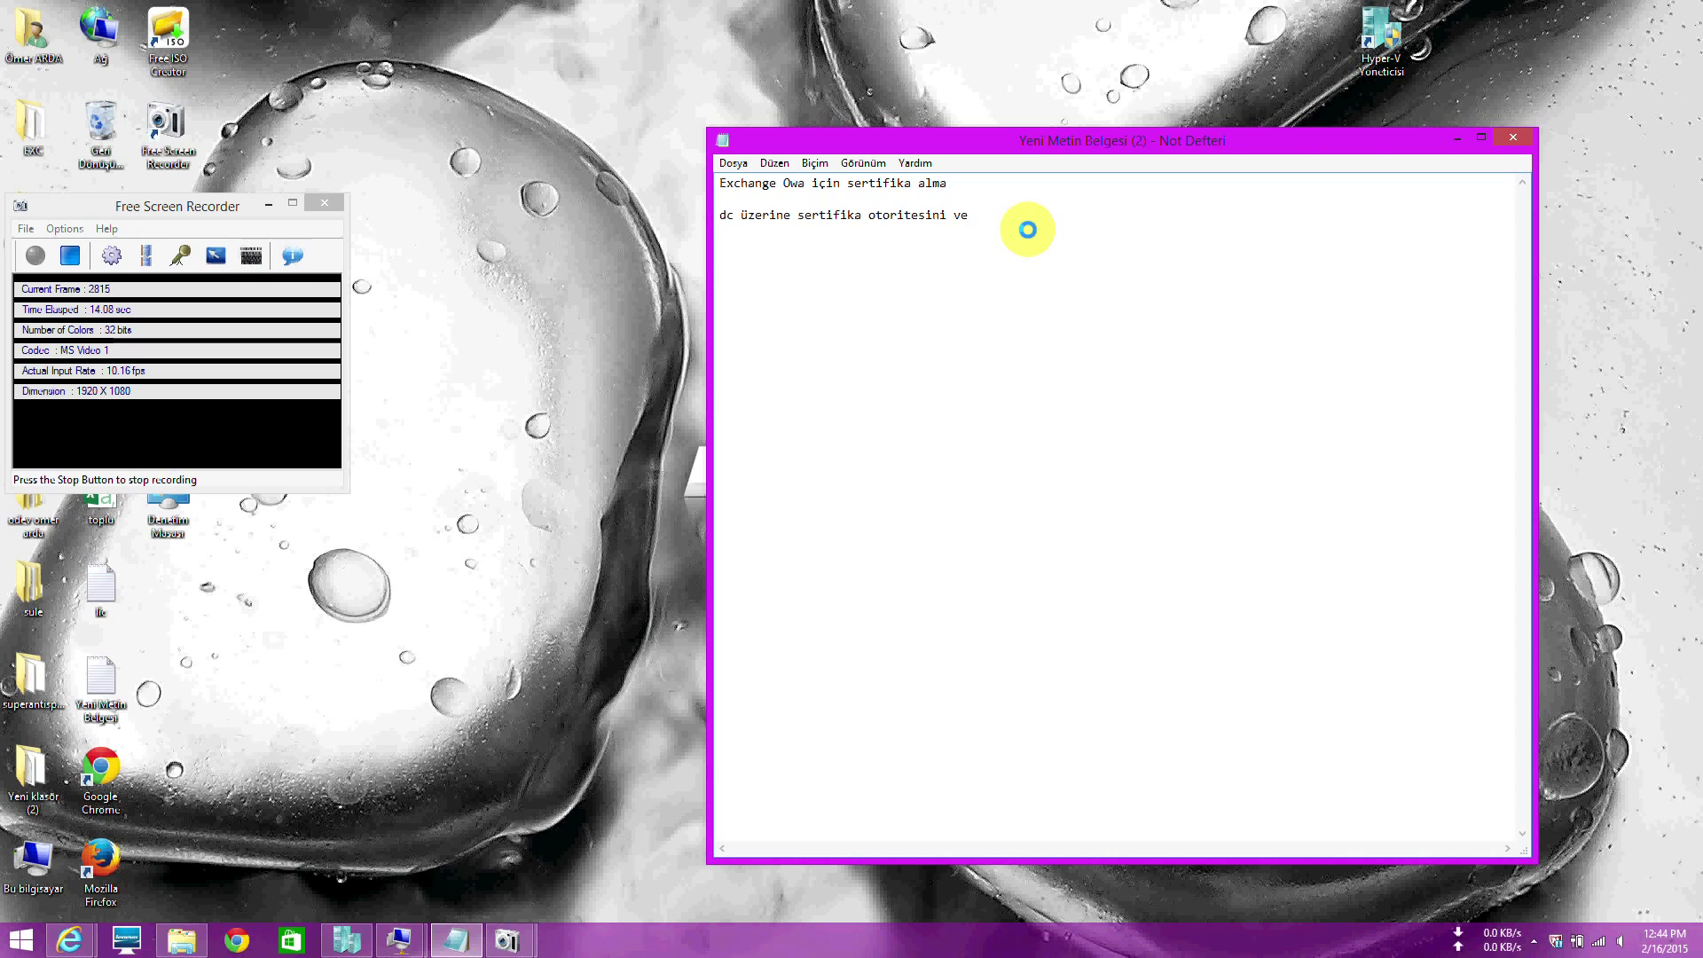
Complete the note's second line with "web enrollment servisini kuruyoruz" and number that line with "1-" at its start
text(web enrollment servisini kuruyoruz)
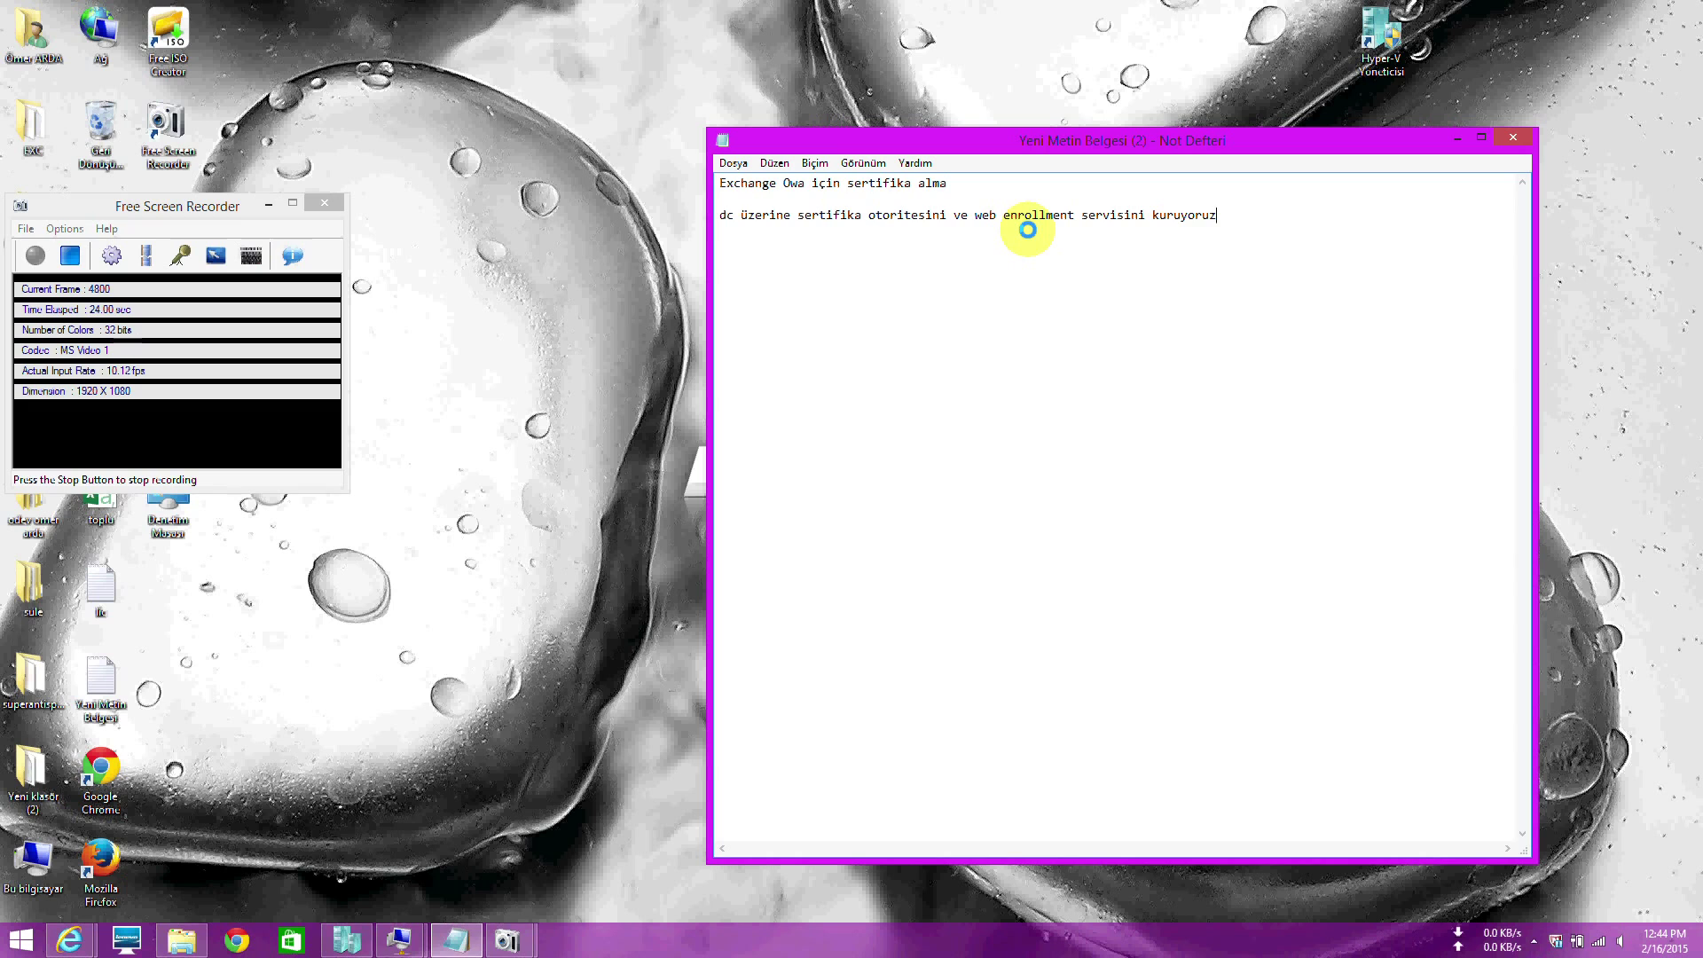
click(720, 214)
text(1-)
key(BackSpace)
key(BackSpace)
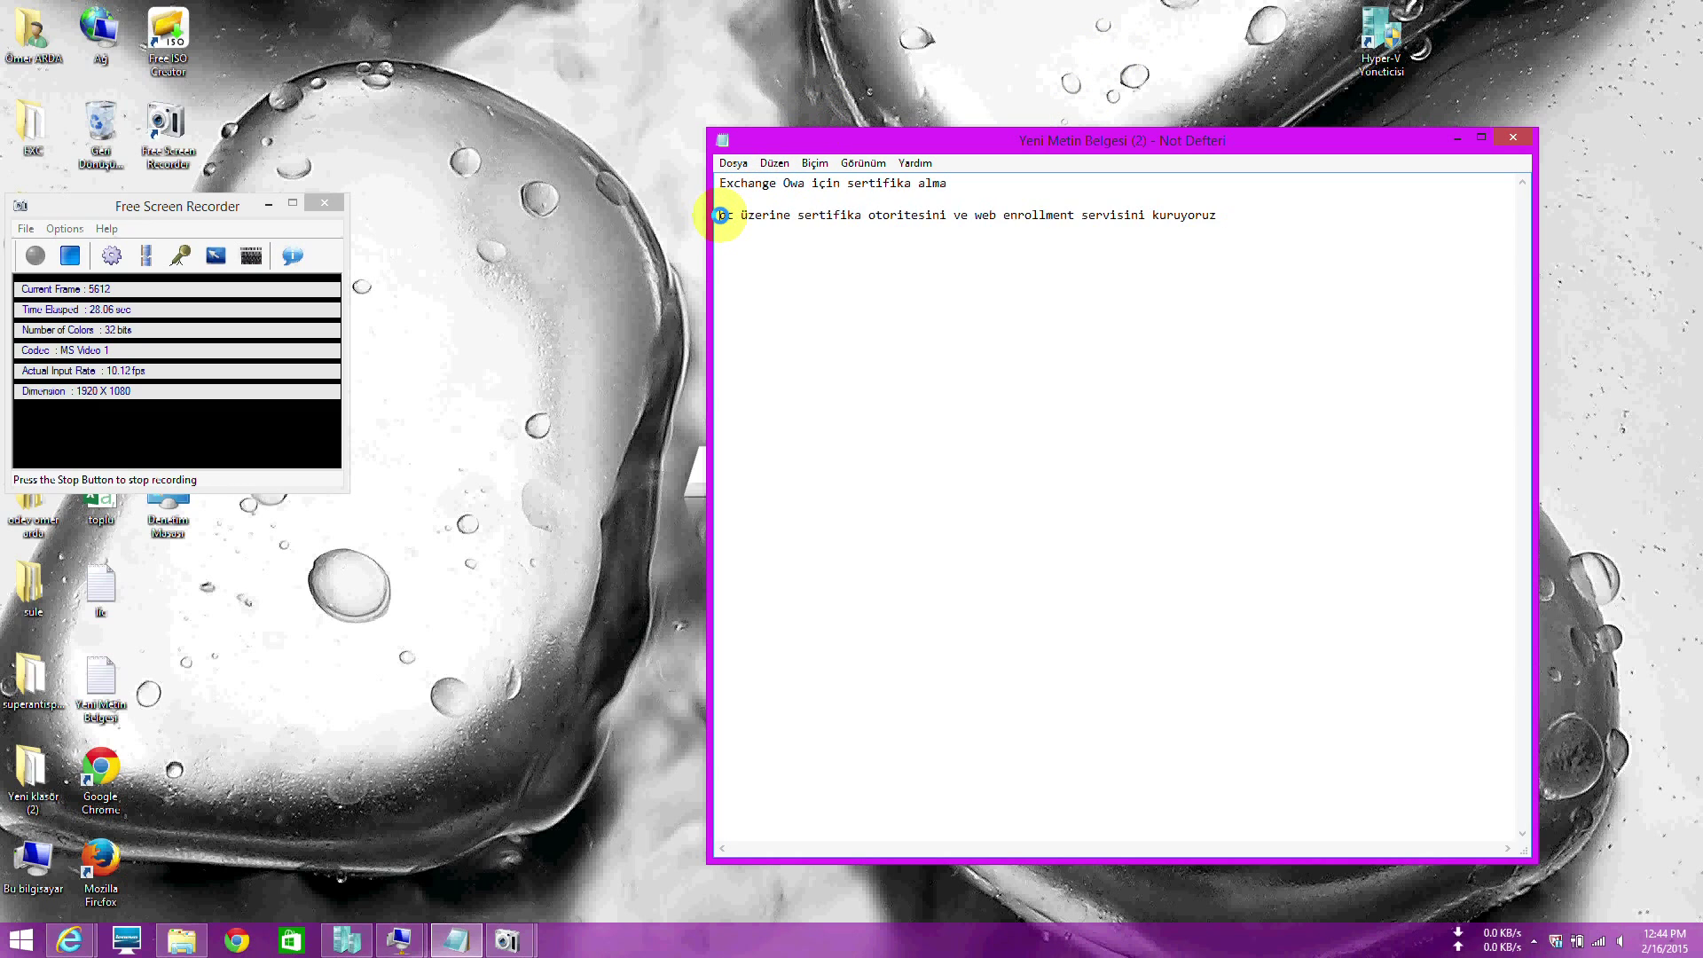
text(1-)
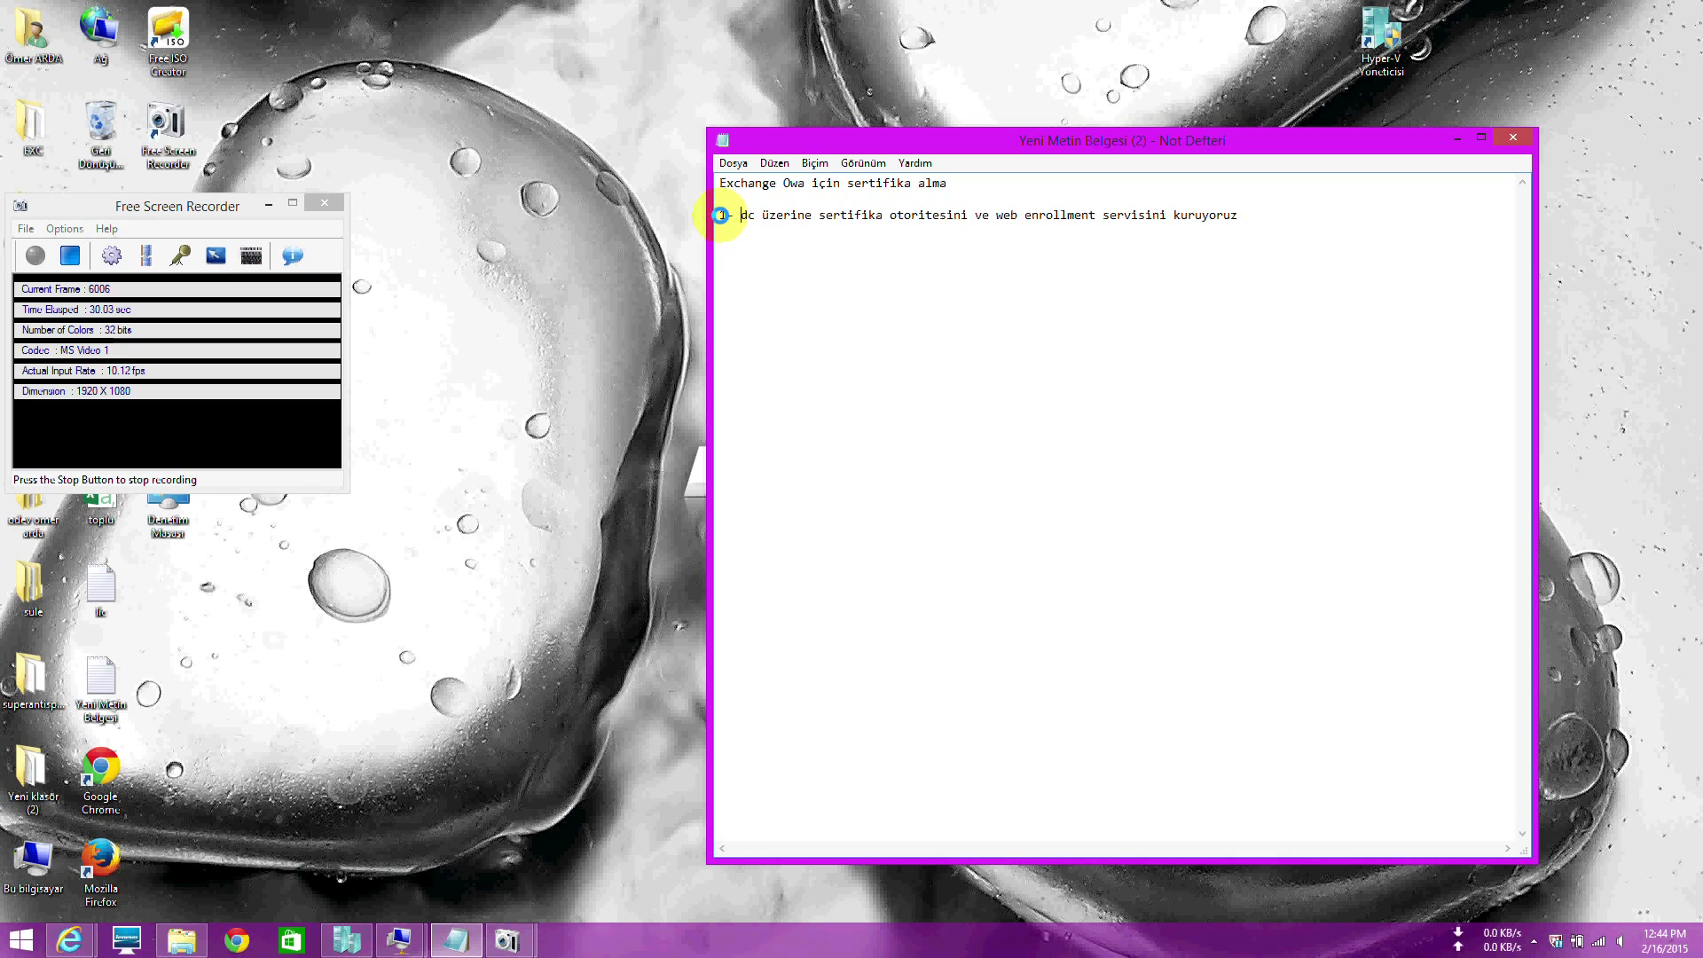
click(1131, 214)
click(1285, 250)
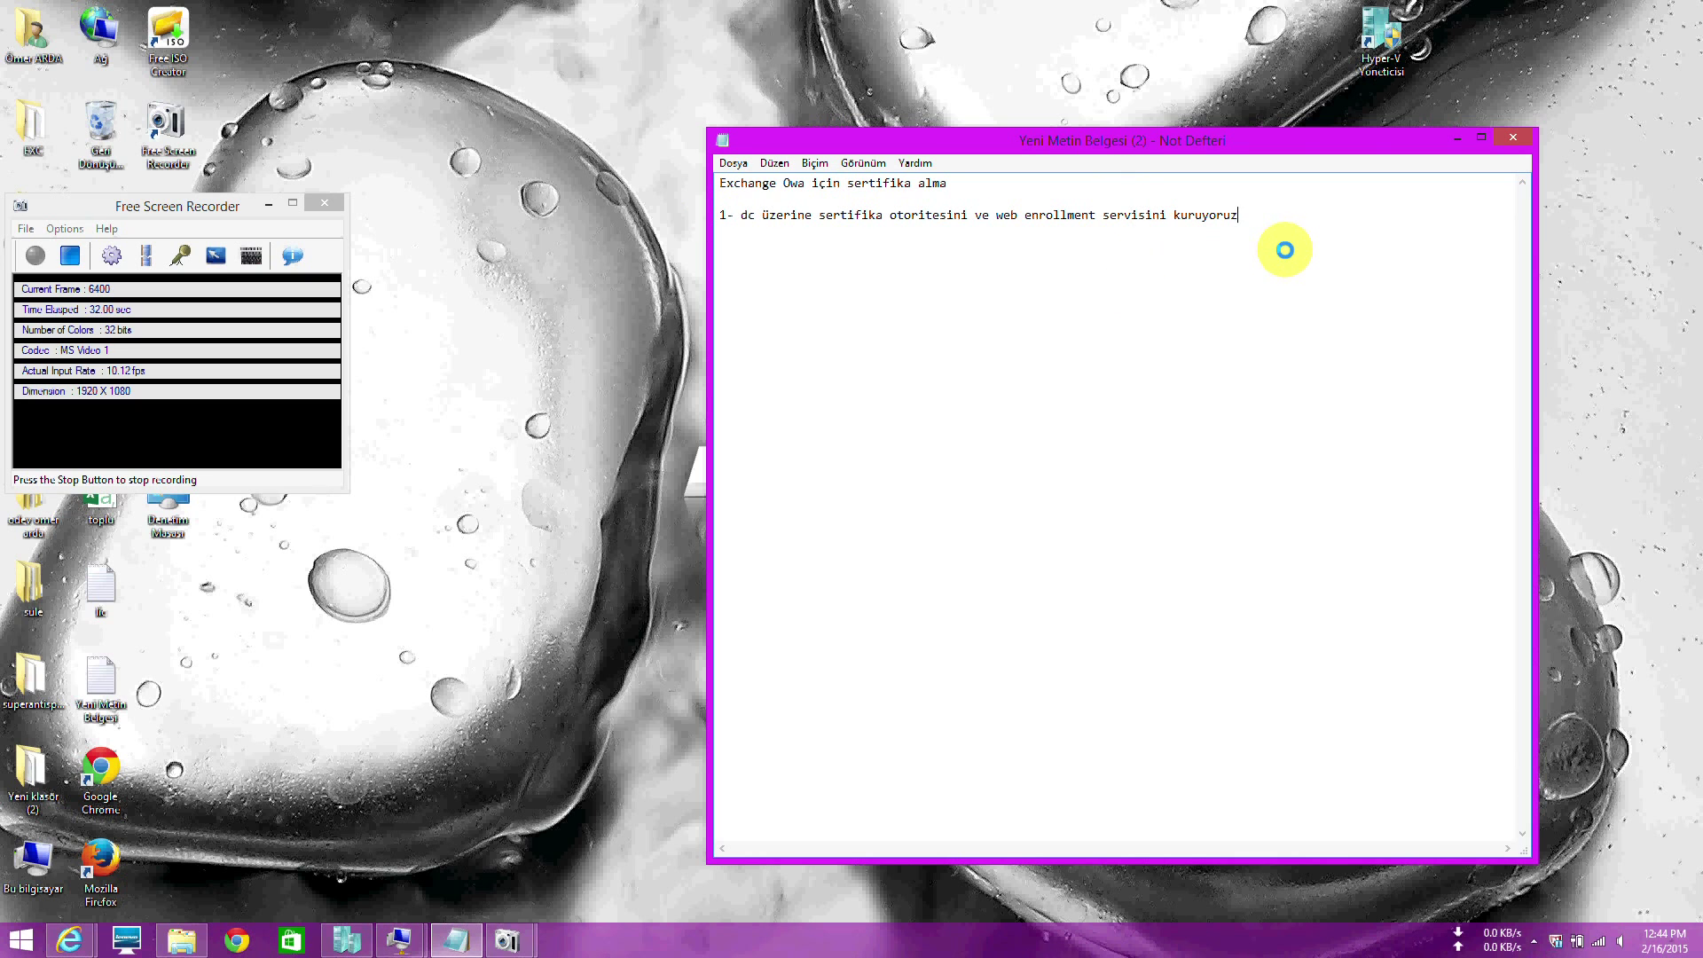
Minimise the note and switch to the P2Server-1 Almanya DC virtual machine
click(1457, 139)
mouse_move(397, 938)
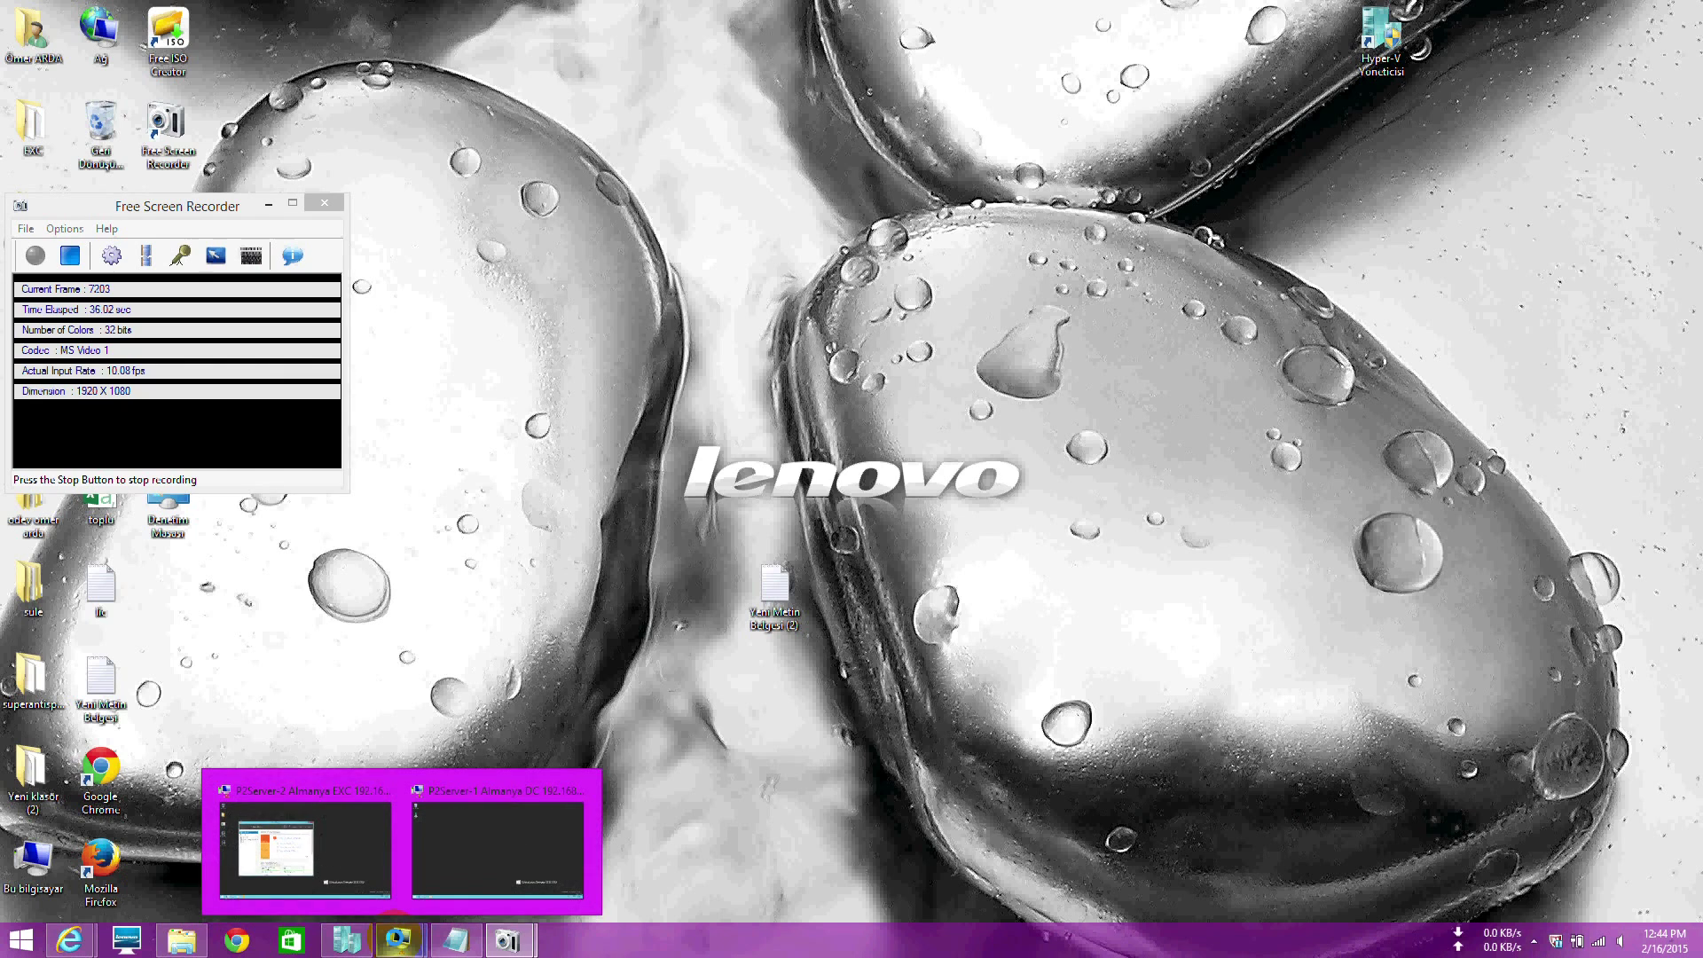
click(444, 819)
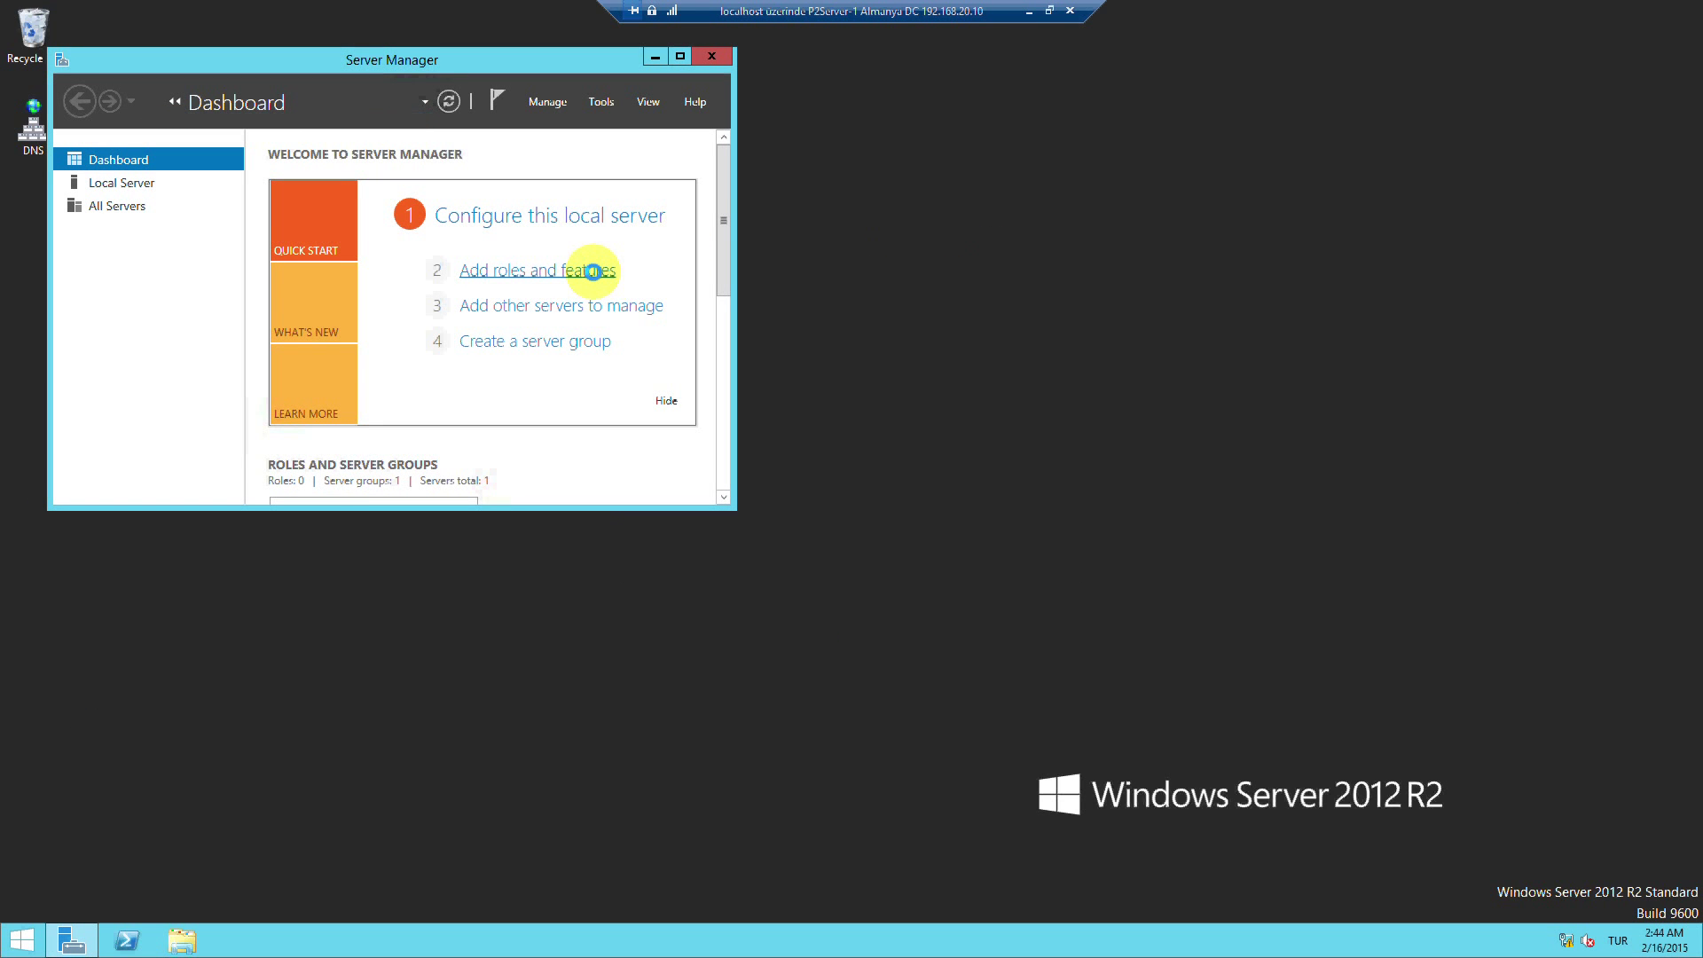
Start a role-based installation on P2SERVER1.Almanya.com and select the Active Directory Certificate Services role with its required features
click(592, 271)
click(554, 546)
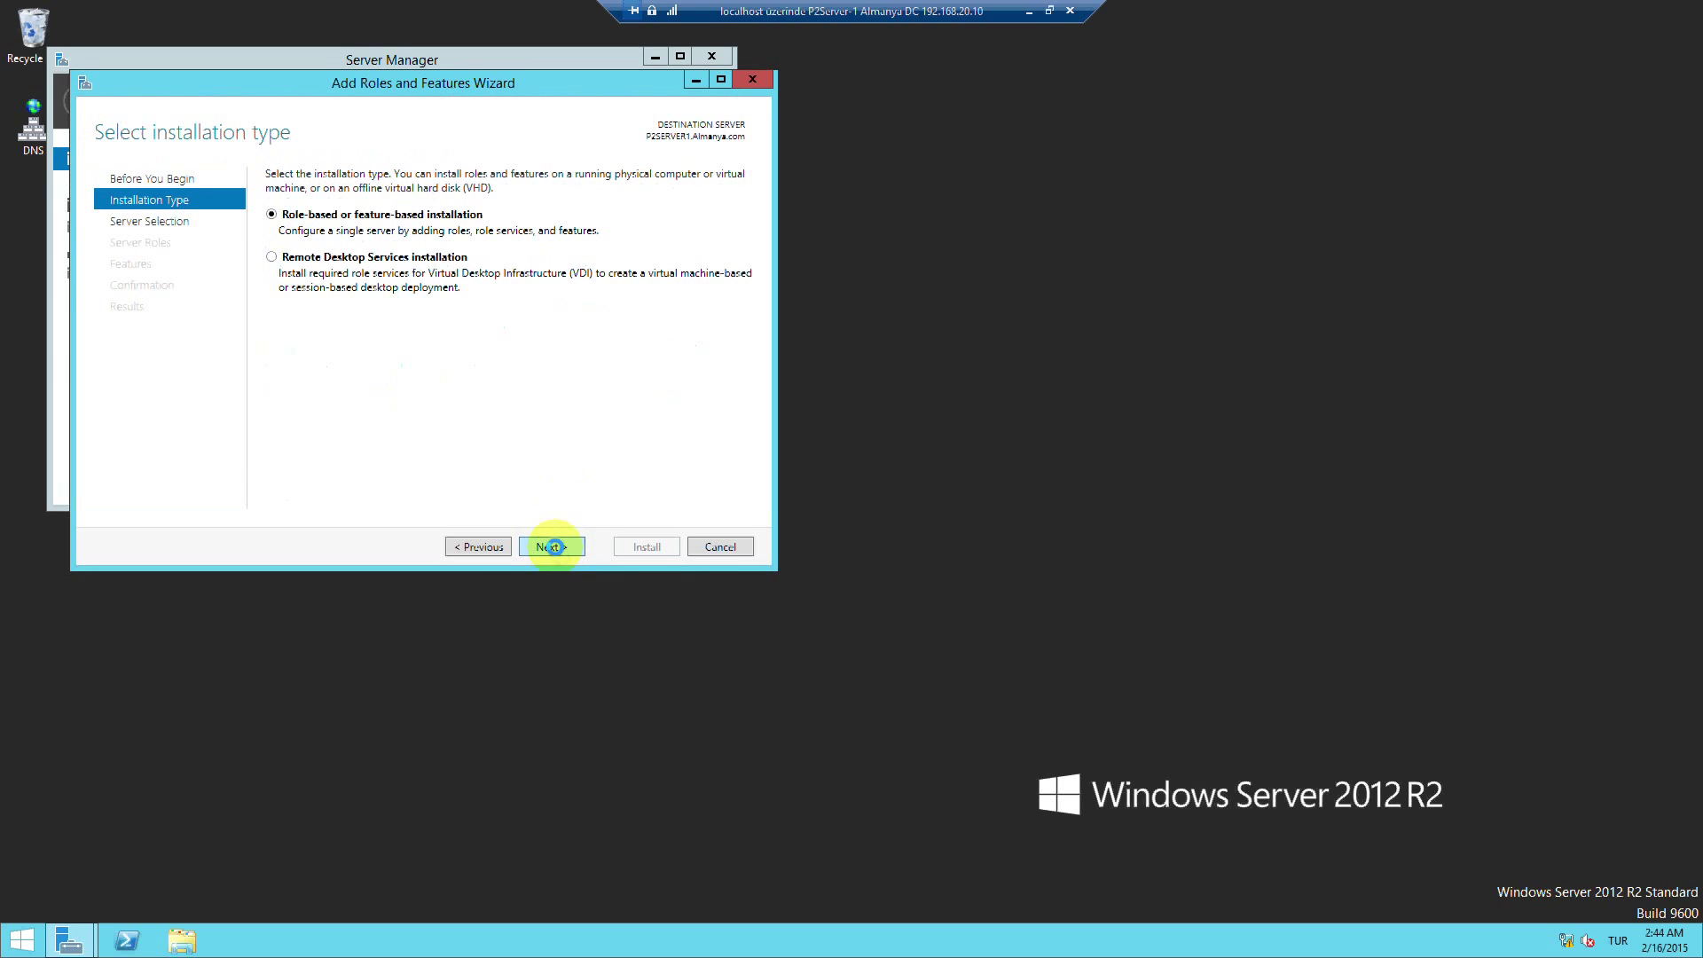
click(554, 547)
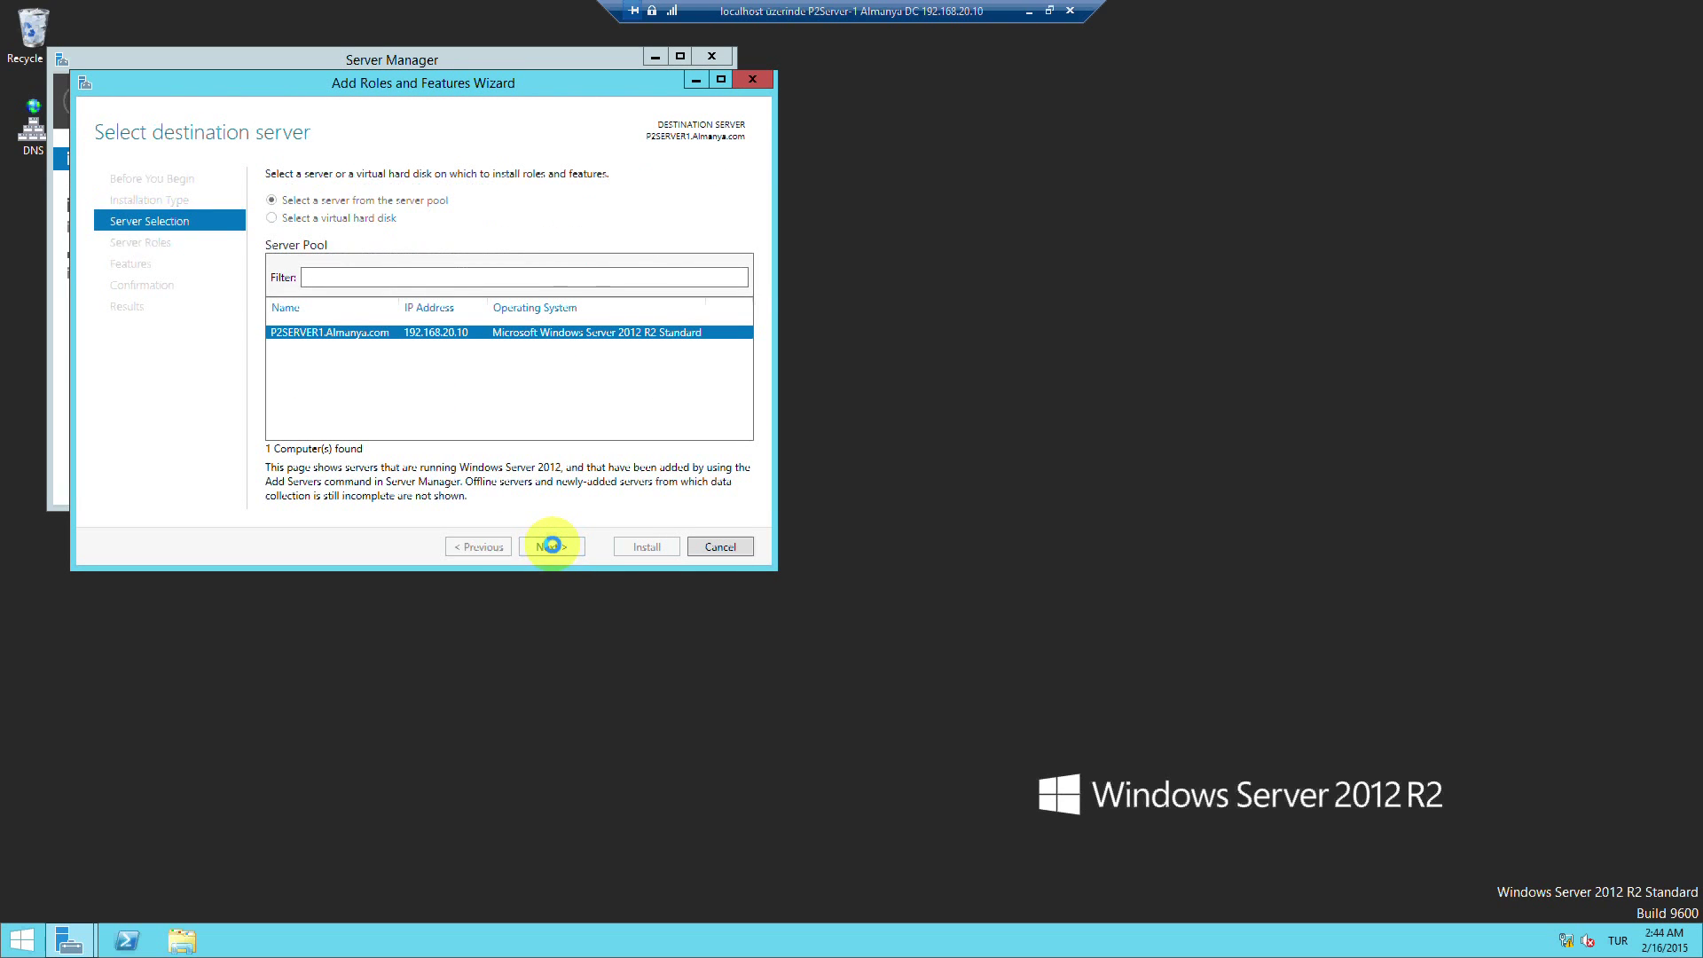
click(552, 546)
click(292, 229)
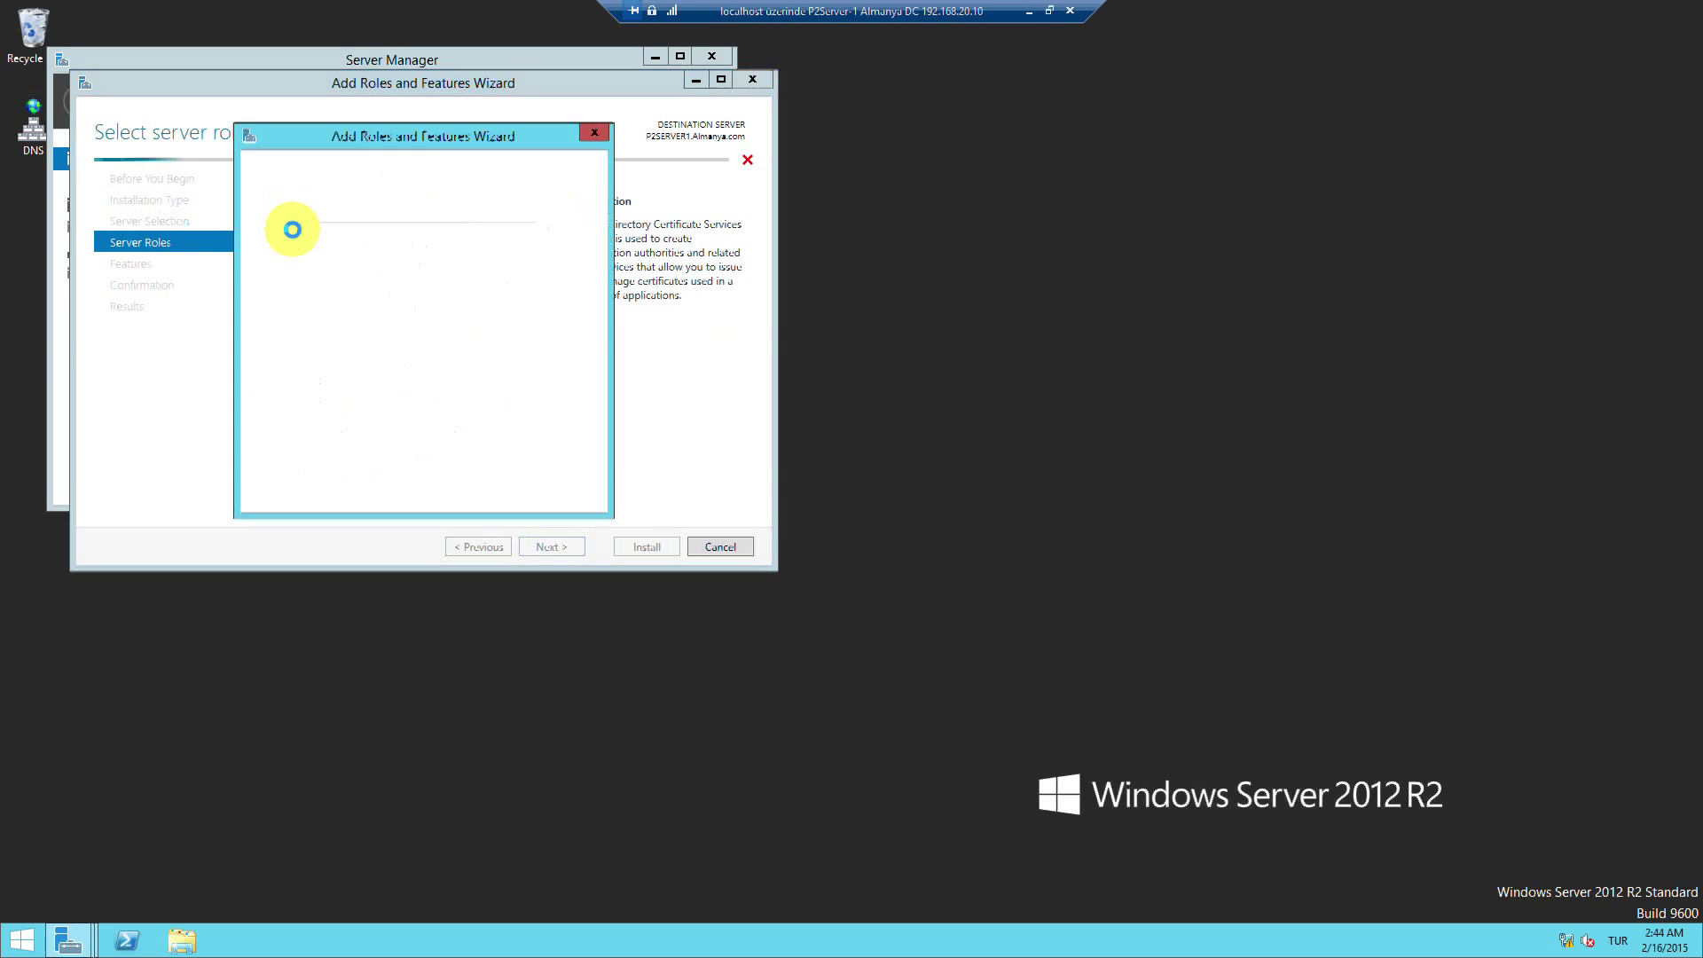
click(470, 472)
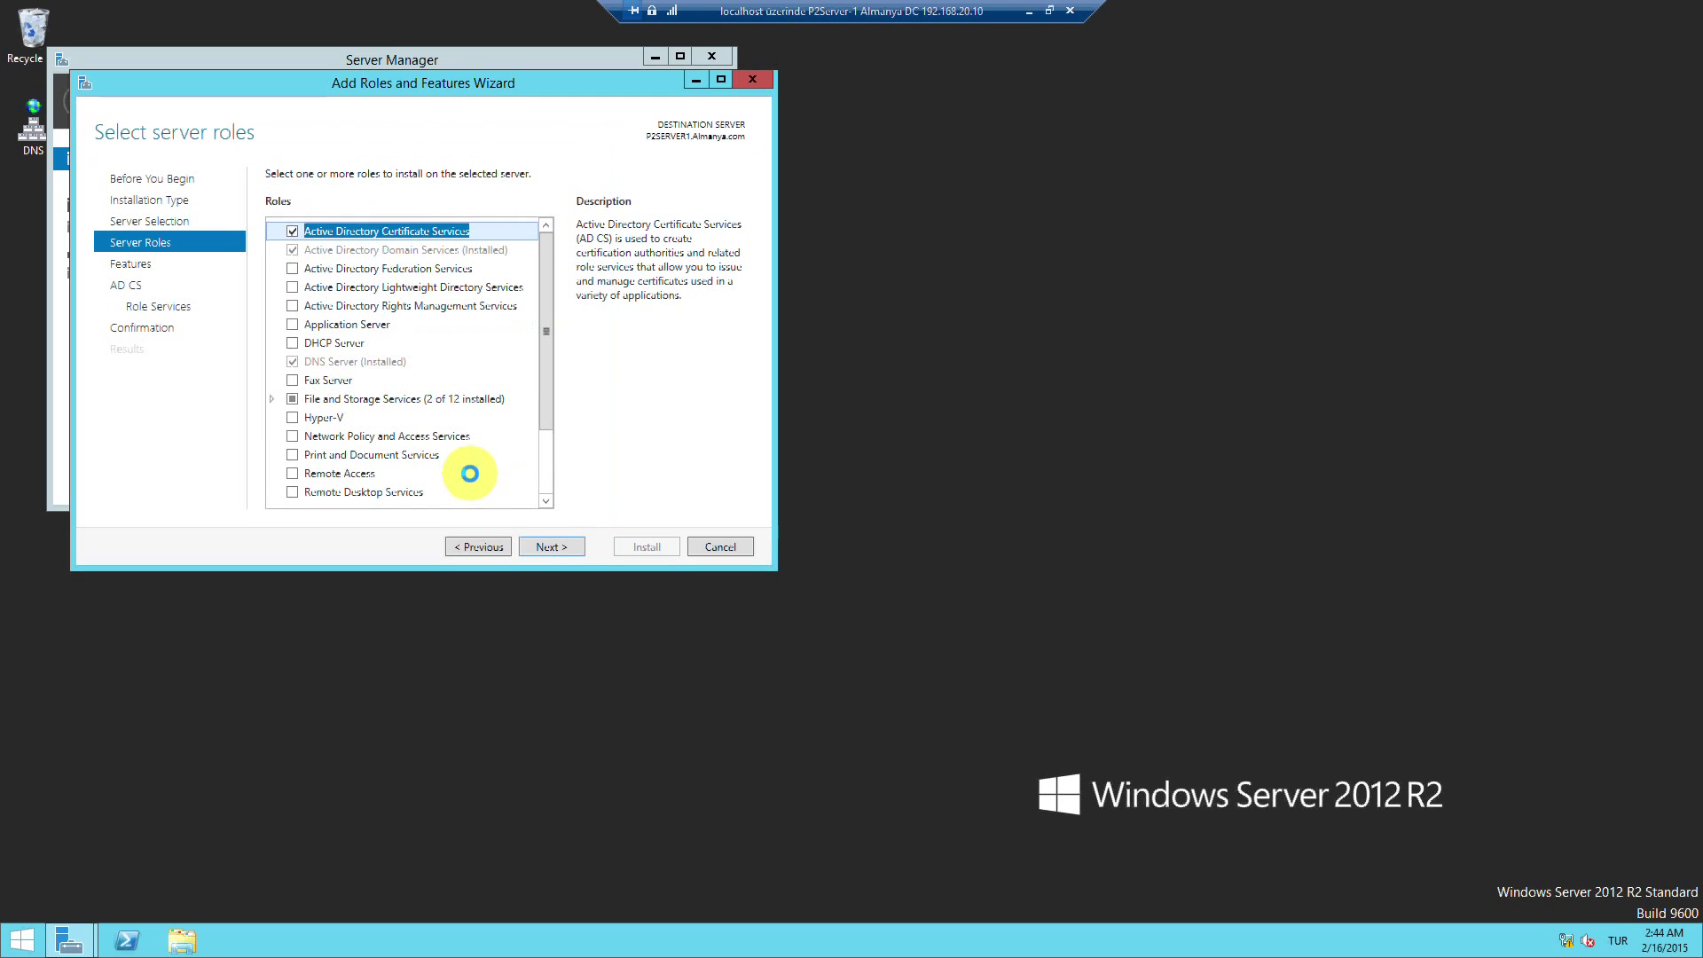
Add the Certification Authority Web Enrollment role service with its required features alongside Certification Authority
click(553, 545)
click(555, 546)
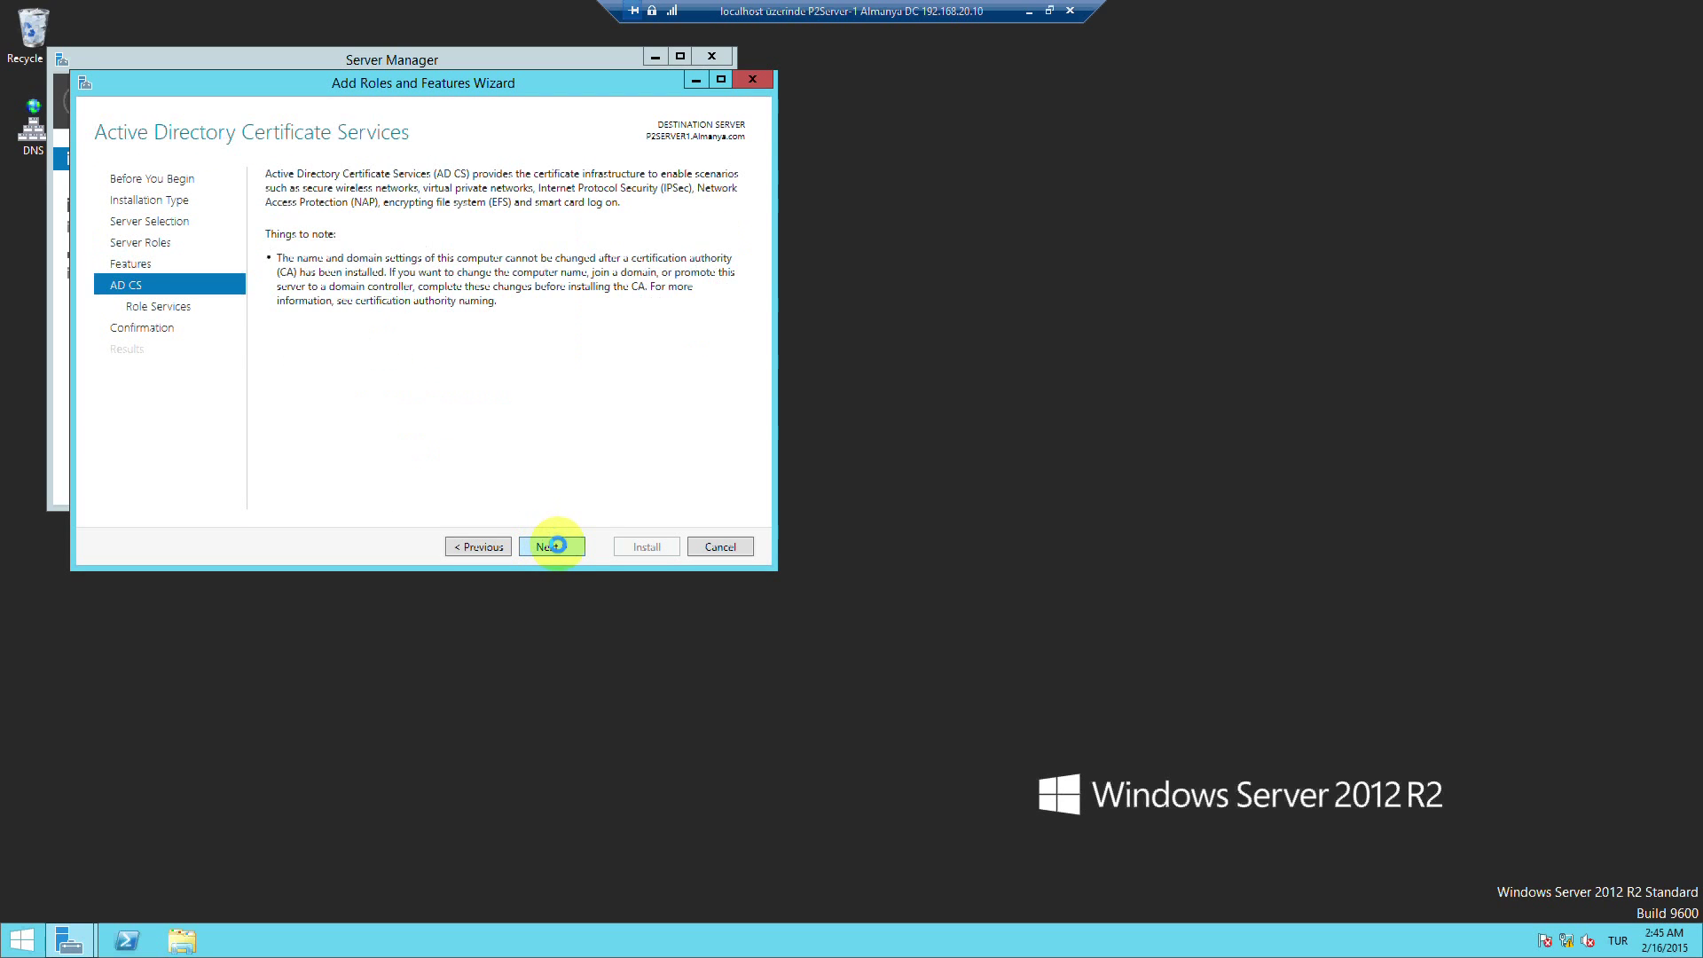
click(556, 544)
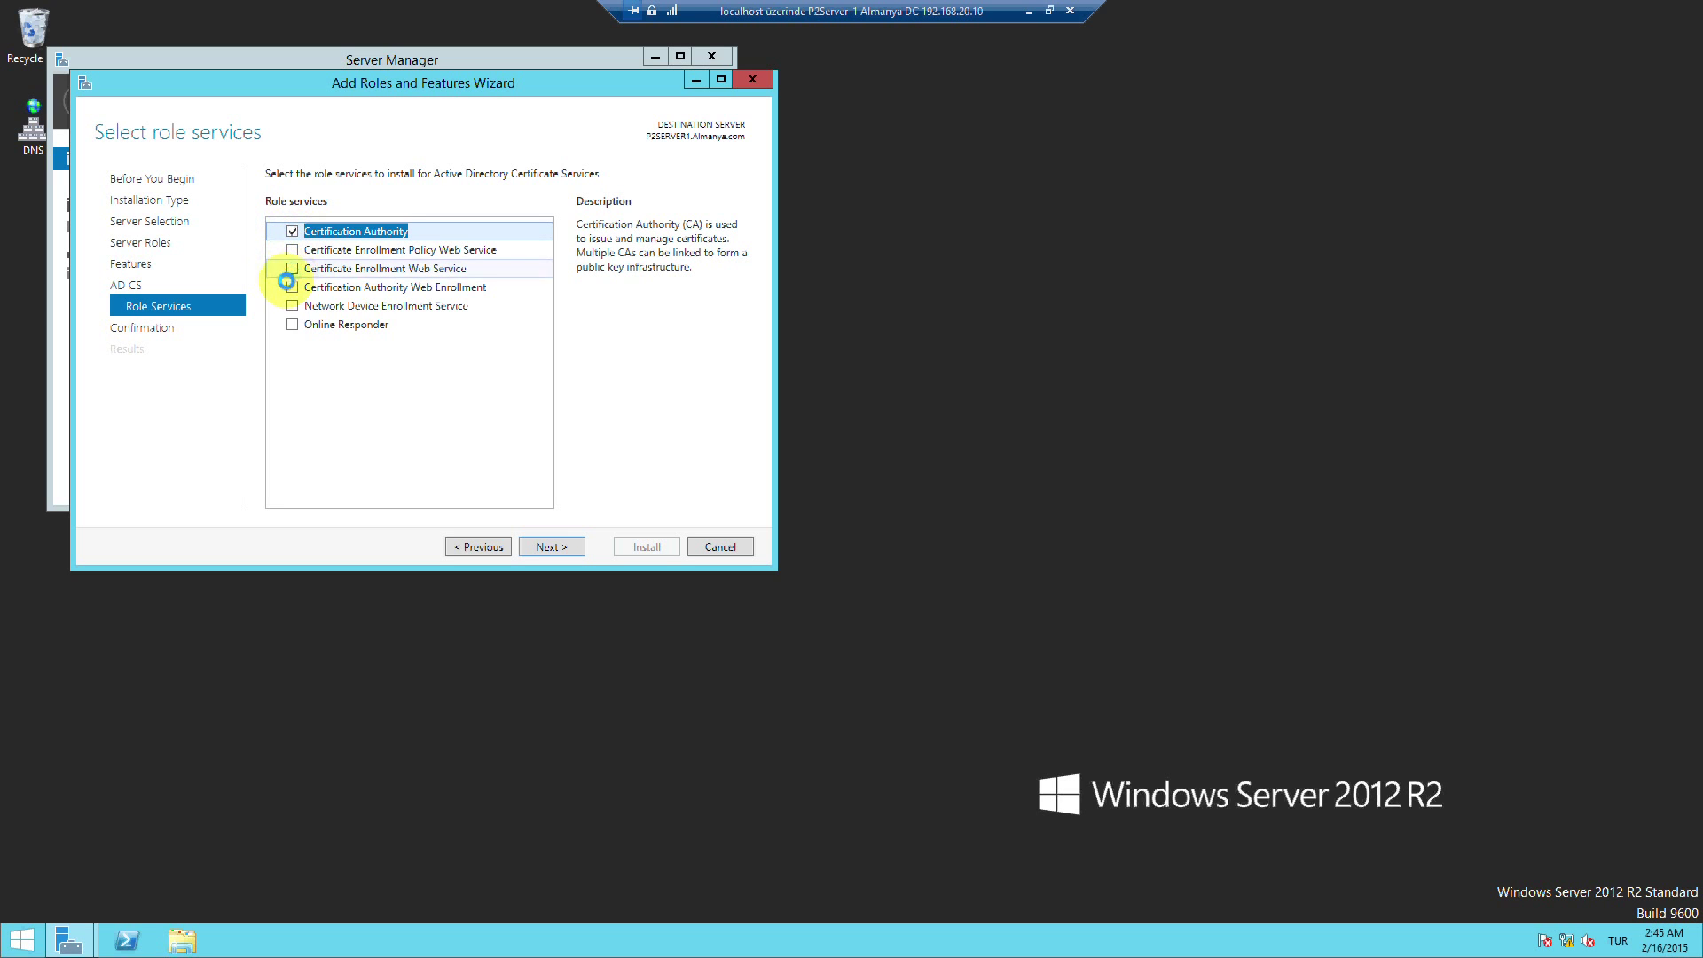
click(291, 287)
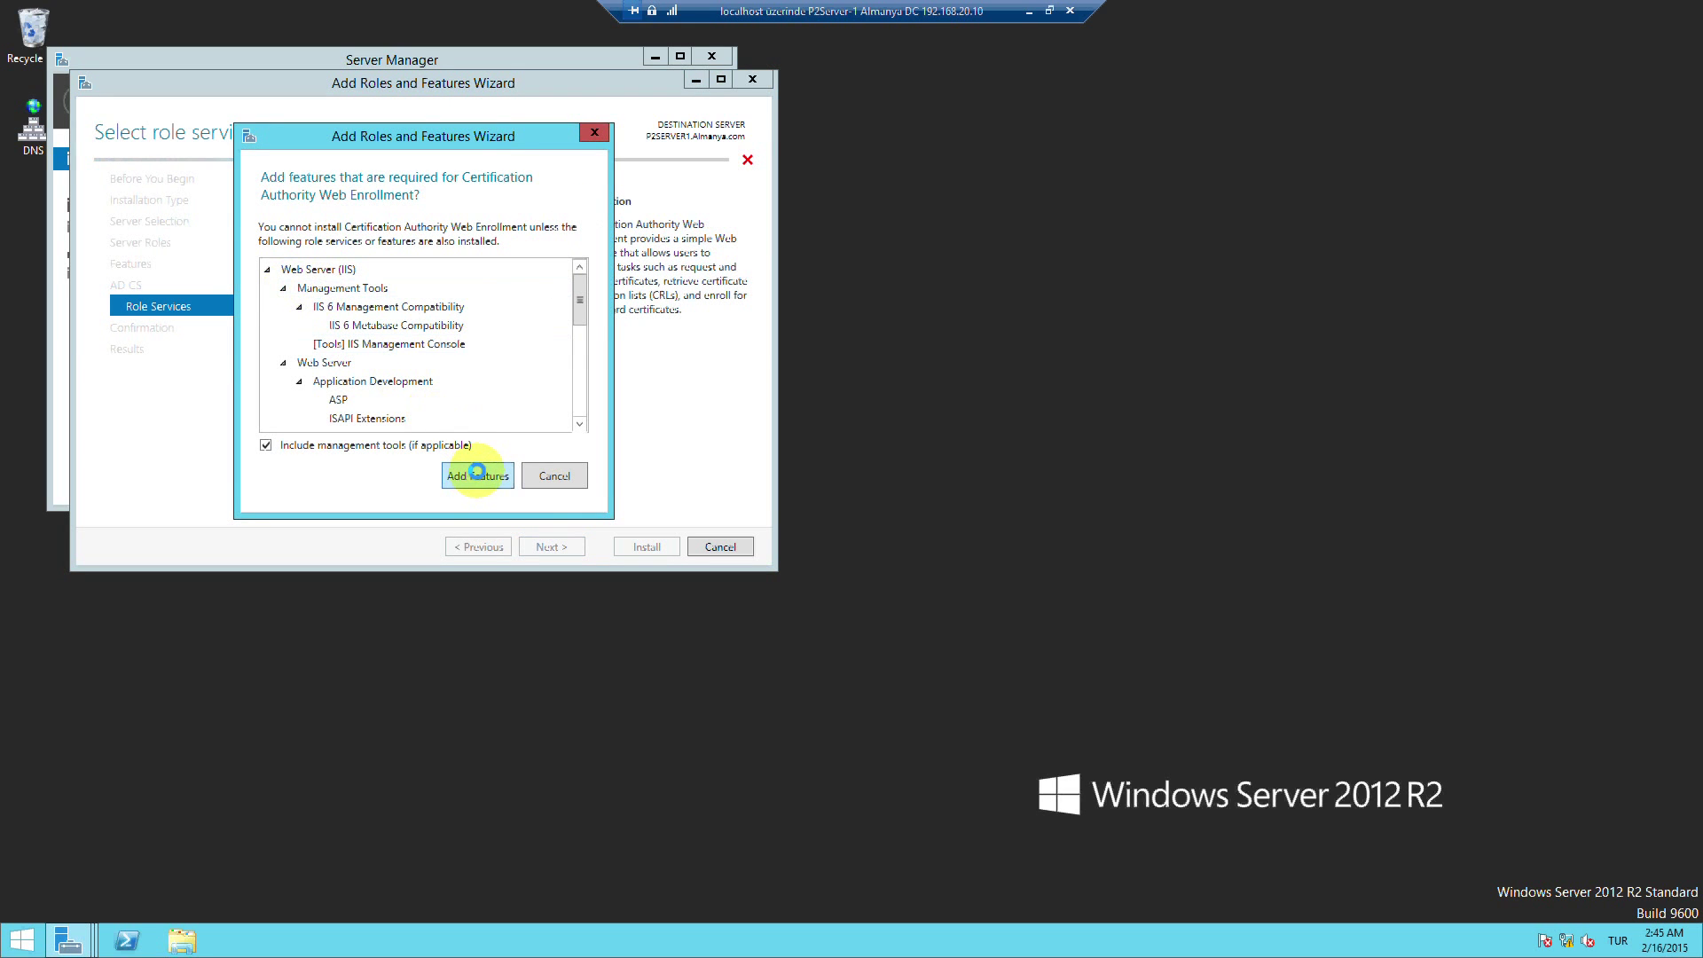
click(477, 473)
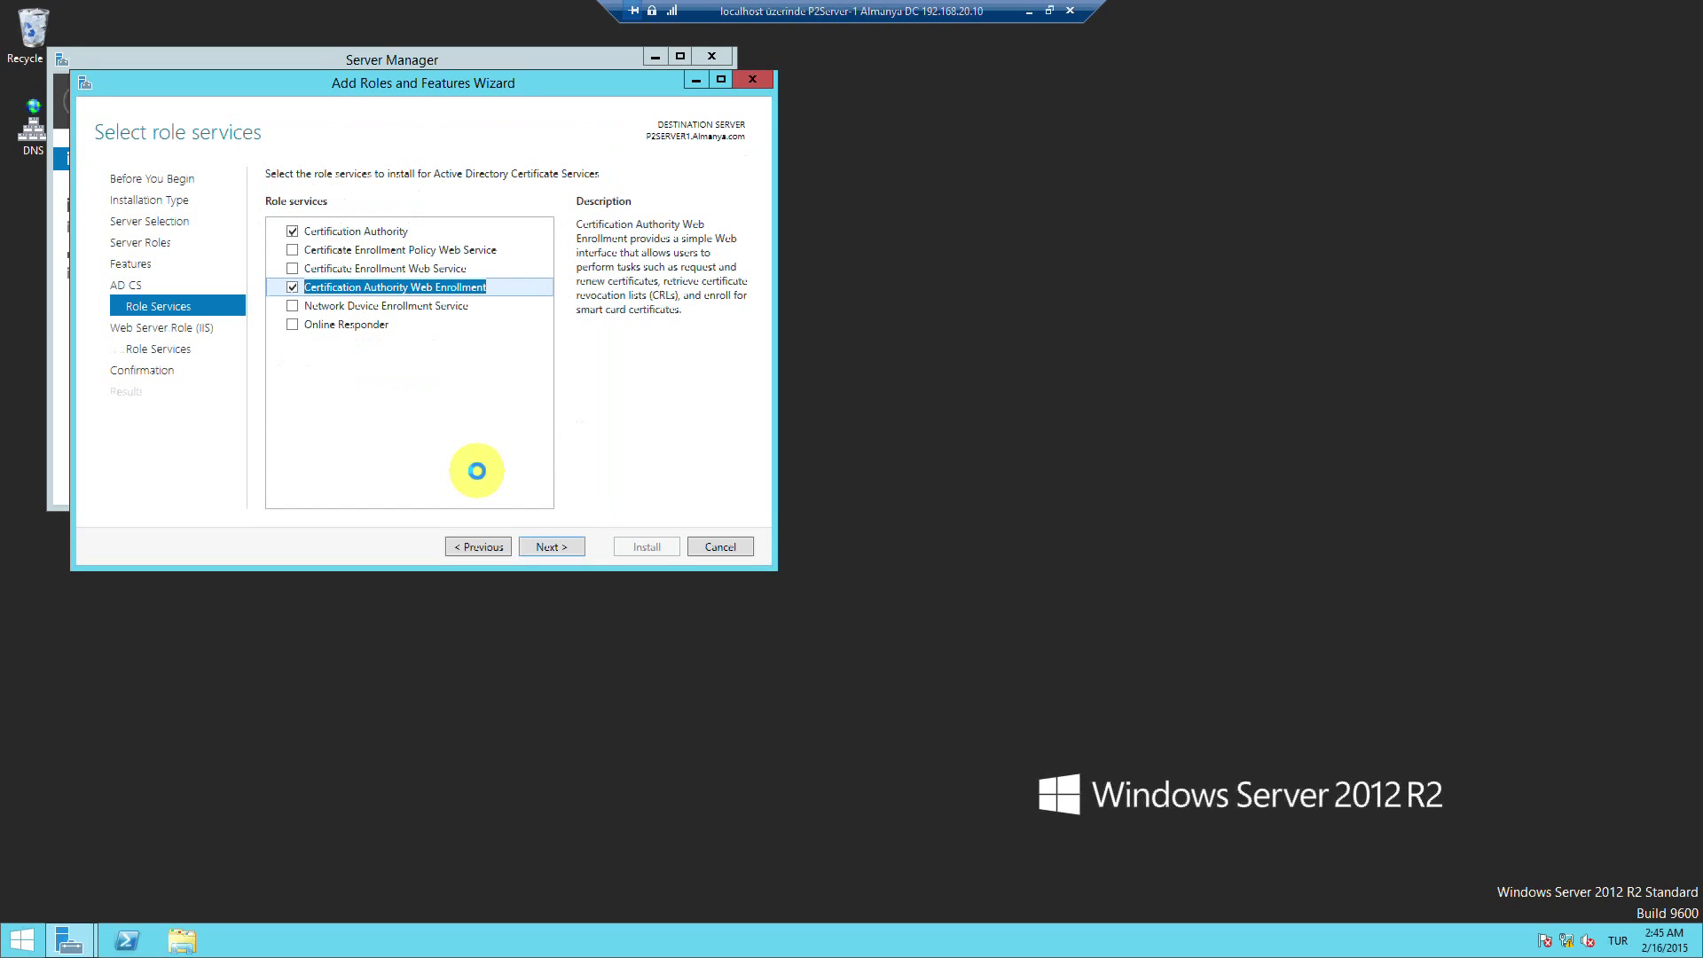
Accept the default Web Server (IIS) role services and start installing the selected roles
click(564, 544)
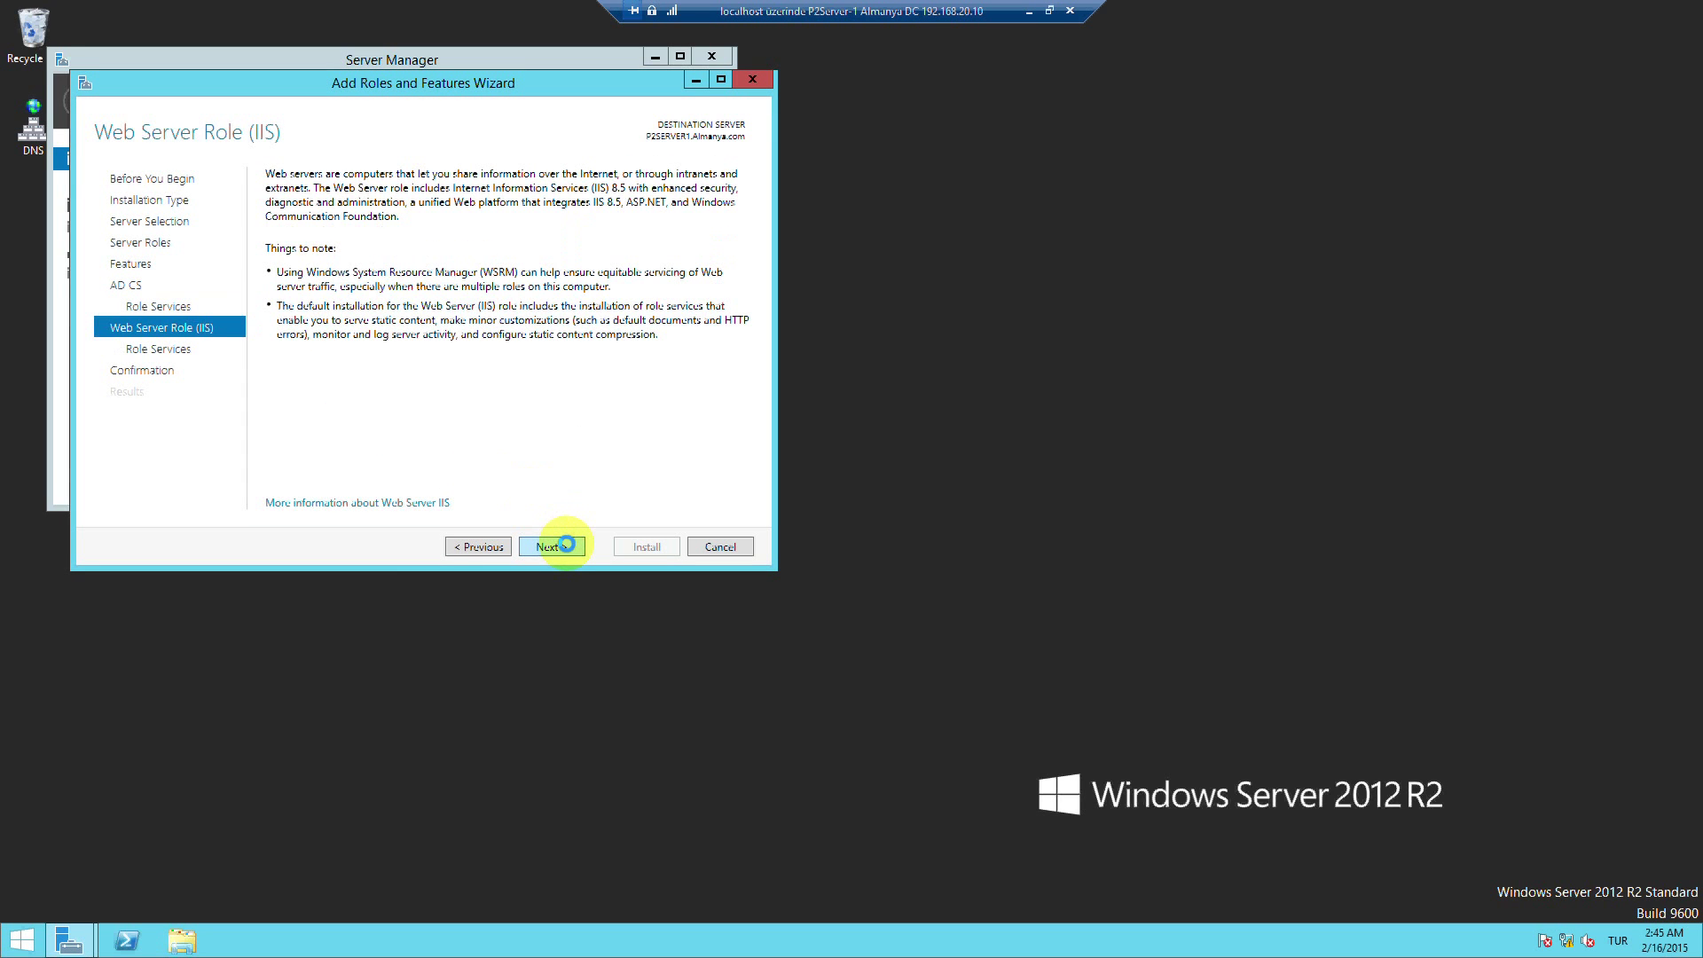
click(565, 543)
click(566, 543)
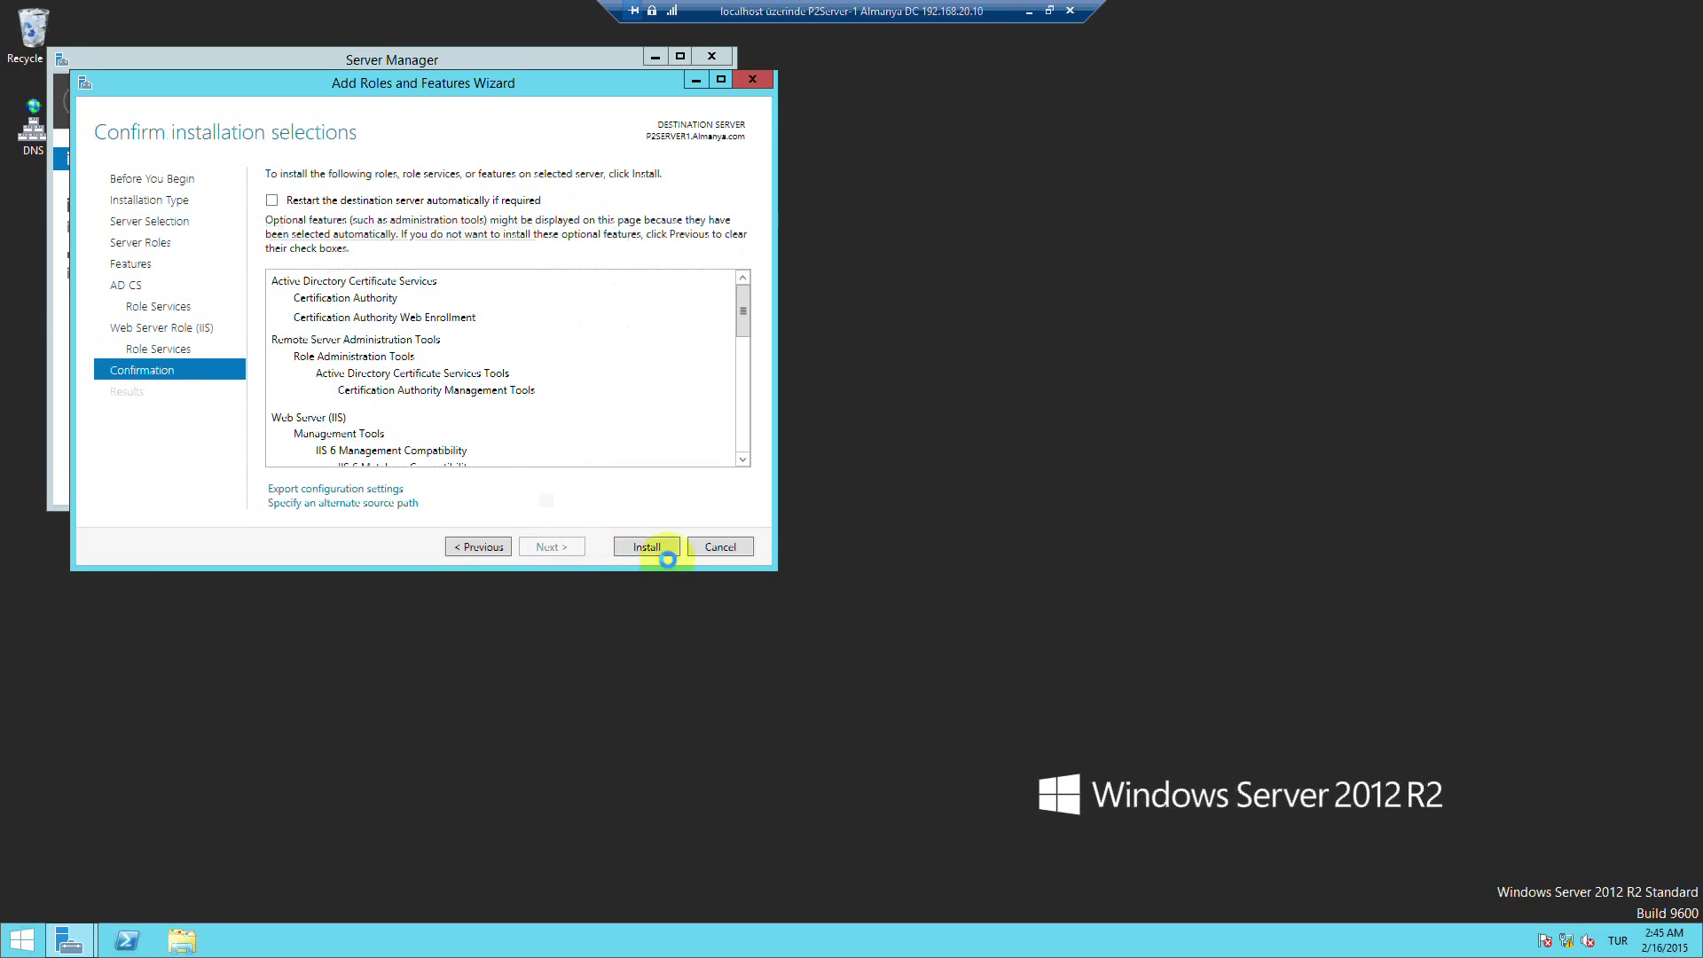
click(657, 542)
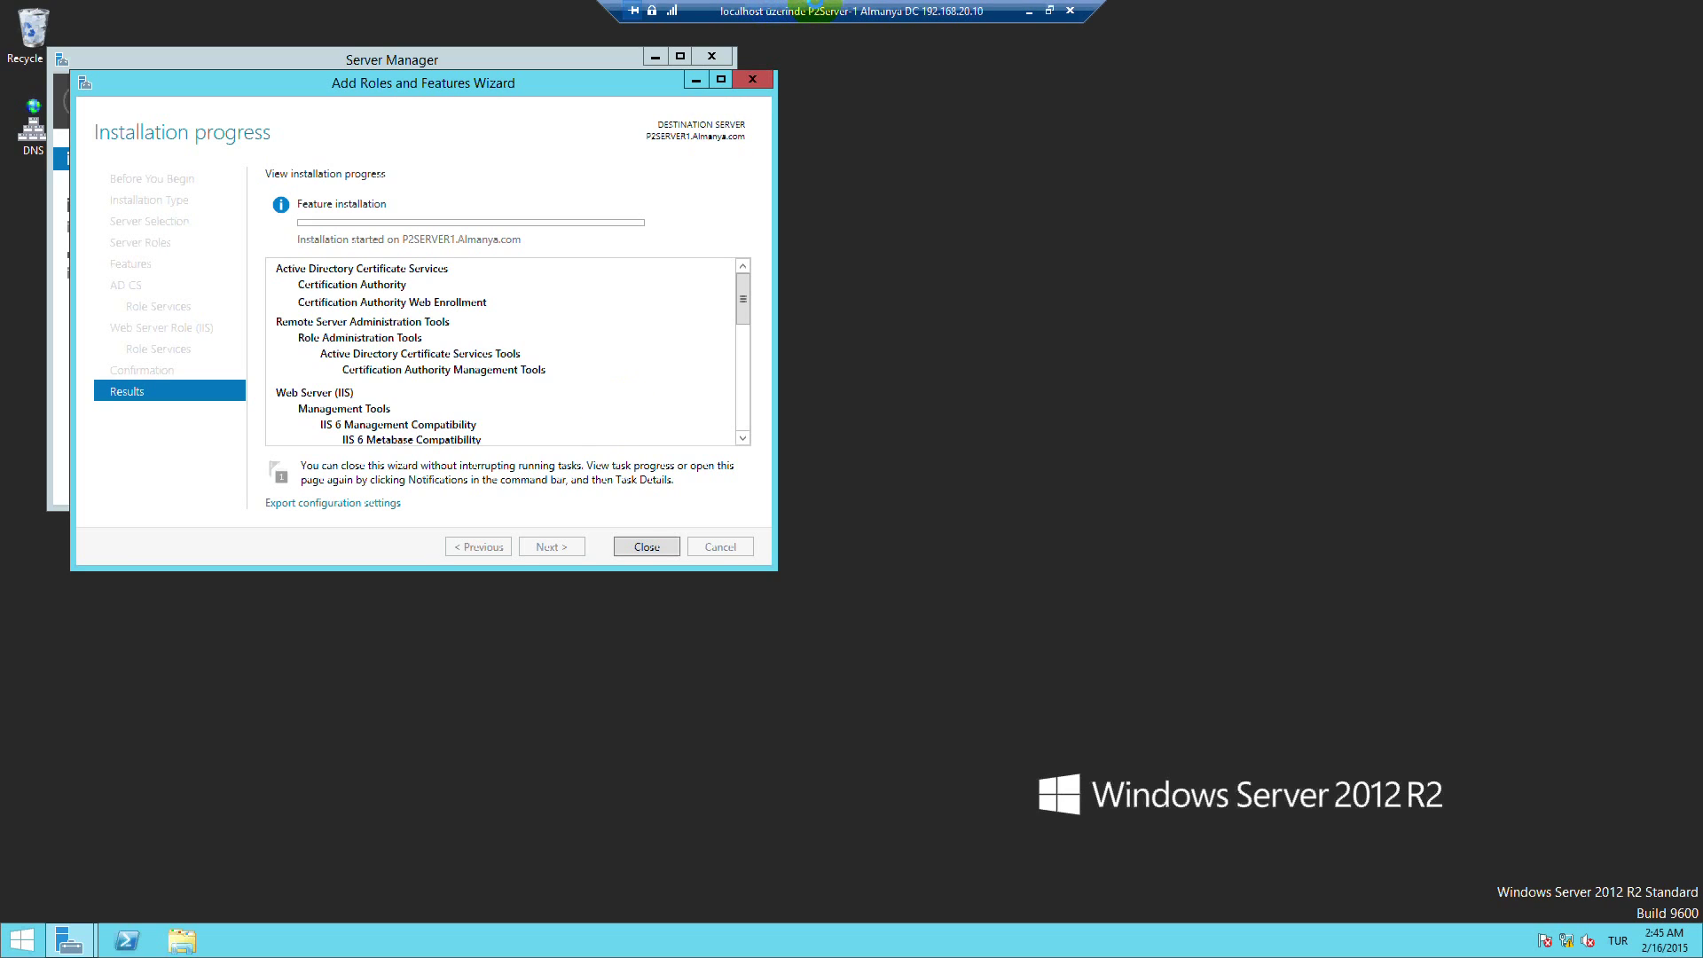
double_click(814, 11)
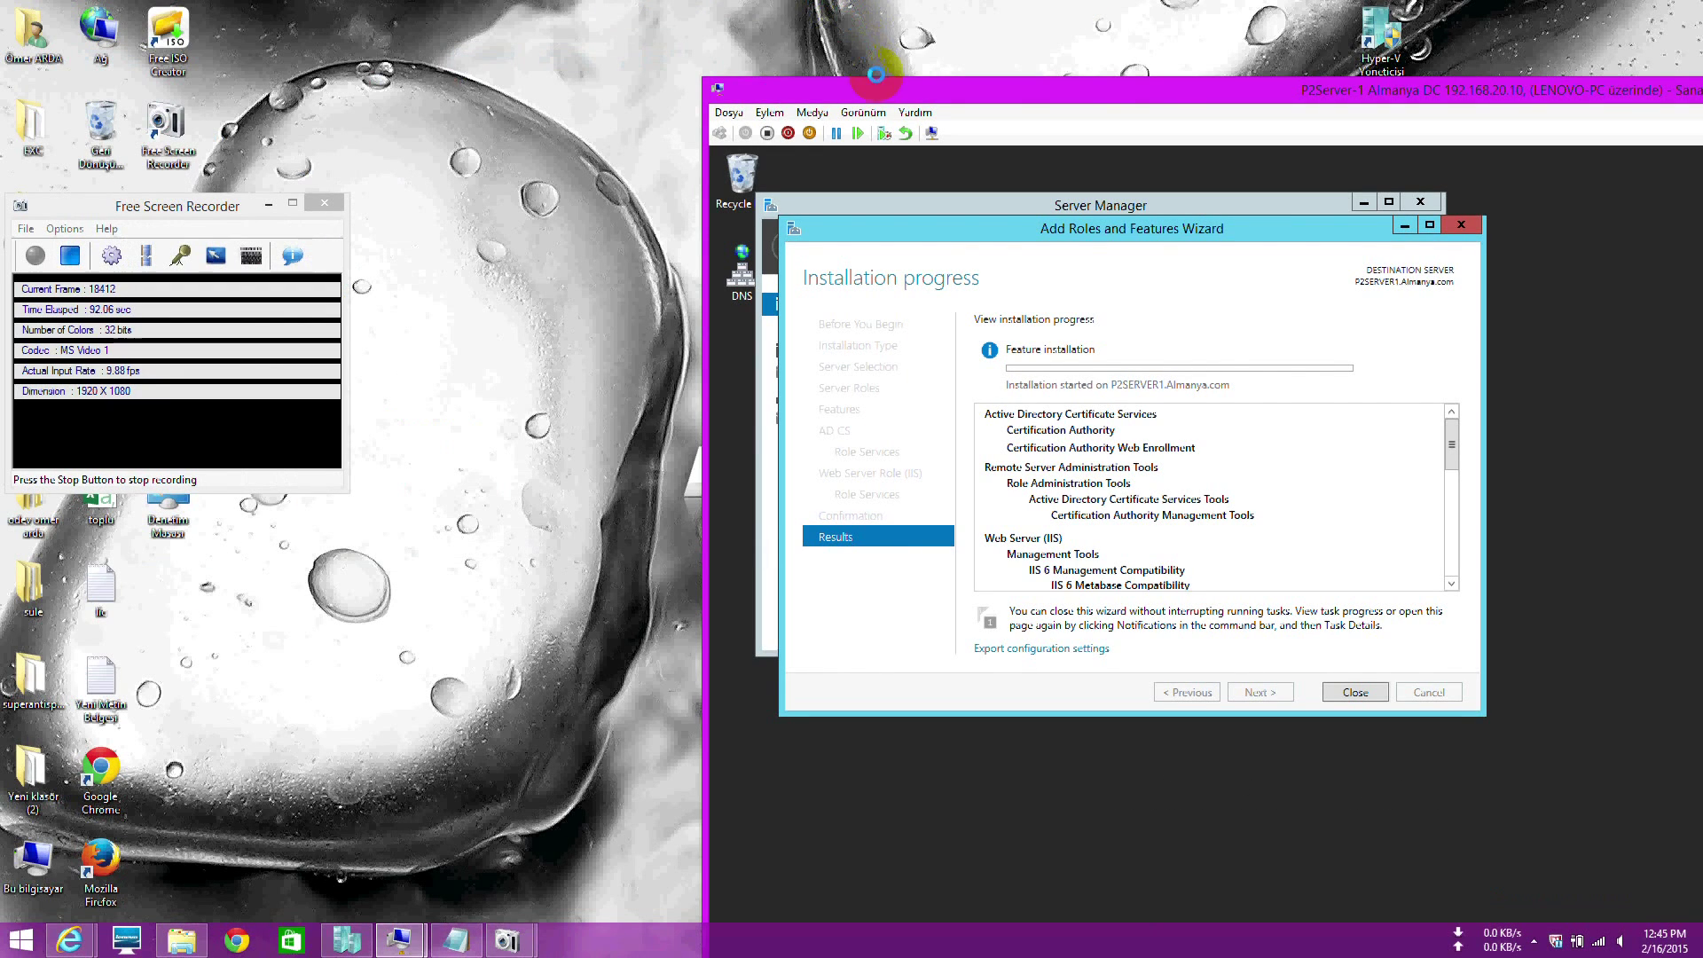
drag(882, 90, 756, 47)
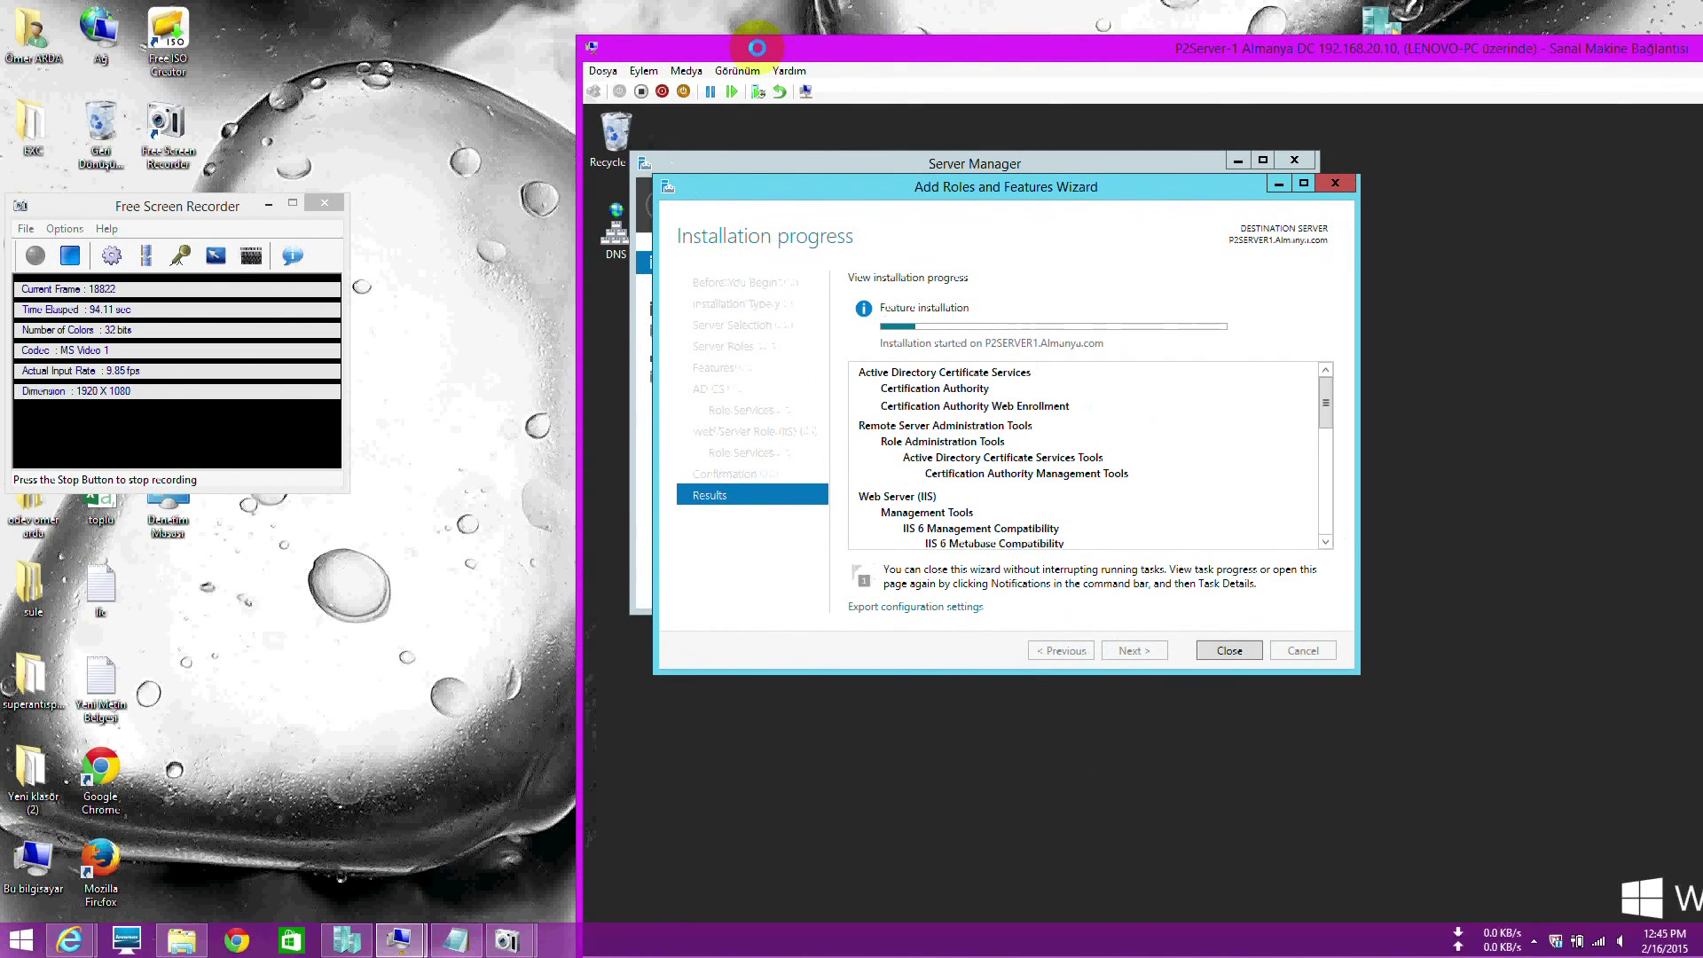
double_click(757, 47)
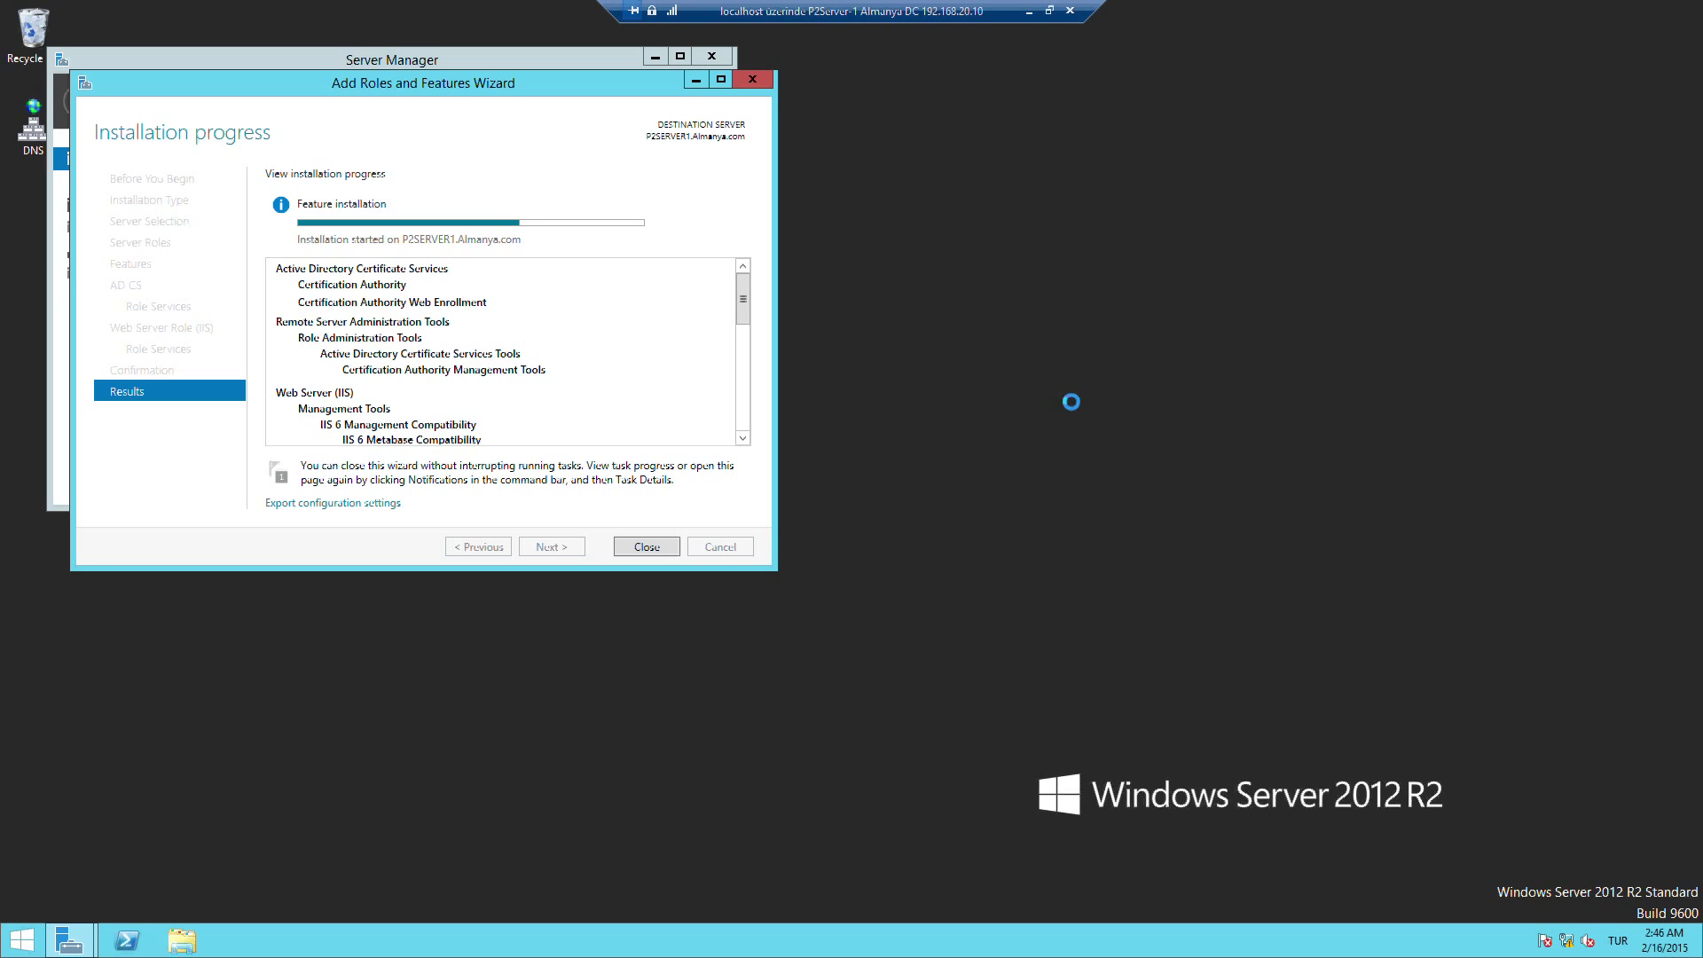
Move the installation wizard aside and open Task Manager on the server in its detailed view
drag(501, 86, 930, 91)
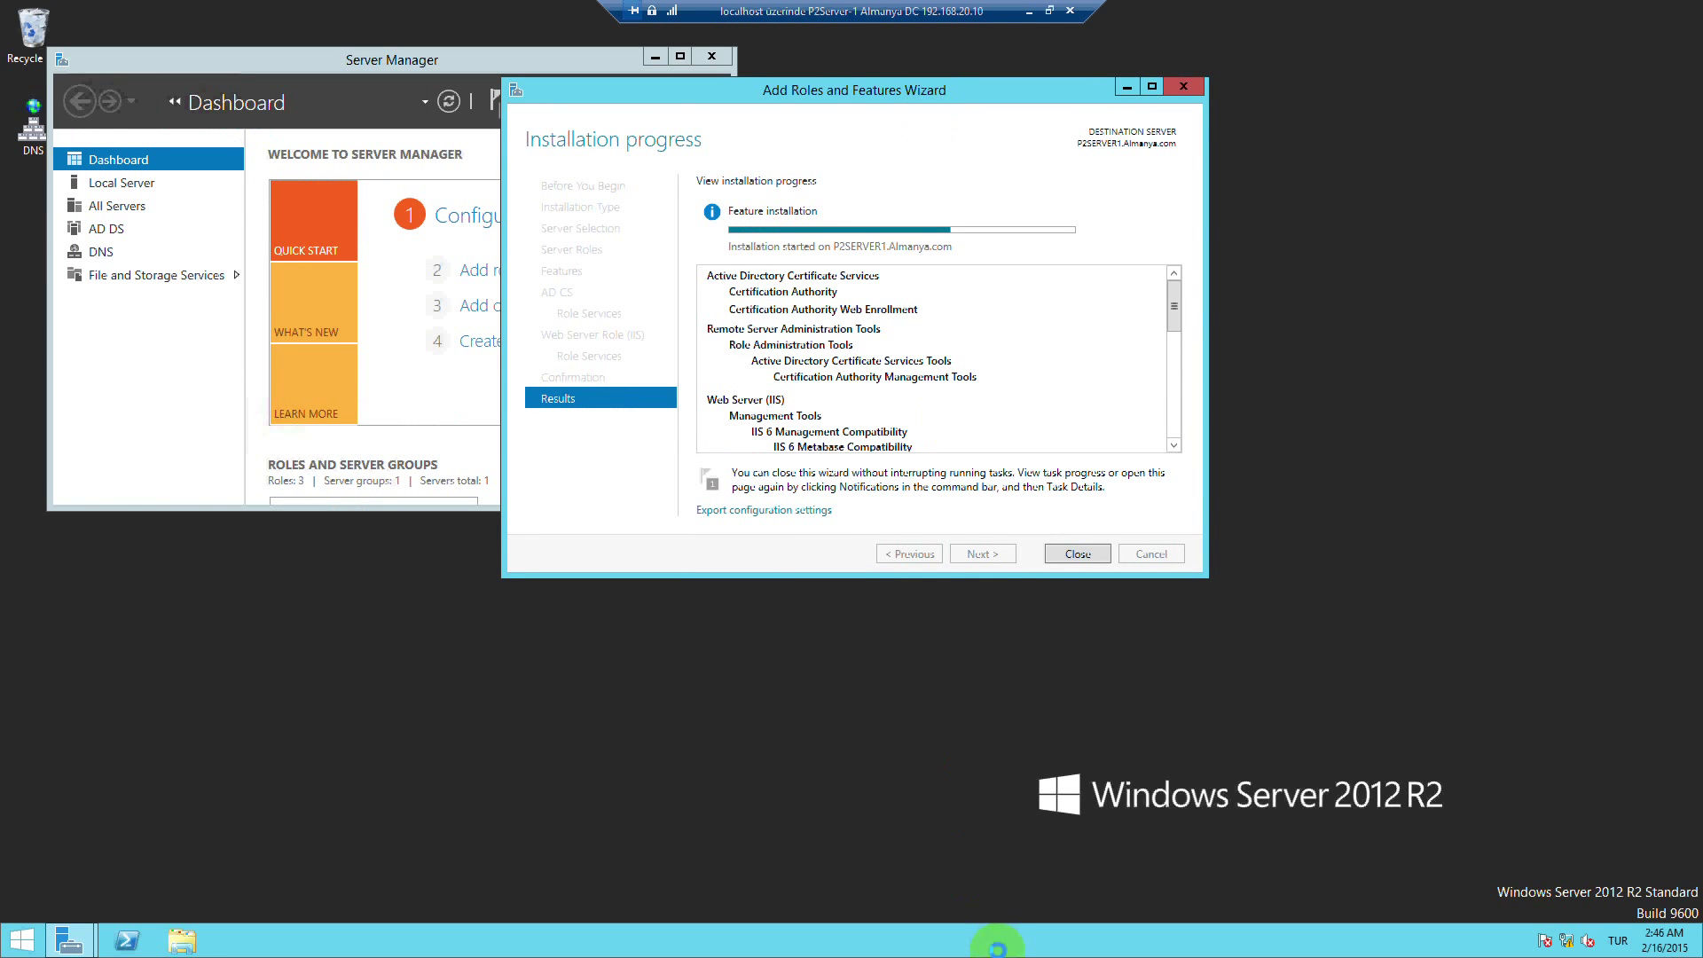
click(945, 936)
right_click(945, 935)
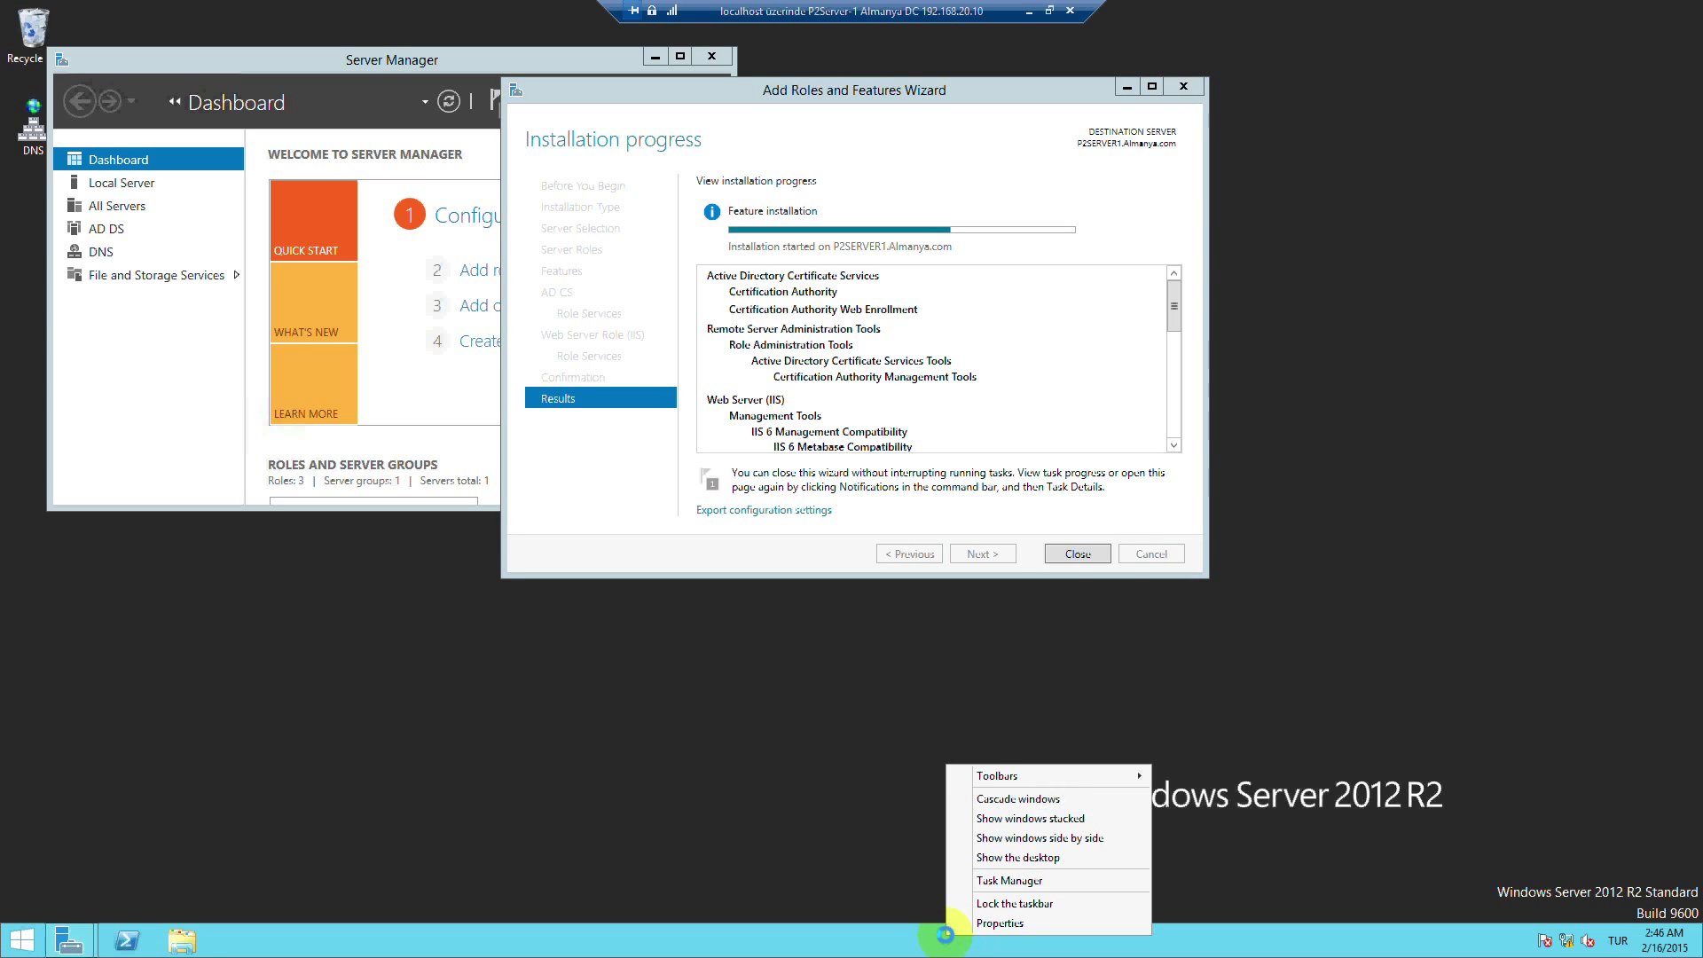
click(1005, 880)
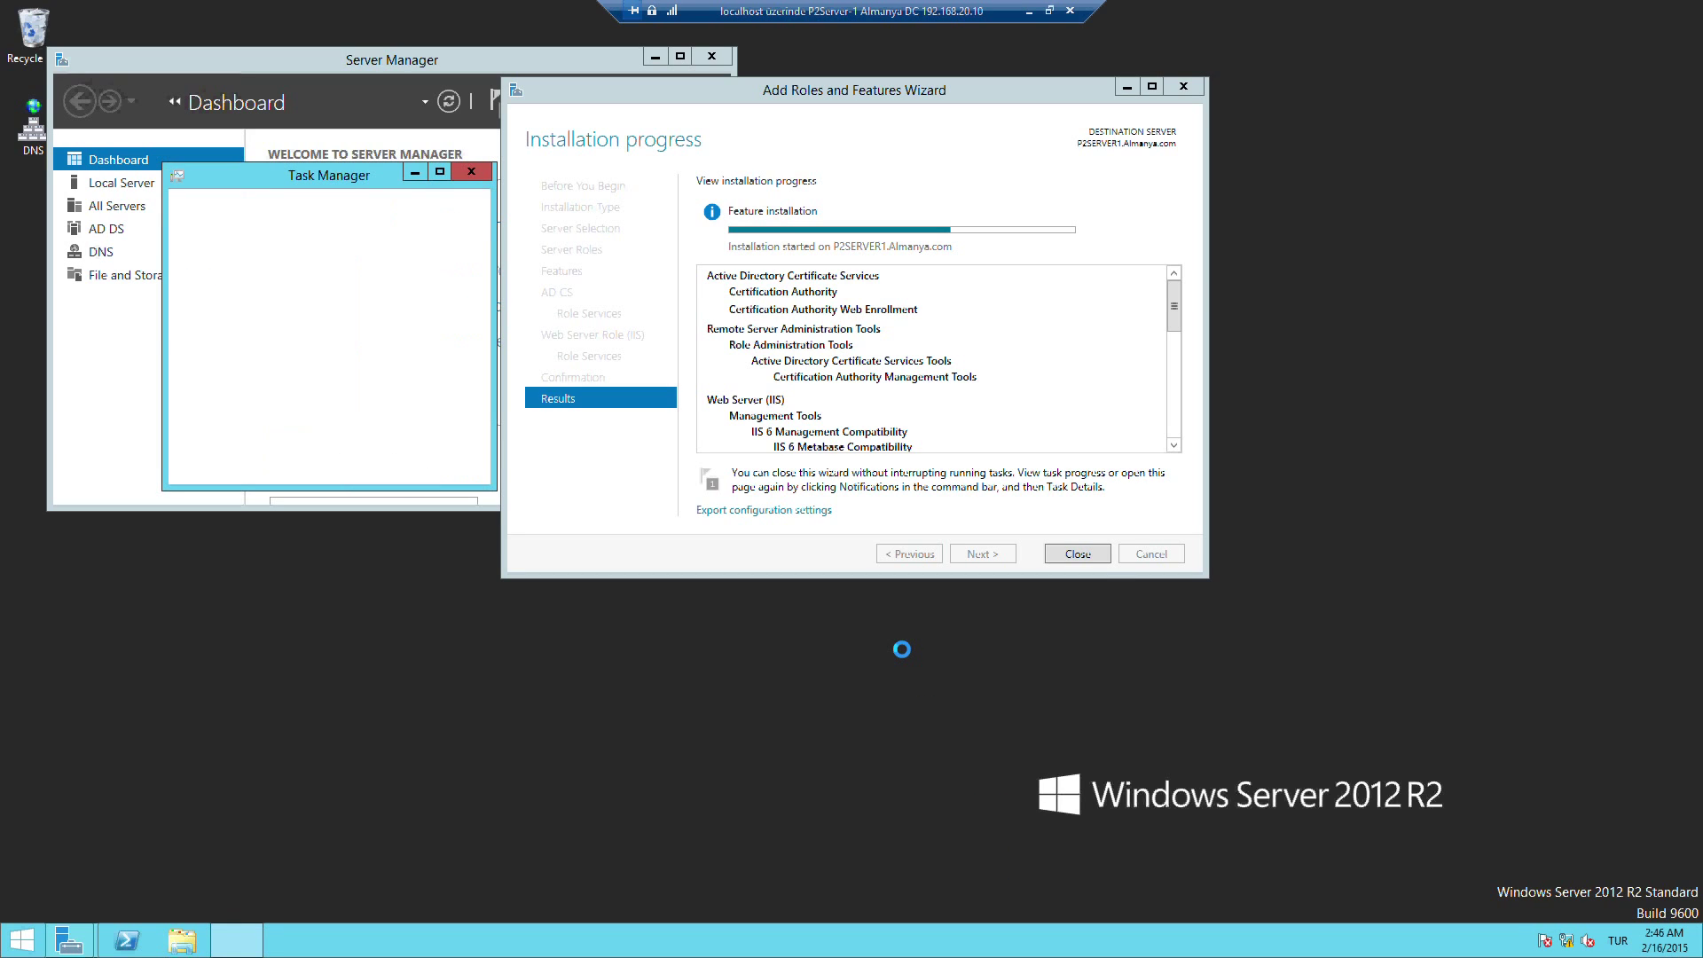
click(506, 368)
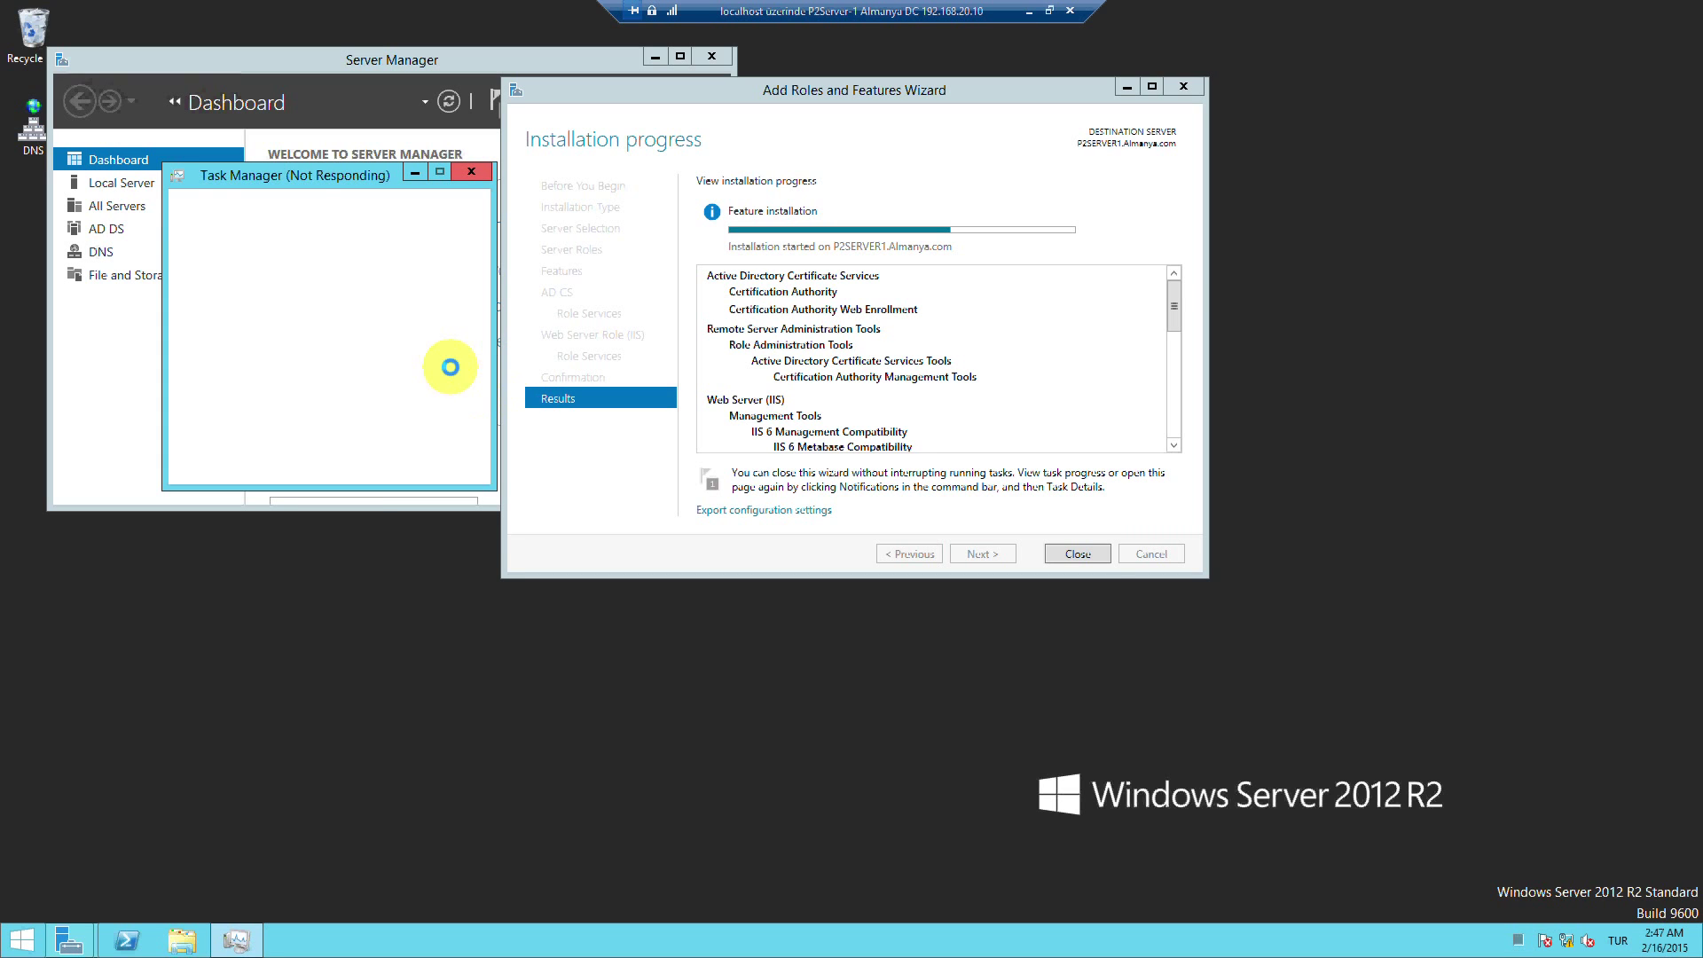
click(197, 462)
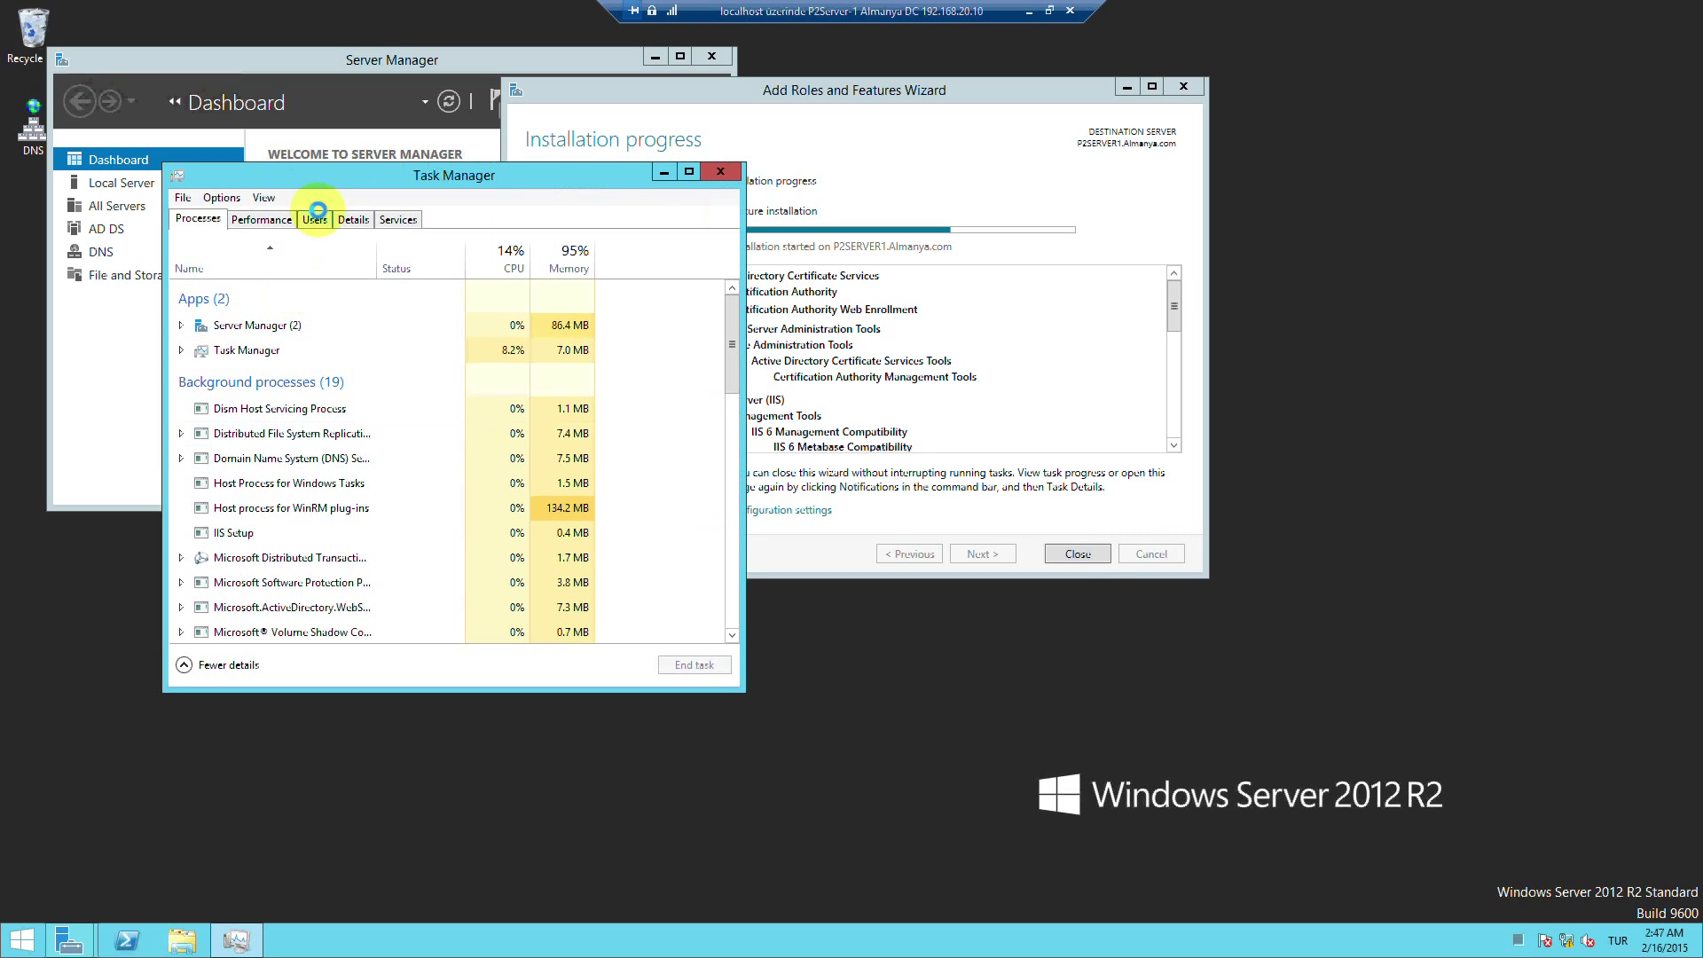
Open Resource Monitor from the Task Manager performance view, collapse its CPU details, and keep it in front of the repositioned wizard
click(263, 219)
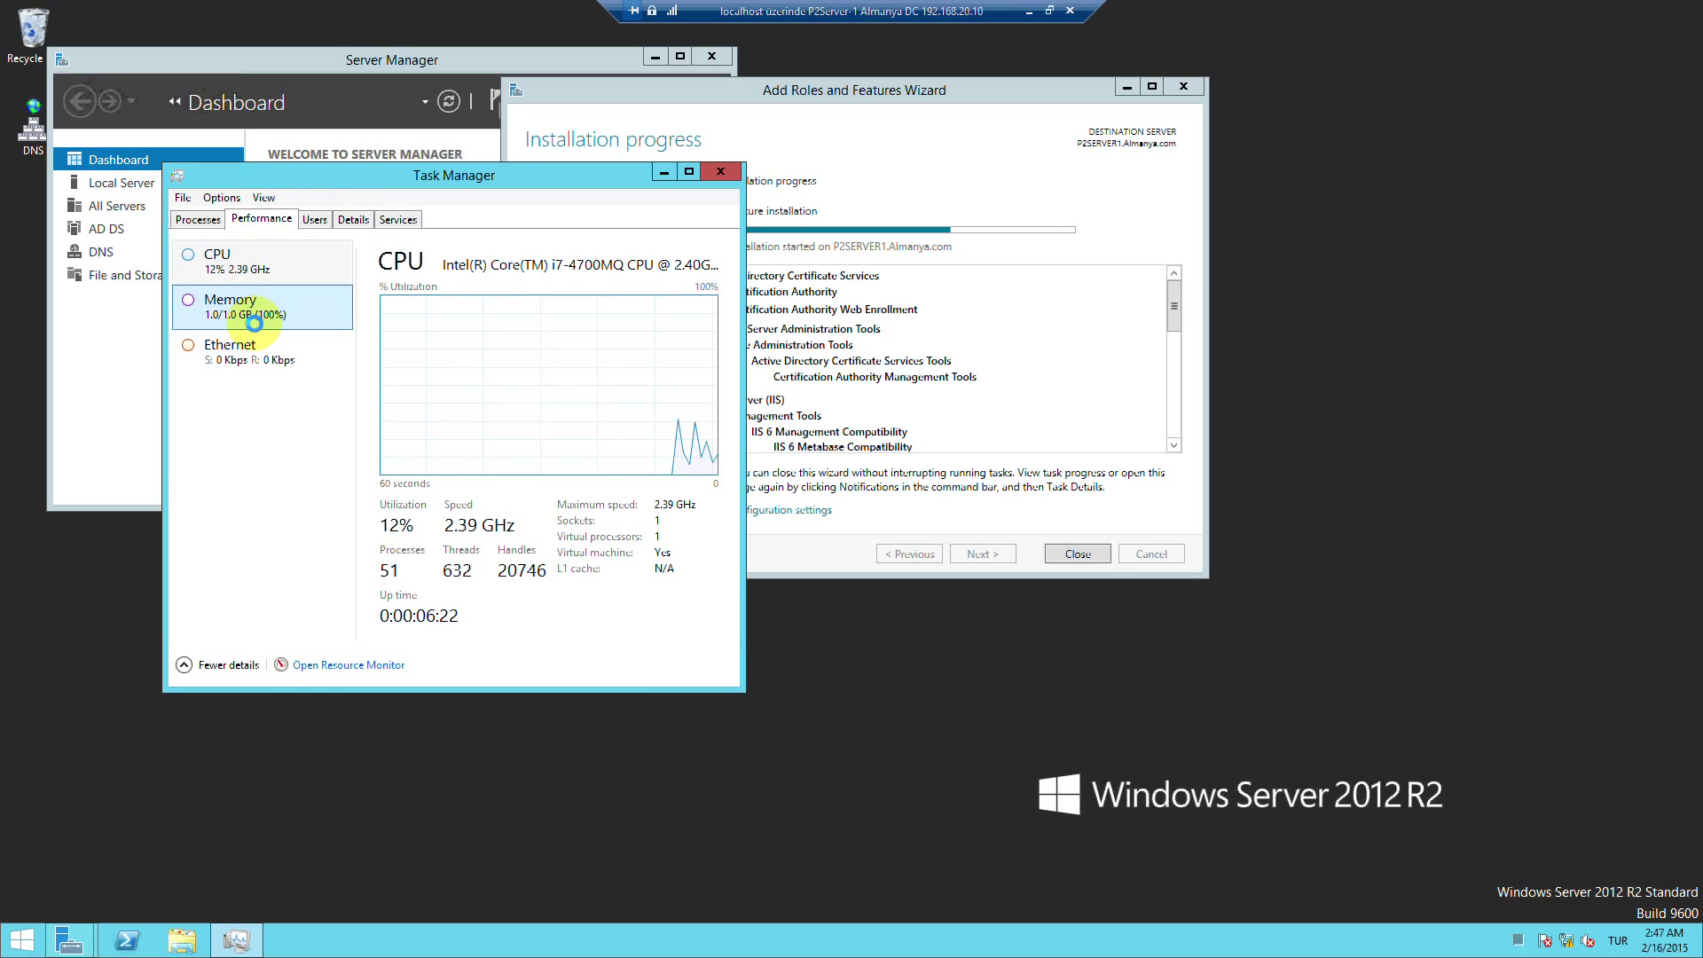
click(354, 665)
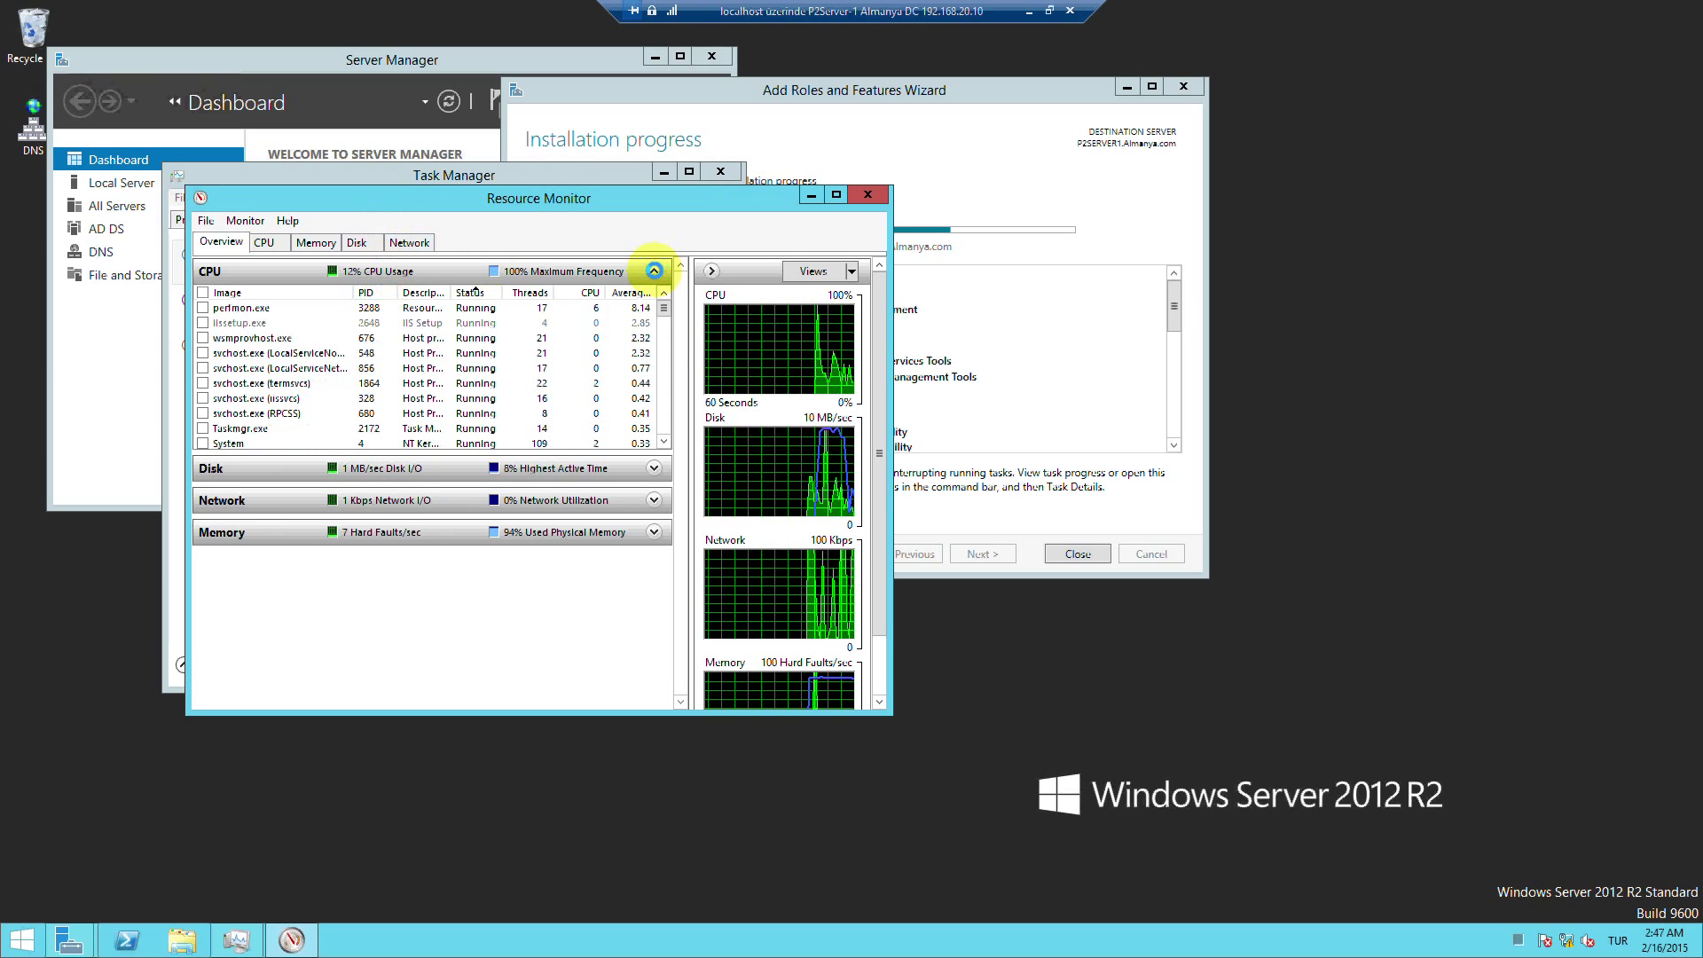
click(652, 270)
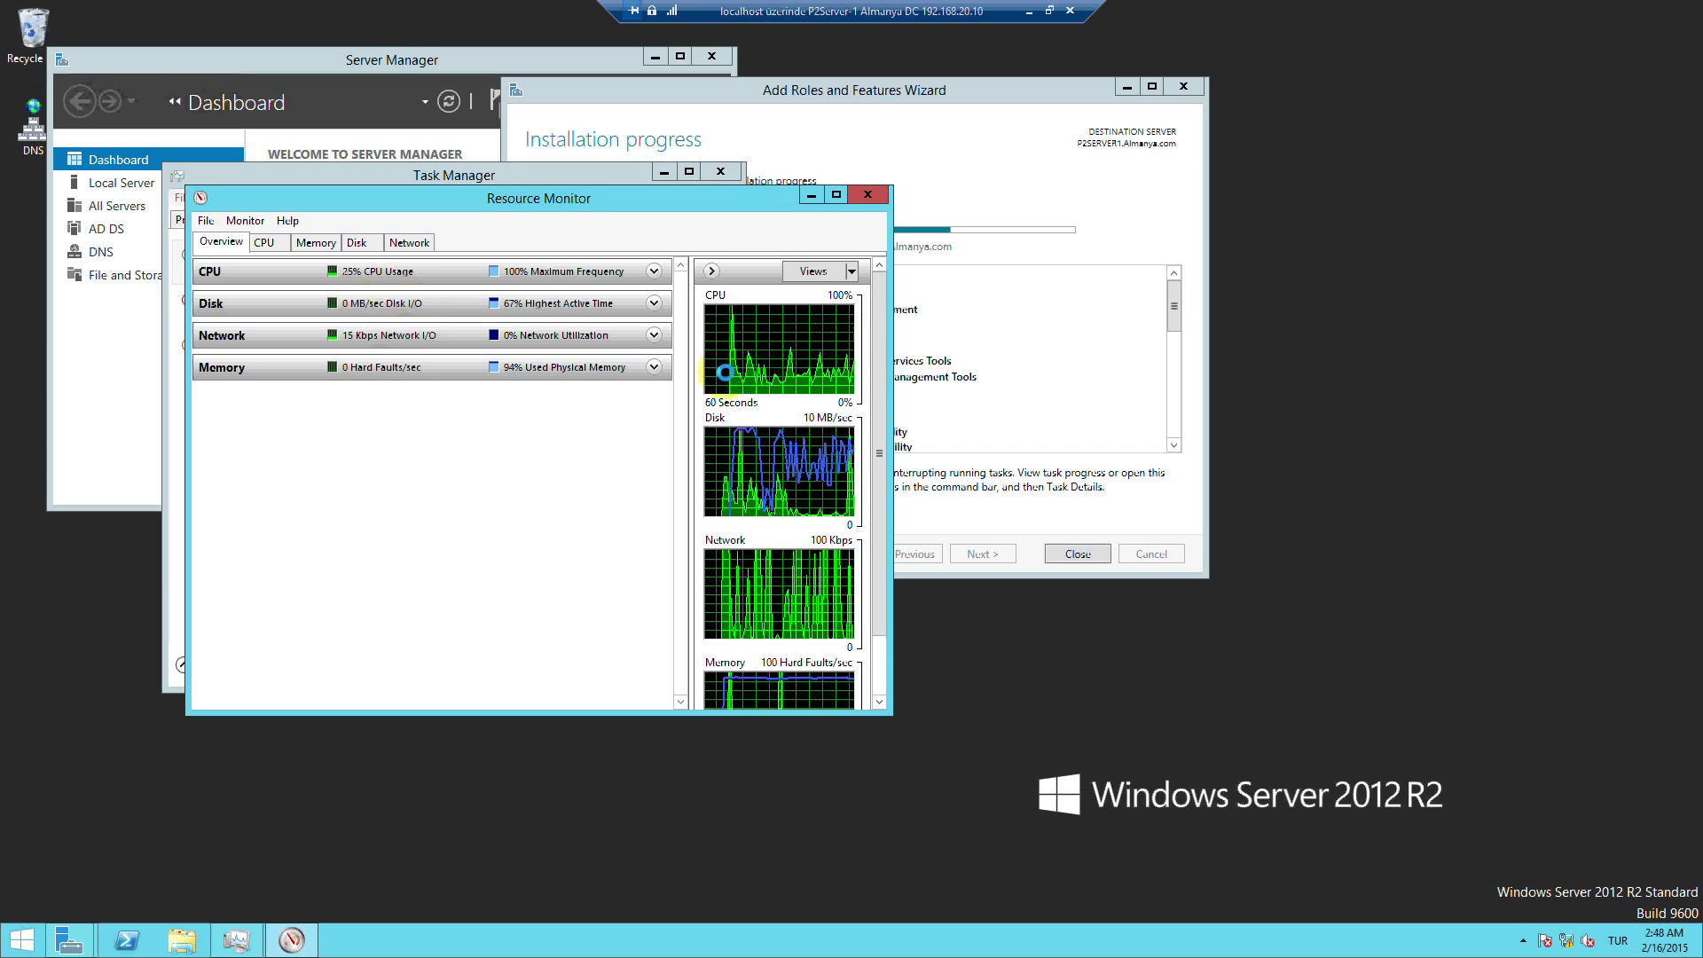
drag(901, 80, 1081, 86)
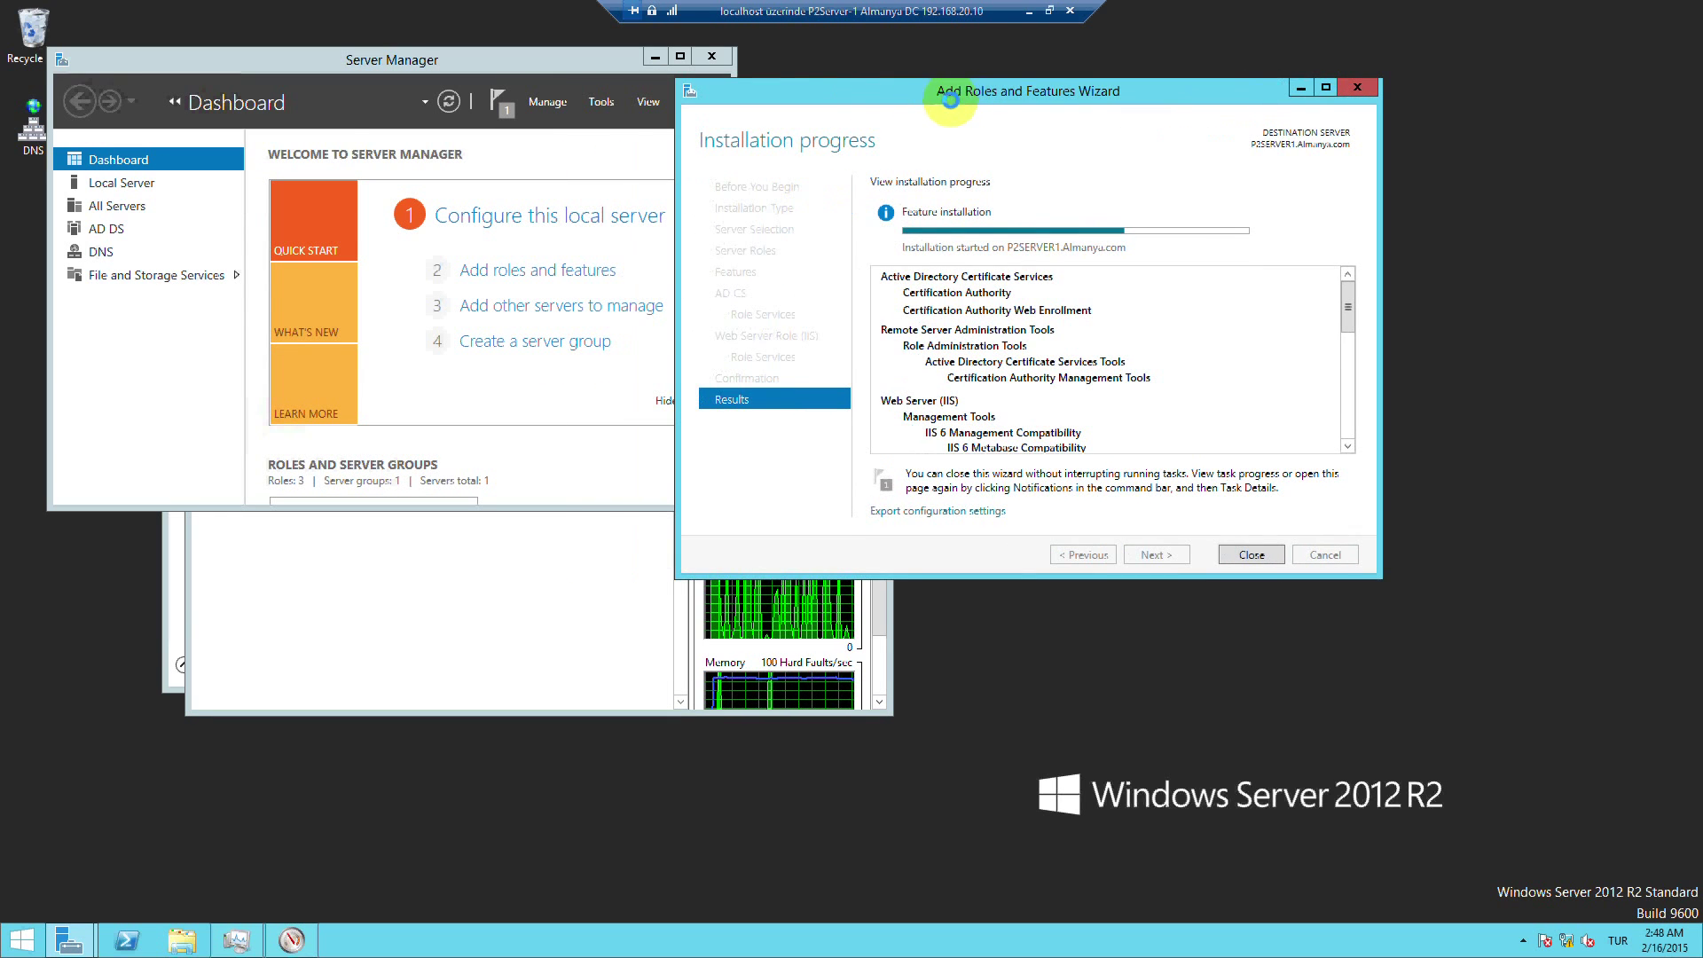
click(507, 596)
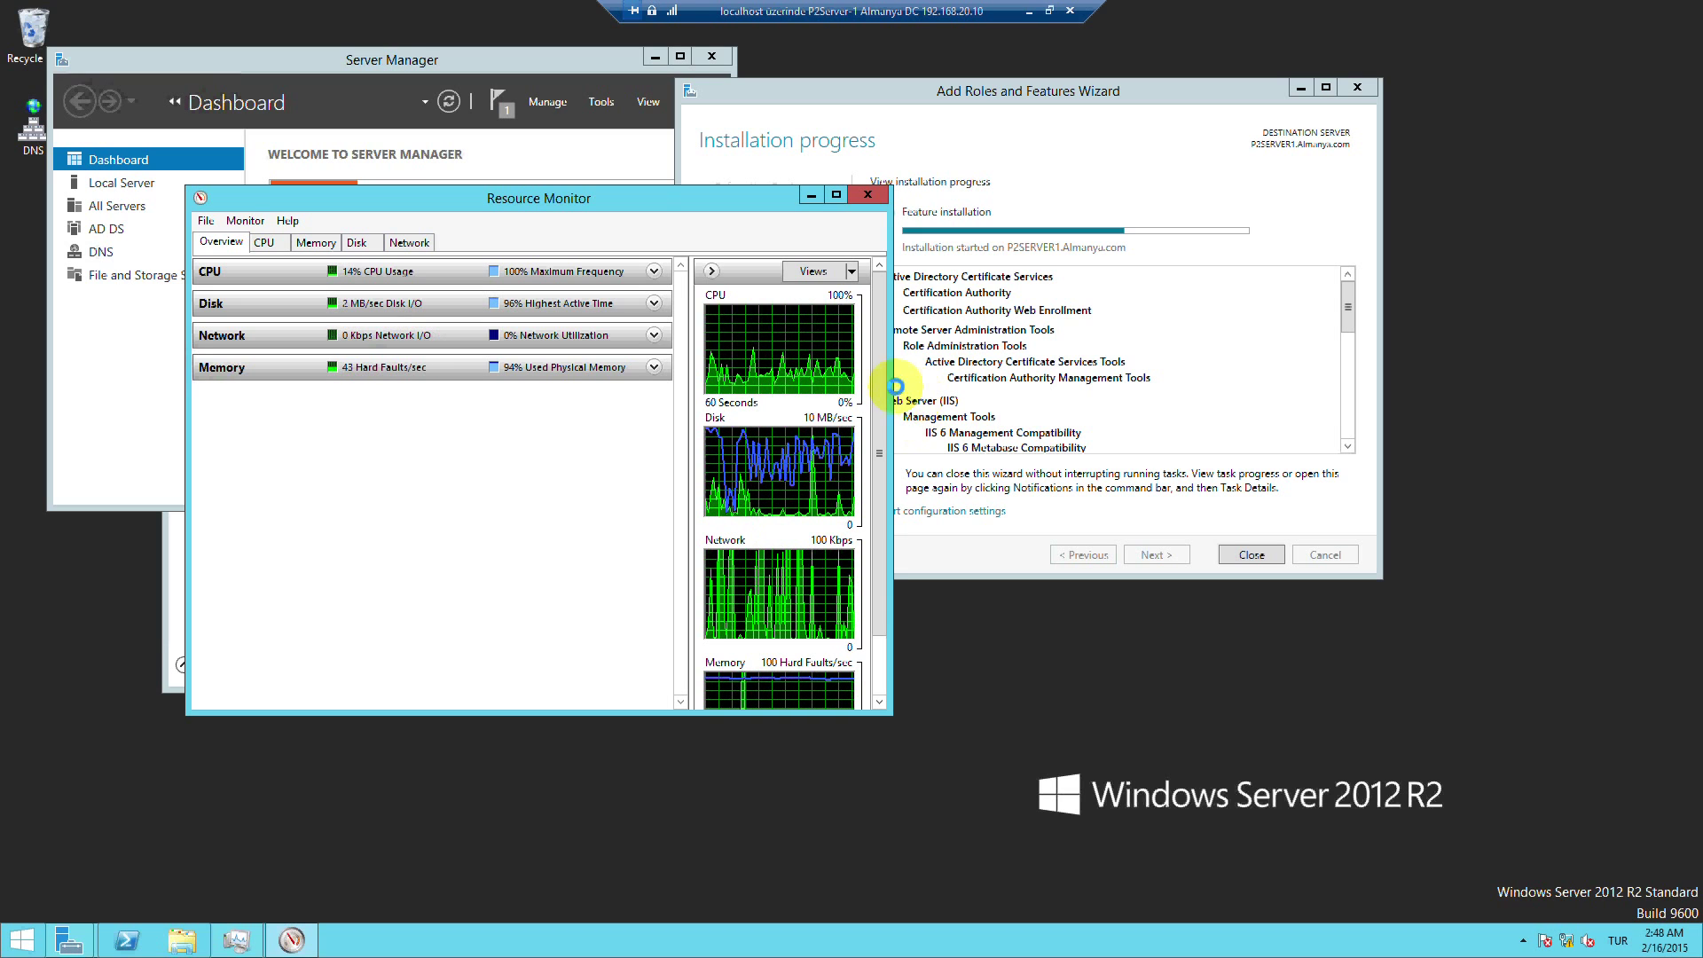
Set the Resource Monitor graphs to large and enlarge the window until all four graphs fit
click(851, 271)
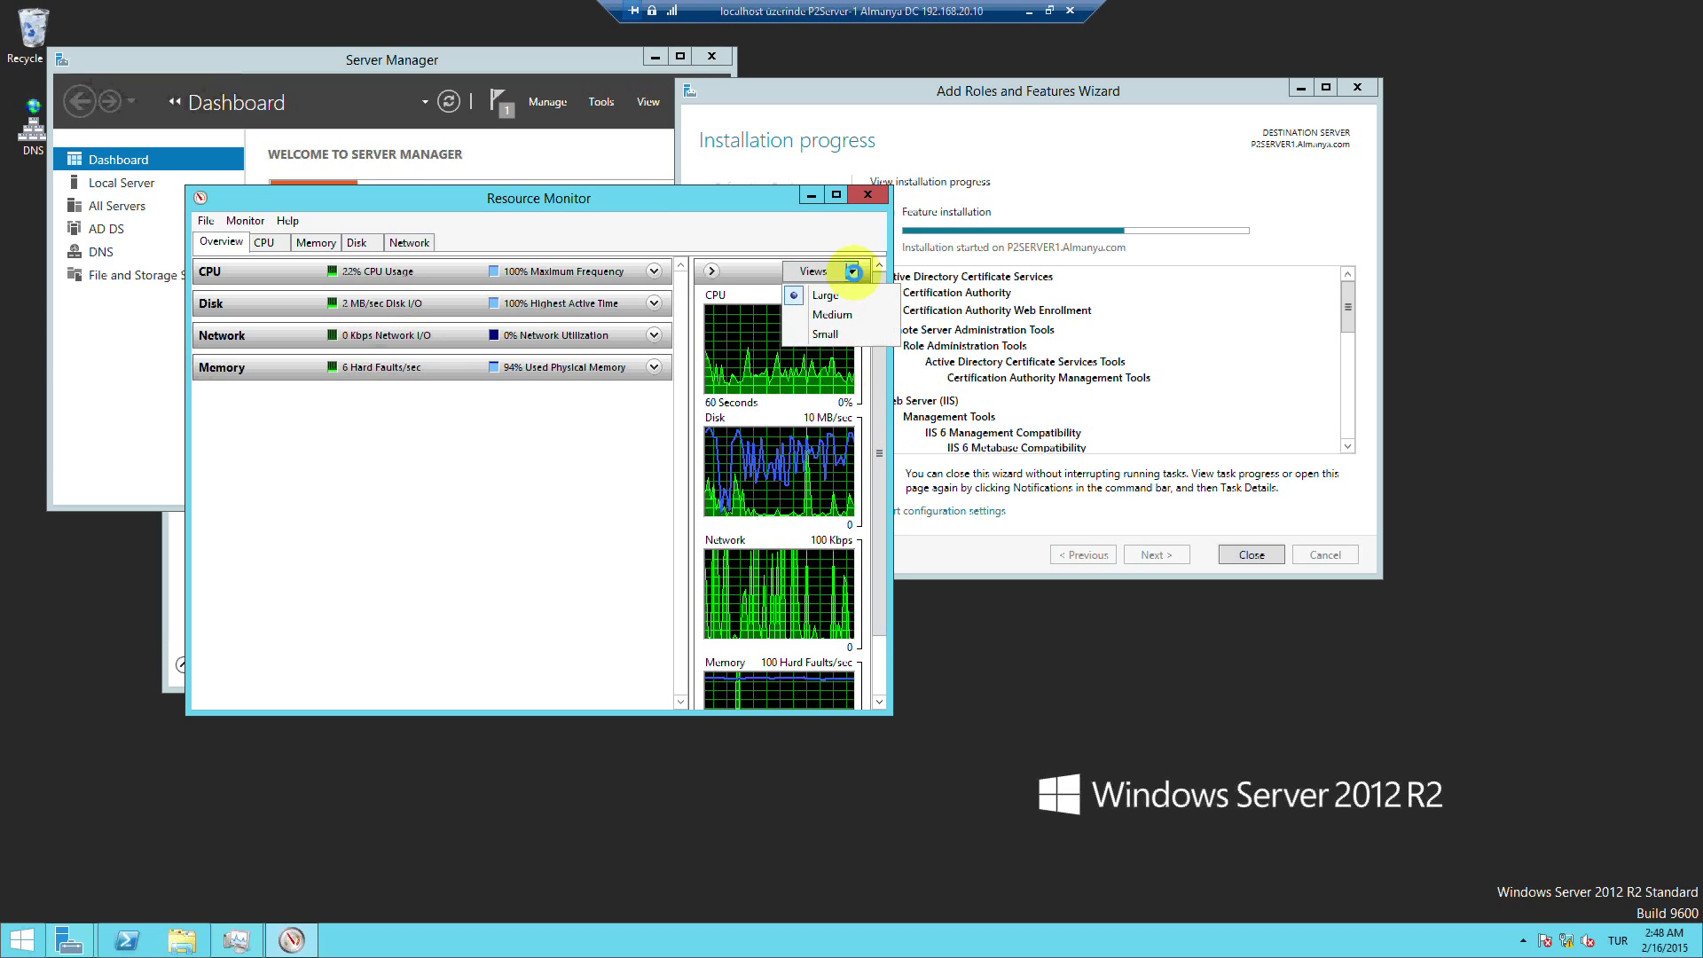
click(853, 314)
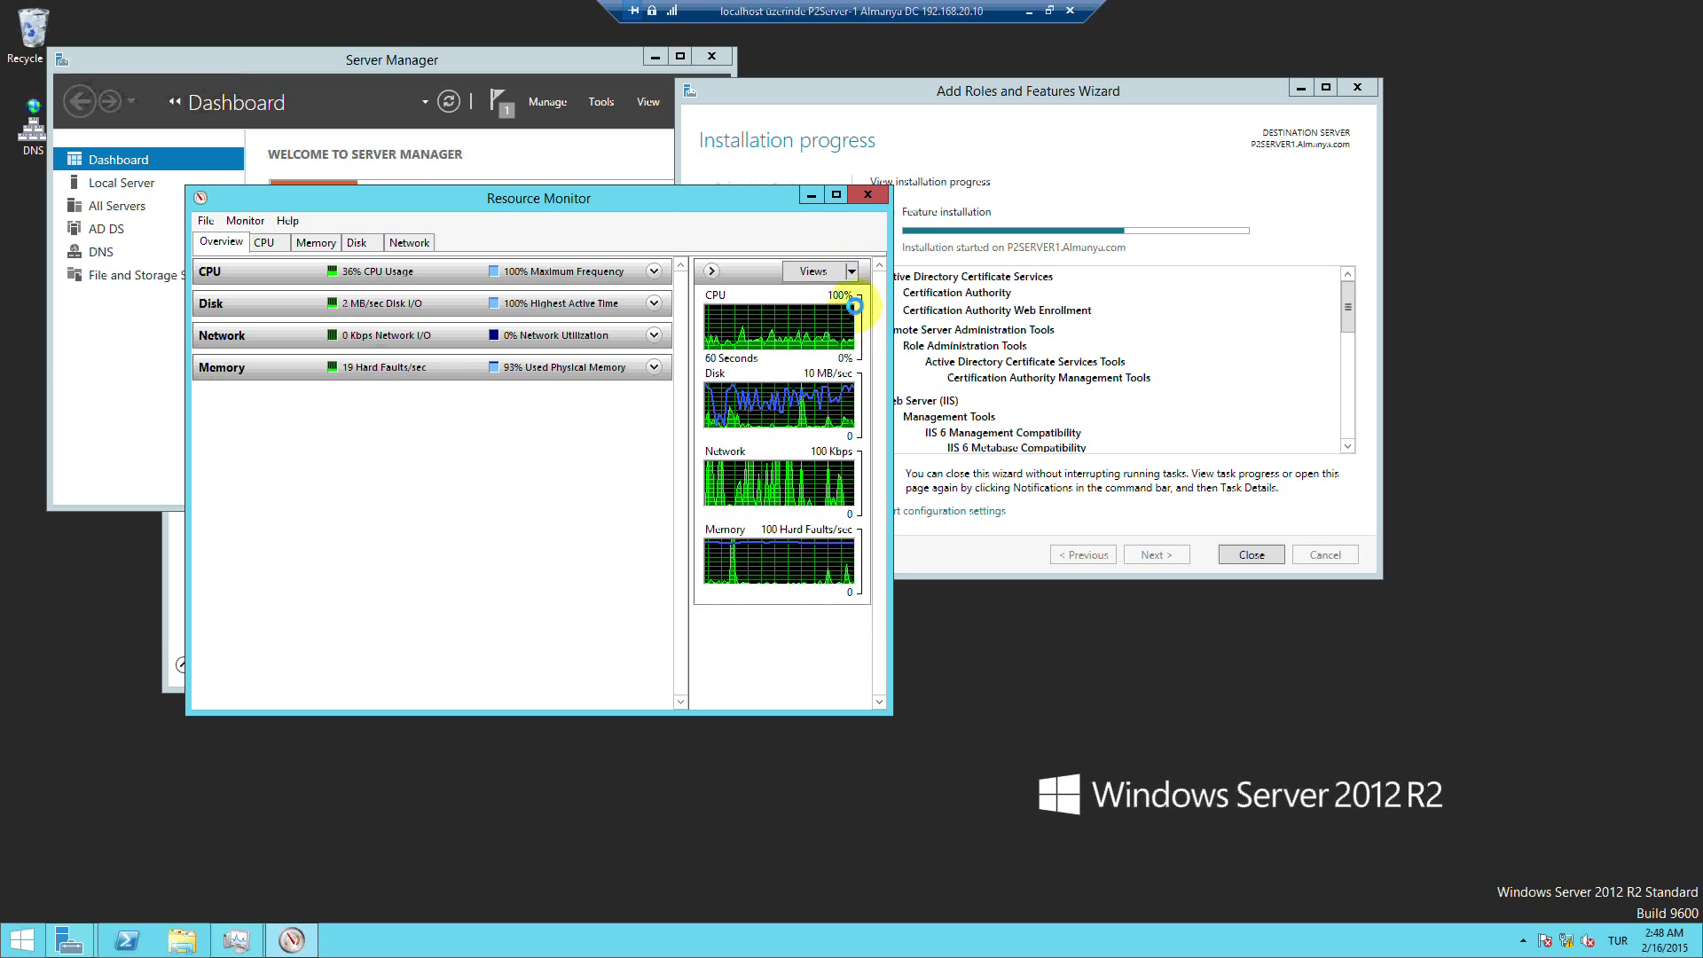
click(851, 272)
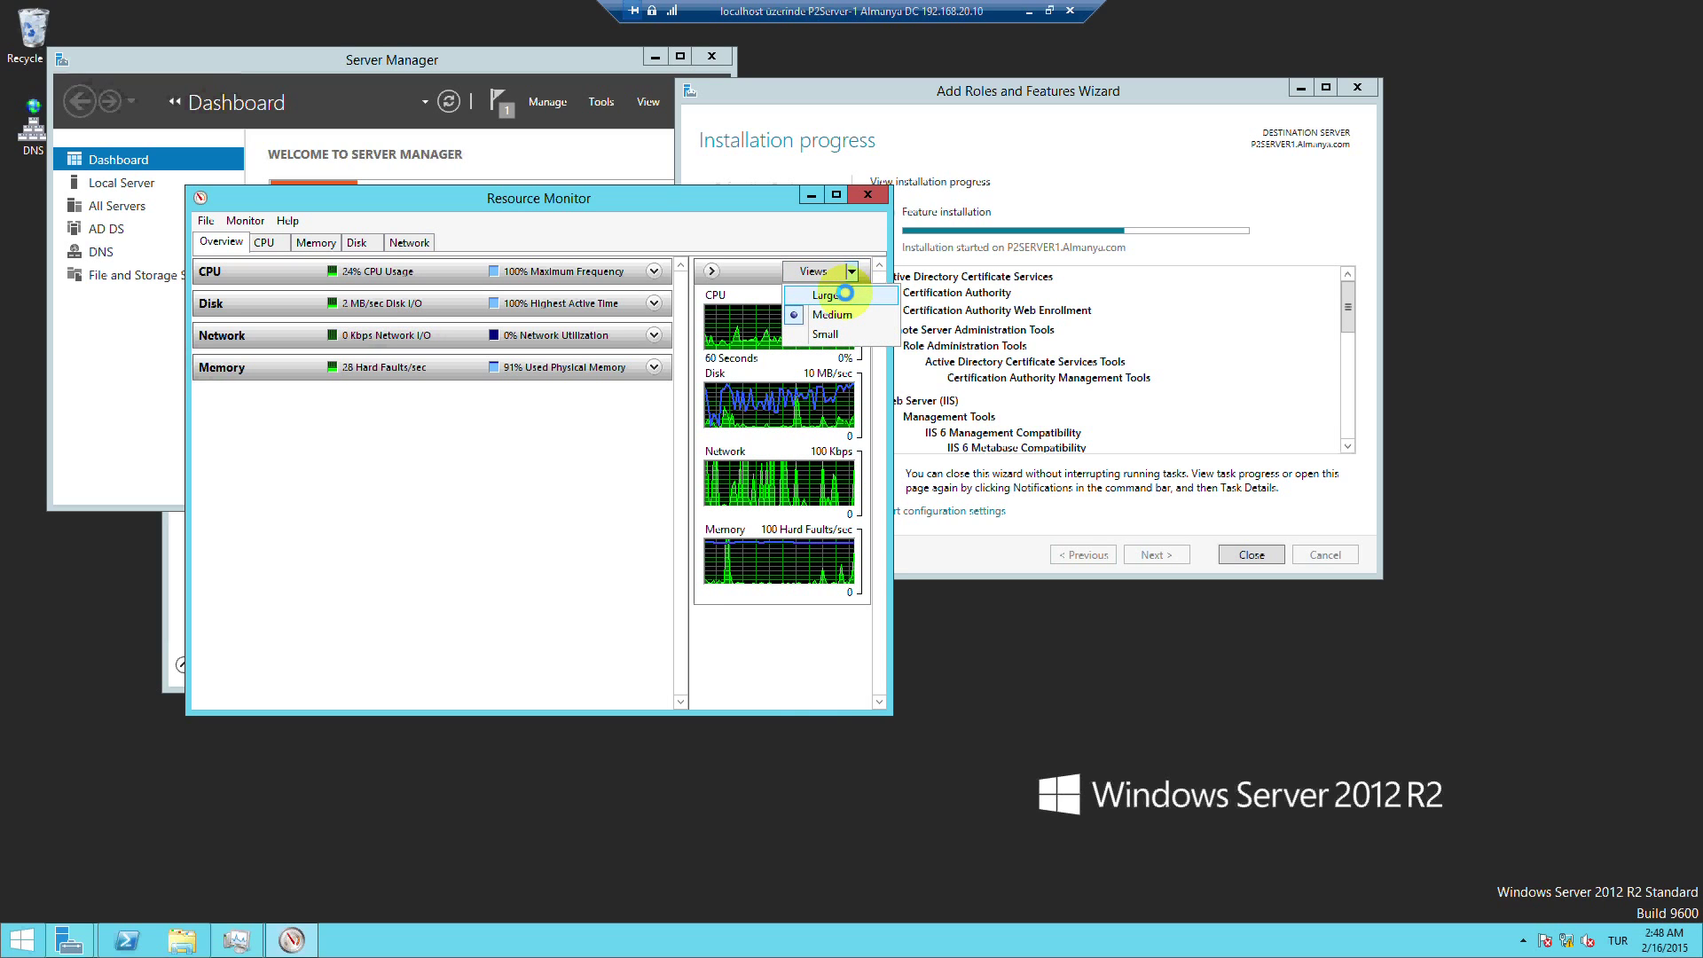
click(845, 293)
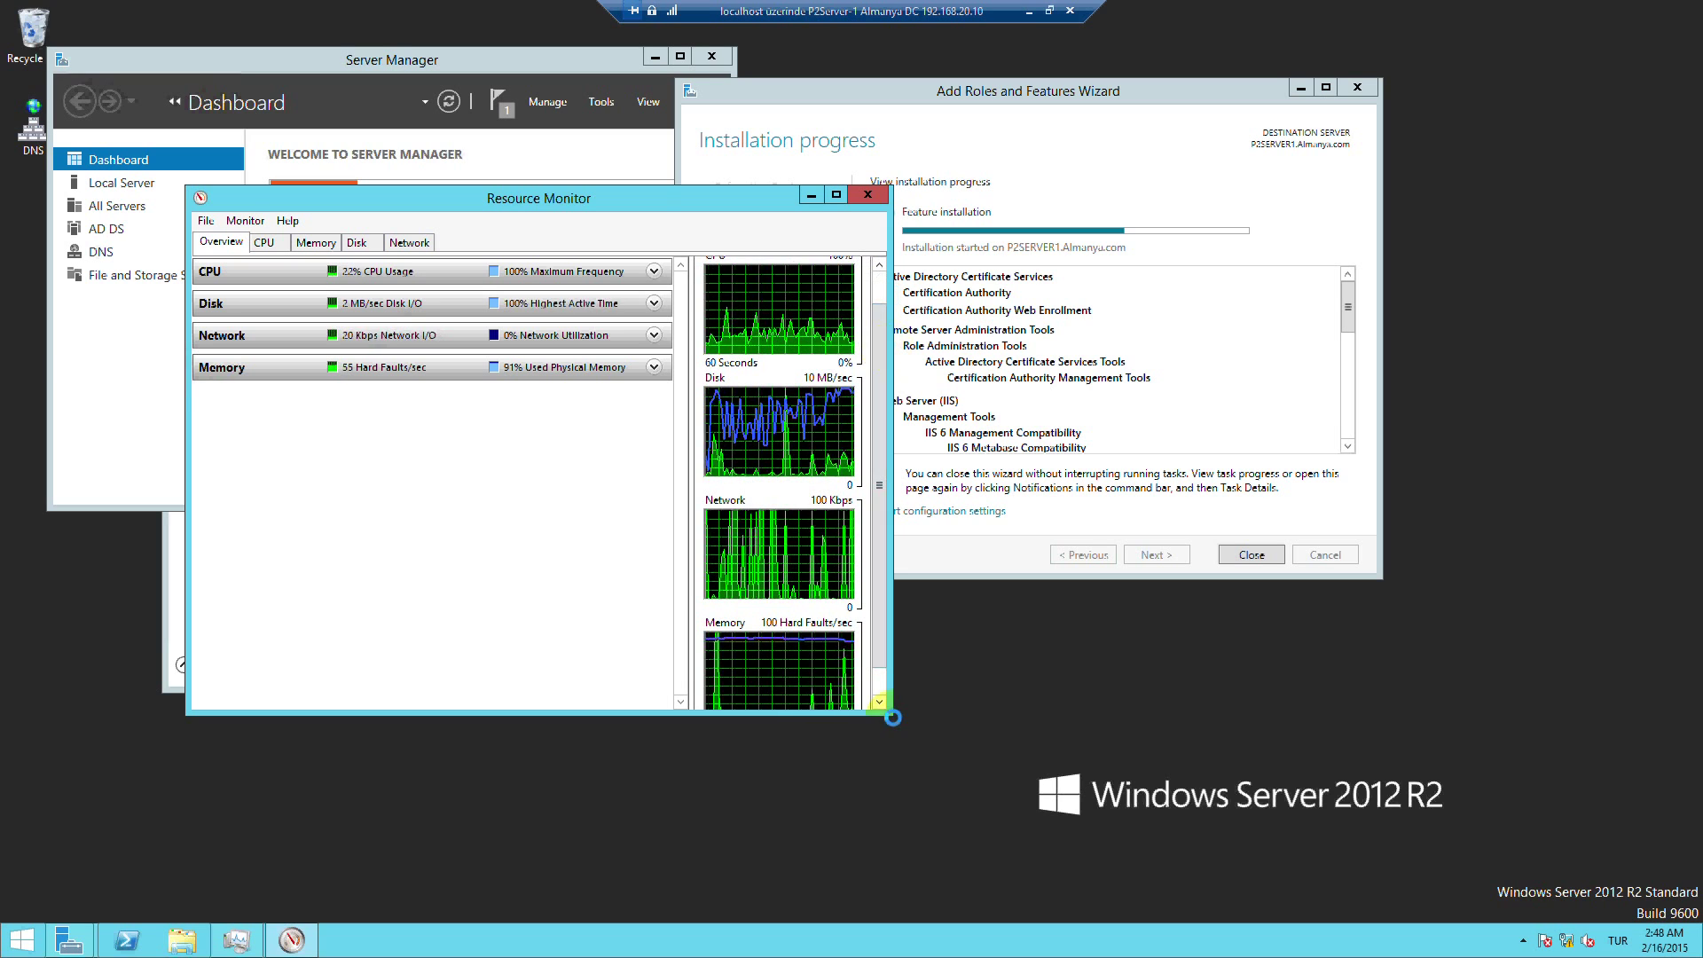
drag(890, 714, 934, 898)
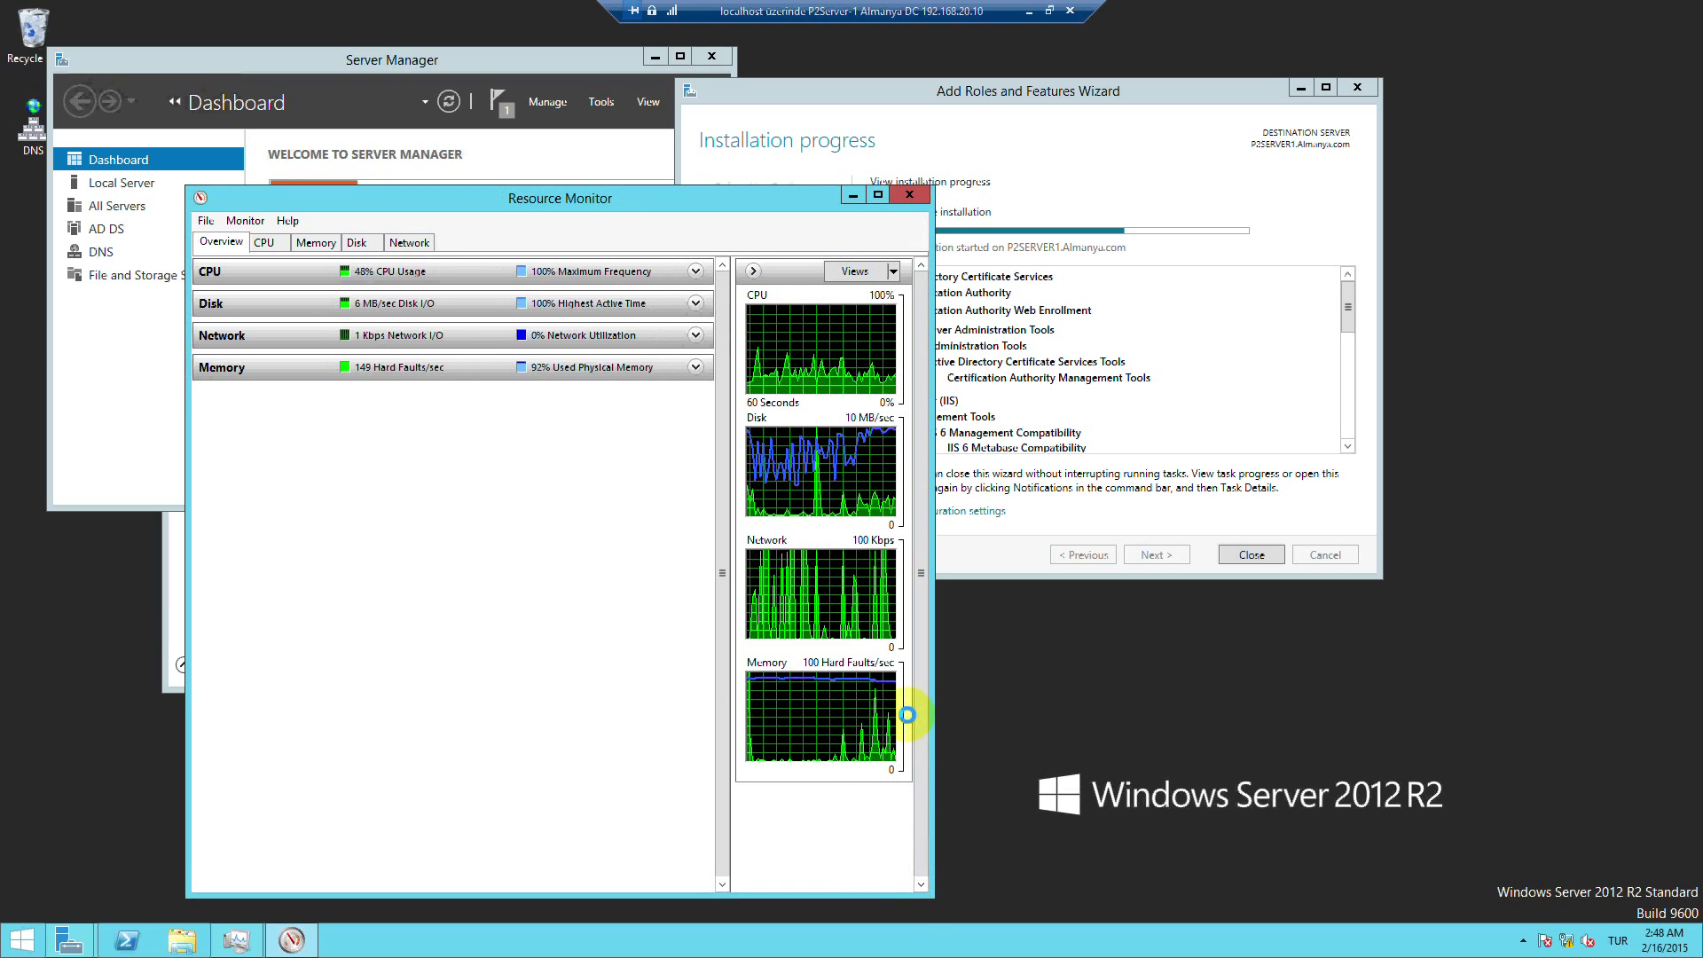
Widen the graph area of Resource Monitor, then close Resource Monitor
drag(730, 563, 529, 626)
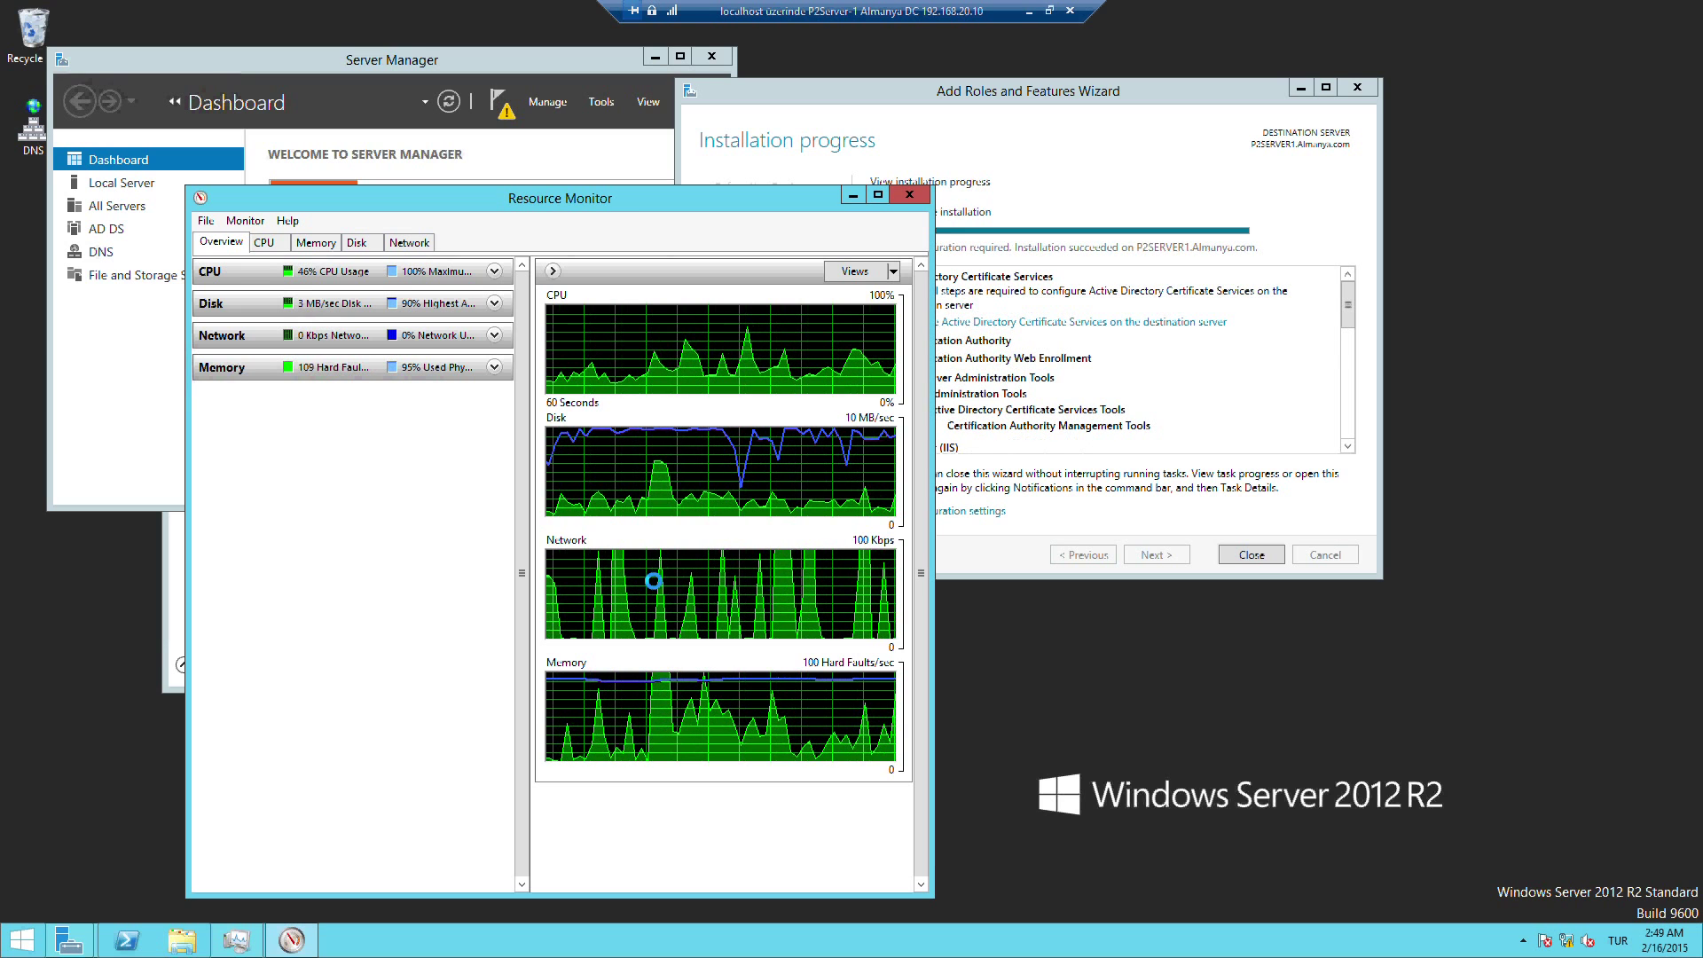
click(918, 194)
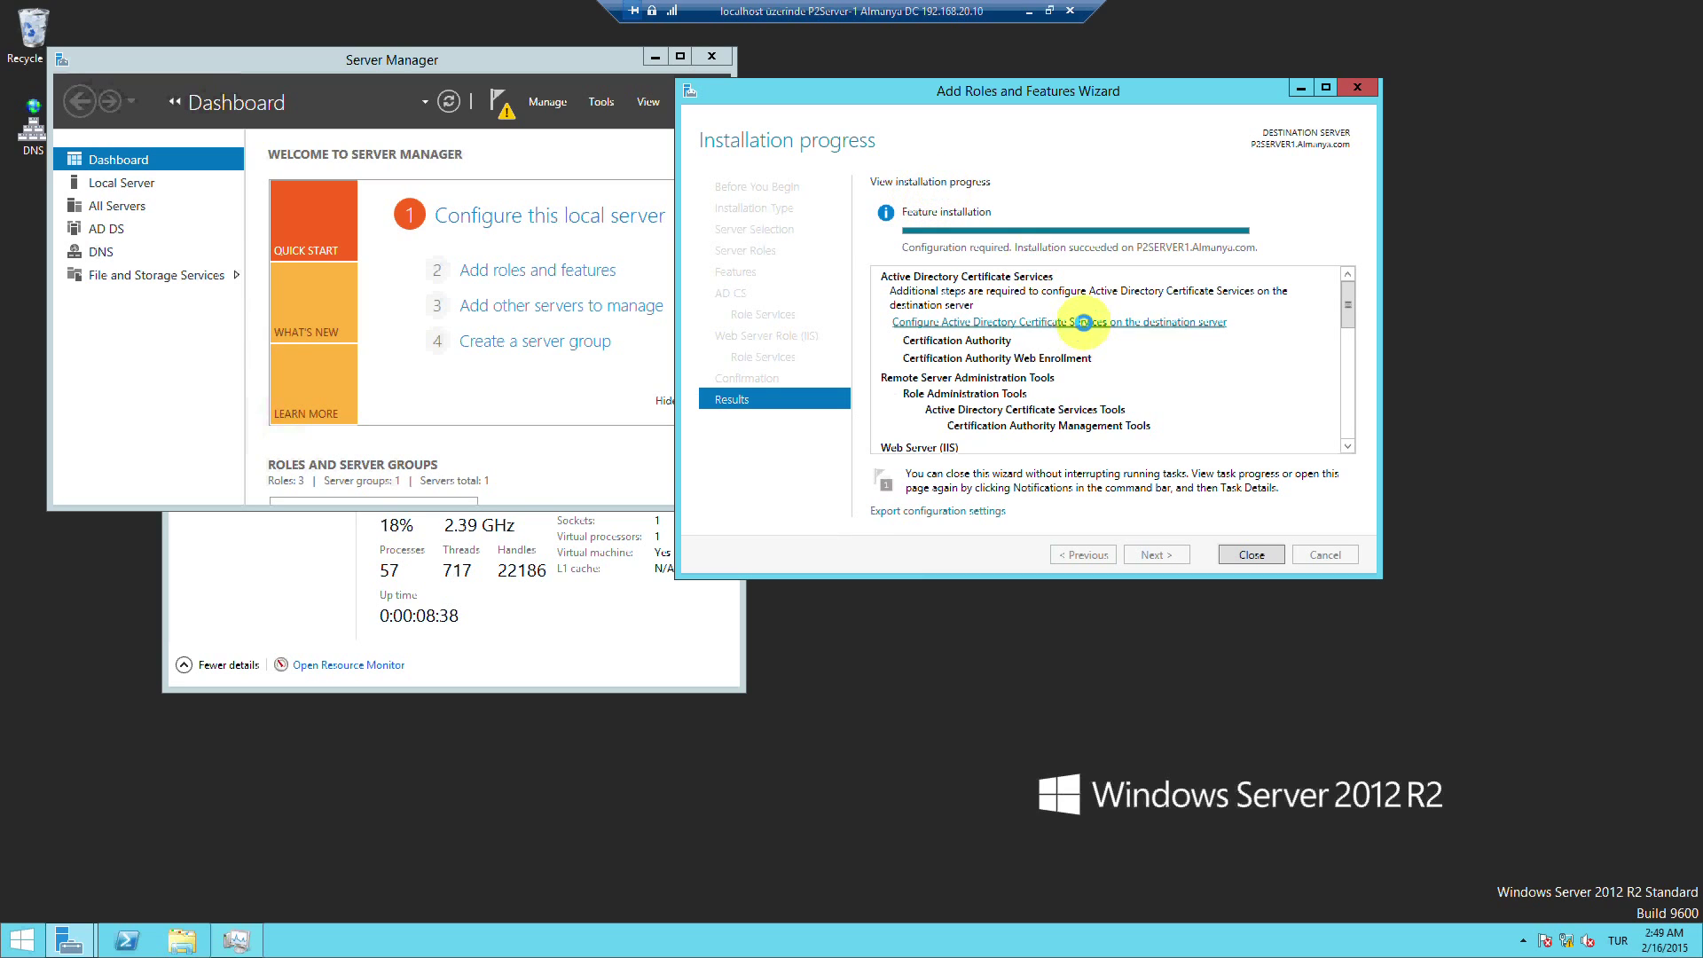
Try to start the Active Directory Certificate Services configuration from the installation results, and close Server Manager and Task Manager
click(1085, 320)
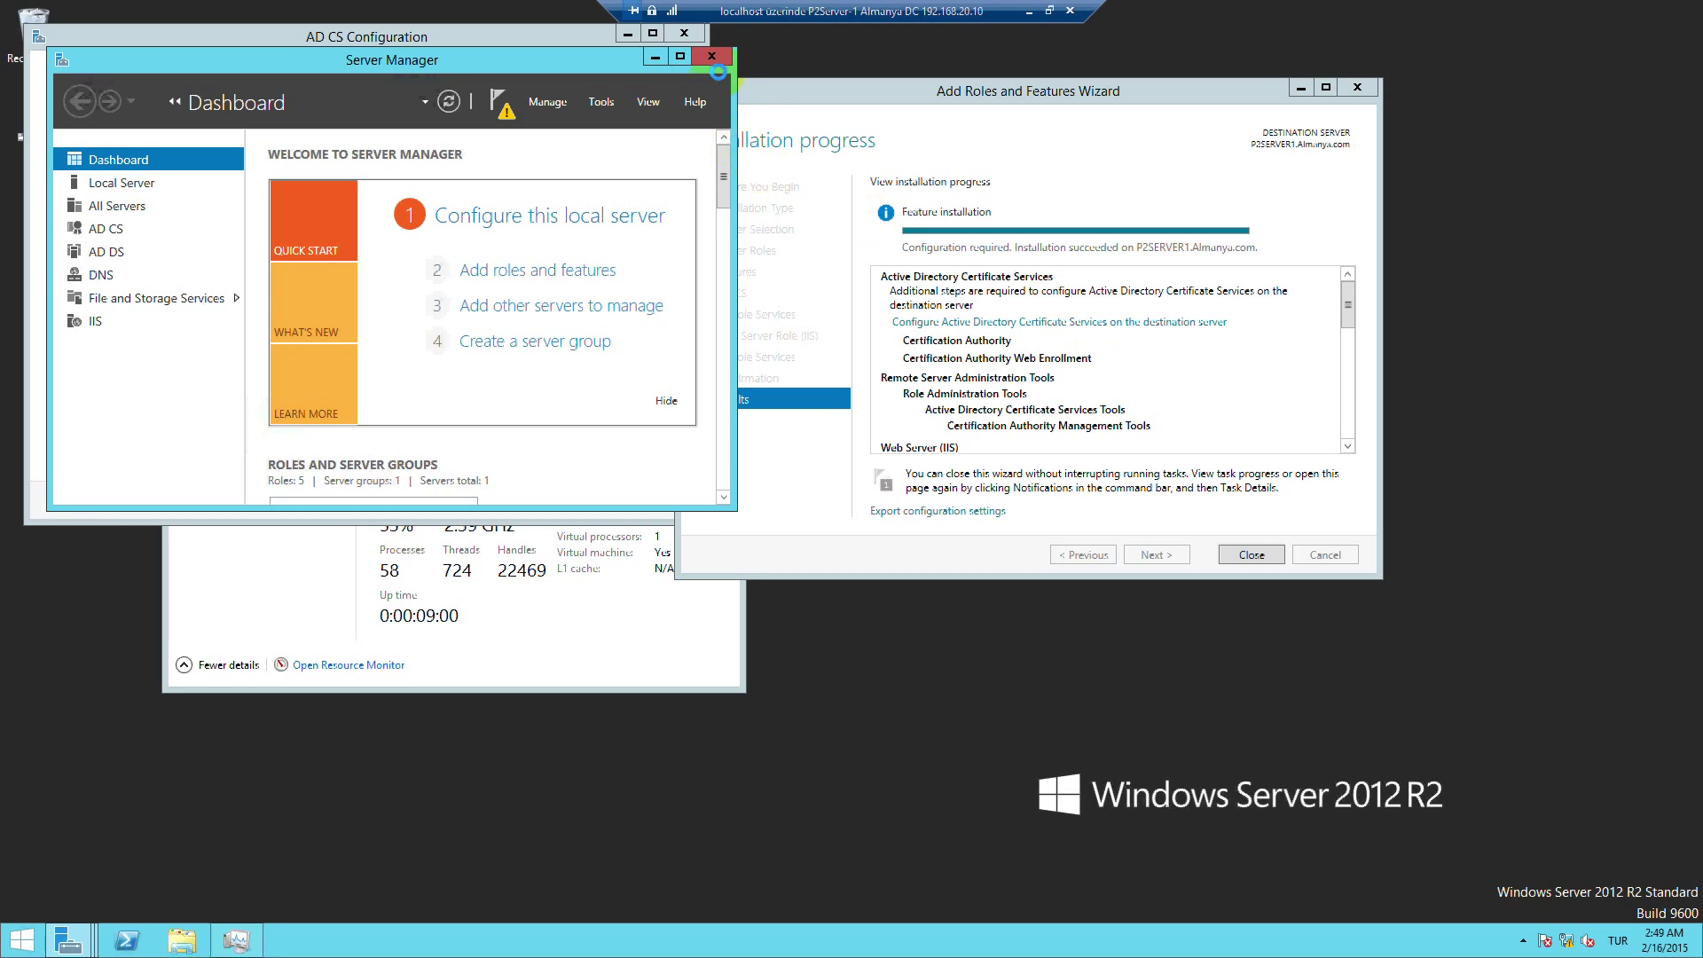
click(716, 59)
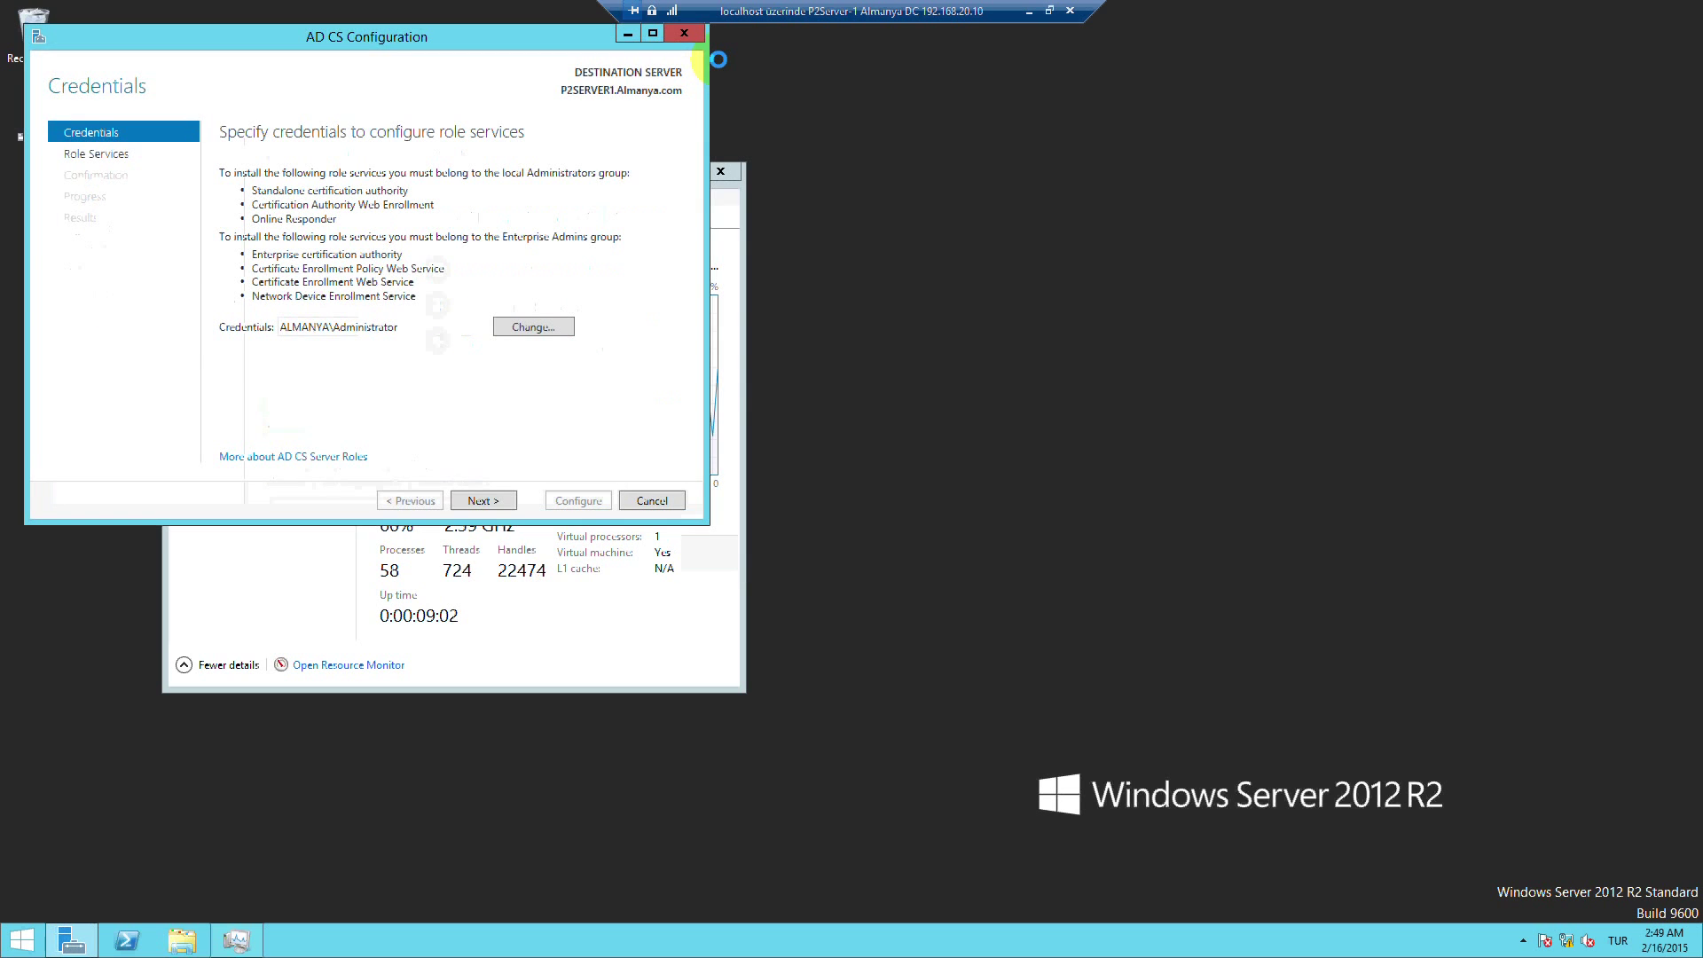
click(719, 173)
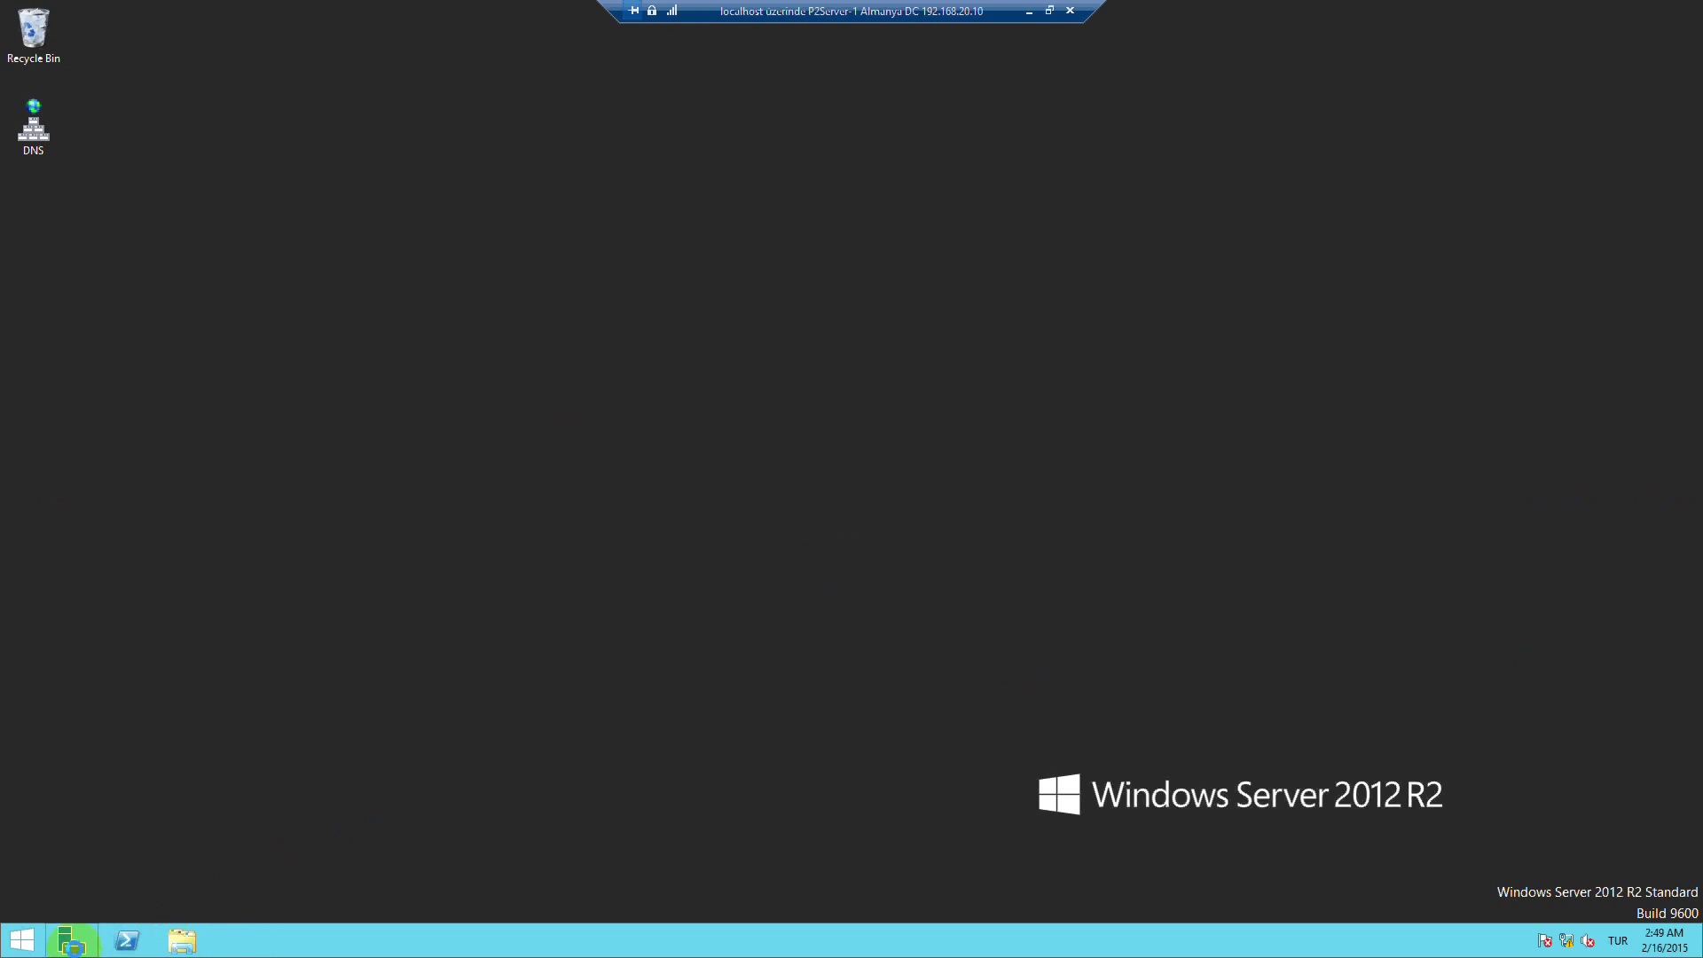
Reopen Server Manager maximized, launch the post-deployment configuration of Active Directory Certificate Services, and minimize Server Manager behind it
click(72, 940)
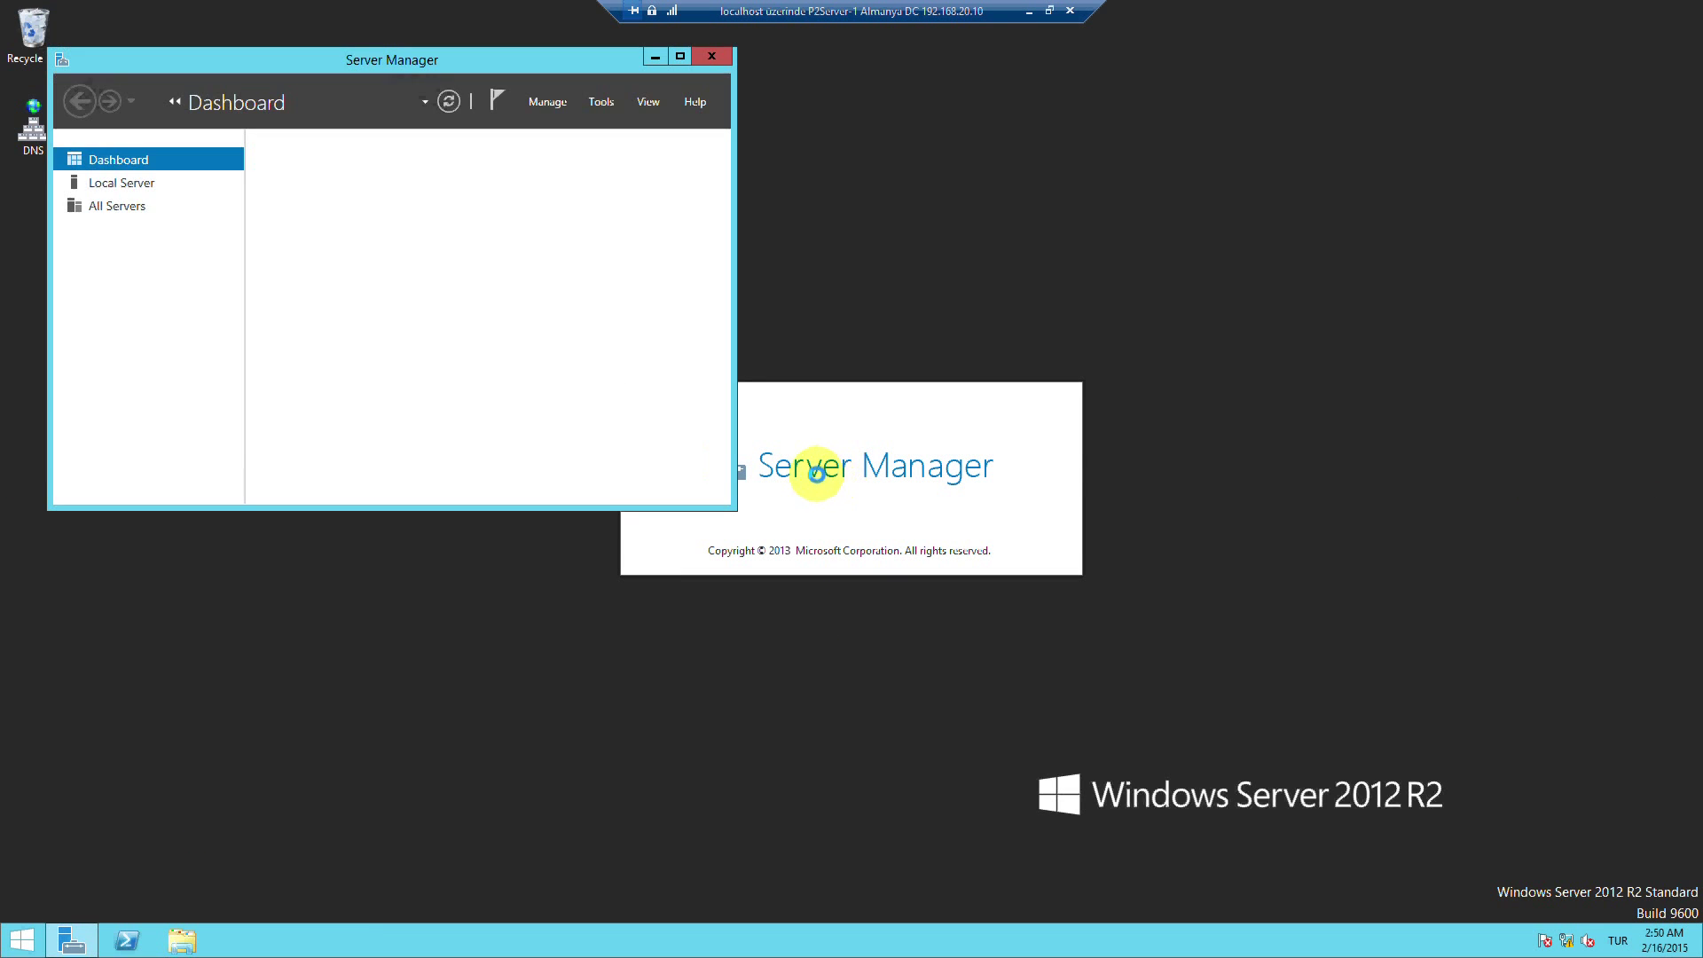
click(679, 56)
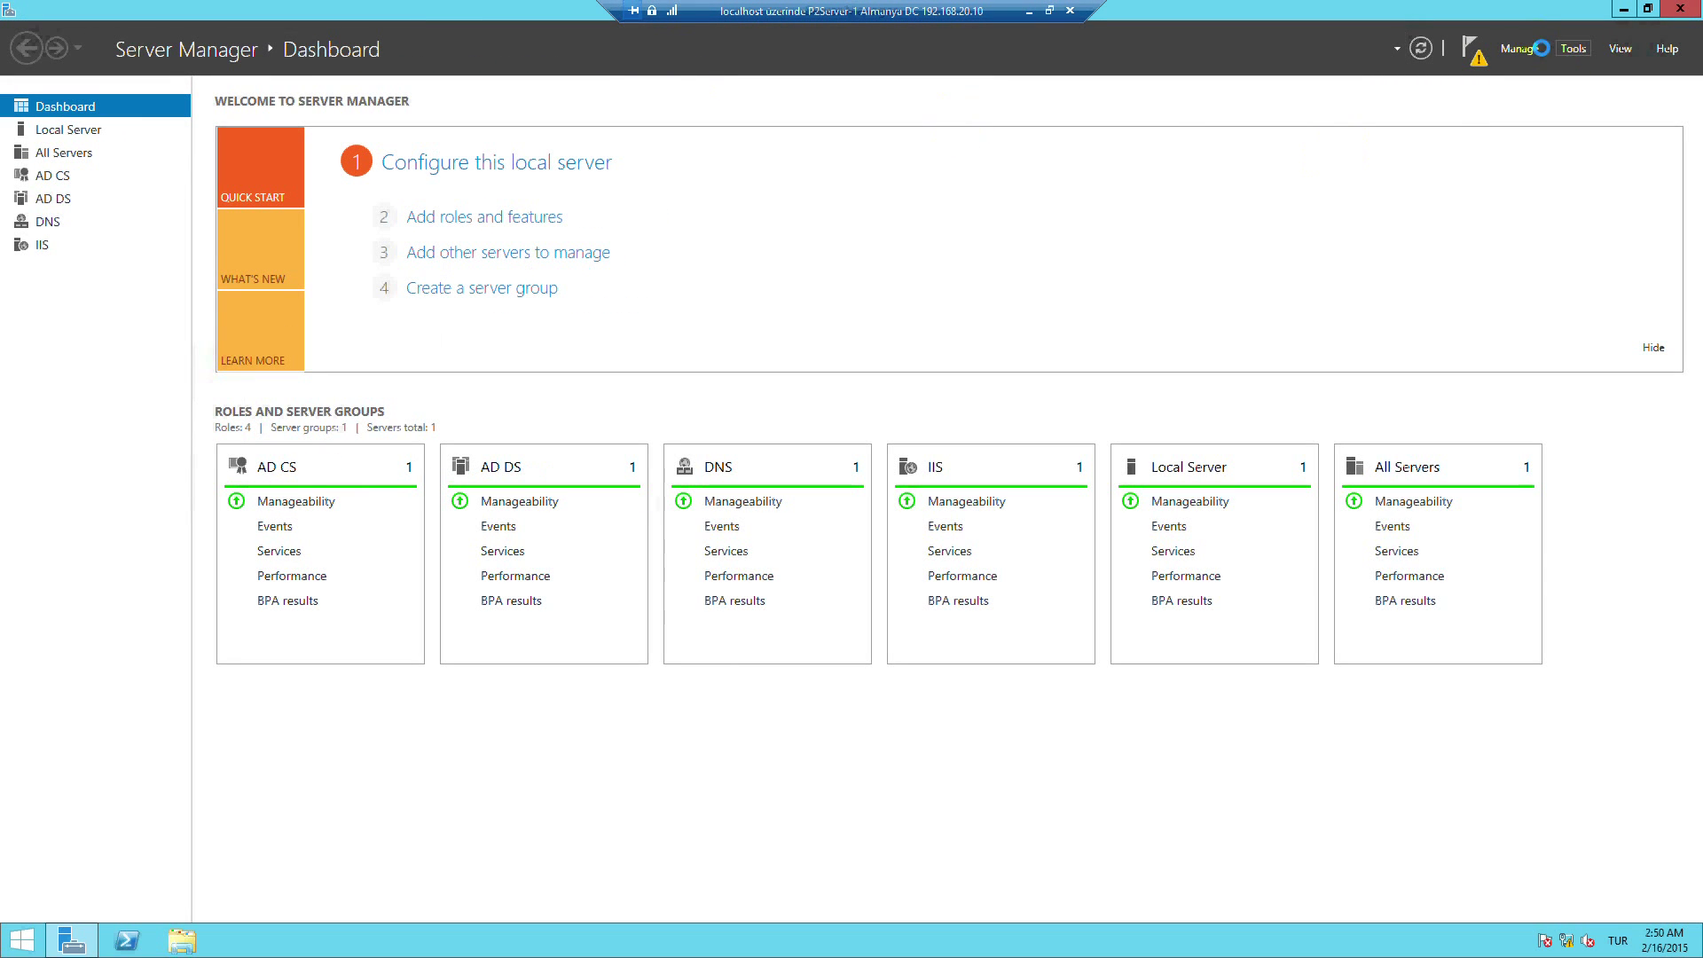
click(1472, 52)
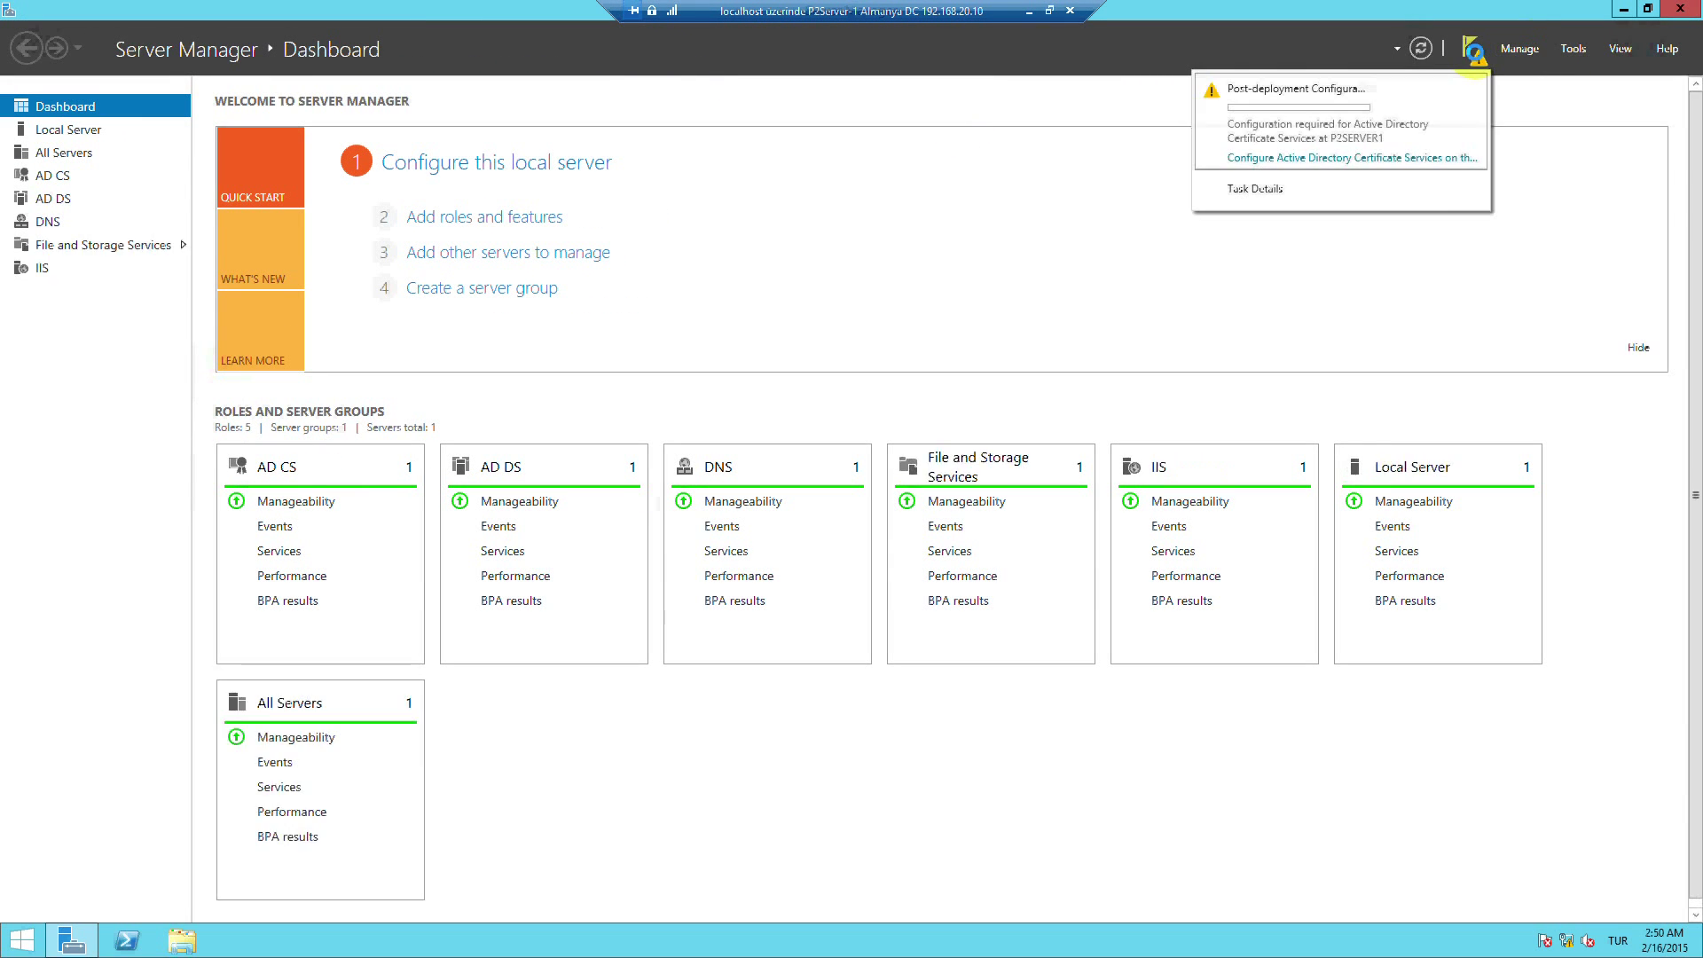
click(1377, 156)
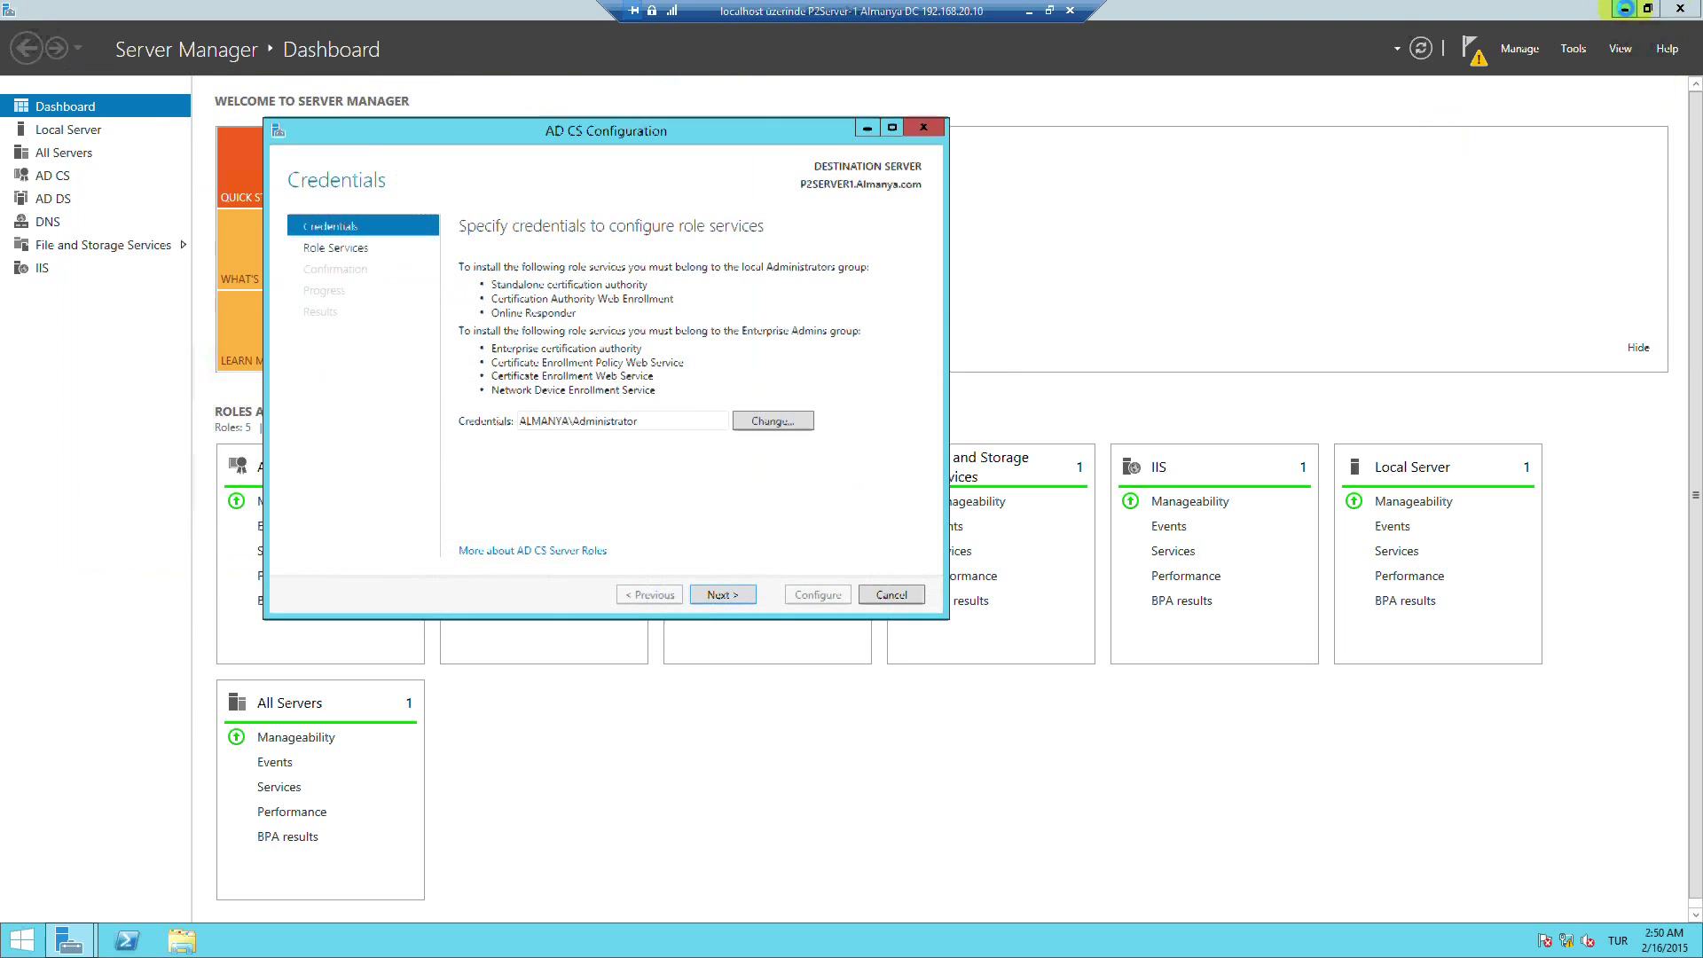
click(1624, 8)
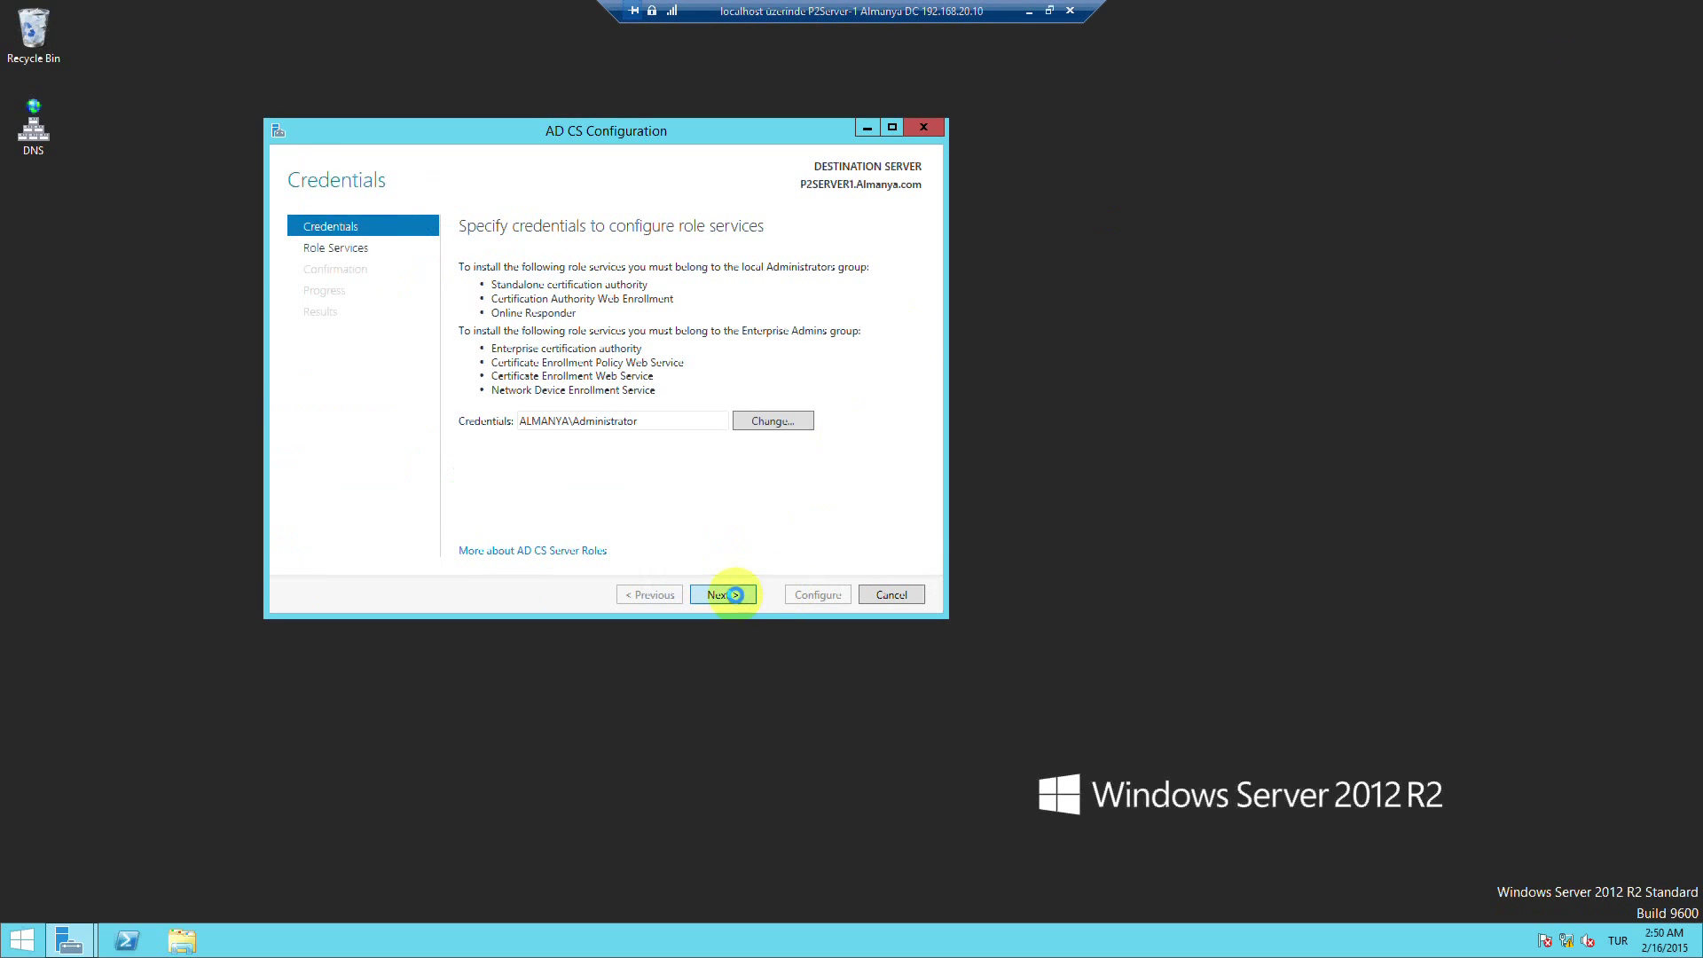
Accept the default credentials and select Certification Authority and Certification Authority Web Enrollment as the role services to configure
click(735, 595)
click(464, 265)
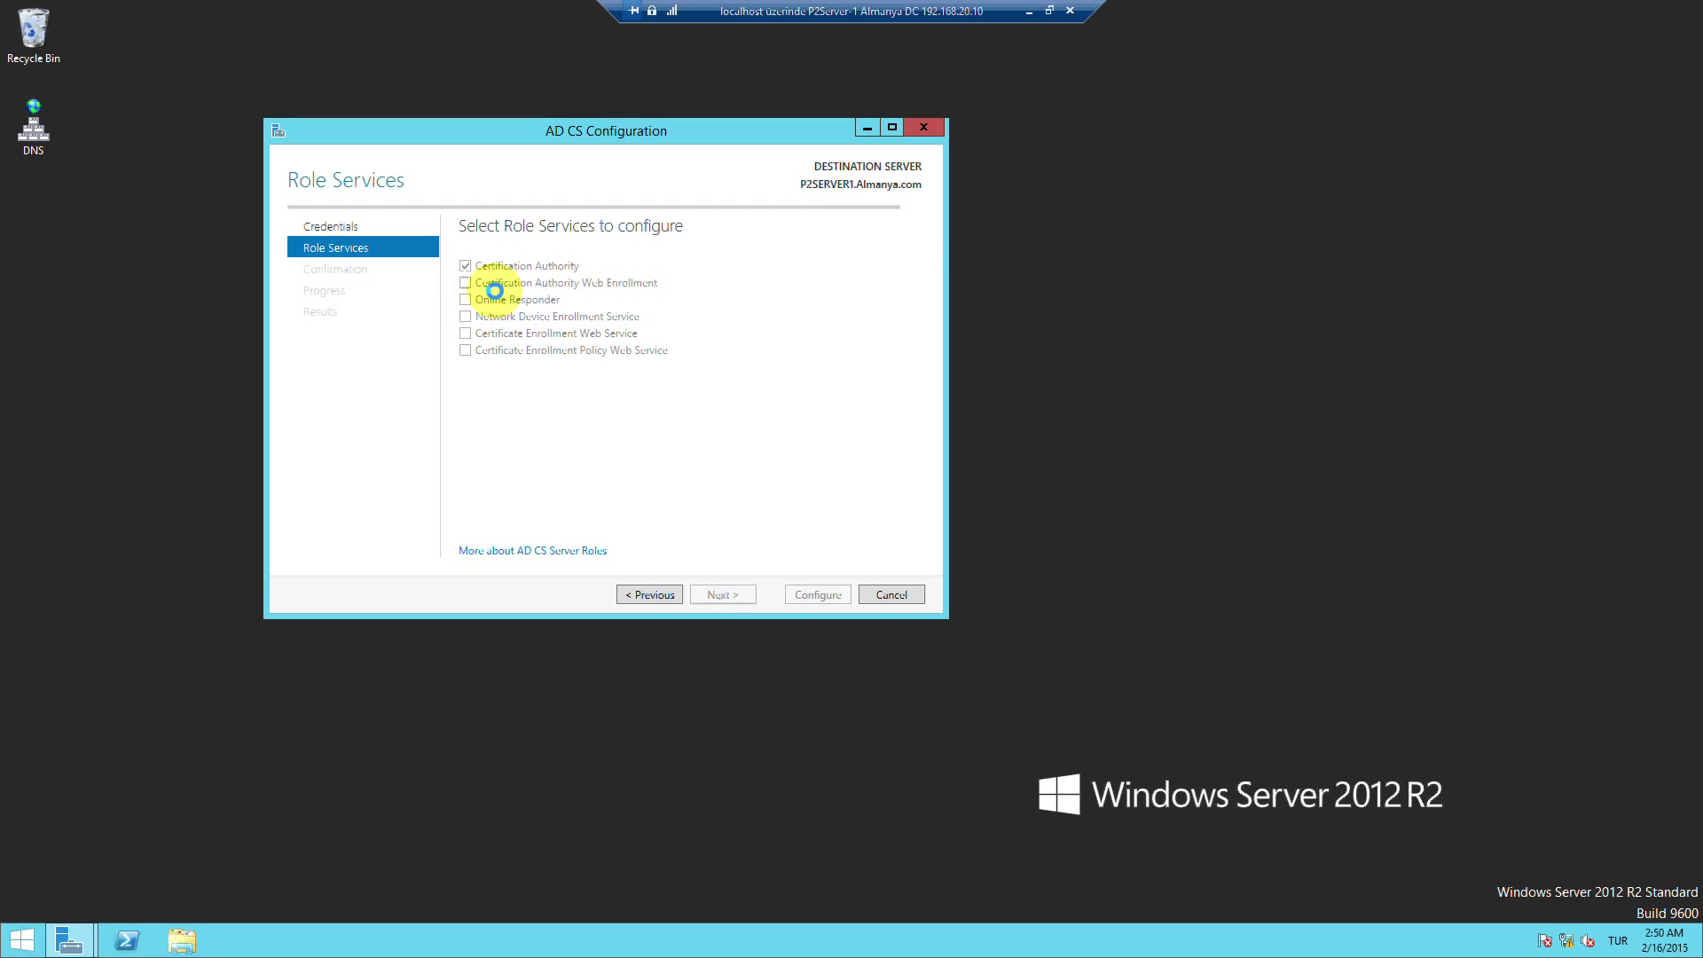
click(464, 282)
click(733, 590)
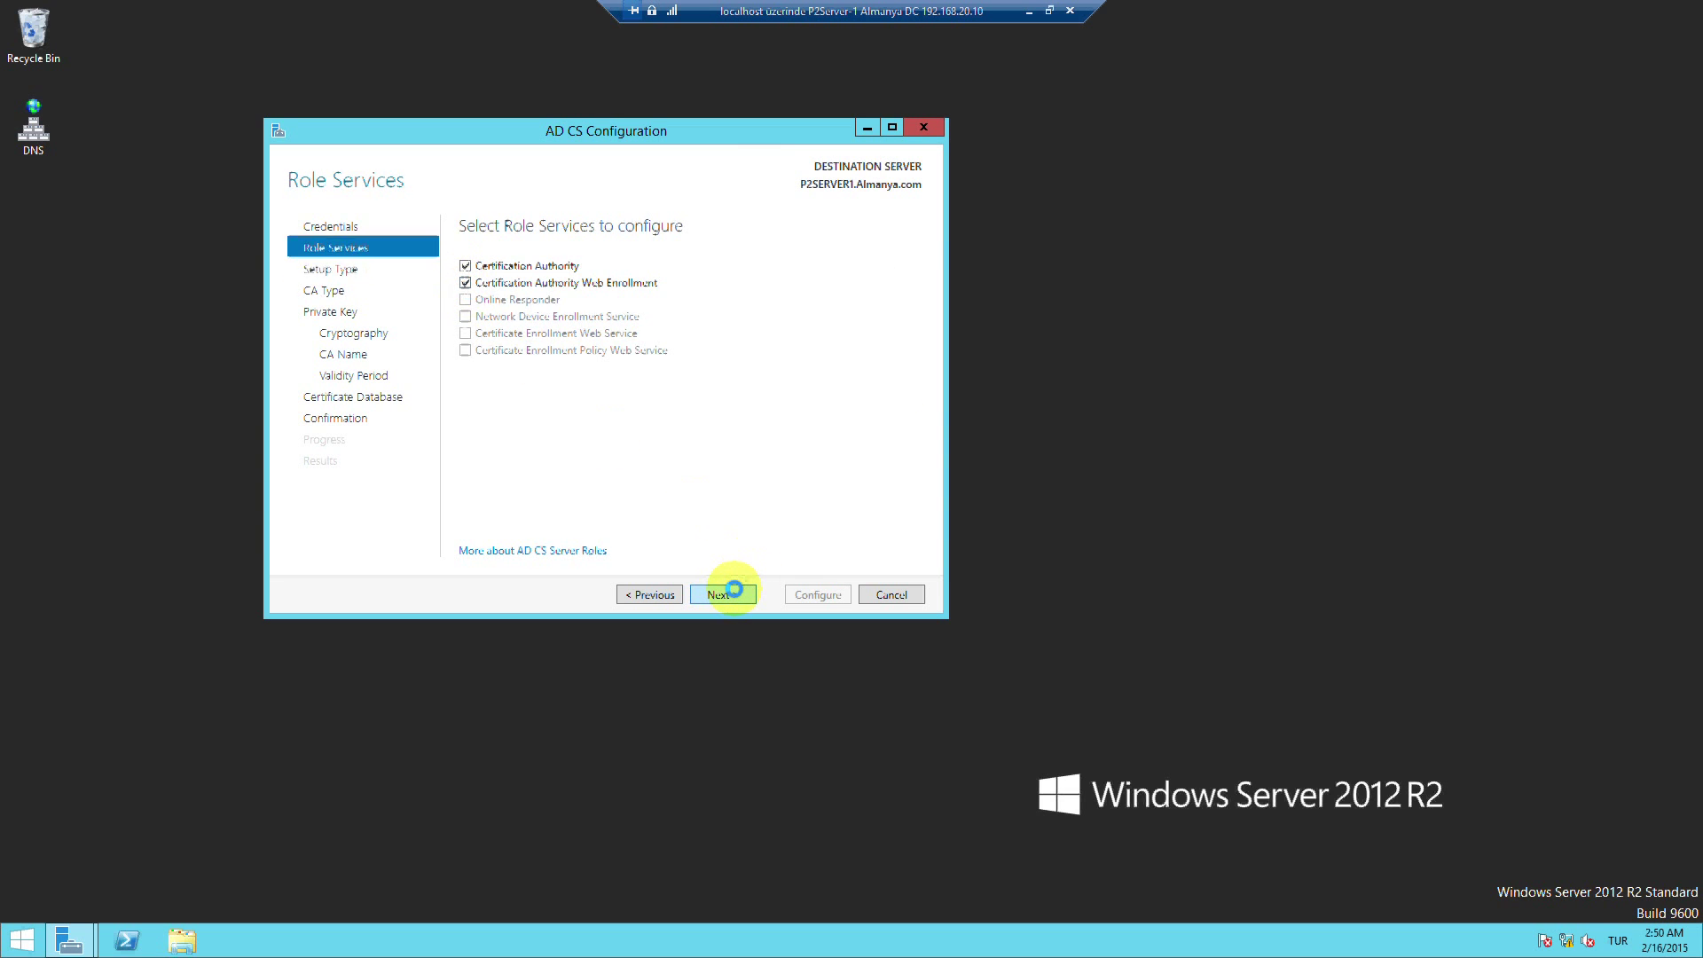
Configure the services with the defaults: Root CA, 2048-bit key, SHA1, common name Almanya-P2SERVER1-CA and 5-year validity, then close the wizard
click(733, 589)
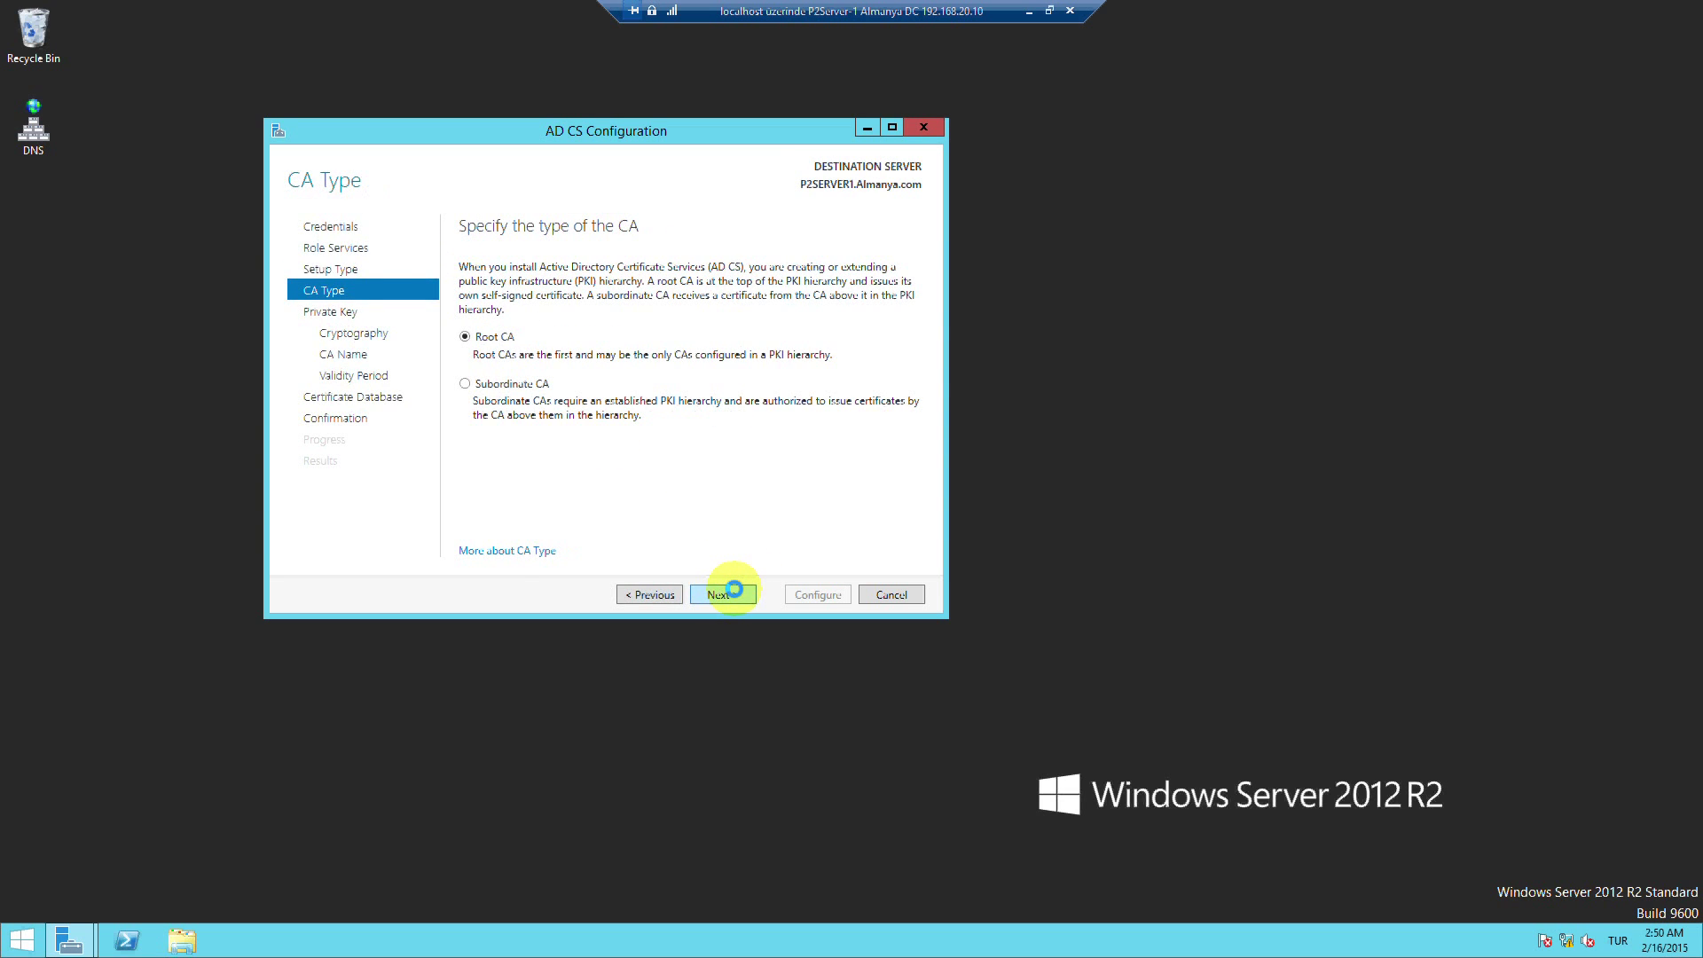
click(733, 590)
click(733, 589)
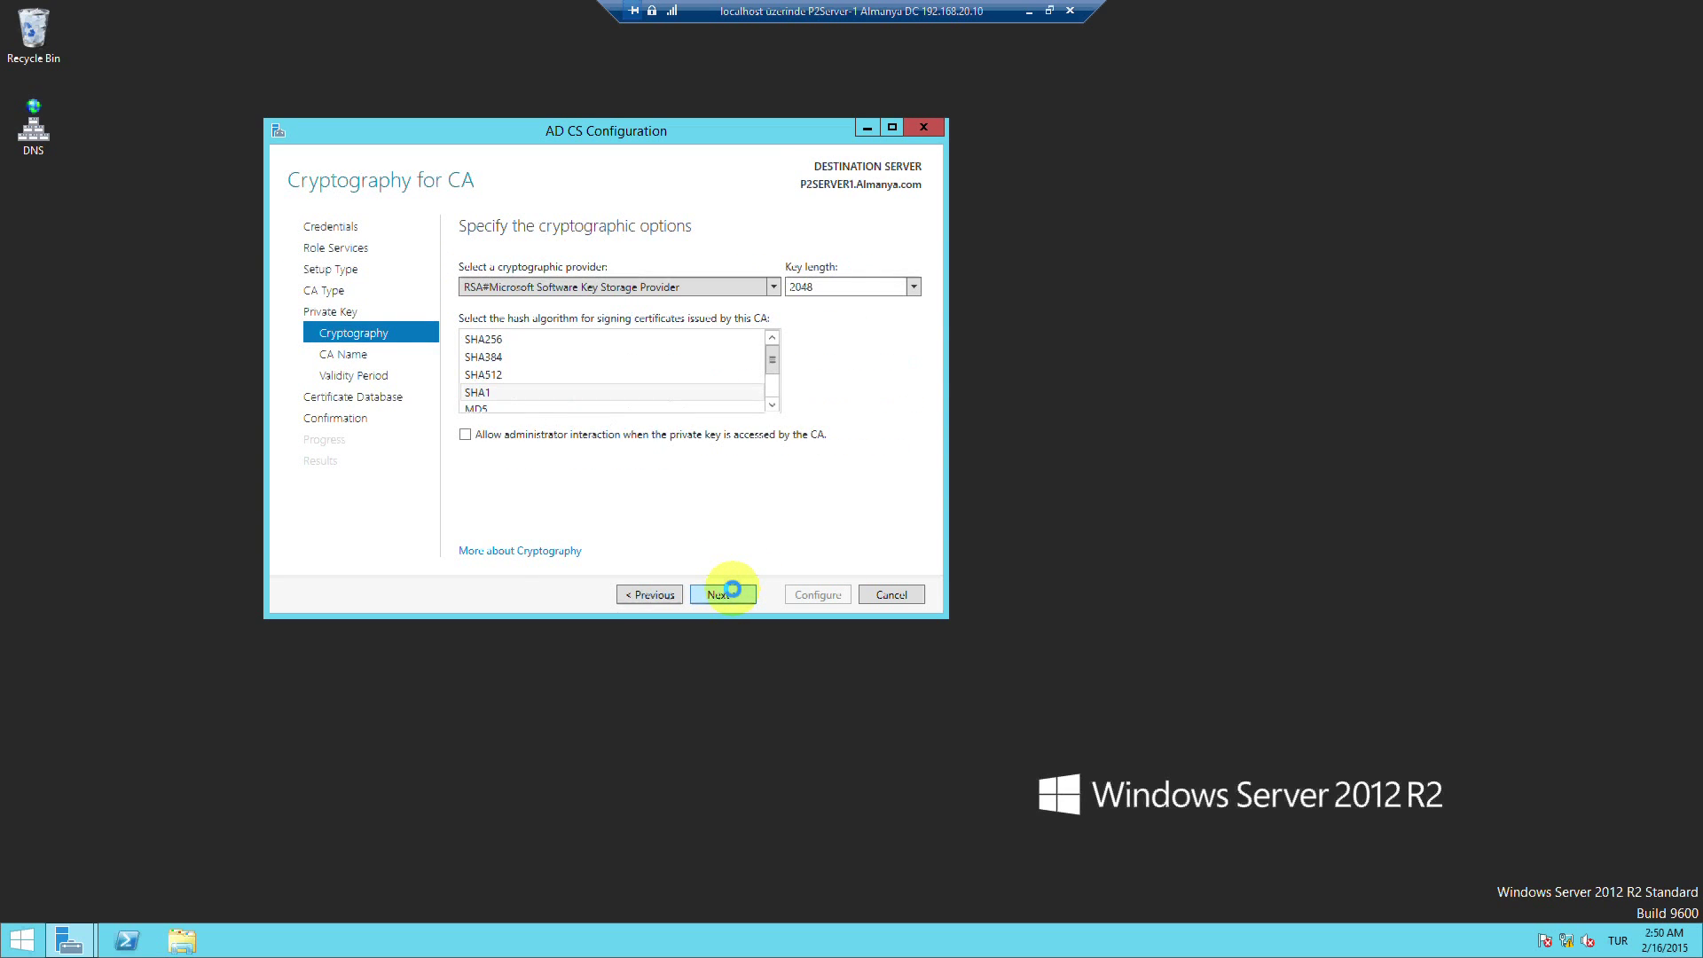
click(733, 590)
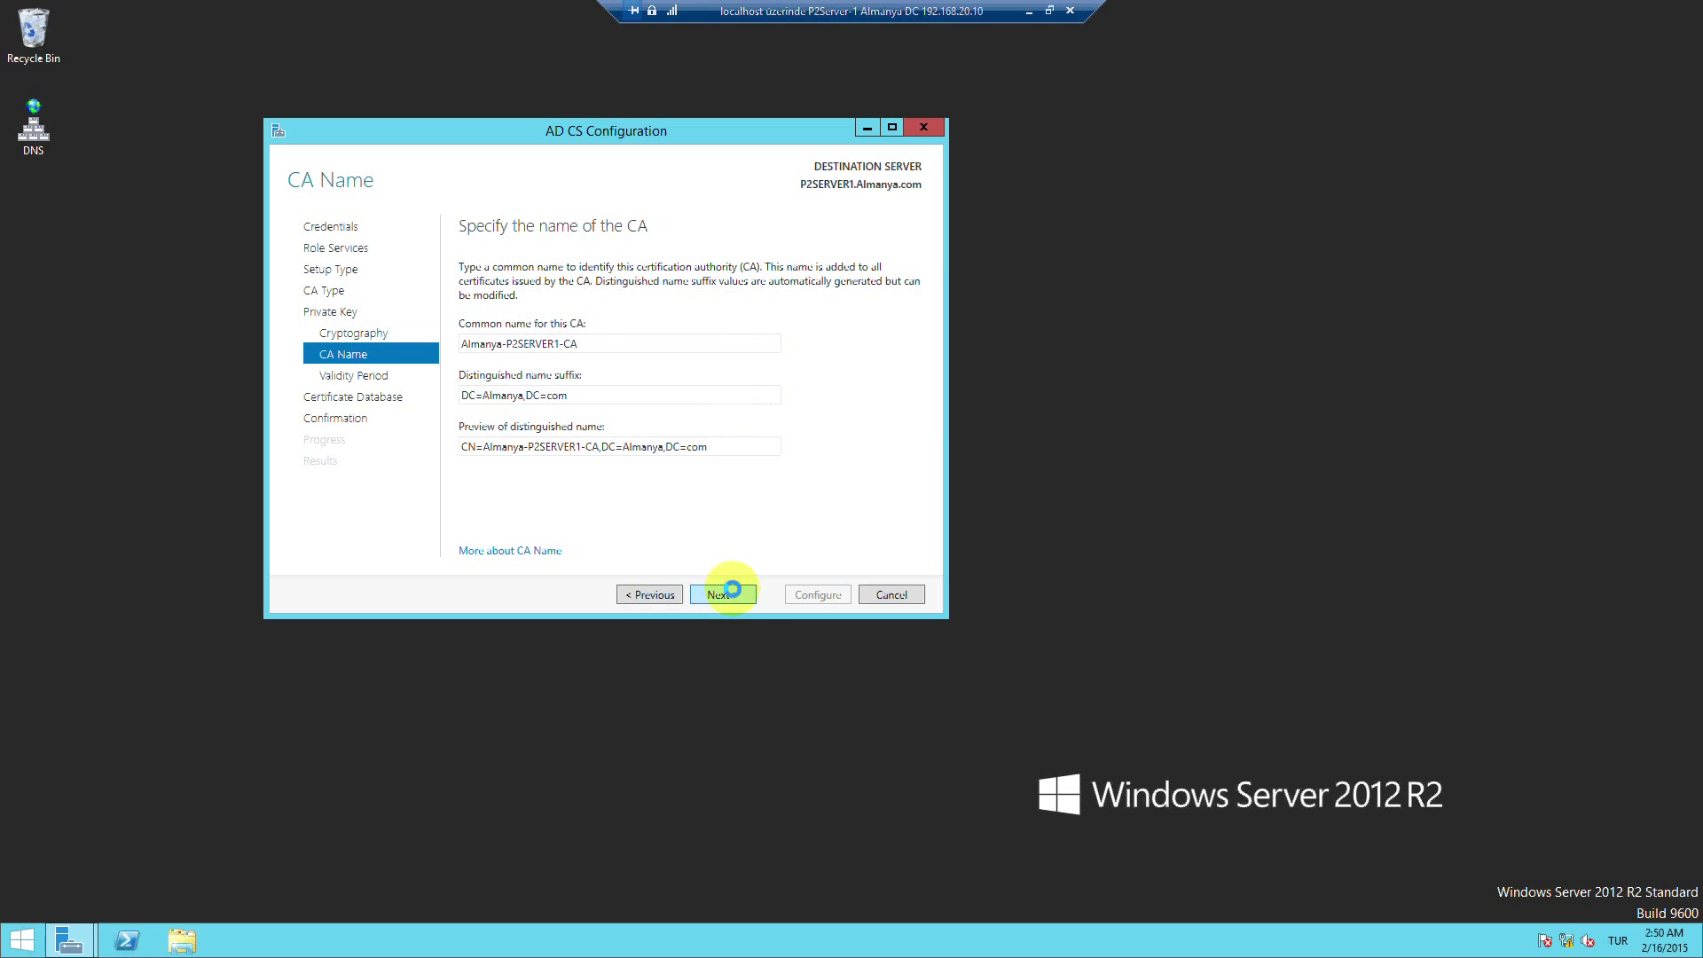
click(732, 590)
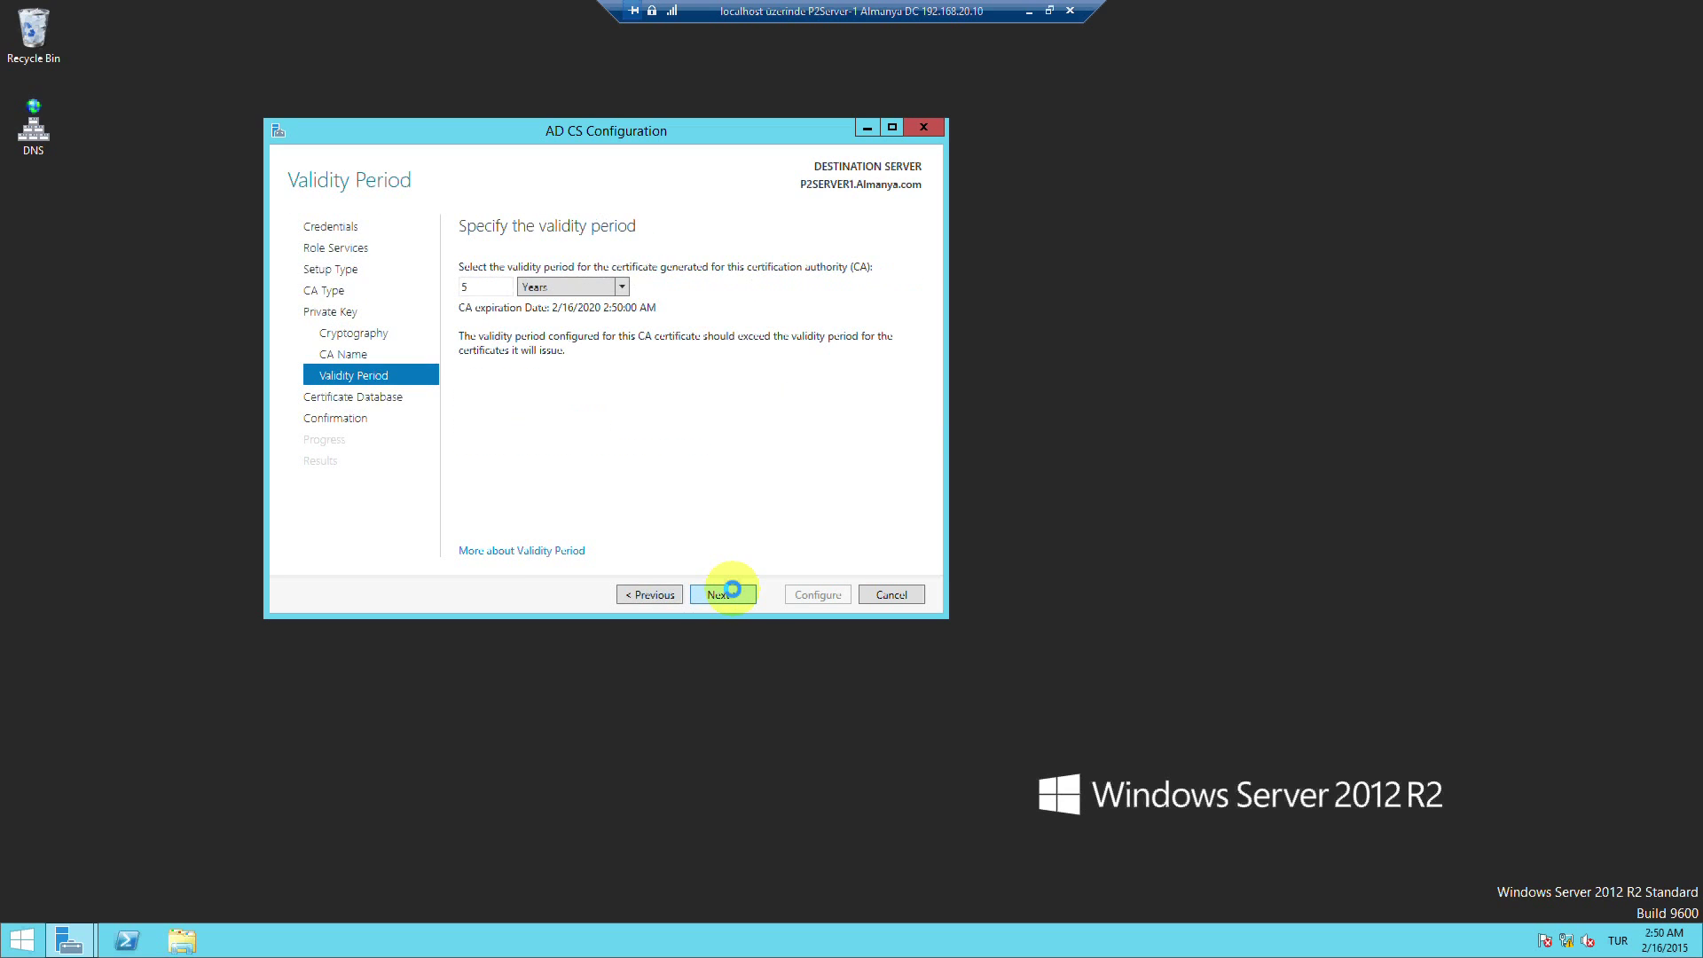
click(733, 590)
click(733, 589)
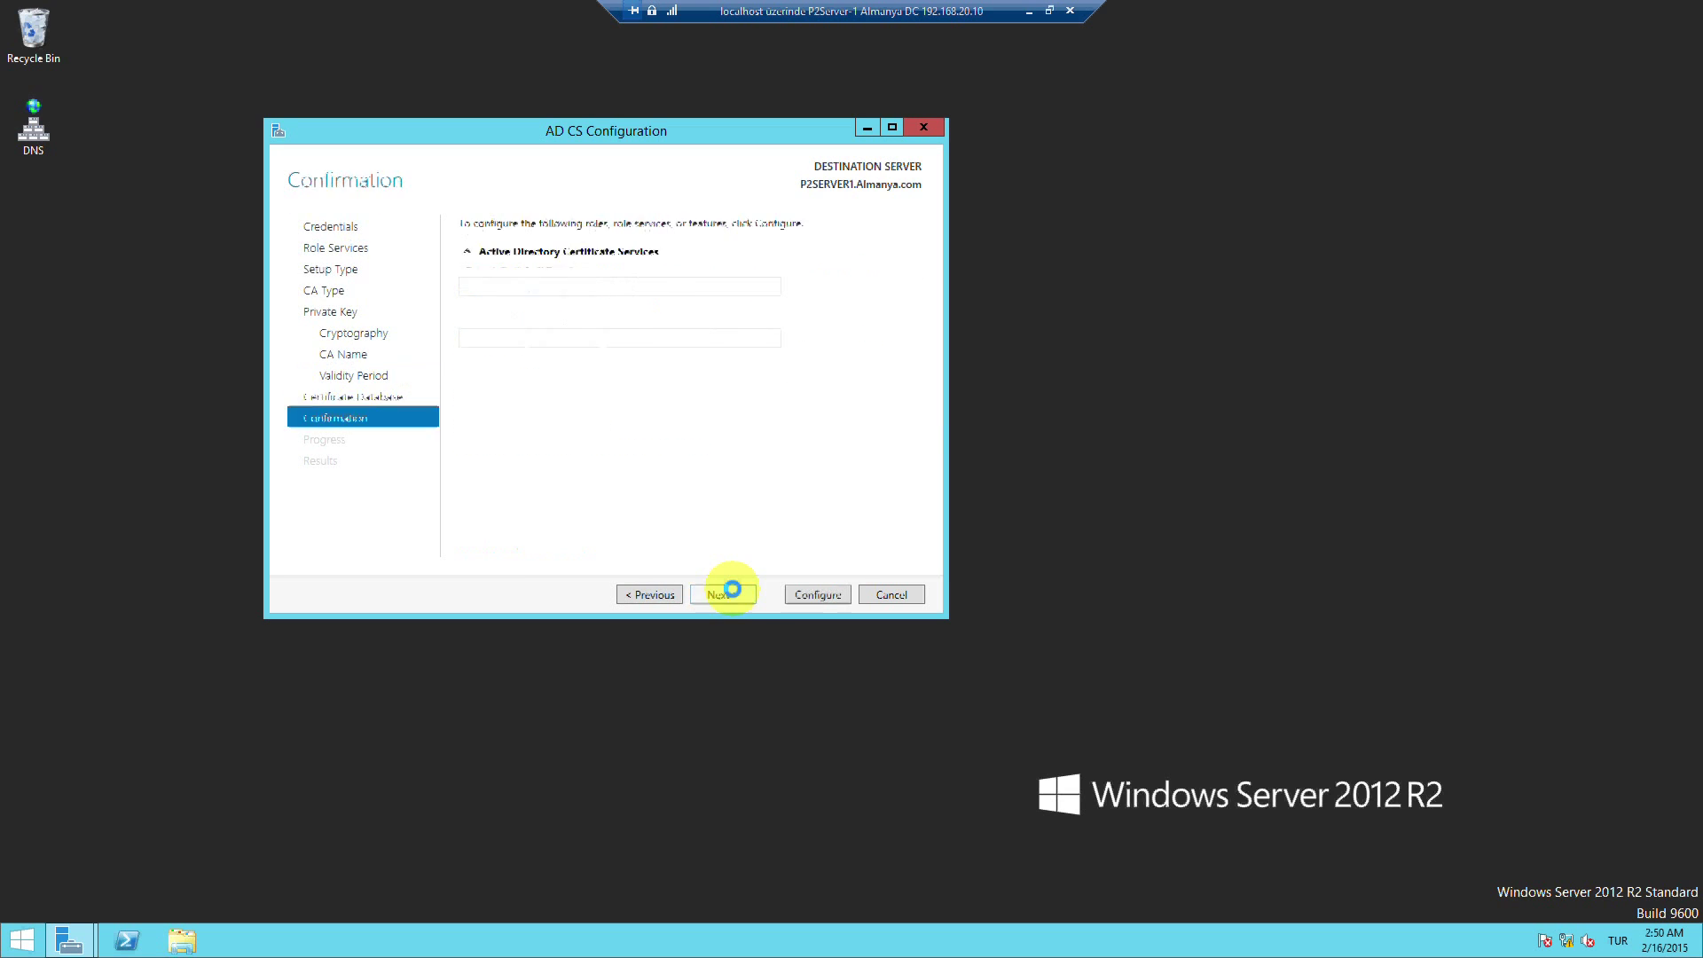
click(811, 592)
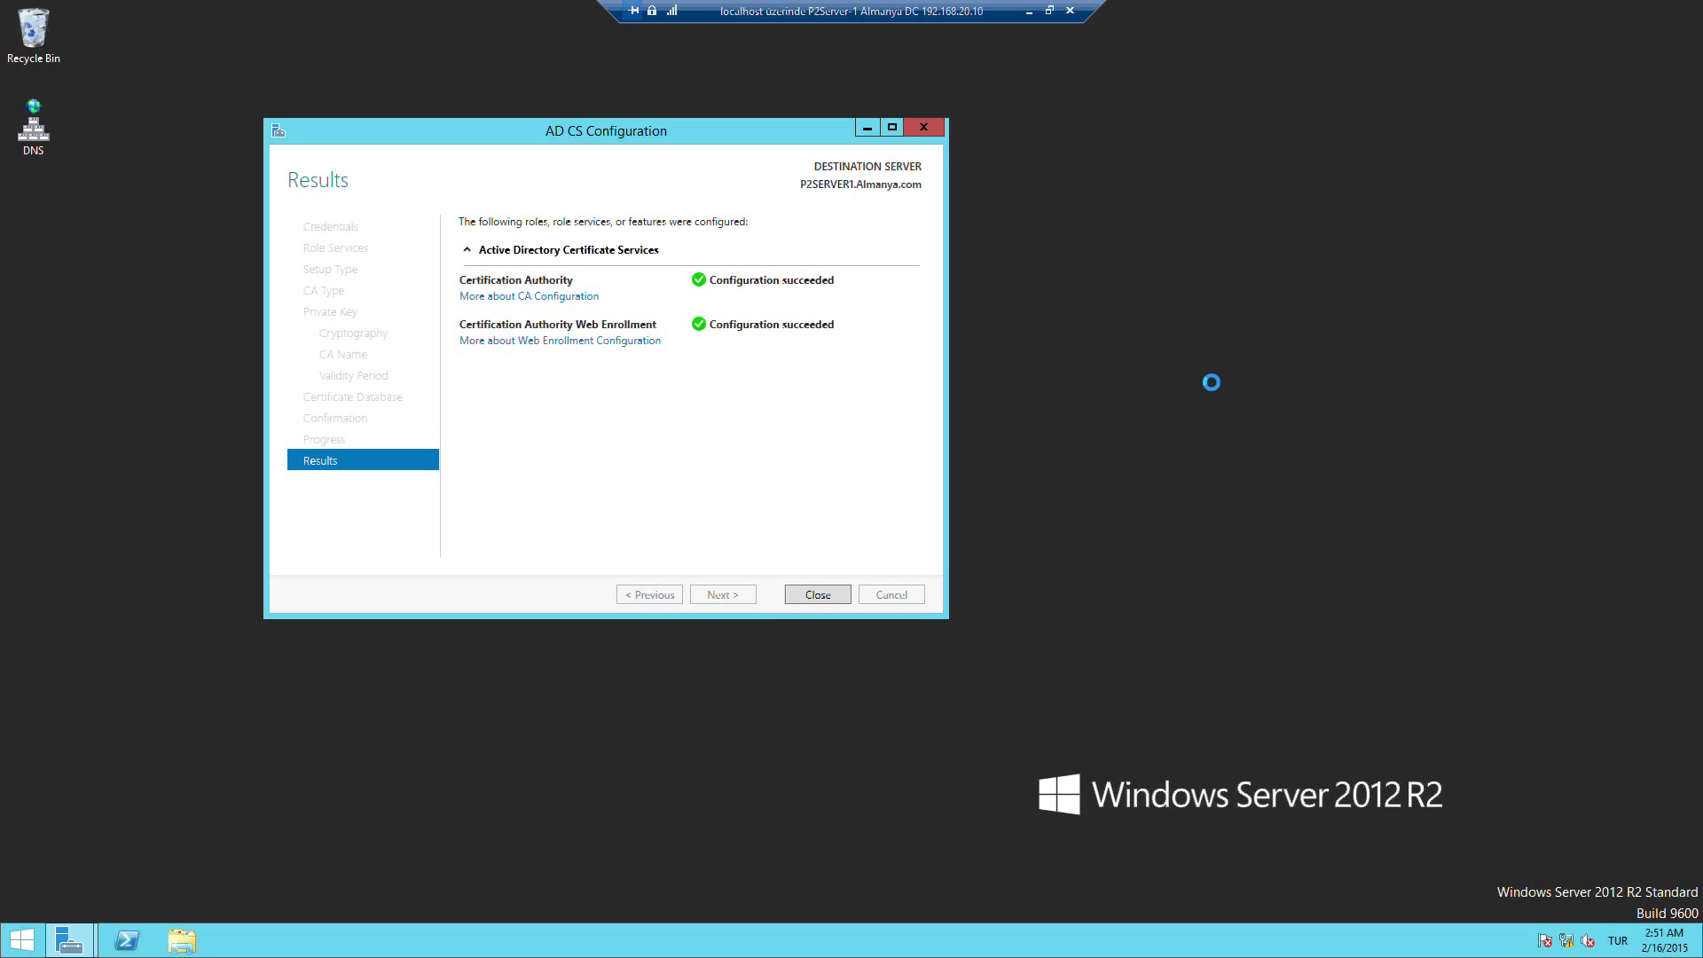
click(817, 594)
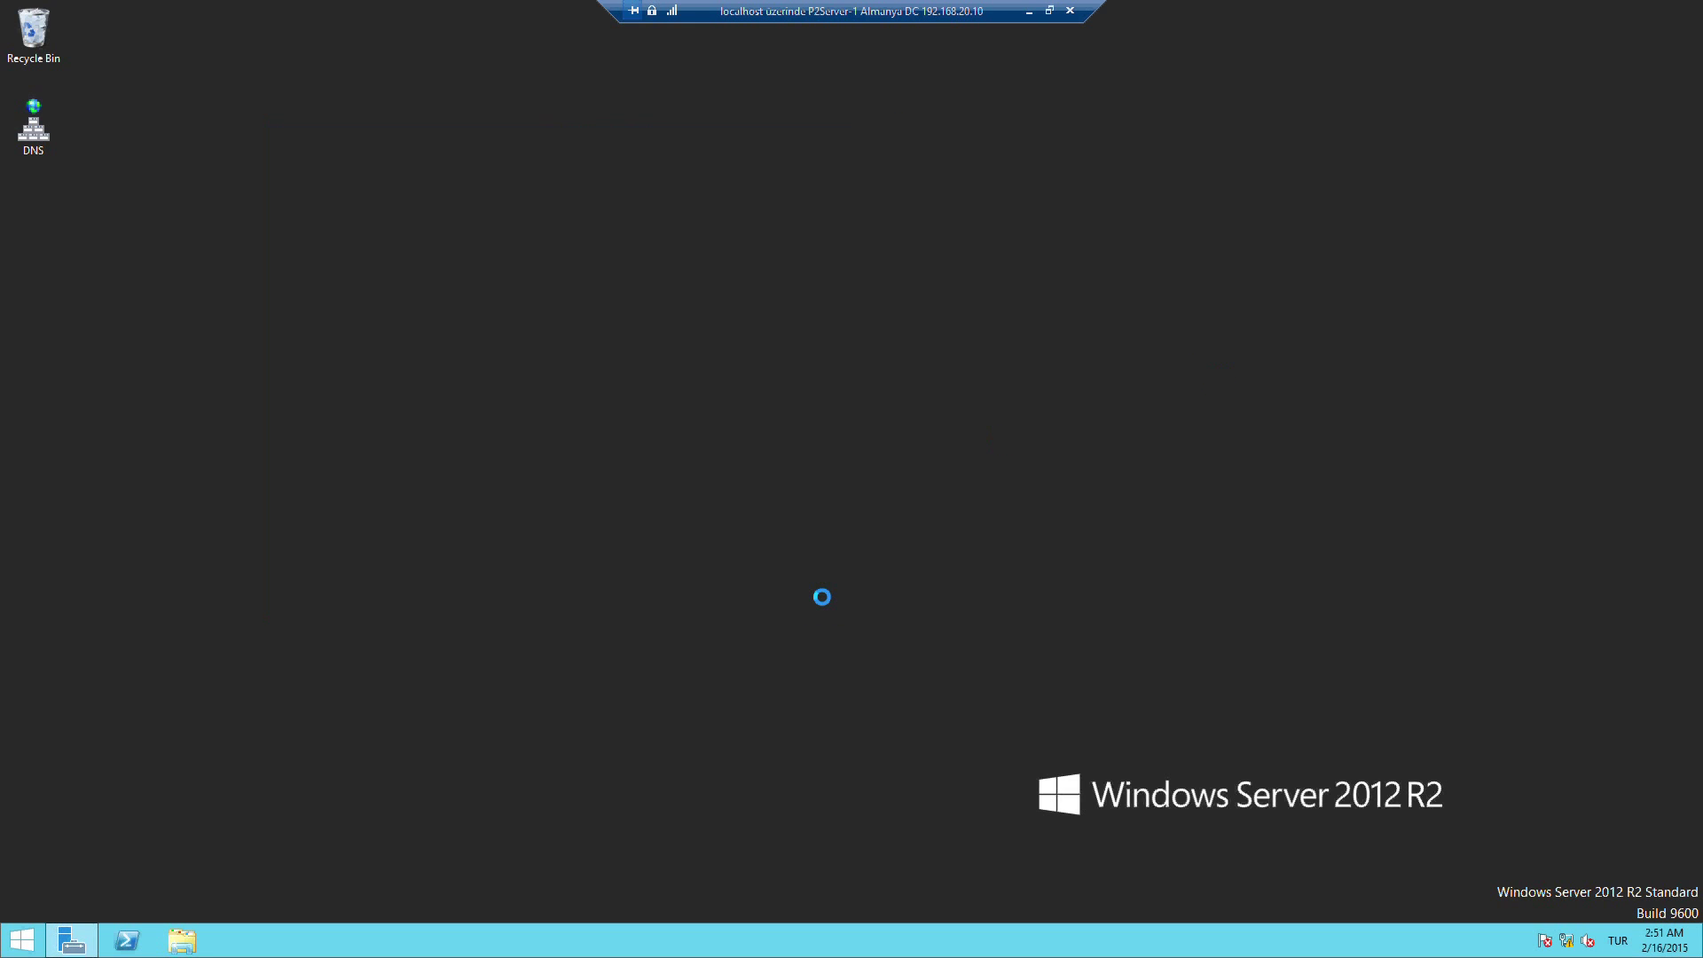
Run gpupdate /force in a Command Prompt on the domain controller, then close the prompt
key(super+r)
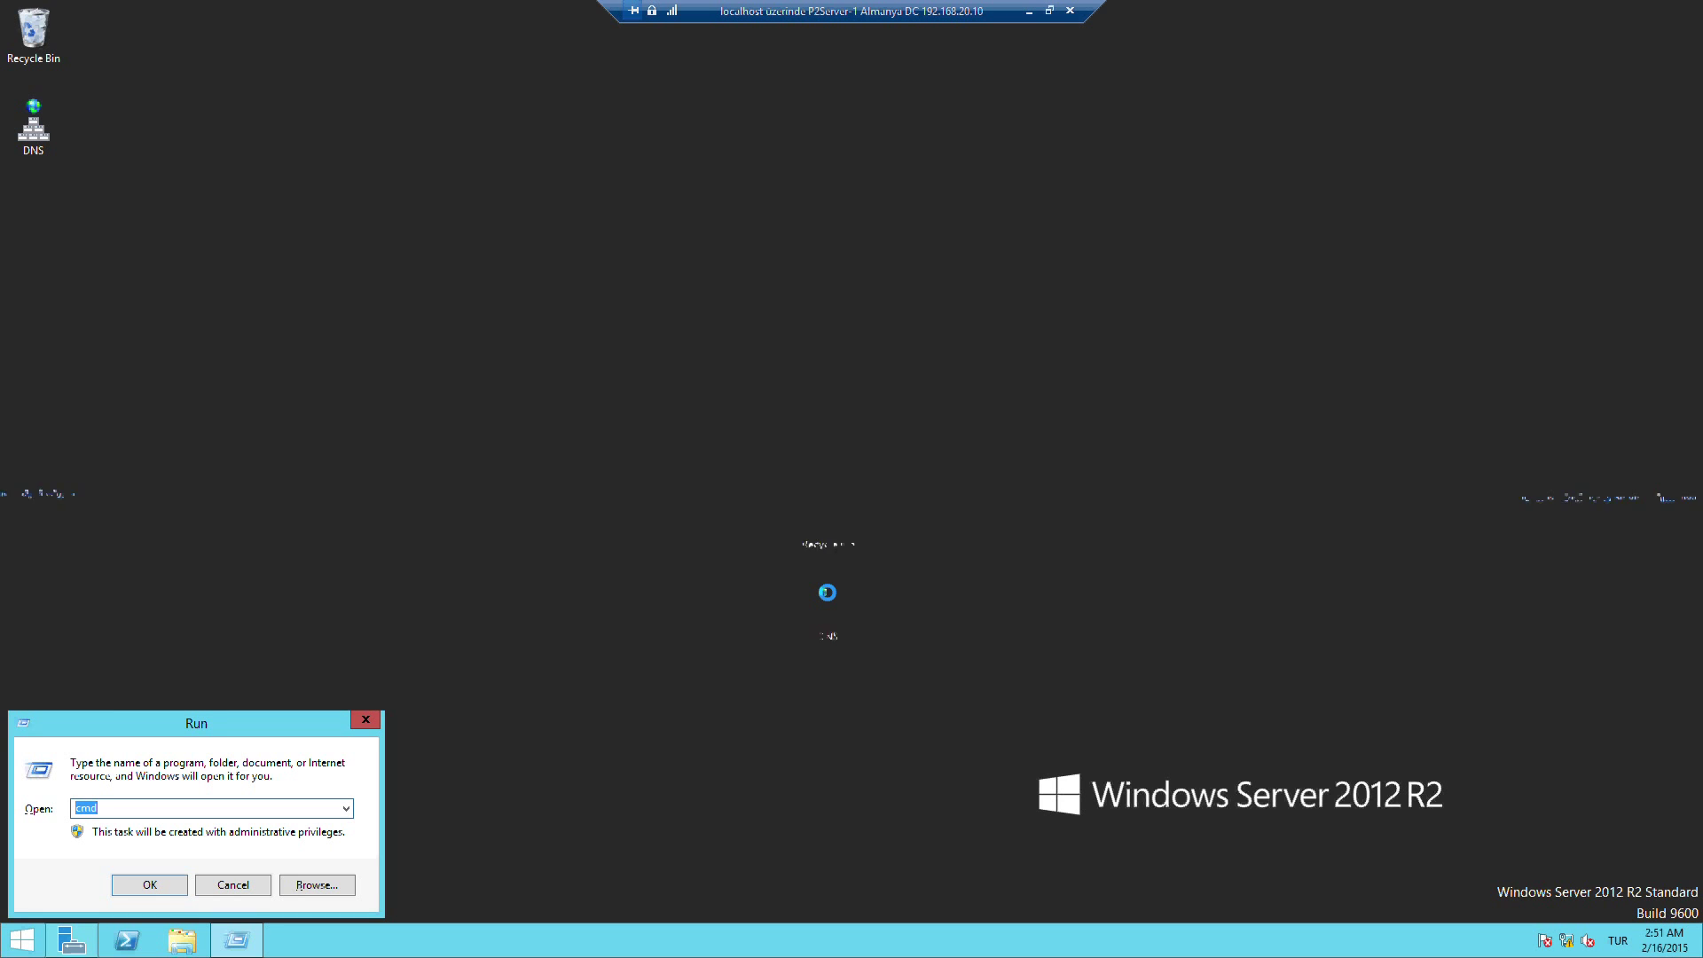
key(Return)
text(gpupdate)
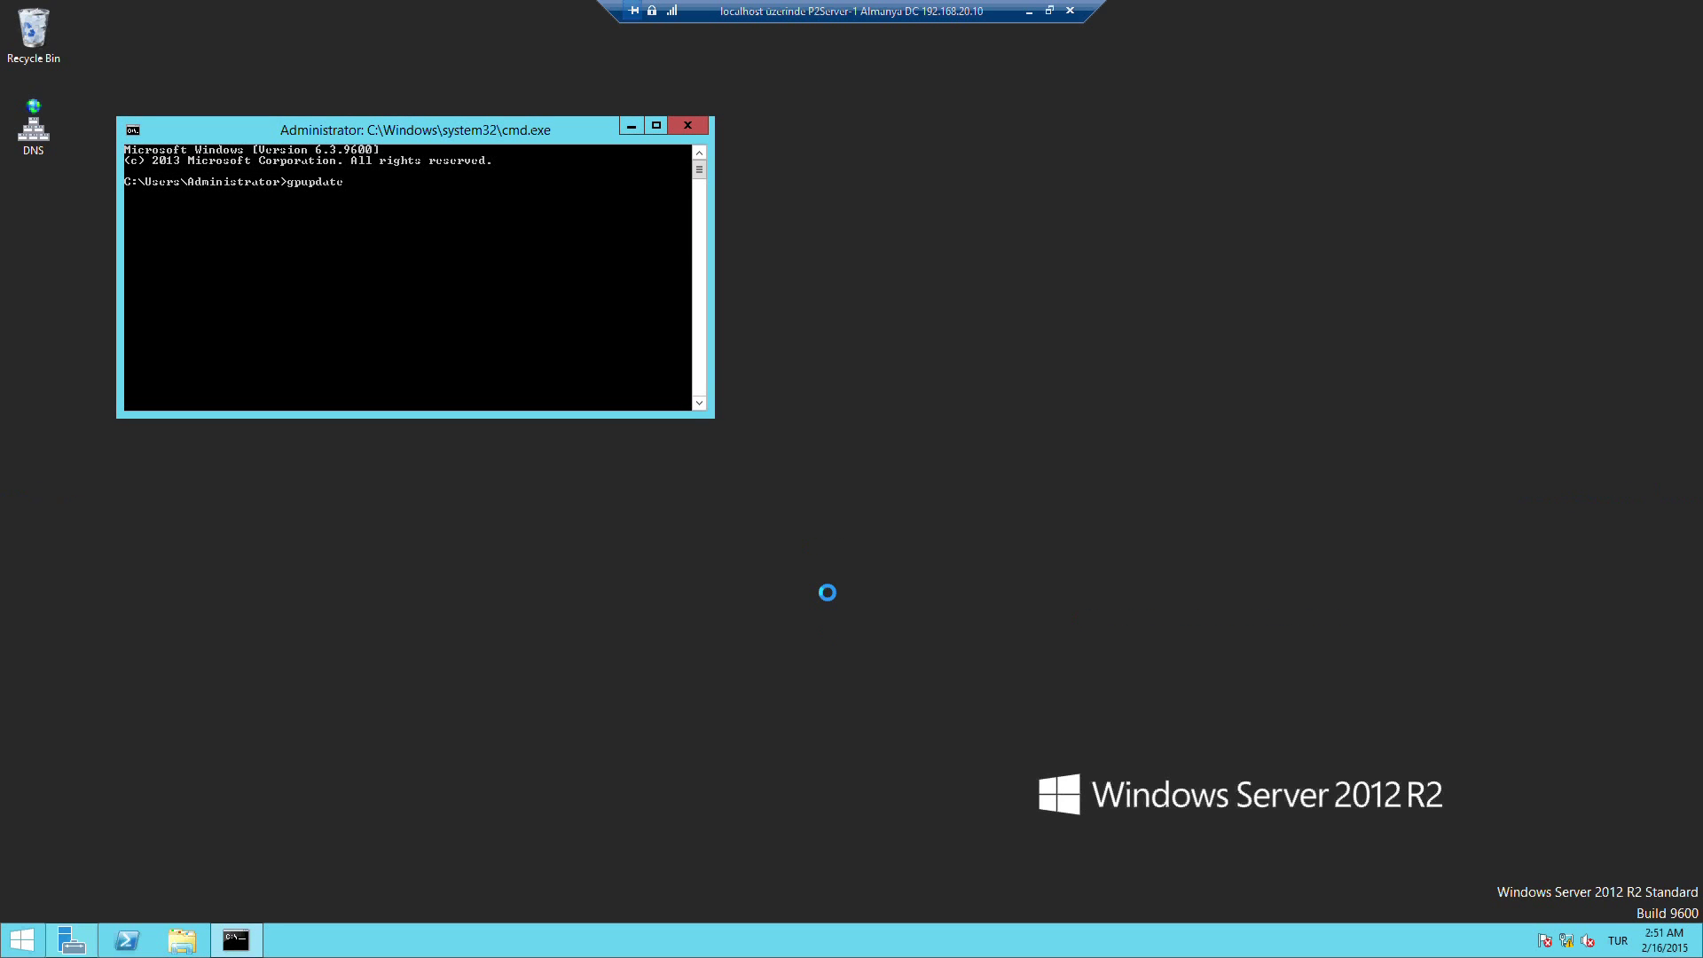
text( /force)
key(Return)
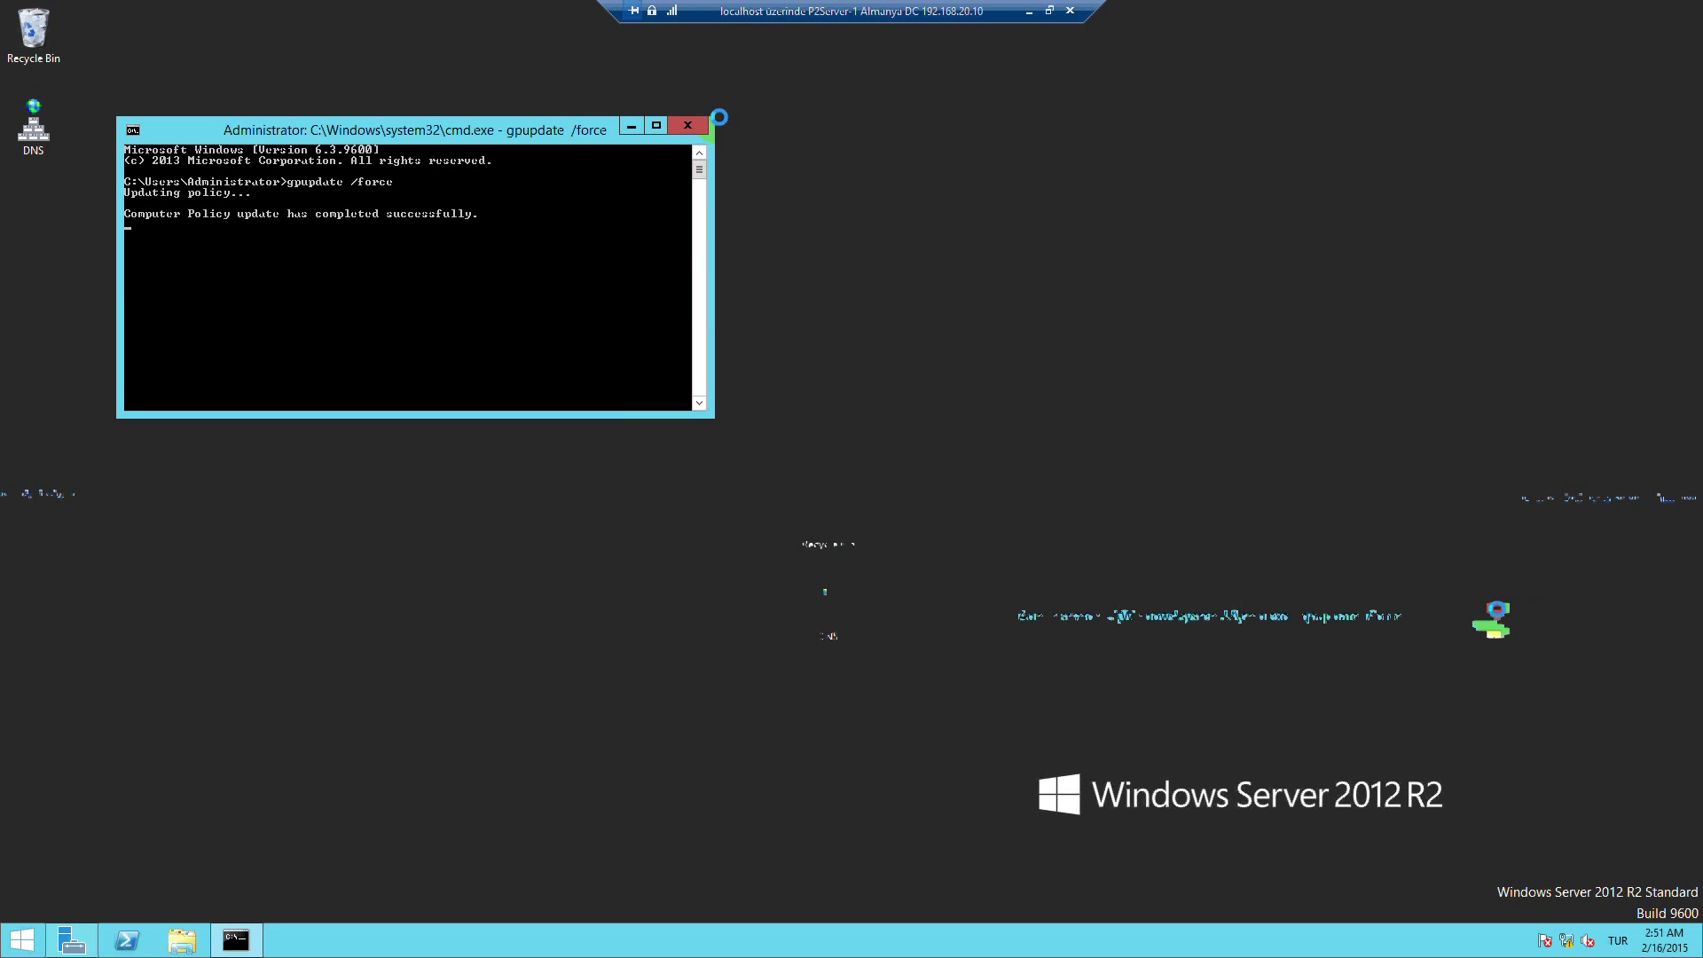
click(692, 123)
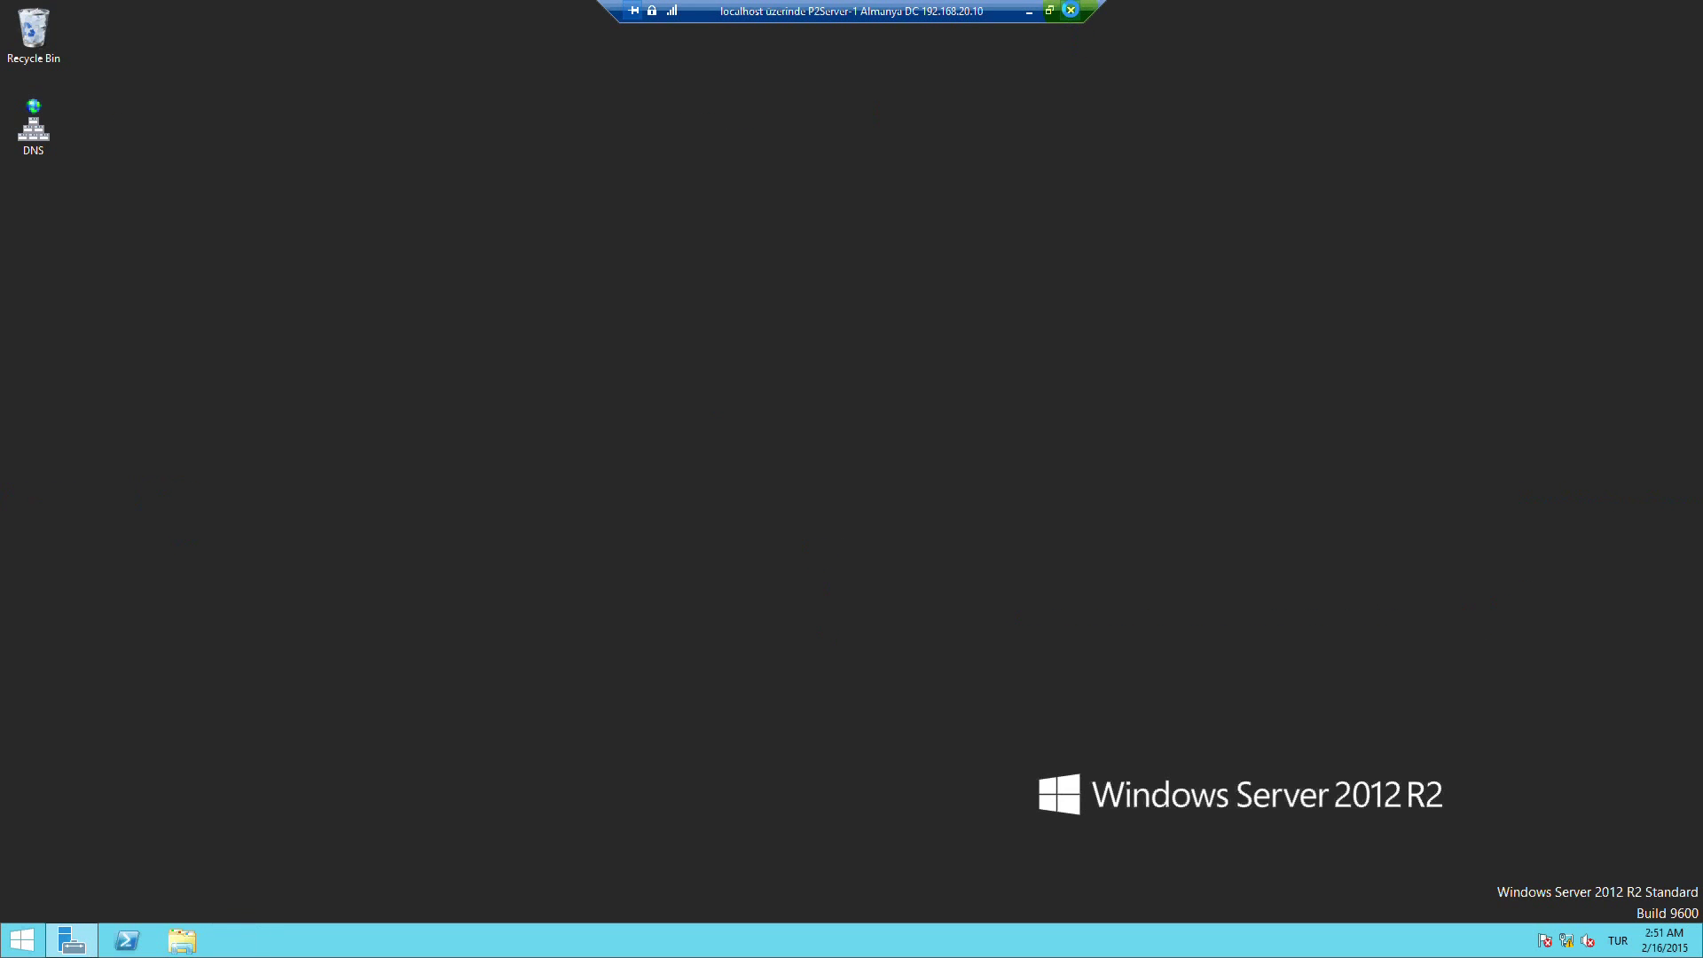
Close the domain controller's remote session and add "kalan işlemlerimizi exchange sunucumuzda yapıyoruz" to the Notepad notes
click(1070, 9)
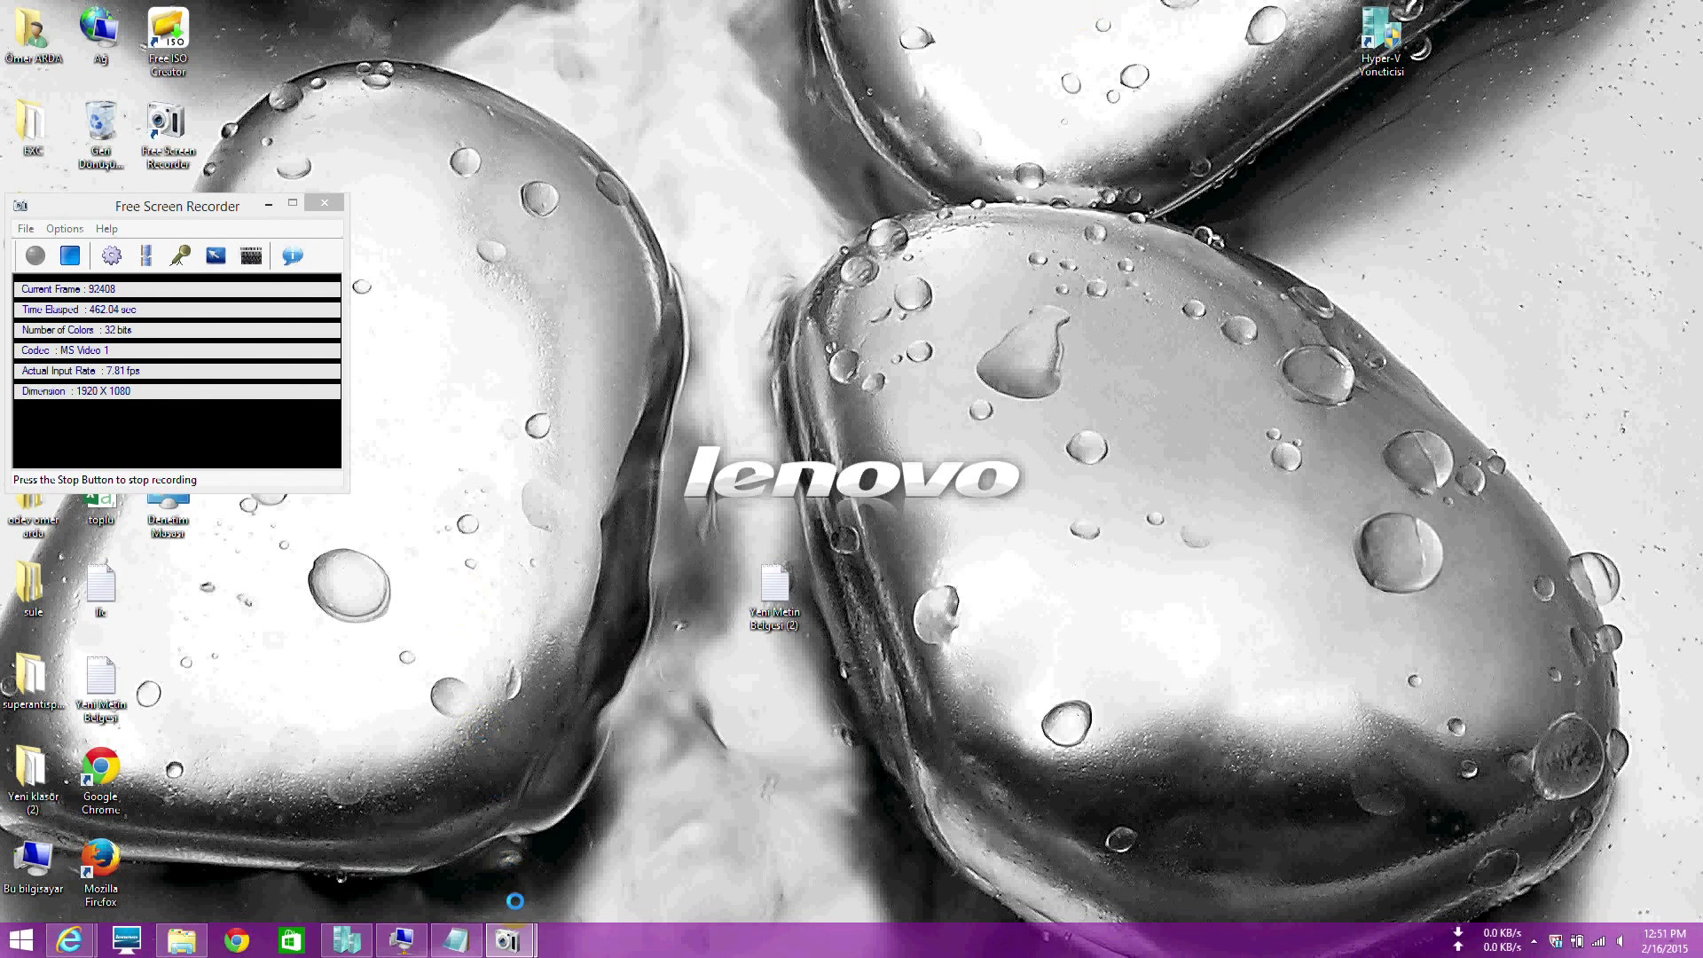
click(456, 940)
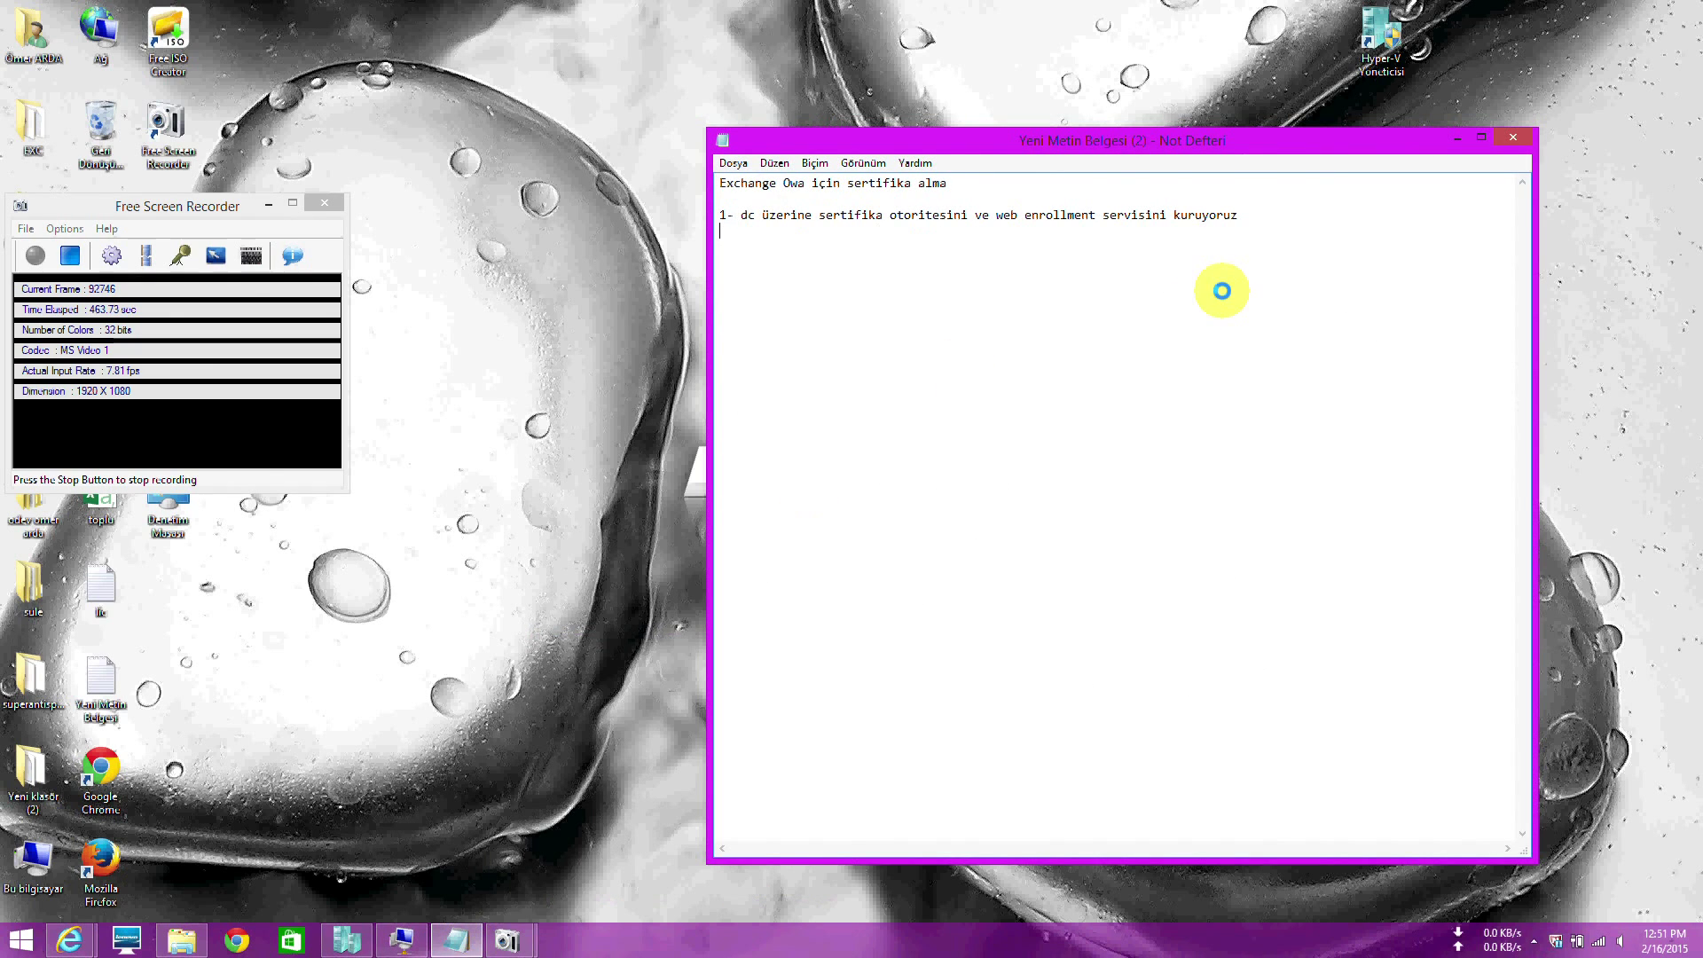
text(kalan işlemlerimizi exc)
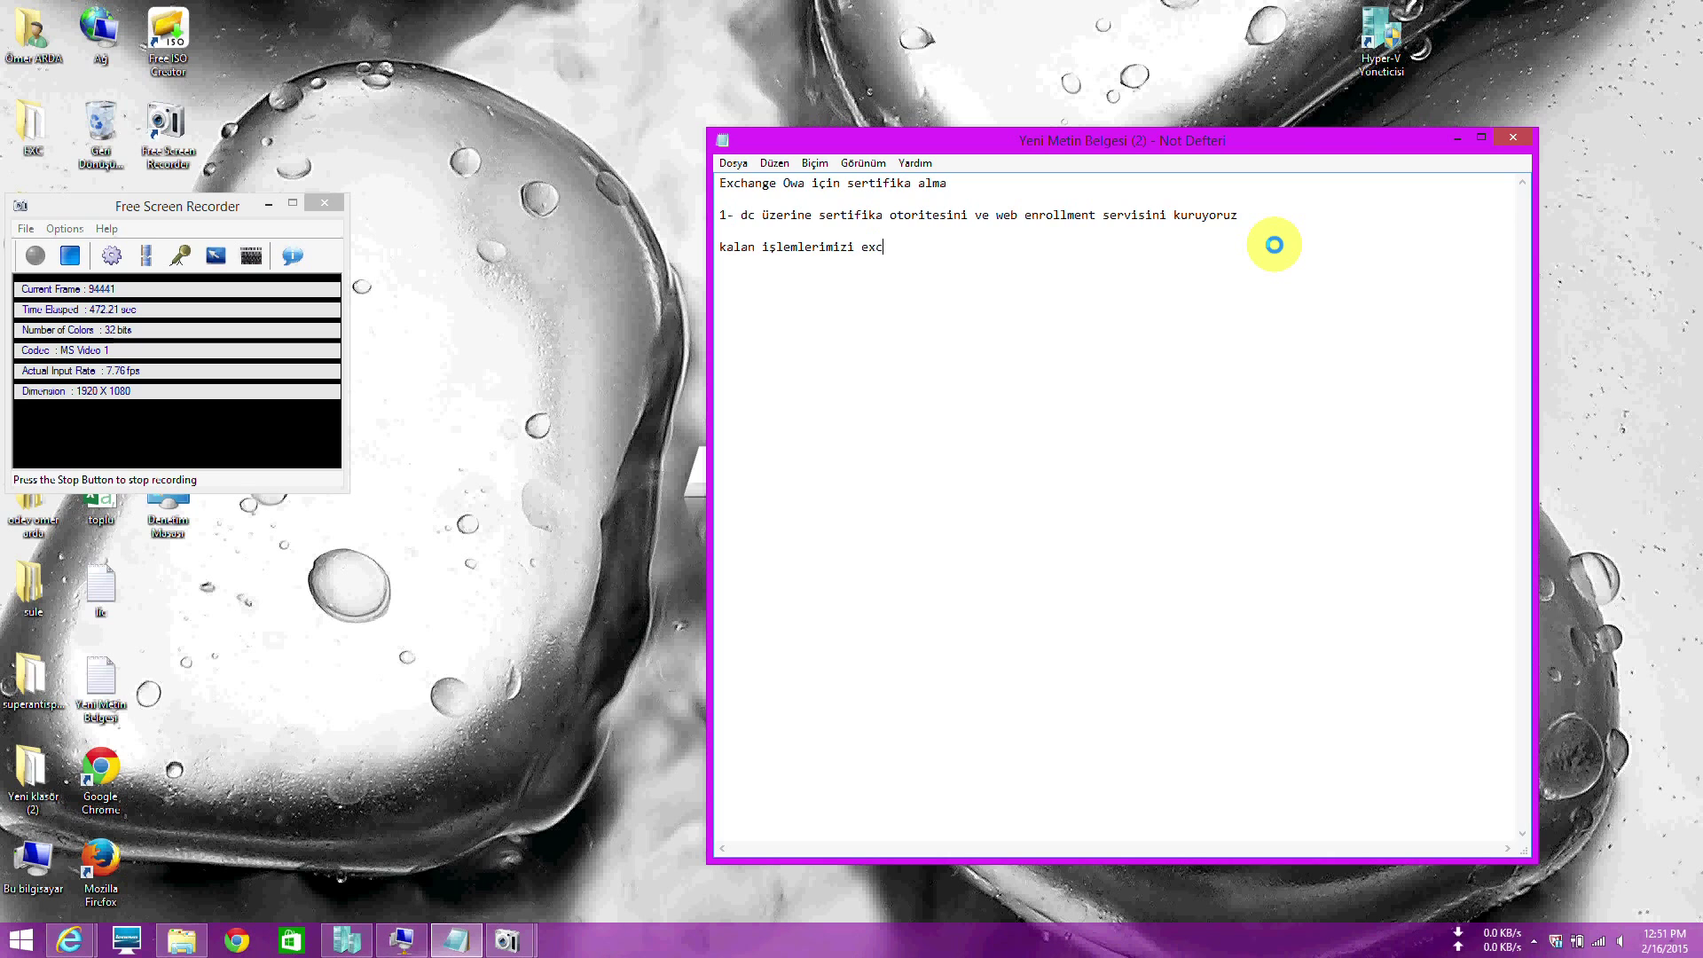
text(hange sunucumuzda yapıyoruz)
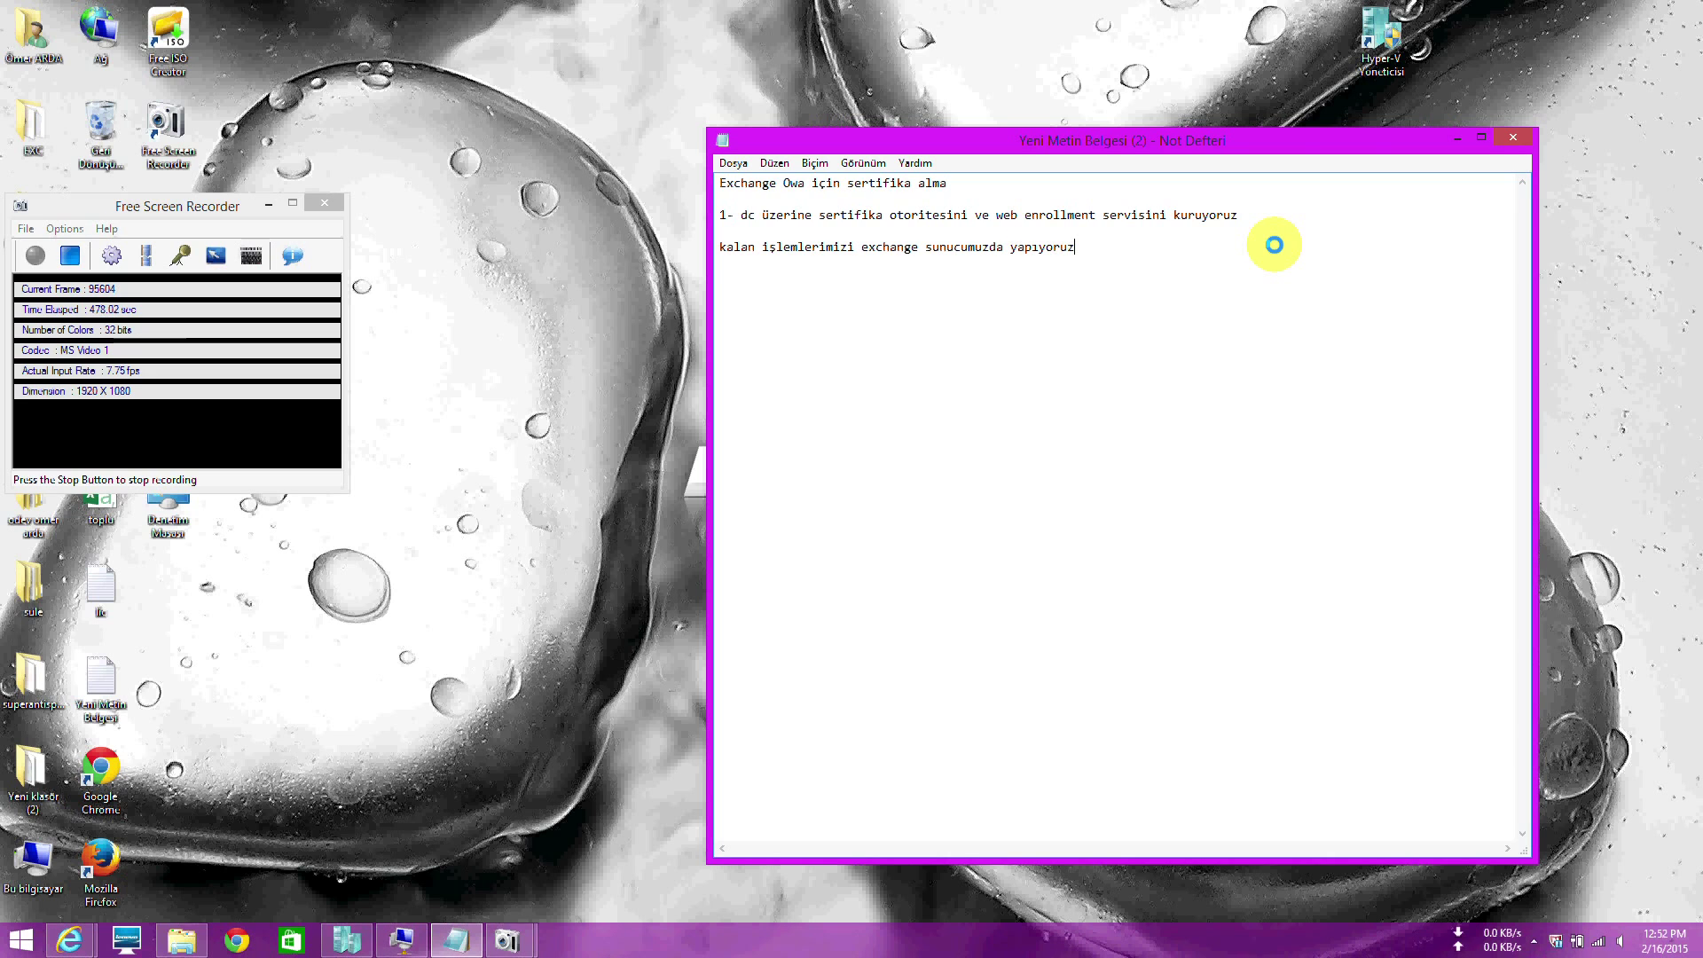
Add the note "2-sertifika talep belgesi oluşturulur" below the last line, separated by a blank line
key(Return)
key(Return)
text(2-sertifika talep belges)
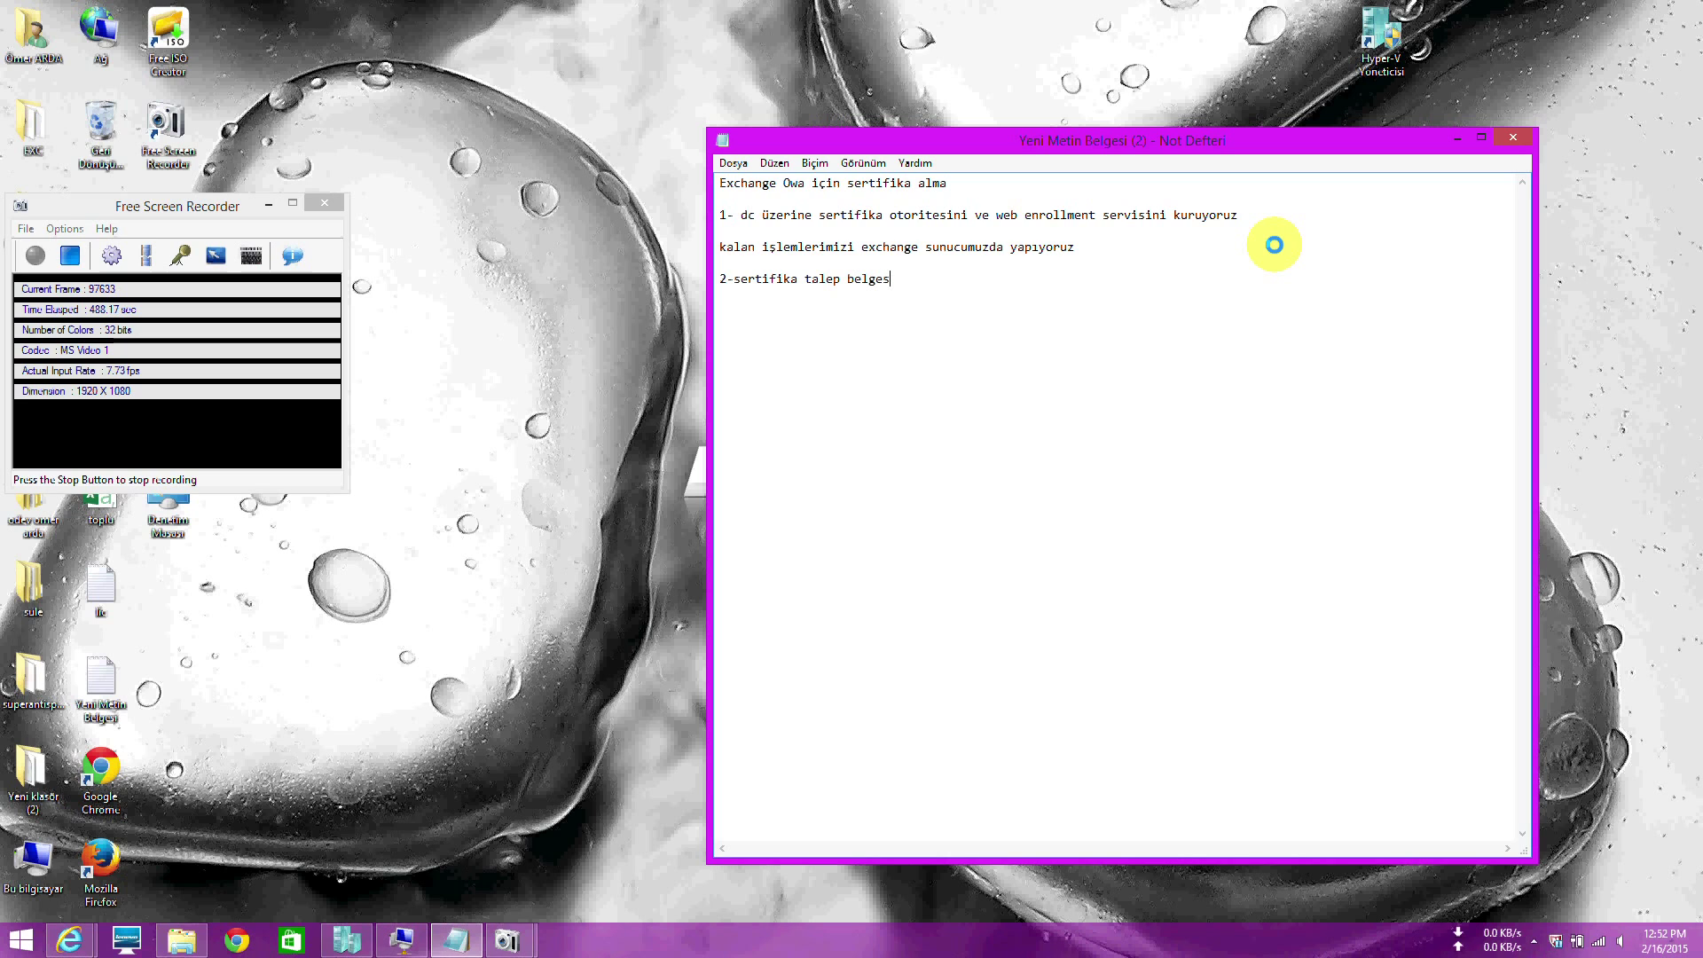
text(i oluşturulur.)
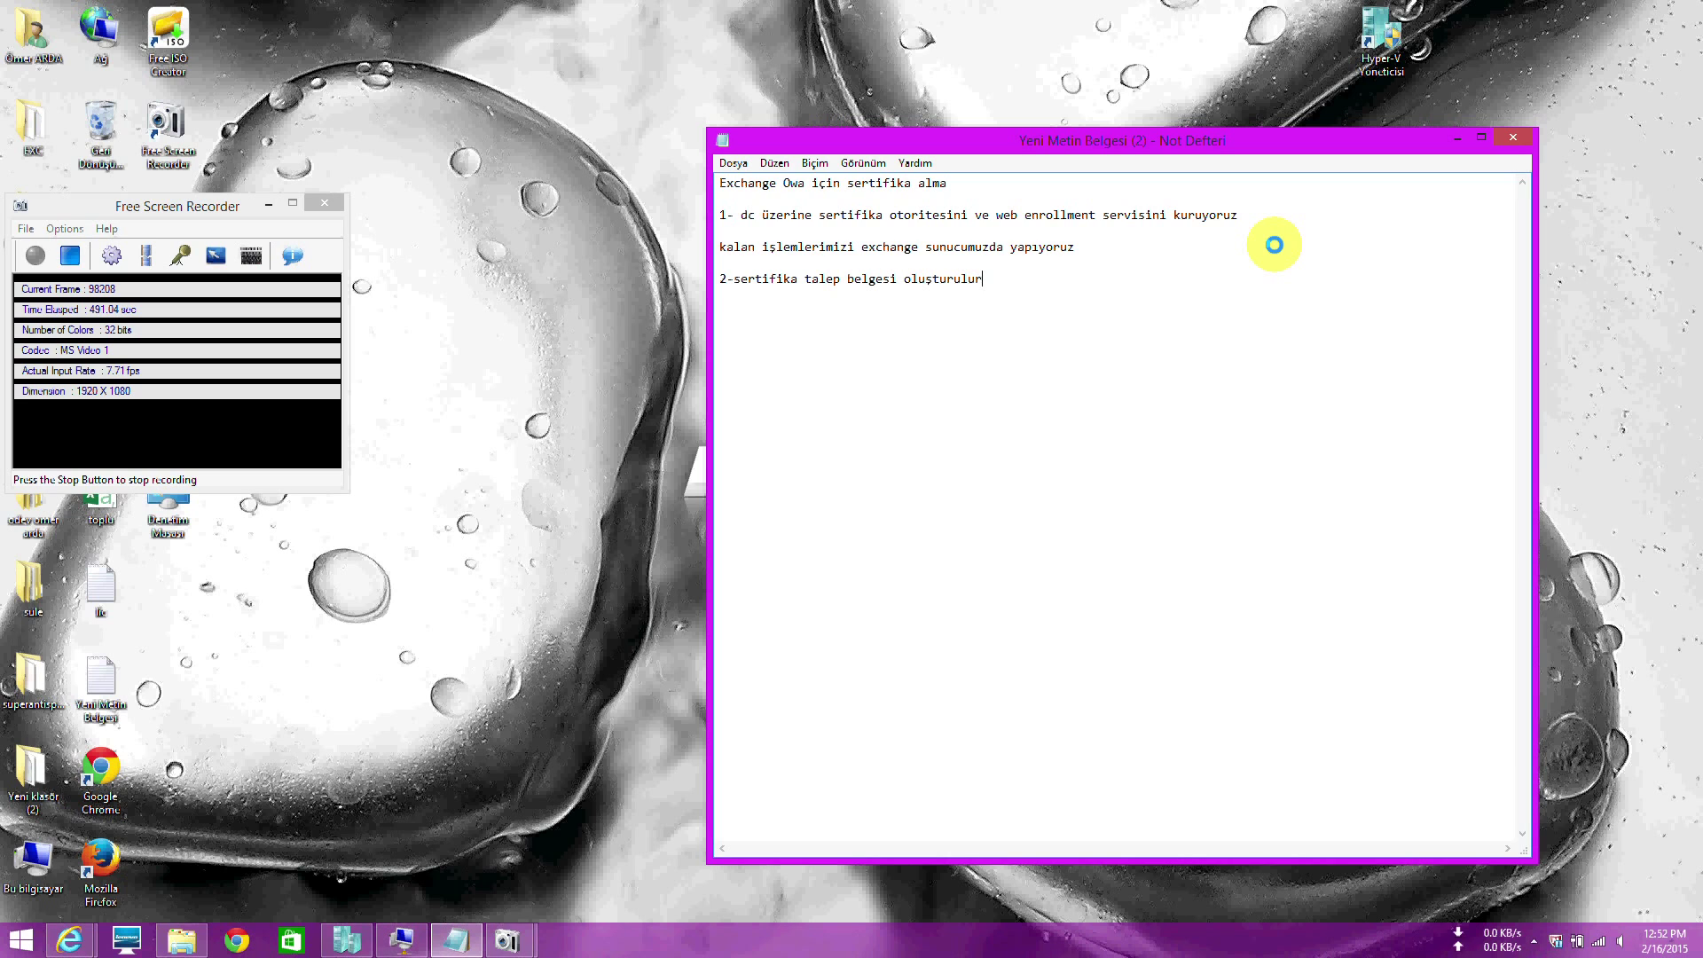
Minimize the notes, switch to the P2Server-2 Almanya EXC remote session, and open Exchange Management Console with Server Manager minimized
click(1456, 139)
click(404, 940)
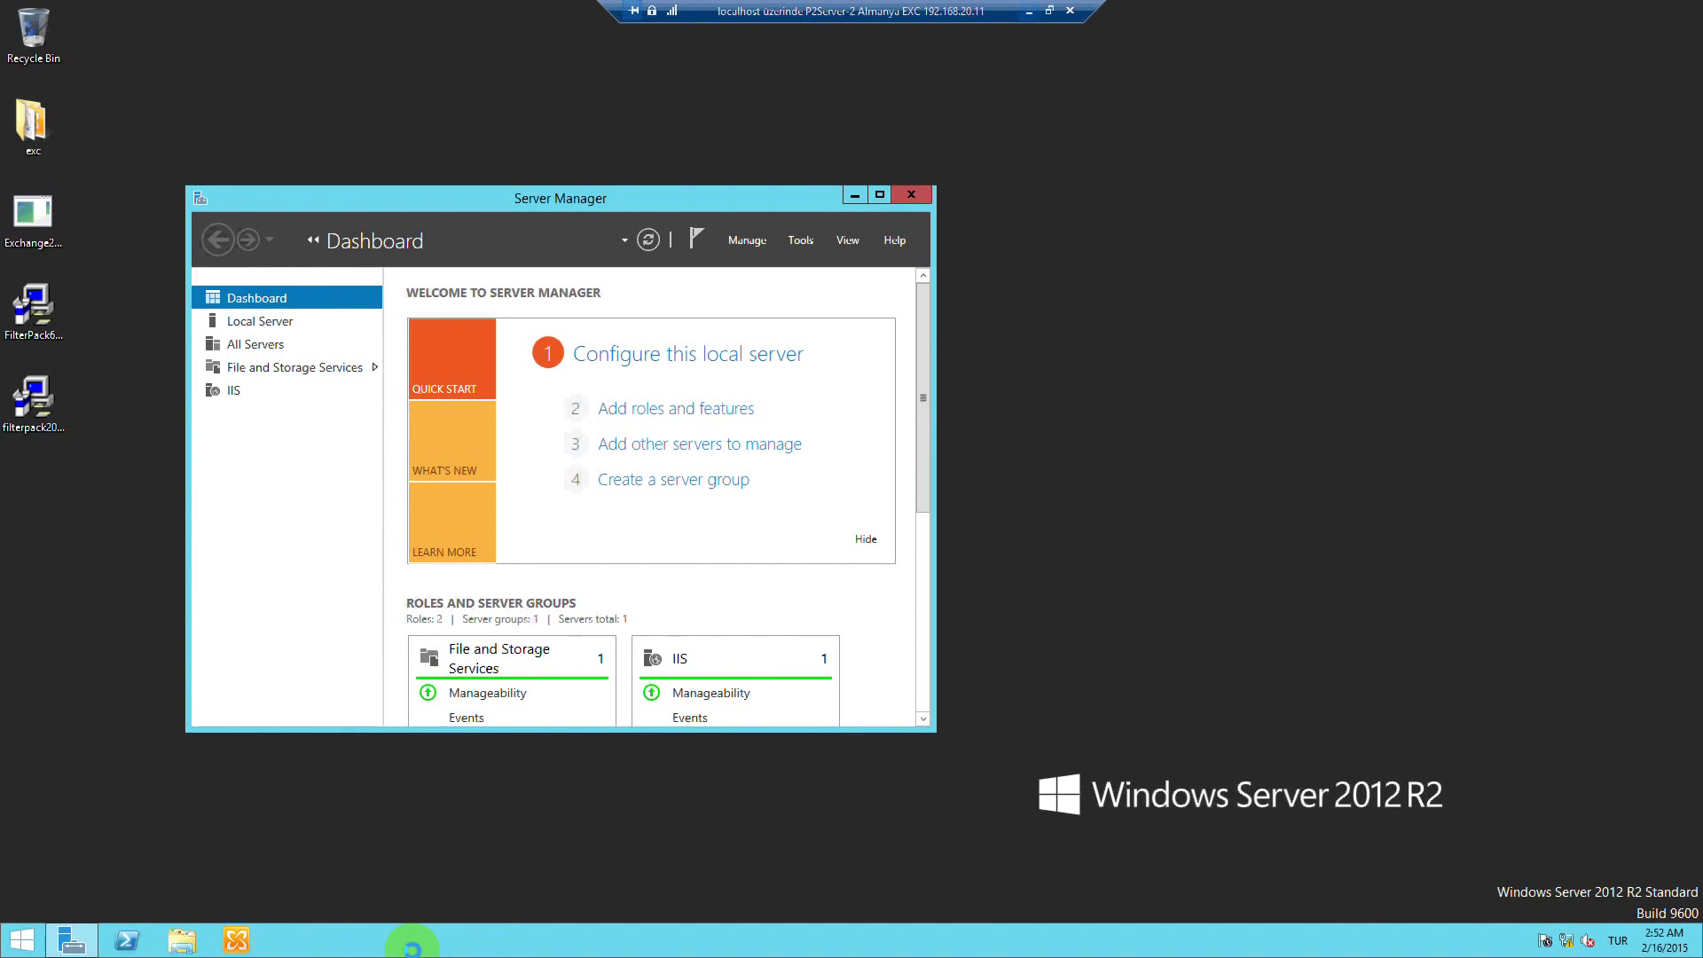
click(856, 195)
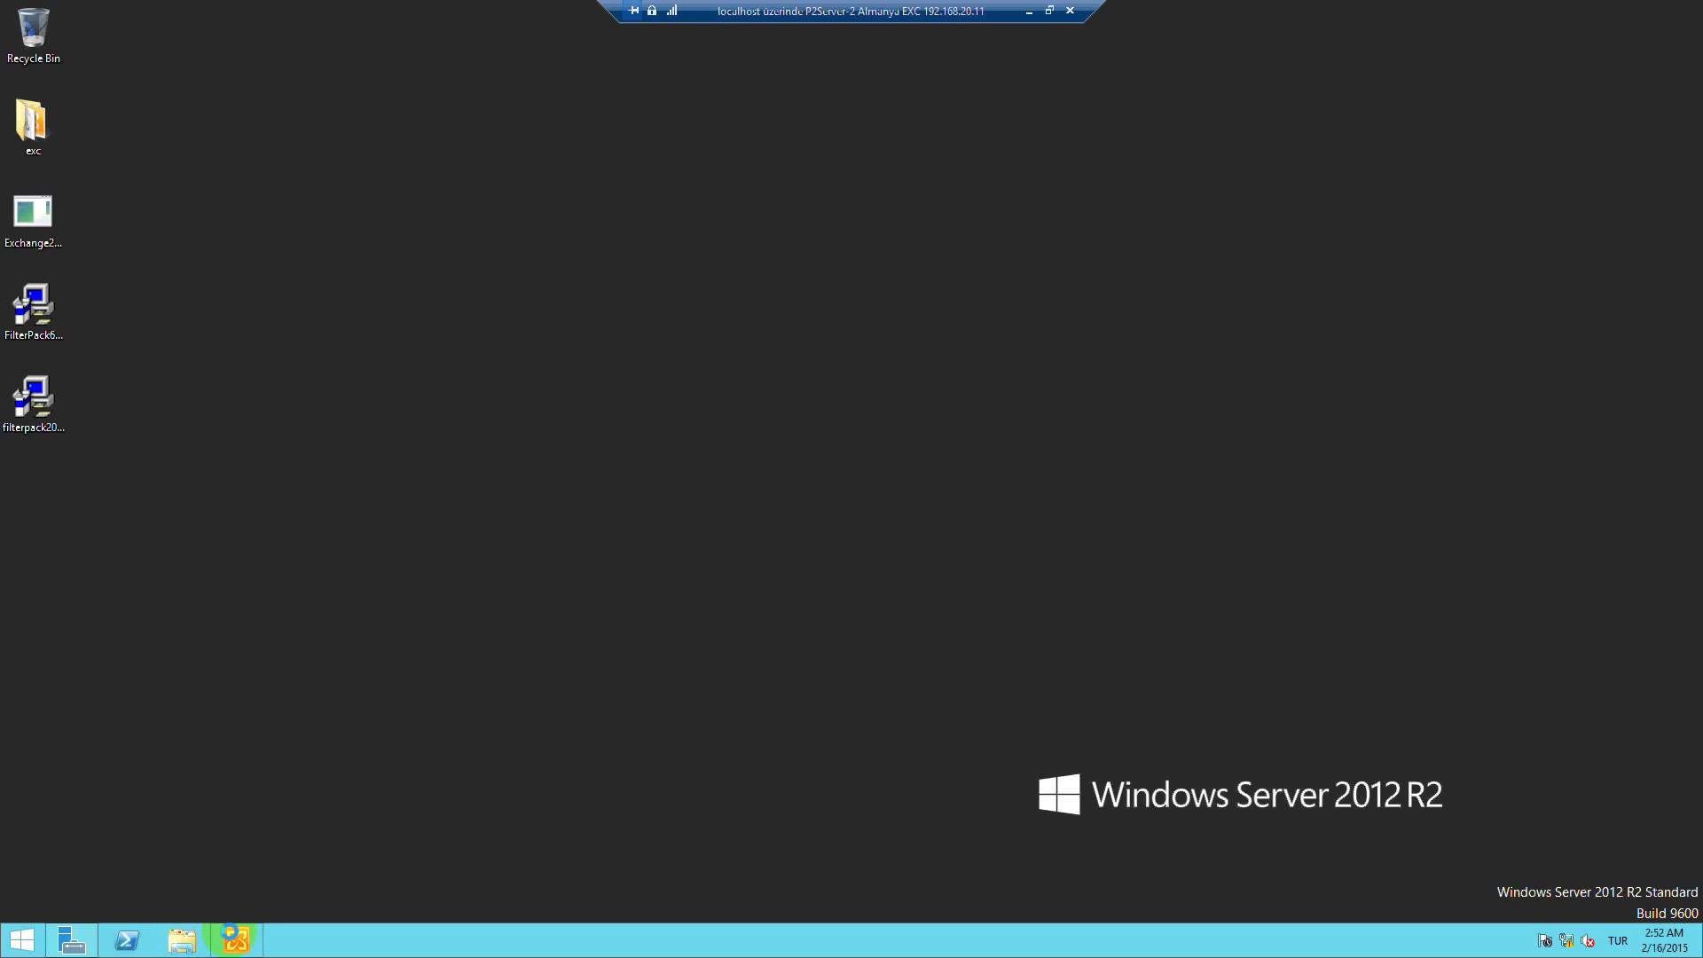
click(229, 933)
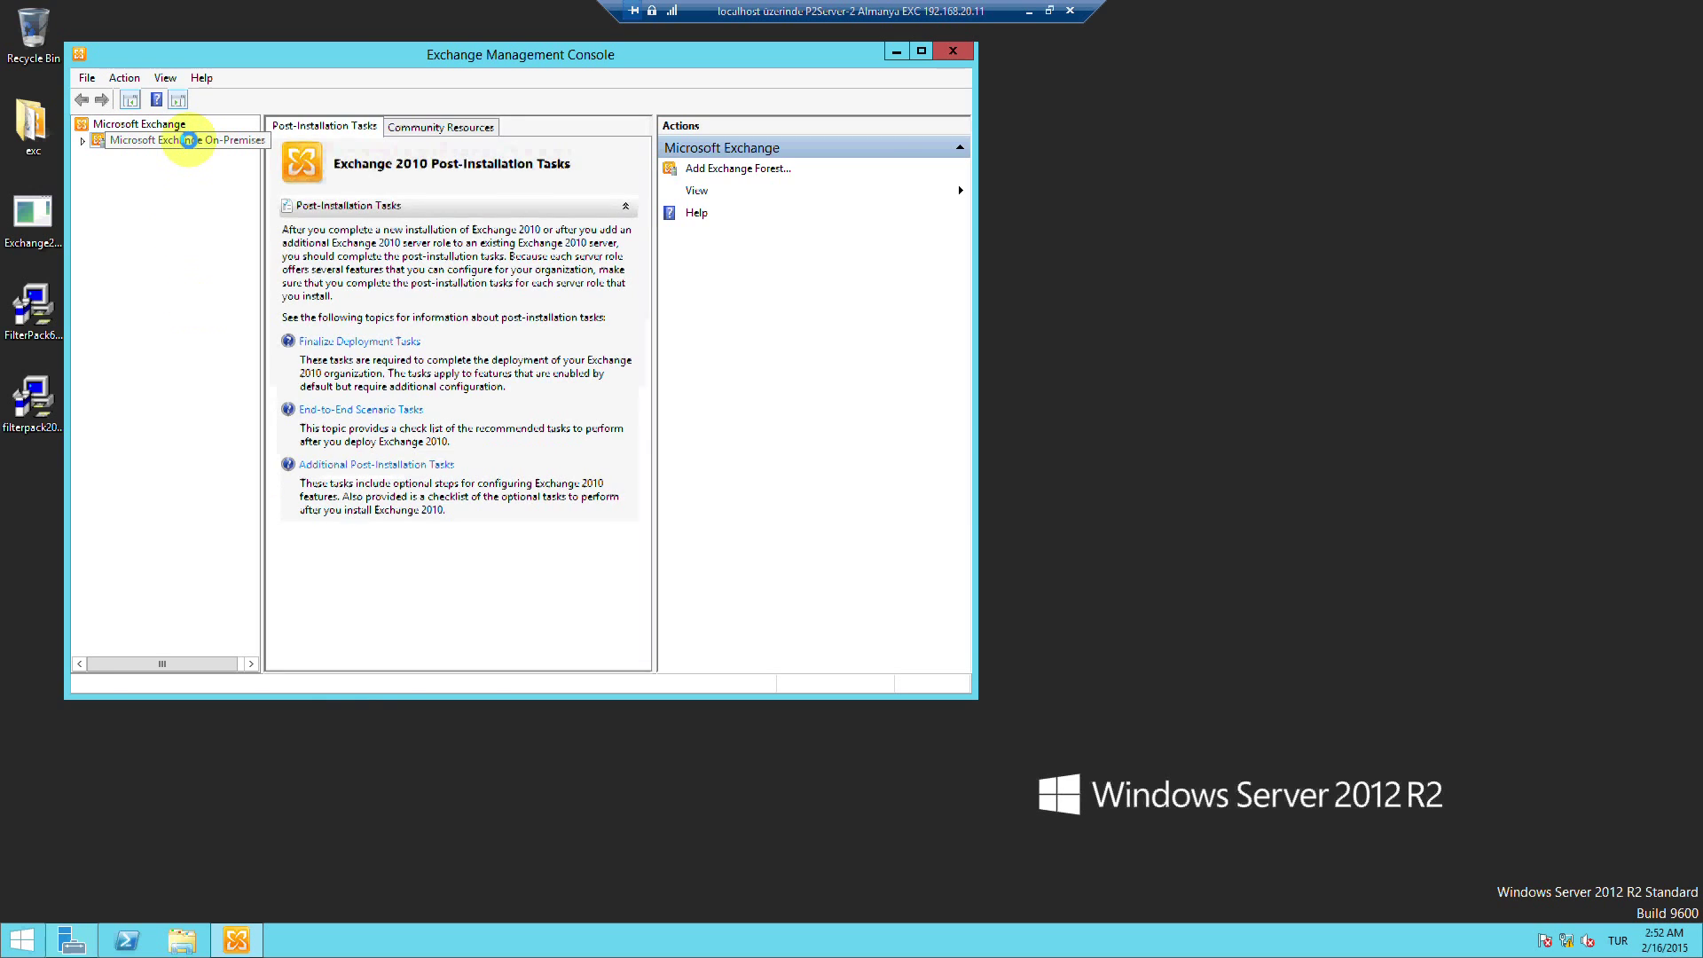
Load Microsoft Exchange On-Premises in the maximized console and open its expanded Server Configuration node
click(189, 140)
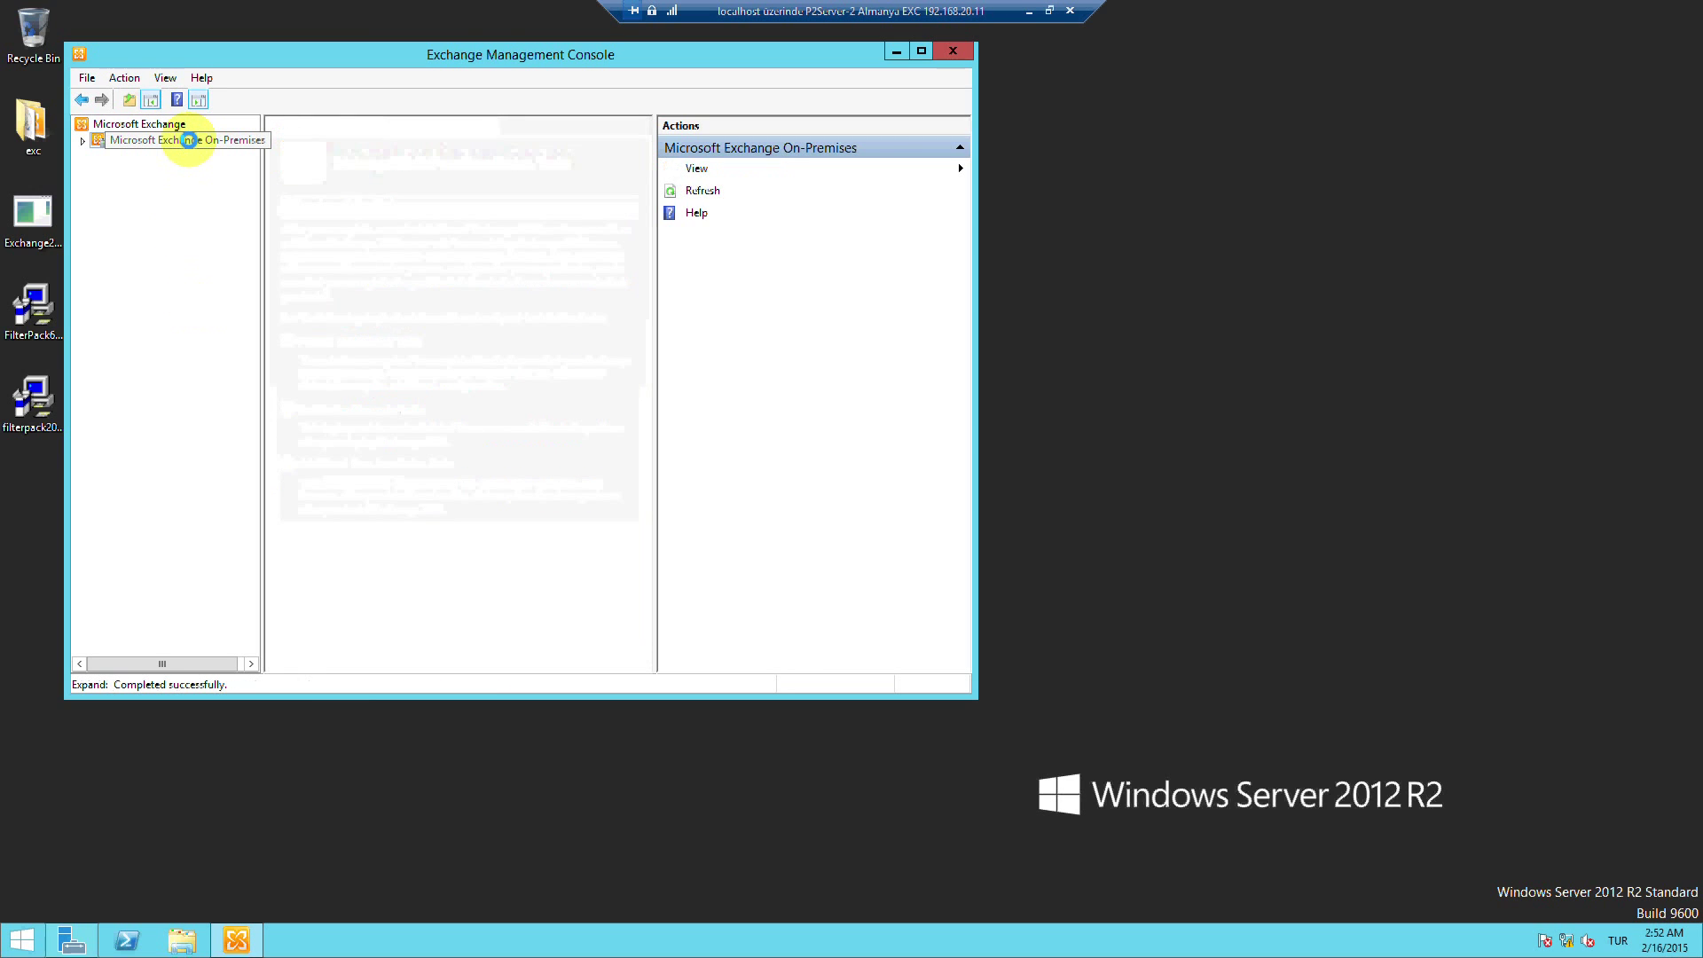
double_click(390, 56)
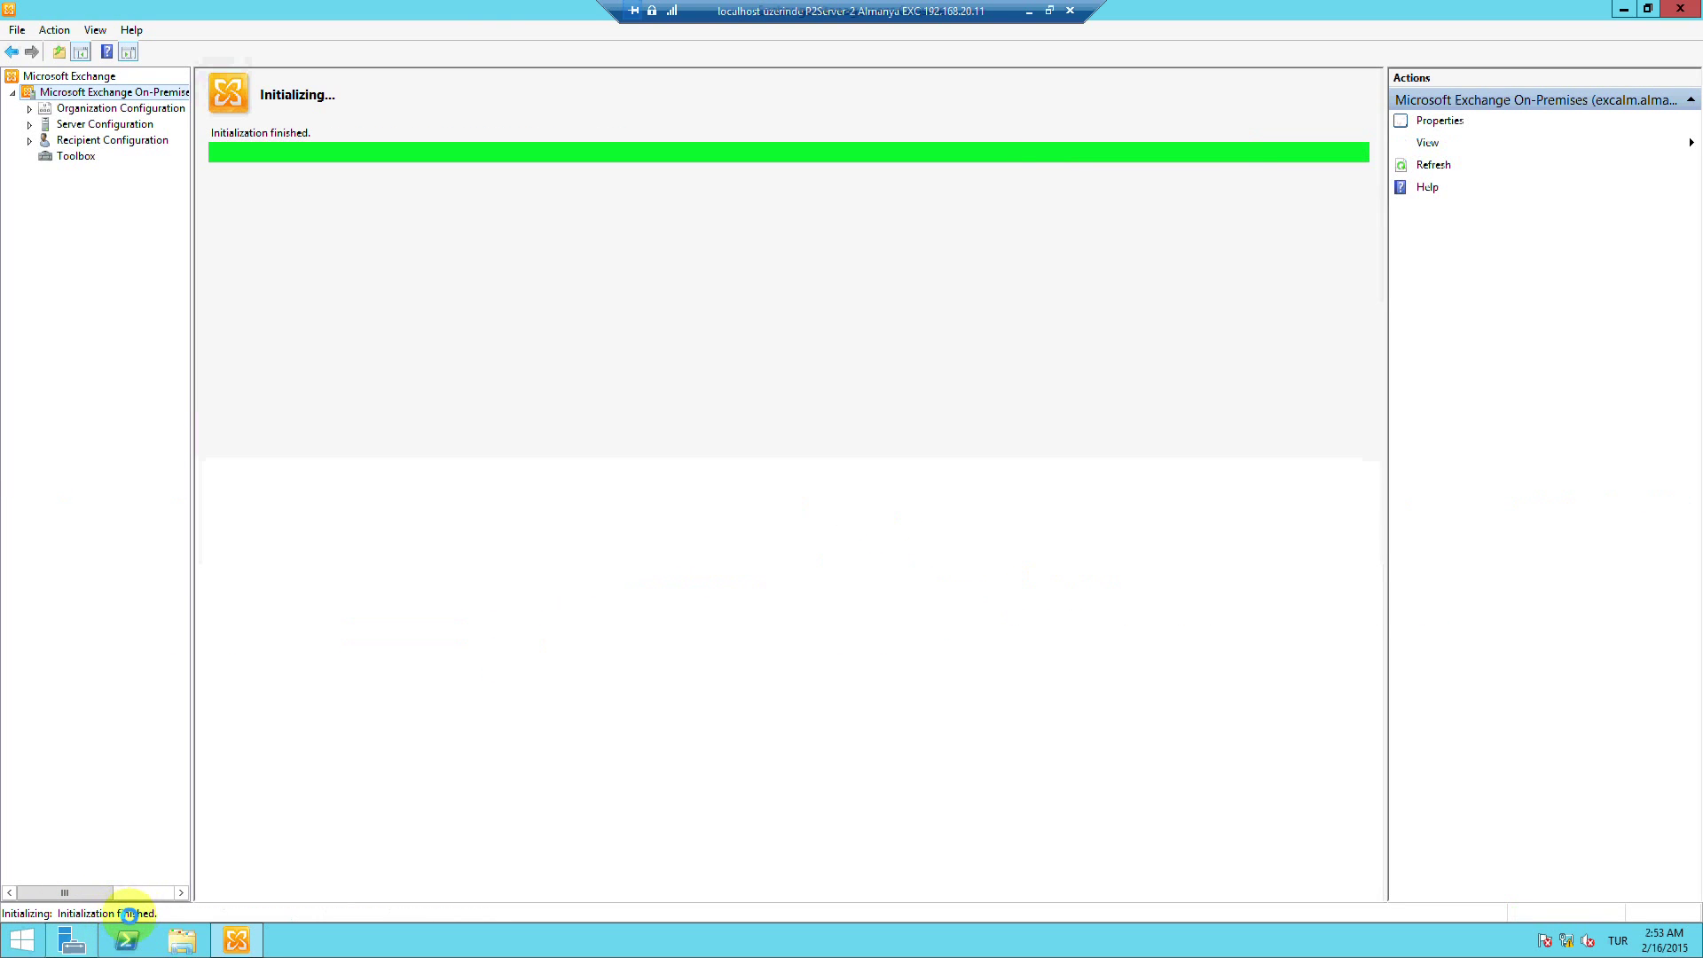
click(31, 125)
click(82, 125)
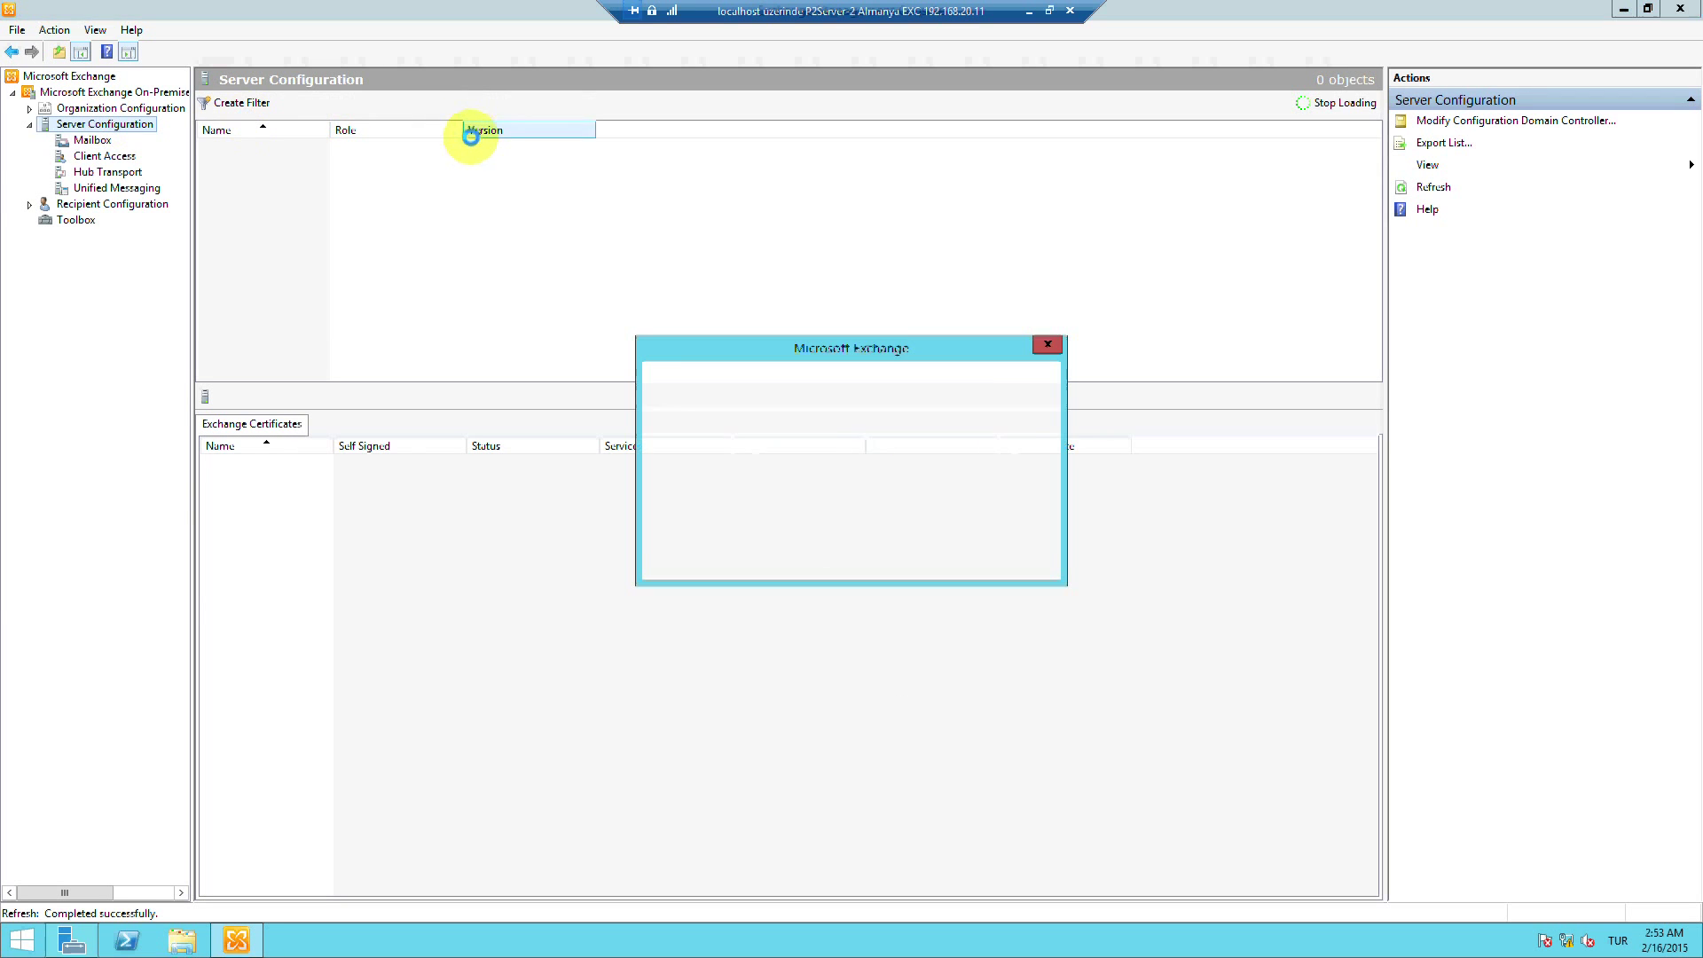
Start a new Exchange certificate on the EXCALM server with the friendly name "owa için"
click(1020, 558)
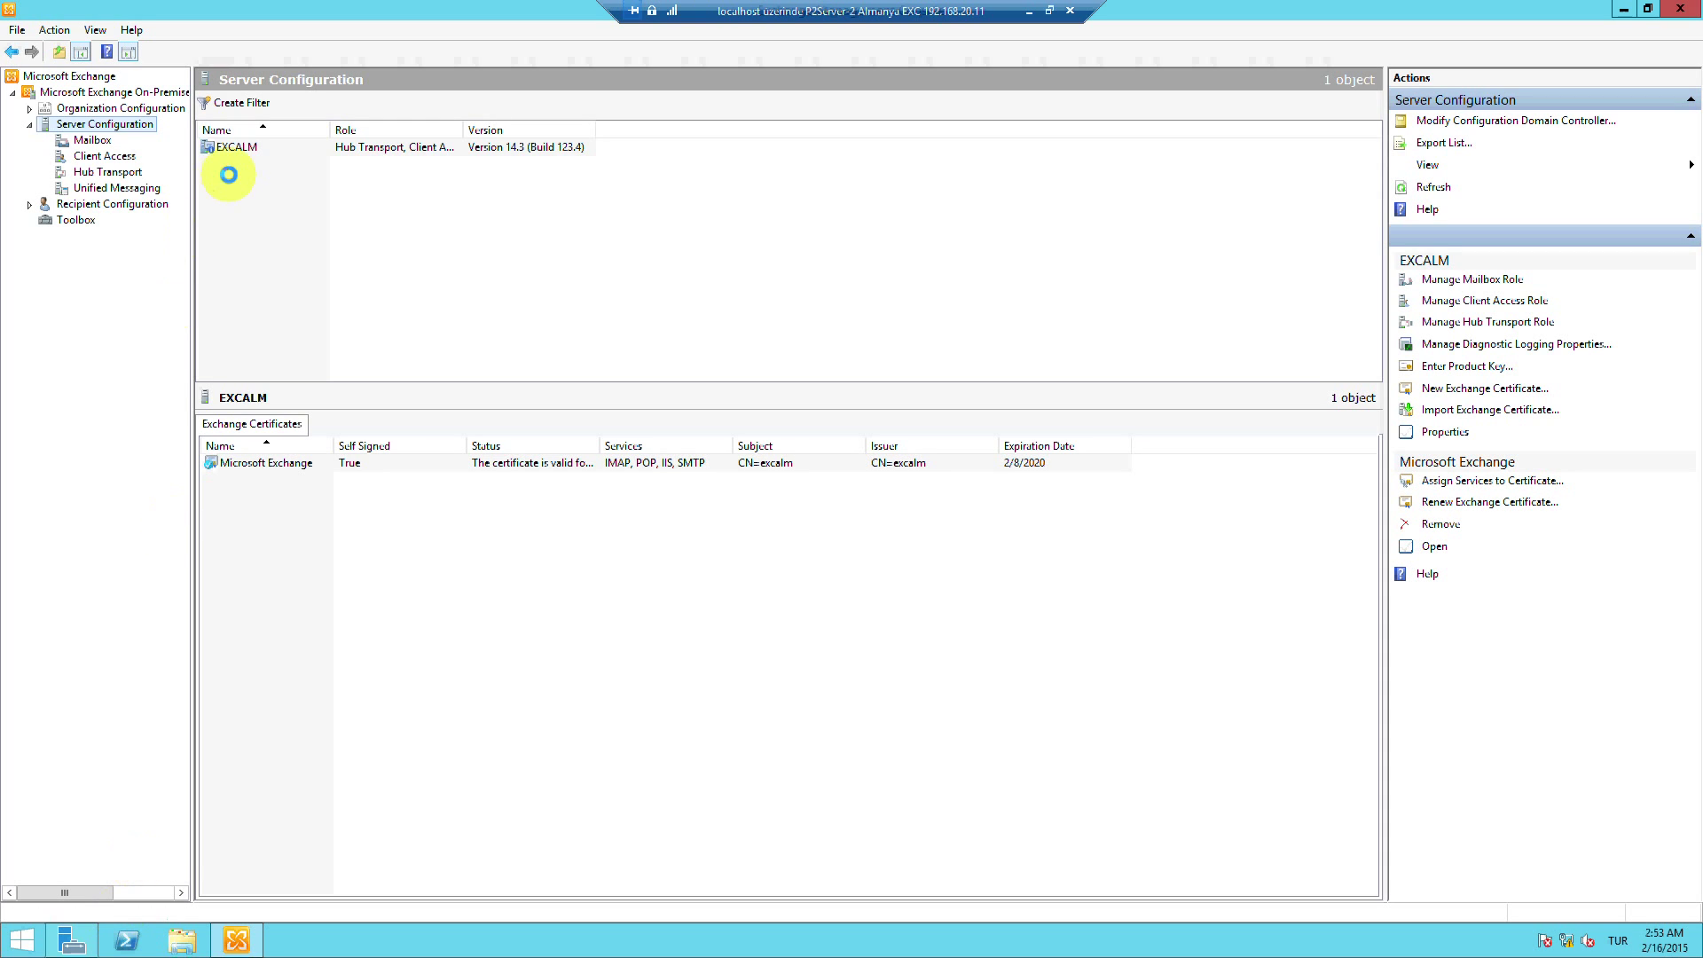
click(239, 148)
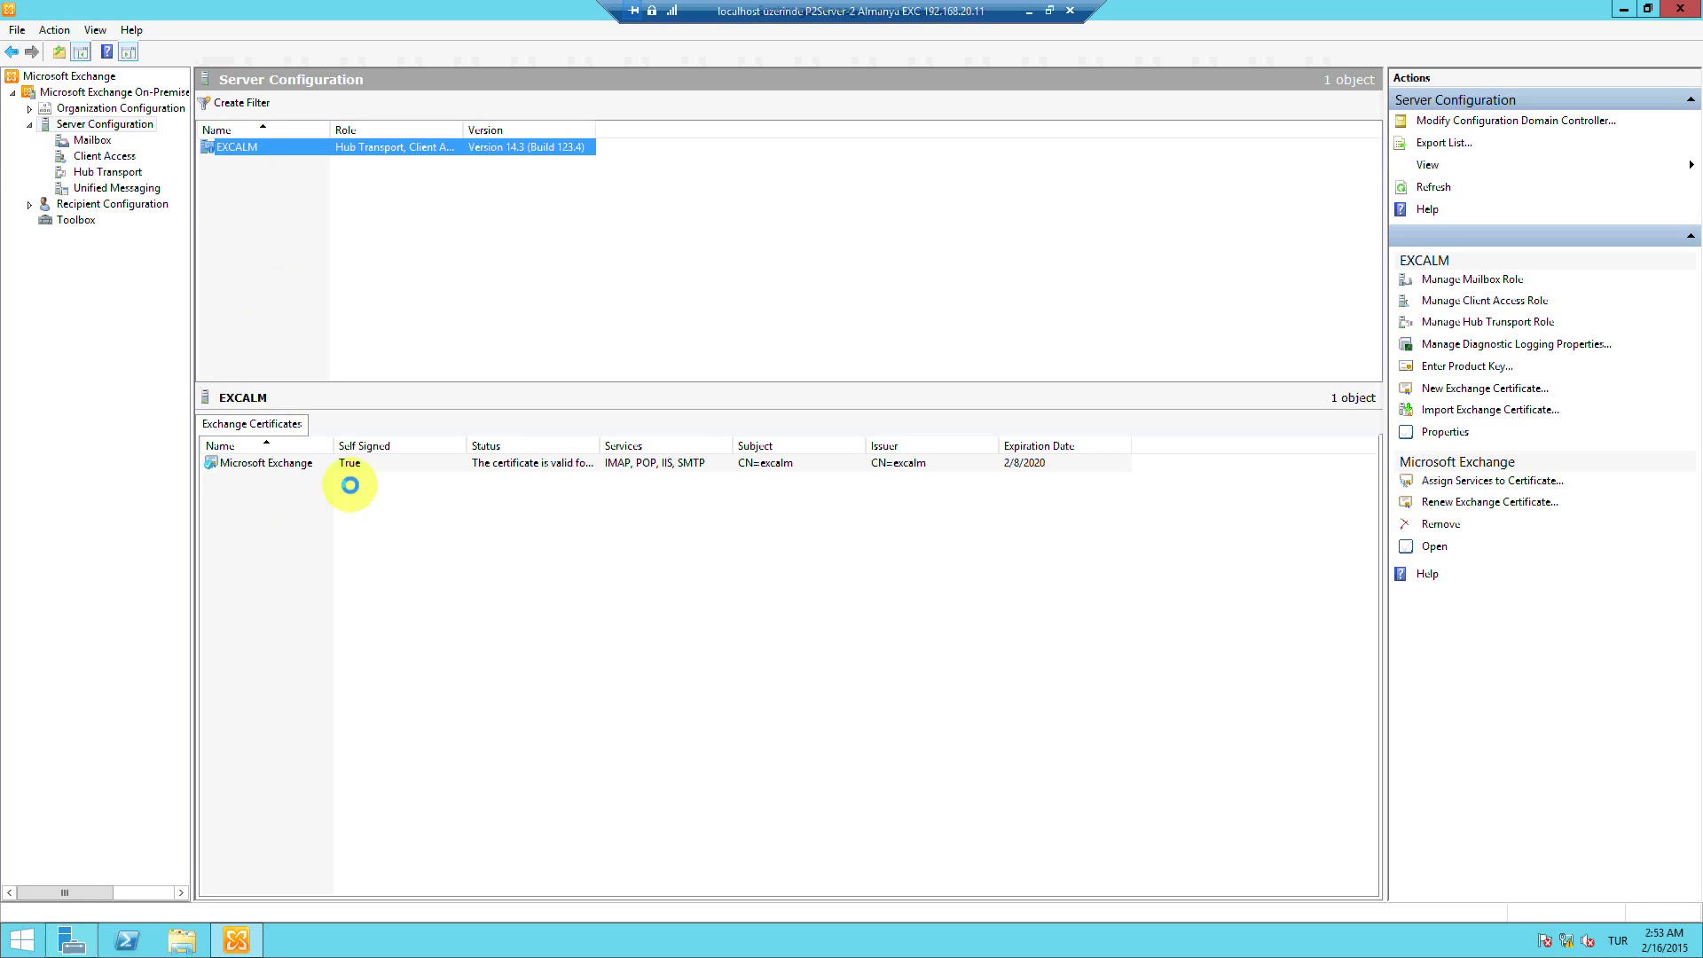
right_click(383, 578)
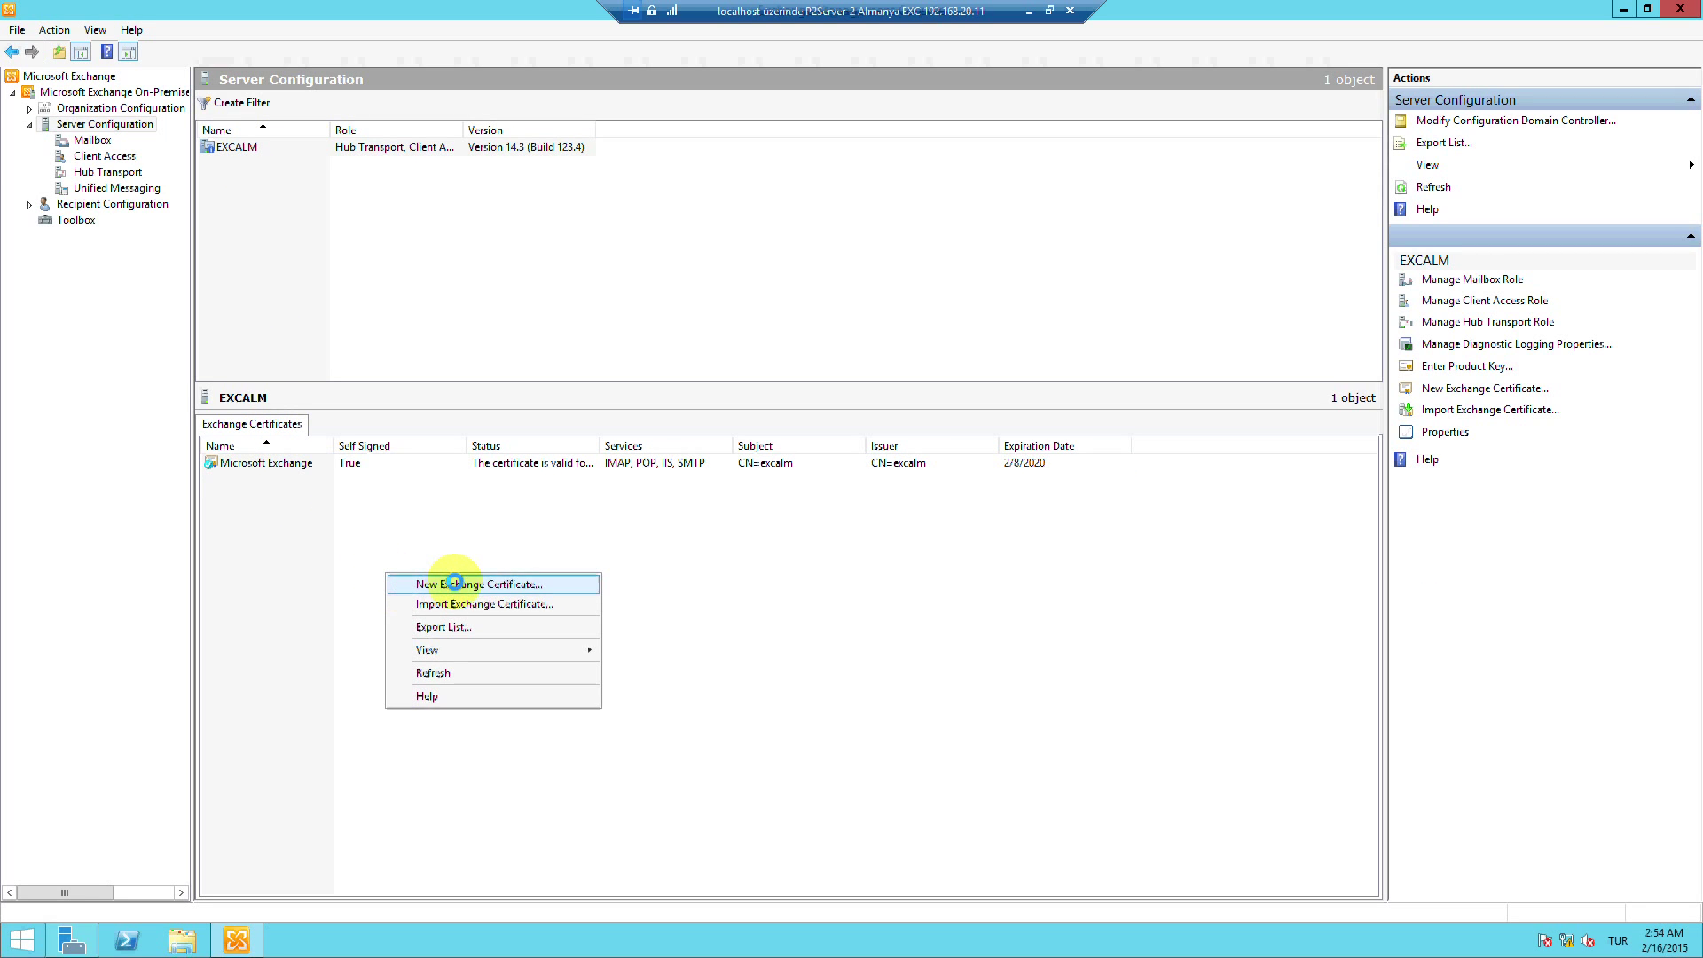
click(454, 583)
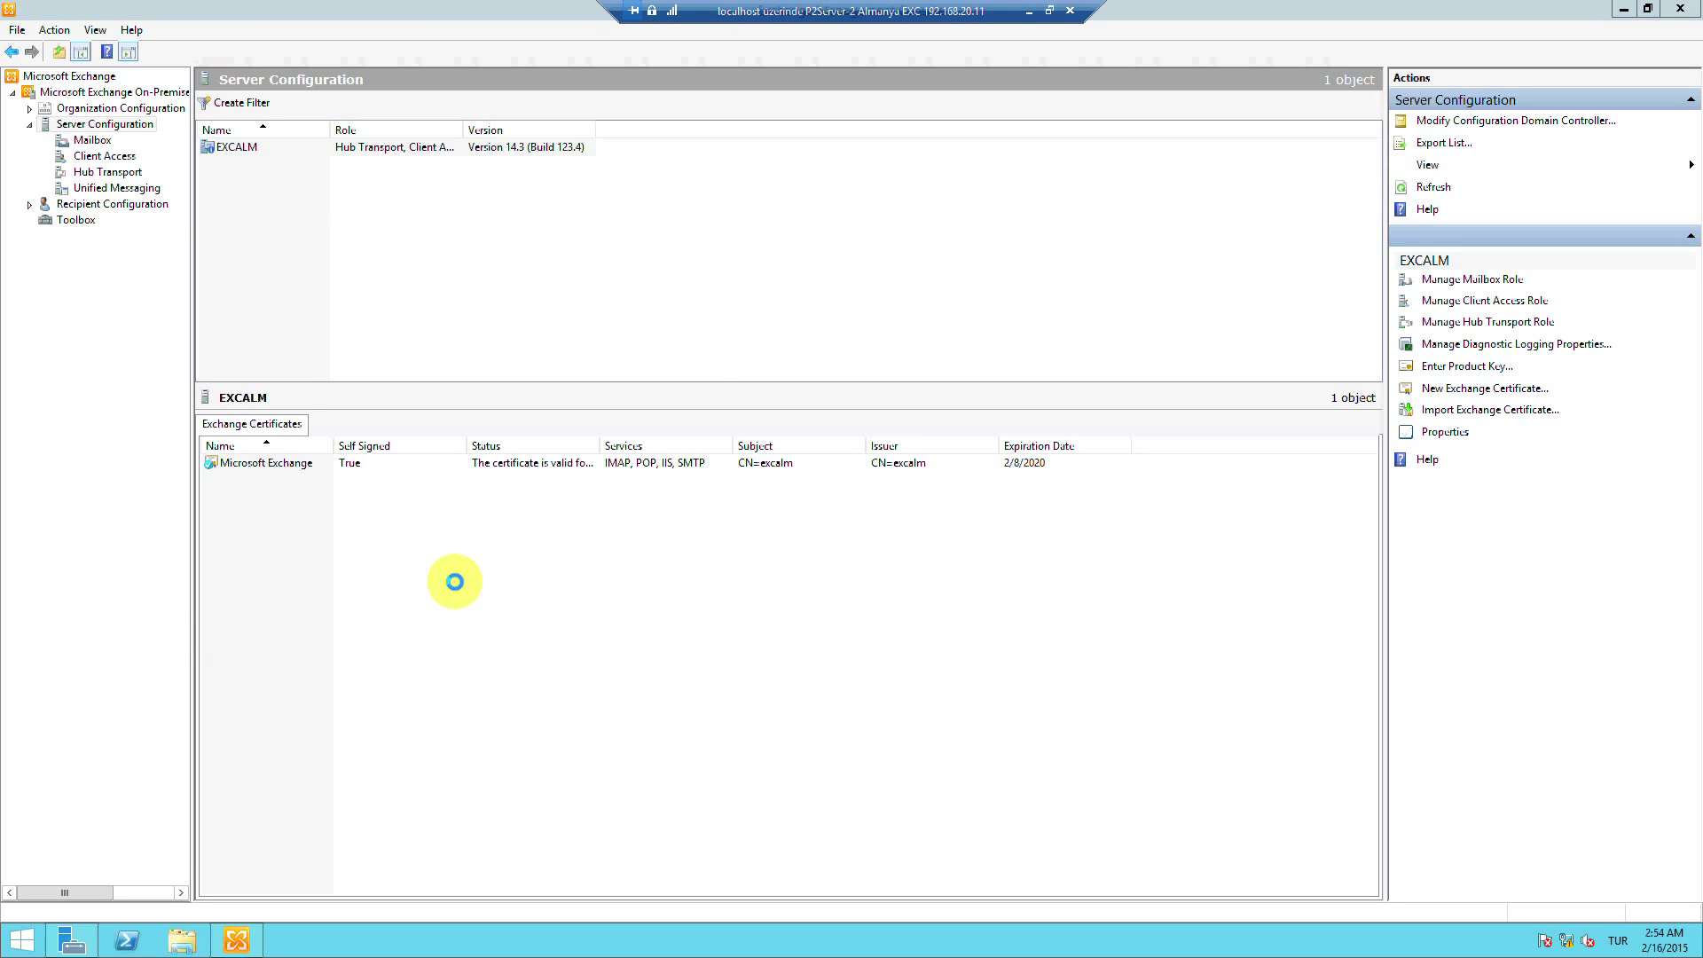
click(378, 350)
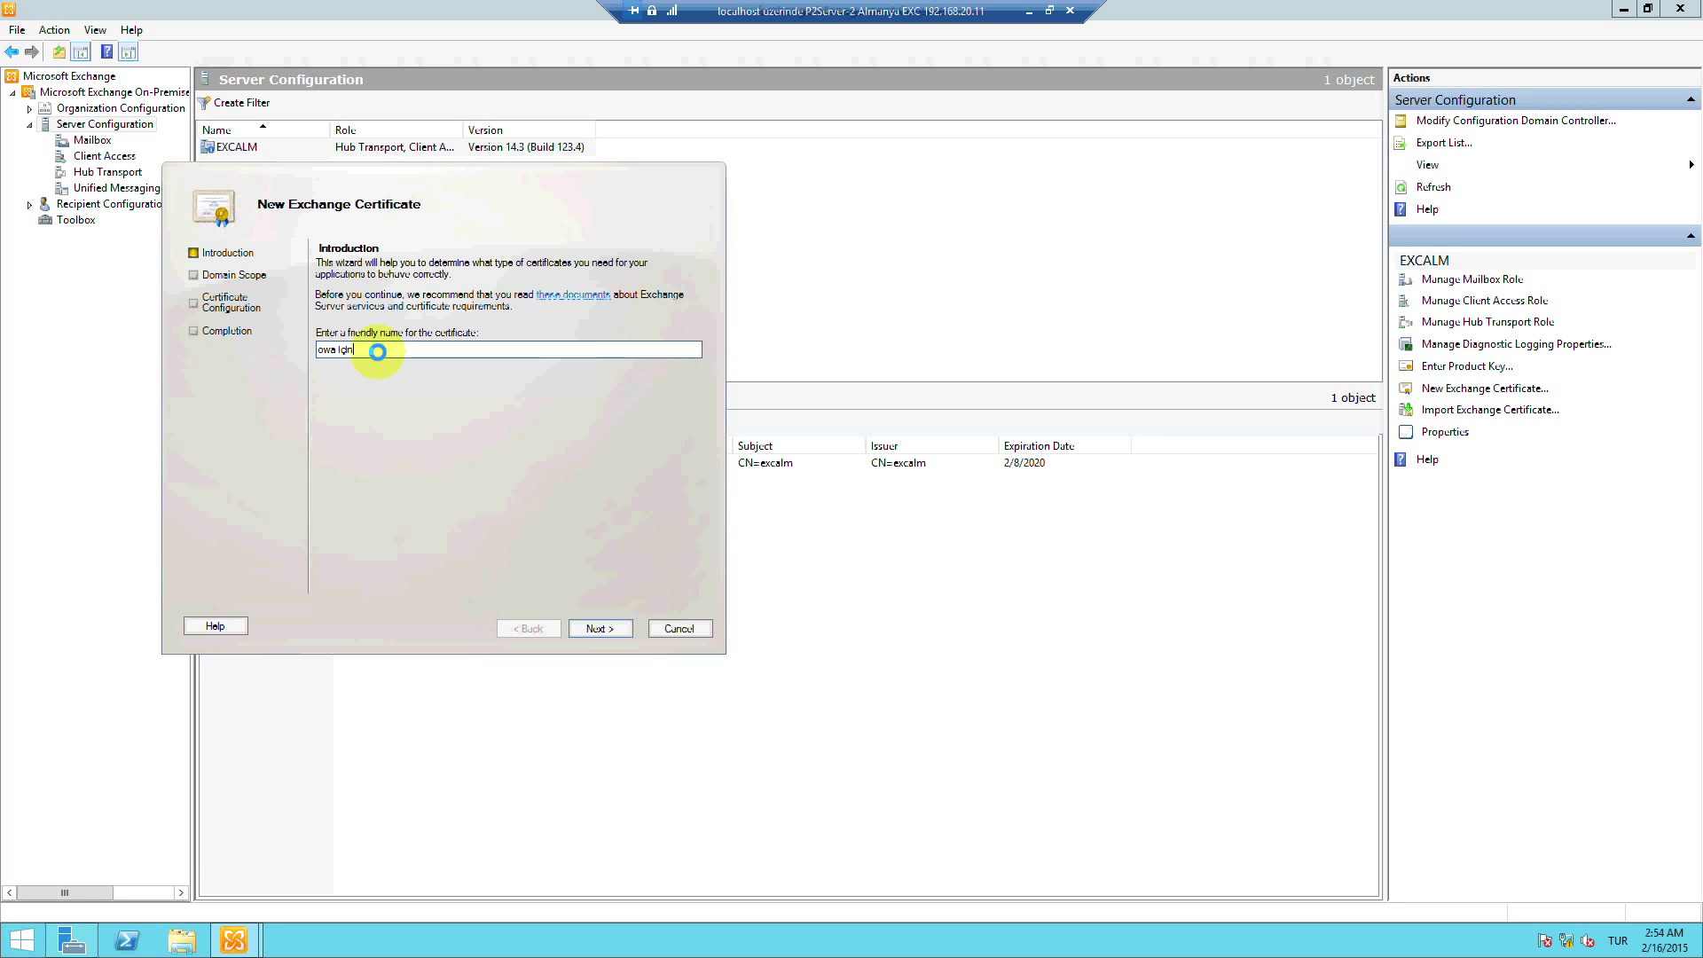
click(599, 629)
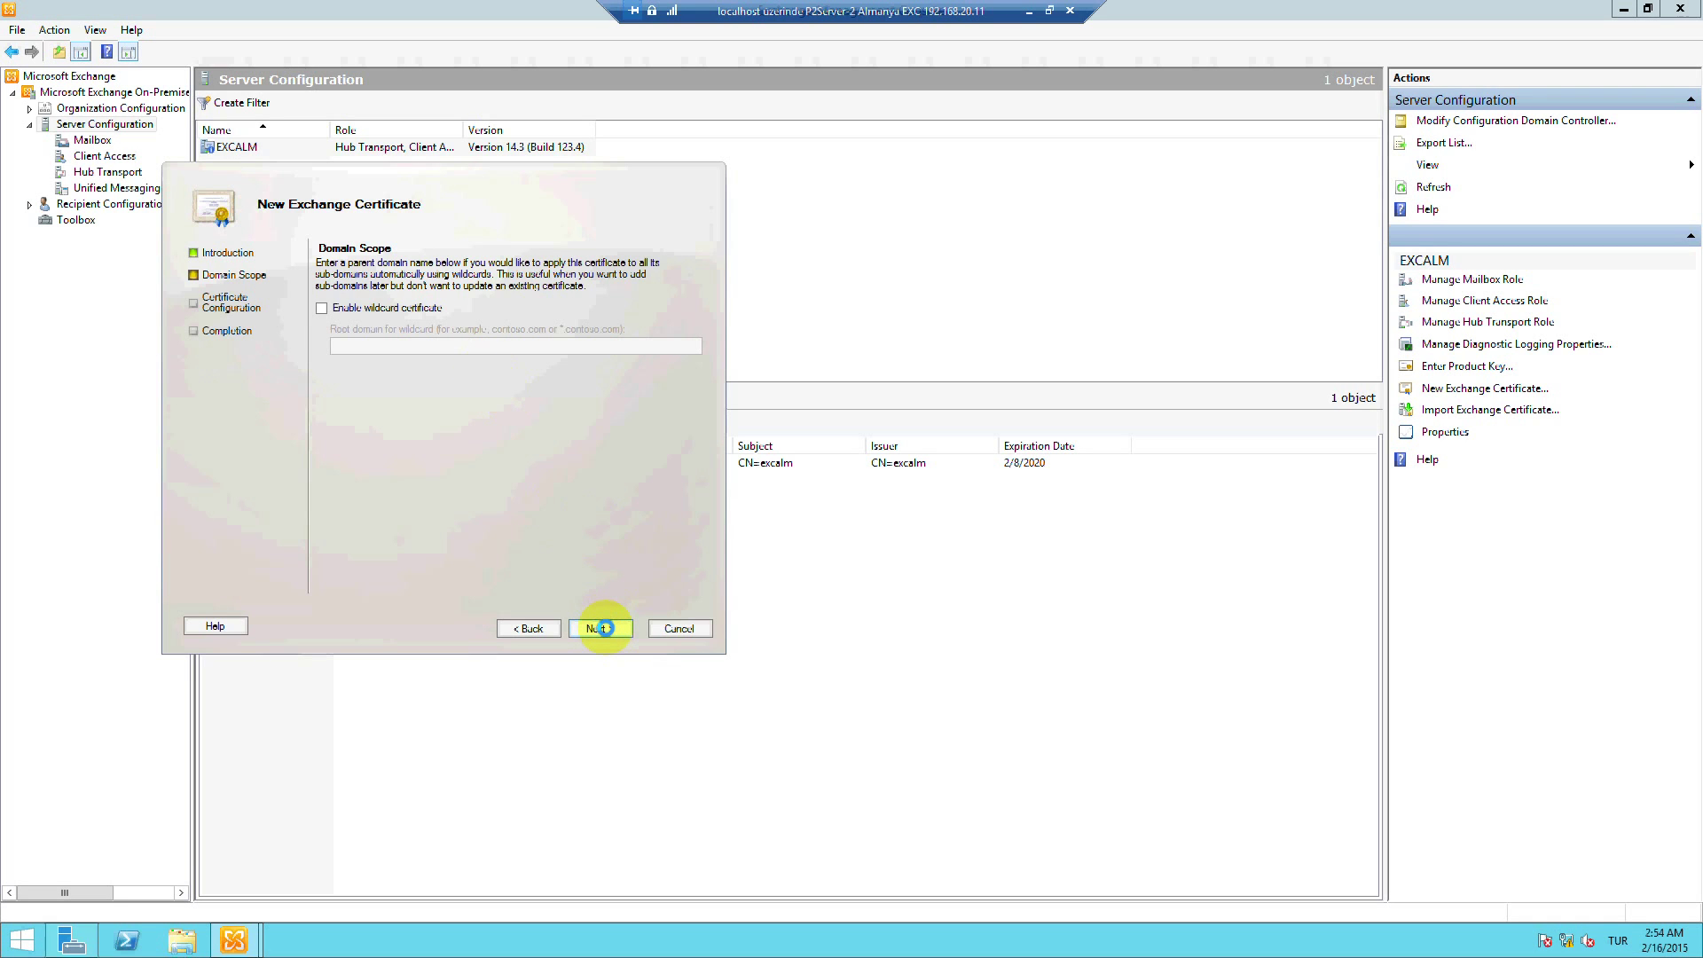
Leave the wildcard option disabled and enable Outlook Web App on the intranet as excalm.almanya.com and on the Internet as mail.almanya.com
click(604, 628)
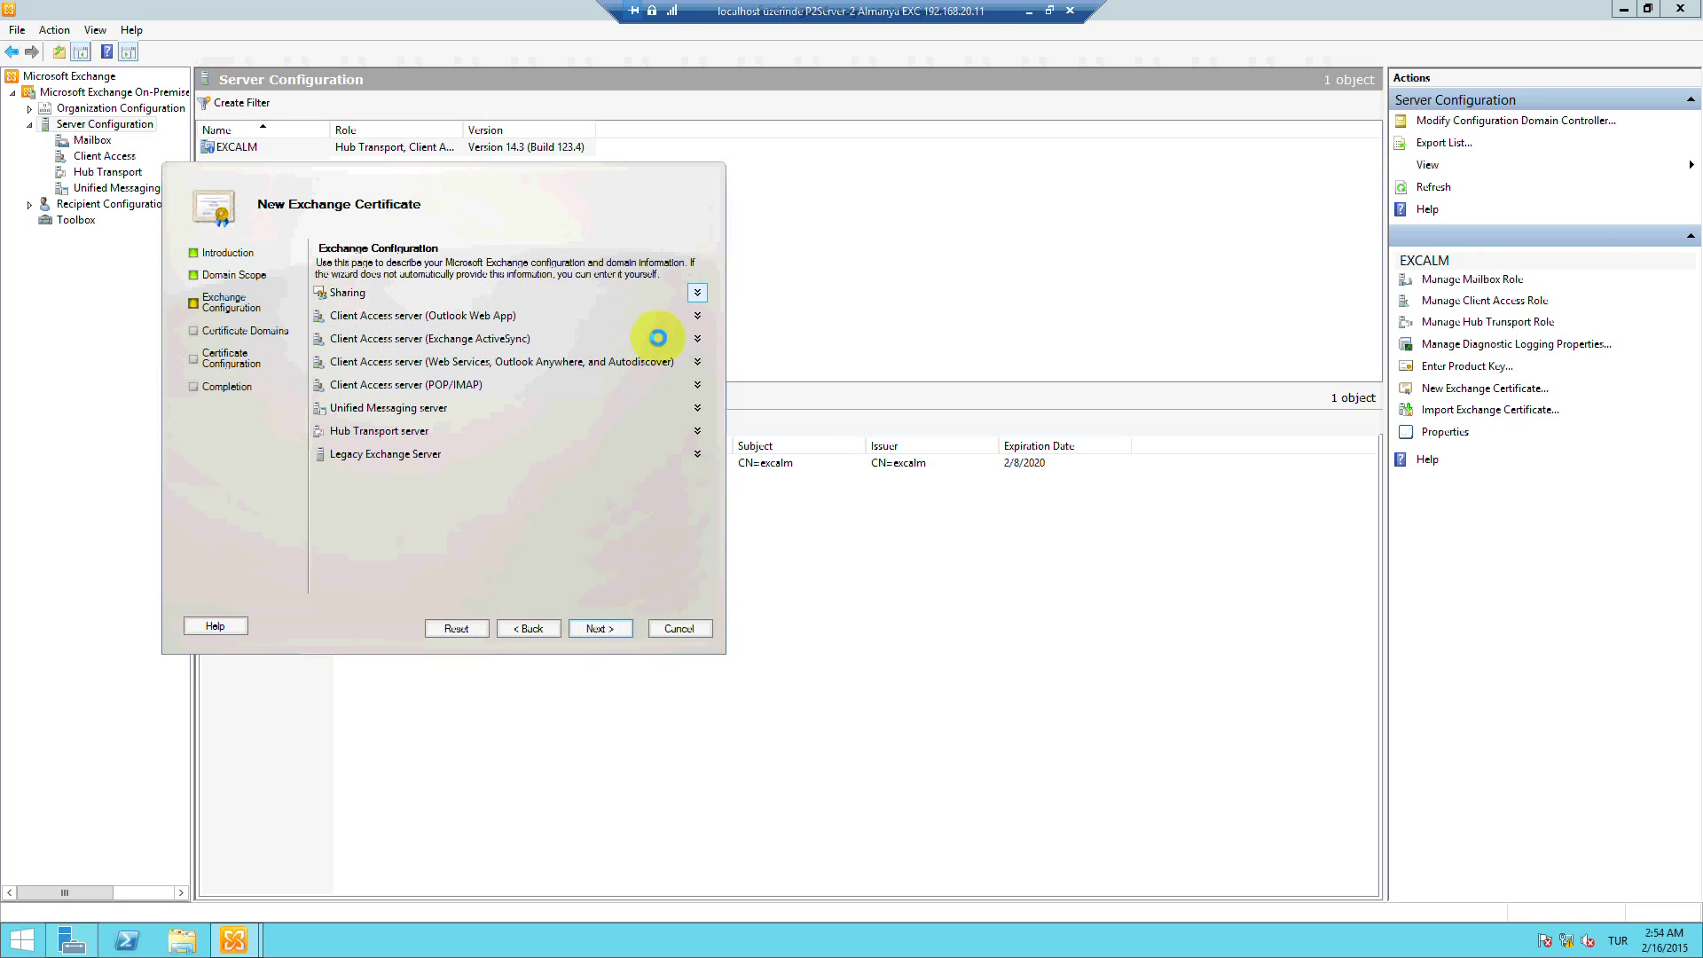
click(695, 315)
click(463, 332)
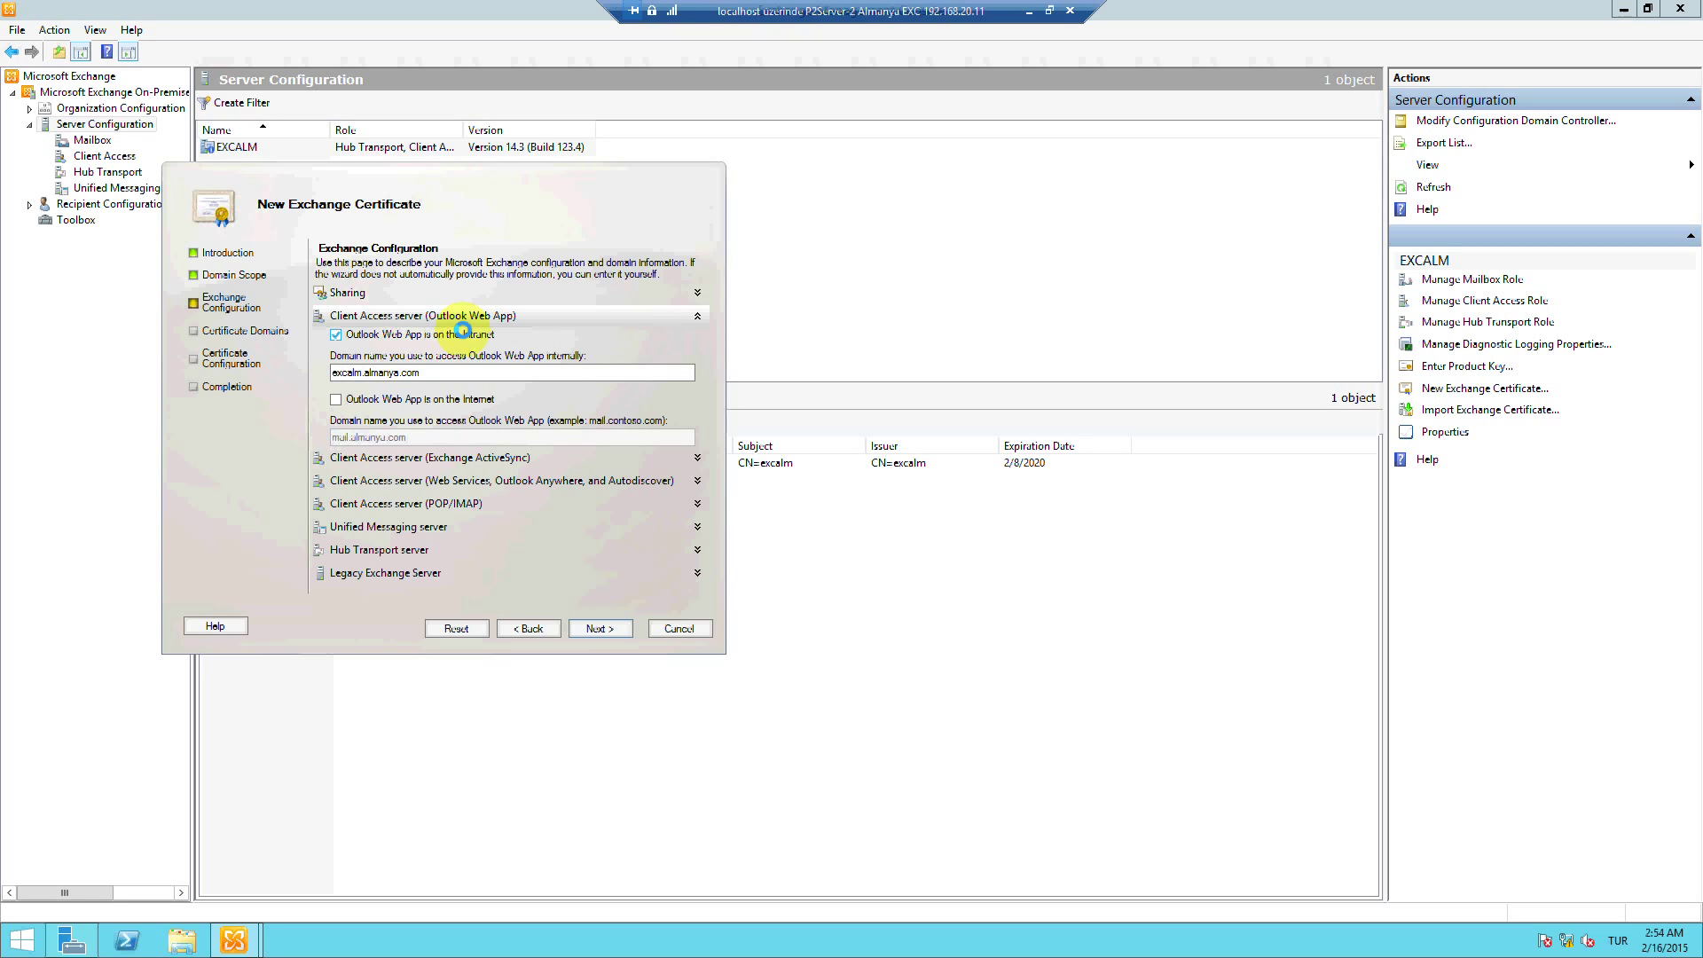
click(381, 399)
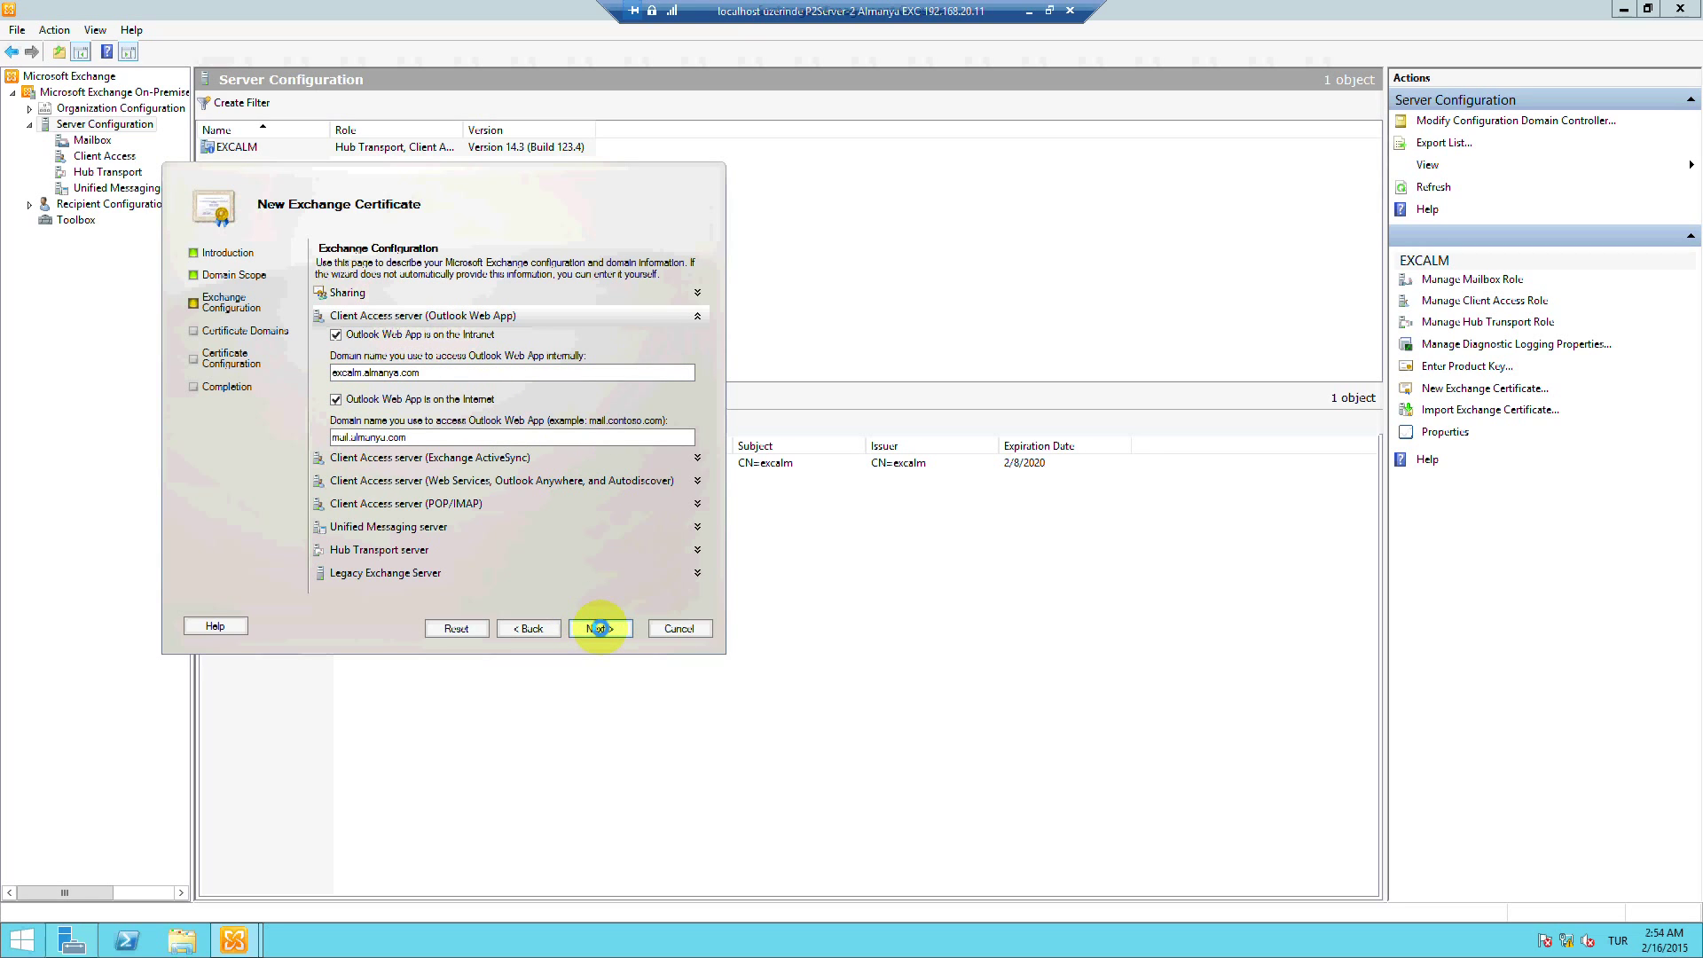
click(600, 627)
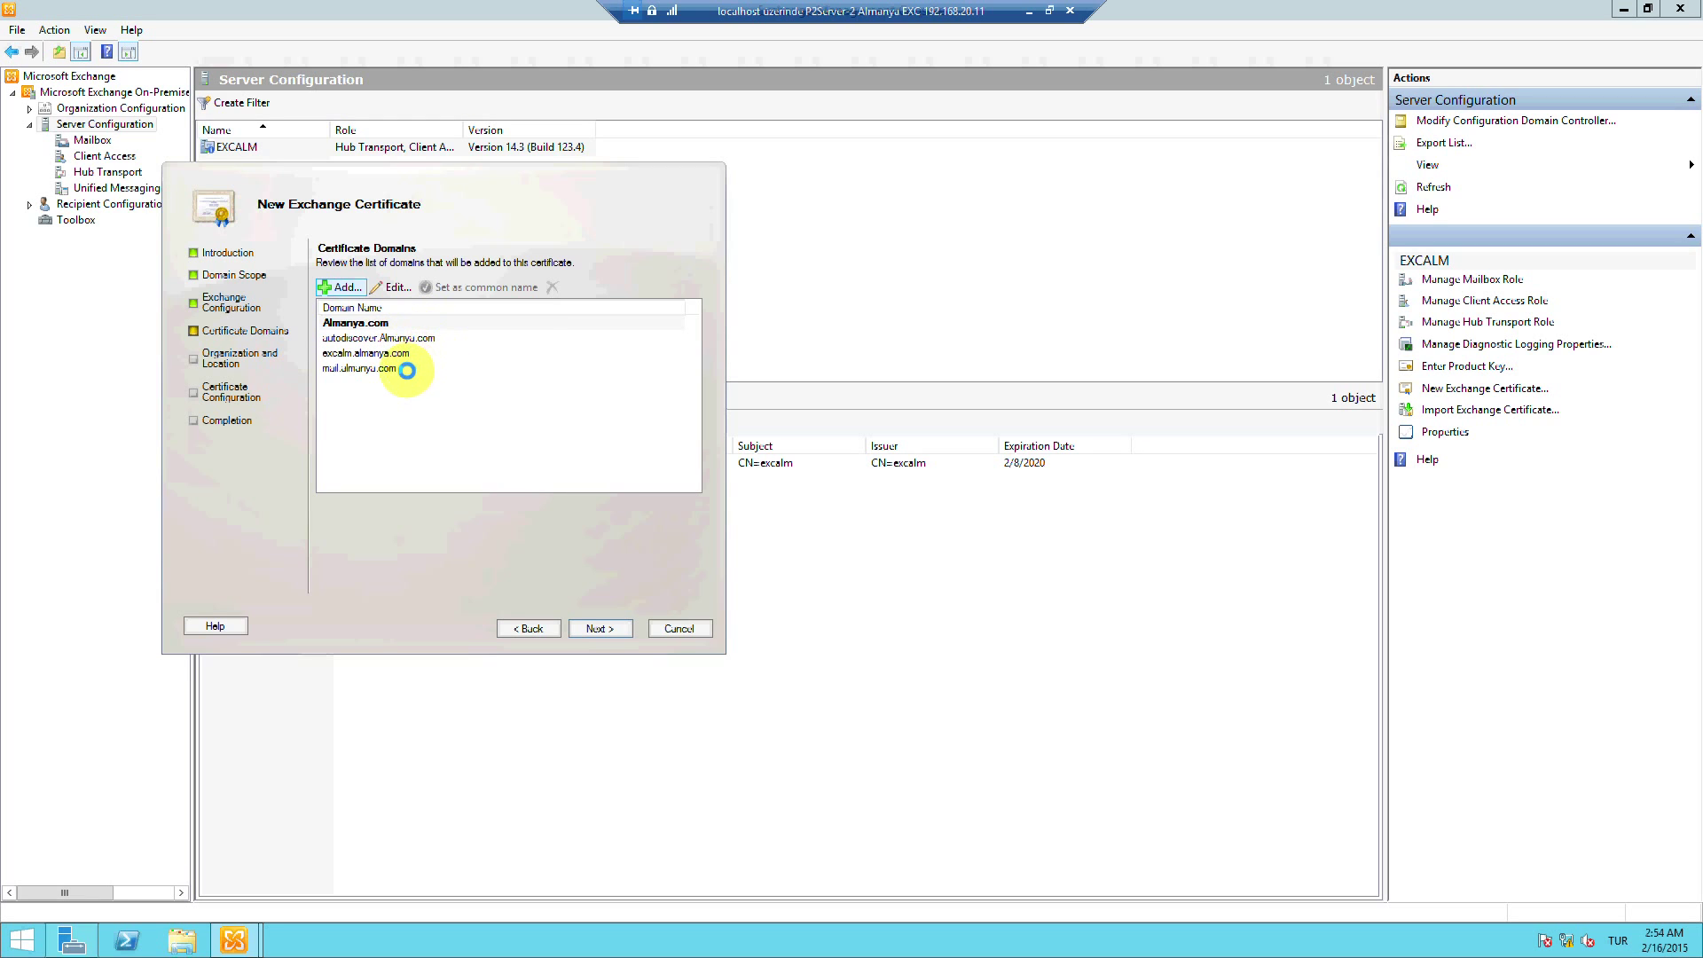
Accept the certificate domains and enter organization and unit Almanya, country Germany, city "berlin" and state "merkez :)"
click(596, 627)
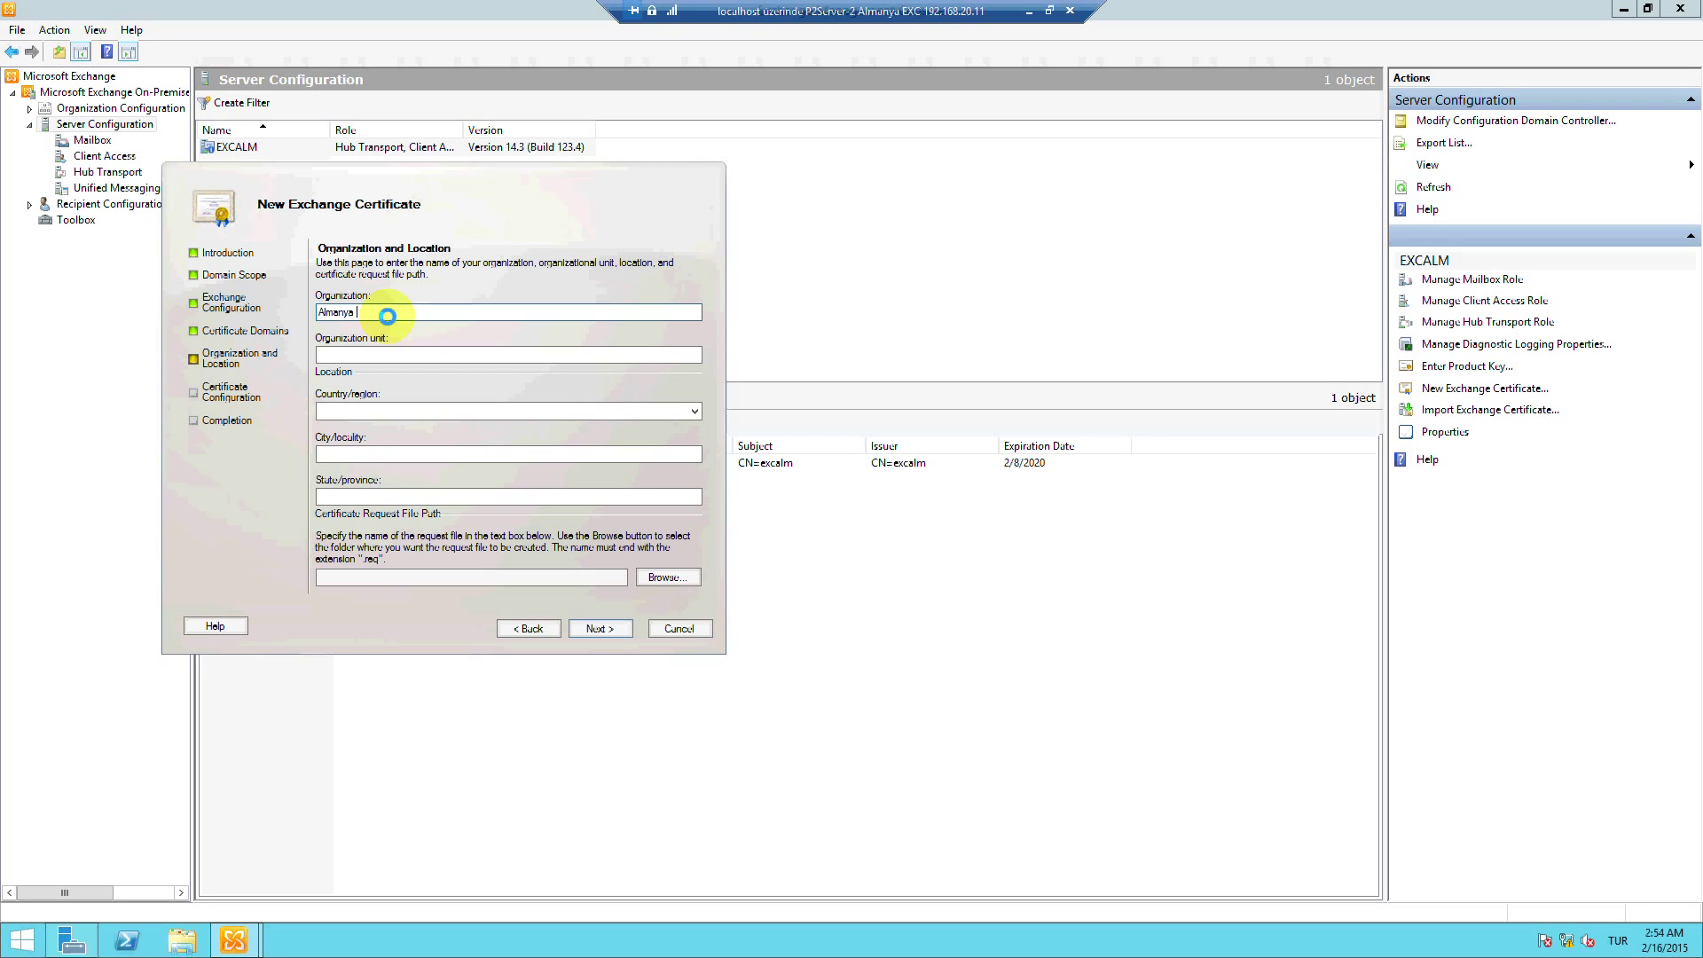
key(Tab)
text(Alma)
key(Tab)
key(g)
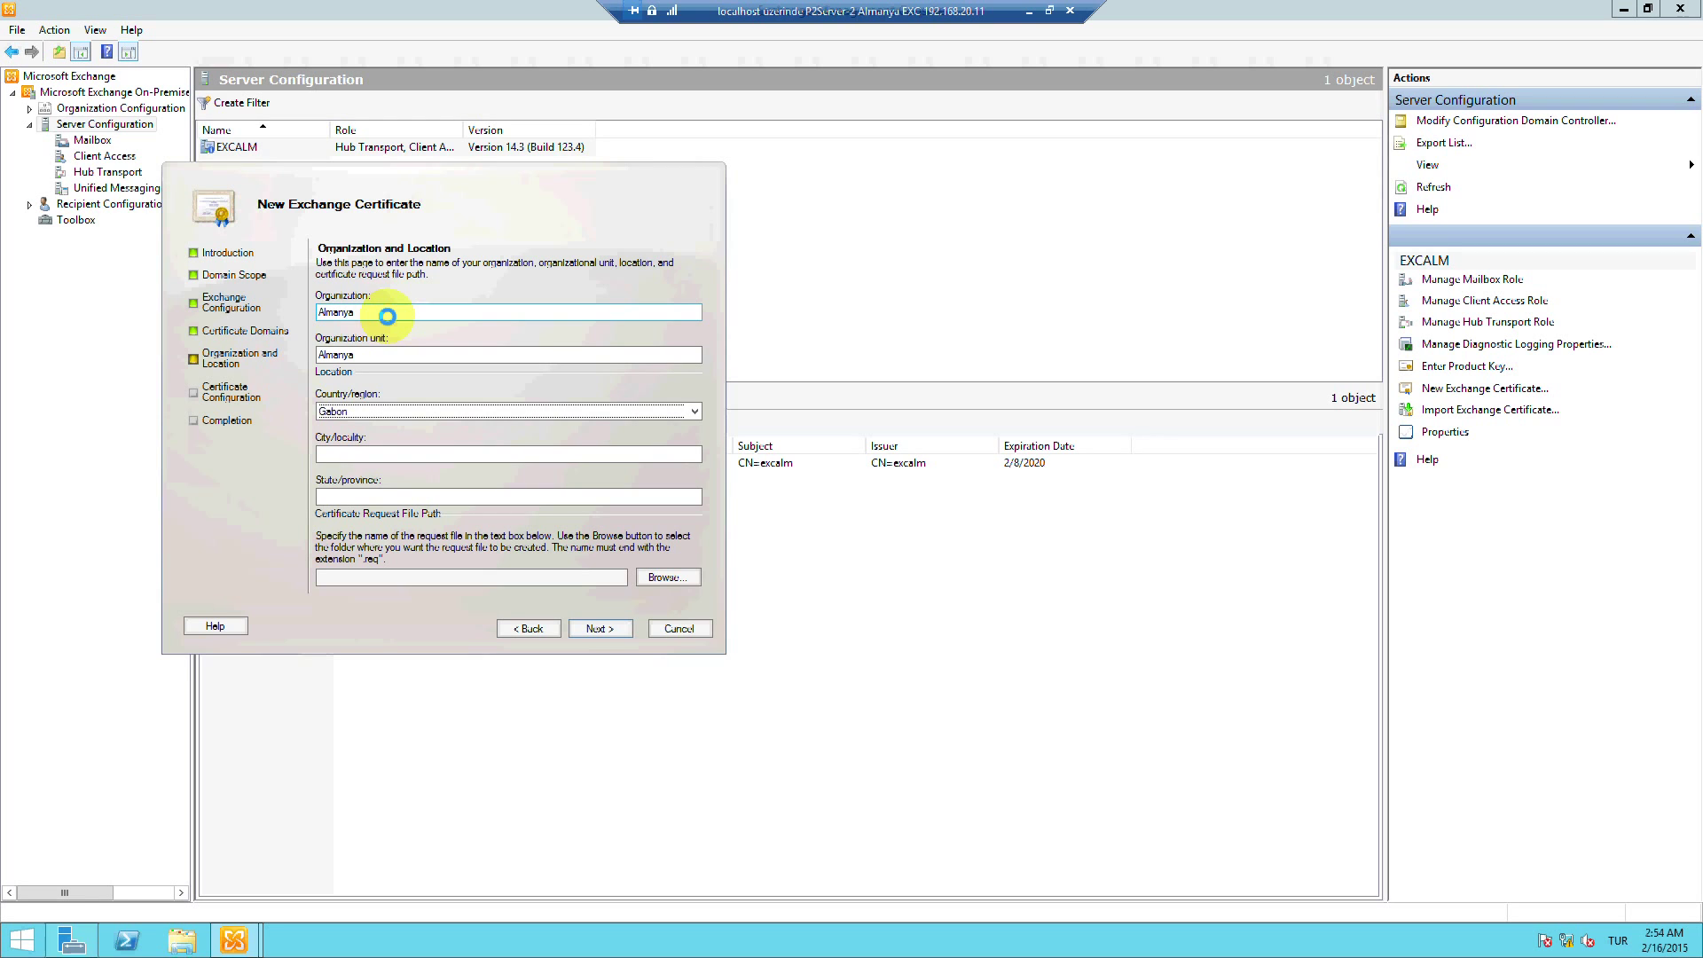
key(g)
click(487, 410)
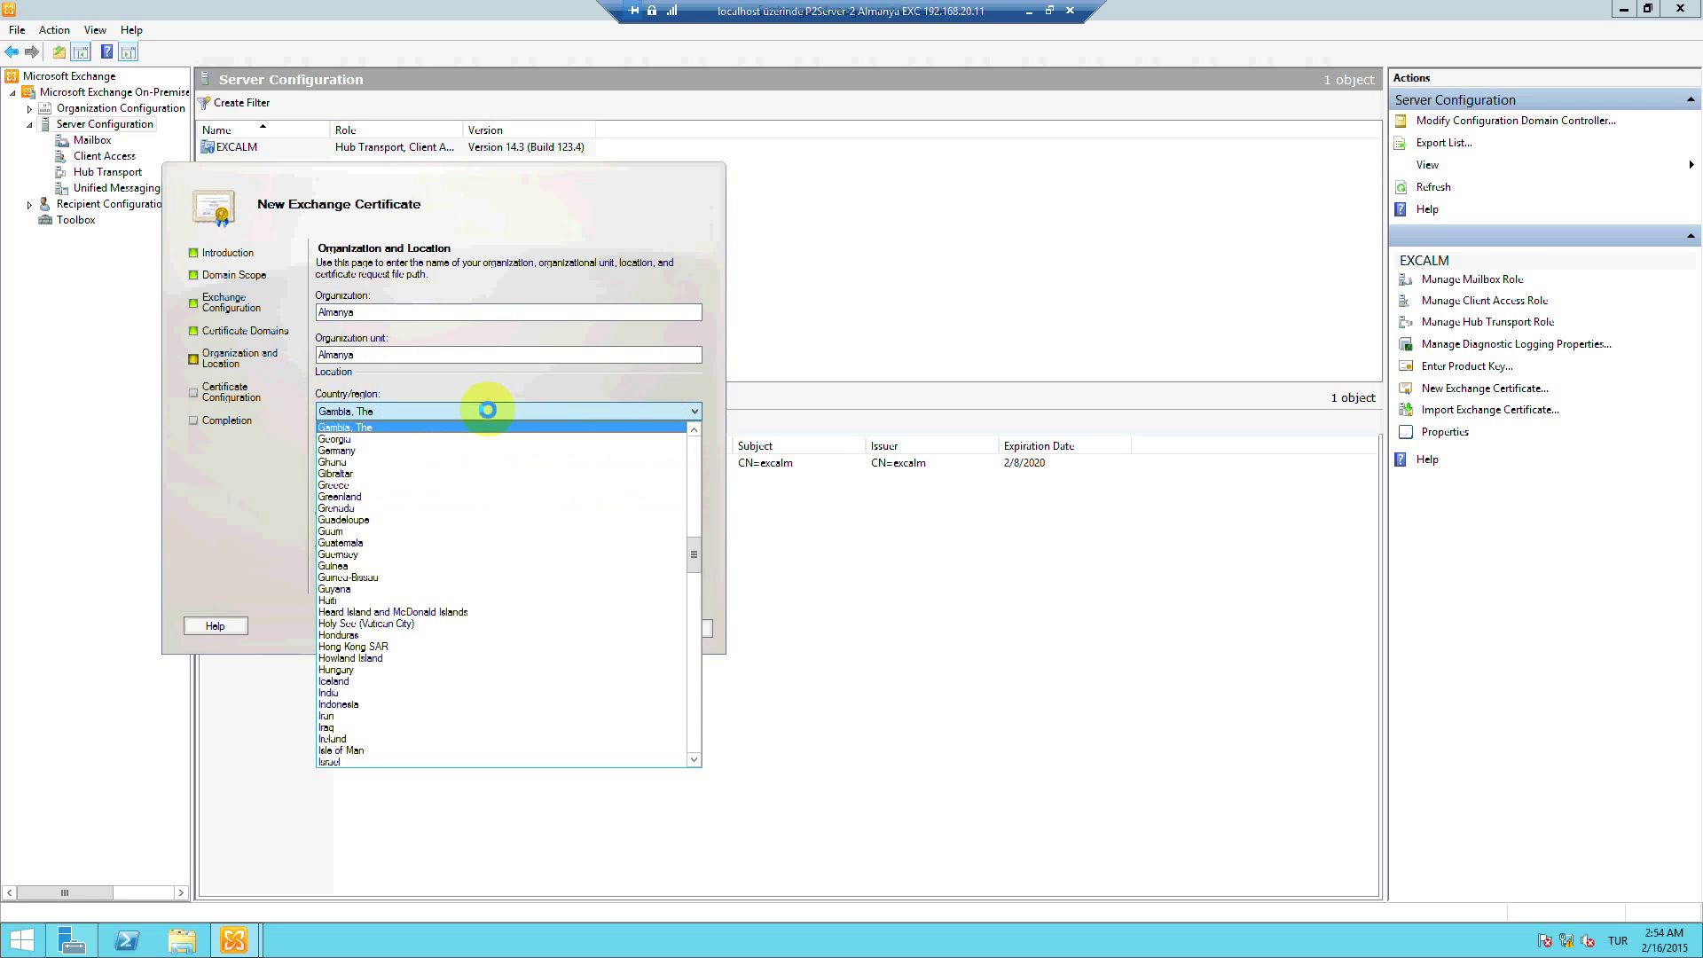
click(395, 450)
click(395, 452)
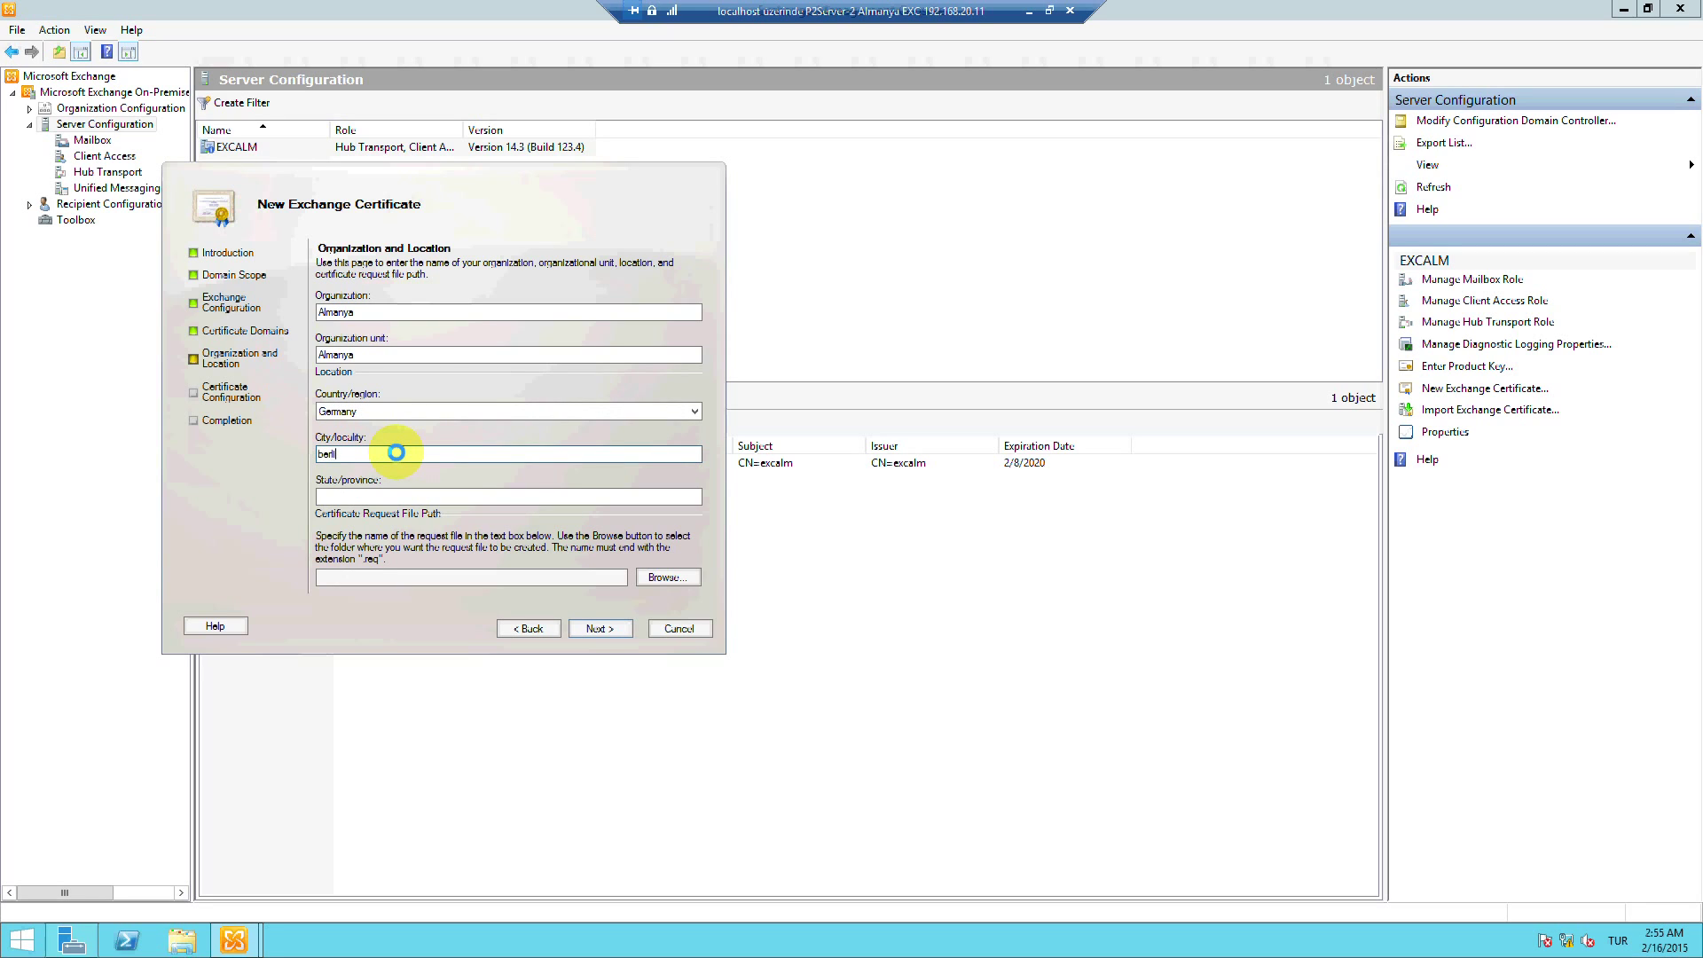
text(berlin)
click(396, 497)
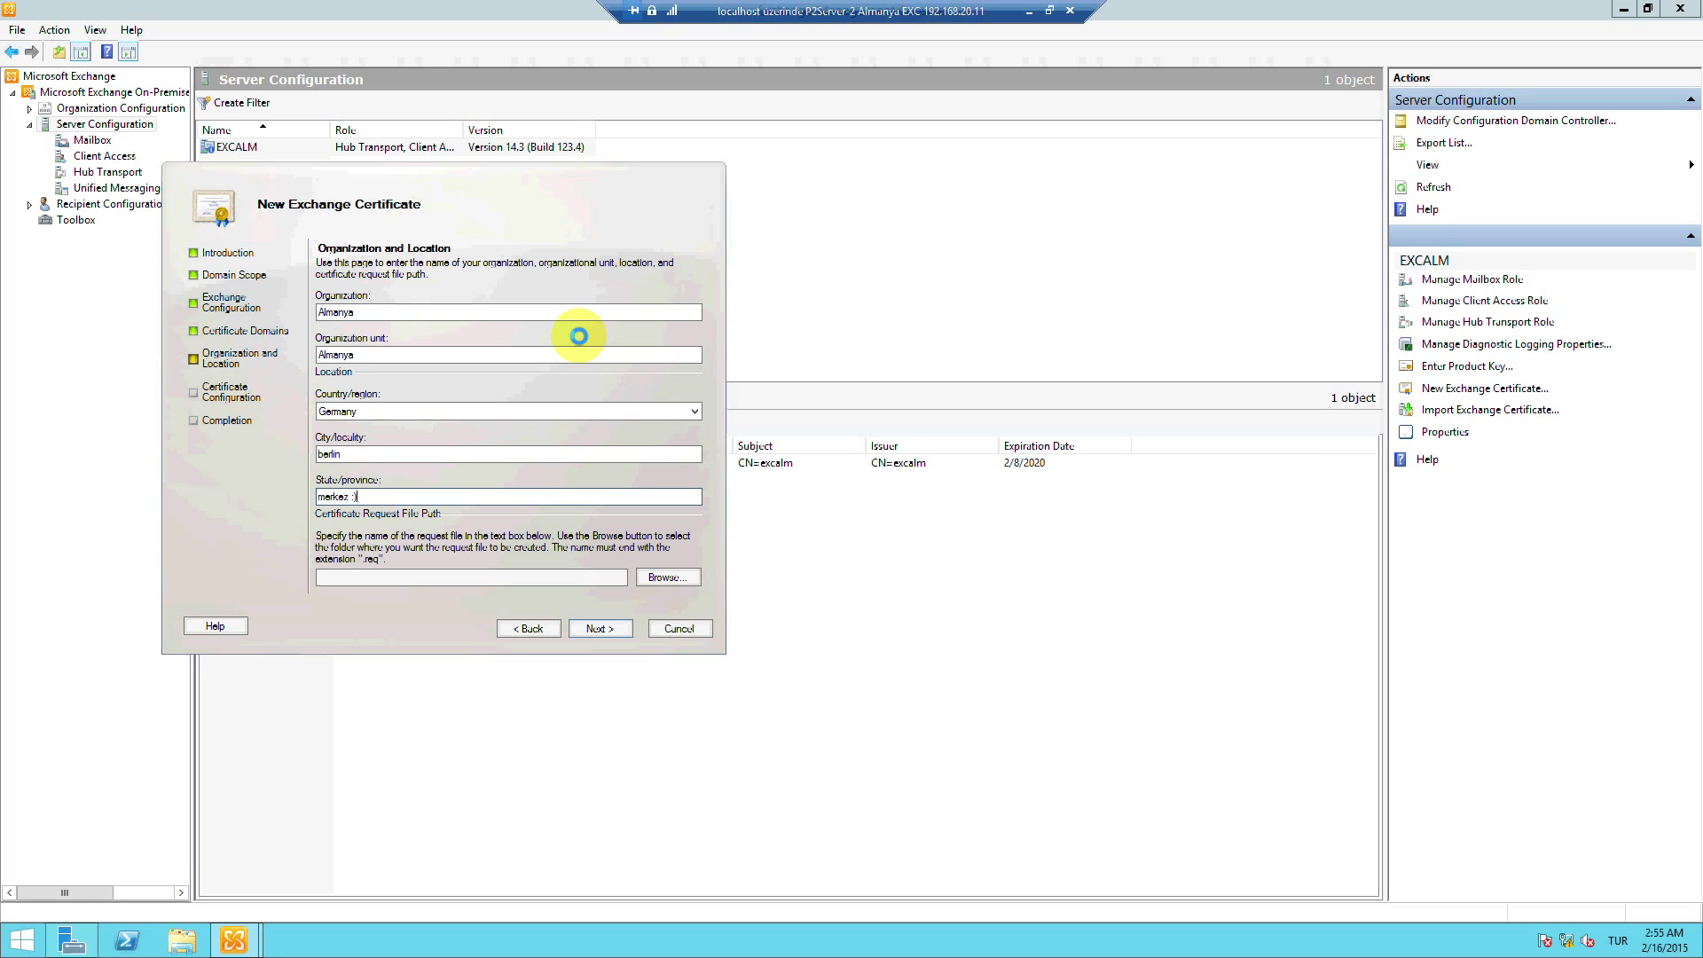
Set the certificate request file path to talepbelgesi.req on the Desktop
click(666, 576)
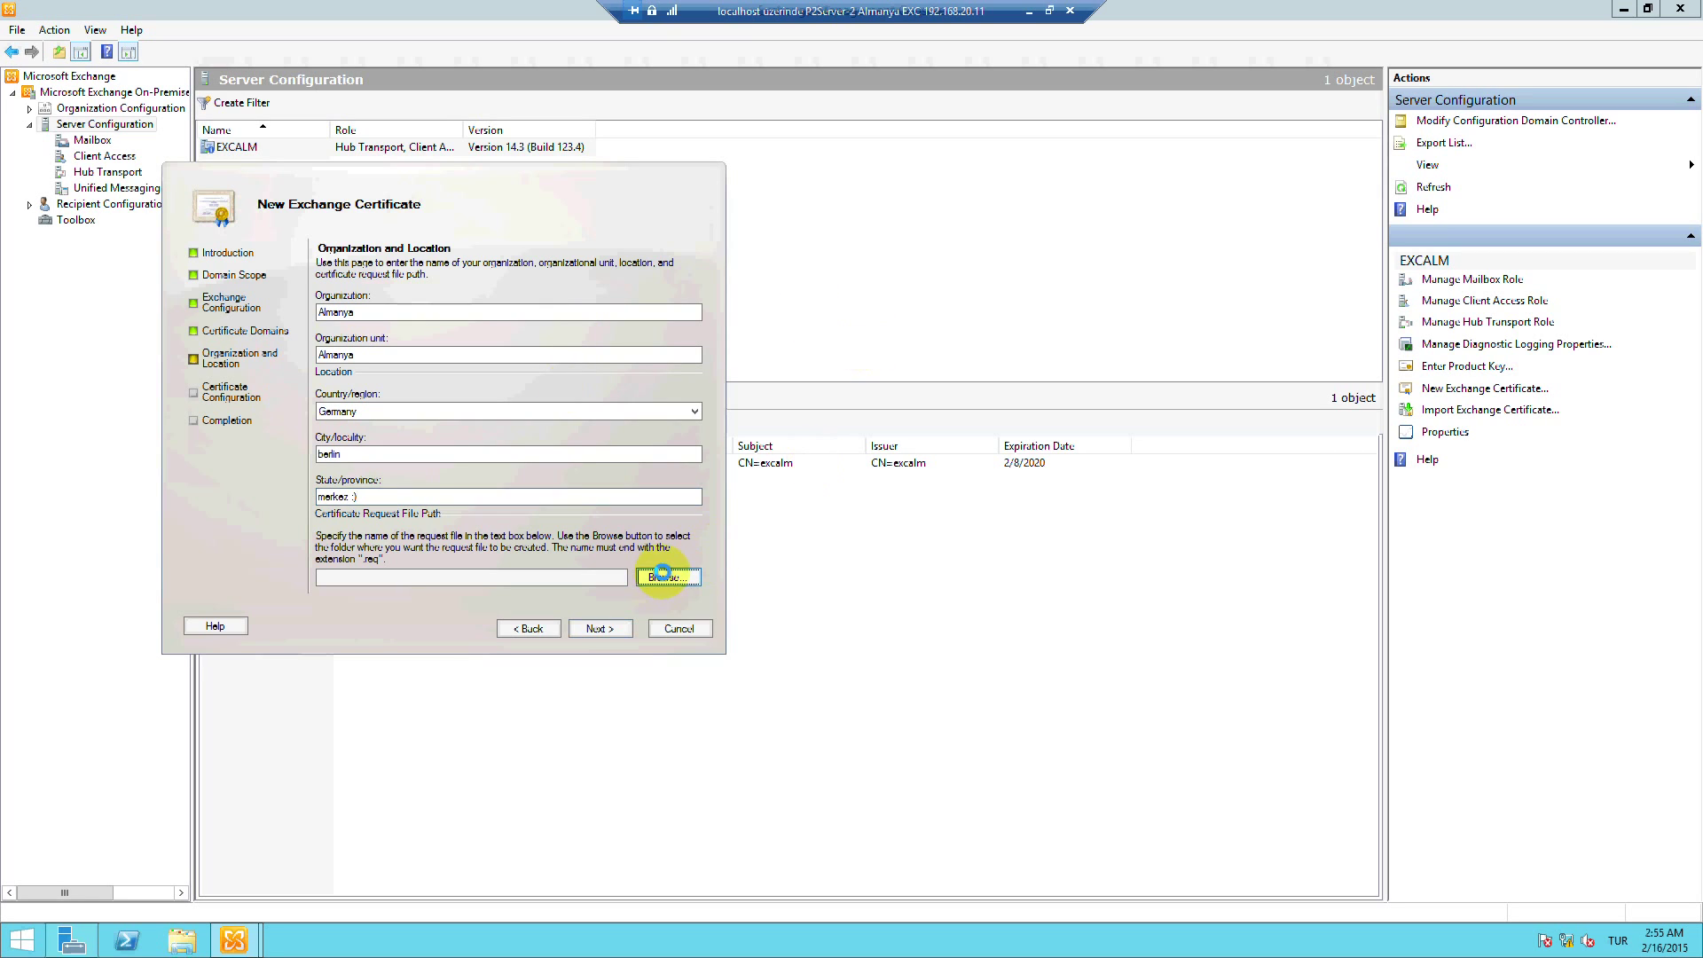
click(232, 285)
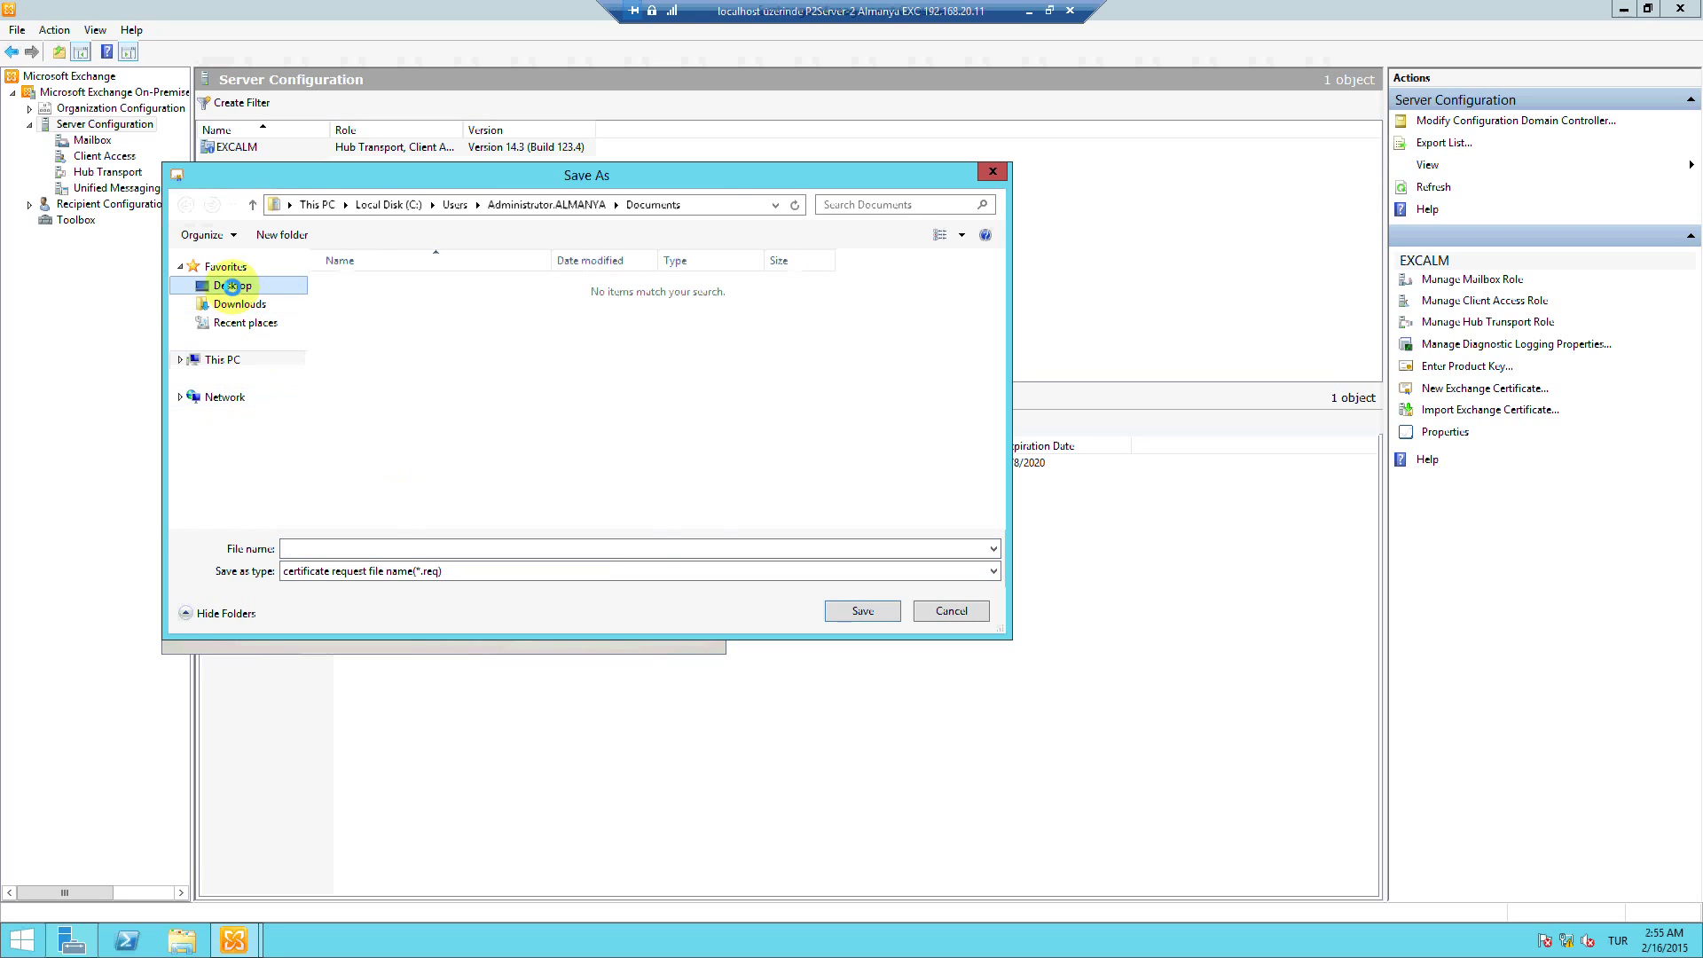
click(321, 547)
text(talepbelgesi)
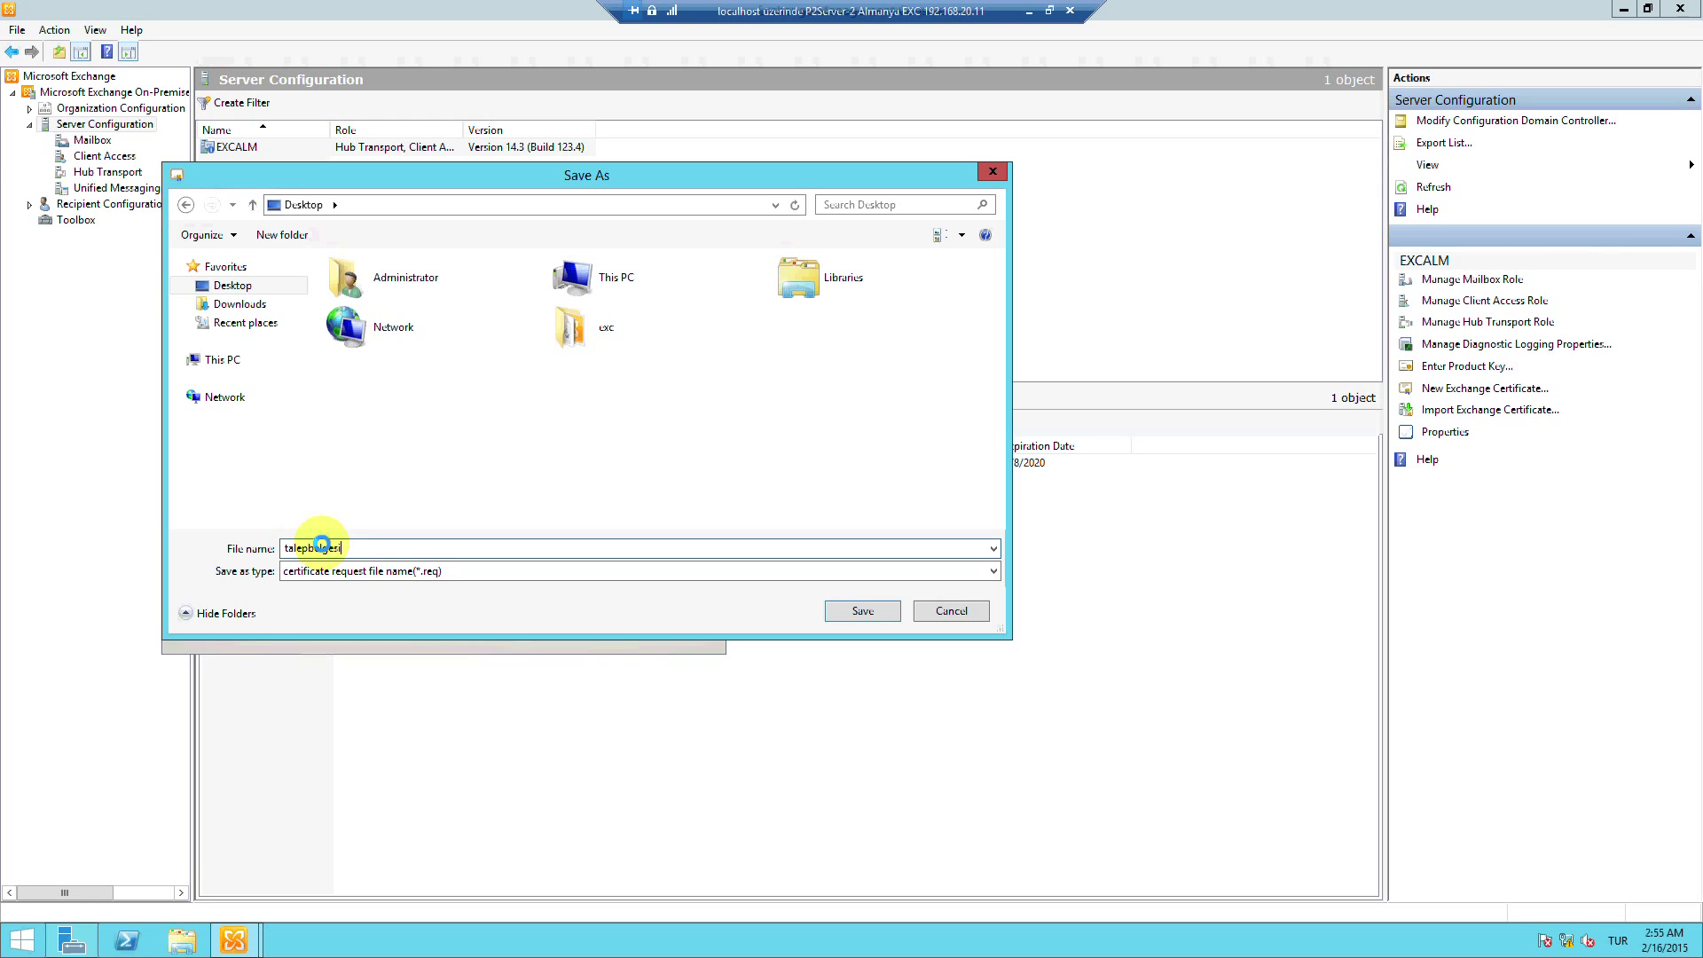
click(855, 612)
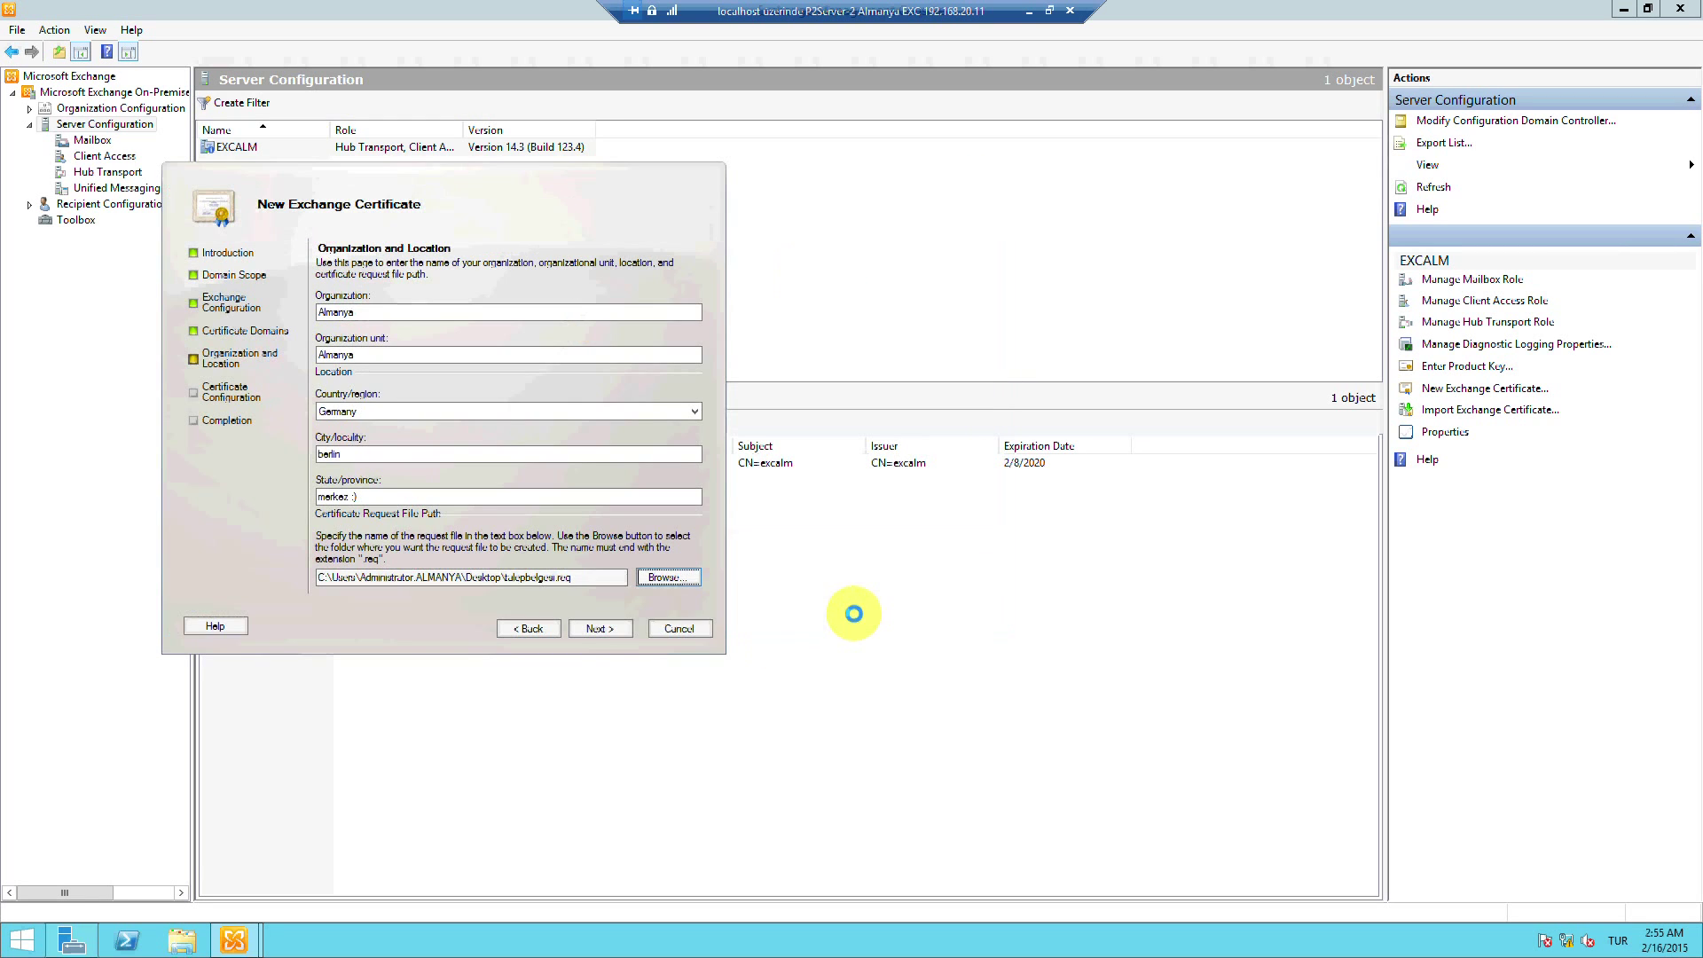
Generate the certificate request, finish the wizard, and widen the Status column with the "owa için" entry selected
click(611, 629)
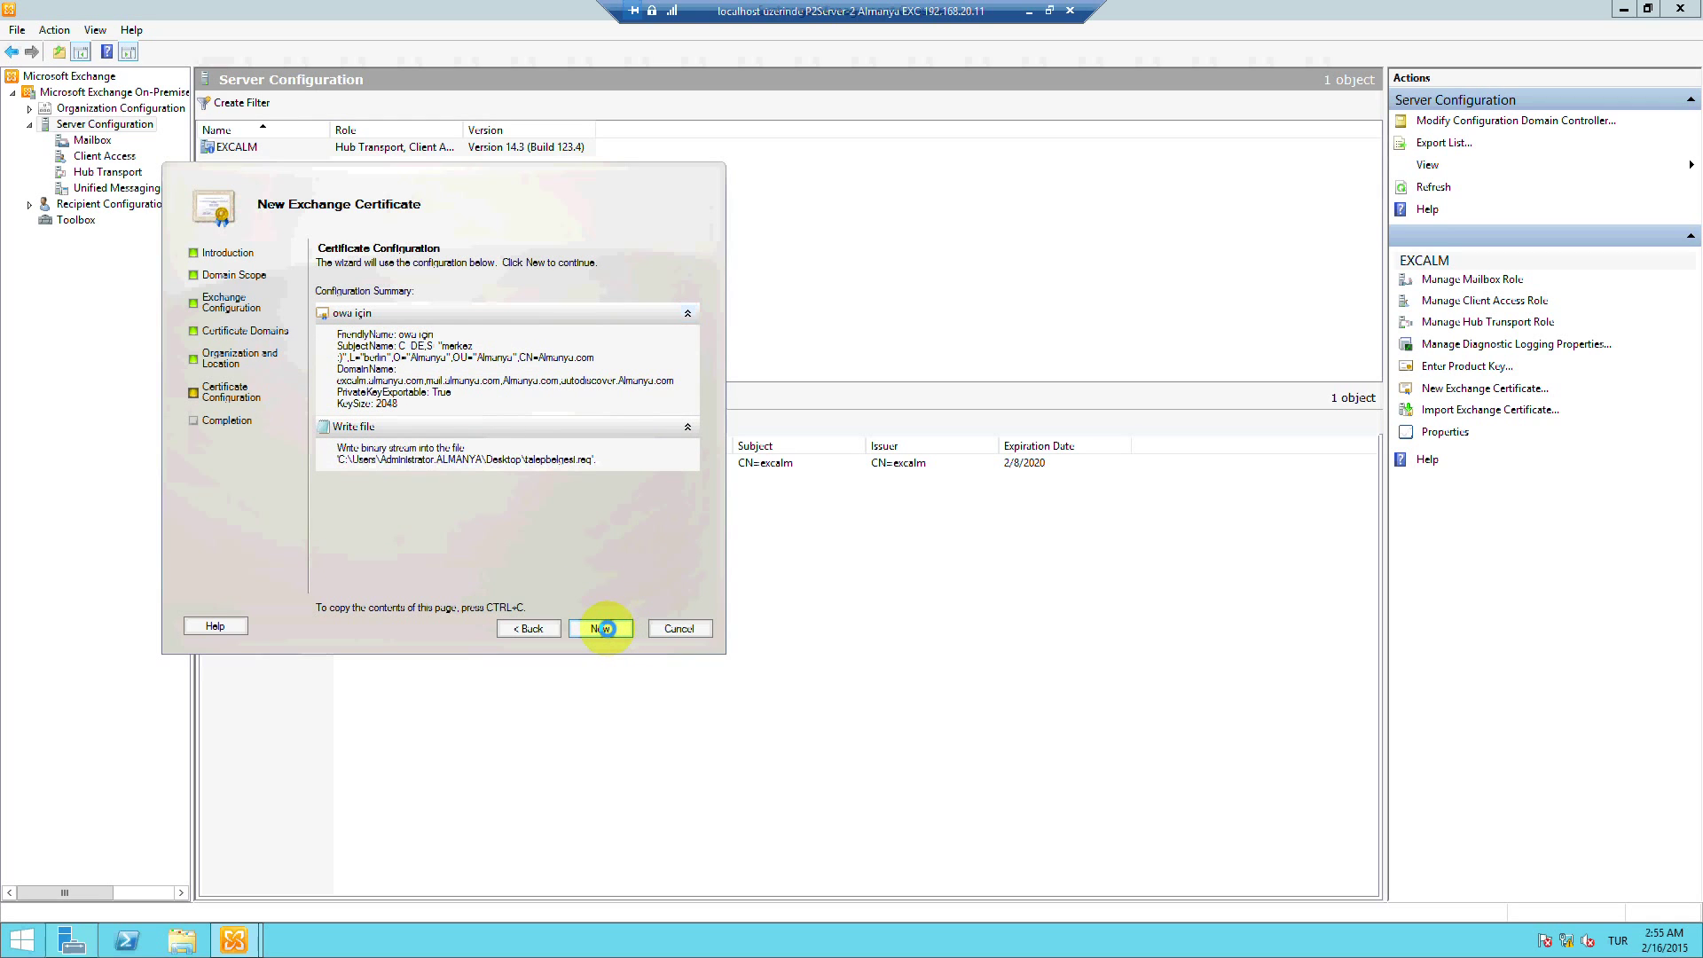
click(607, 627)
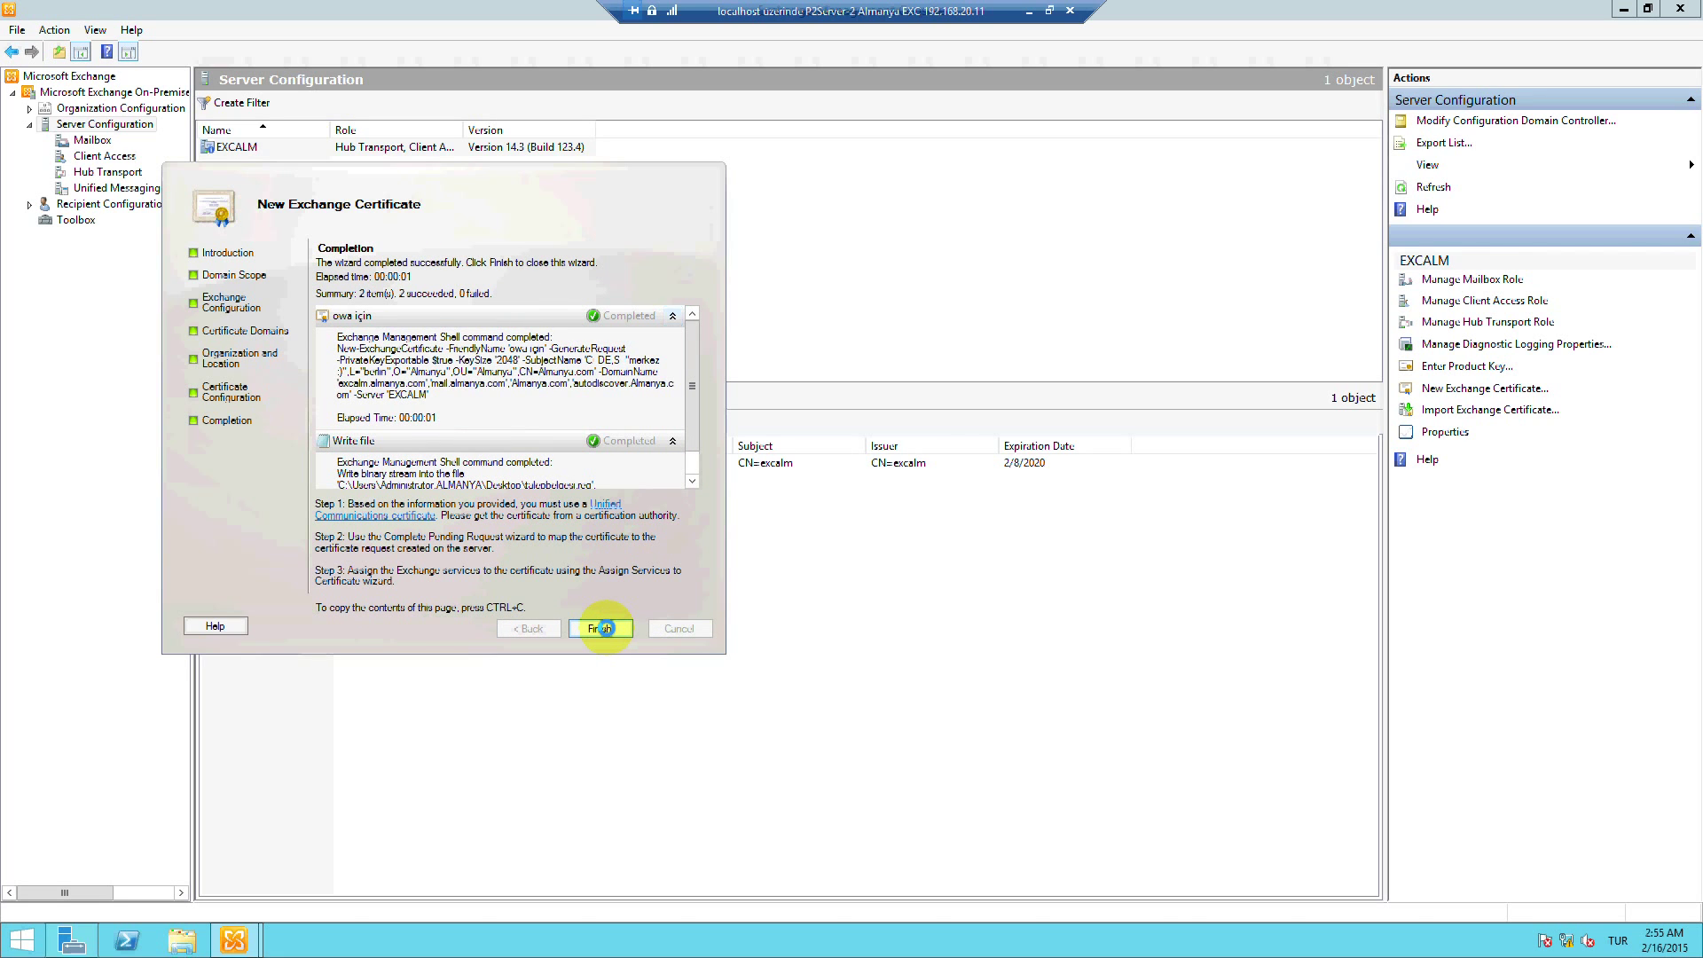
click(600, 627)
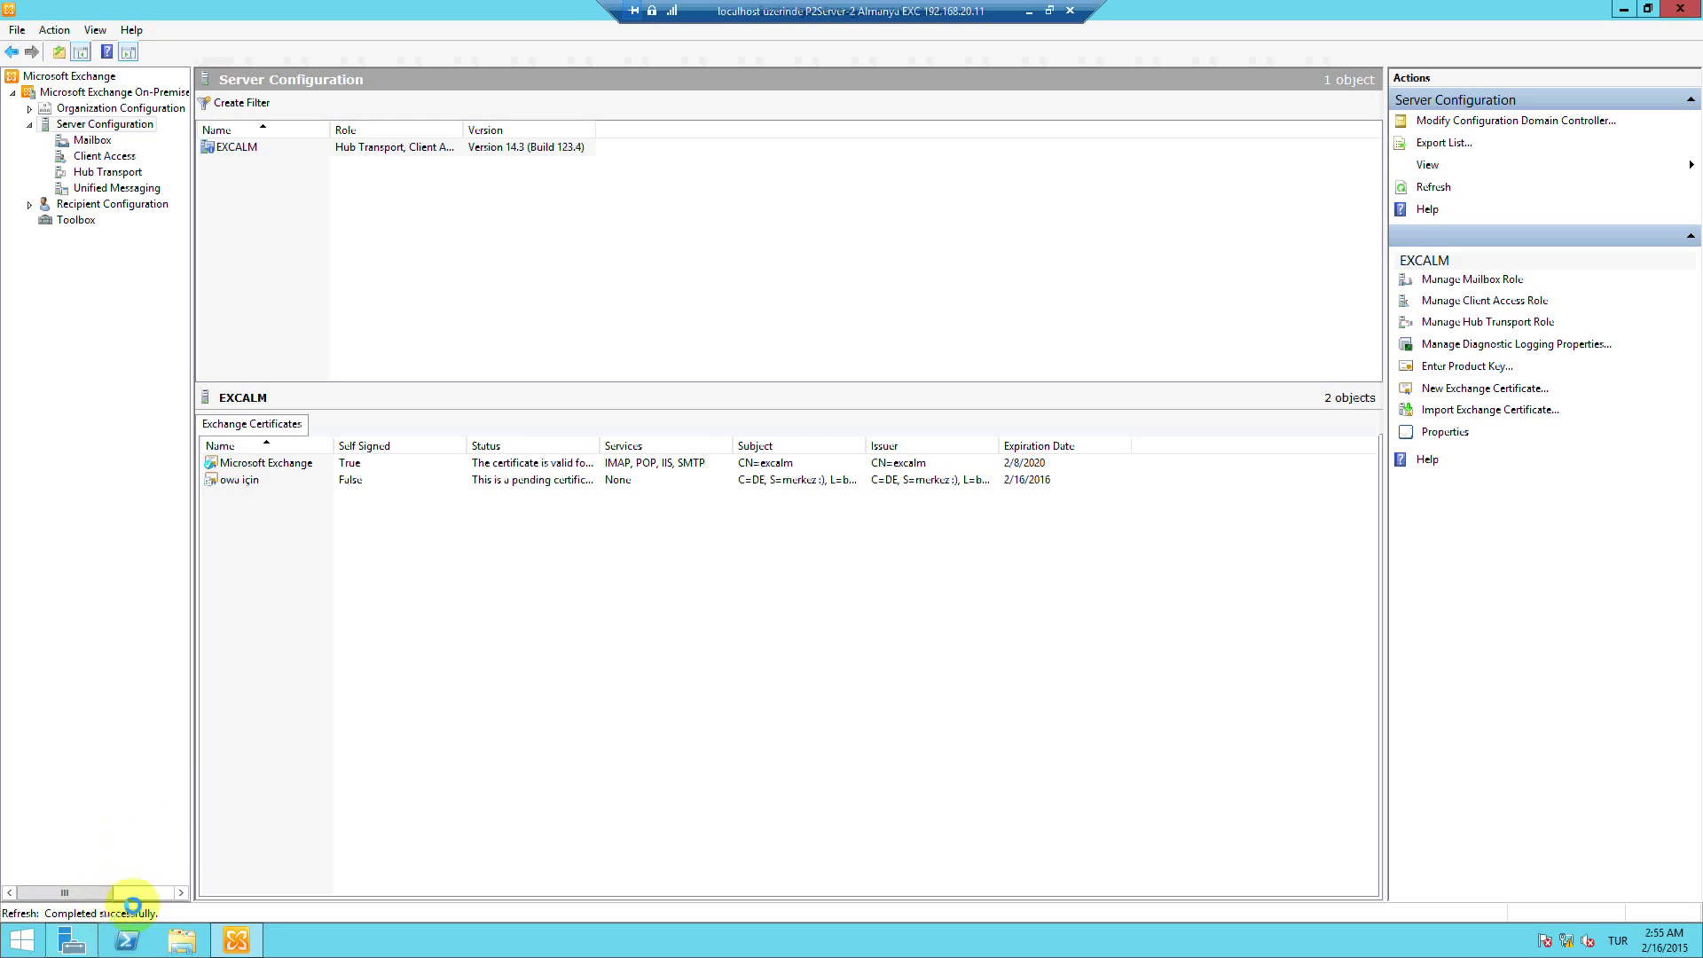
click(282, 477)
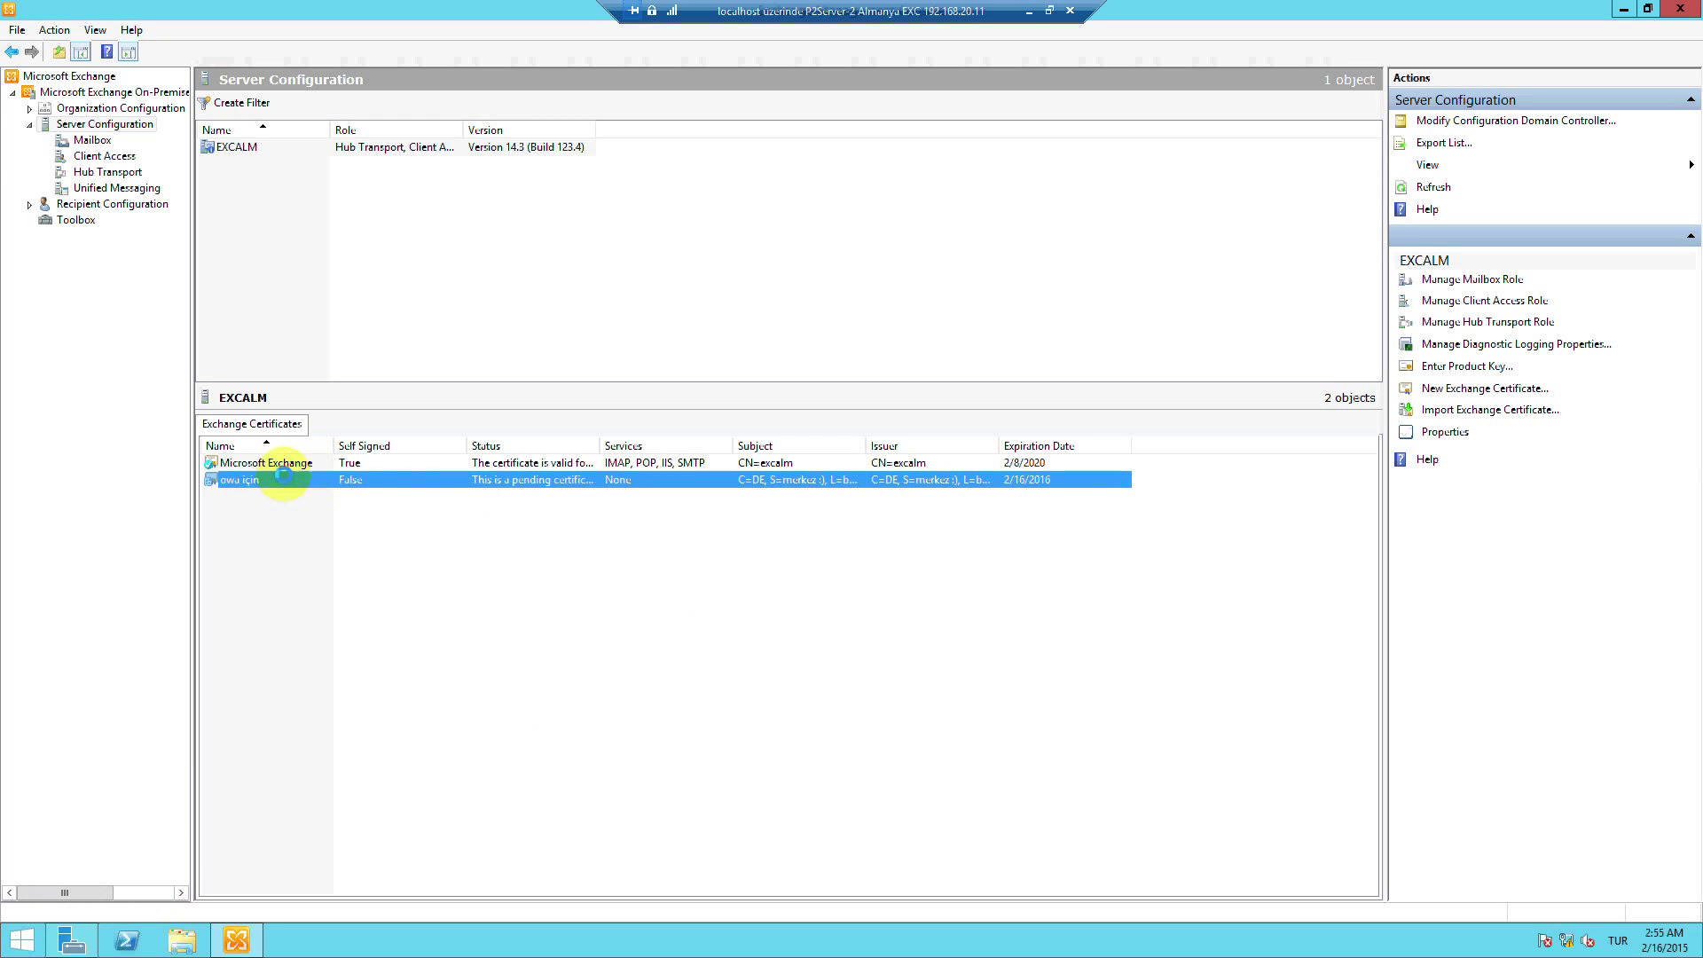
drag(599, 446, 800, 444)
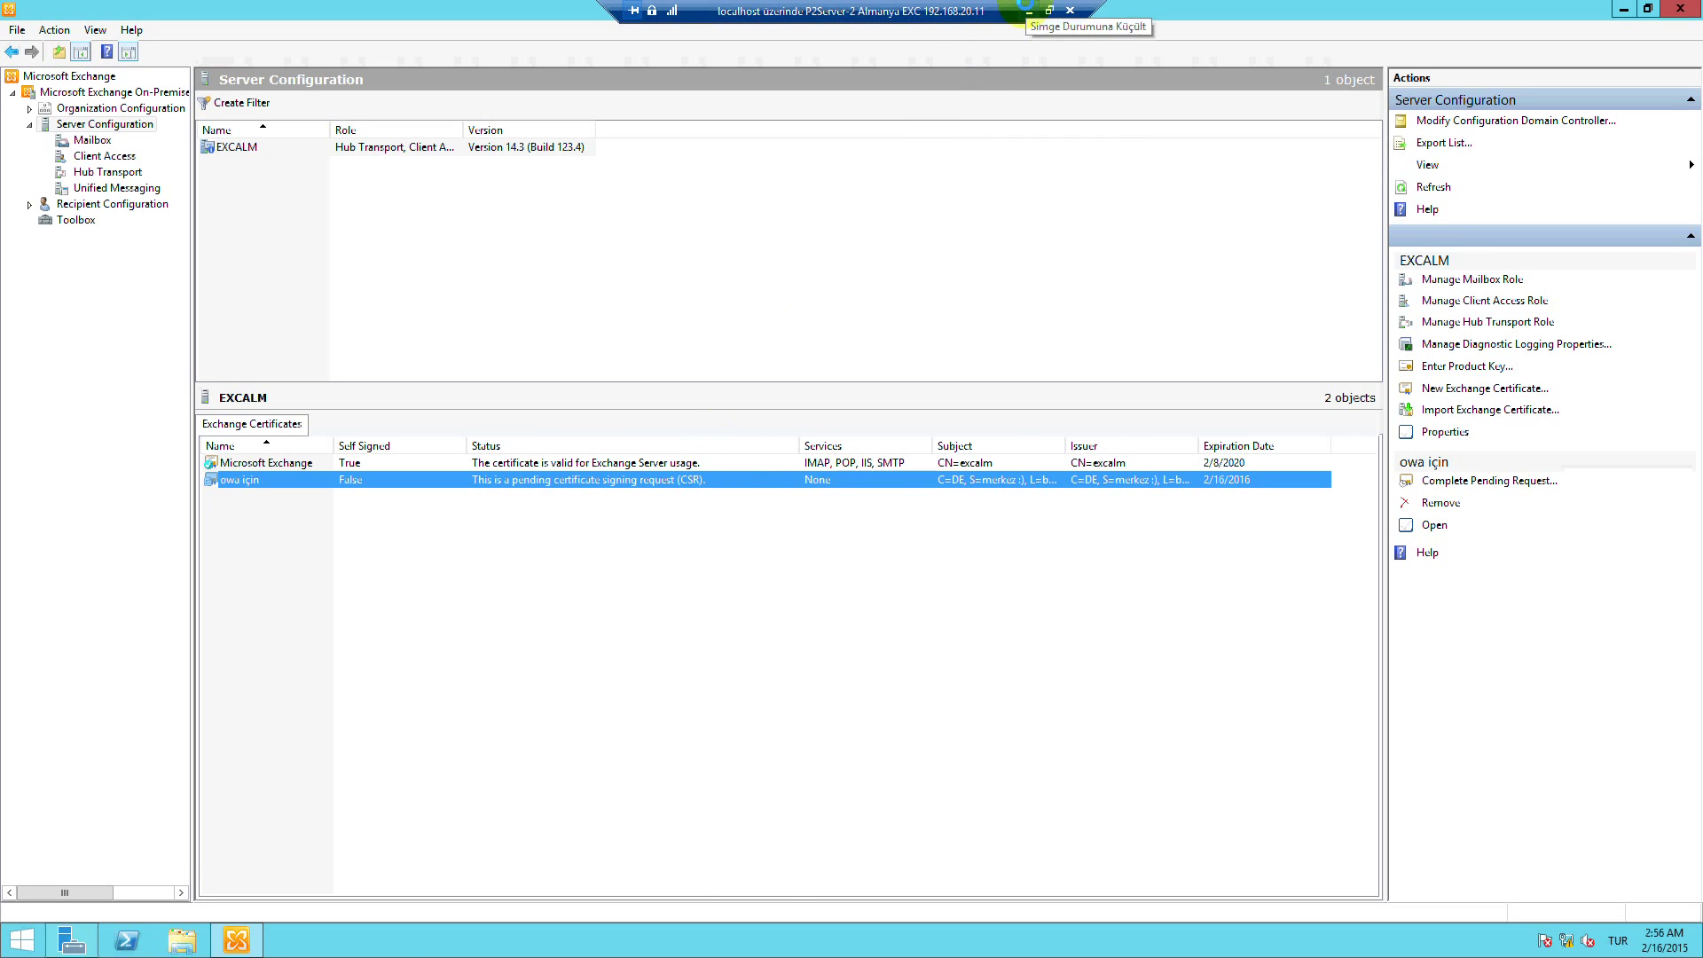
Switch to the Notepad notes and add the line "3- oluşturduğumuz bu sertifika talep belgesini verip sertifikamızı üretip alıyoruz."
click(1027, 11)
click(457, 938)
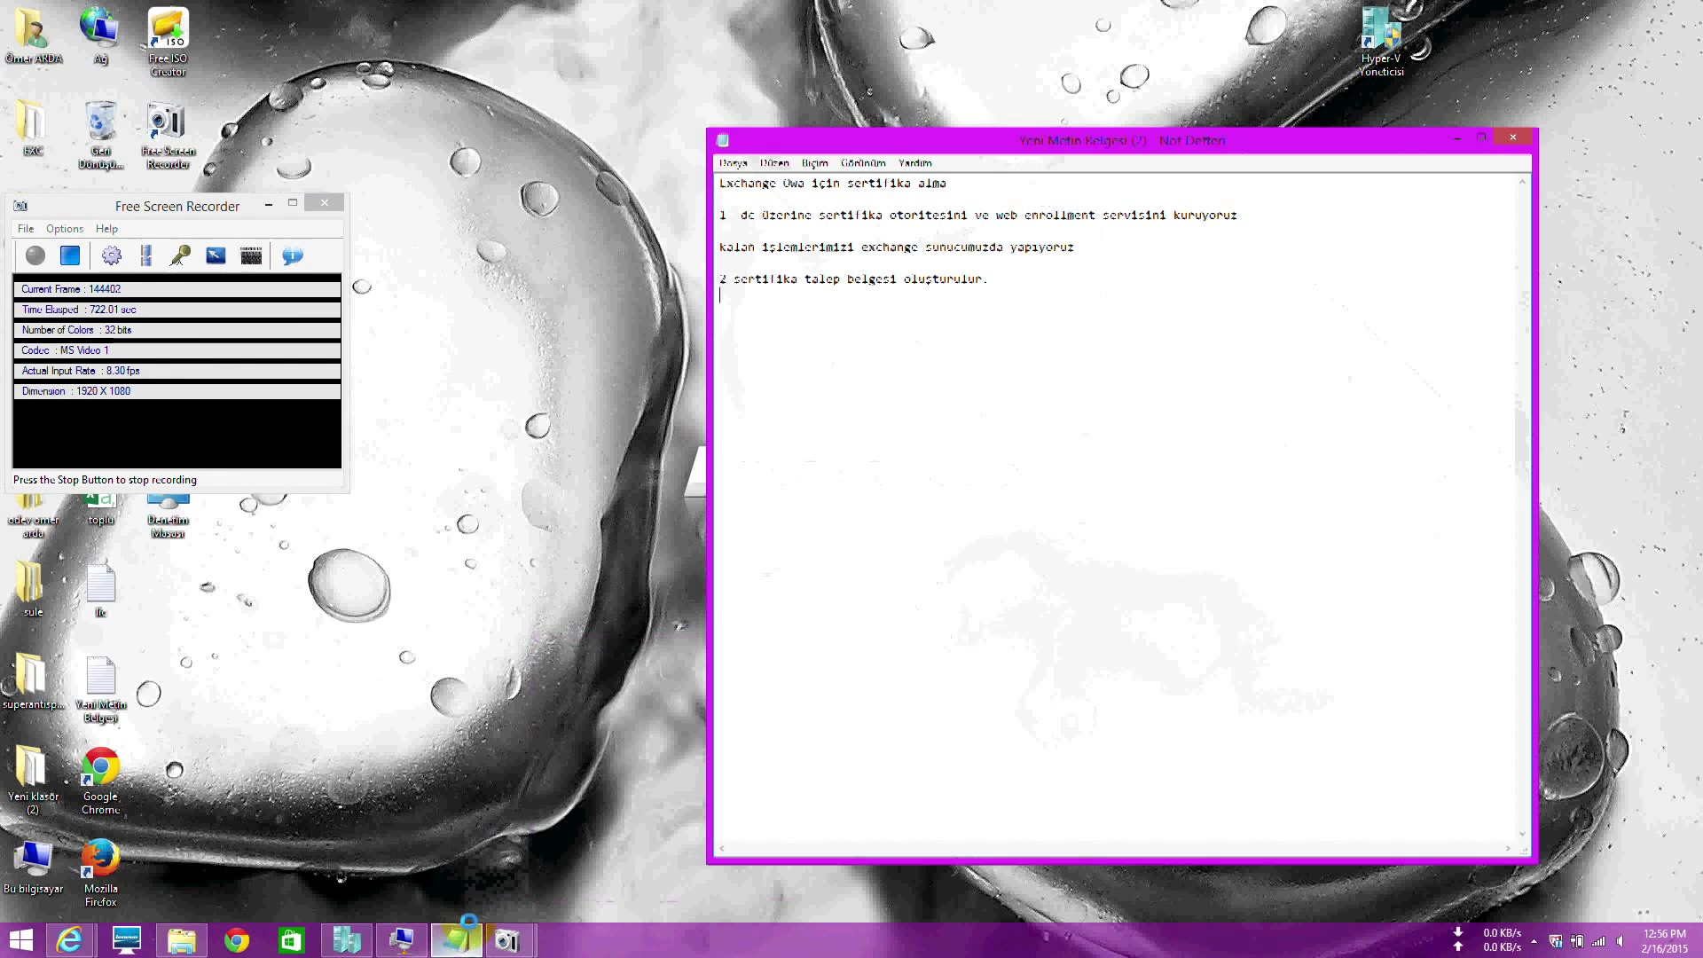
text(3)
text(- serti)
key(BackSpace)
key(BackSpace)
key(BackSpace)
key(BackSpace)
key(BackSpace)
text(olu)
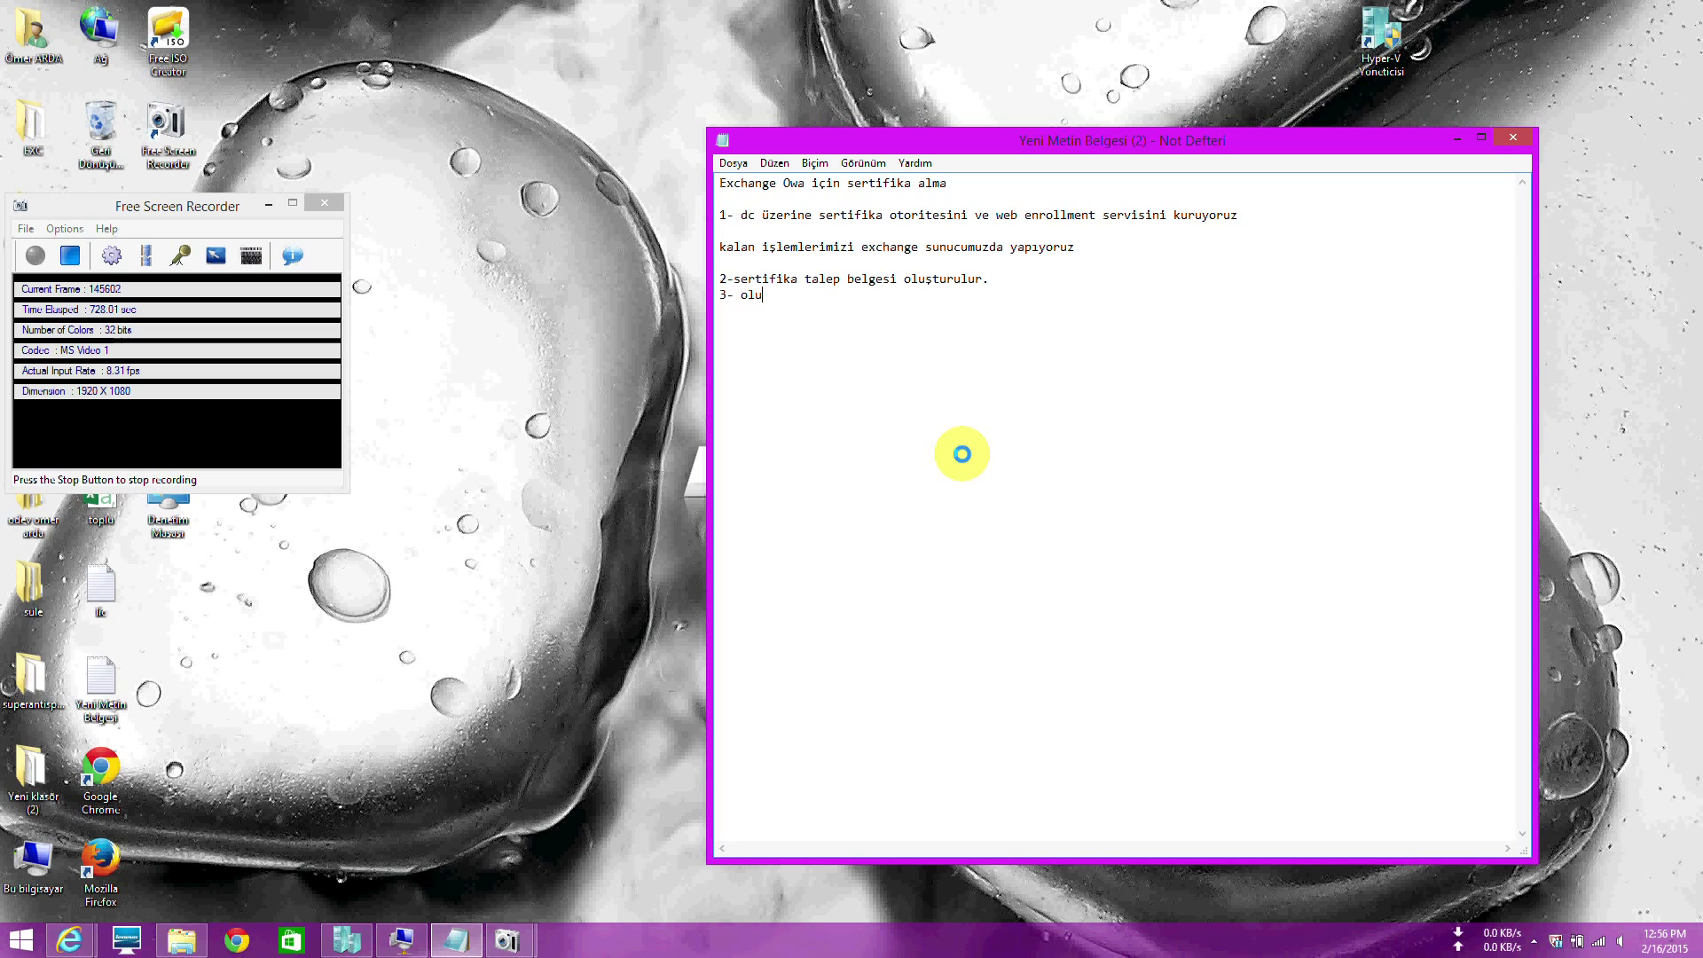
text(şturduğu)
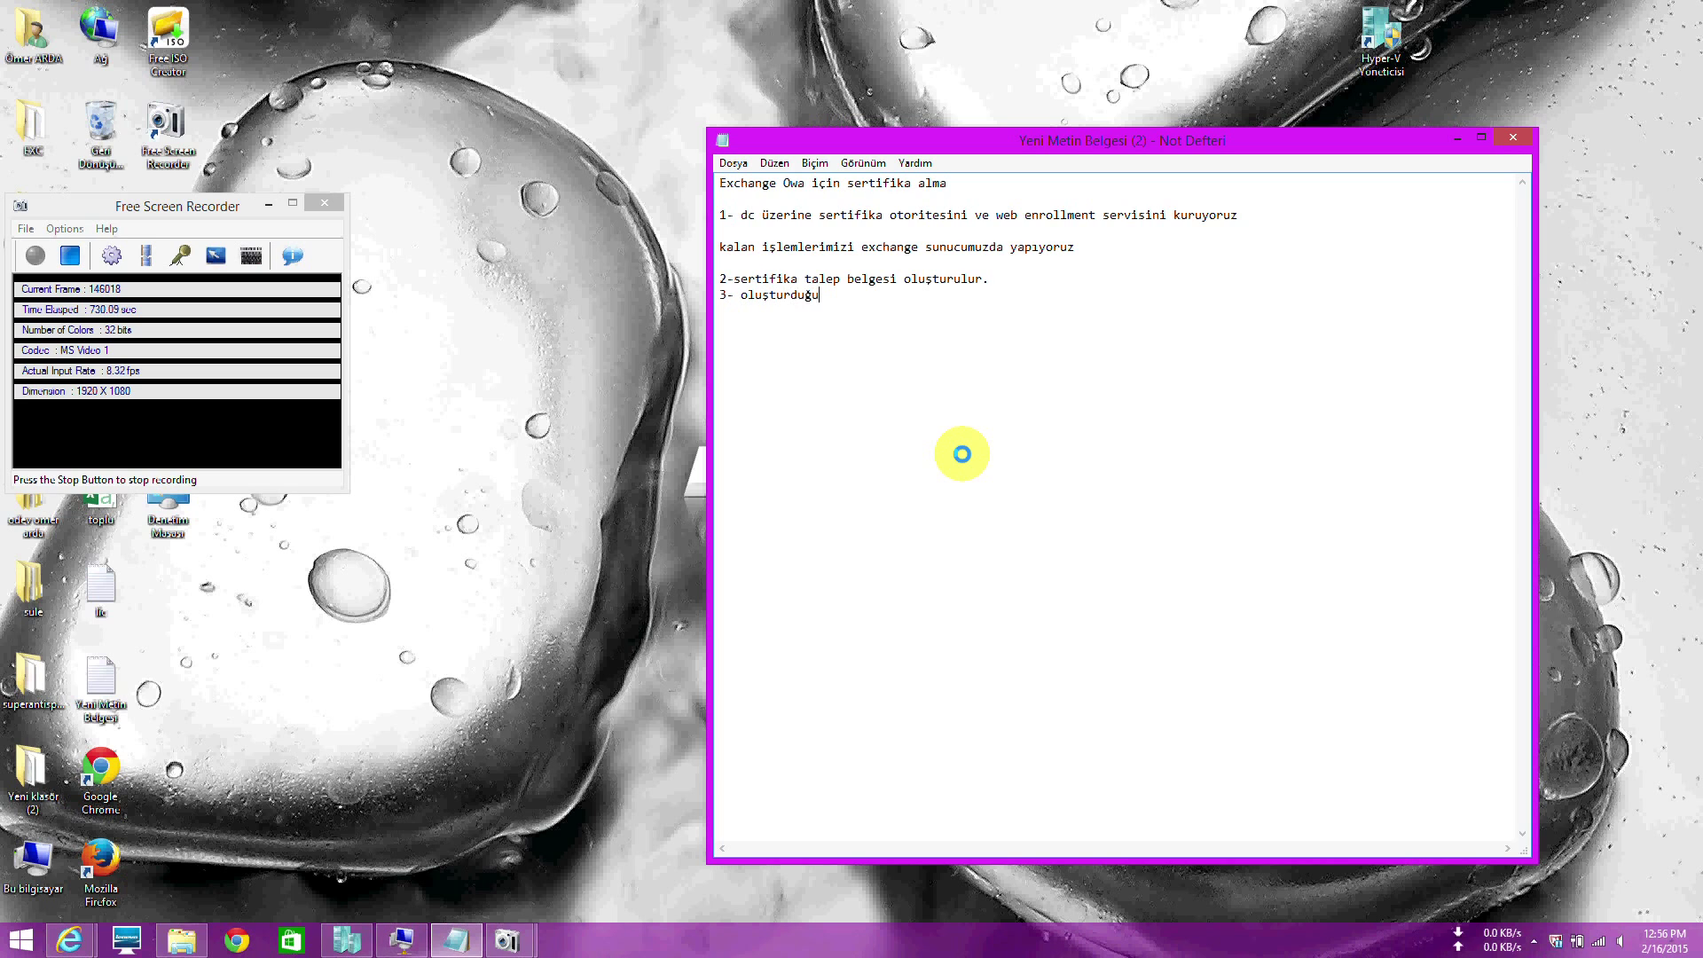
text(muz bu sertifika tal)
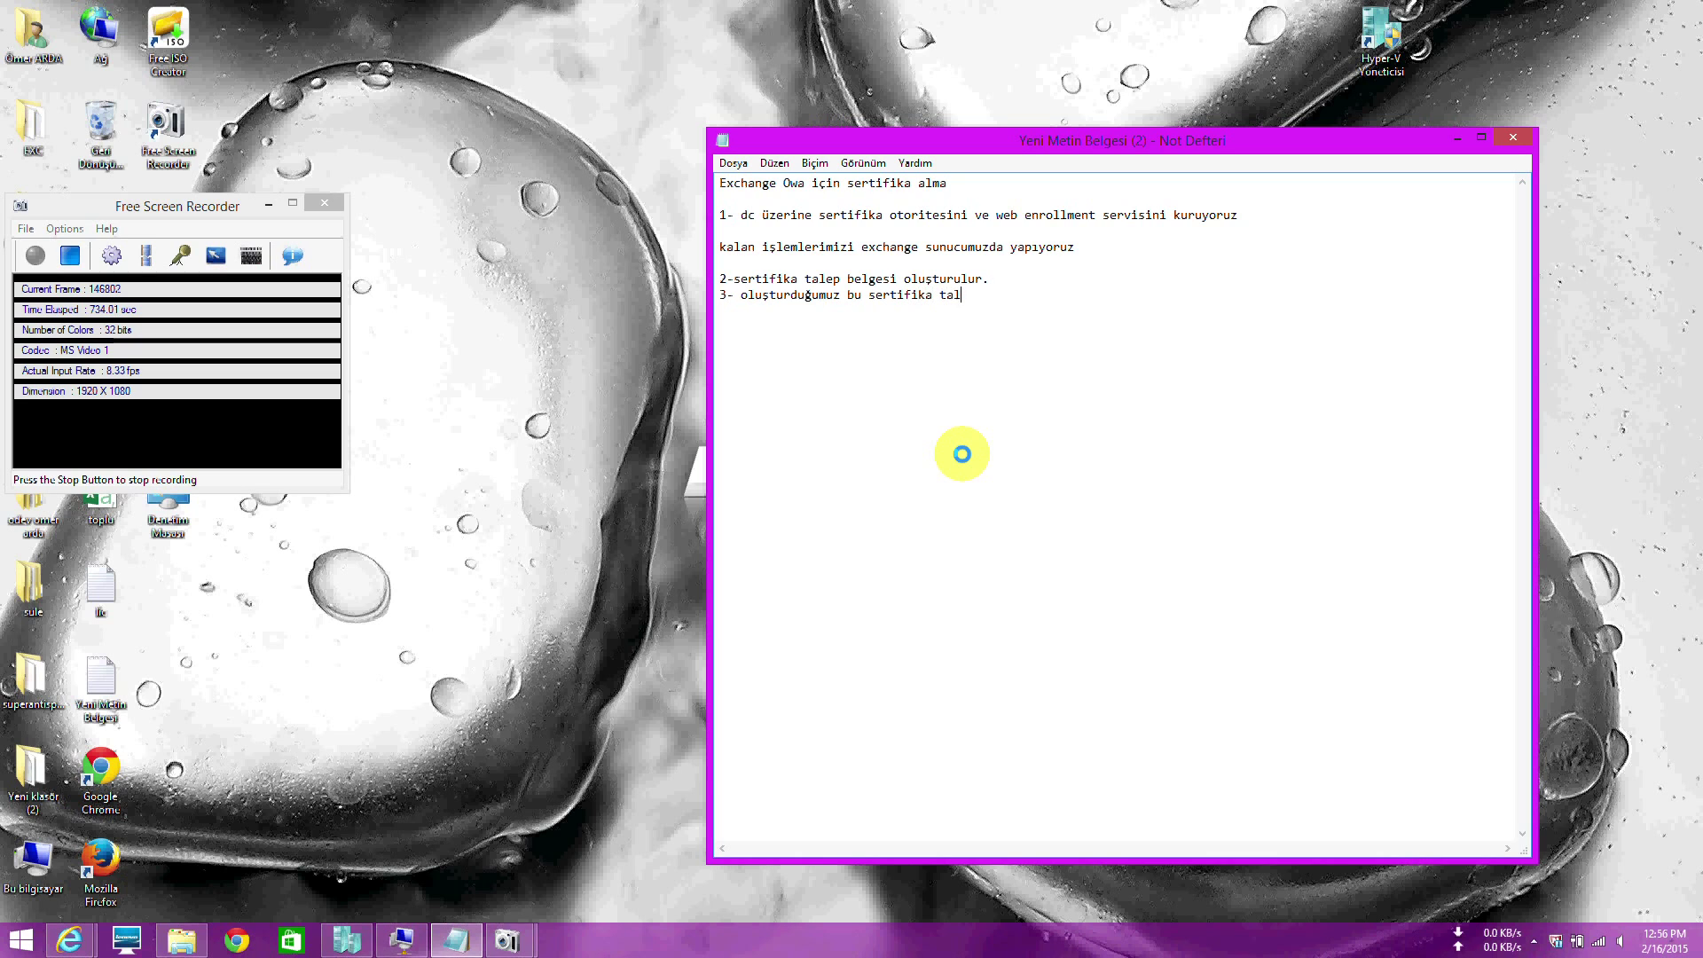
text(ep belgesini verip sertifik)
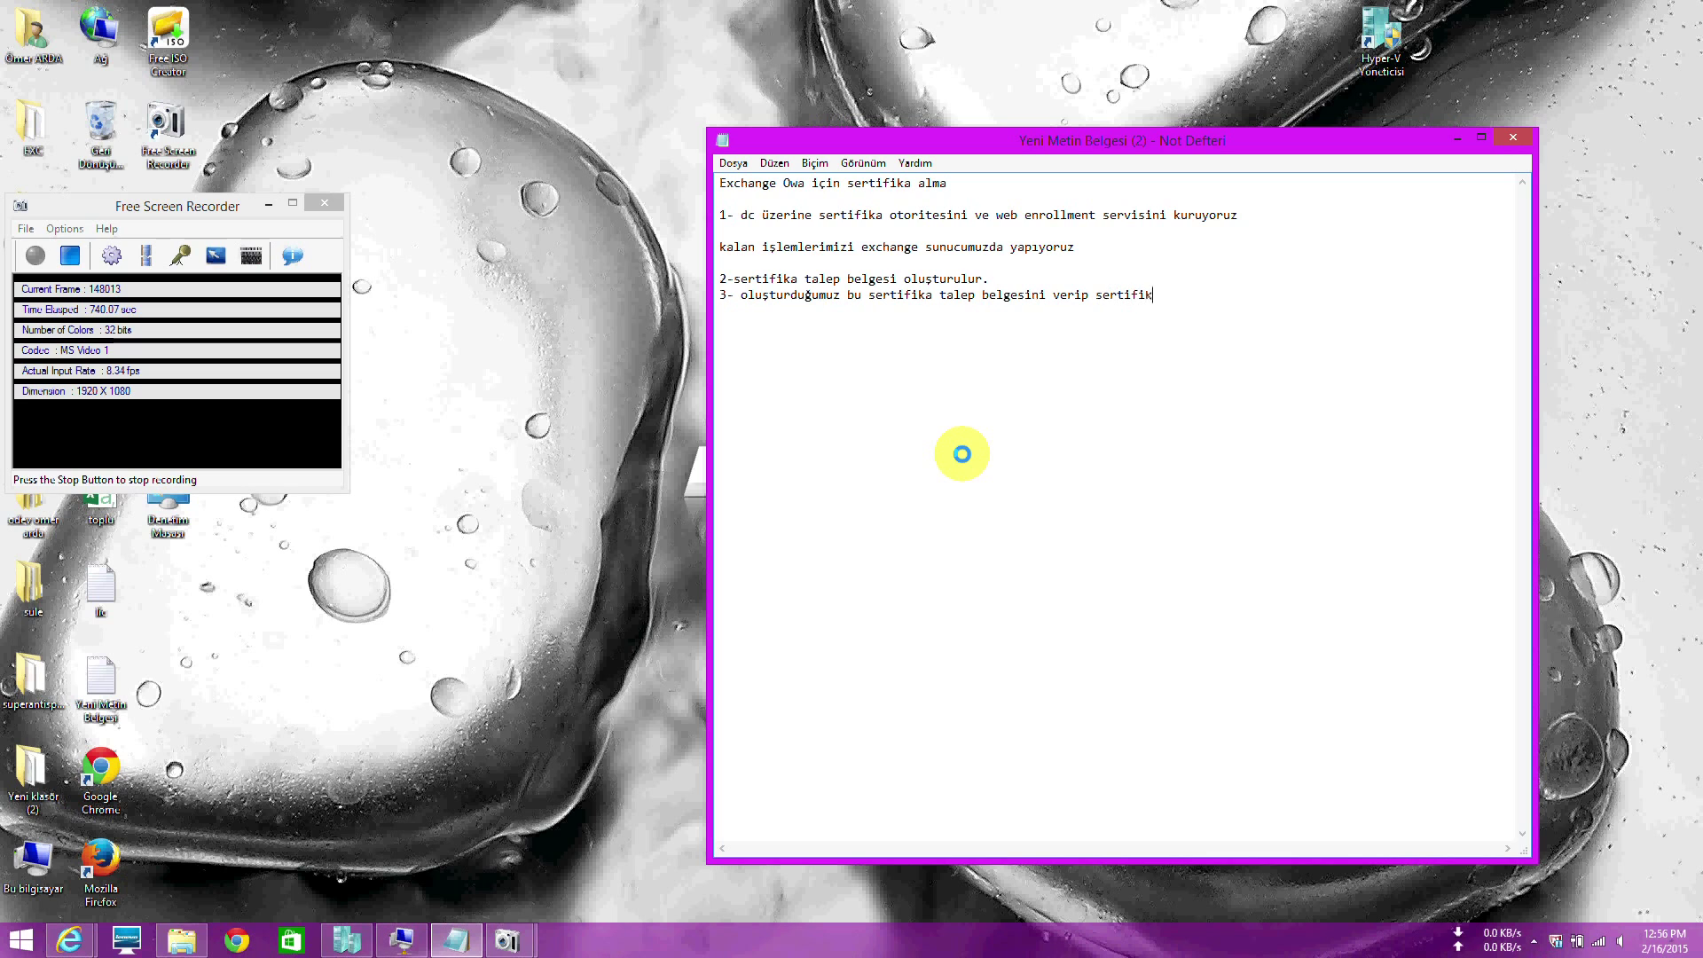
text(amızı alıyoruz)
key(BackSpace)
key(BackSpace)
key(BackSpace)
key(BackSpace)
key(BackSpace)
key(BackSpace)
key(BackSpace)
key(BackSpace)
text(üreti)
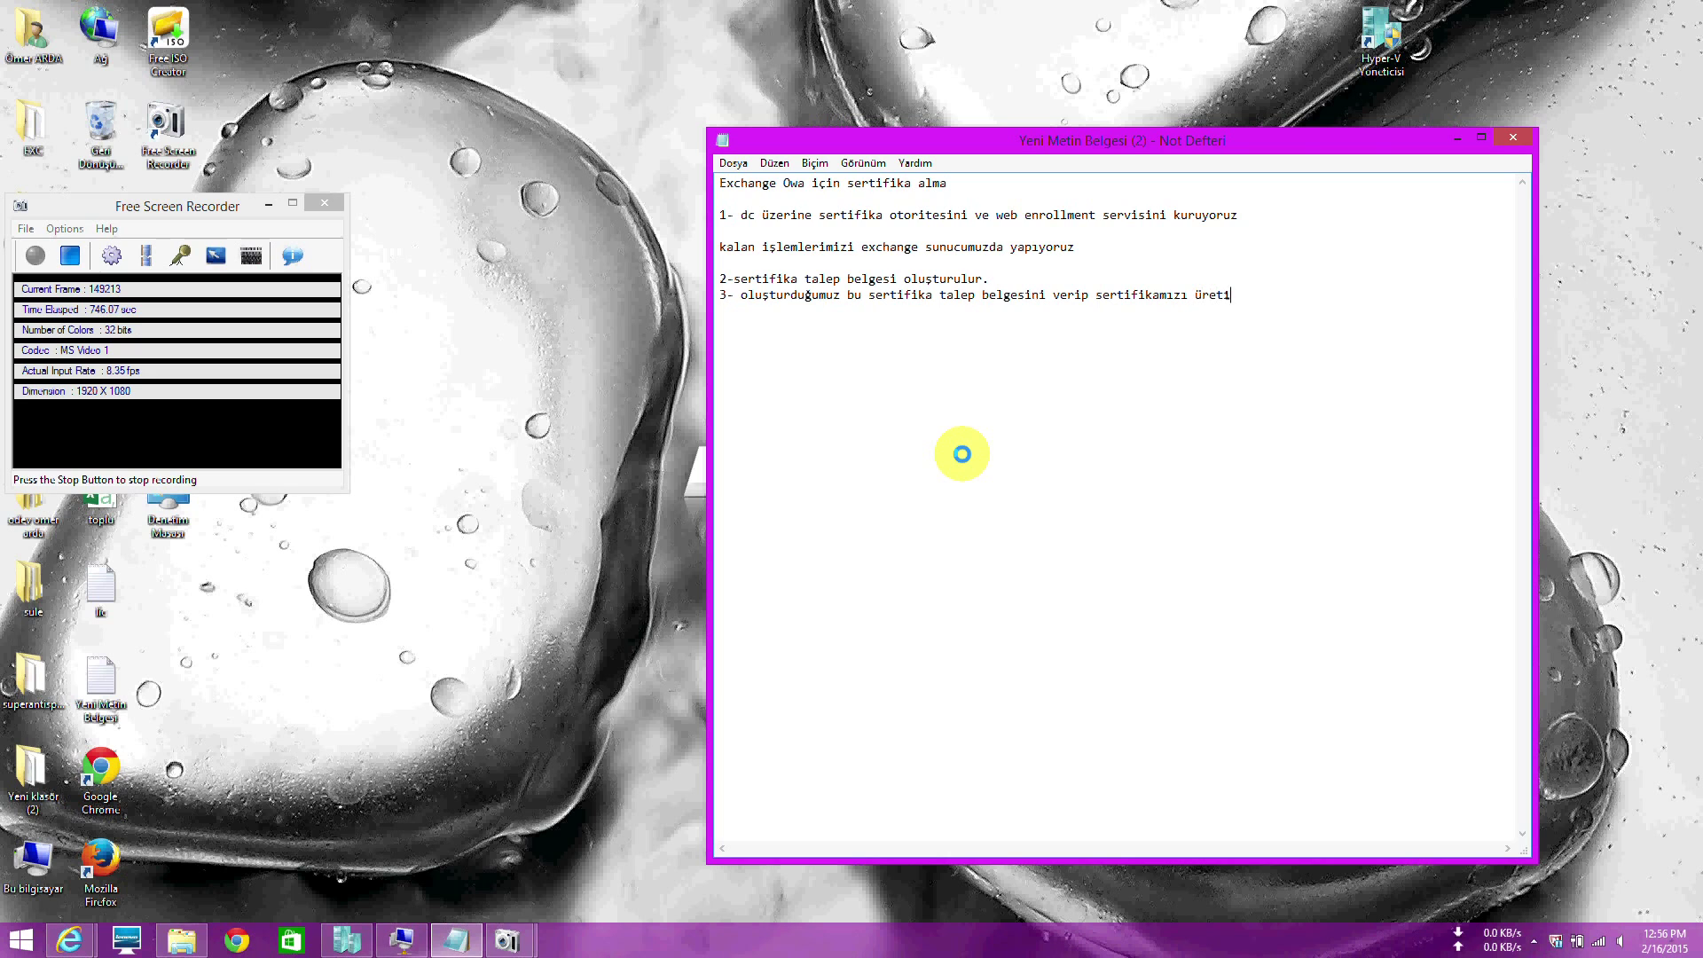
text(p alıyoruz.)
key(Return)
Minimize the notes, return to the P2Server-2 Almanya EXC remote session, and open Internet Explorer
click(1452, 137)
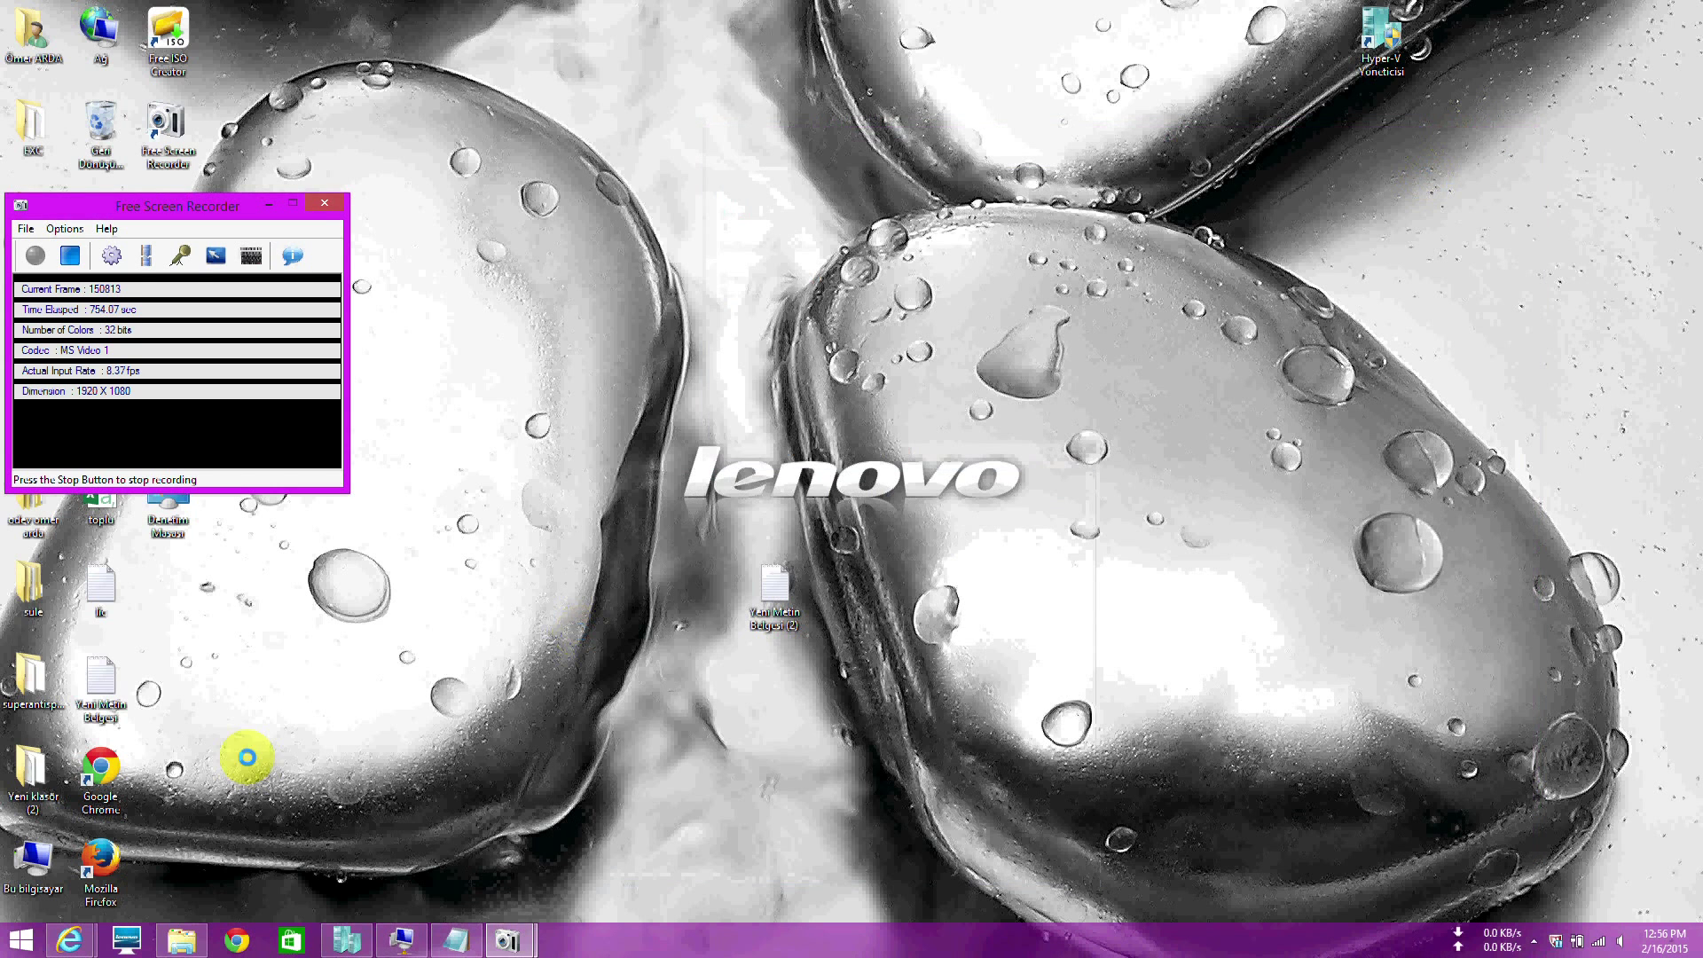
click(404, 938)
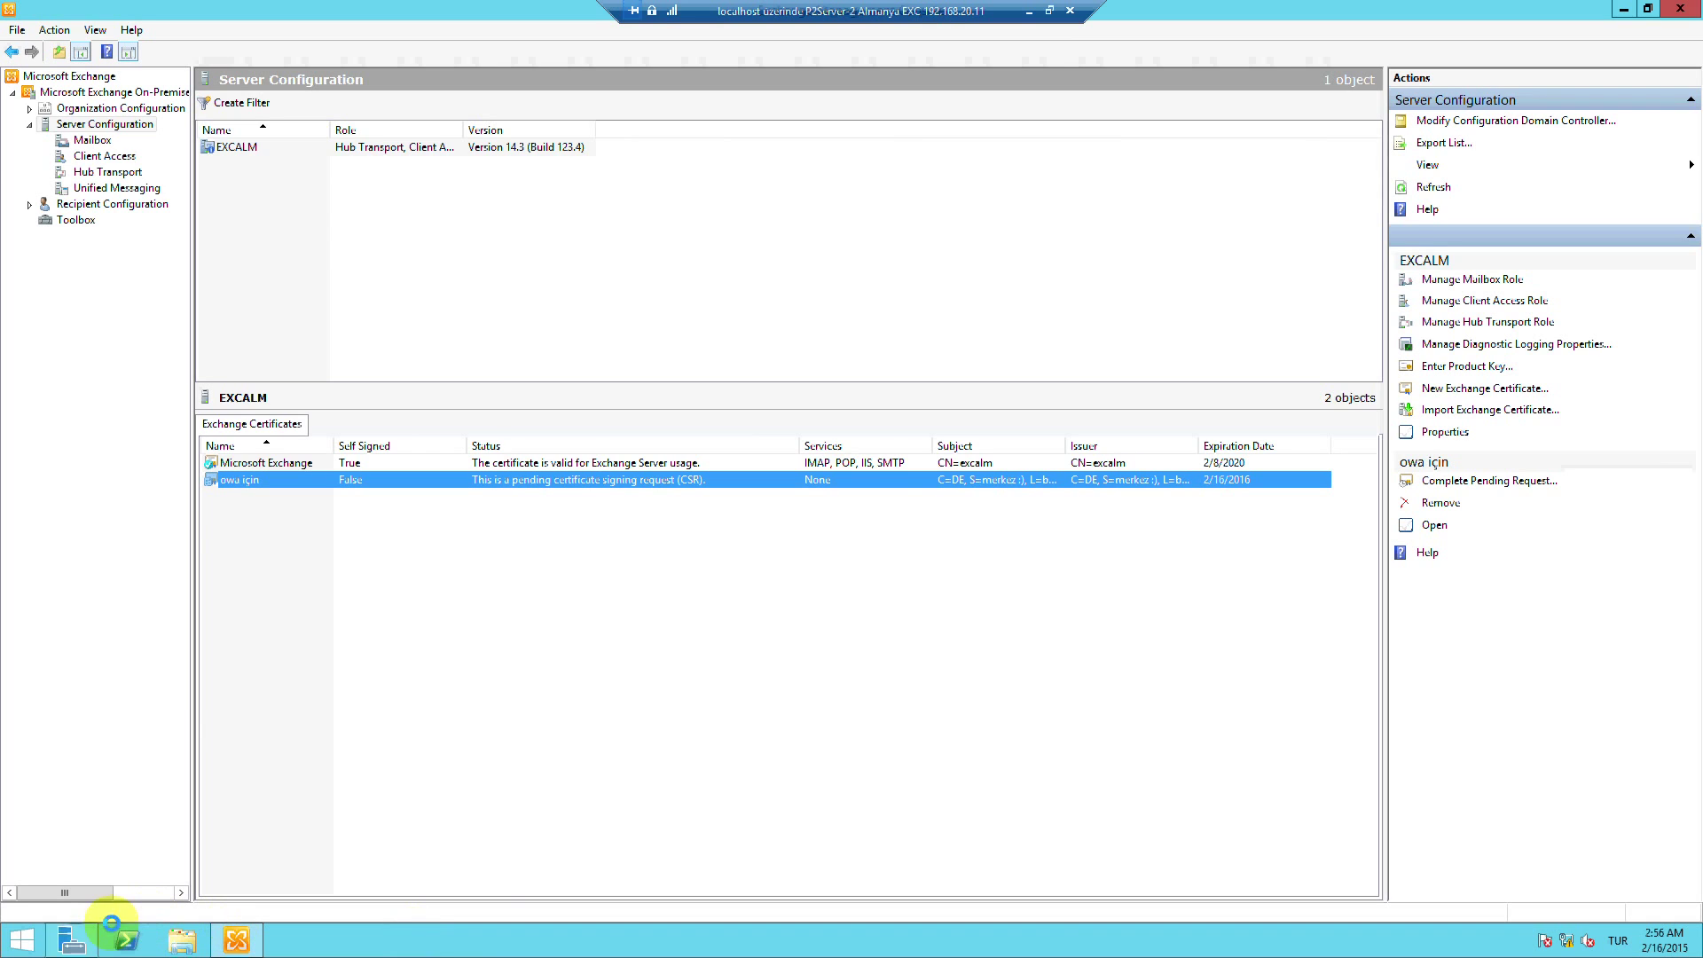
click(20, 944)
click(308, 548)
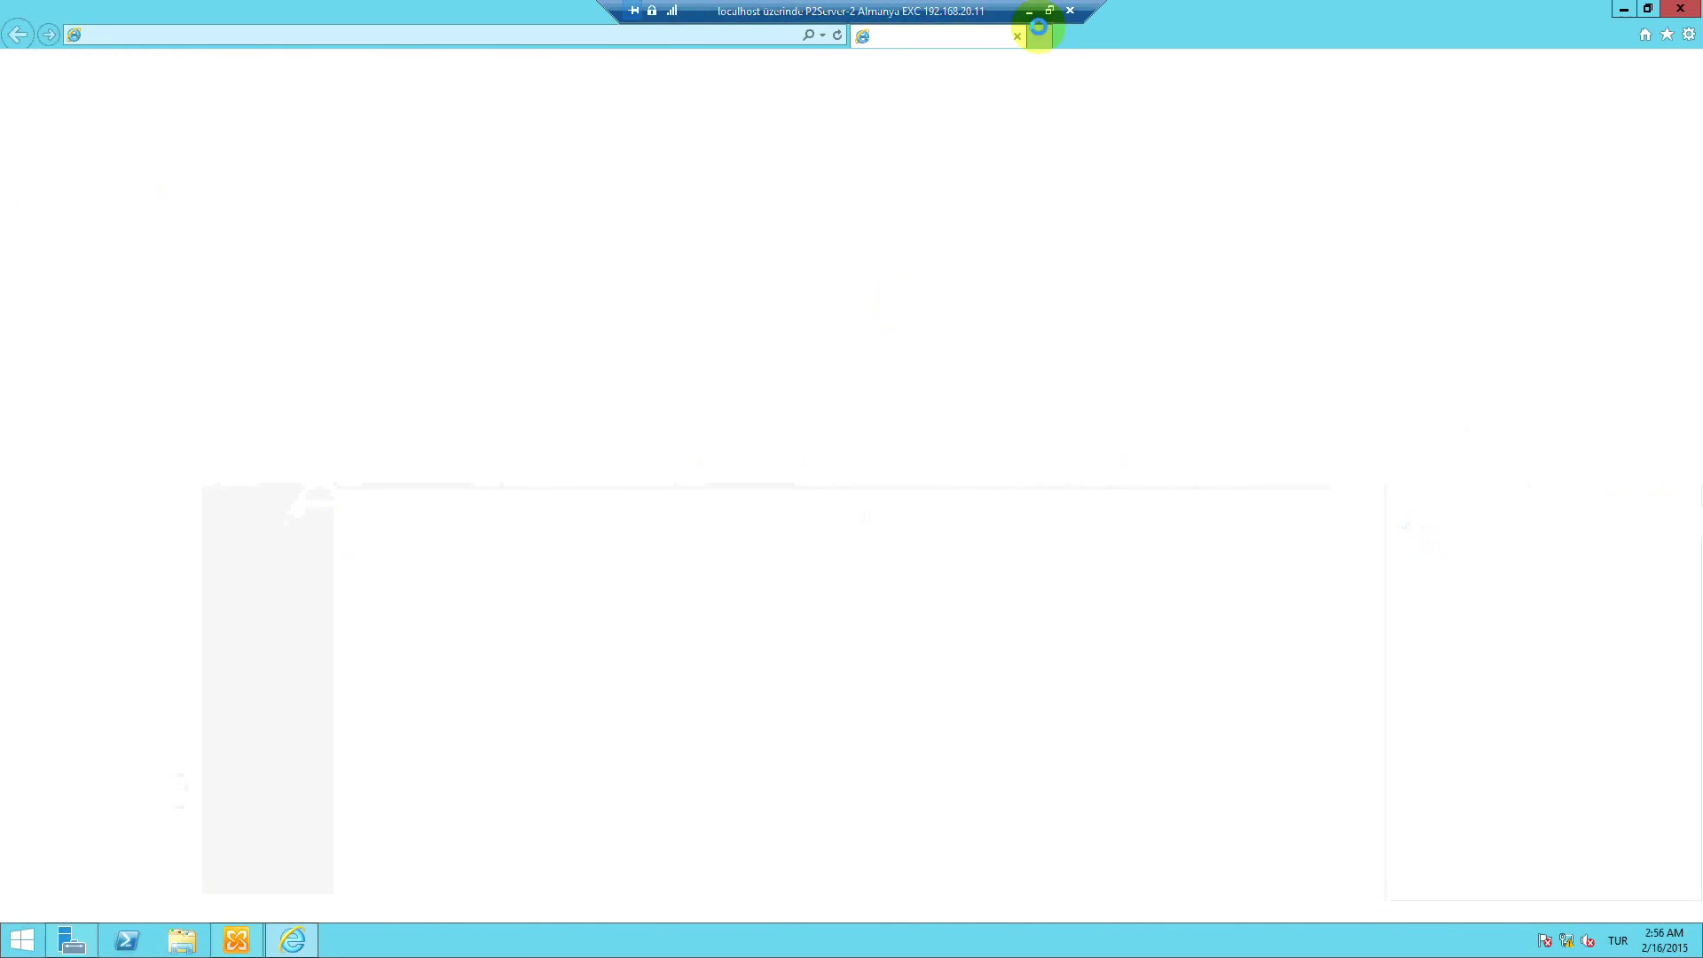
Minimize the Exchange server's remote session and switch to Hyper-V Manager
click(1028, 11)
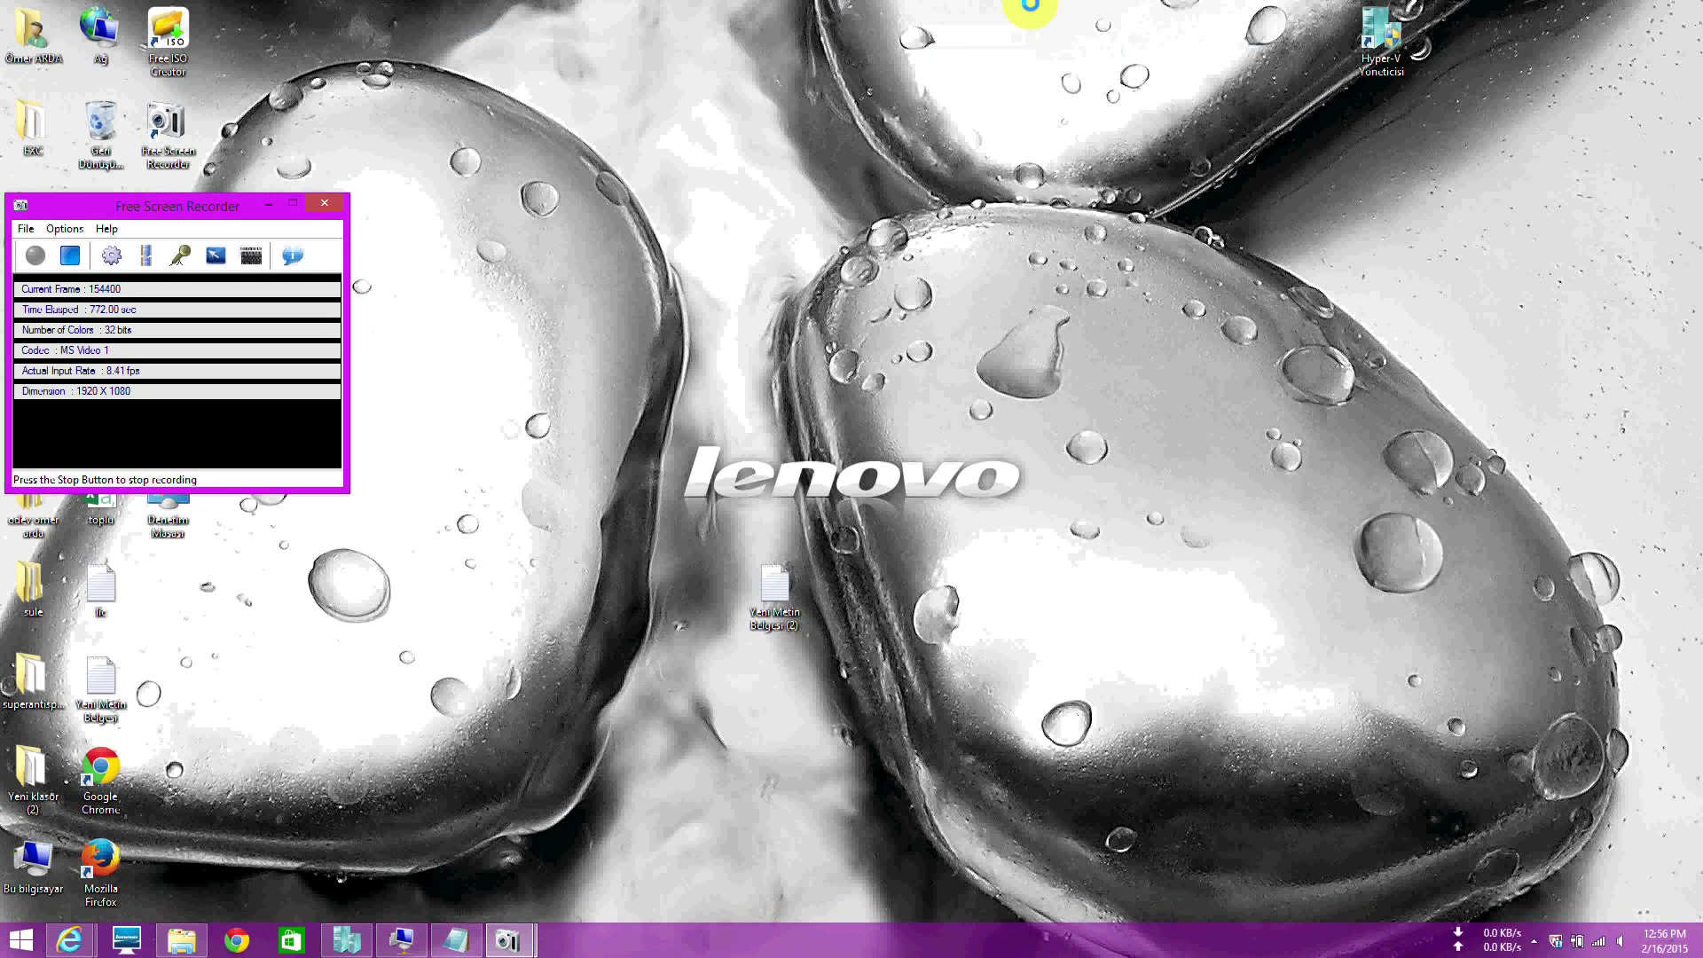
click(346, 940)
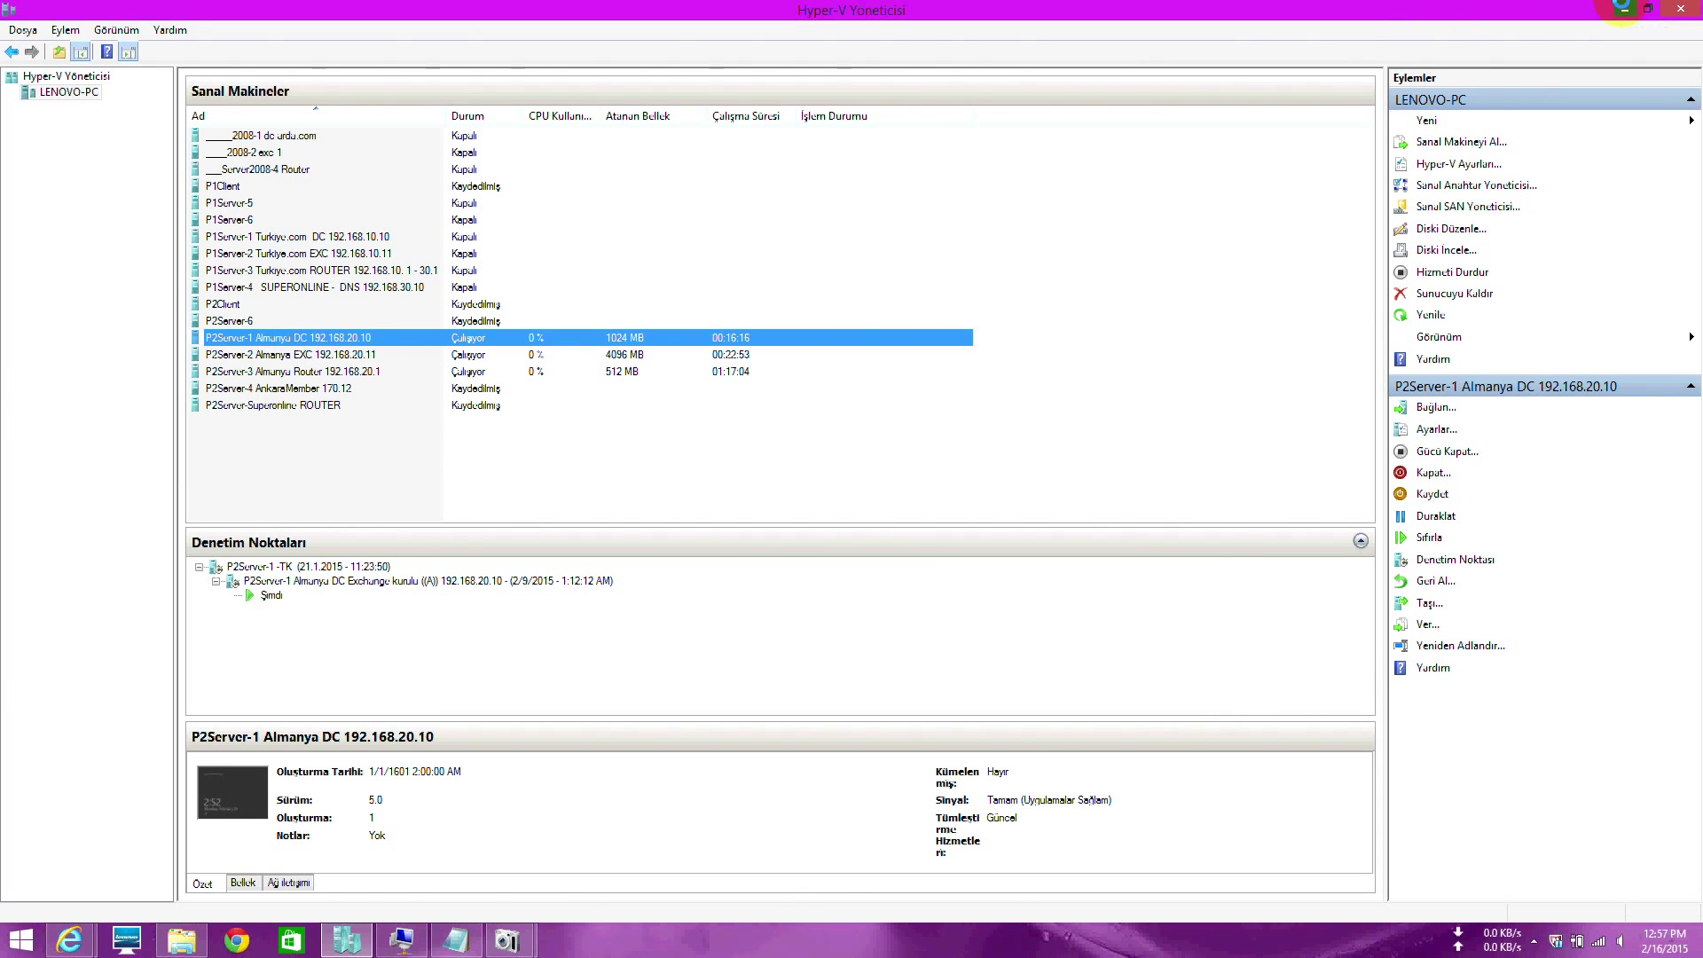
click(1621, 8)
click(418, 931)
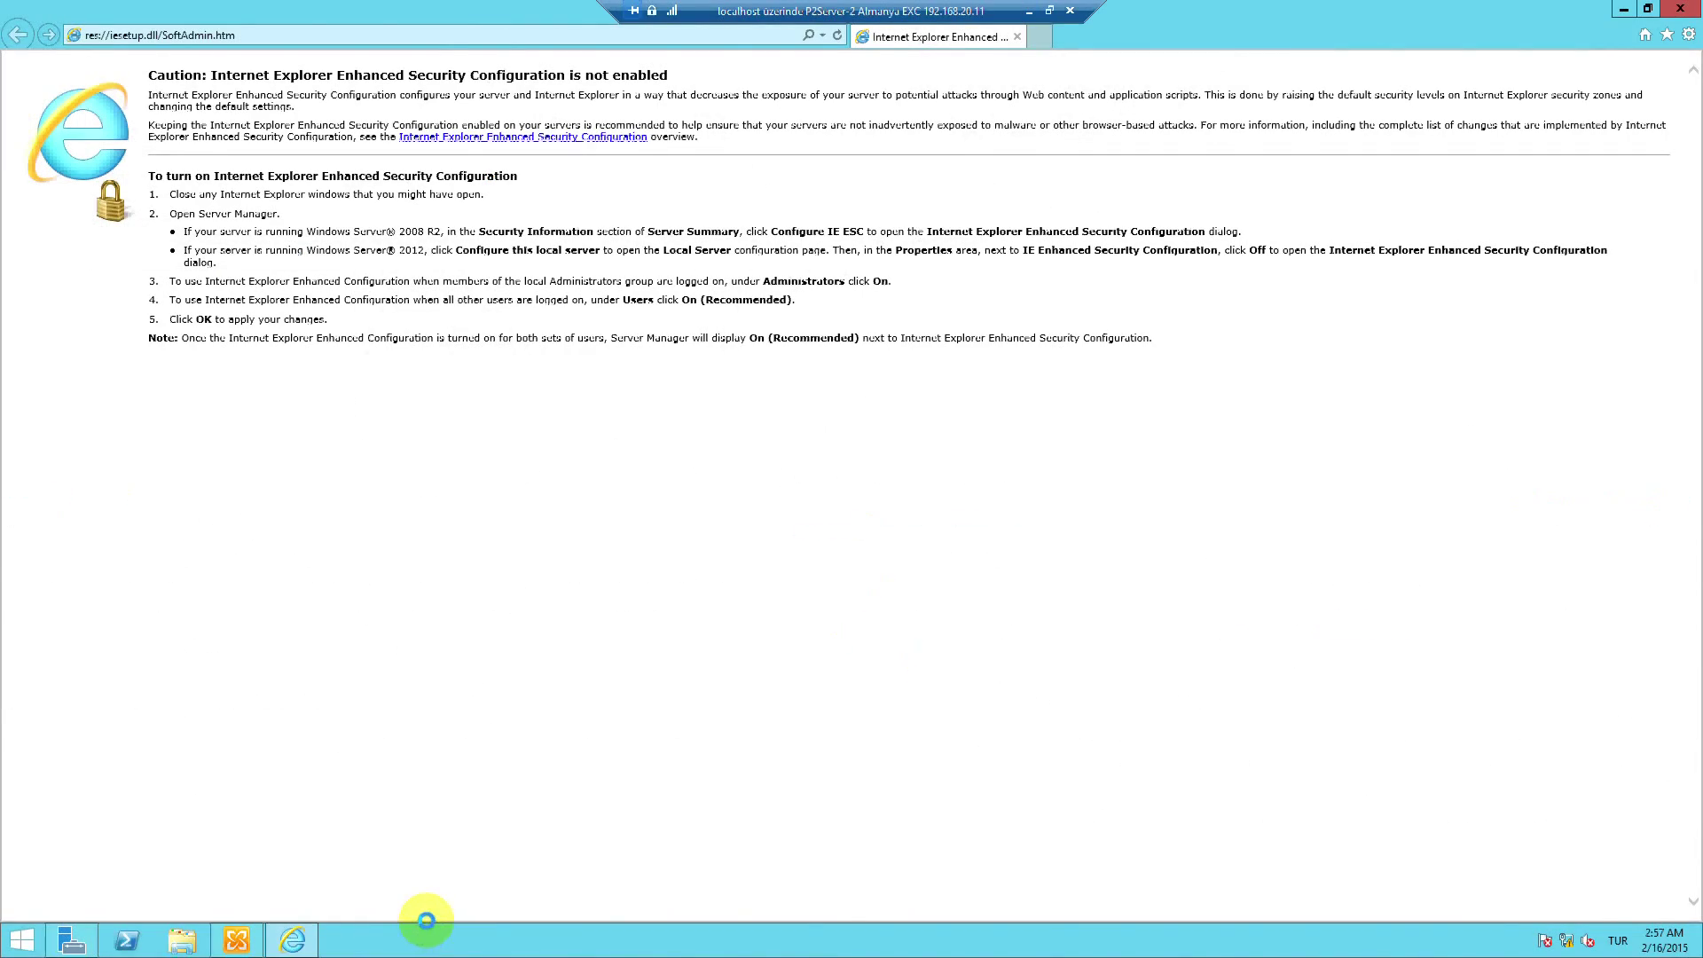
click(158, 34)
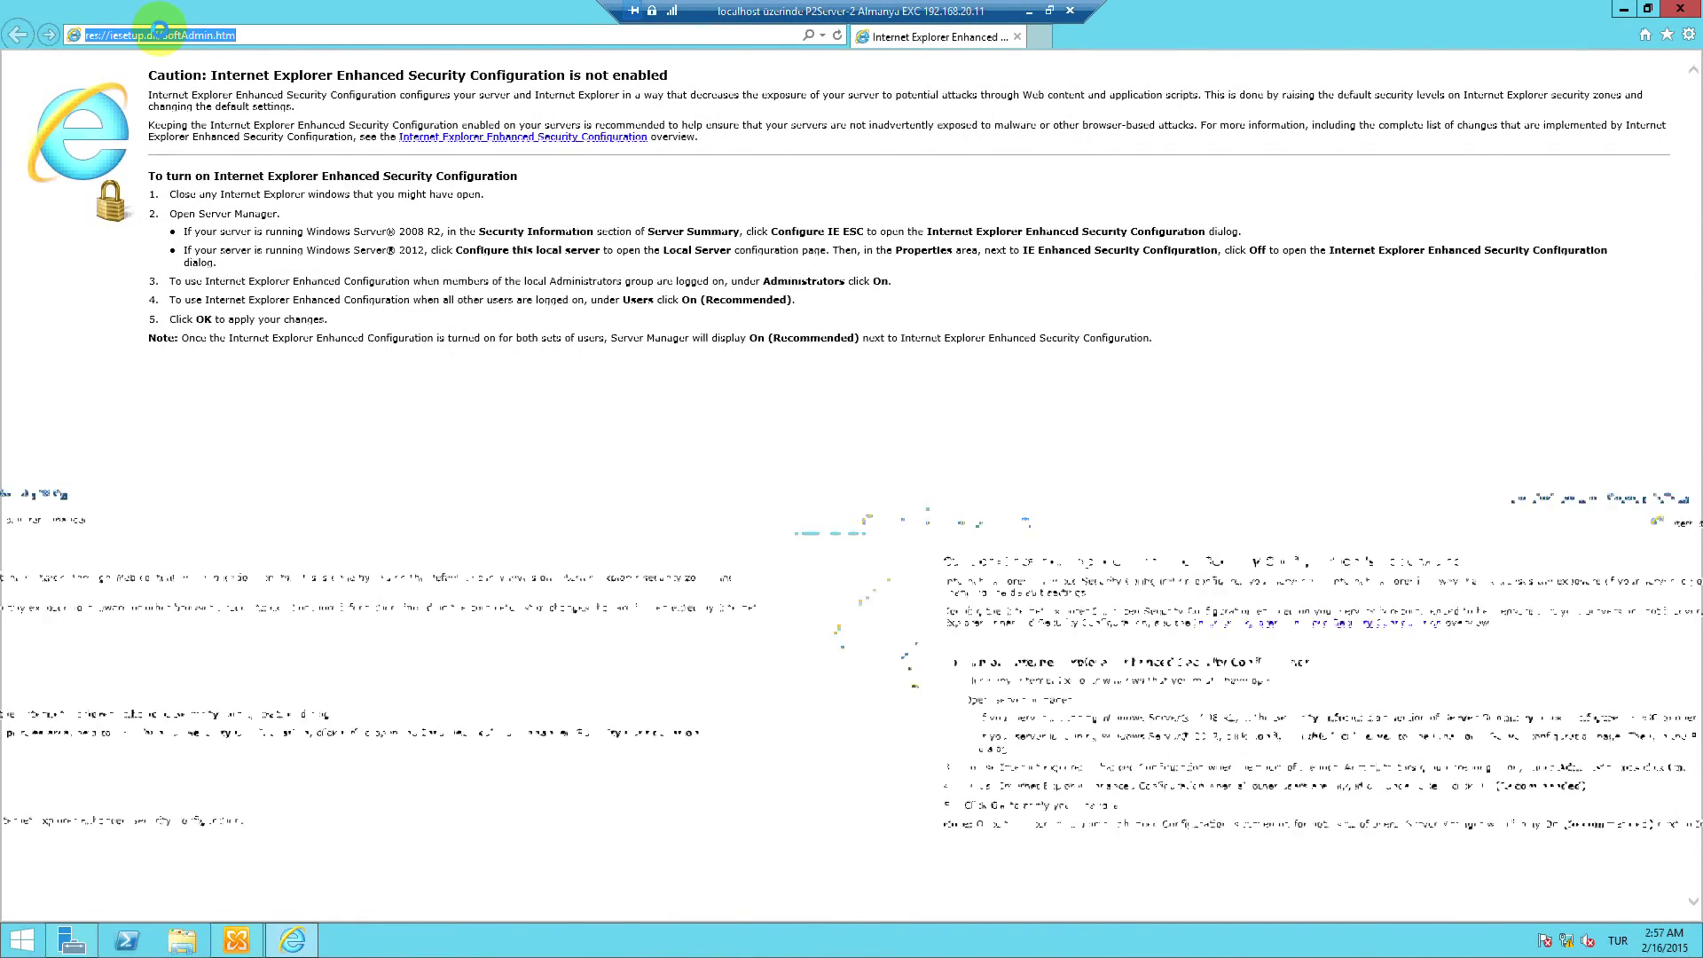
text(htt)
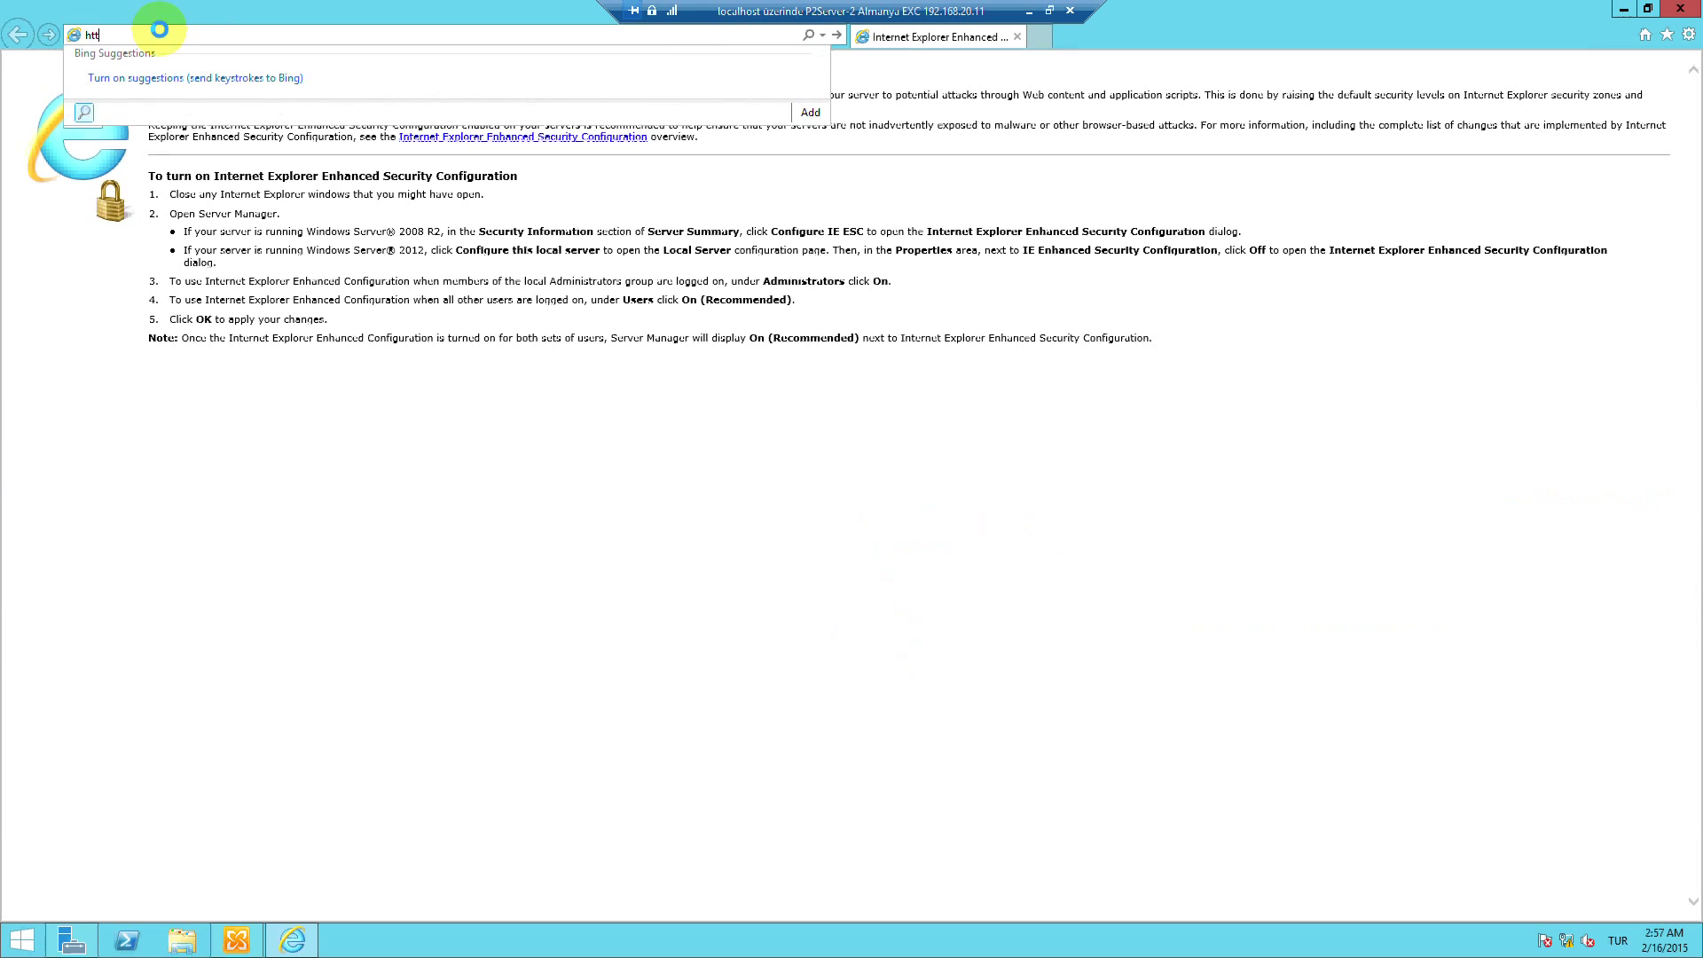
text(p)
text(://)
text(r)
text(2server)
text(.)
text(cert)
text(srv)
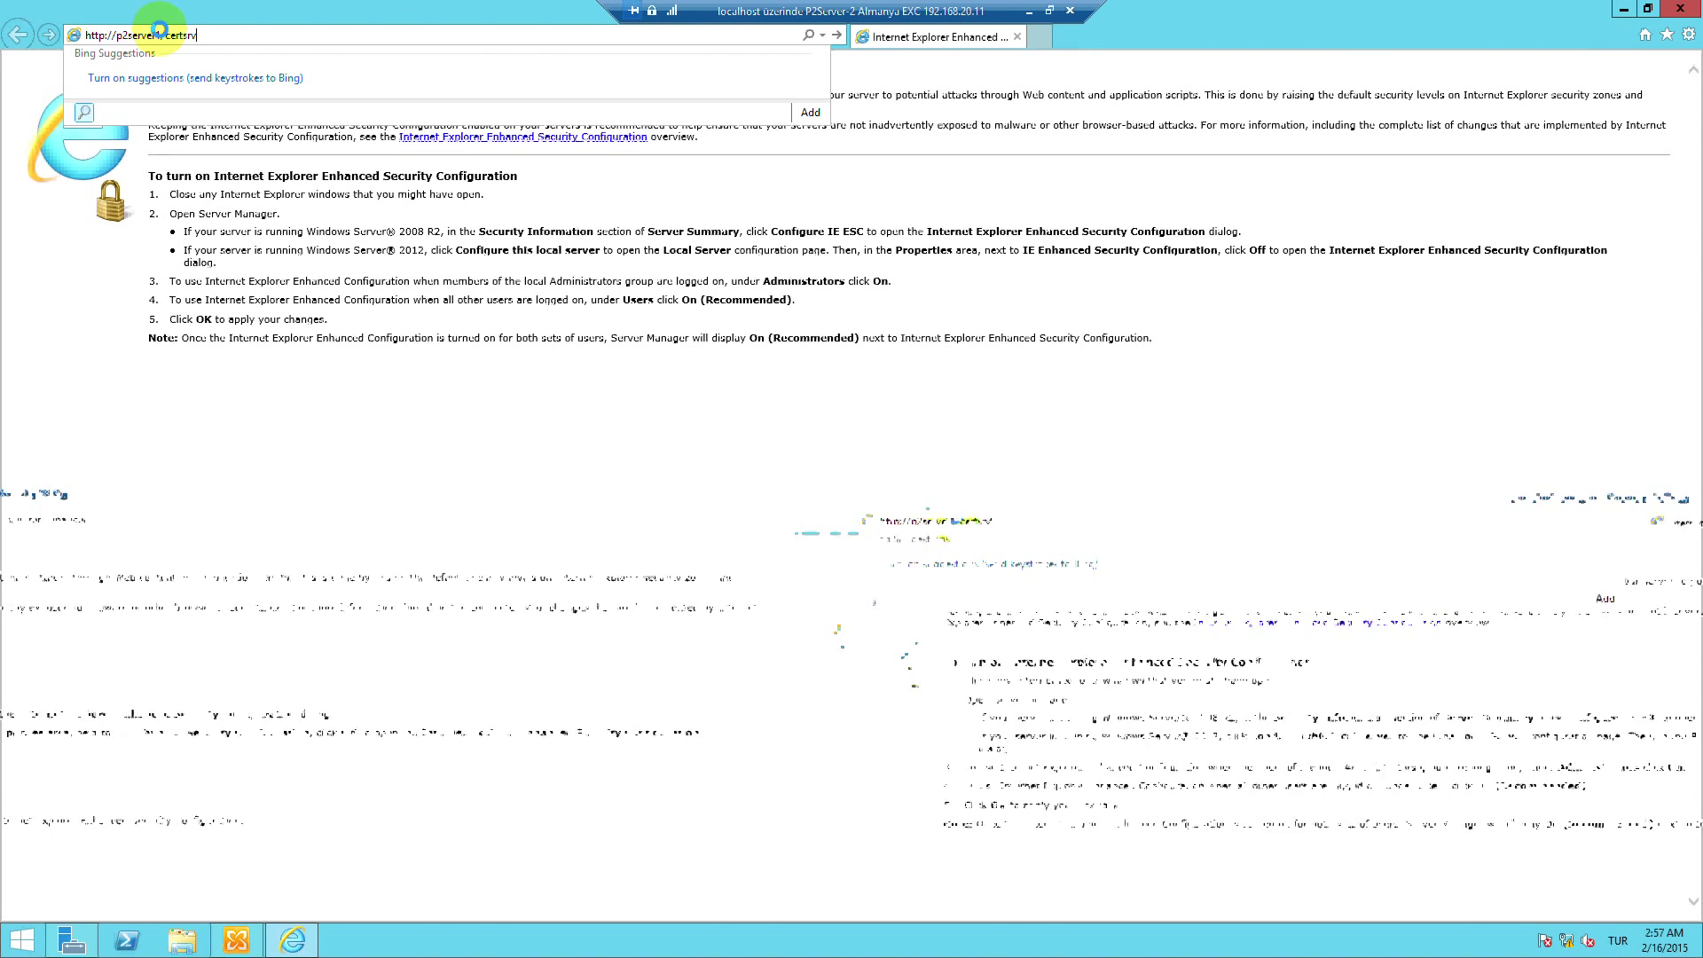
key(Return)
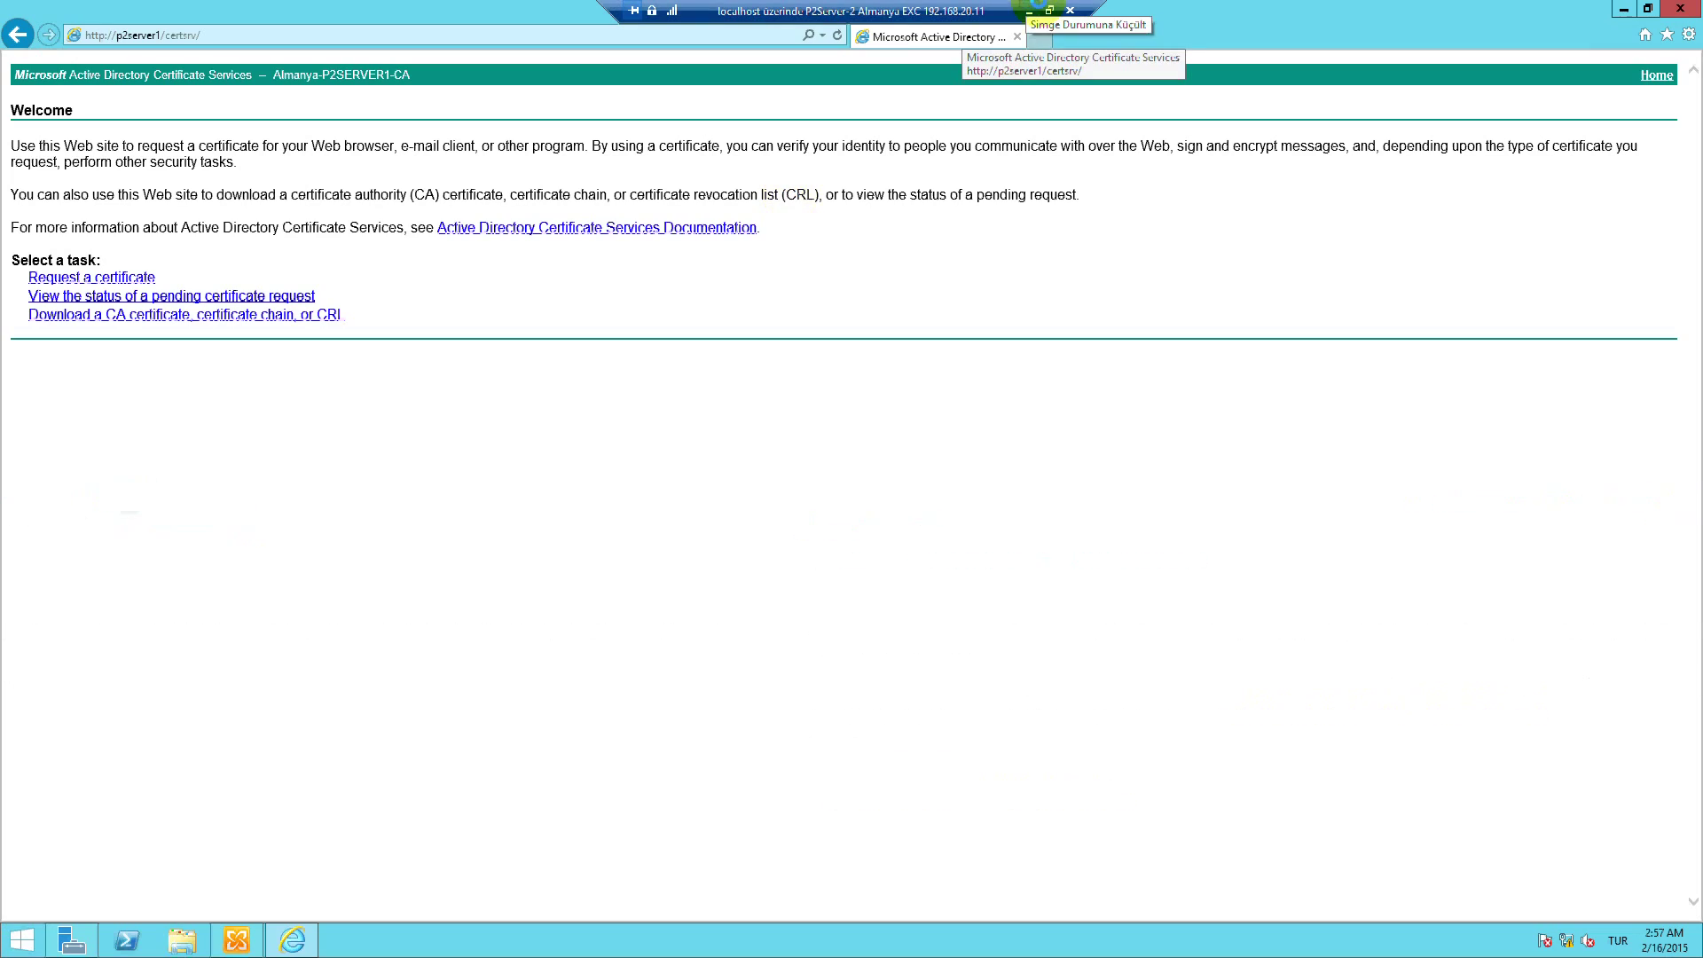
Copy the certsrv page address and paste it into the Notepad notes below item 3
click(274, 33)
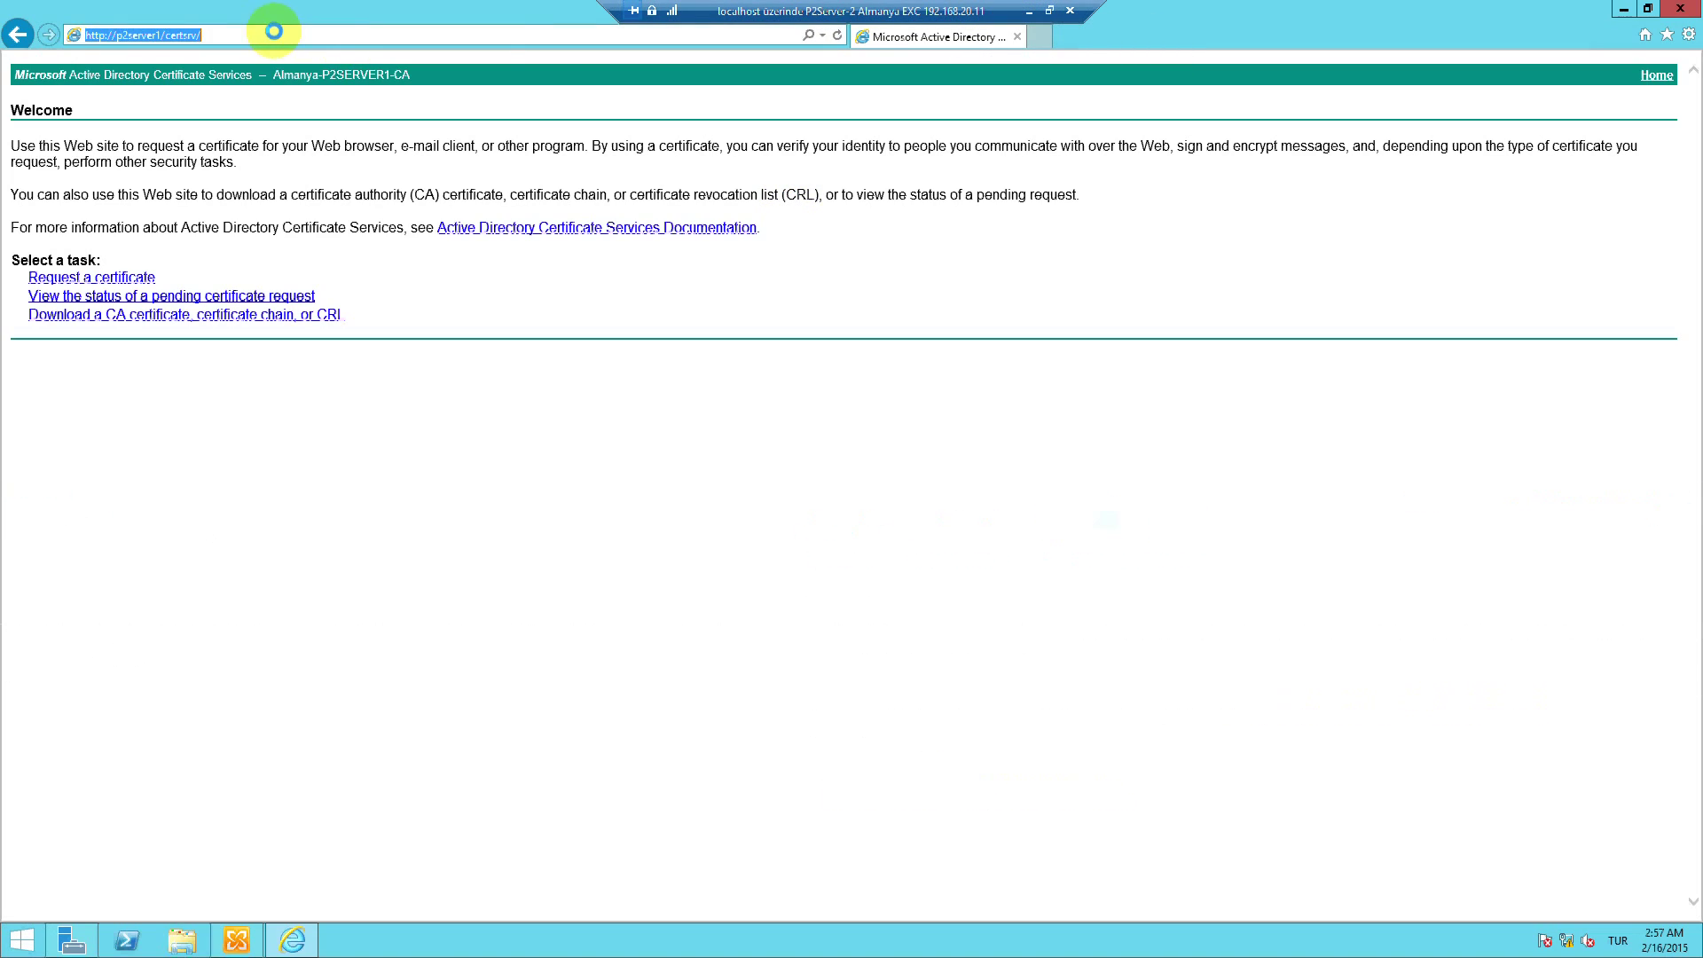
right_click(275, 34)
click(349, 86)
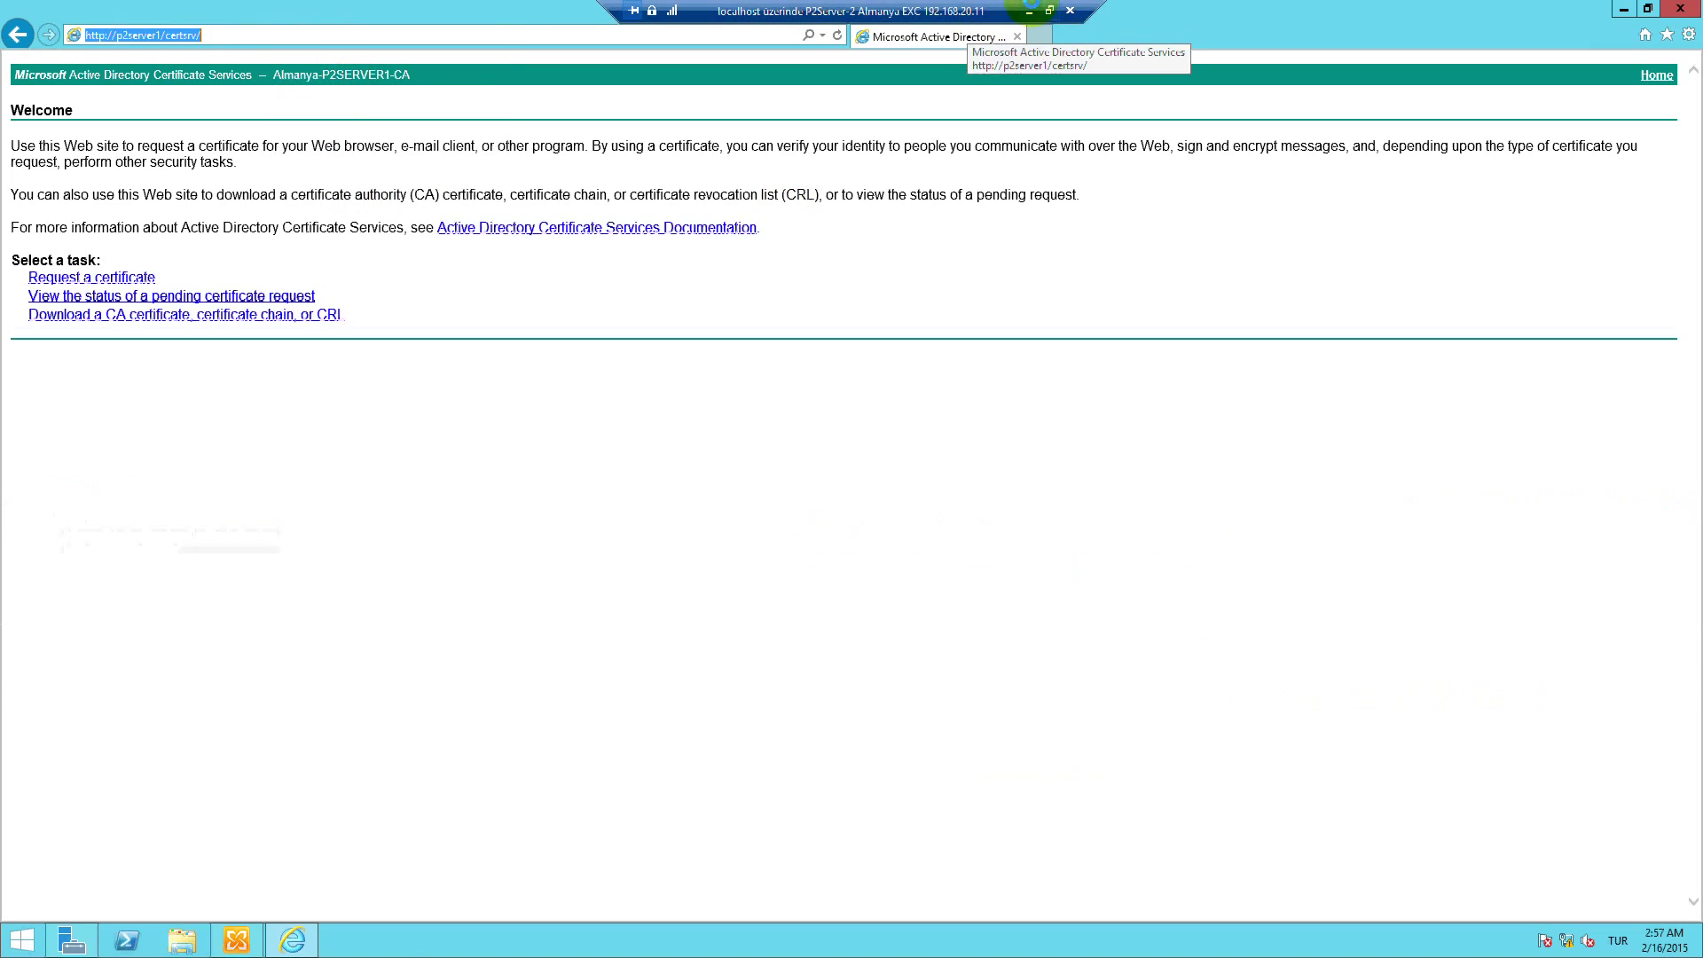
click(1029, 11)
click(456, 940)
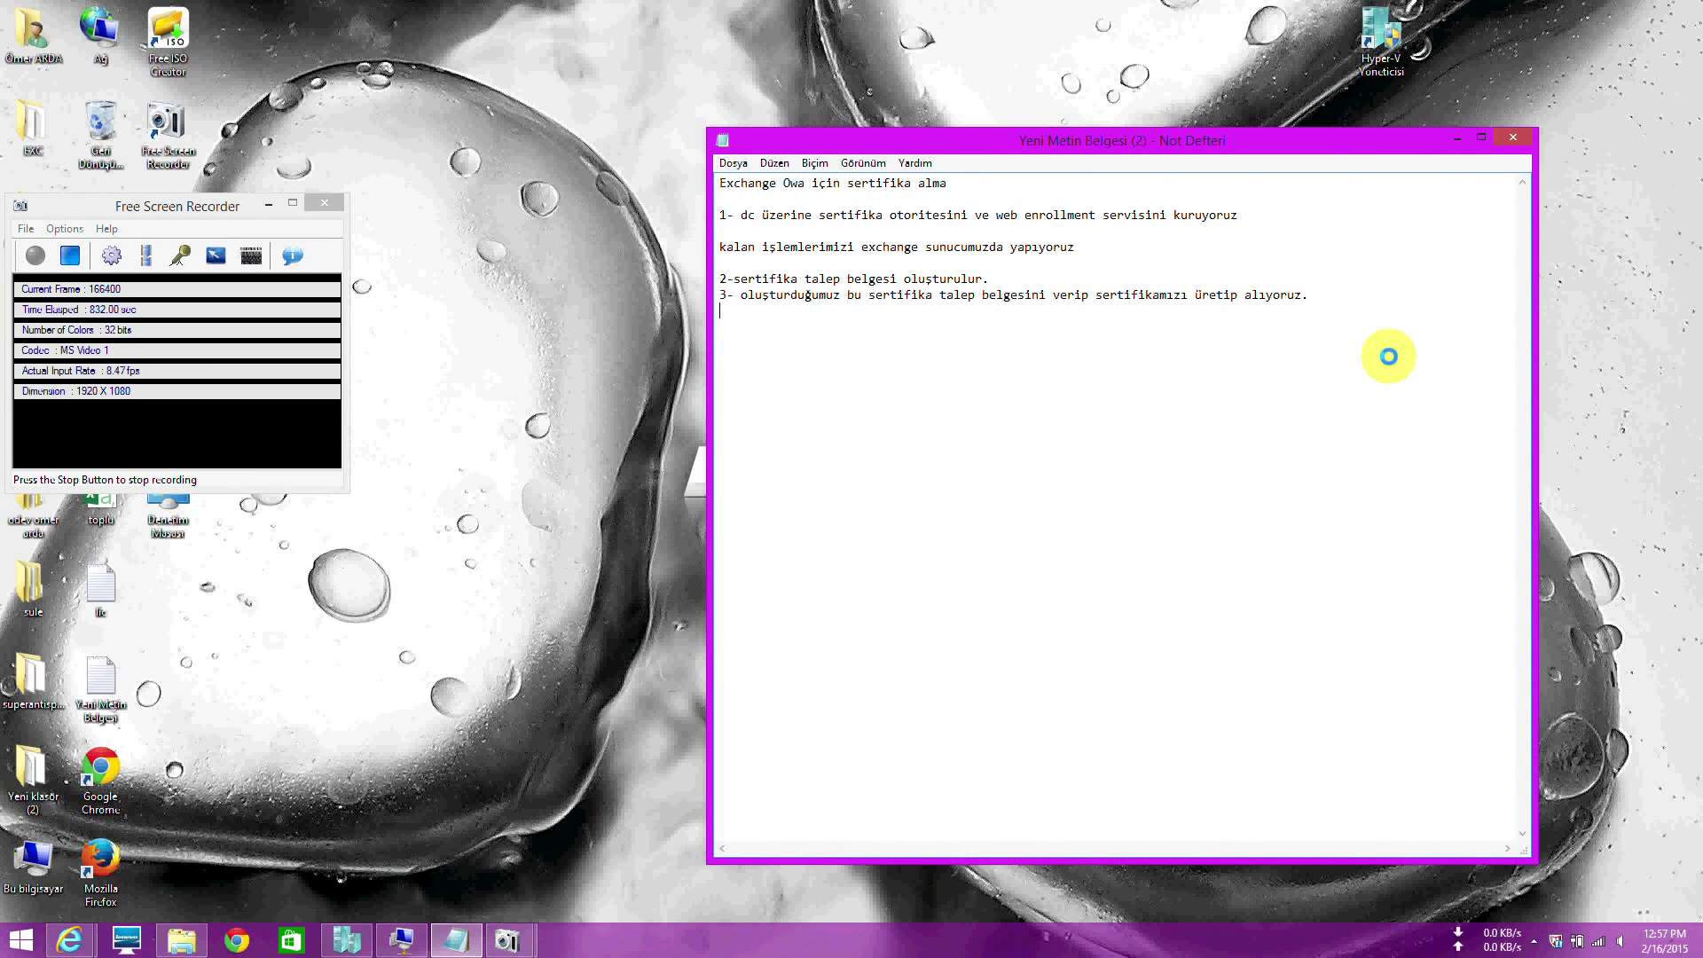
key(ctrl+v)
key(Return)
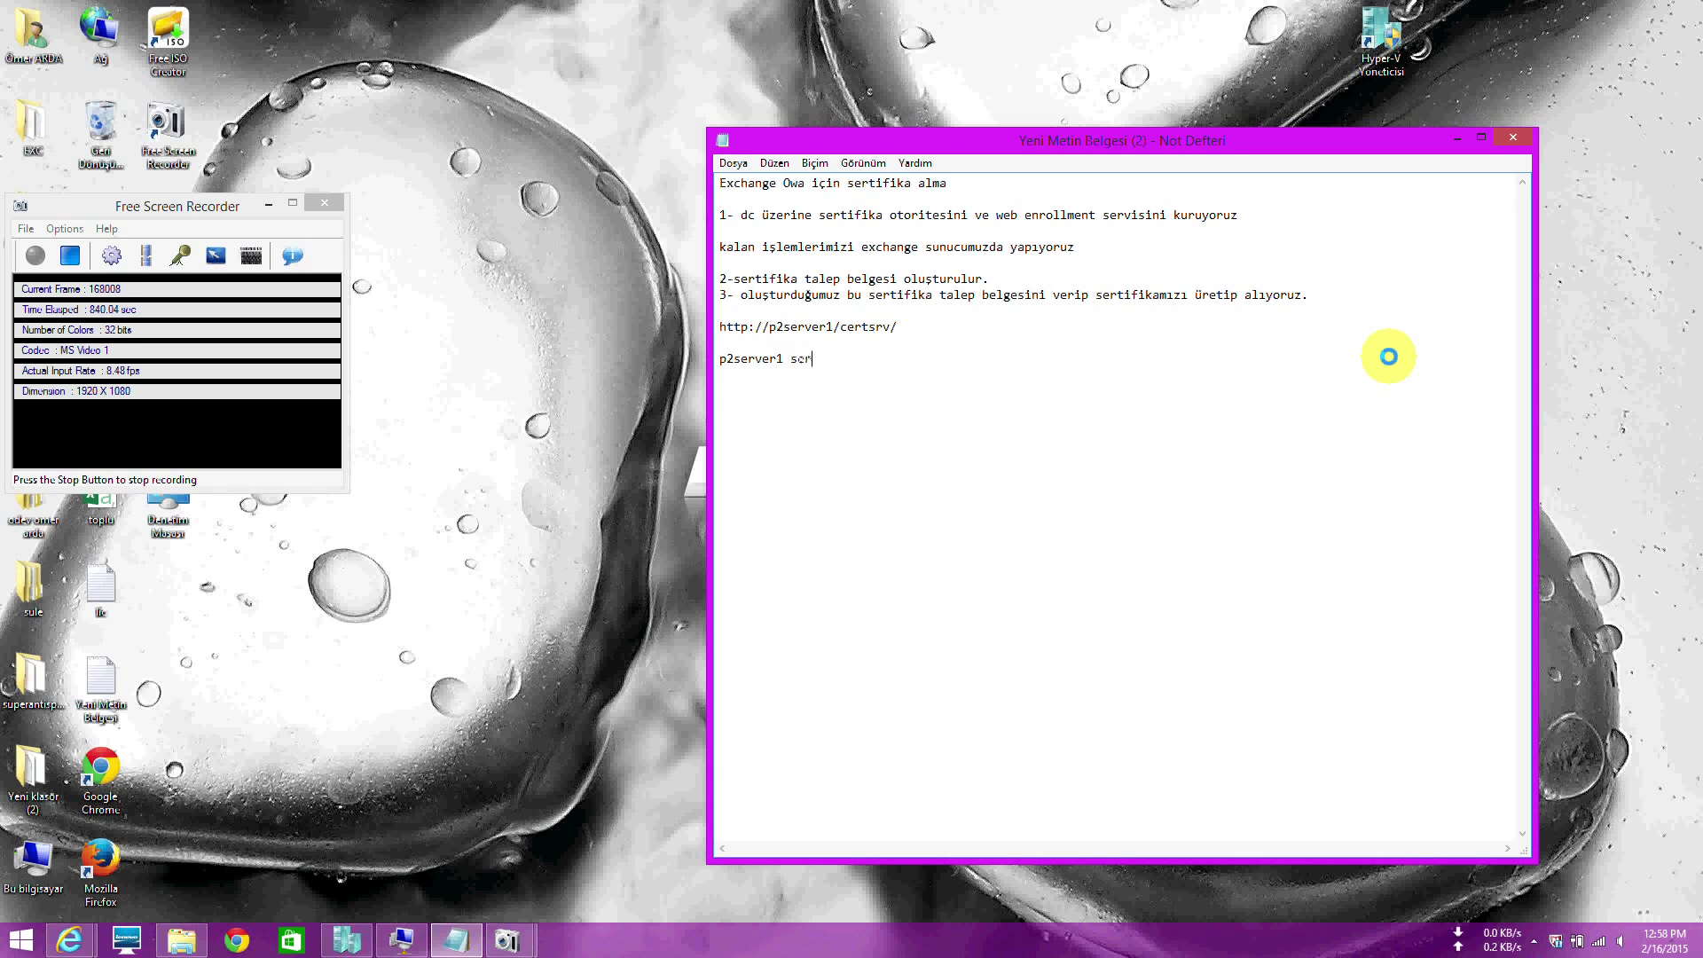
Add the note "p2server1 sertifika otoritesini kuruduğumuz dc nin adı. istersenız ip ile de gidebilirsiniz."
text(p2server1 sertifika otoritesini kuruduğu)
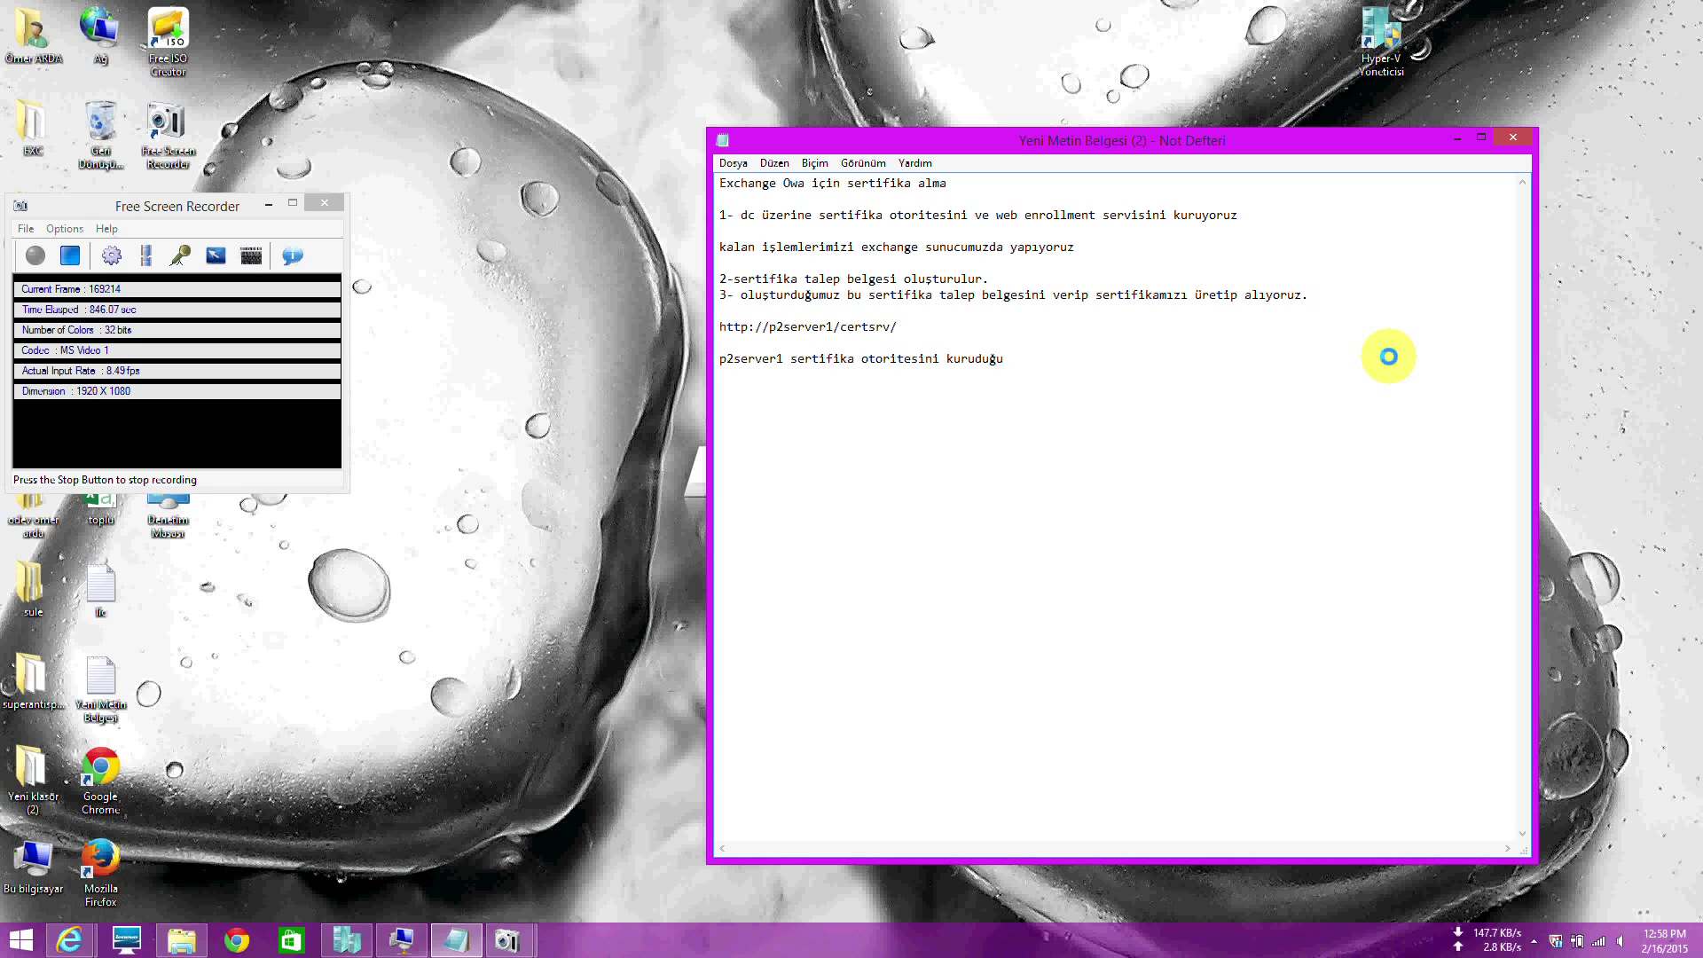
text(muz dc nin adı. isterseniz)
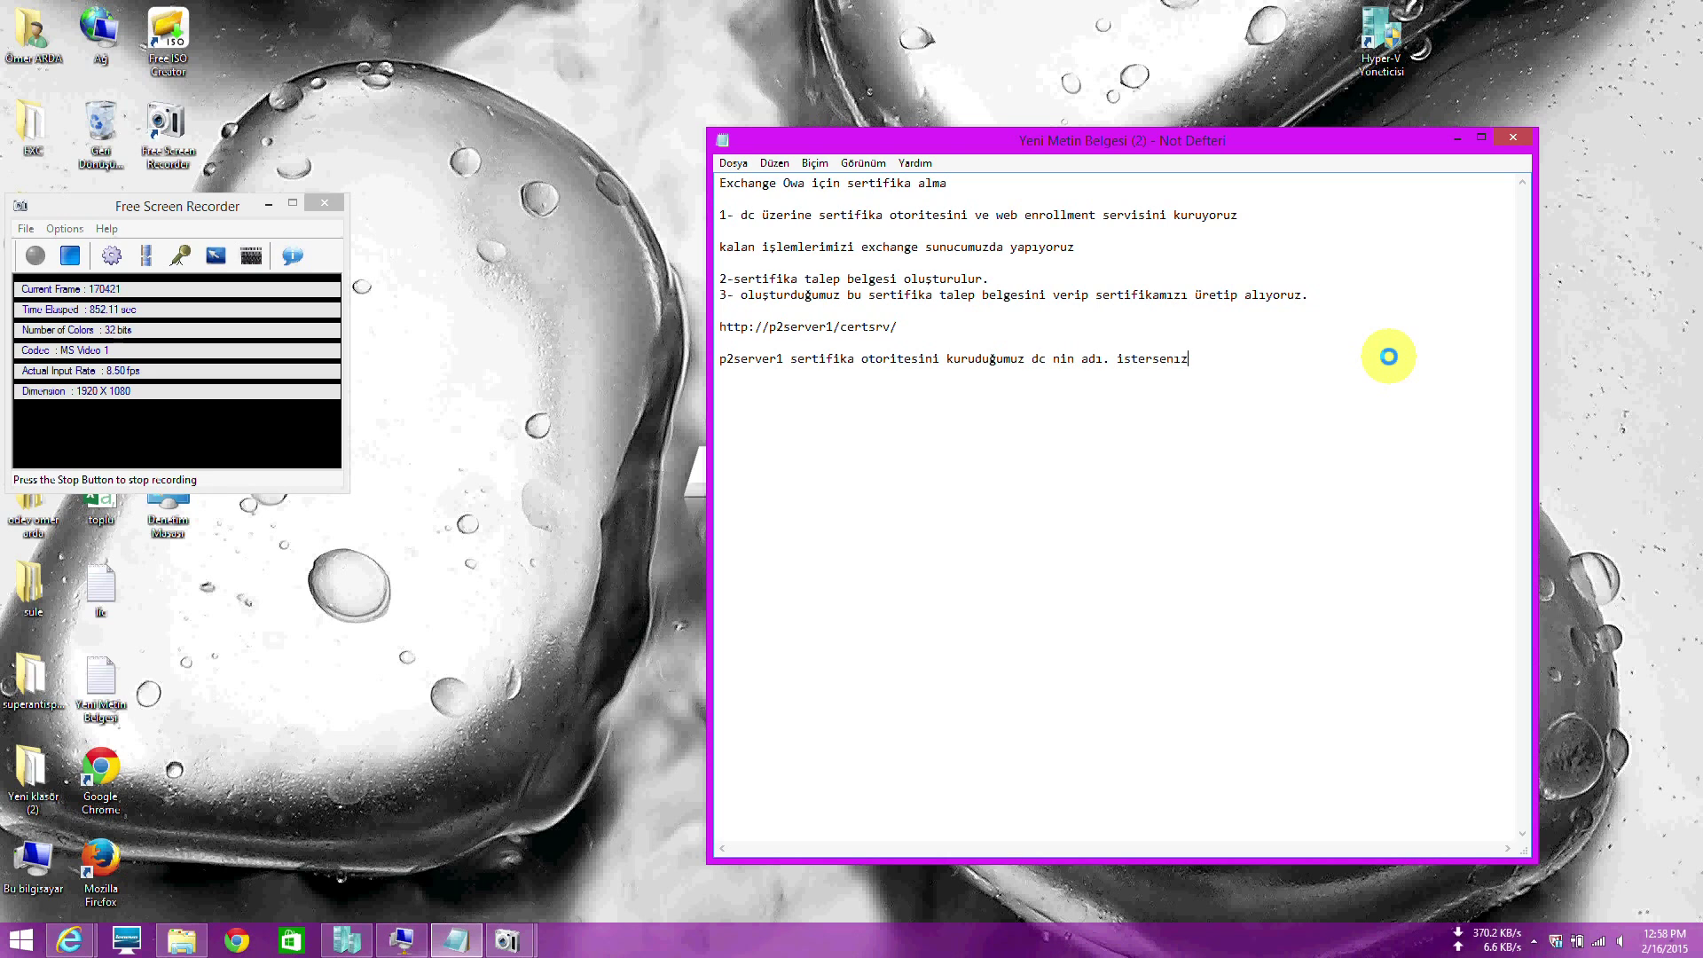
text(ip ile de gidebilirsiniz.)
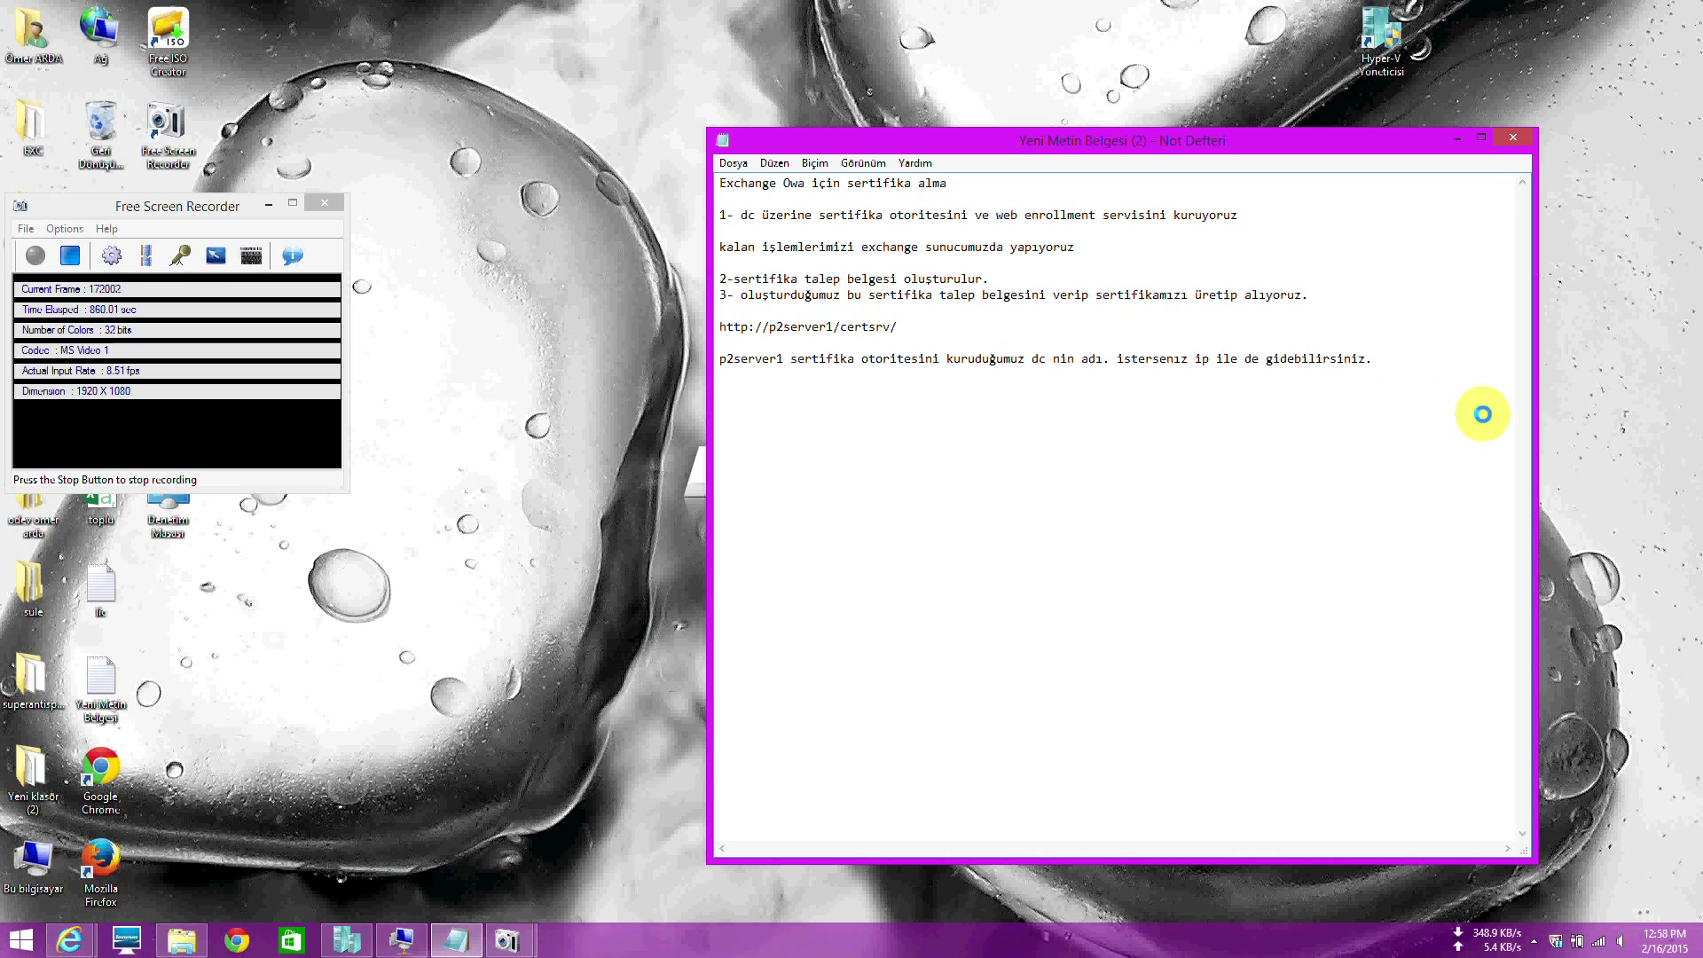
Paste the certsrv address below the note, replace its host with 192.168.20.11, and append "gibi"
key(Return)
key(ctrl+v)
drag(768, 391, 831, 388)
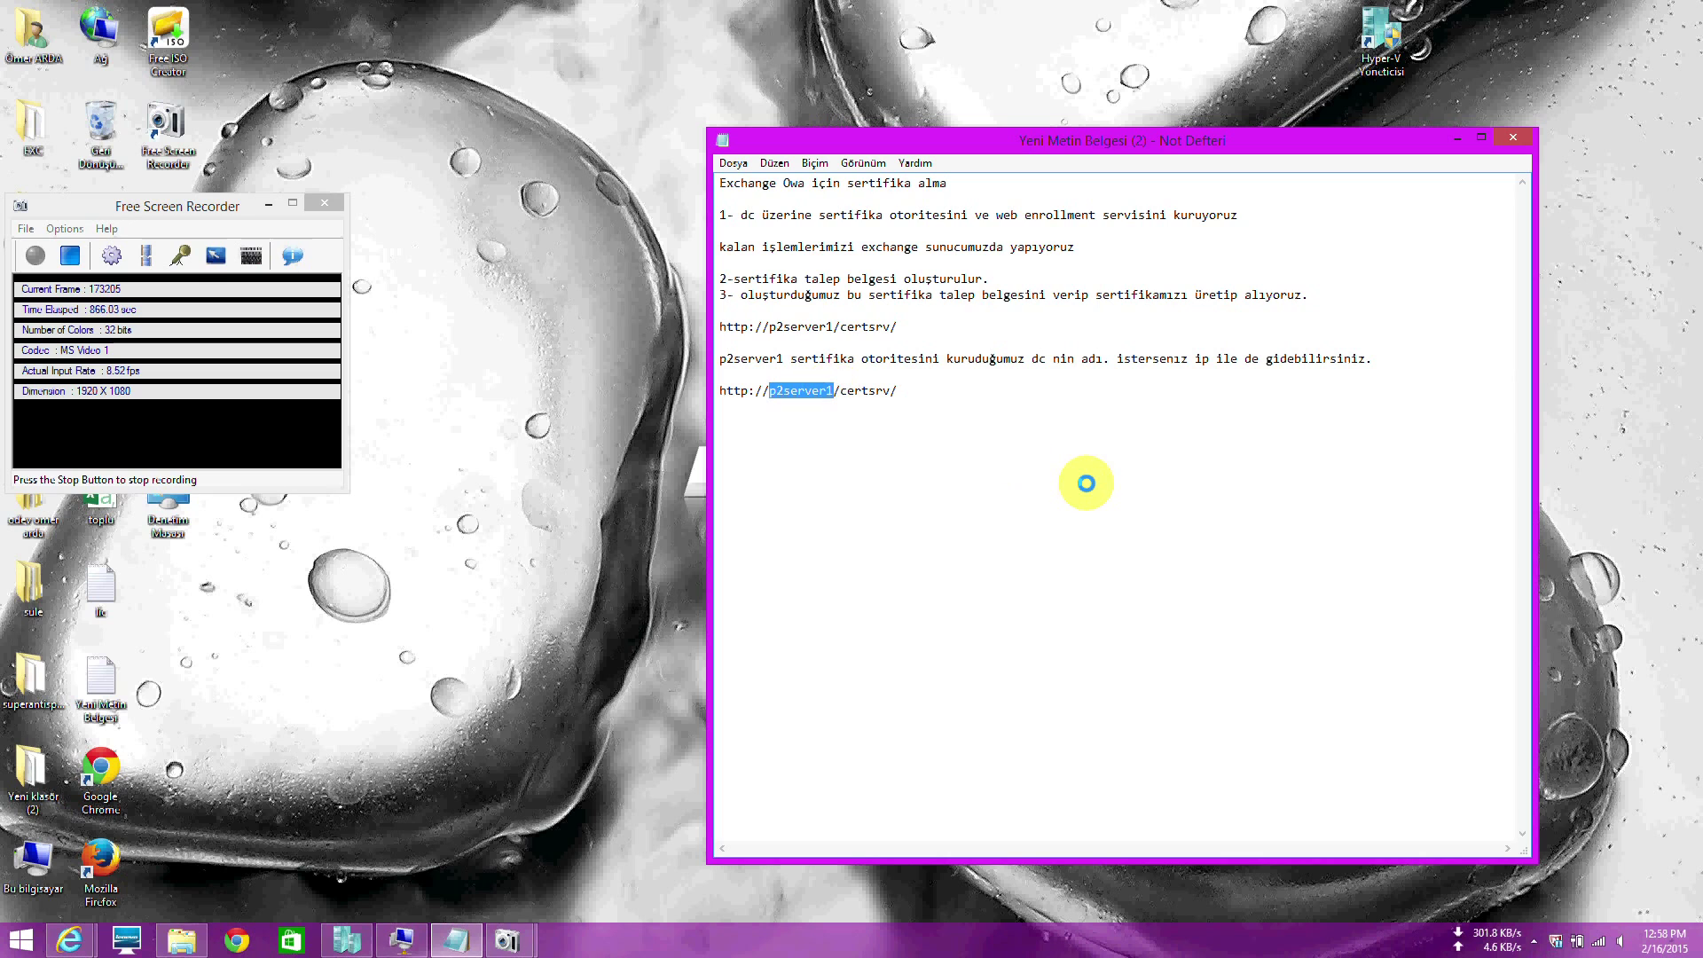
click(1086, 484)
drag(768, 391, 833, 391)
text(192.168.)
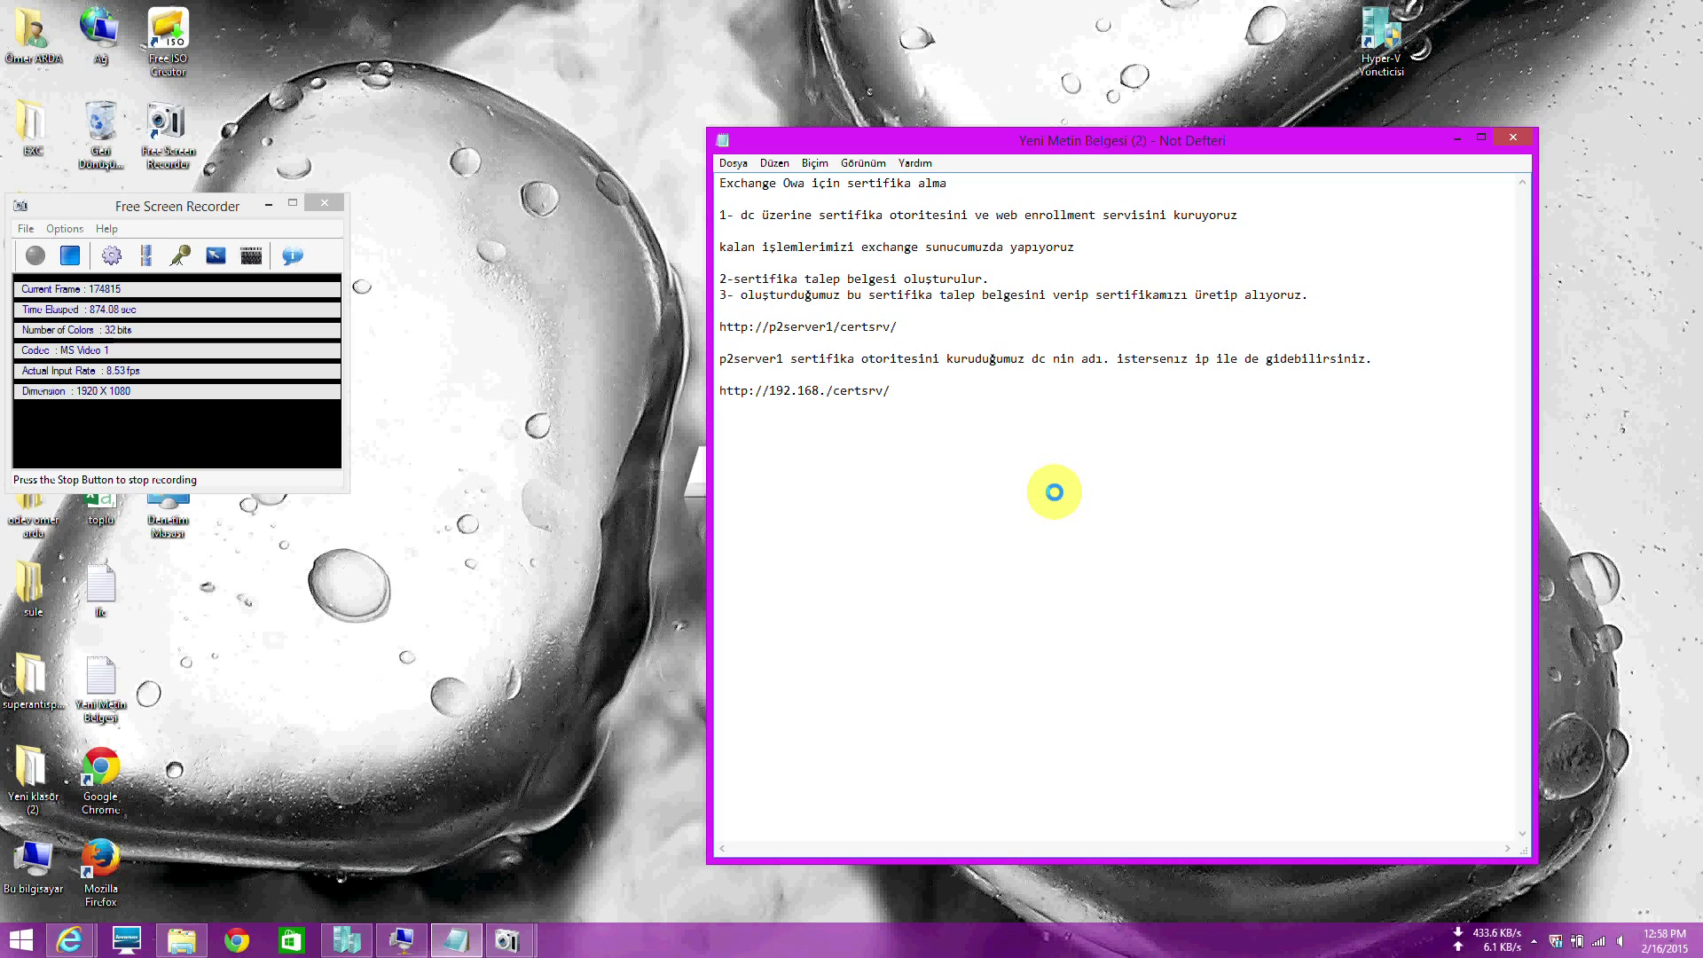
text(20.11)
key(End)
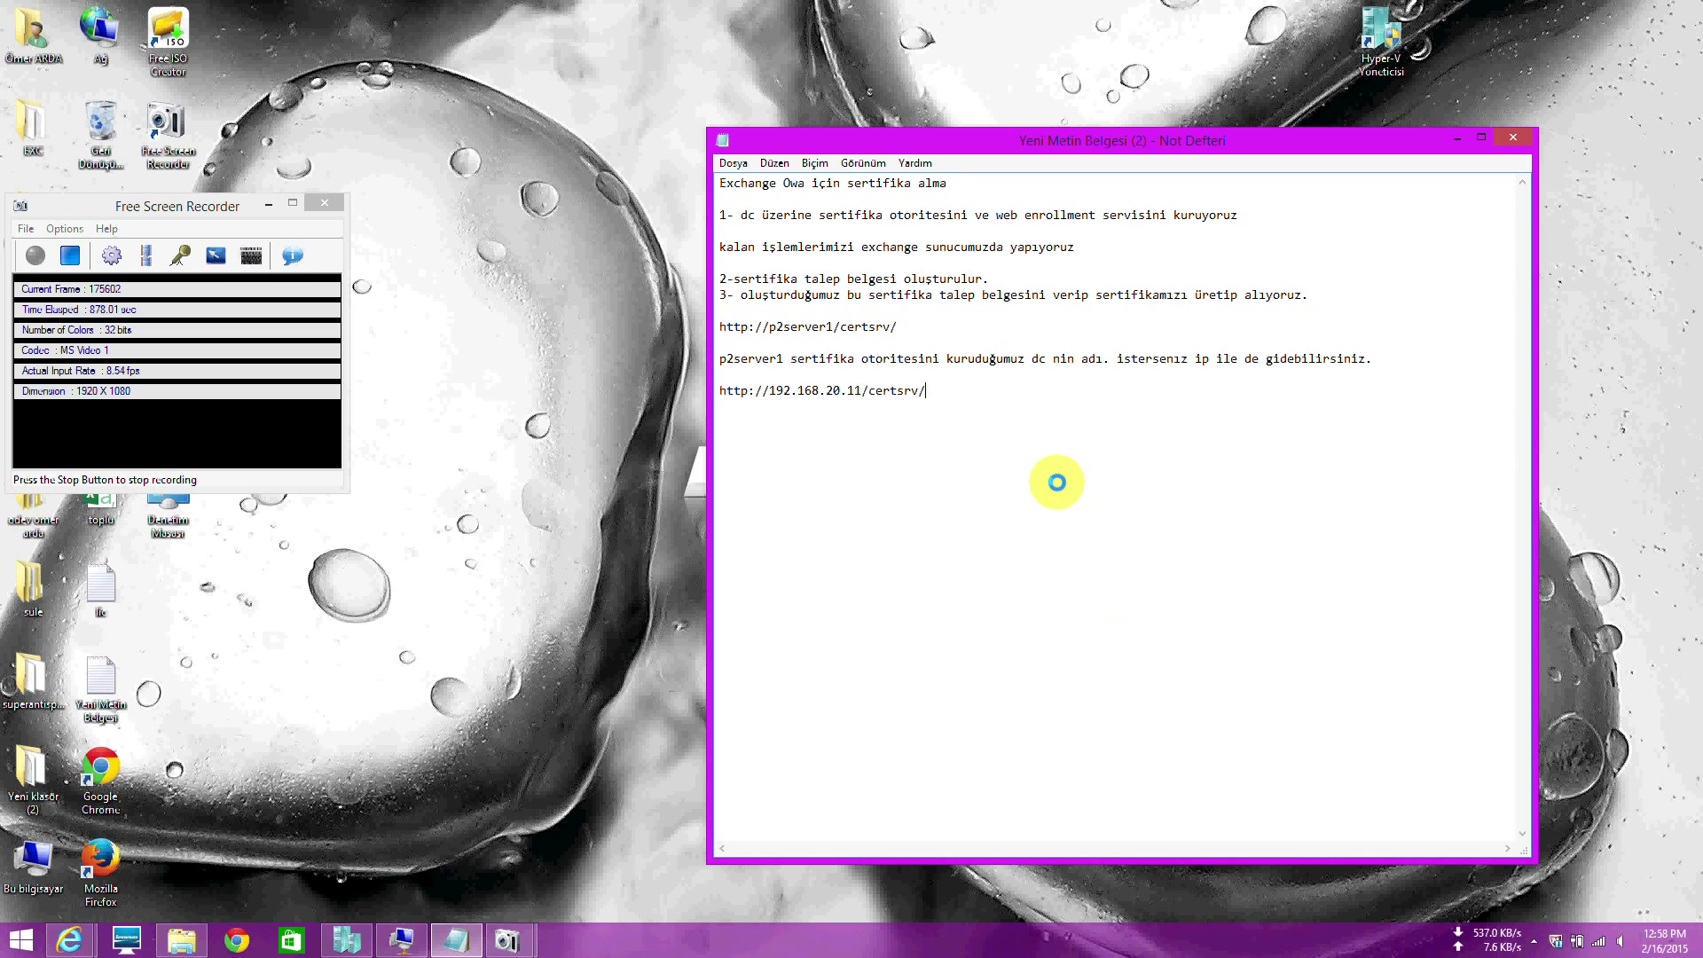
text(gibi)
Switch back to the Exchange remote session and open the advanced certificate request form for submitting a base-64-encoded CMC or PKCS #10 file
click(401, 940)
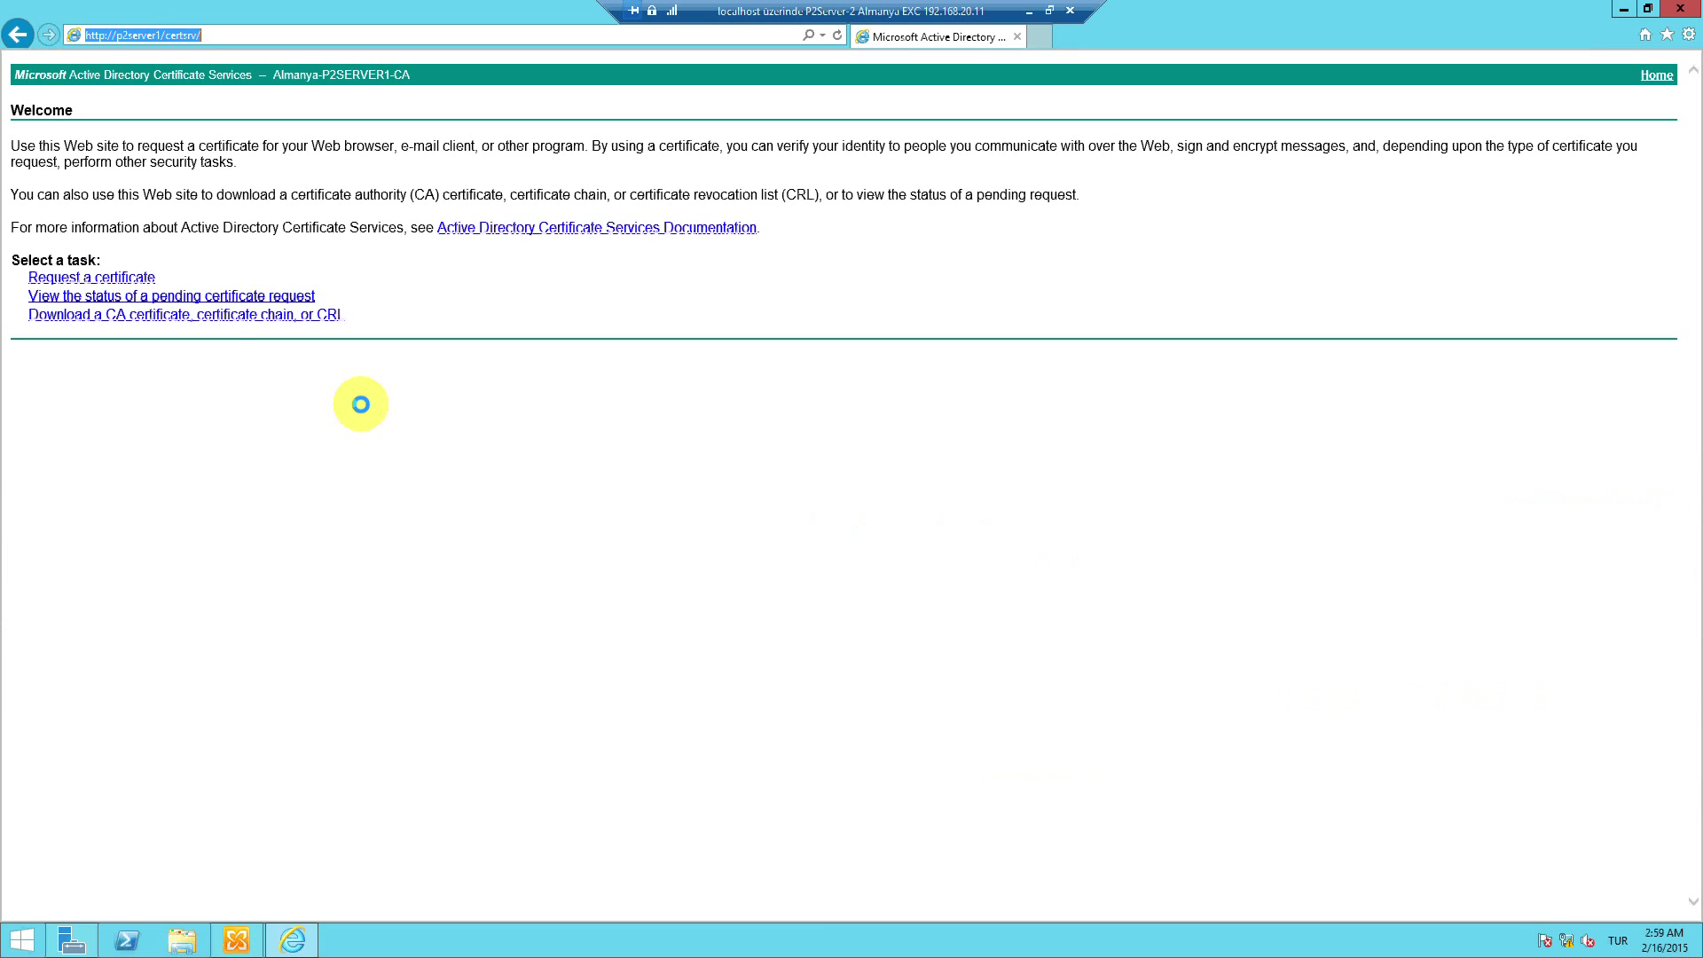
click(140, 274)
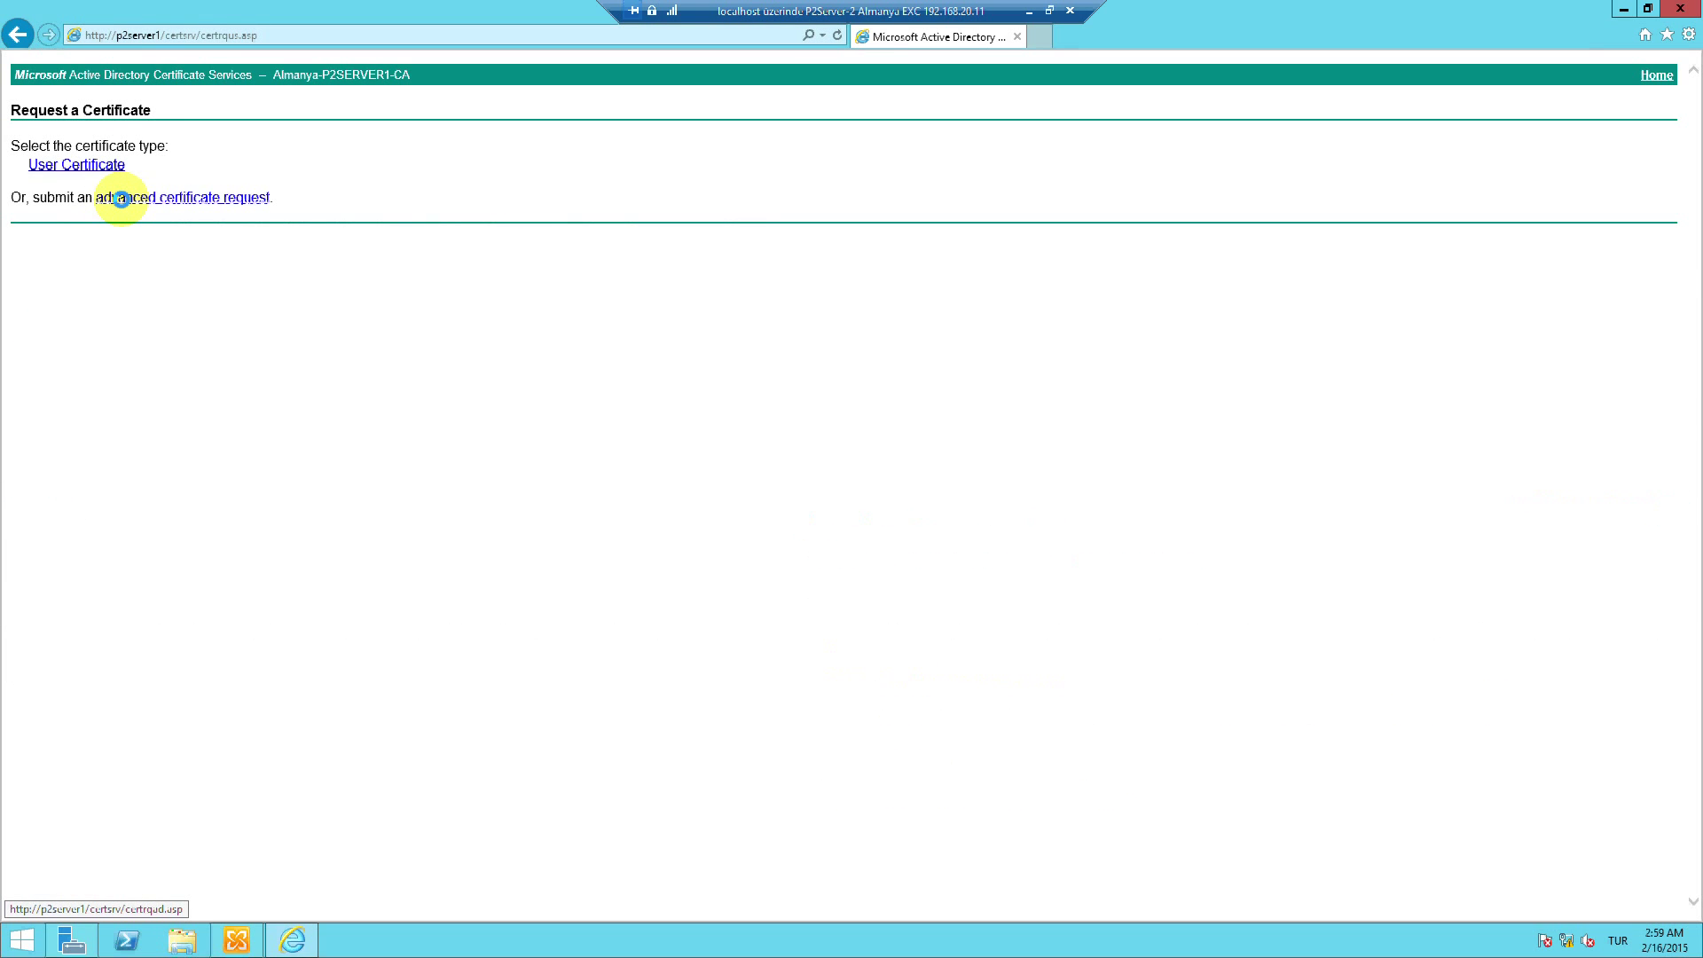
click(121, 199)
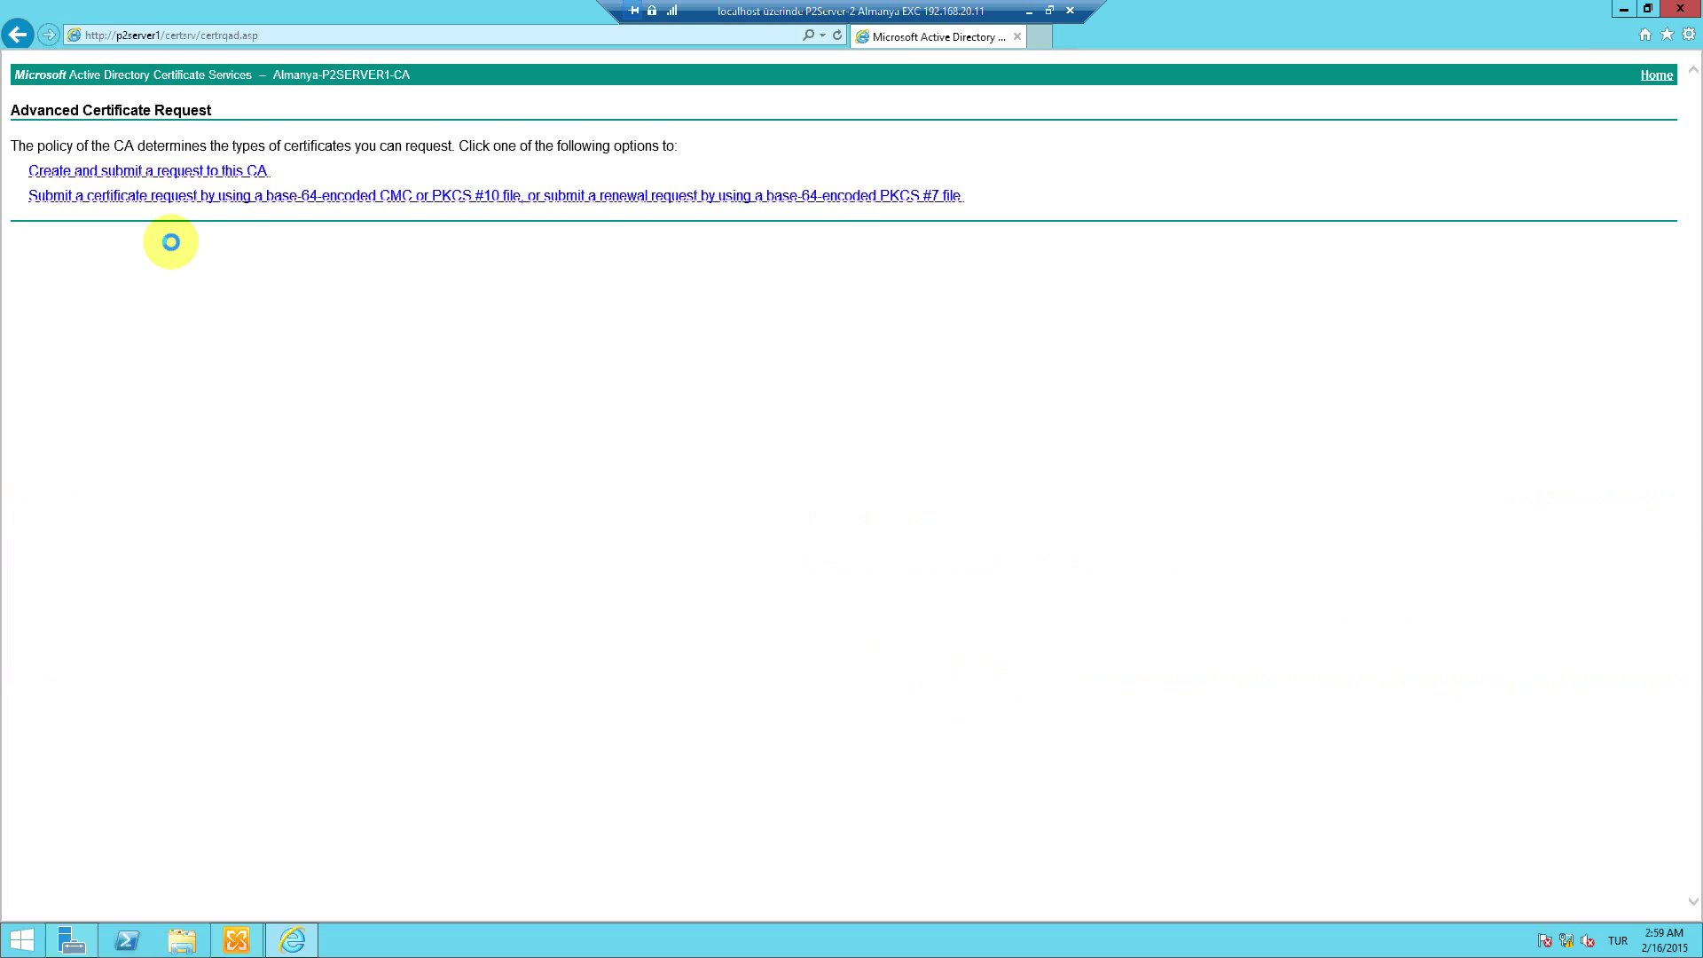
click(194, 196)
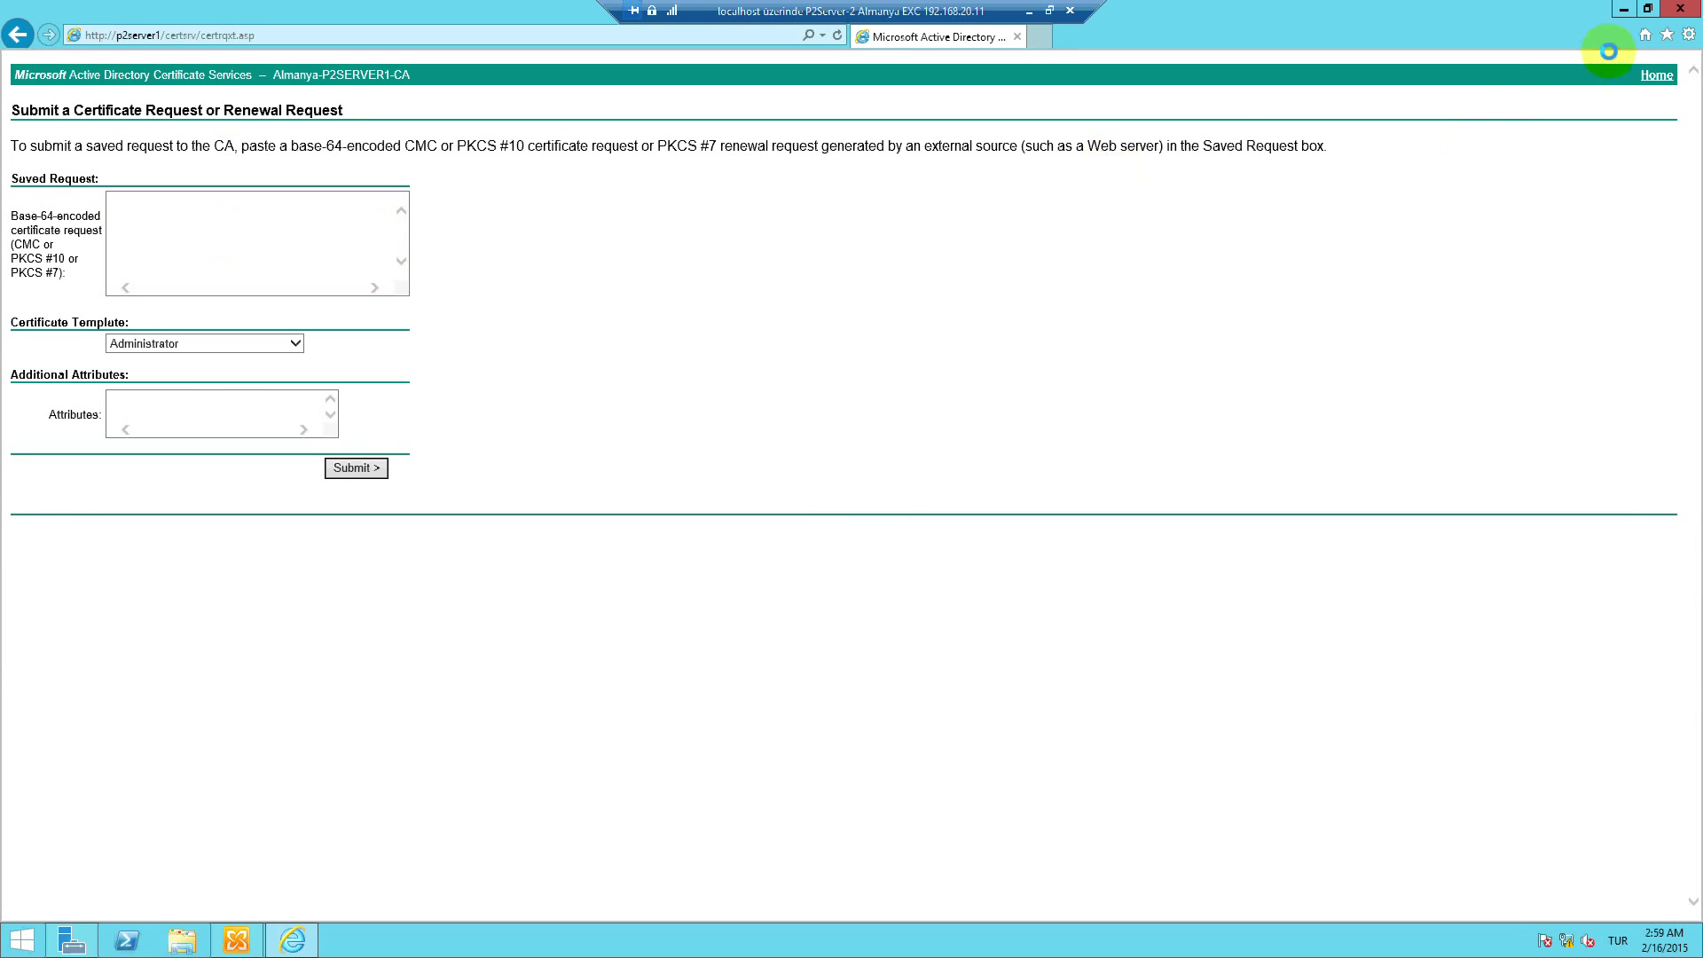
Minimize the browser and Exchange console, and open the desktop request file talepbelgesi.req in Notepad
click(1619, 9)
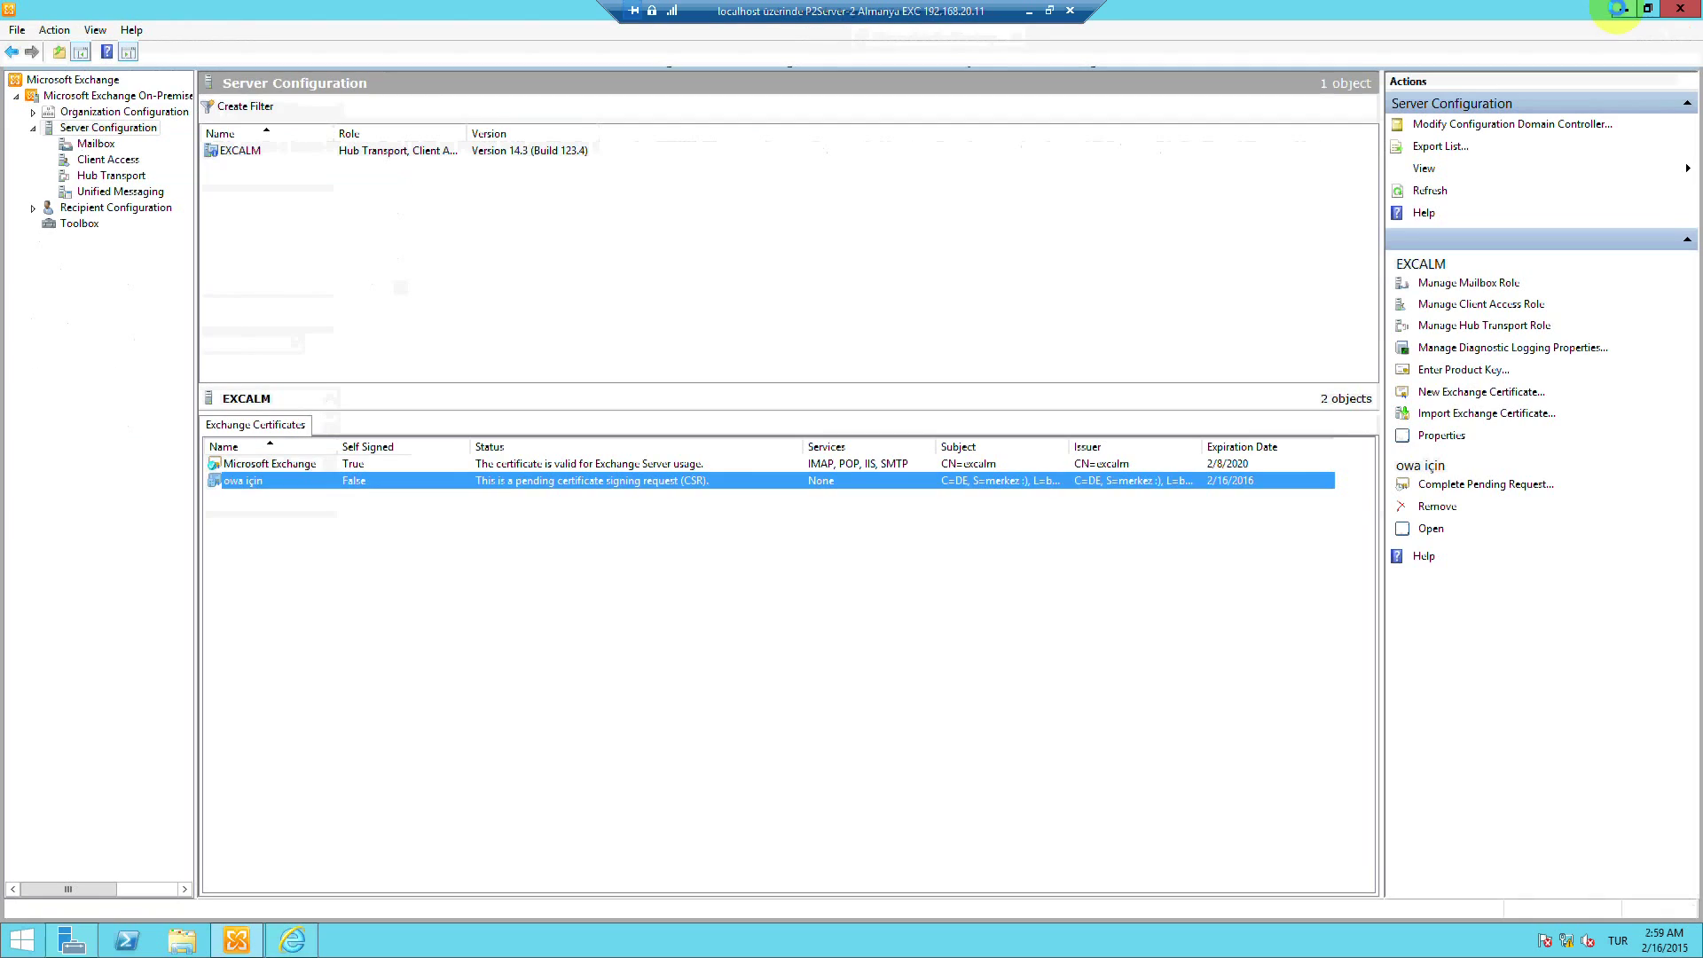
click(1620, 9)
click(35, 488)
right_click(36, 489)
click(78, 497)
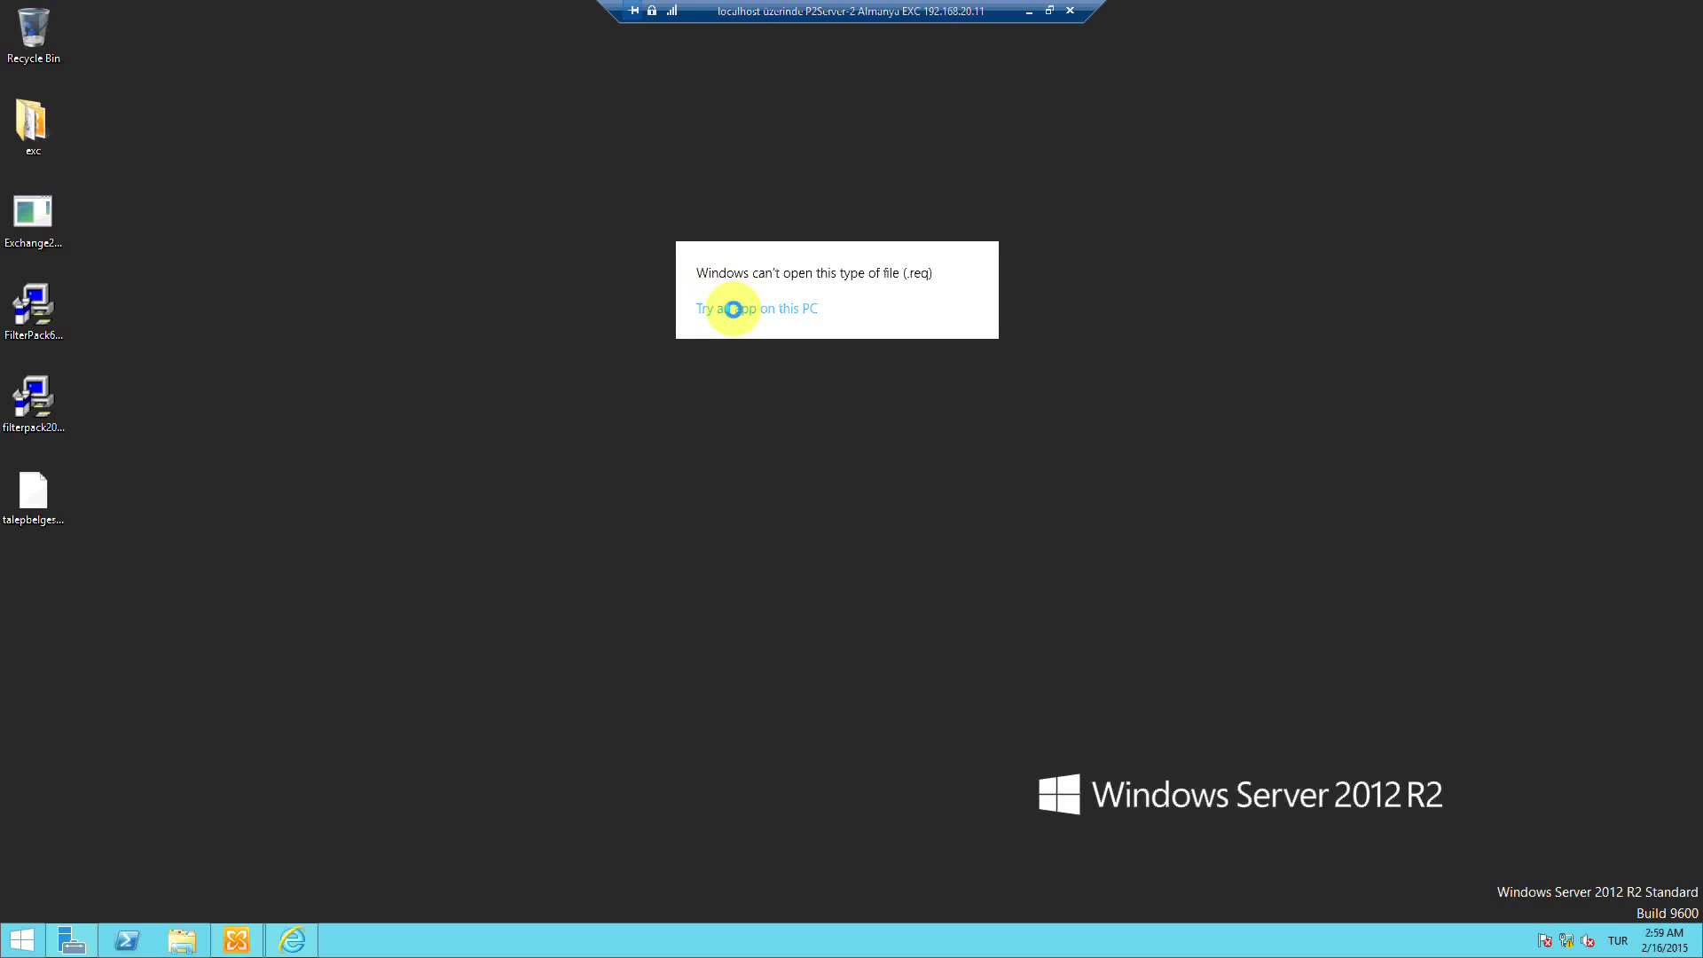
click(734, 307)
click(748, 413)
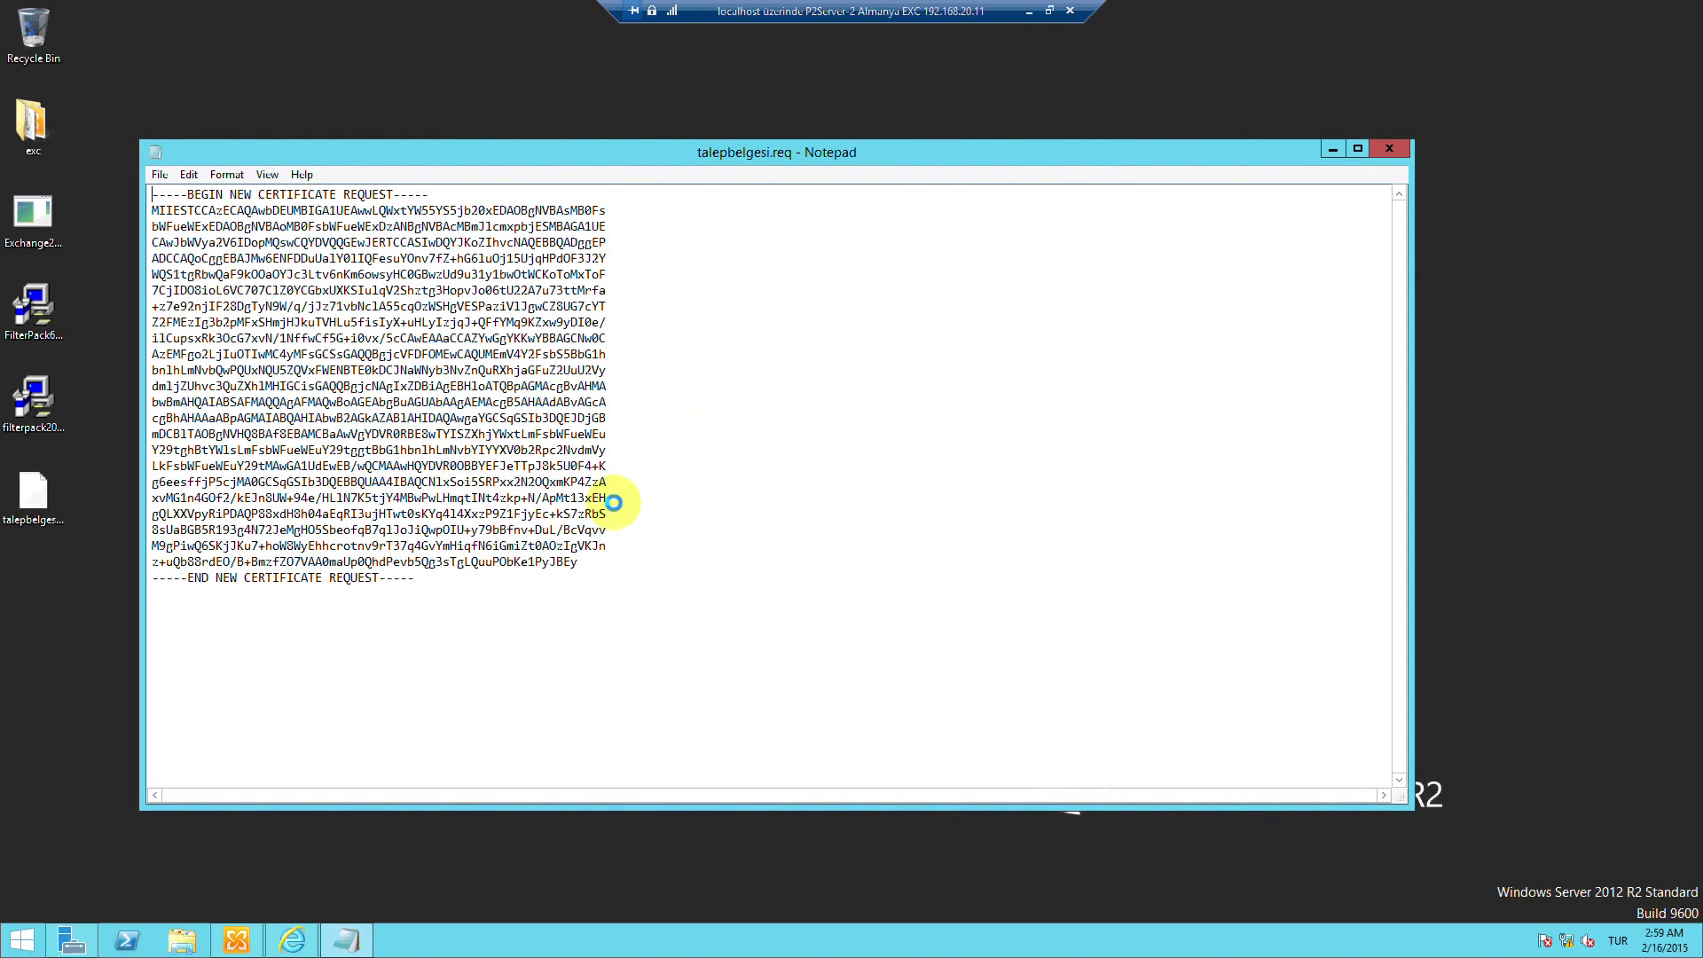
Copy the entire certificate request text, including the BEGIN and END lines, into the web form's Saved Request field
drag(593, 624, 152, 192)
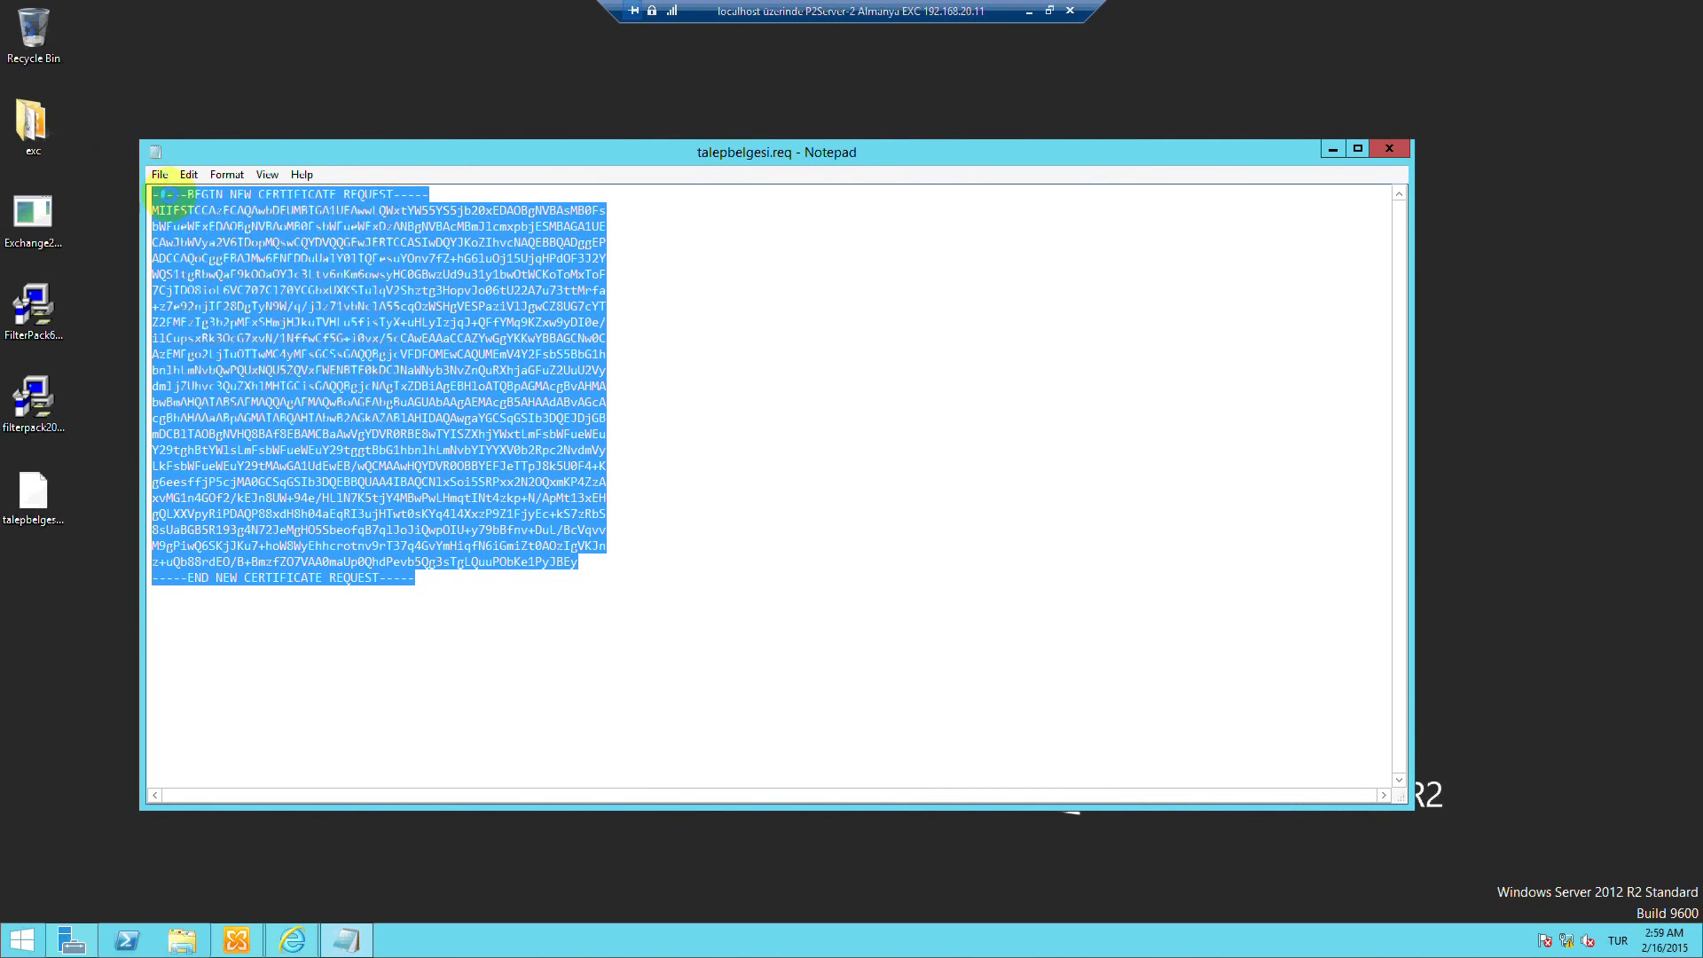
right_click(195, 198)
click(214, 248)
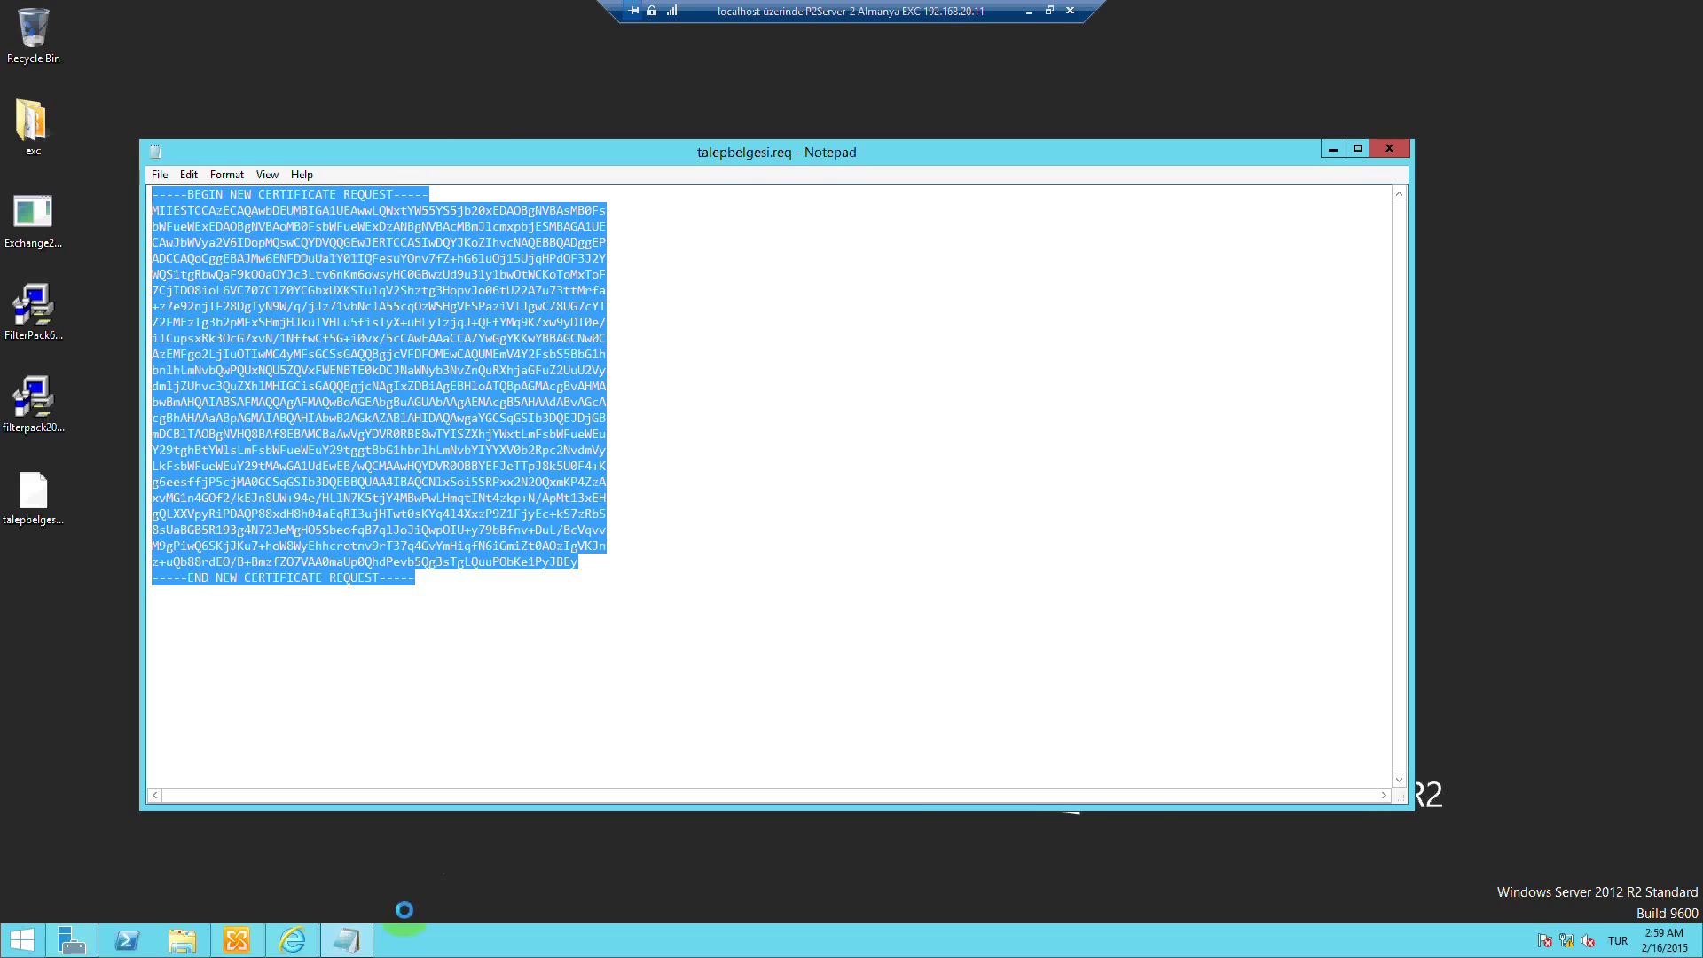
mouse_move(293, 940)
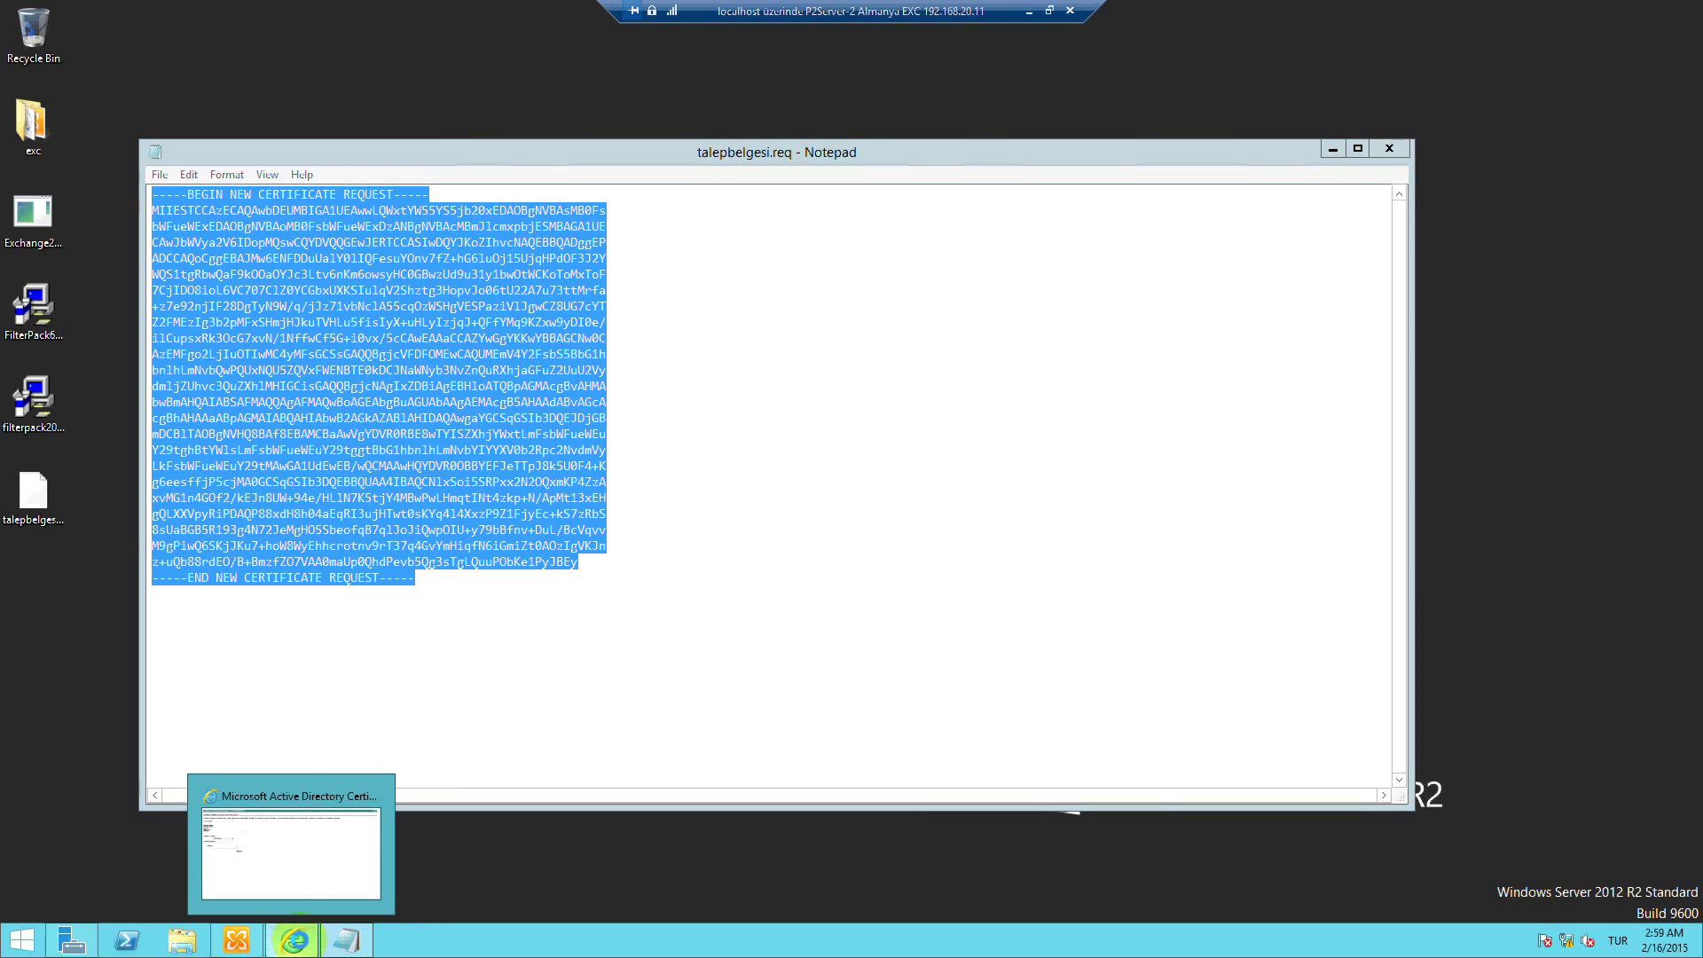
click(296, 825)
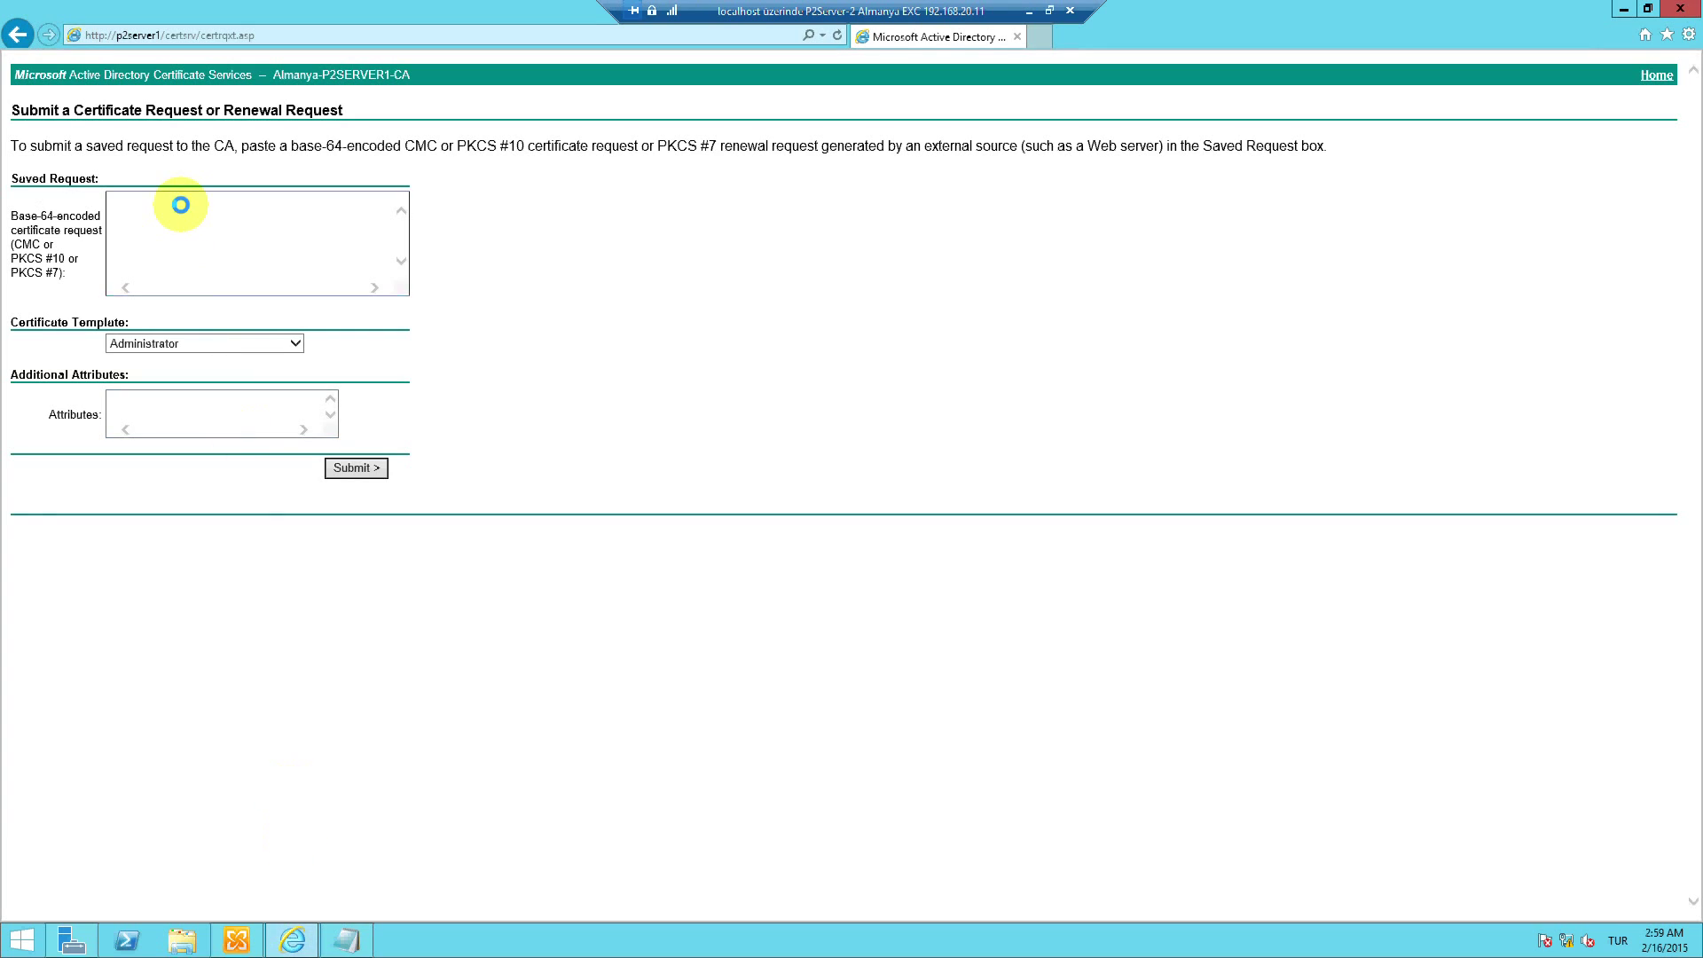
right_click(180, 206)
click(236, 277)
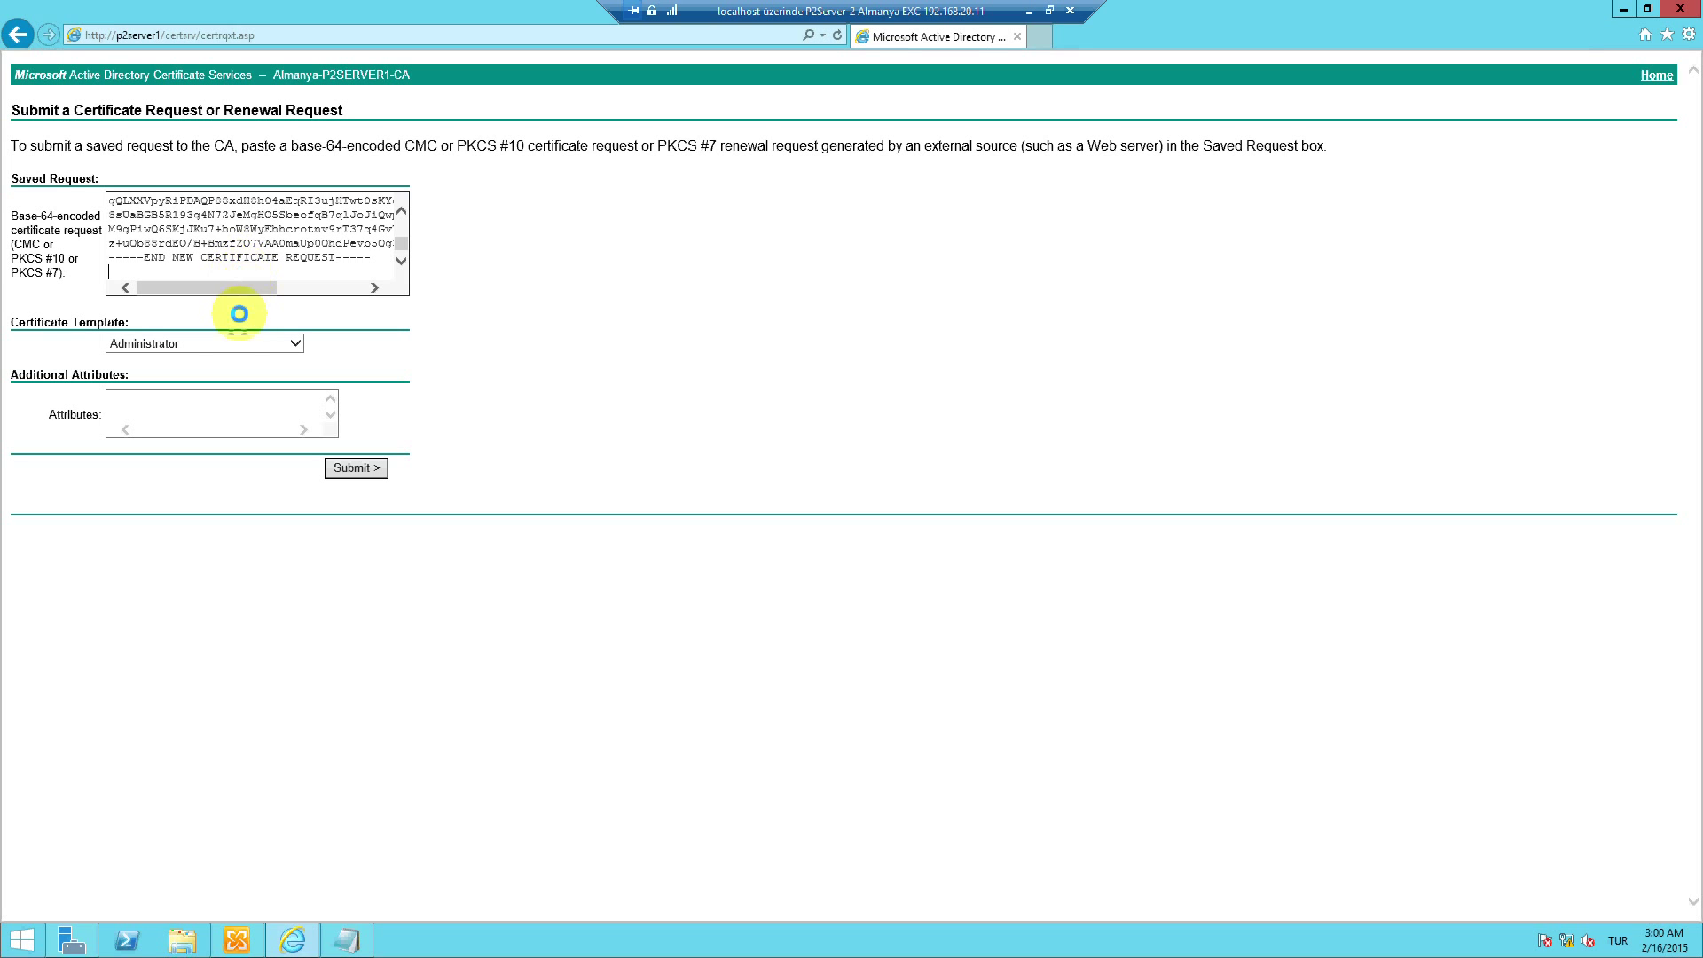
Choose the Web Server certificate template and submit the request
click(239, 341)
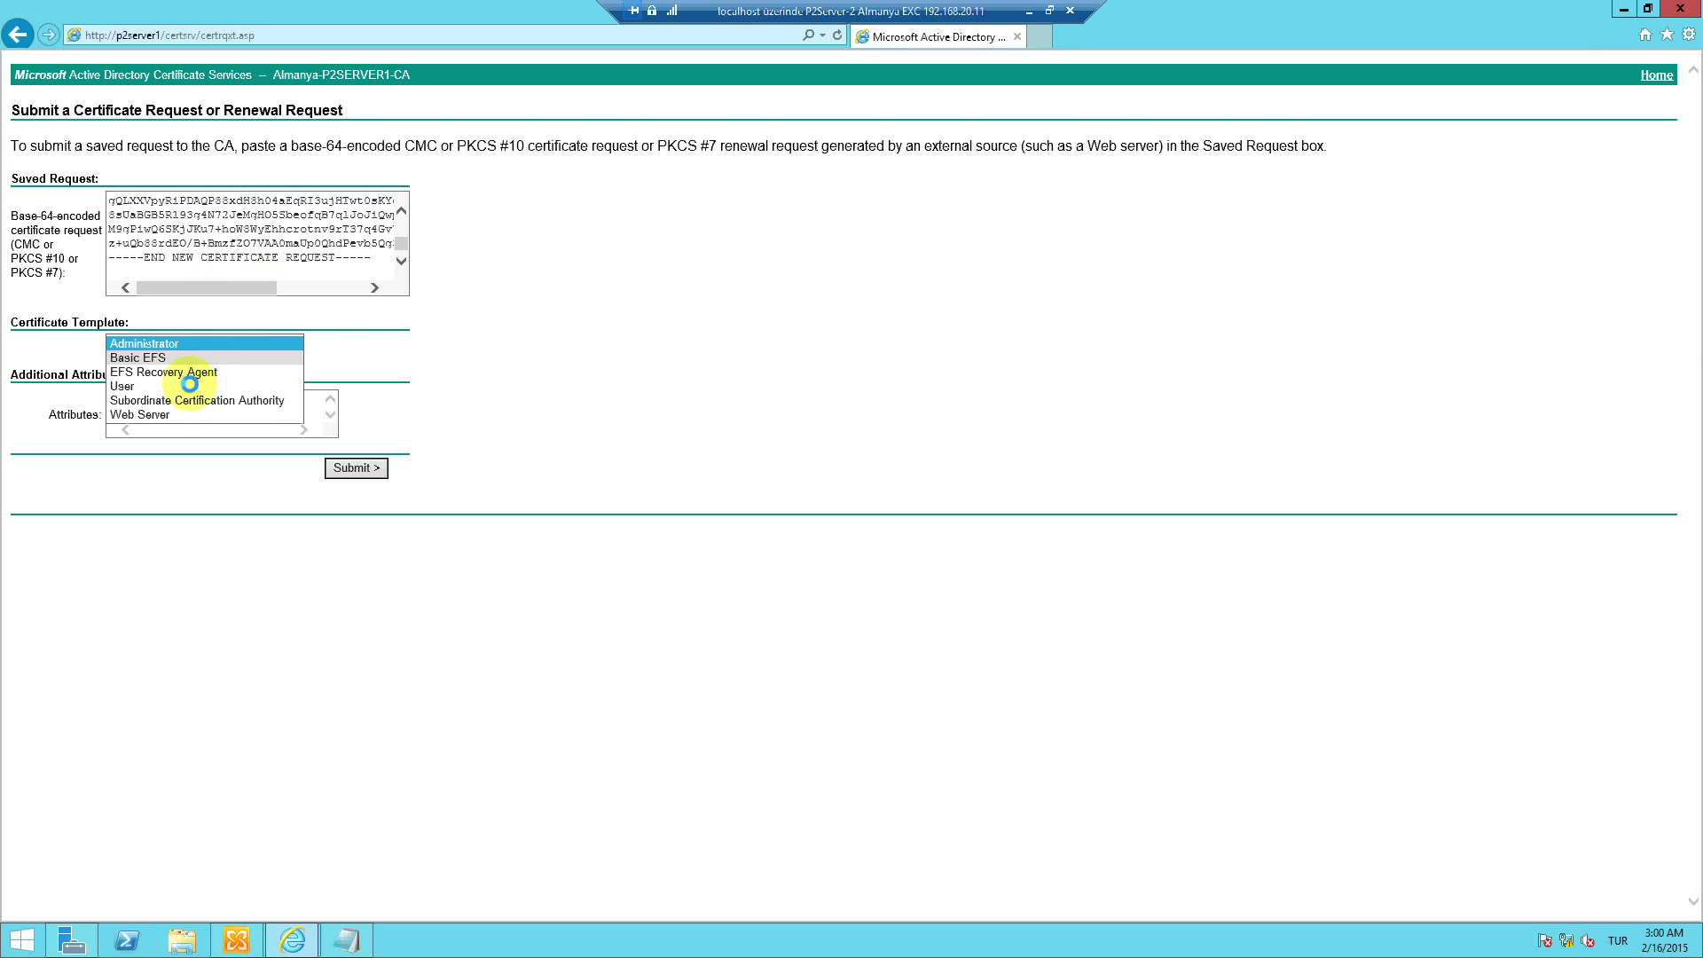
click(173, 413)
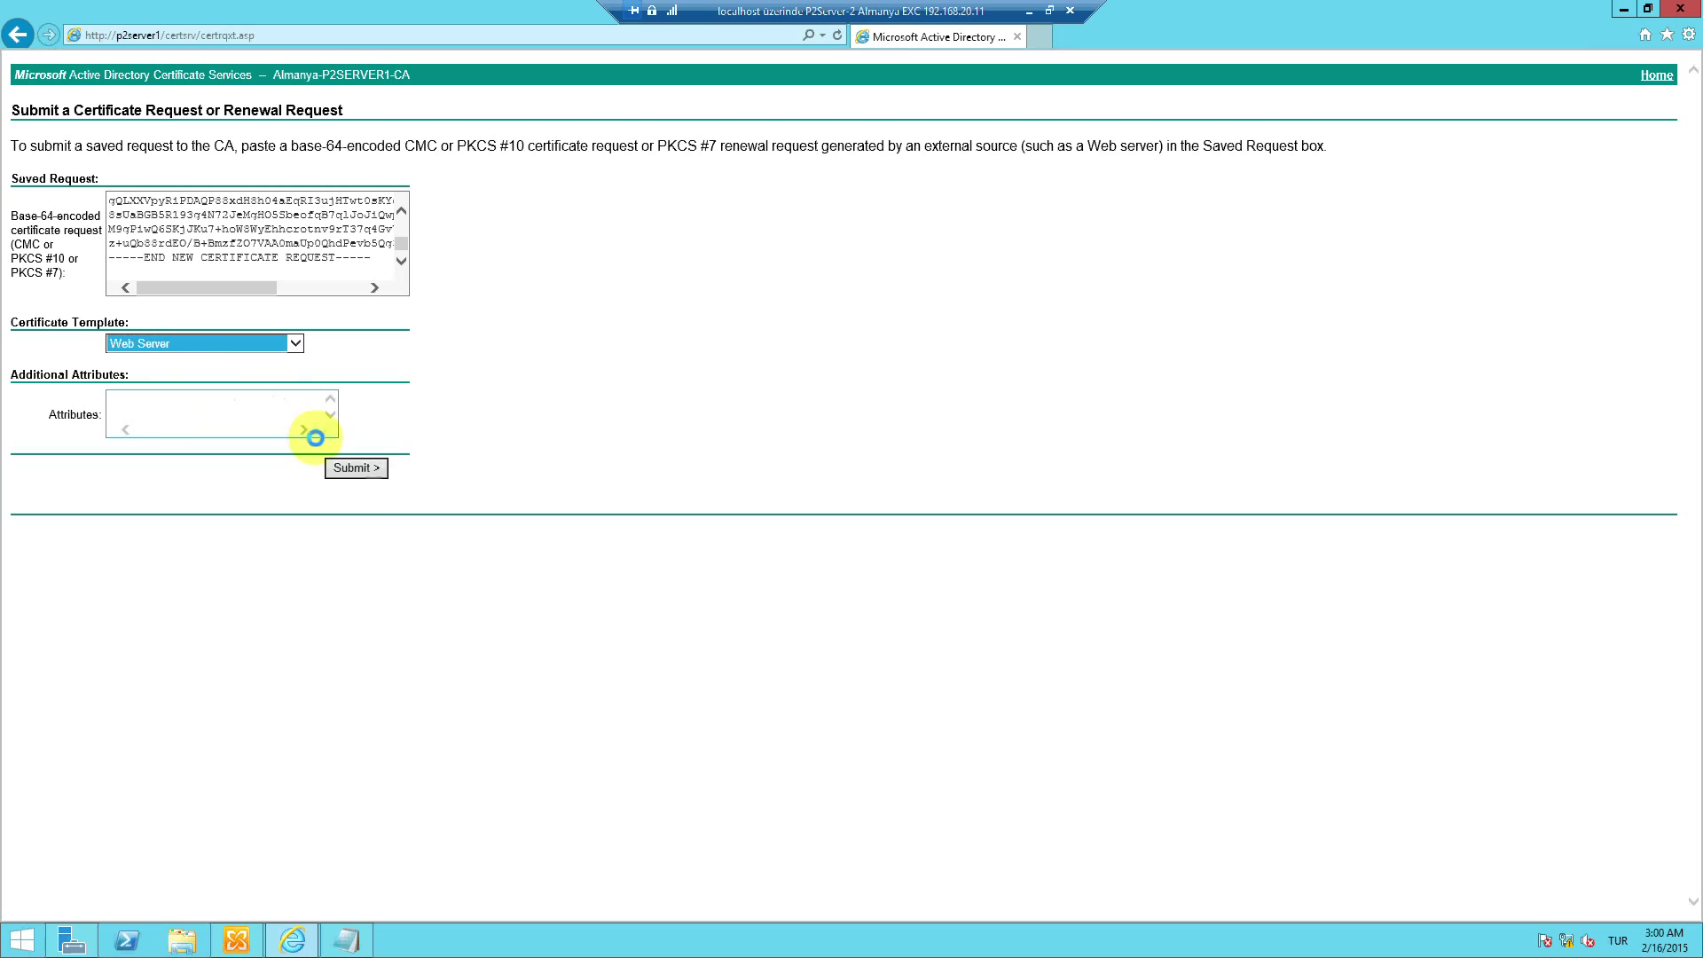
click(364, 467)
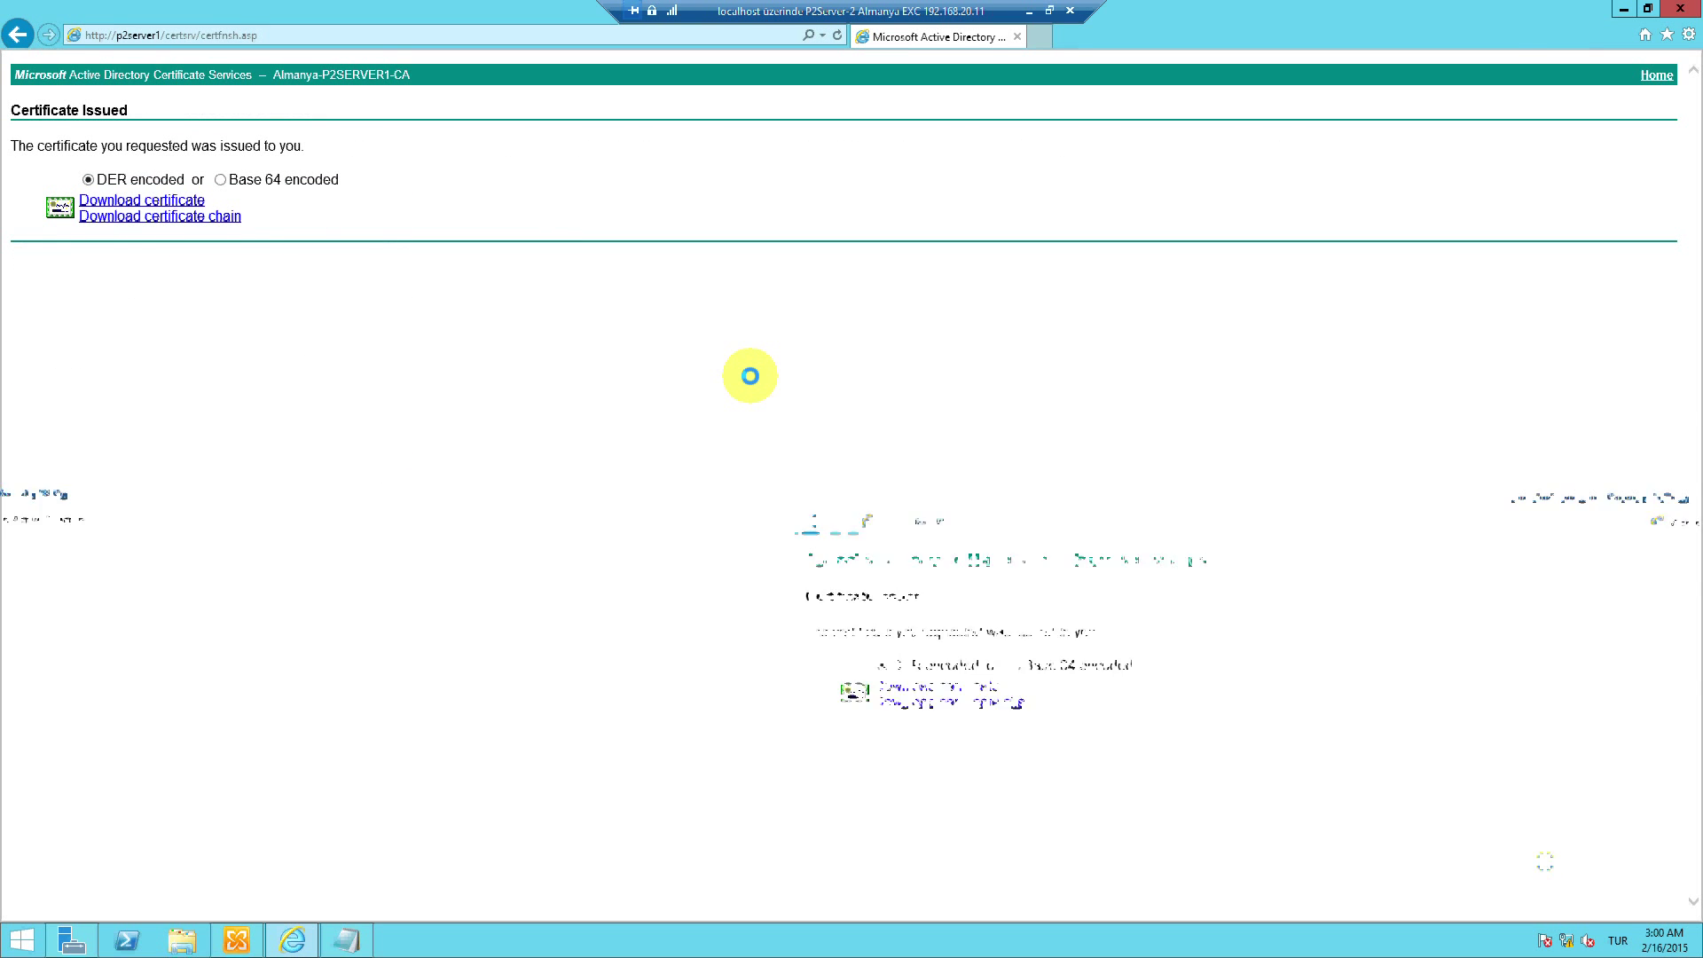
Download the issued DER encoded certificate, save certnew.cer, and open its download folder
click(172, 200)
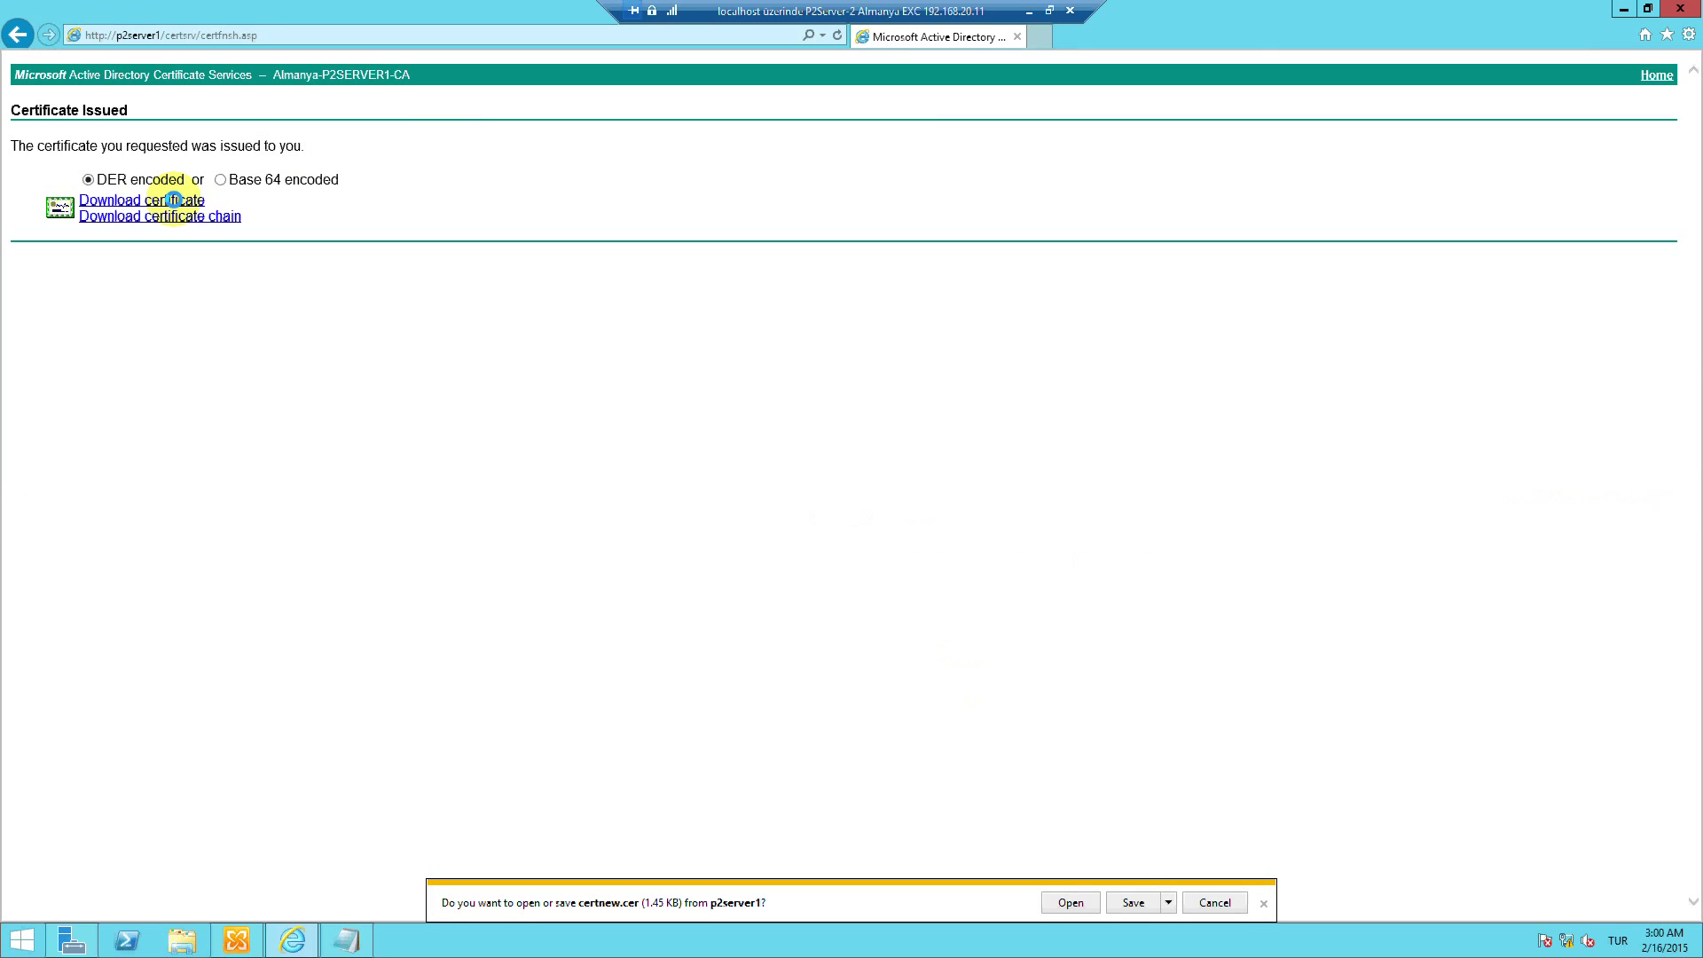
click(1132, 902)
click(1128, 902)
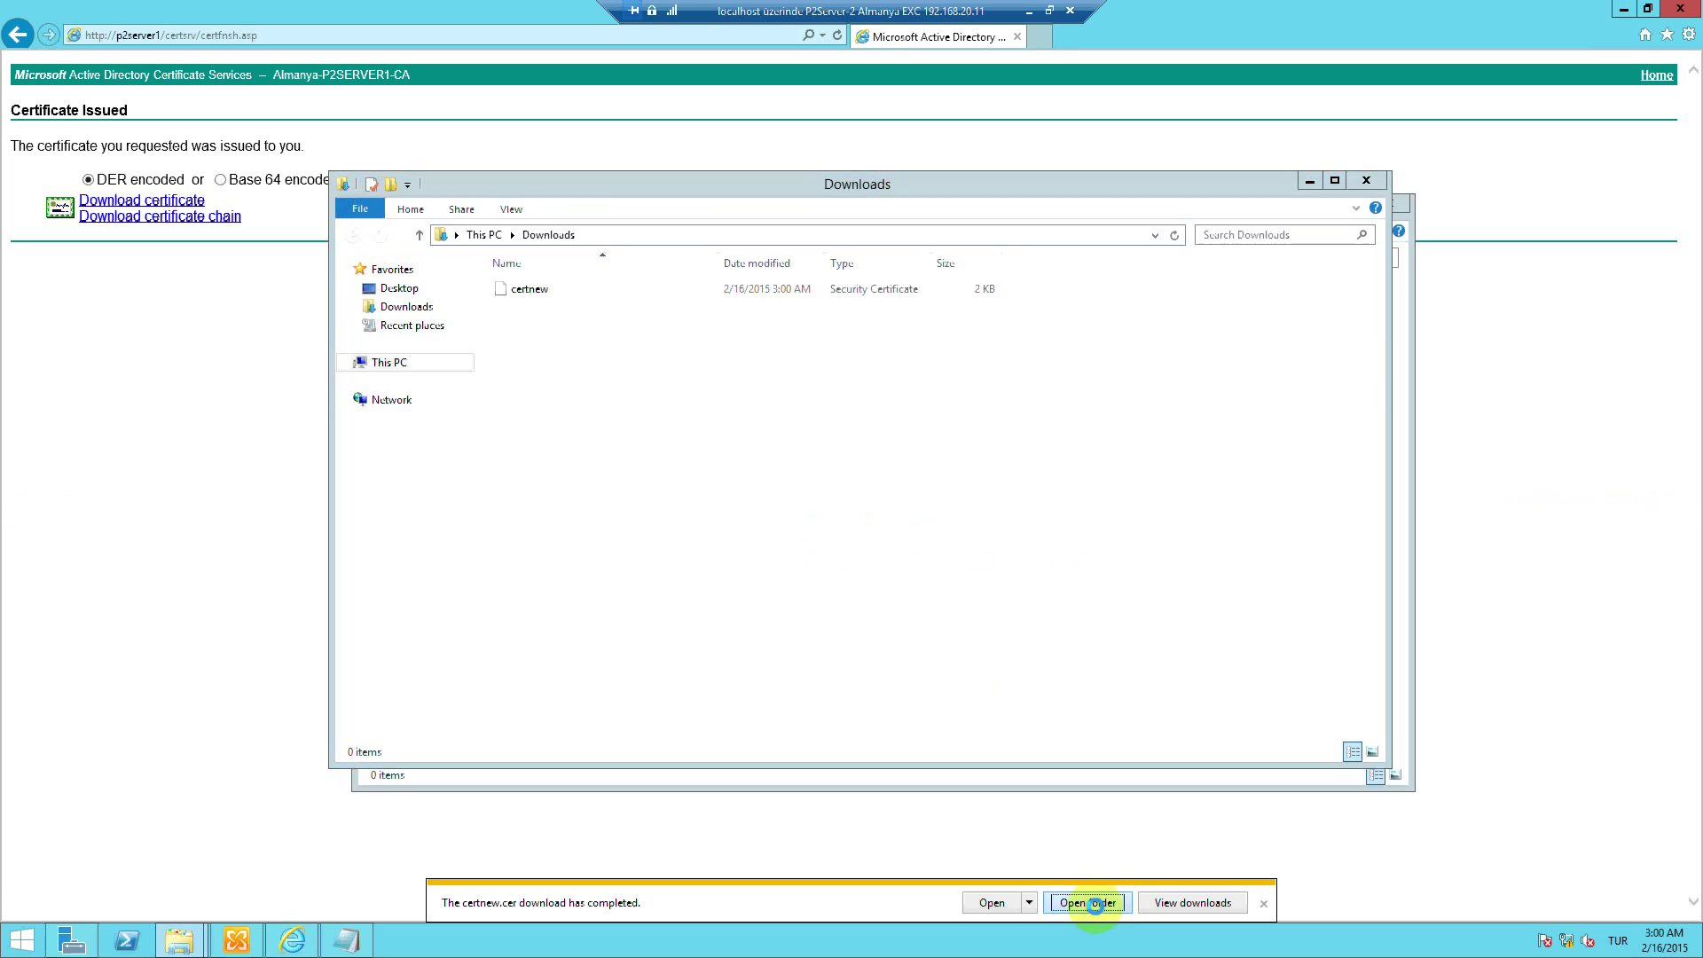
Copy the certnew certificate from the Downloads folder and paste it onto the Exchange server's desktop
right_click(572, 291)
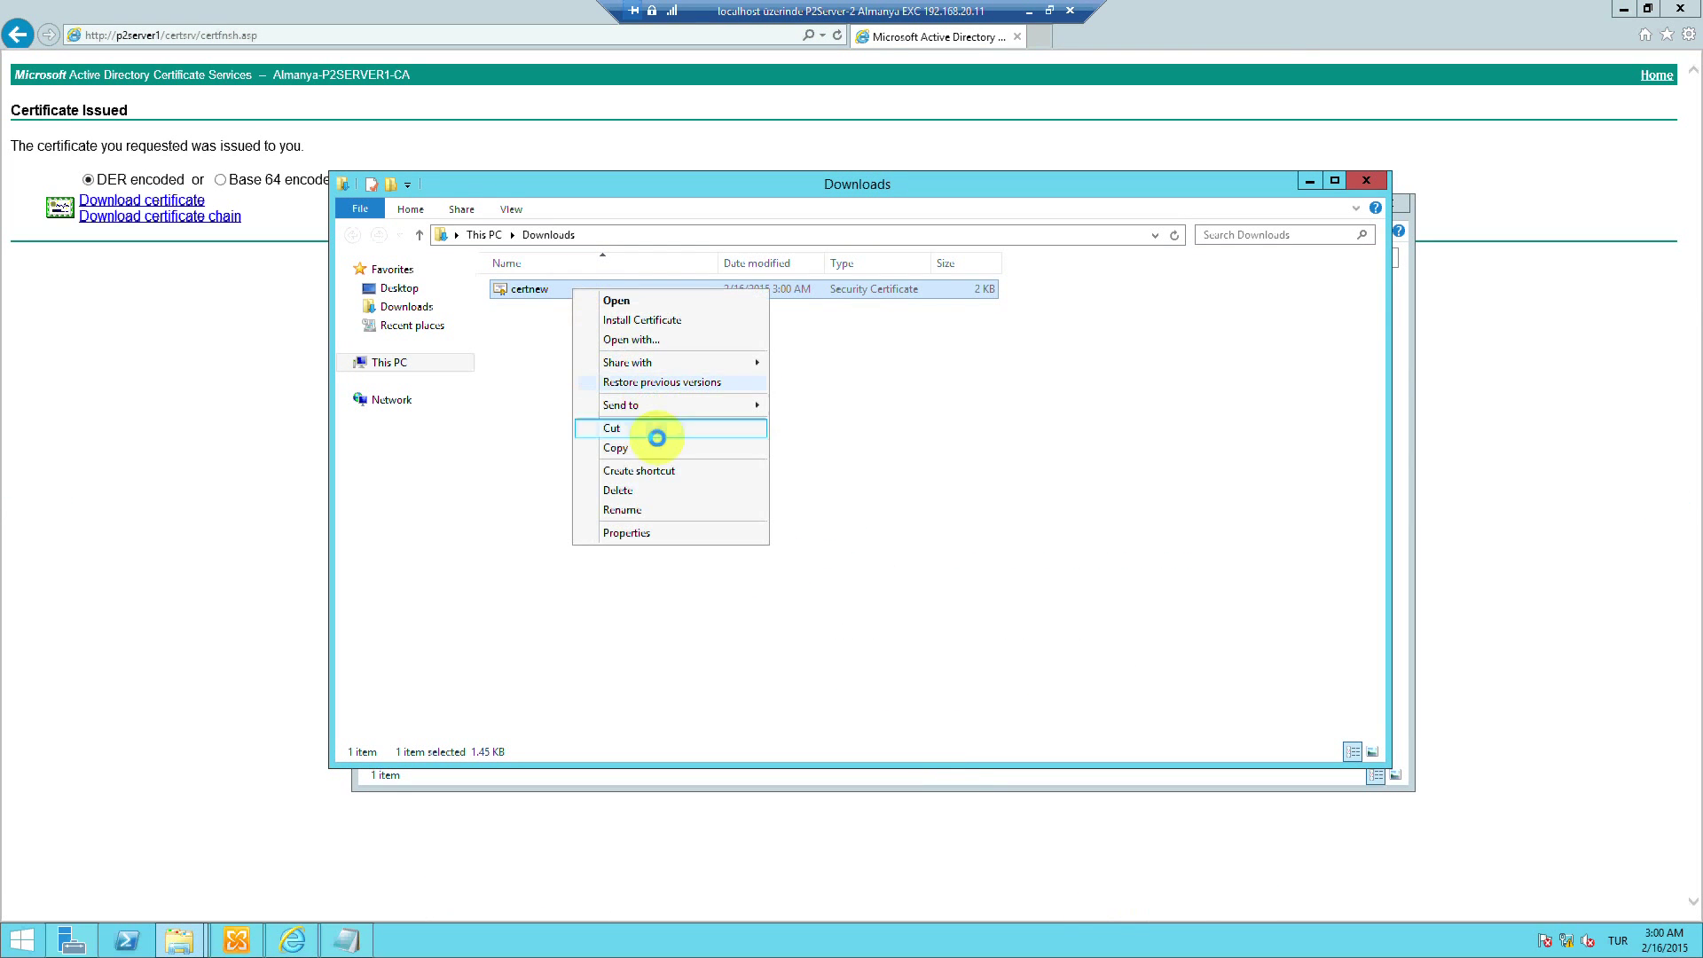
click(654, 447)
mouse_move(1698, 953)
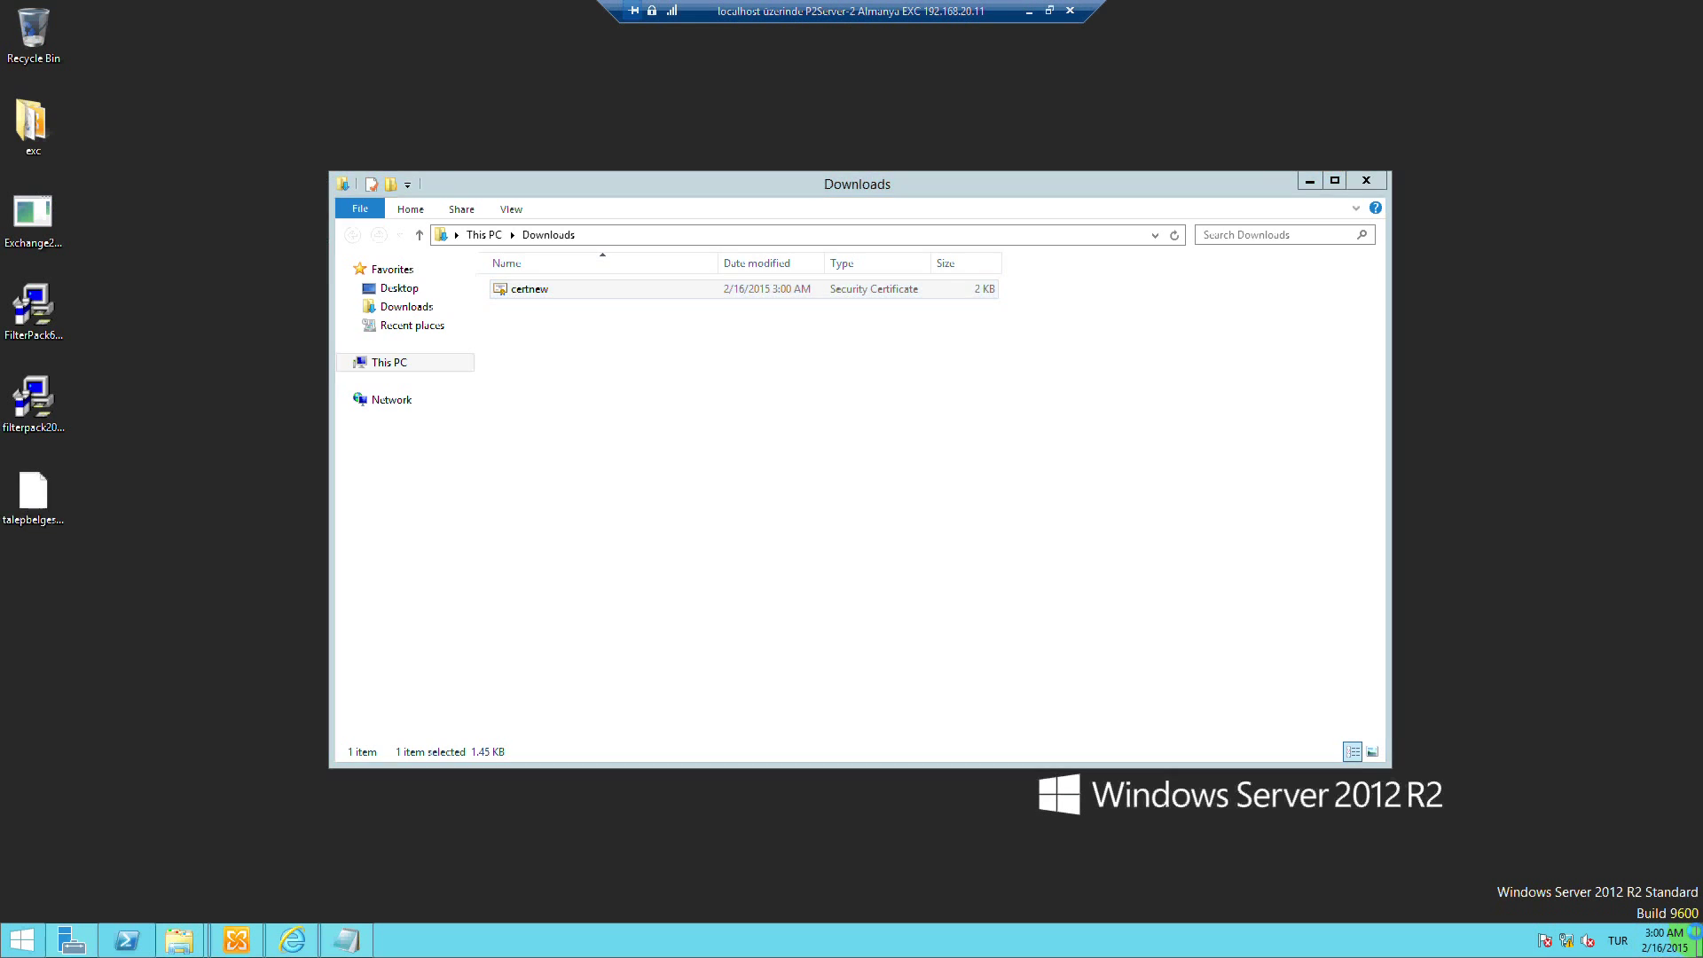
click(1696, 944)
right_click(485, 288)
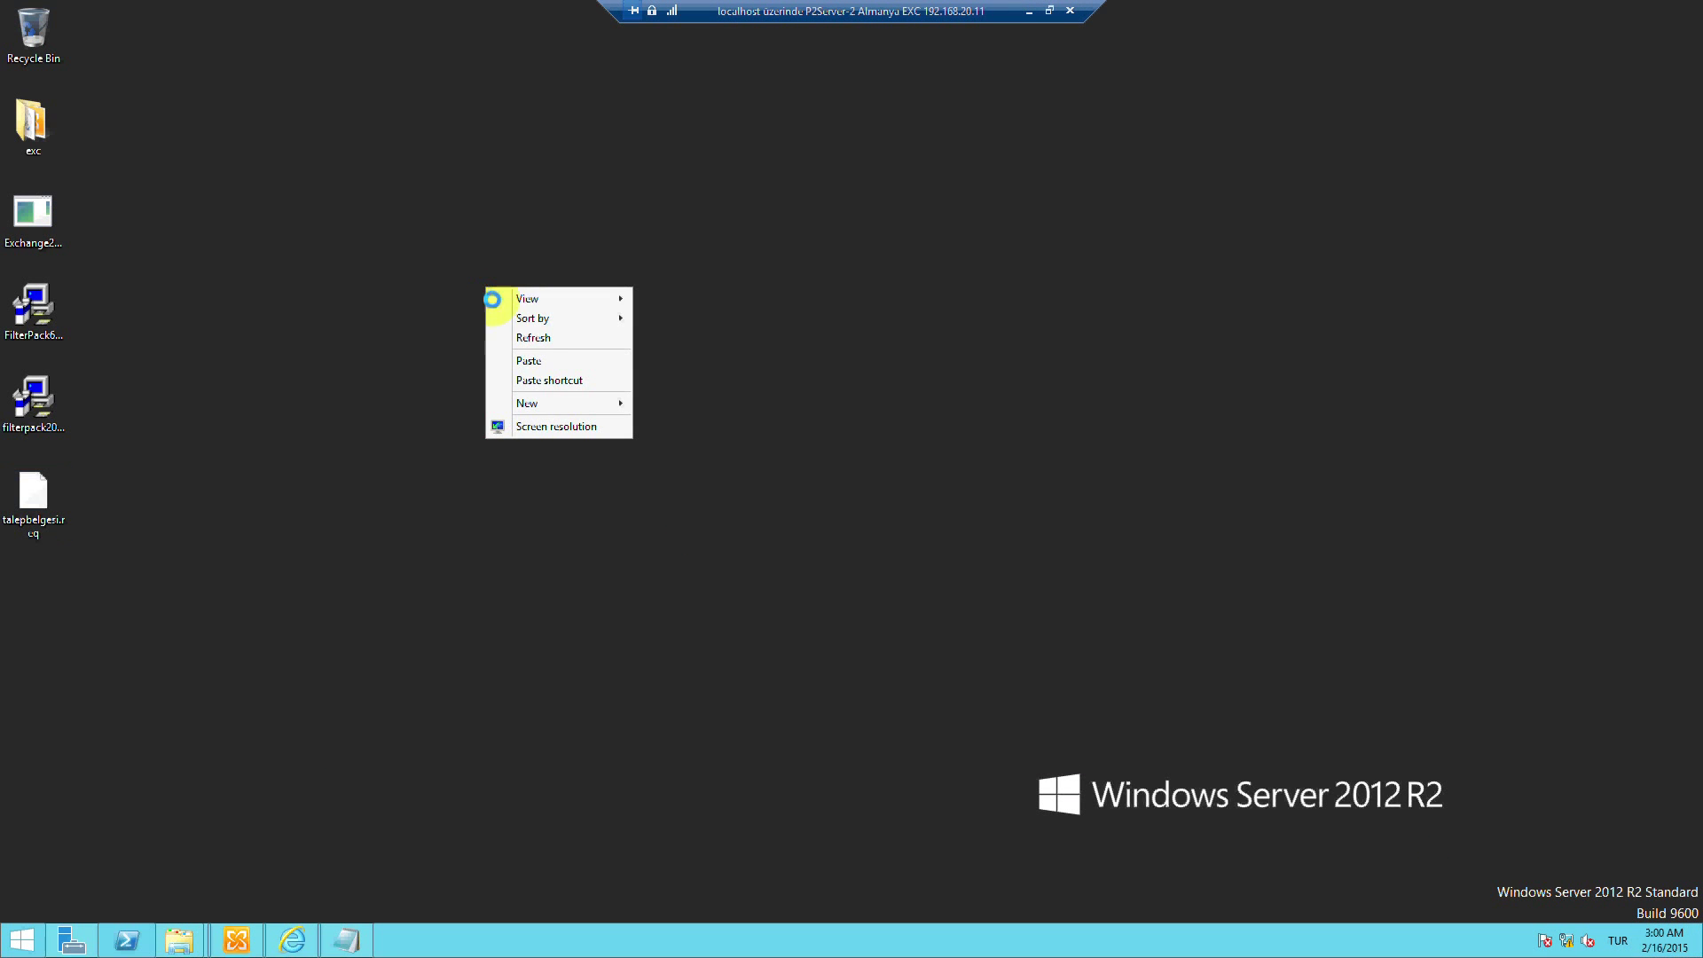
click(528, 360)
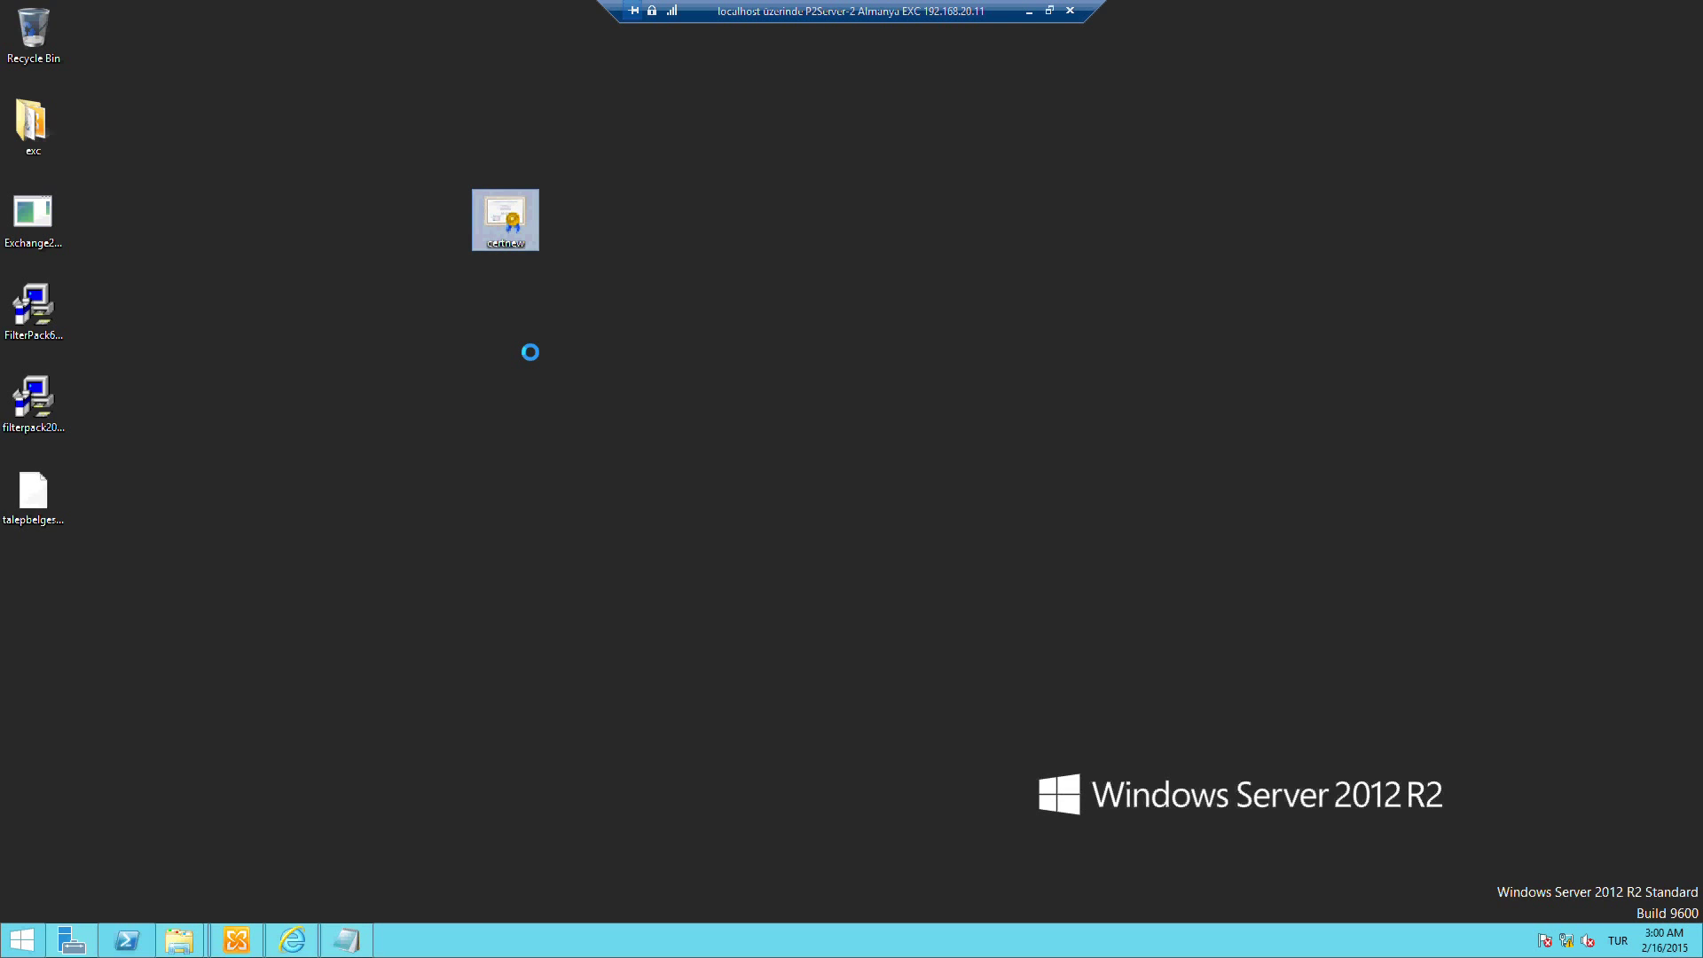
Switch to the host's Notepad notes and add "4- beklemede olan sertifika talep işlemini exchange konsoldan sertifika göstererek sonlandırıyoruz."
click(1028, 11)
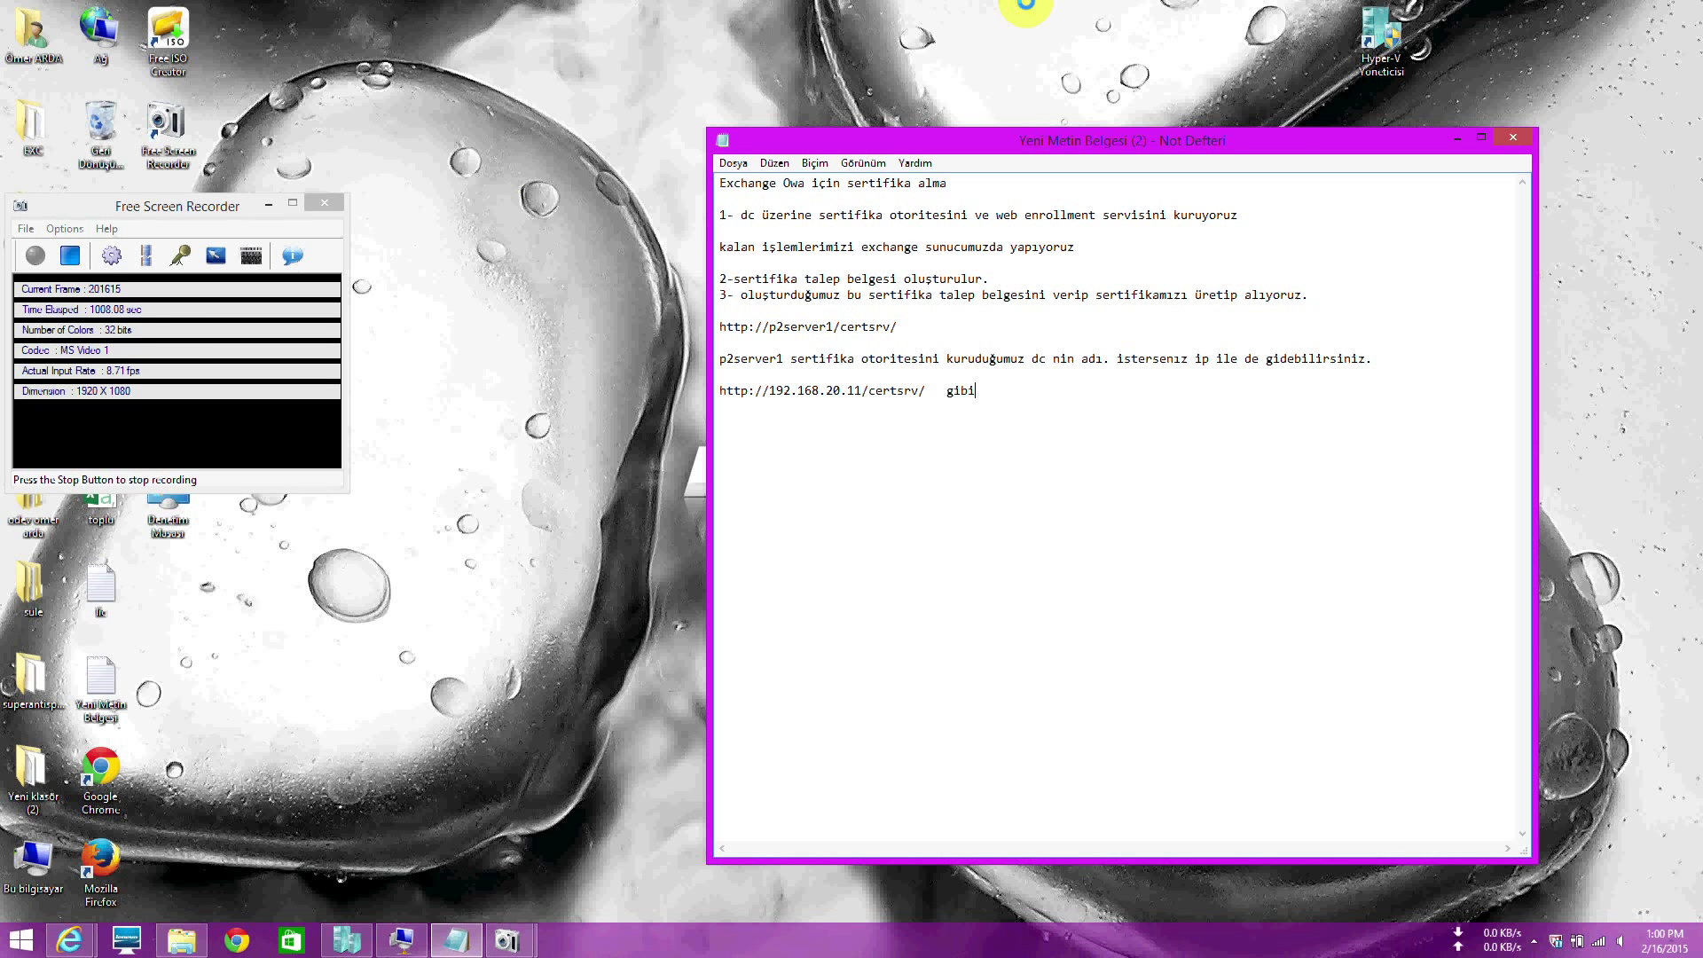
key(Return)
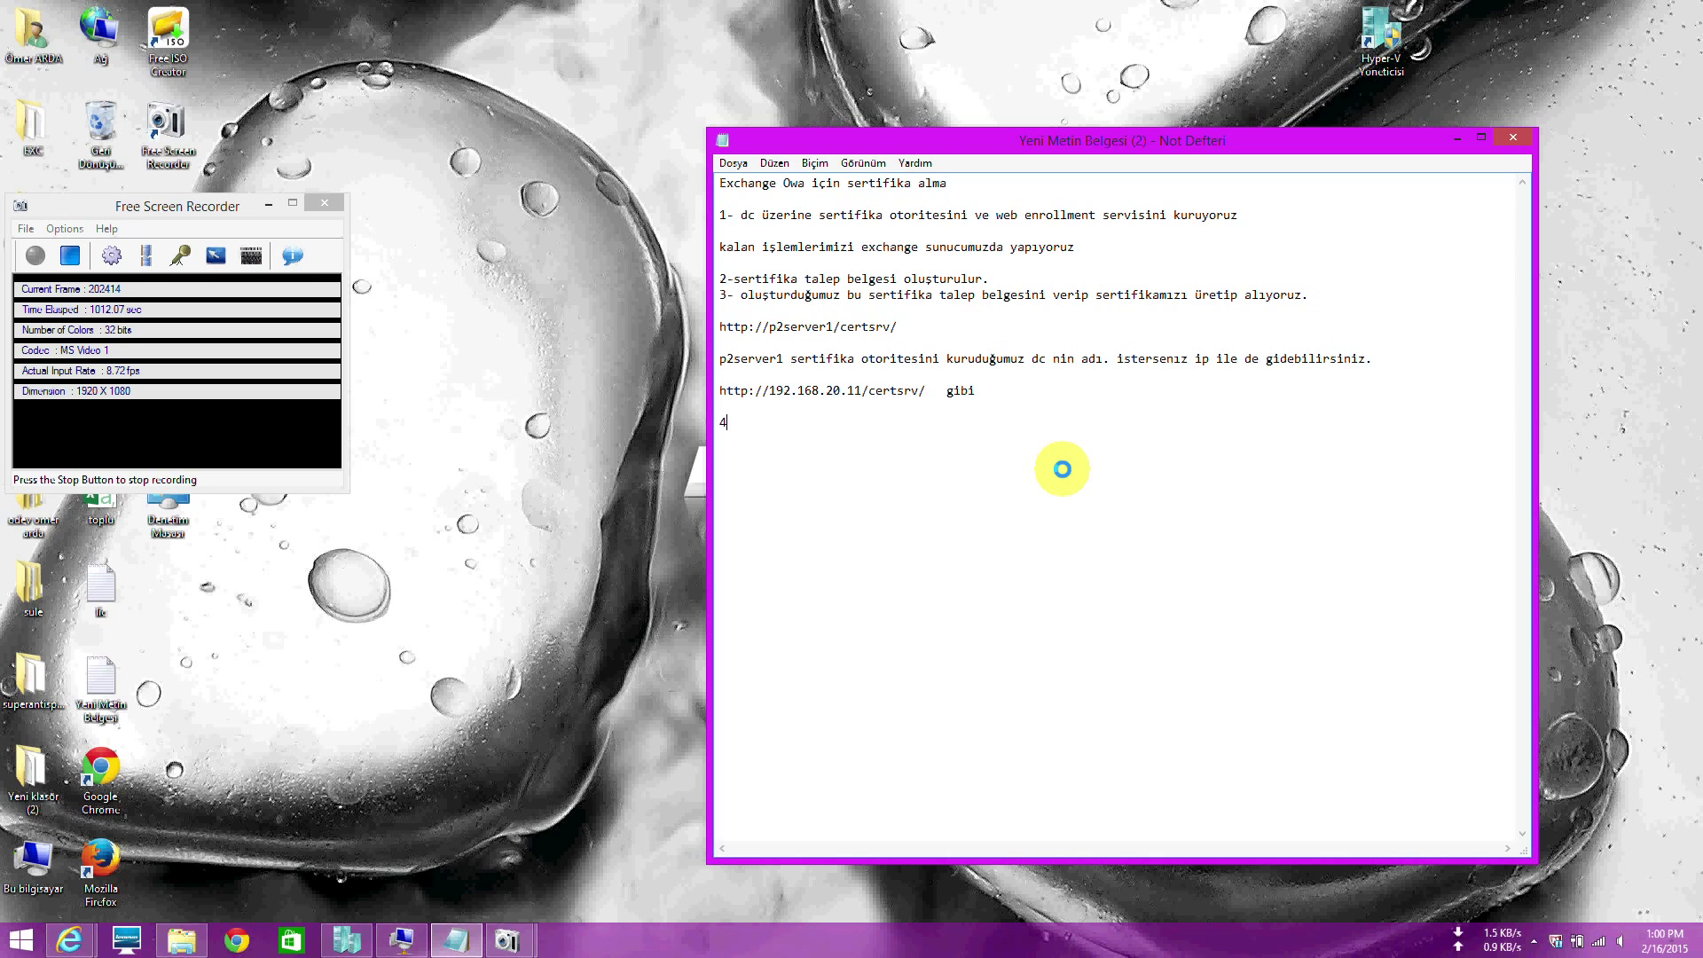
text(klemede olan )
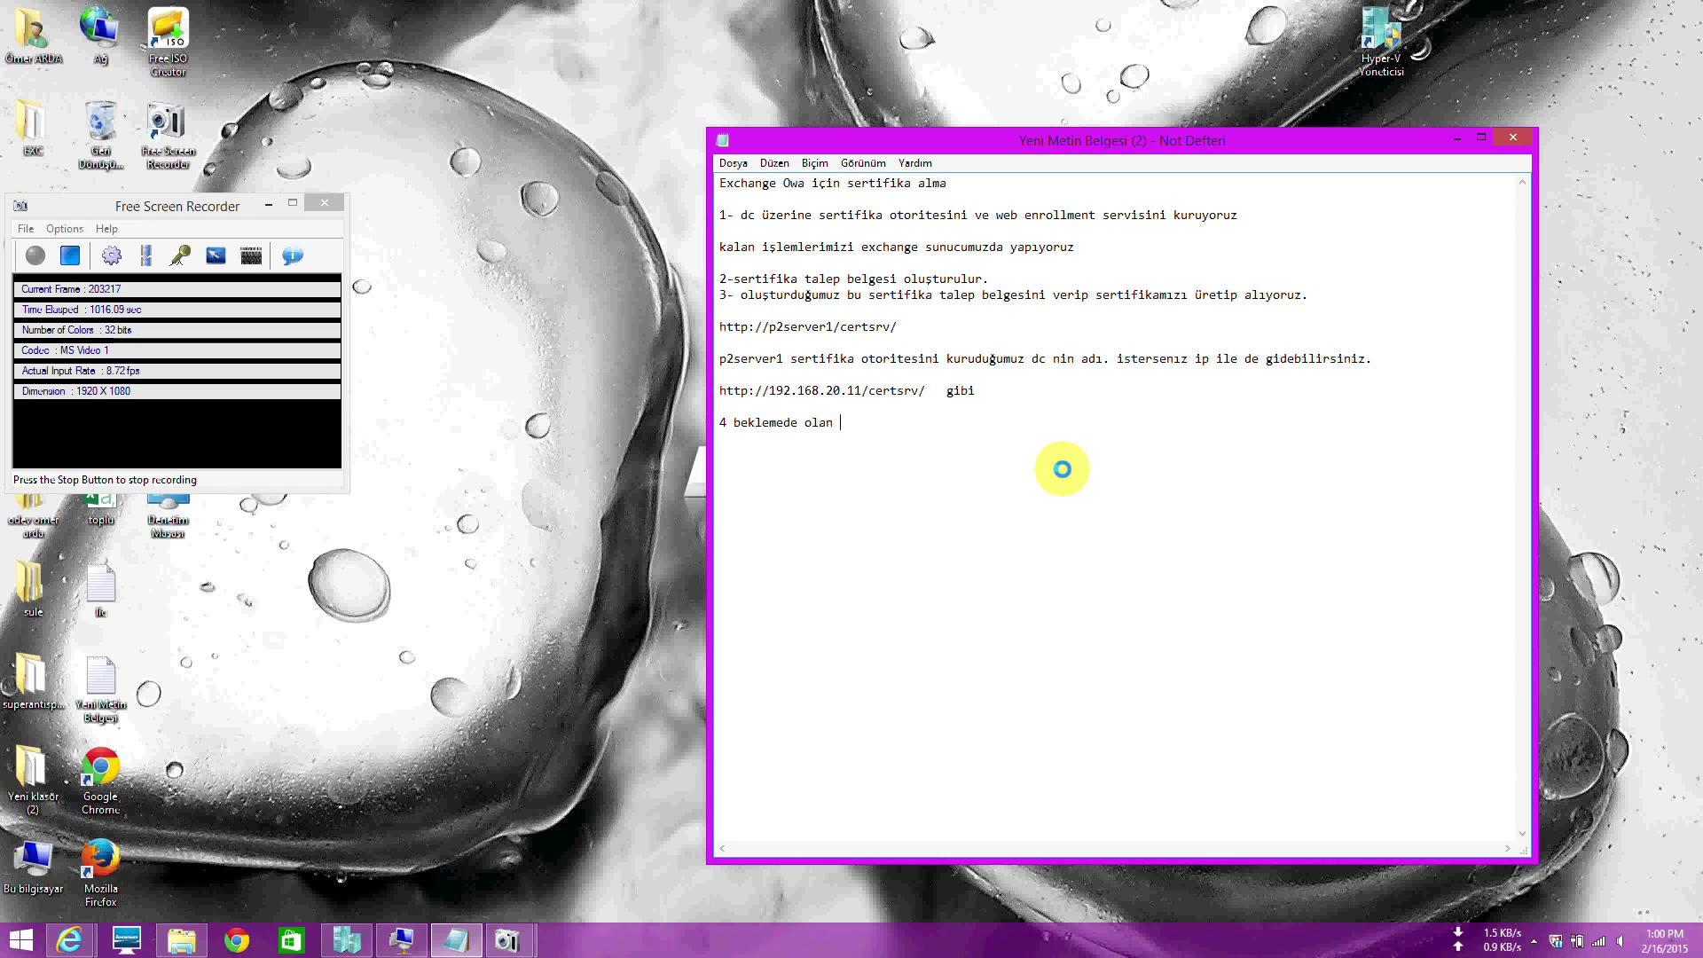
text(sertifika talep işlemini exchange konso)
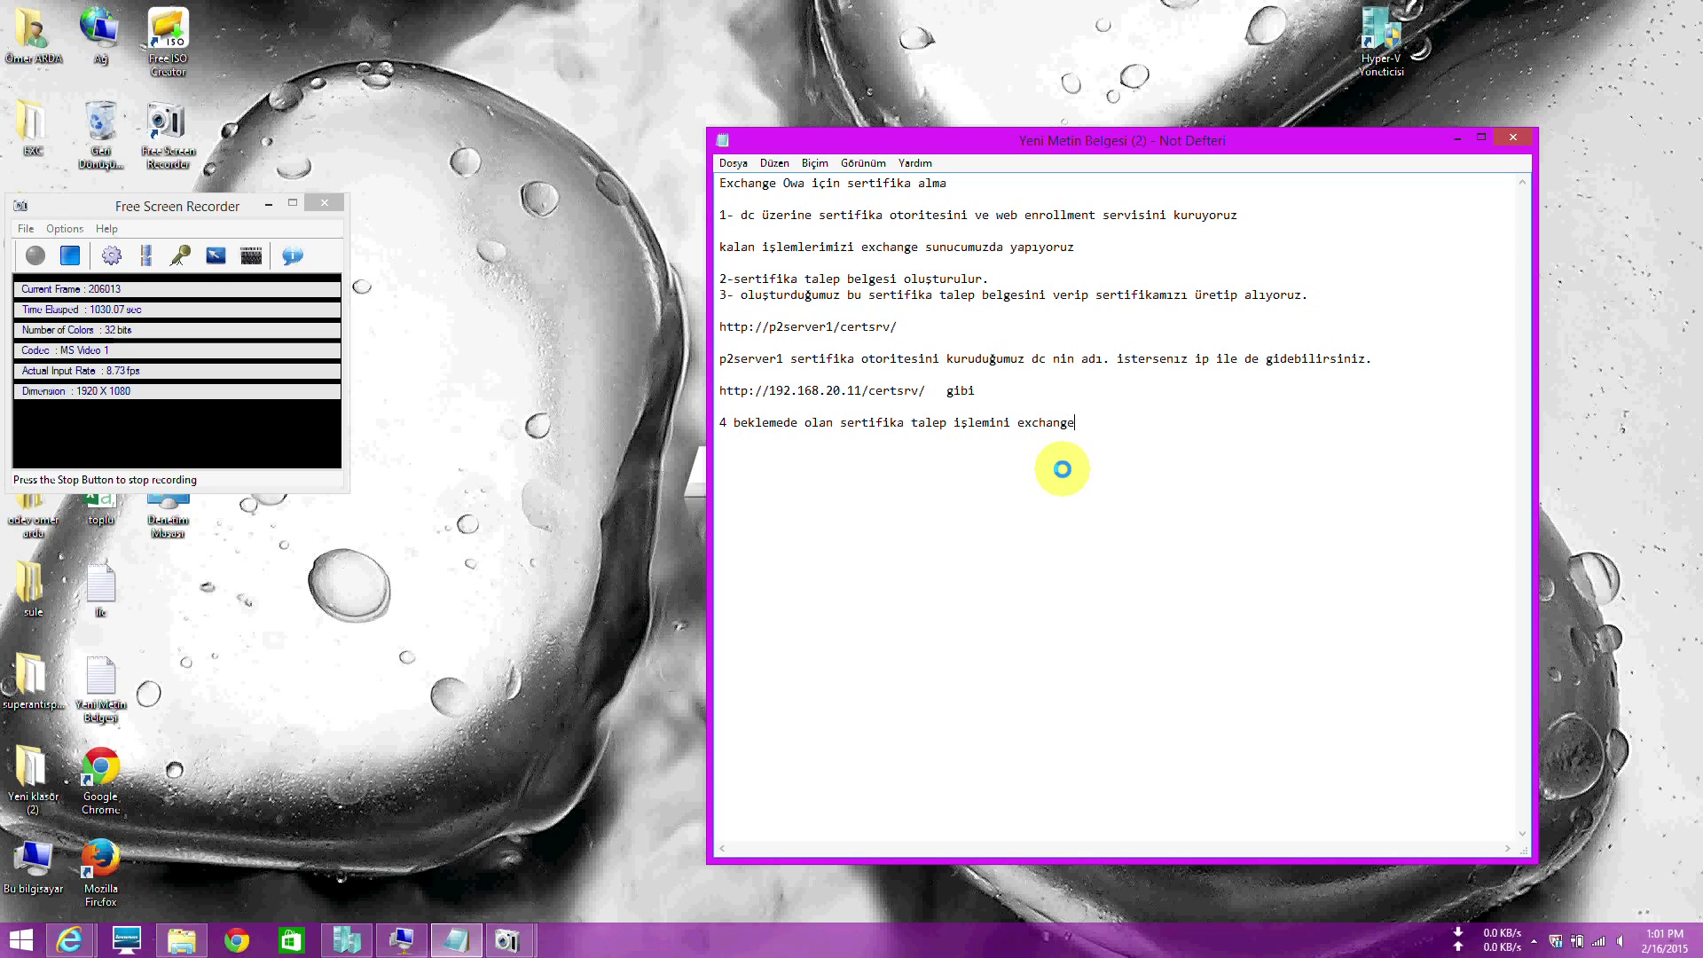
text(ldan sertifika göstererck sonlandırıy)
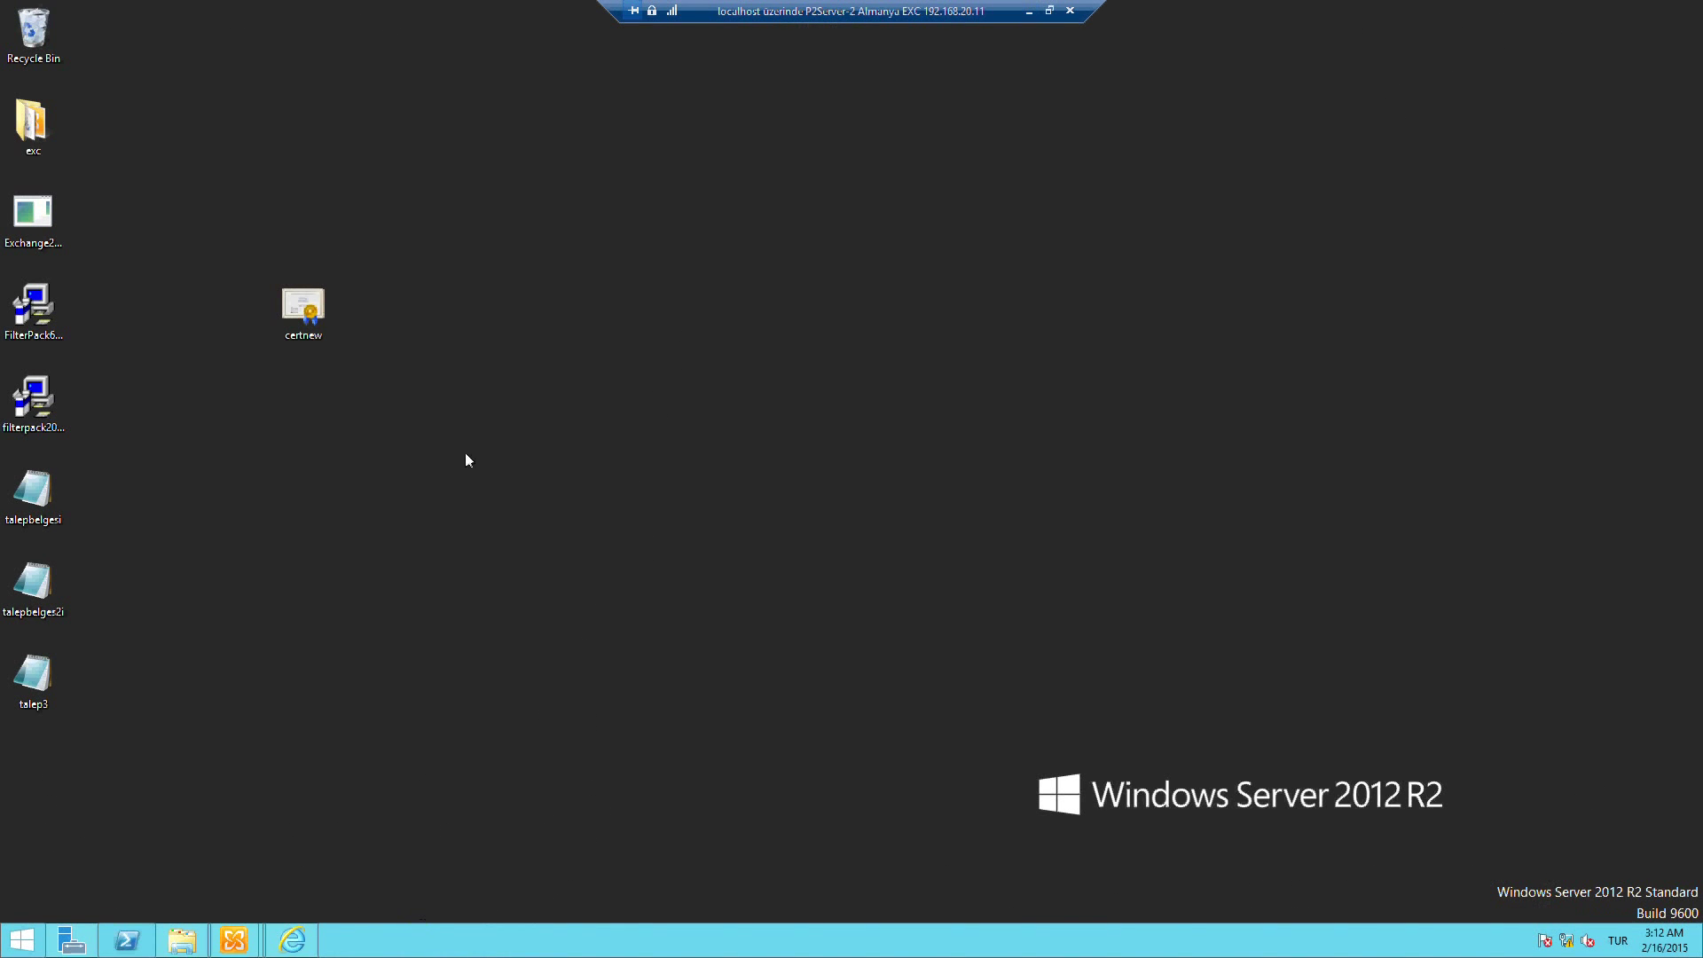
Return to the remote Exchange server, cancel the already open Complete Pending Request wizard, and show the Exchange Management Console
mouse_move(233, 939)
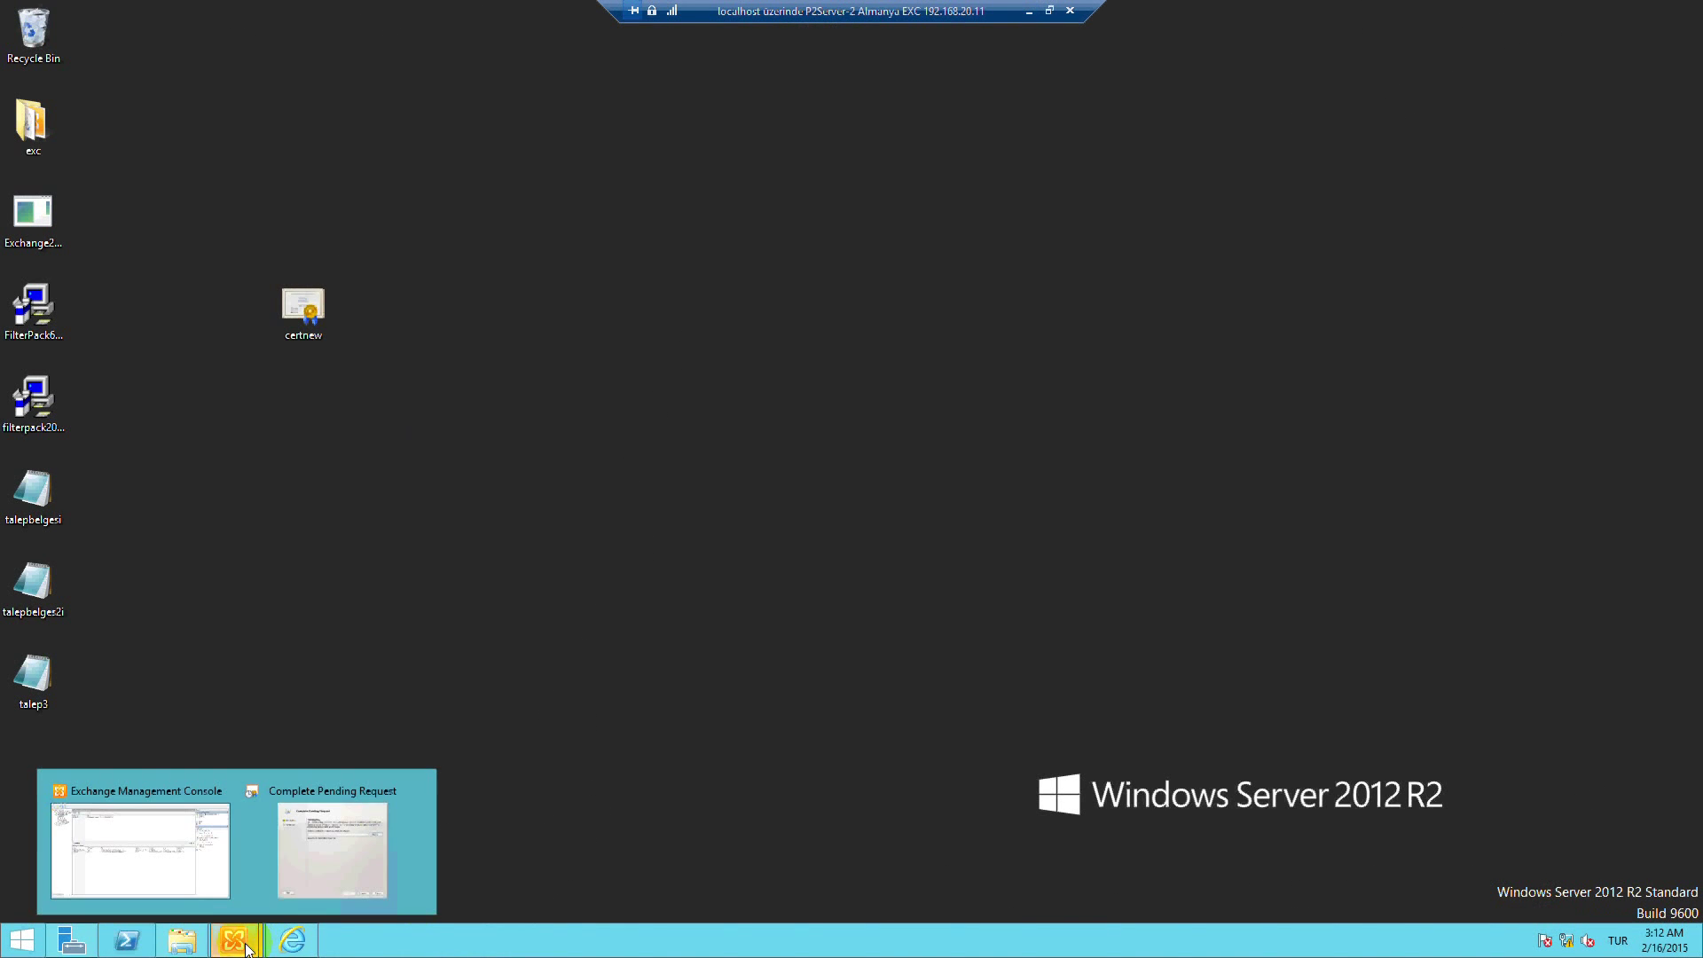
click(316, 833)
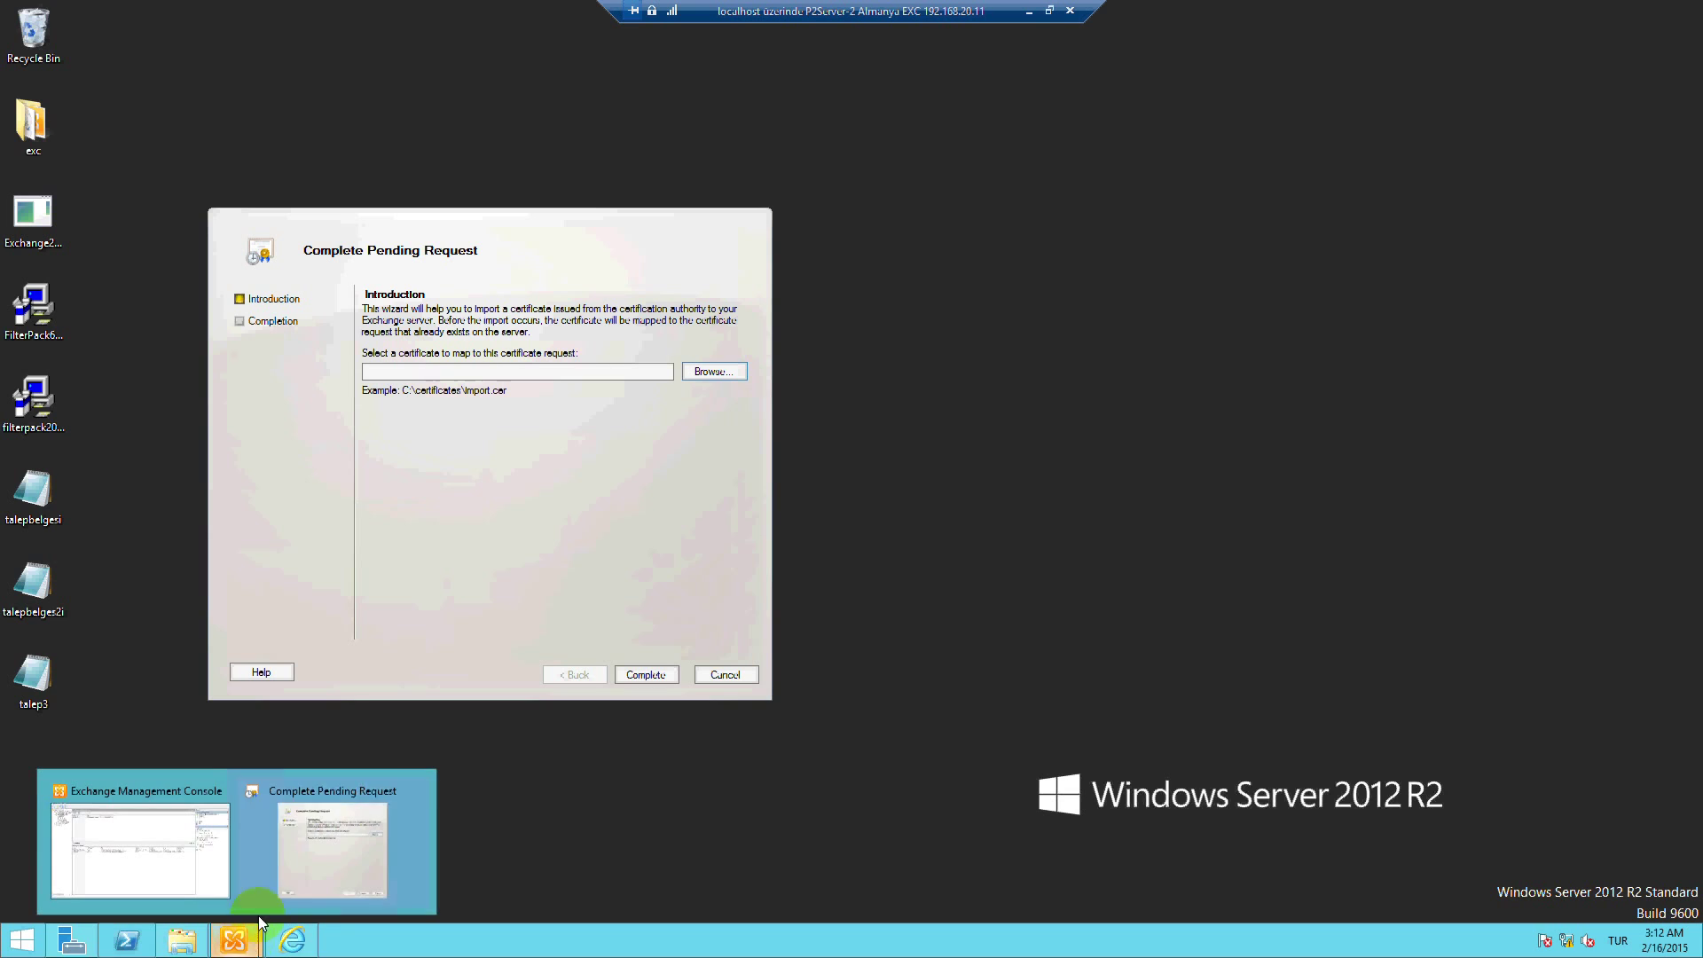
click(725, 673)
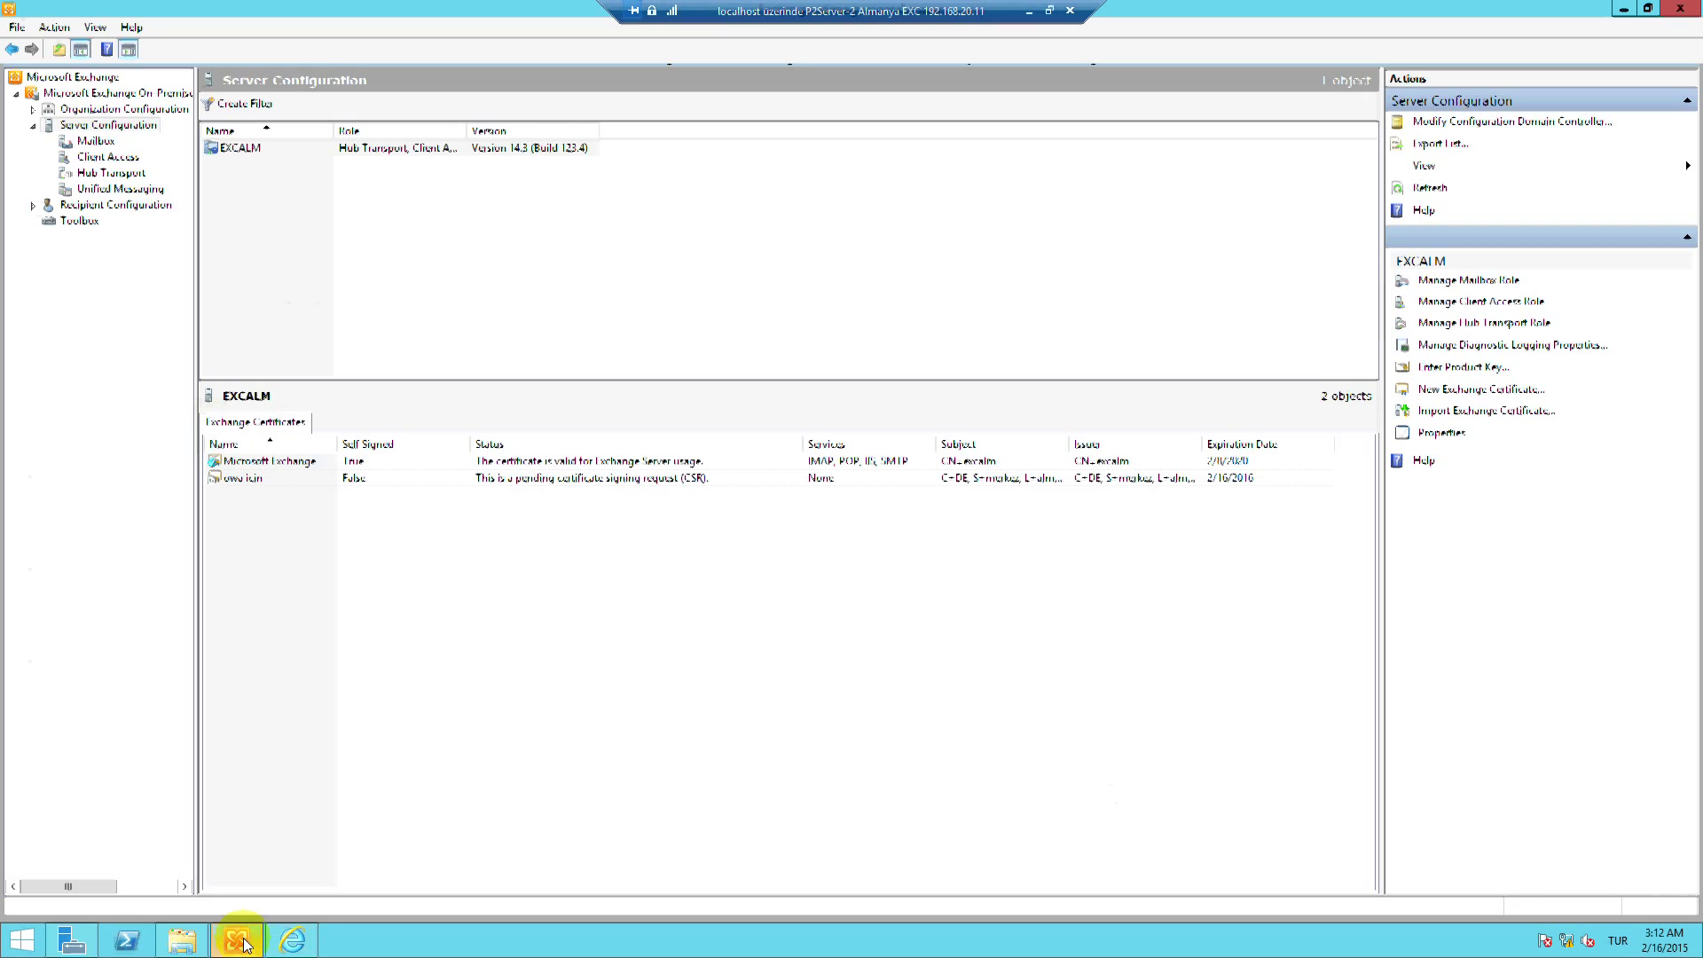
Complete the pending request of the owa icin certificate using certnew.cer from the desktop, finish the wizard, and select the certificate
right_click(367, 483)
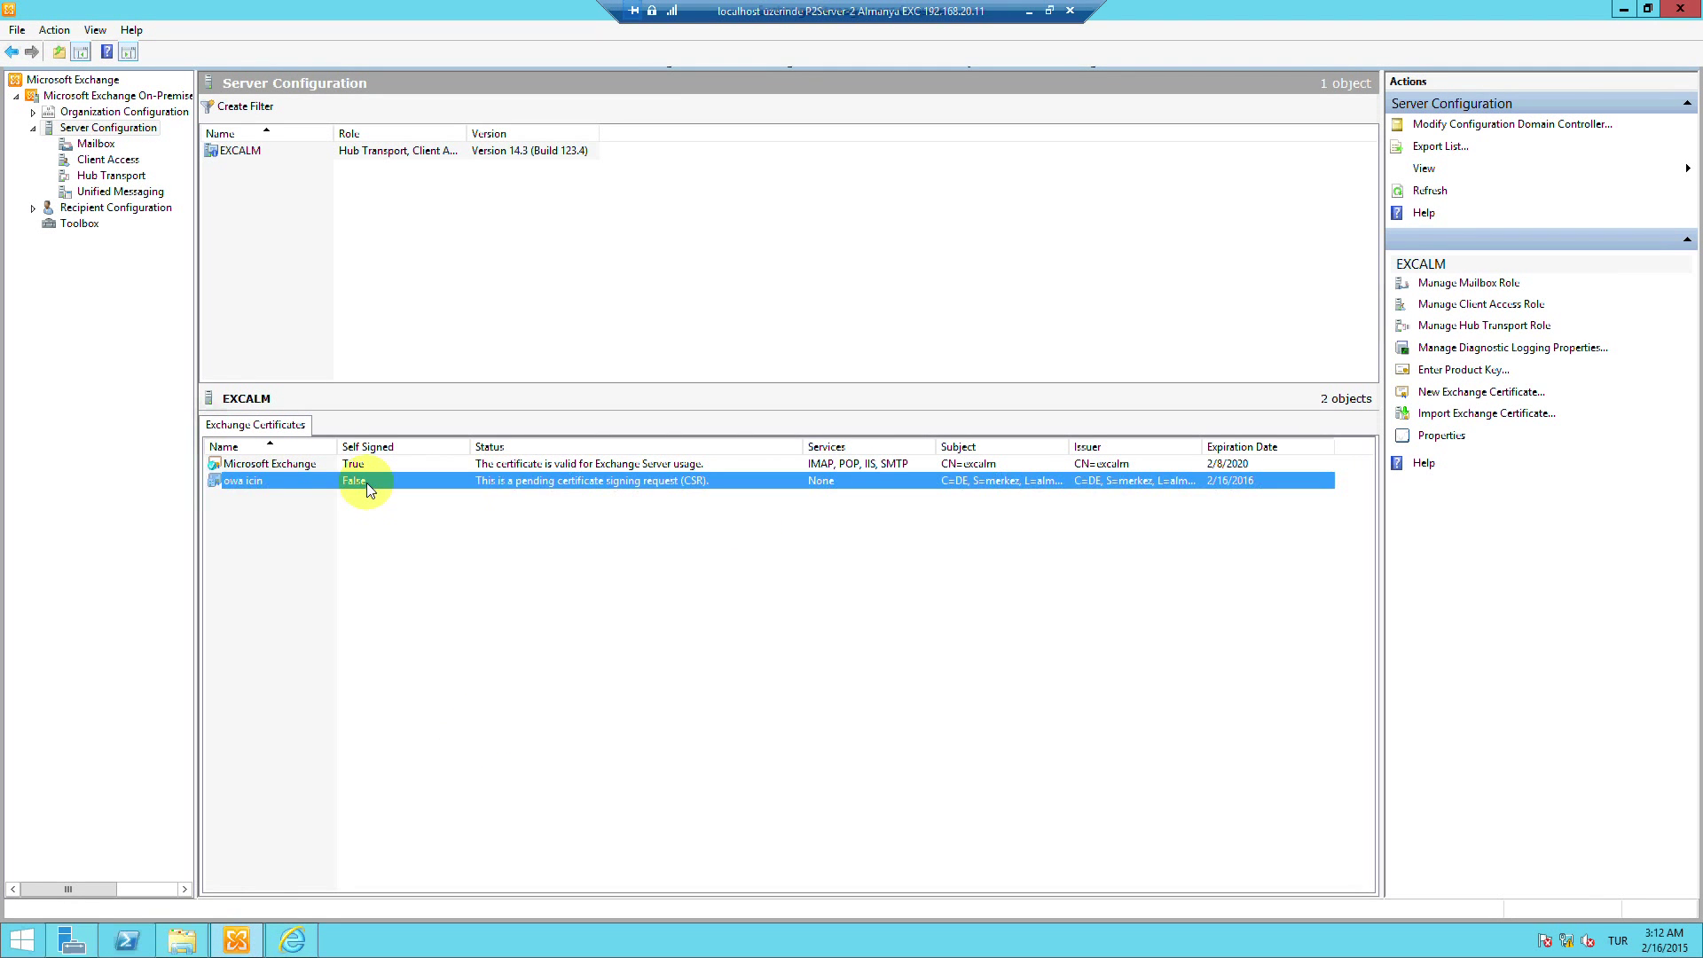
click(417, 495)
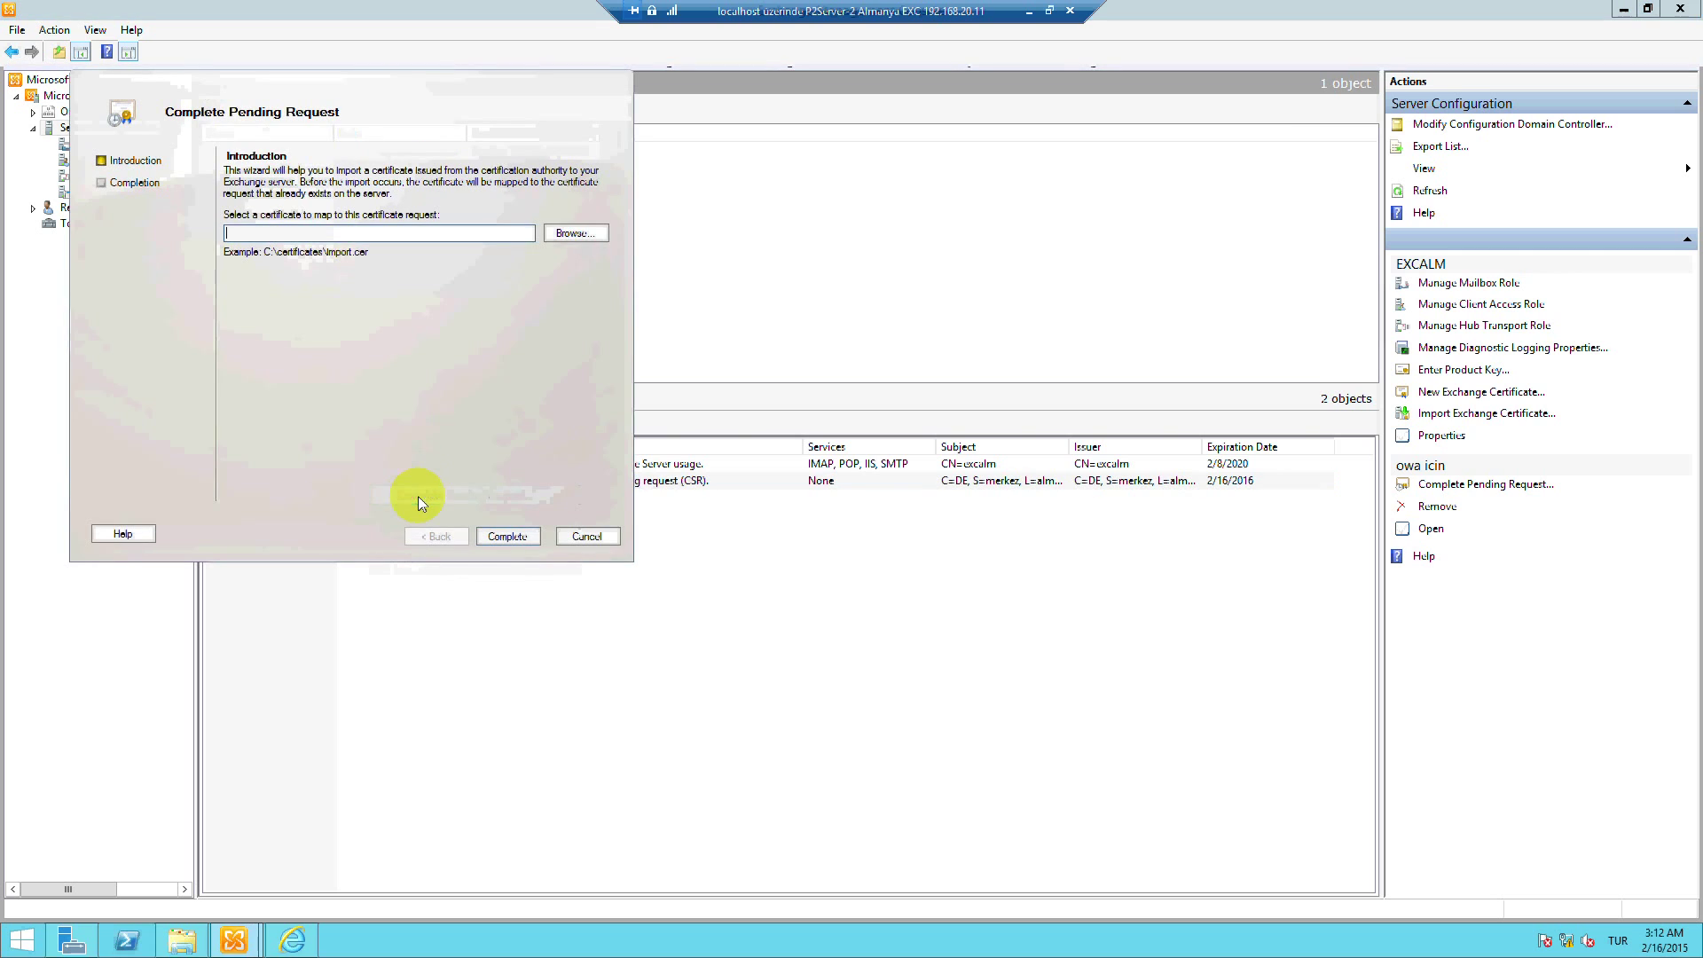
click(590, 238)
click(705, 232)
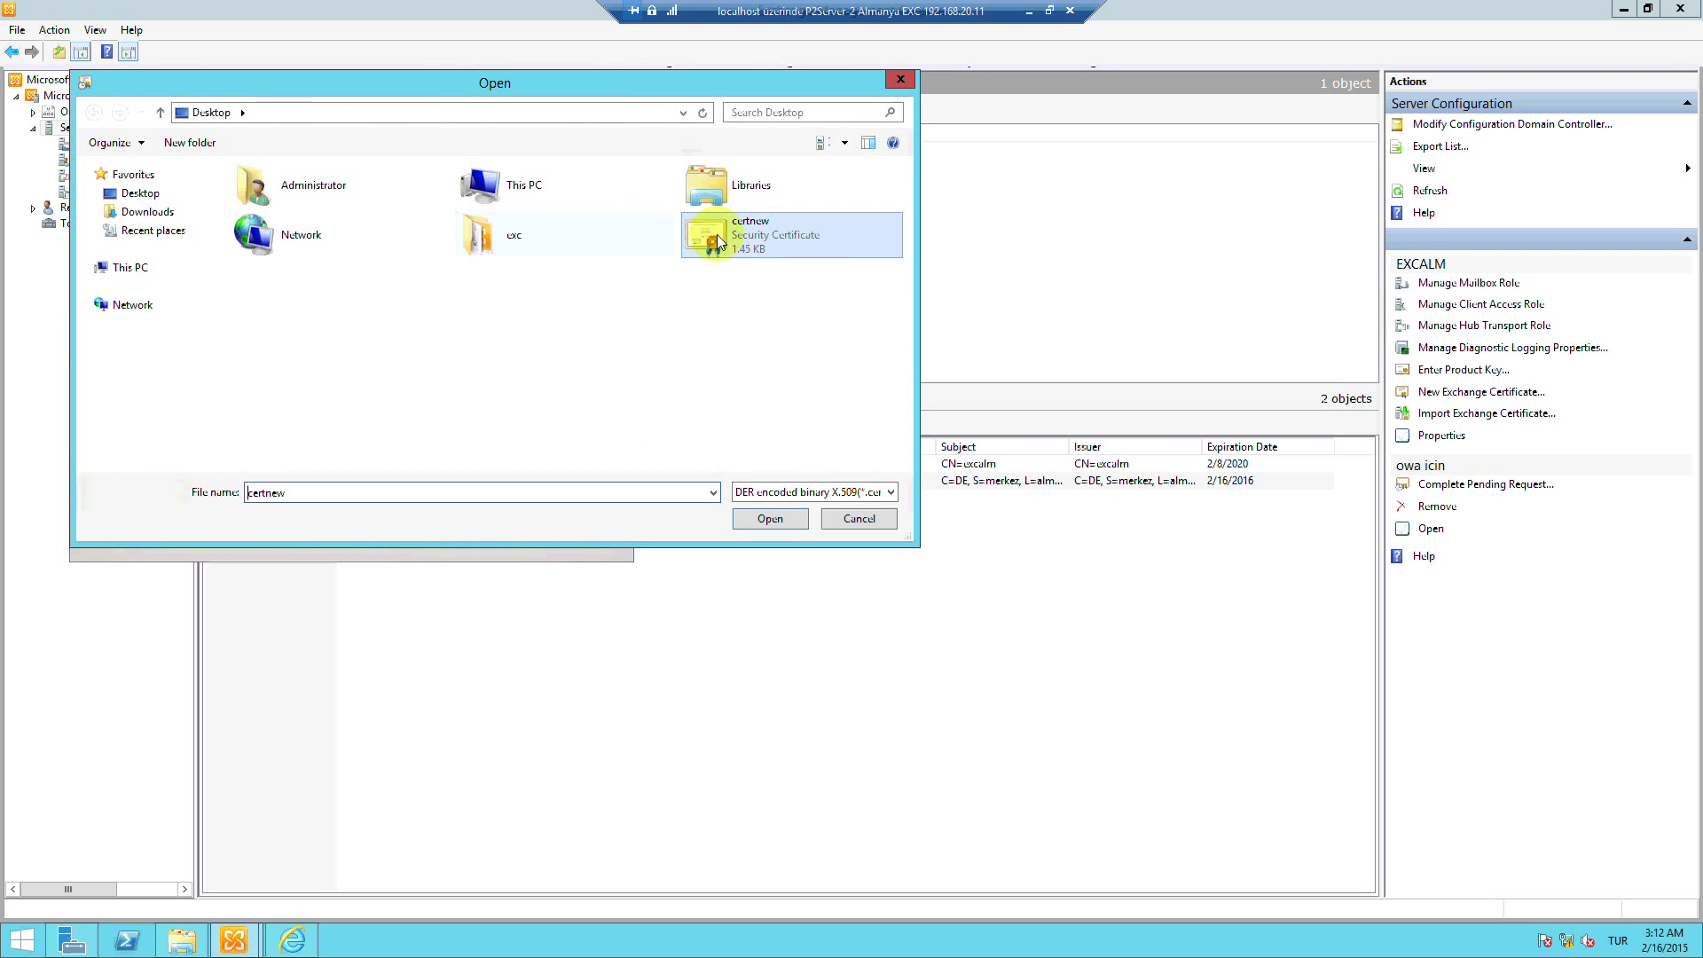
click(770, 518)
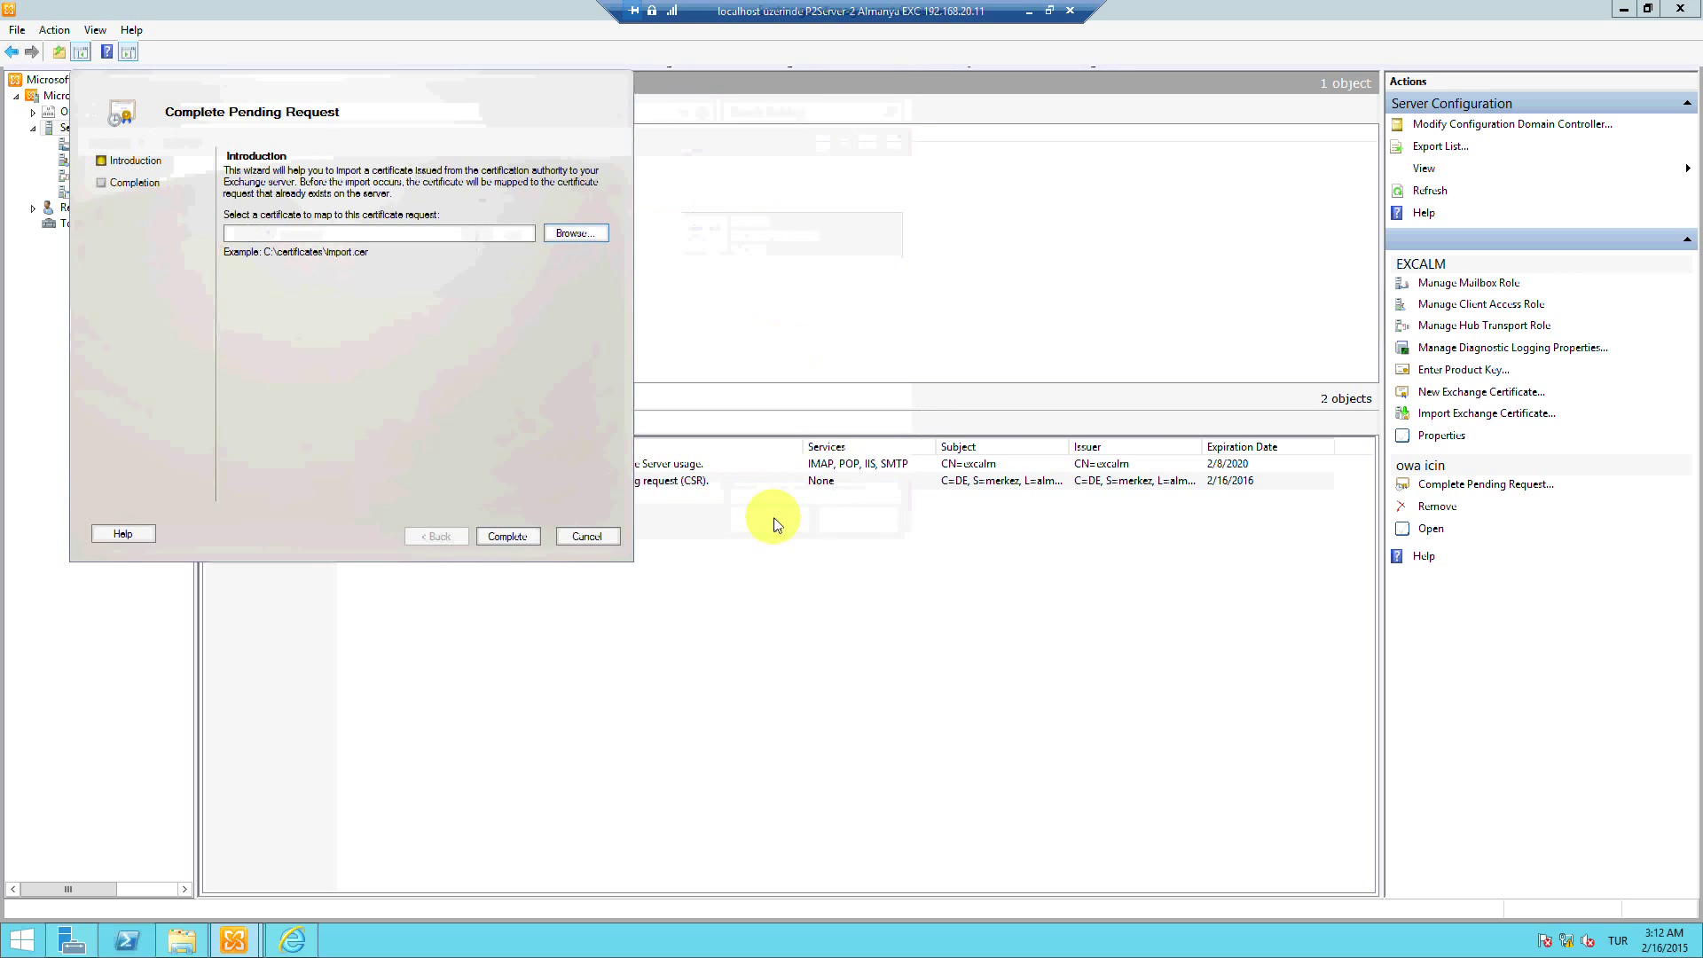
click(506, 535)
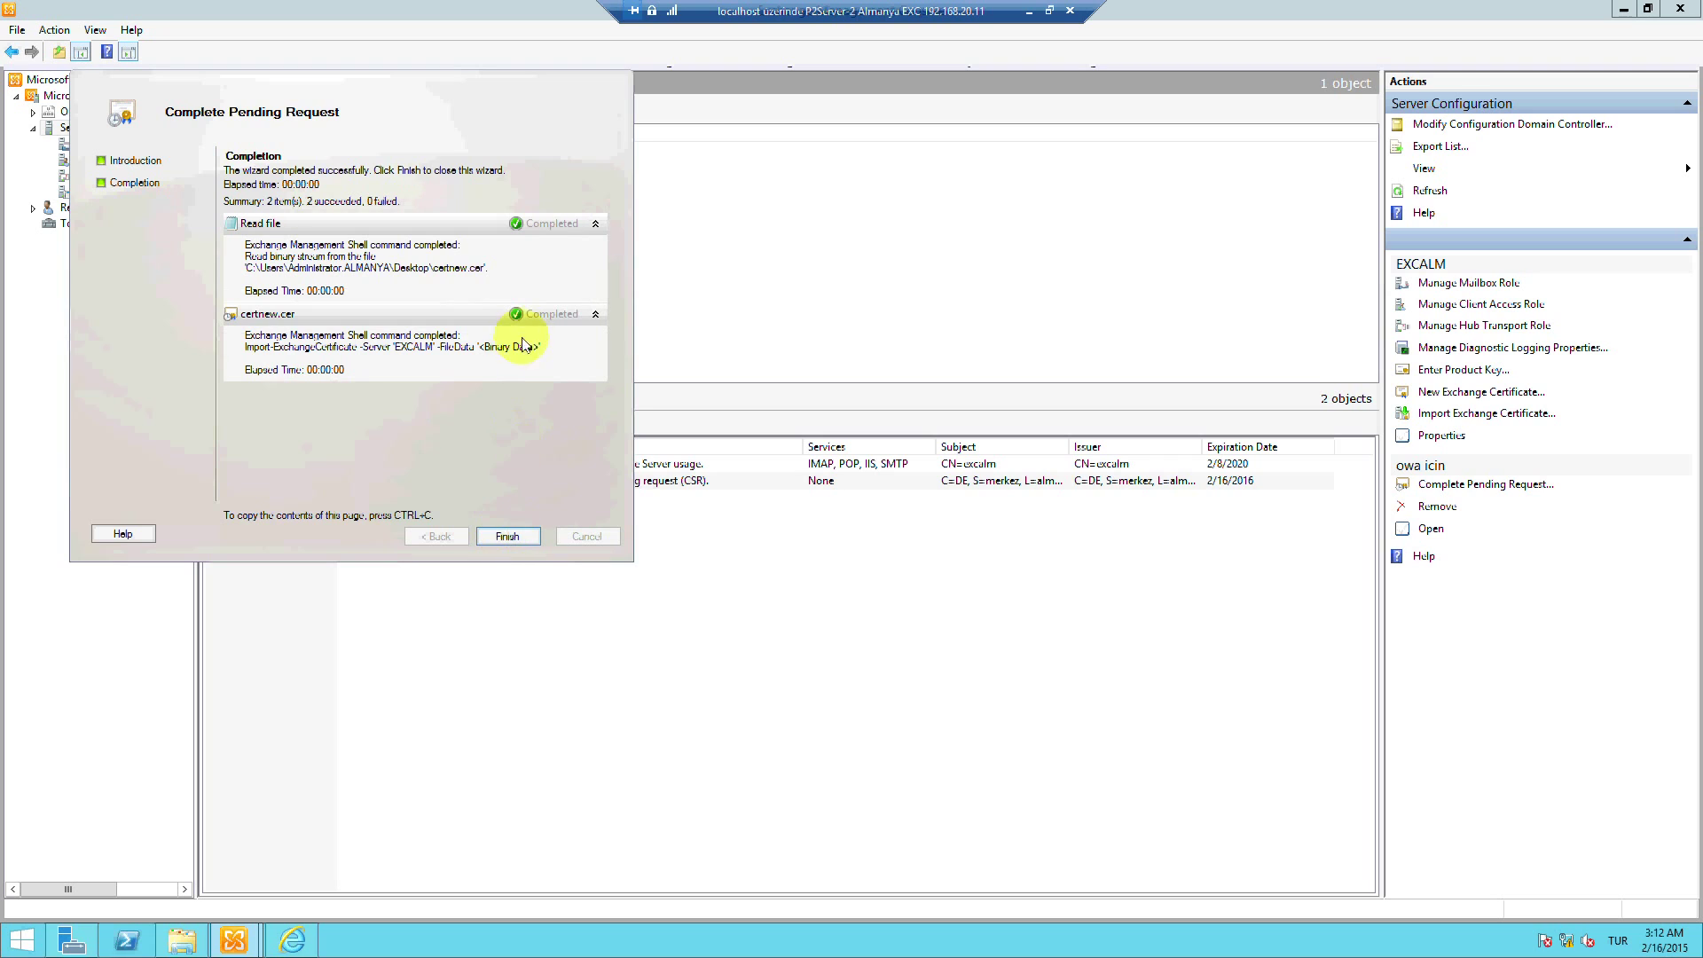
click(506, 535)
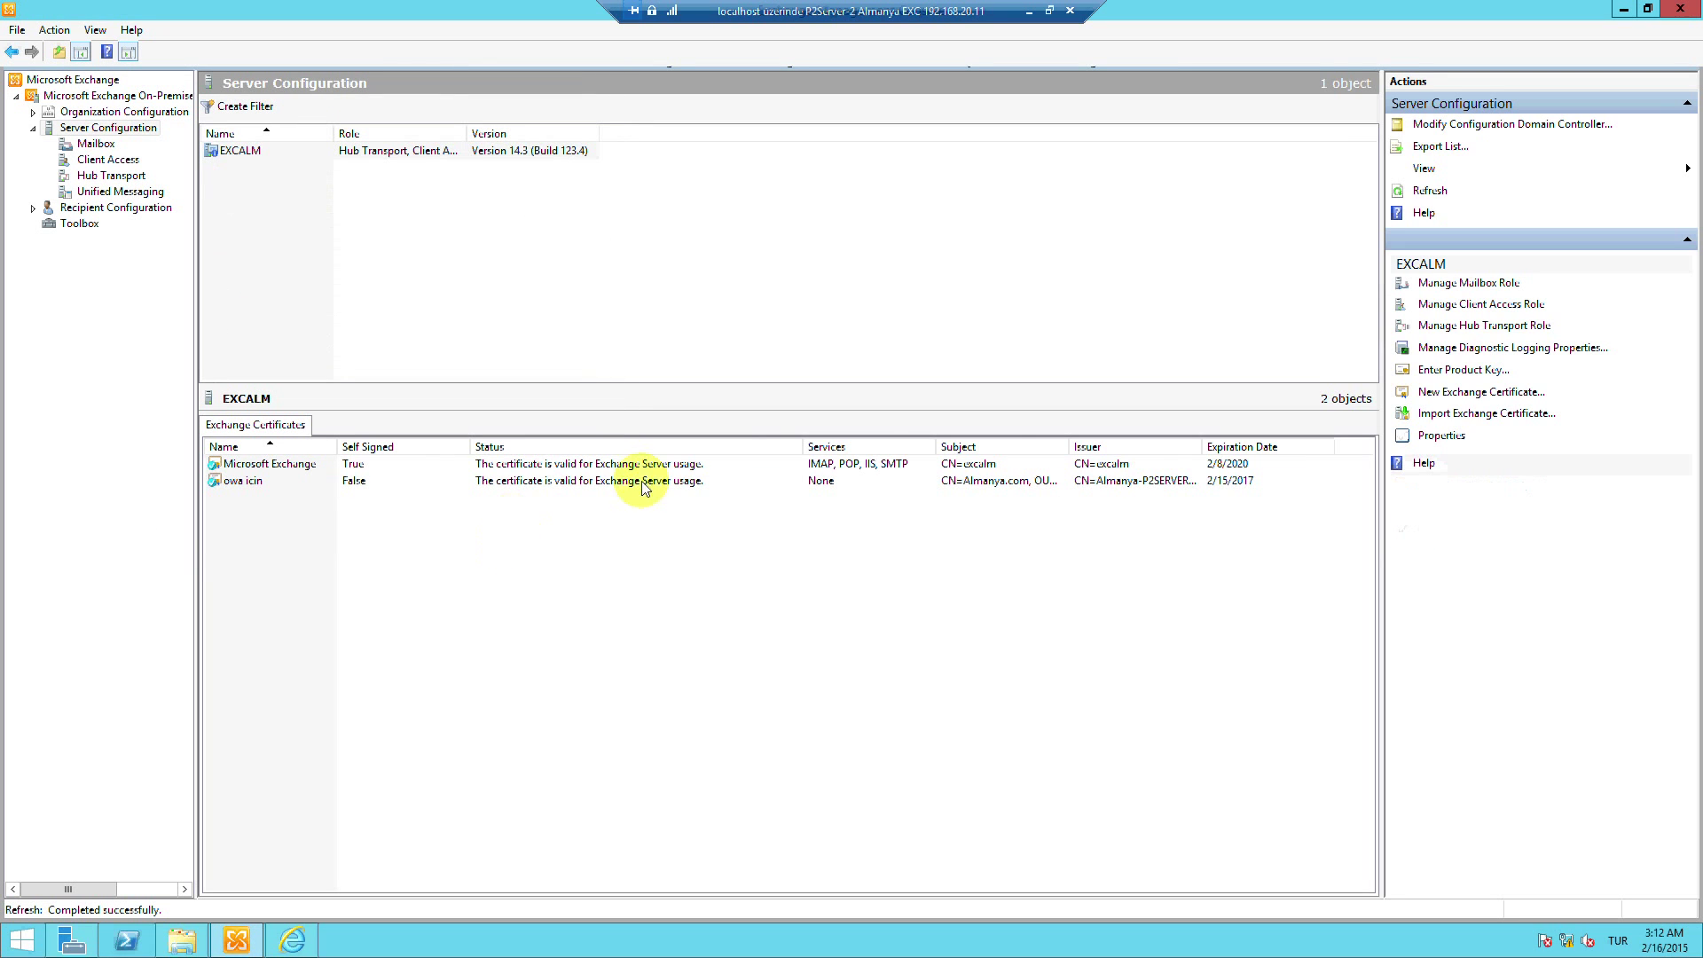
click(593, 486)
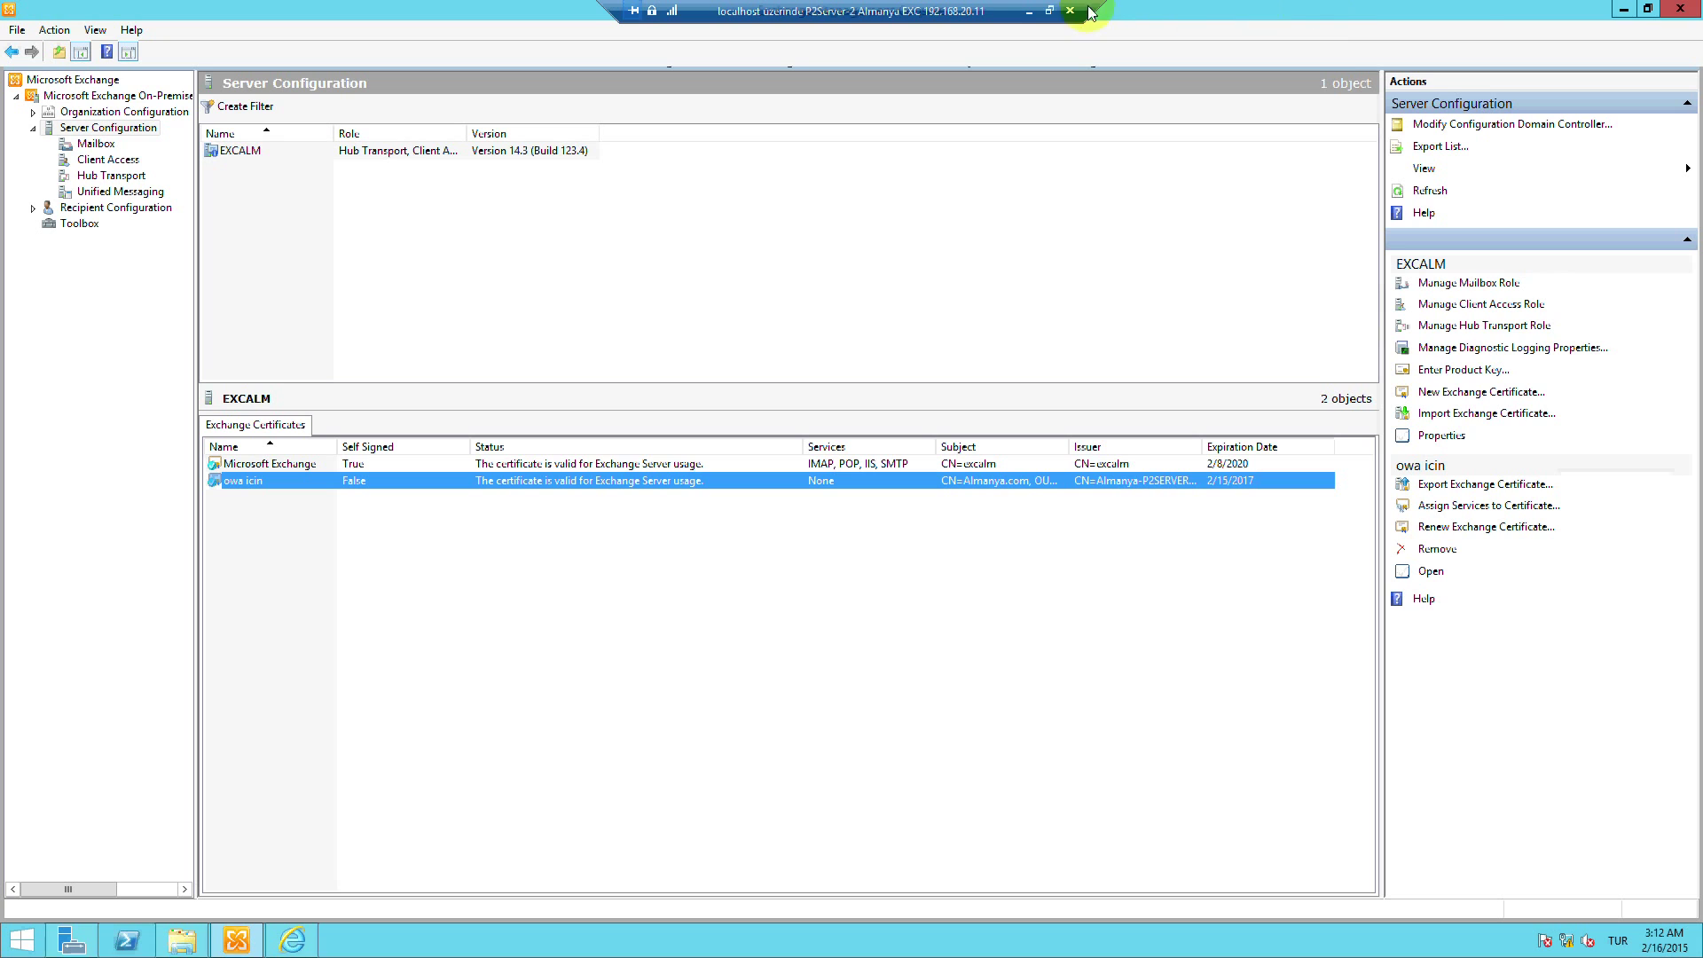
Switch to the host's Notepad notes and add "5- Owa IIS servisini kullandığı için sertifikayı IIS için uyarlıyoruz(Assign işlemi)" below item 4
click(1030, 11)
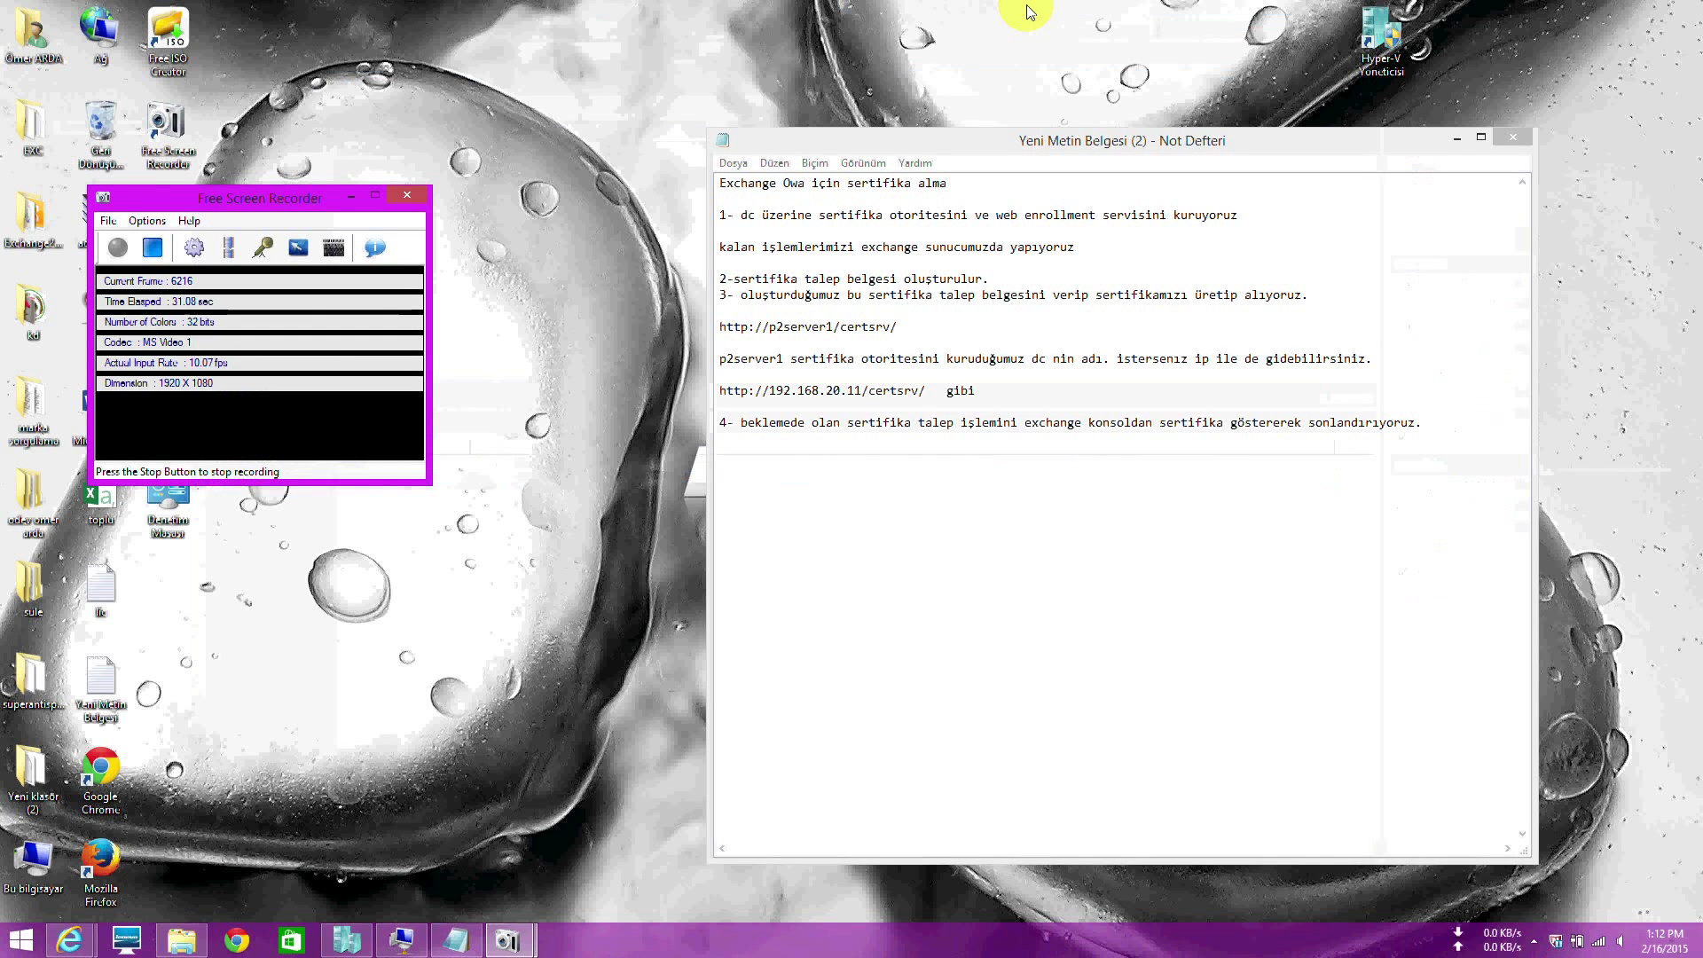
click(1510, 473)
text(5)
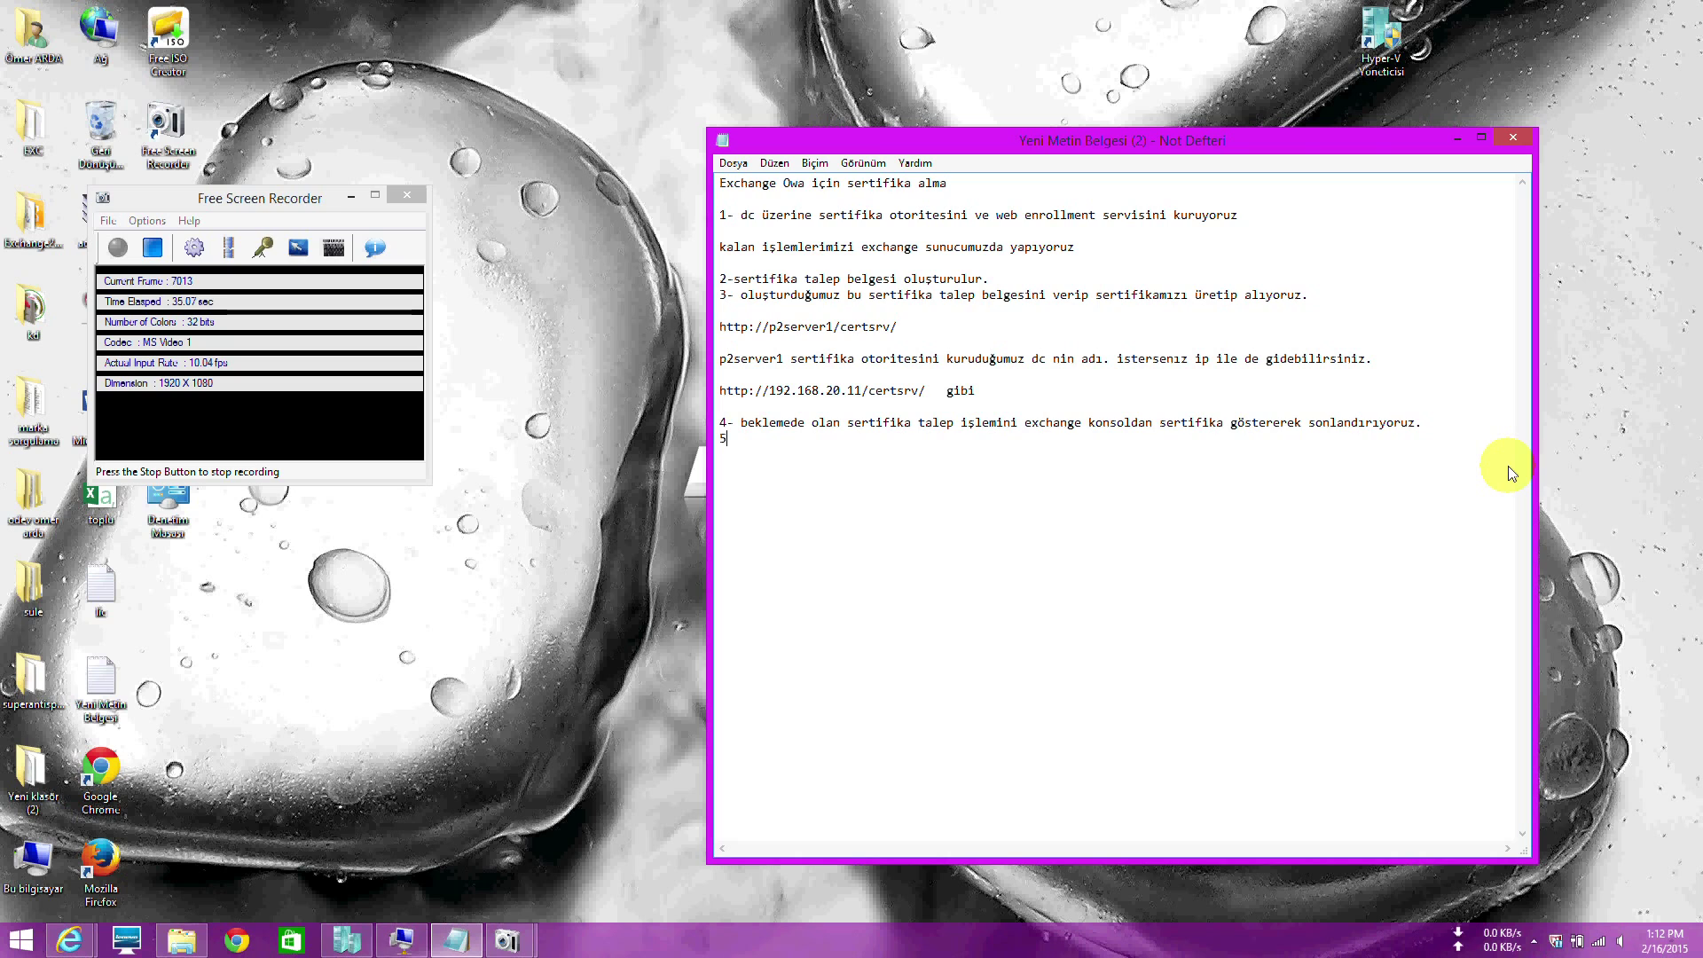
text(- Owa IIS servisini kullandığı için)
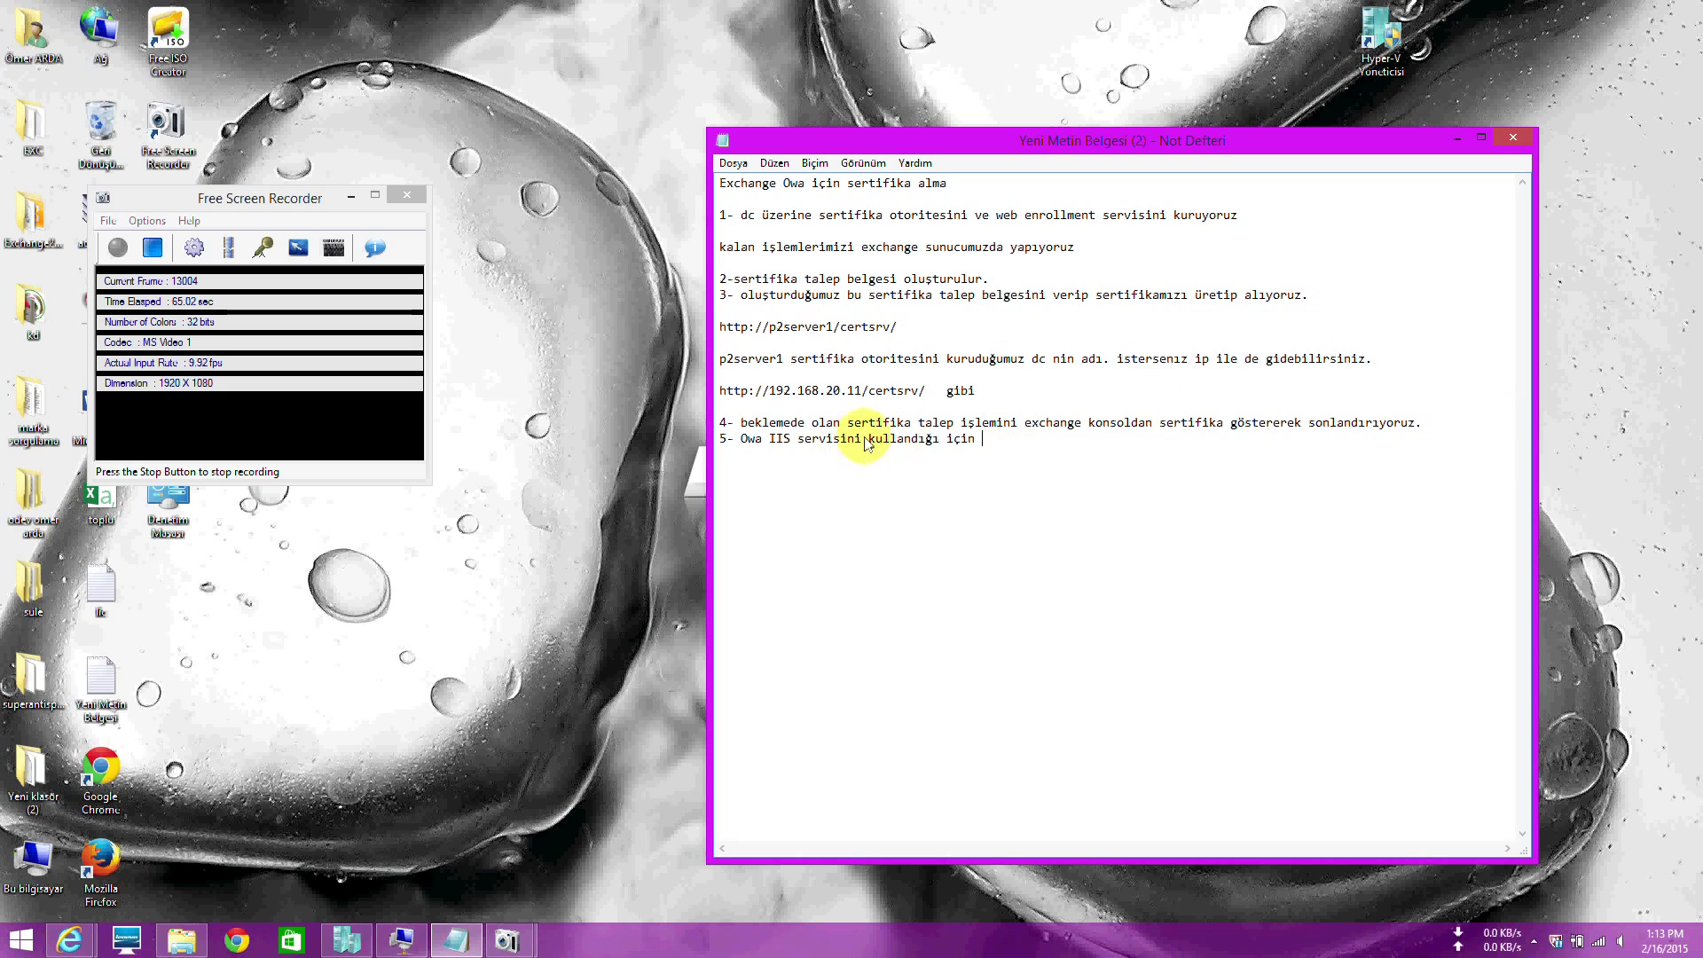
drag(861, 439, 869, 439)
key(Left)
key(BackSpace)
key(BackSpace)
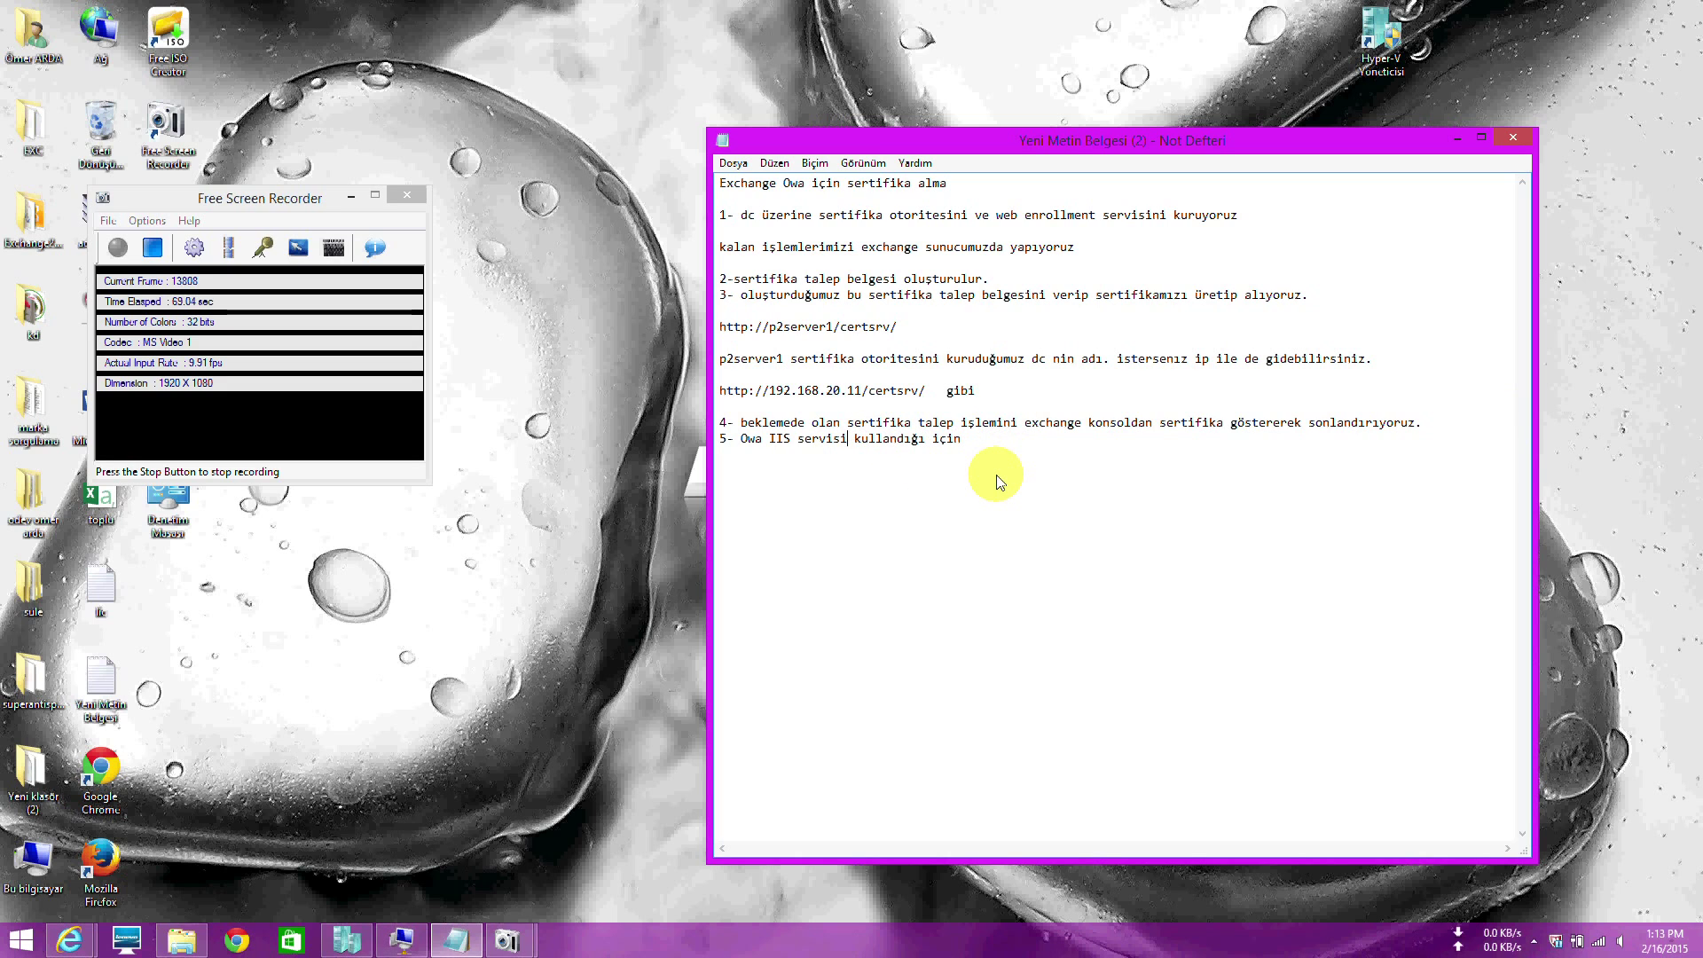
text(ni)
click(1003, 448)
text(sertifikayı)
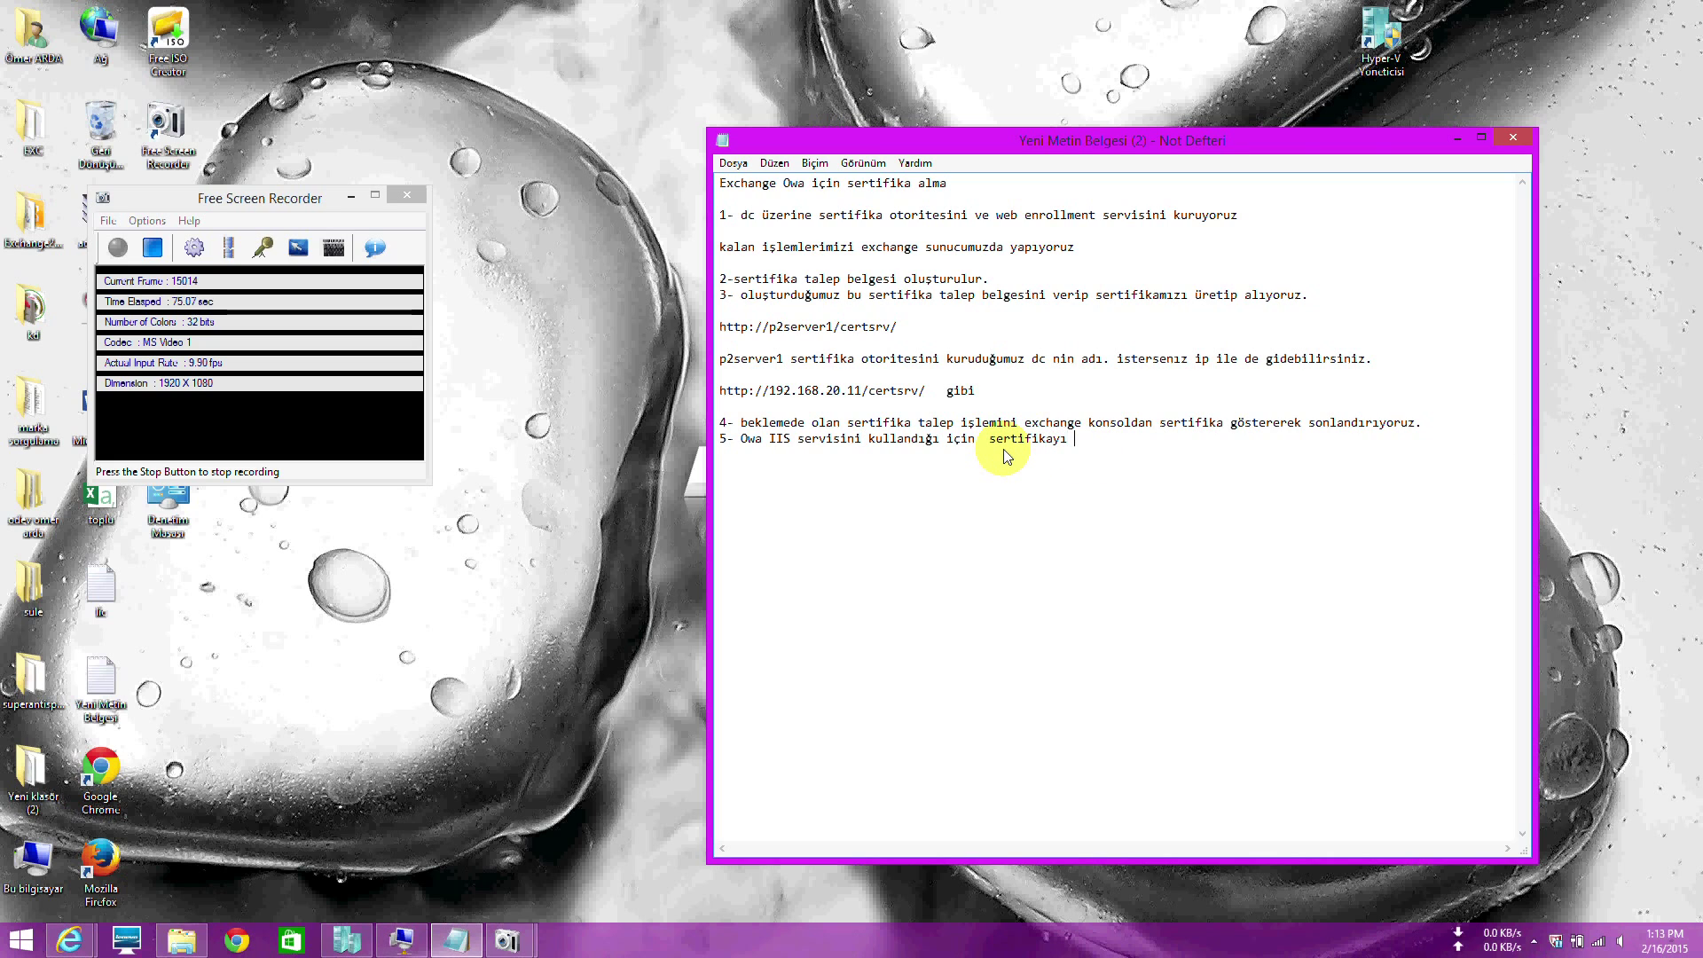
text( IIS için uyarlı)
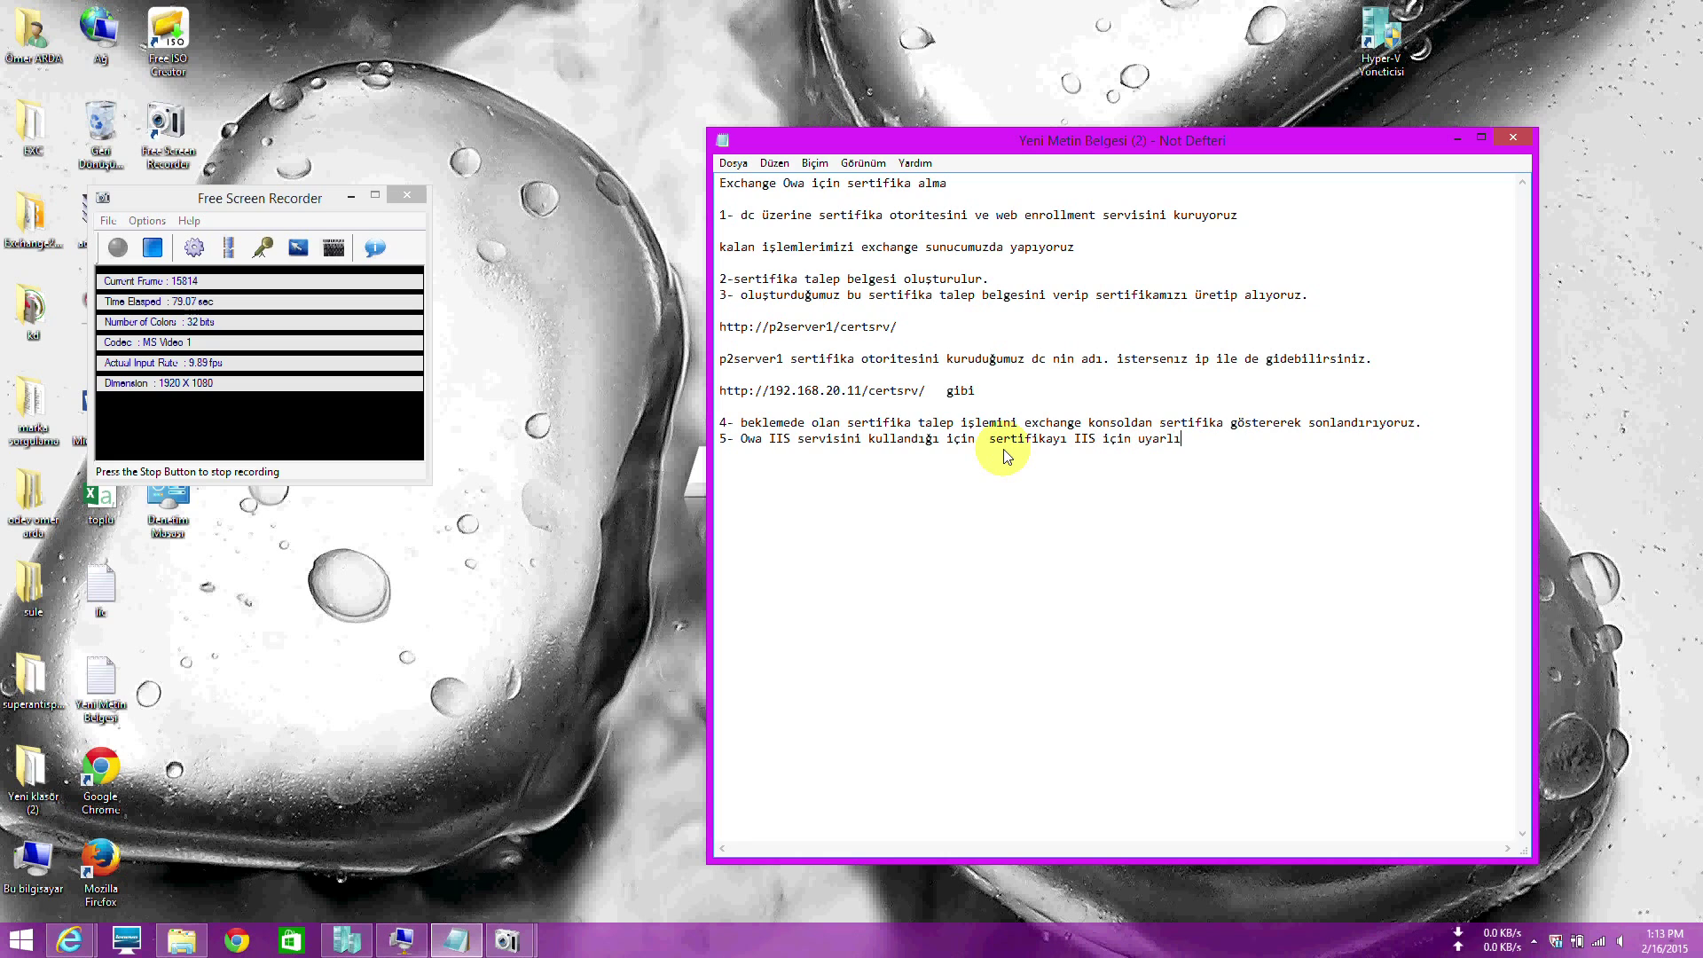
text(yoruz(Assign işlemi))
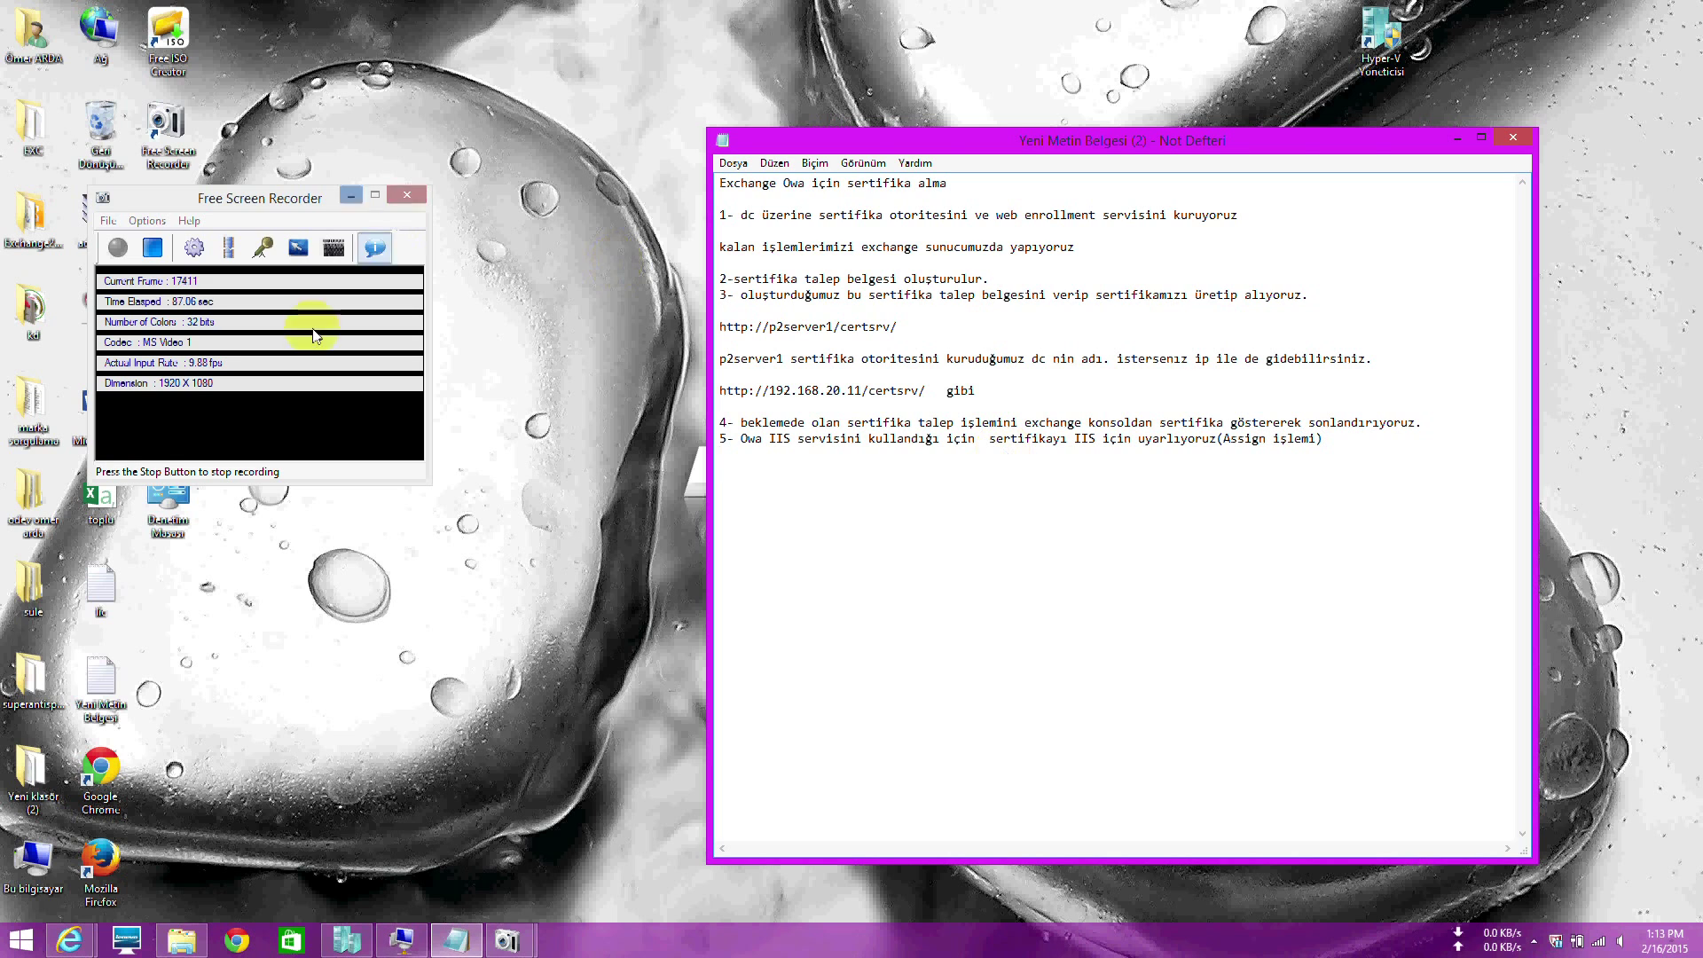
Back in the Exchange Management Console, assign the Internet Information Services (IIS) service to the owa icin certificate on server EXCALM
click(404, 939)
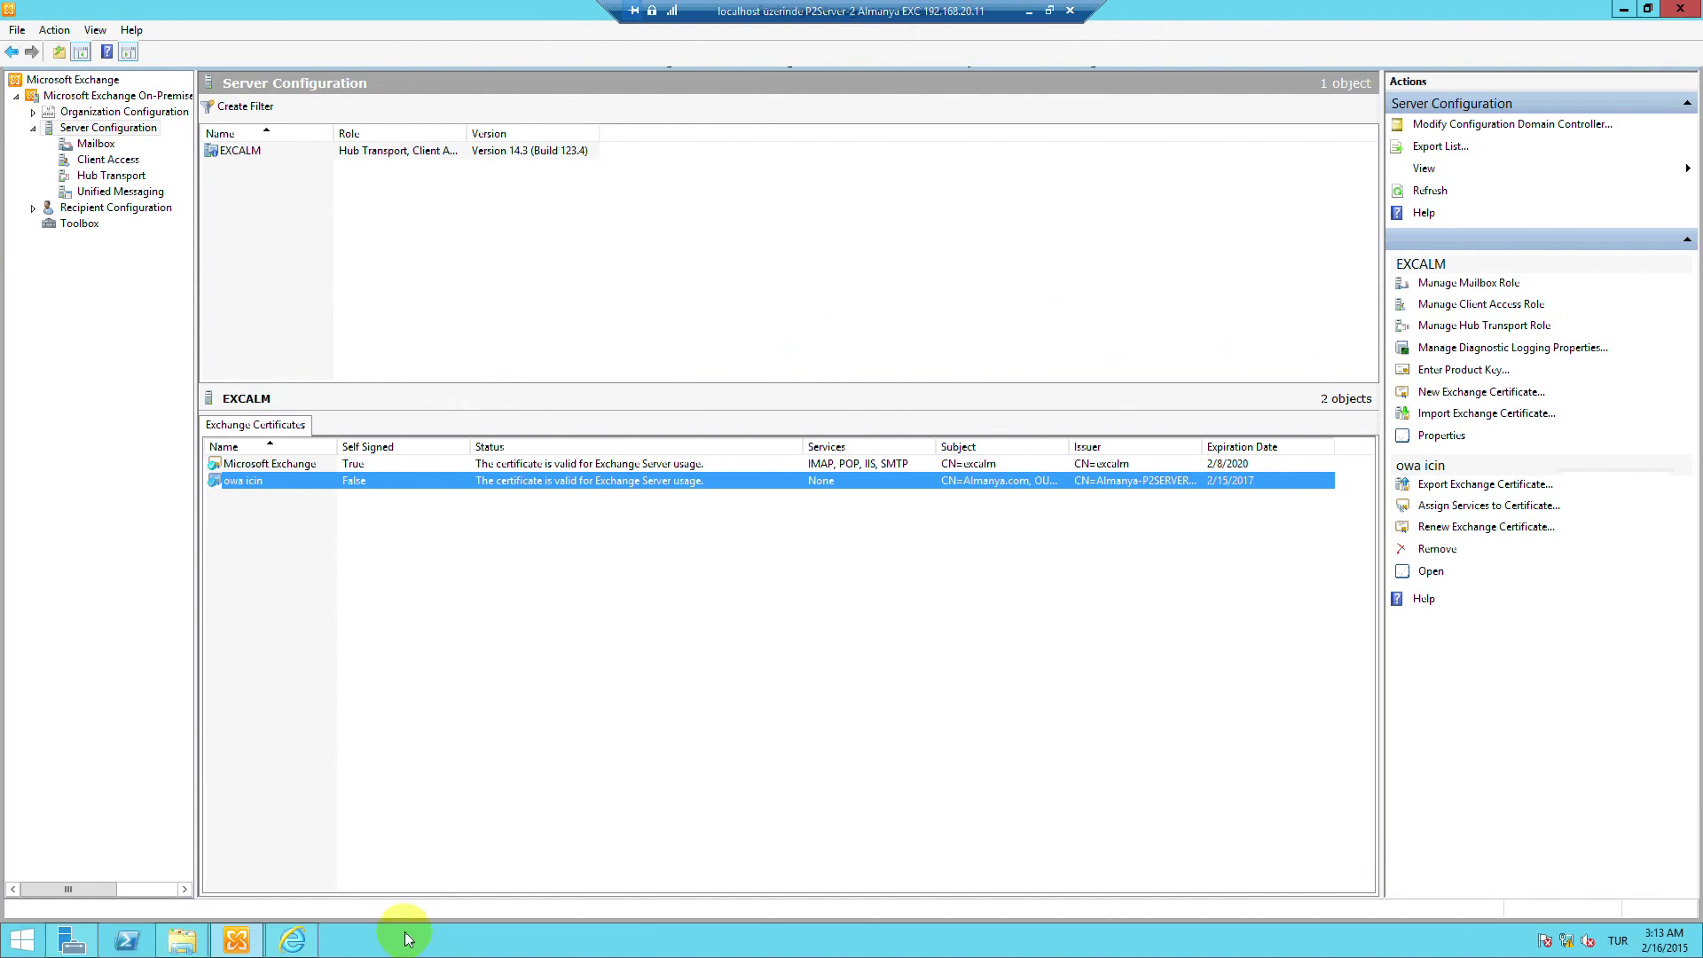
right_click(720, 481)
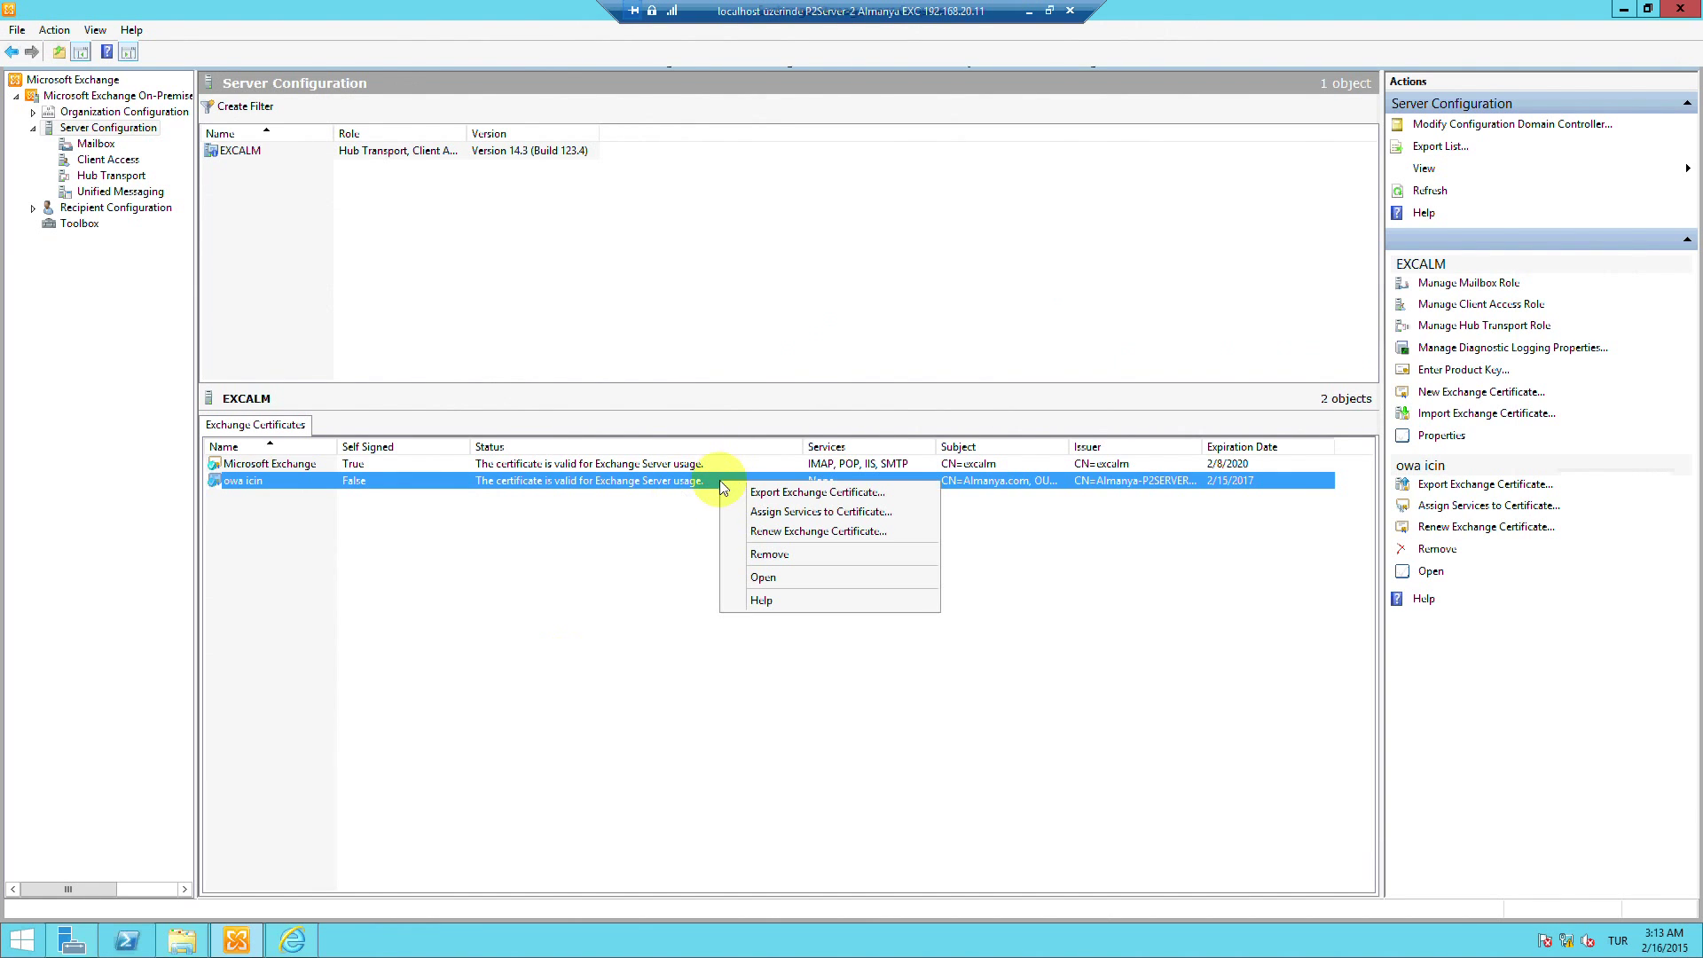
click(756, 512)
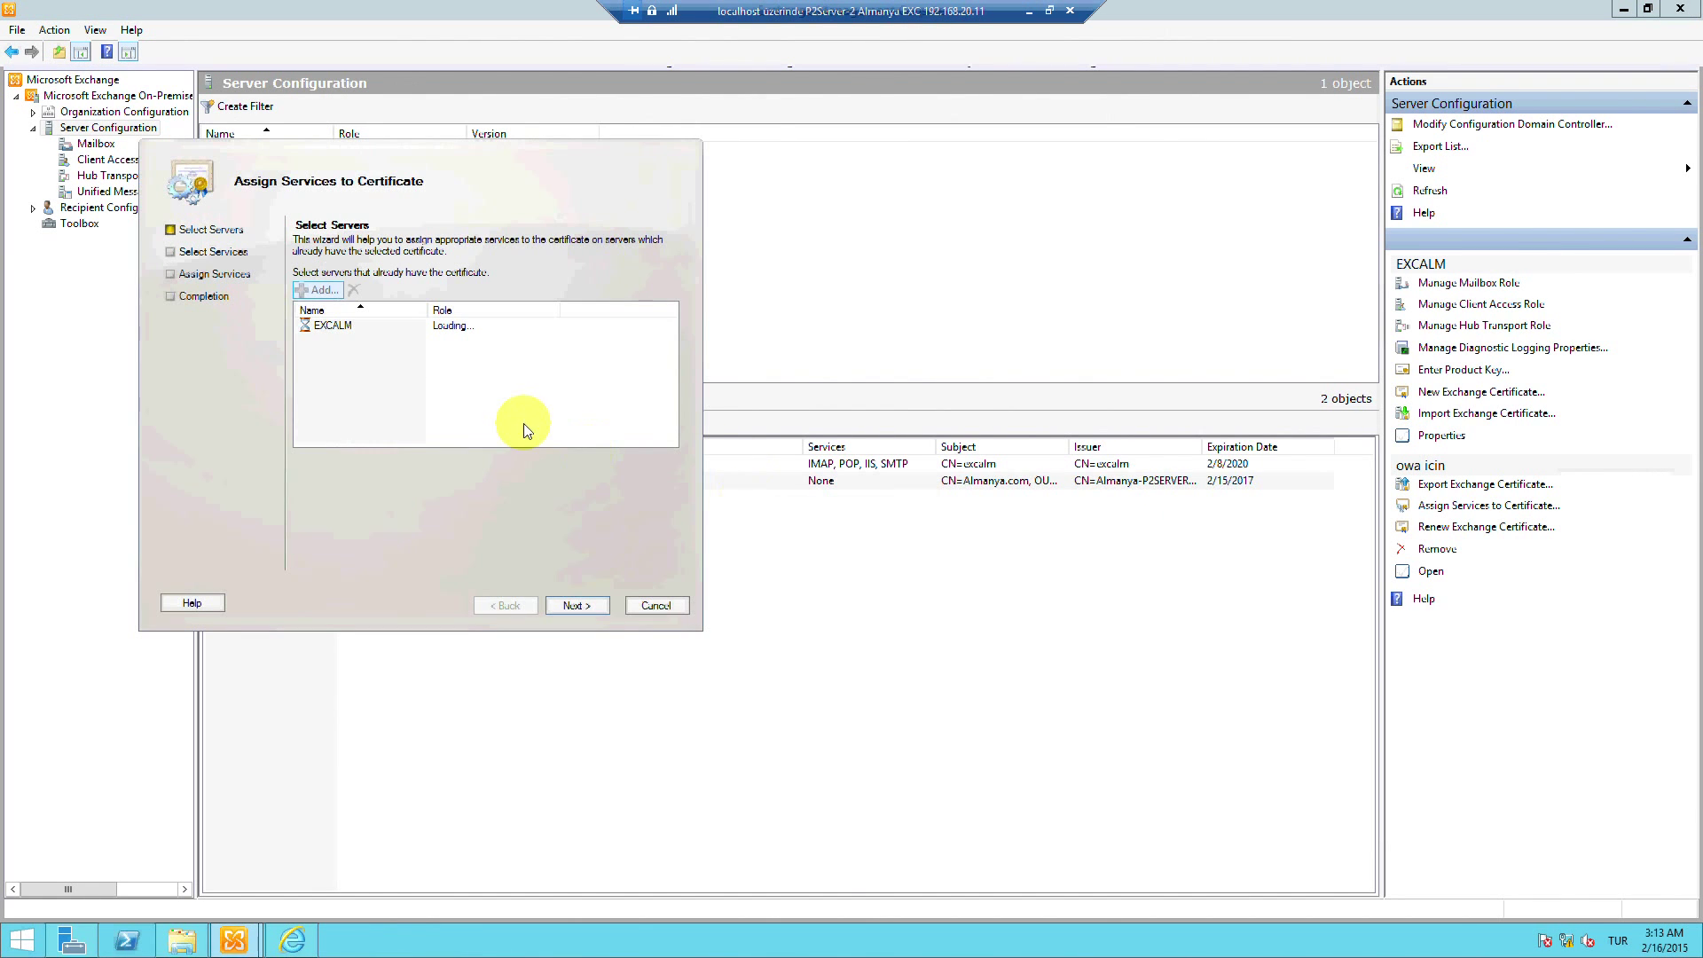
click(354, 333)
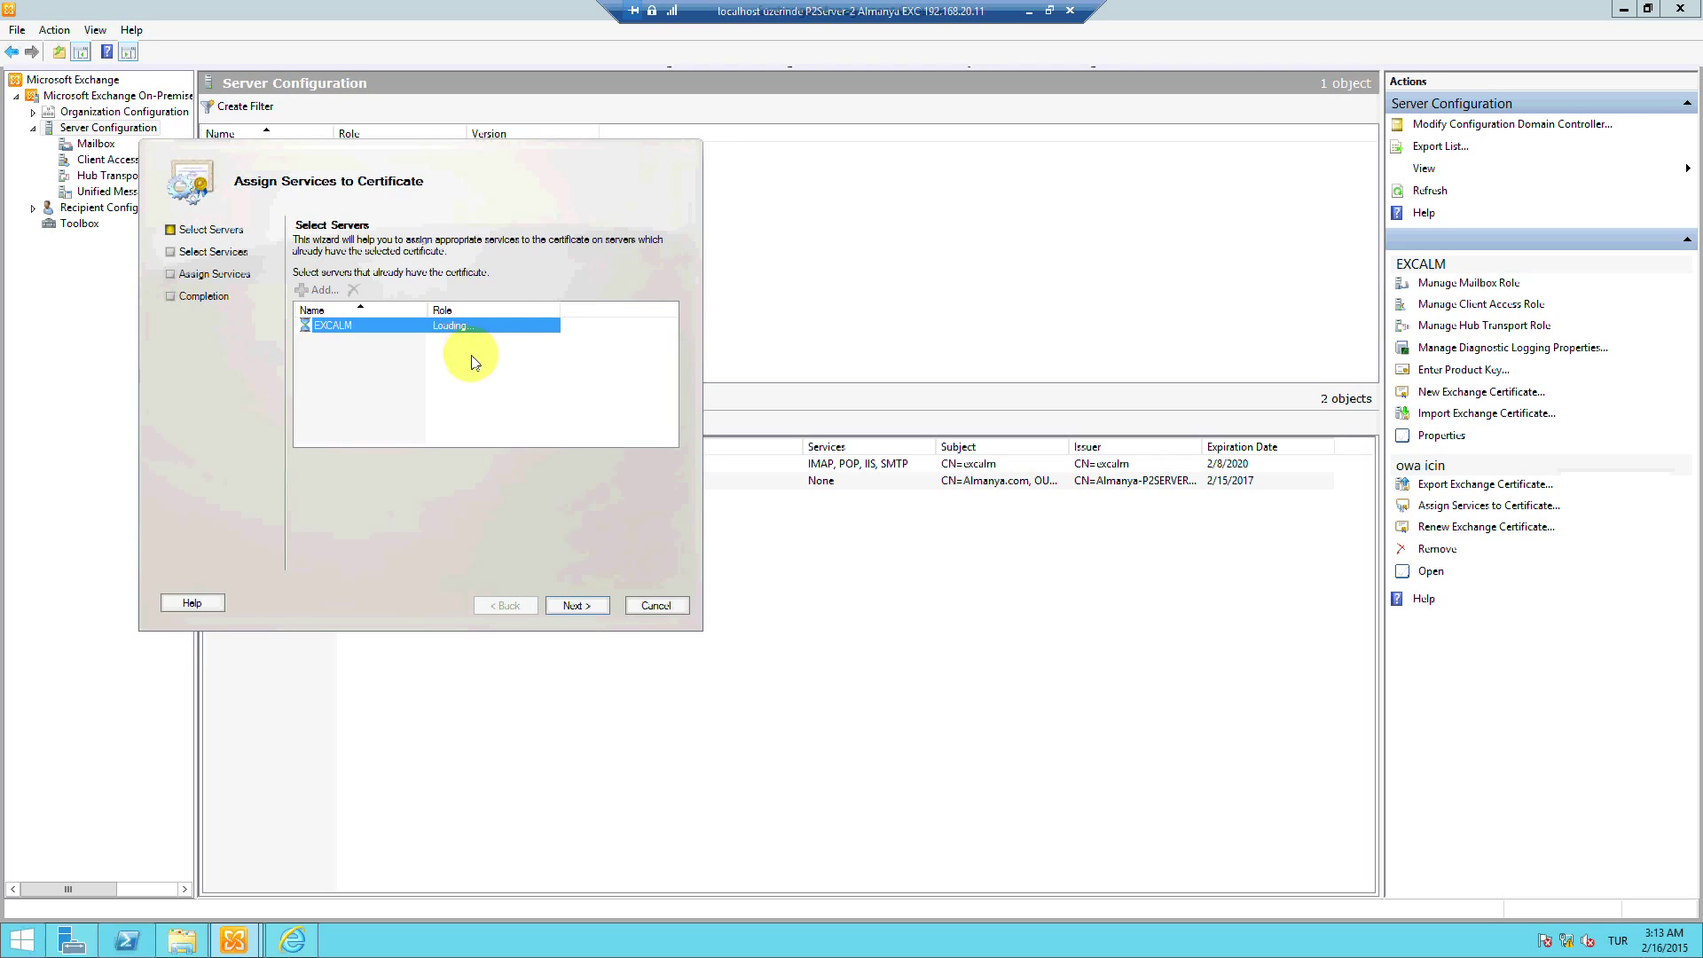
click(328, 325)
click(576, 610)
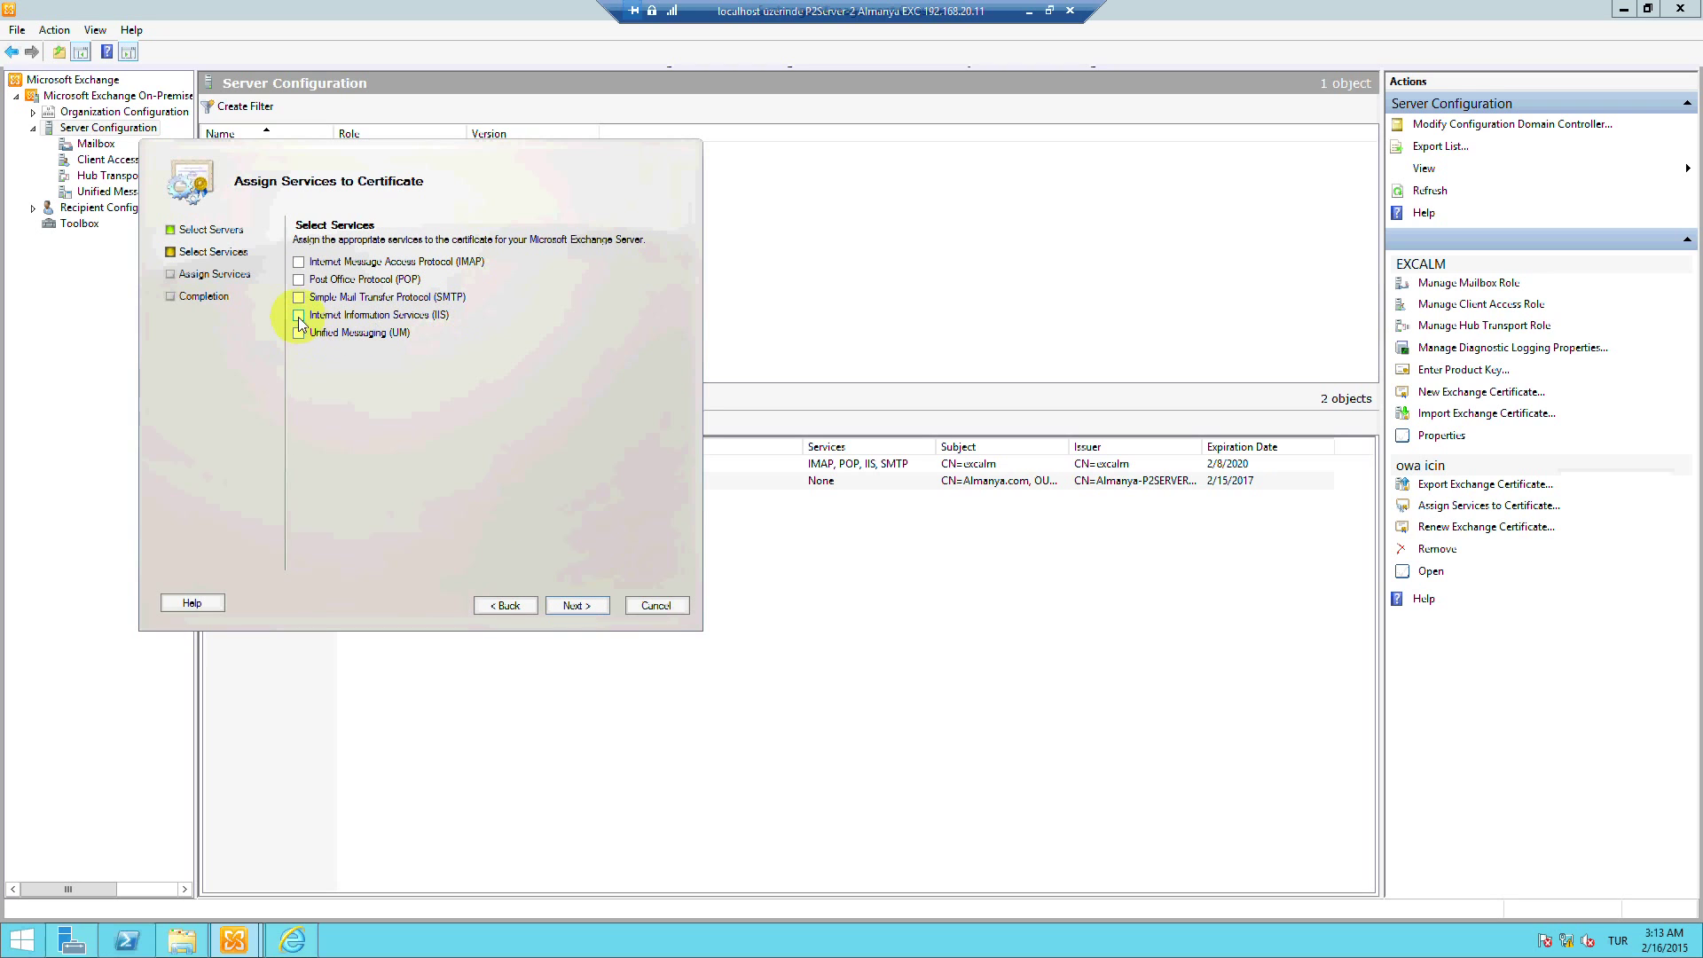
click(577, 604)
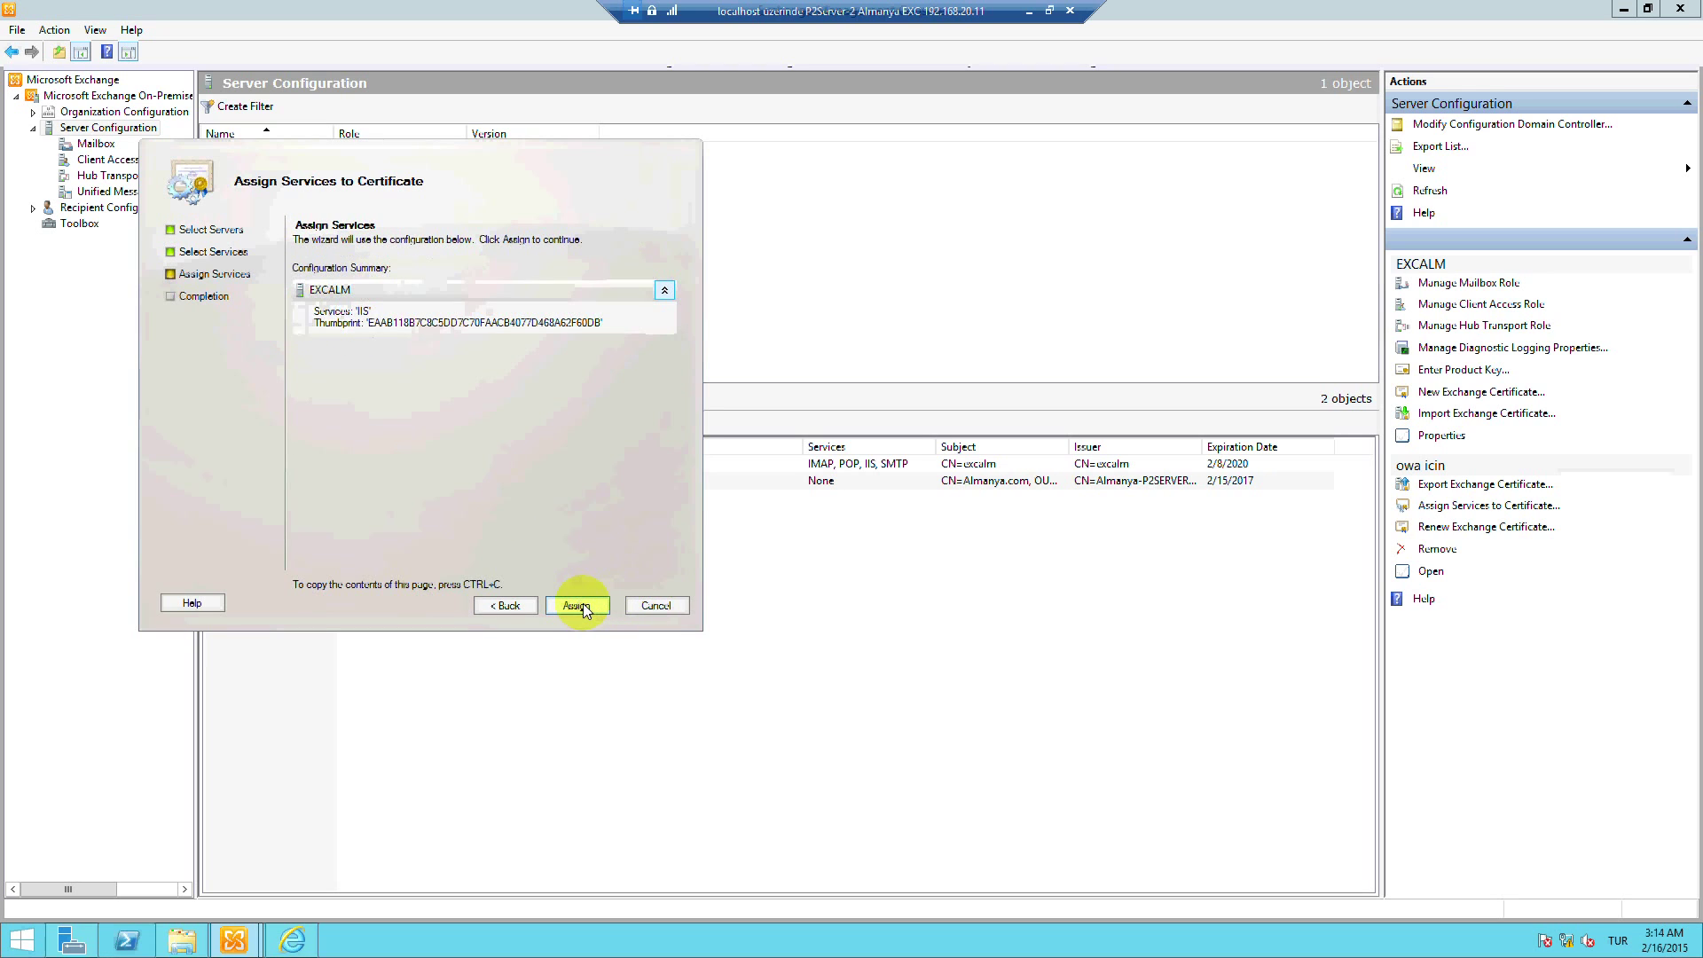
click(572, 605)
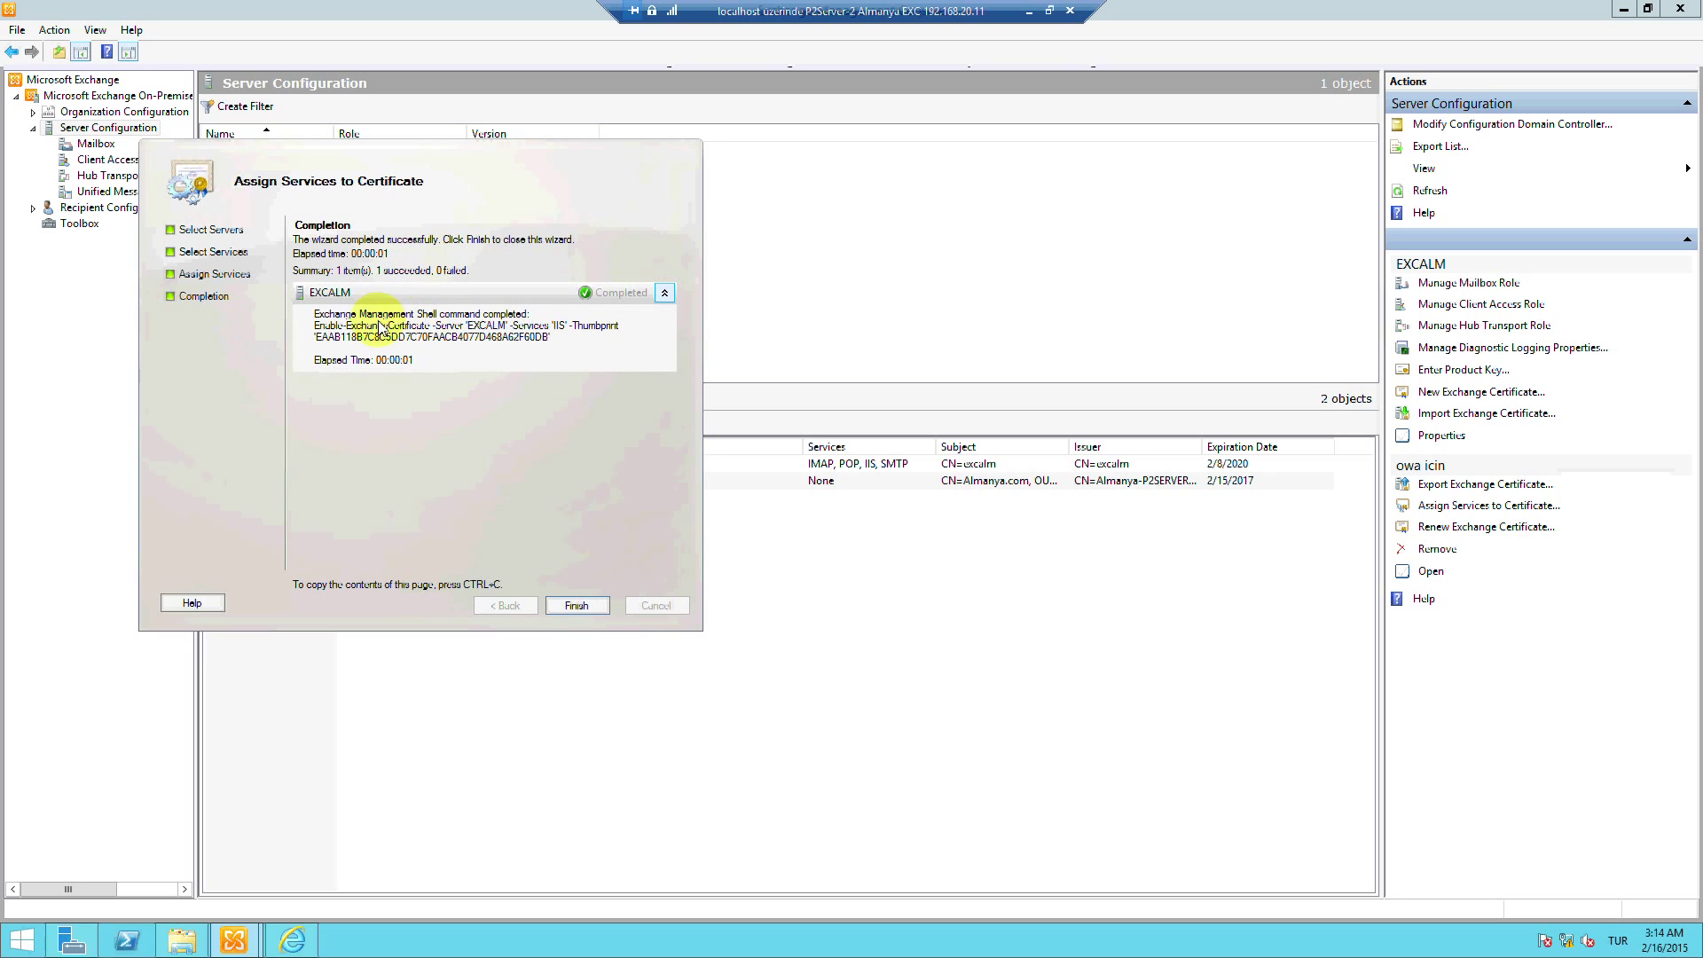
click(574, 609)
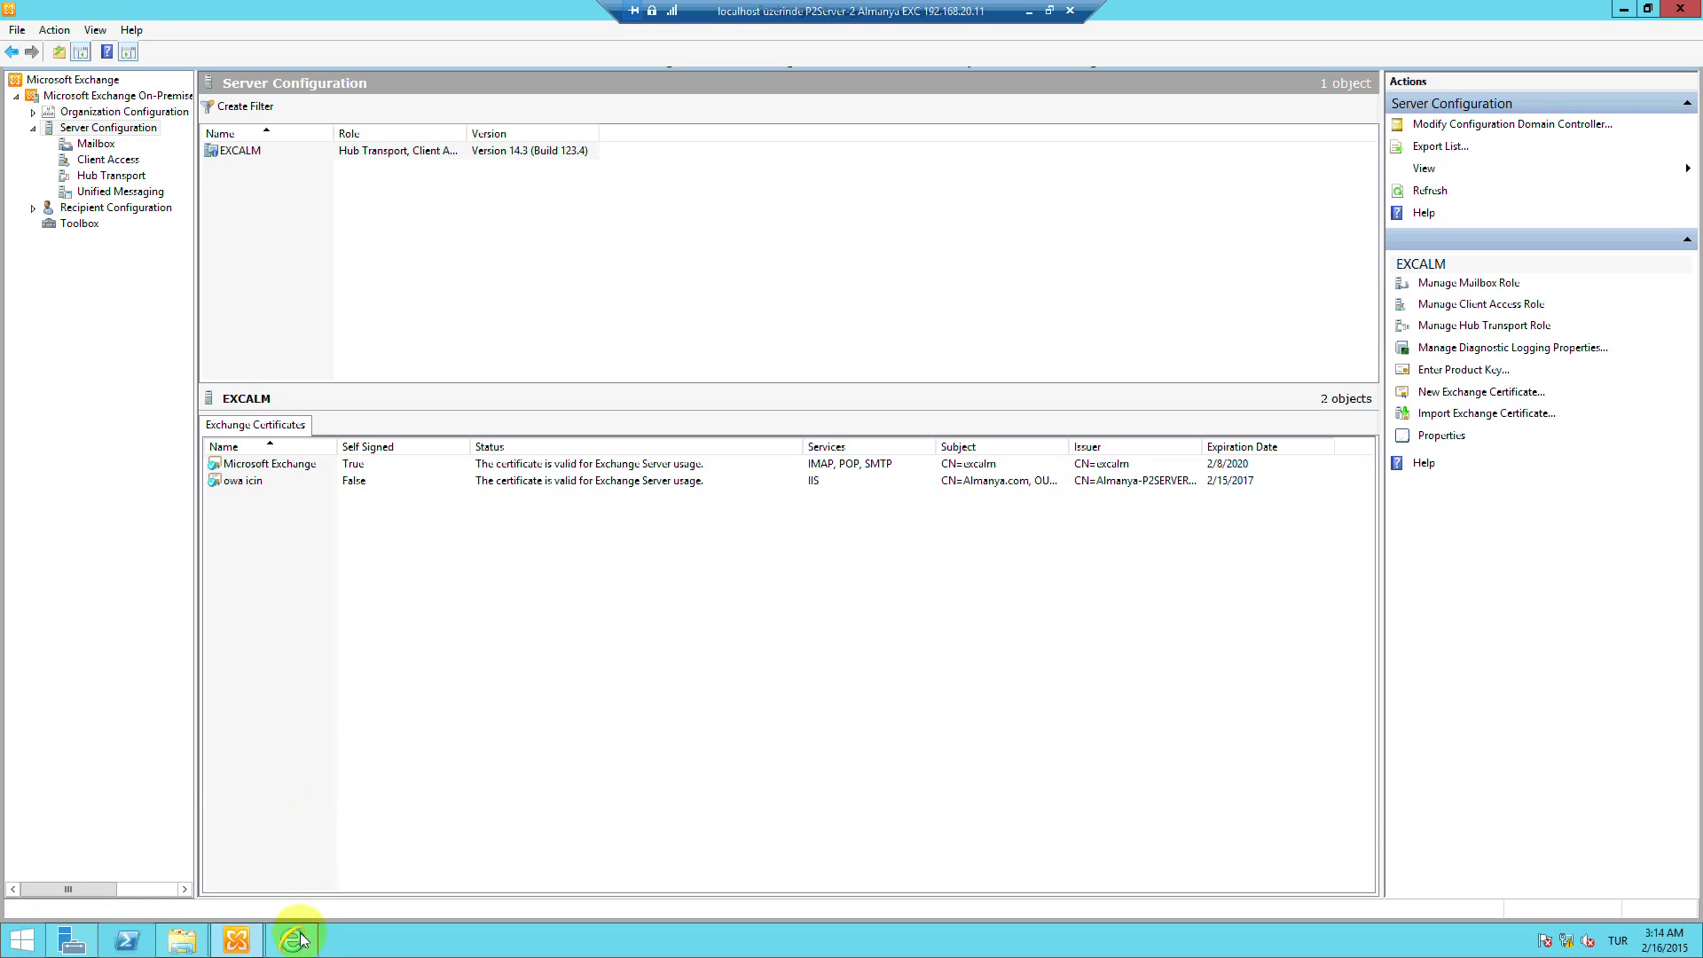
click(571, 483)
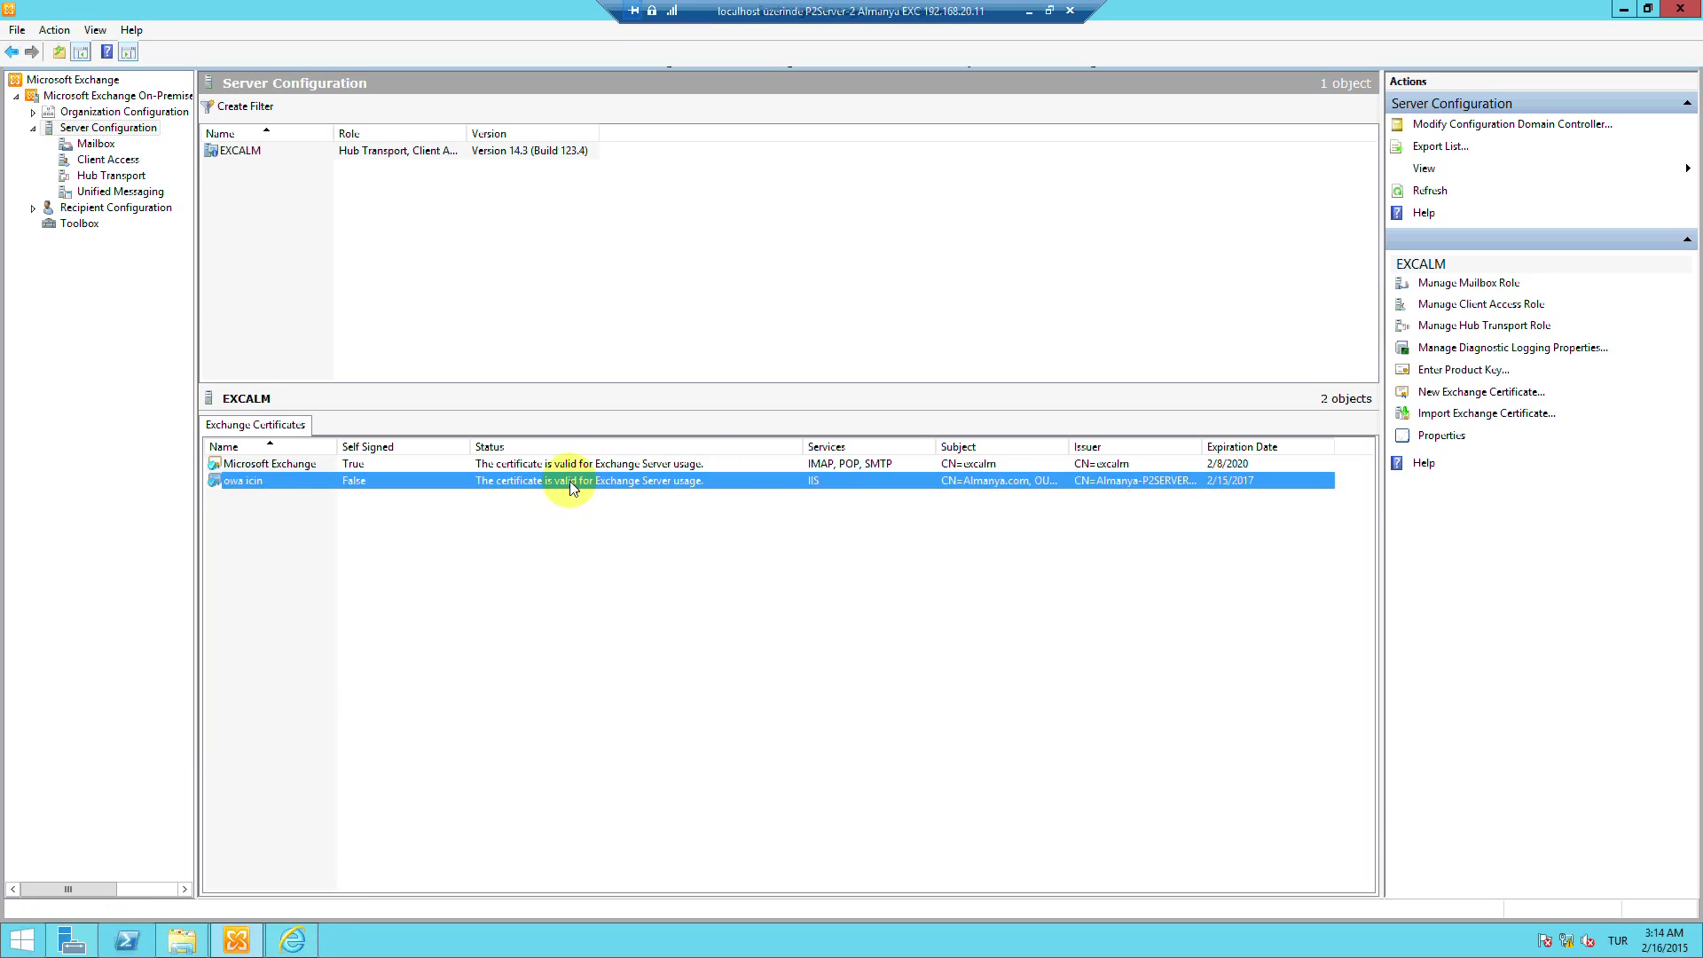
Switch to Hyper-V Manager on the host, connect to P2Server-1 Almanya DC 192.168.20.10, and sign in as ALMANYA\Administrator with the account password
click(294, 942)
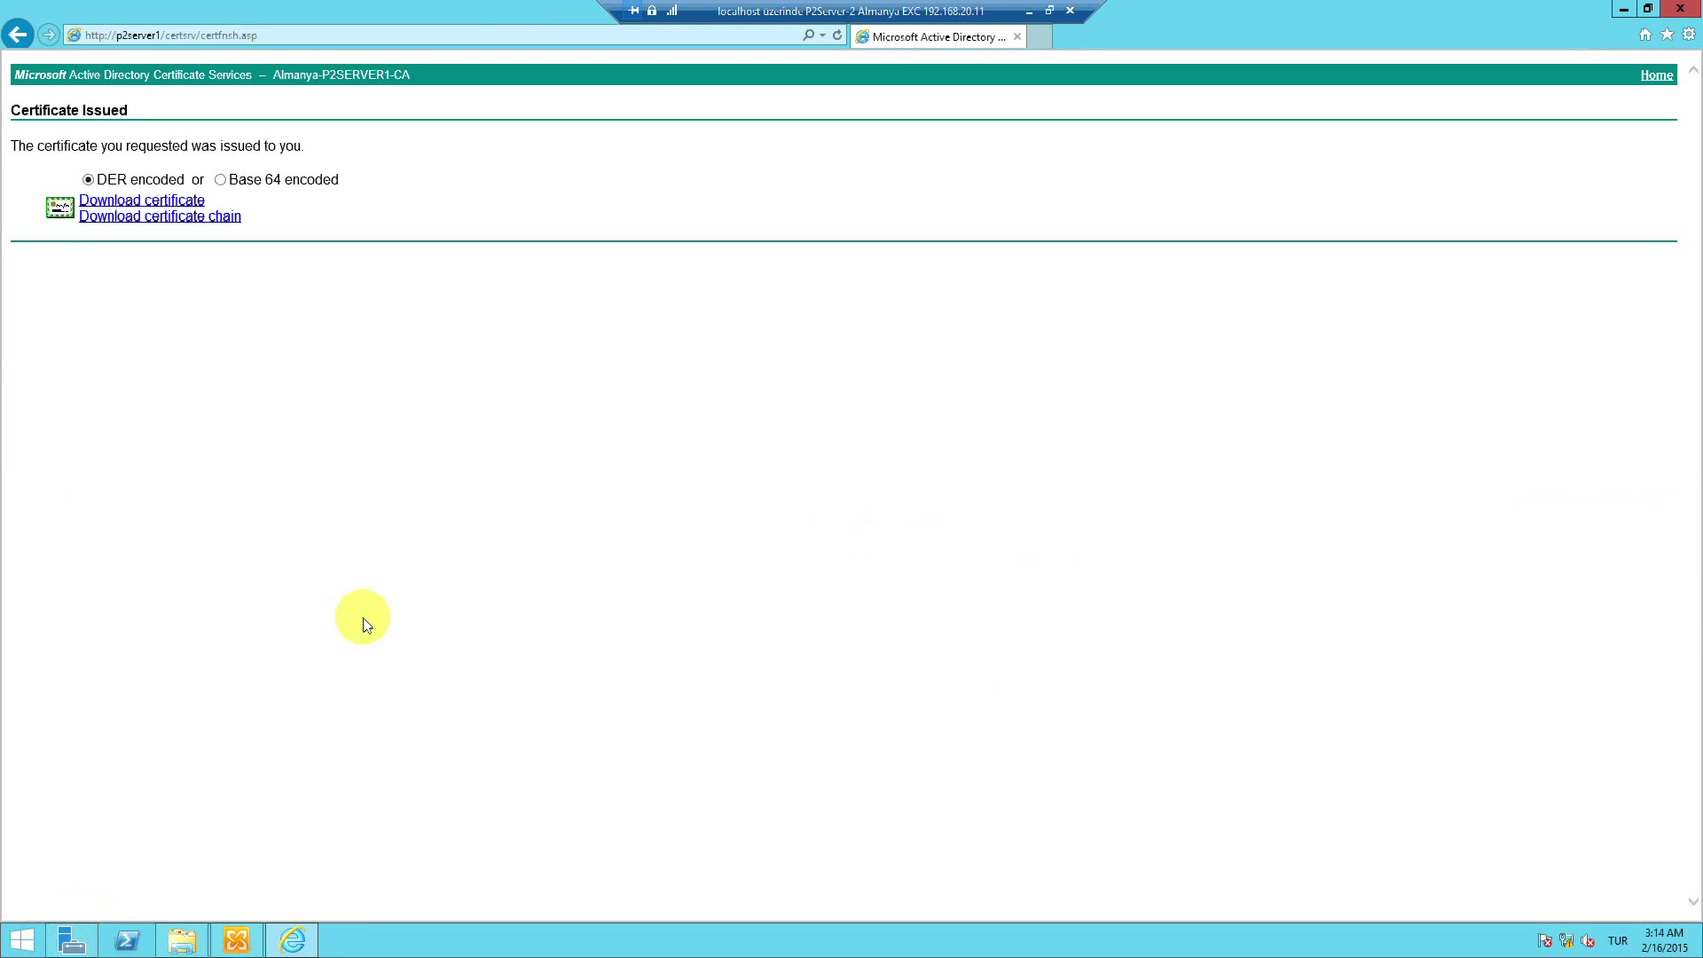
click(1033, 15)
click(345, 940)
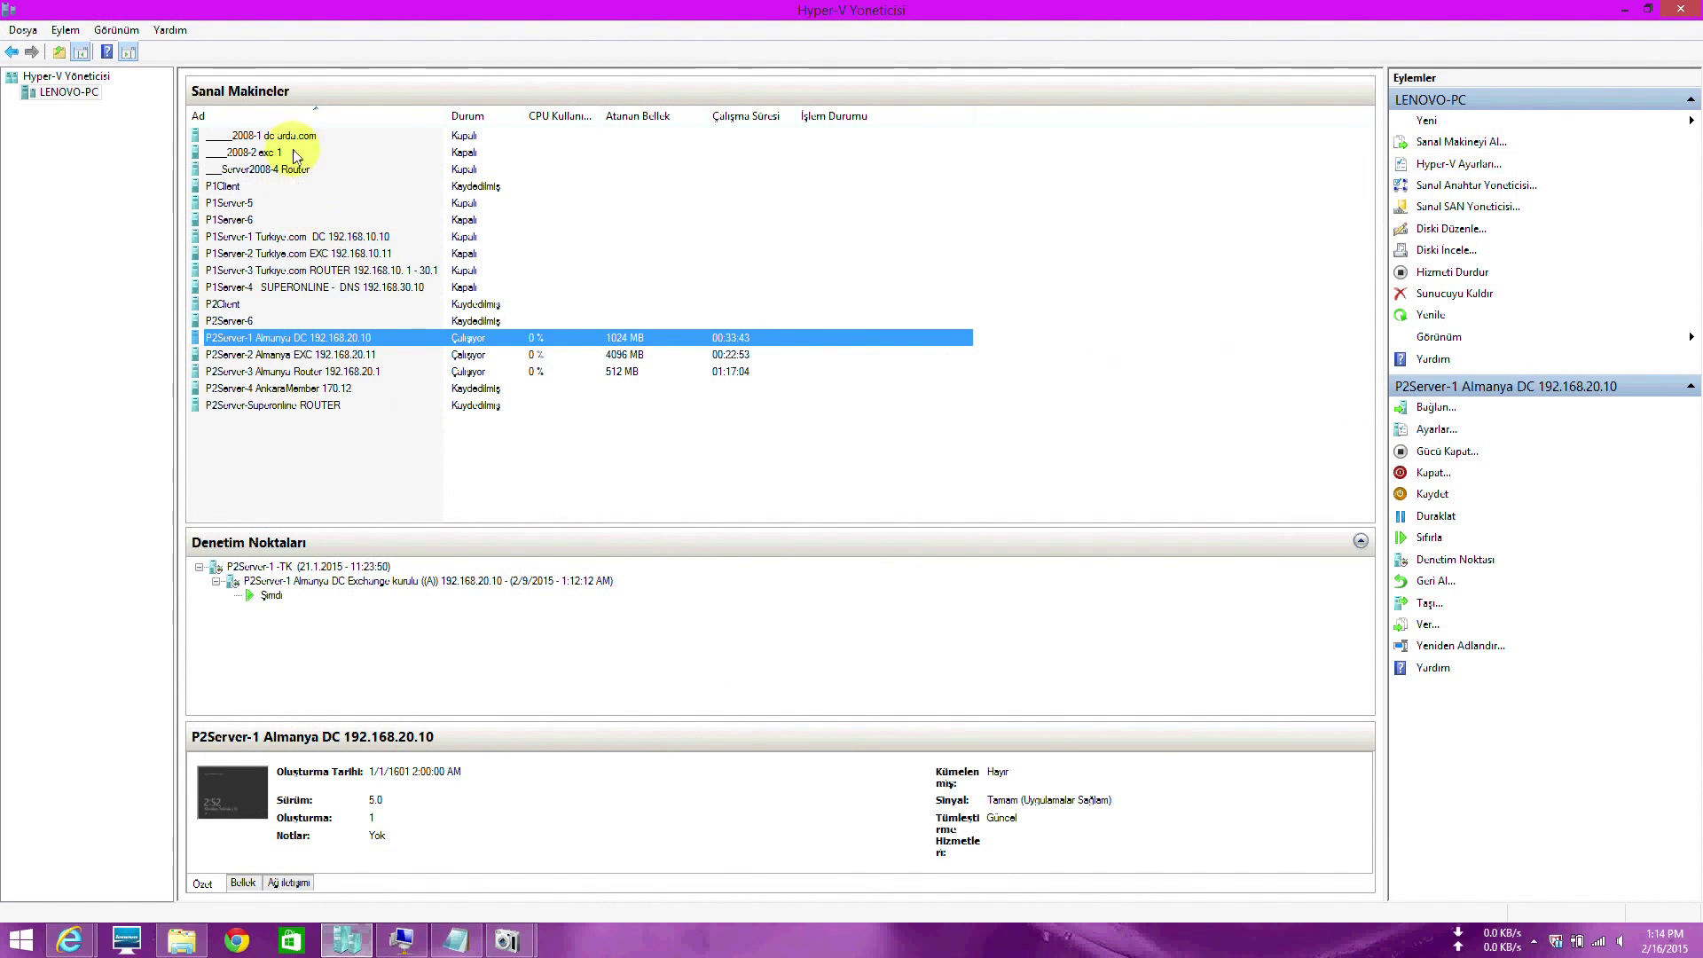
double_click(306, 342)
drag(983, 306, 1026, 302)
click(1059, 379)
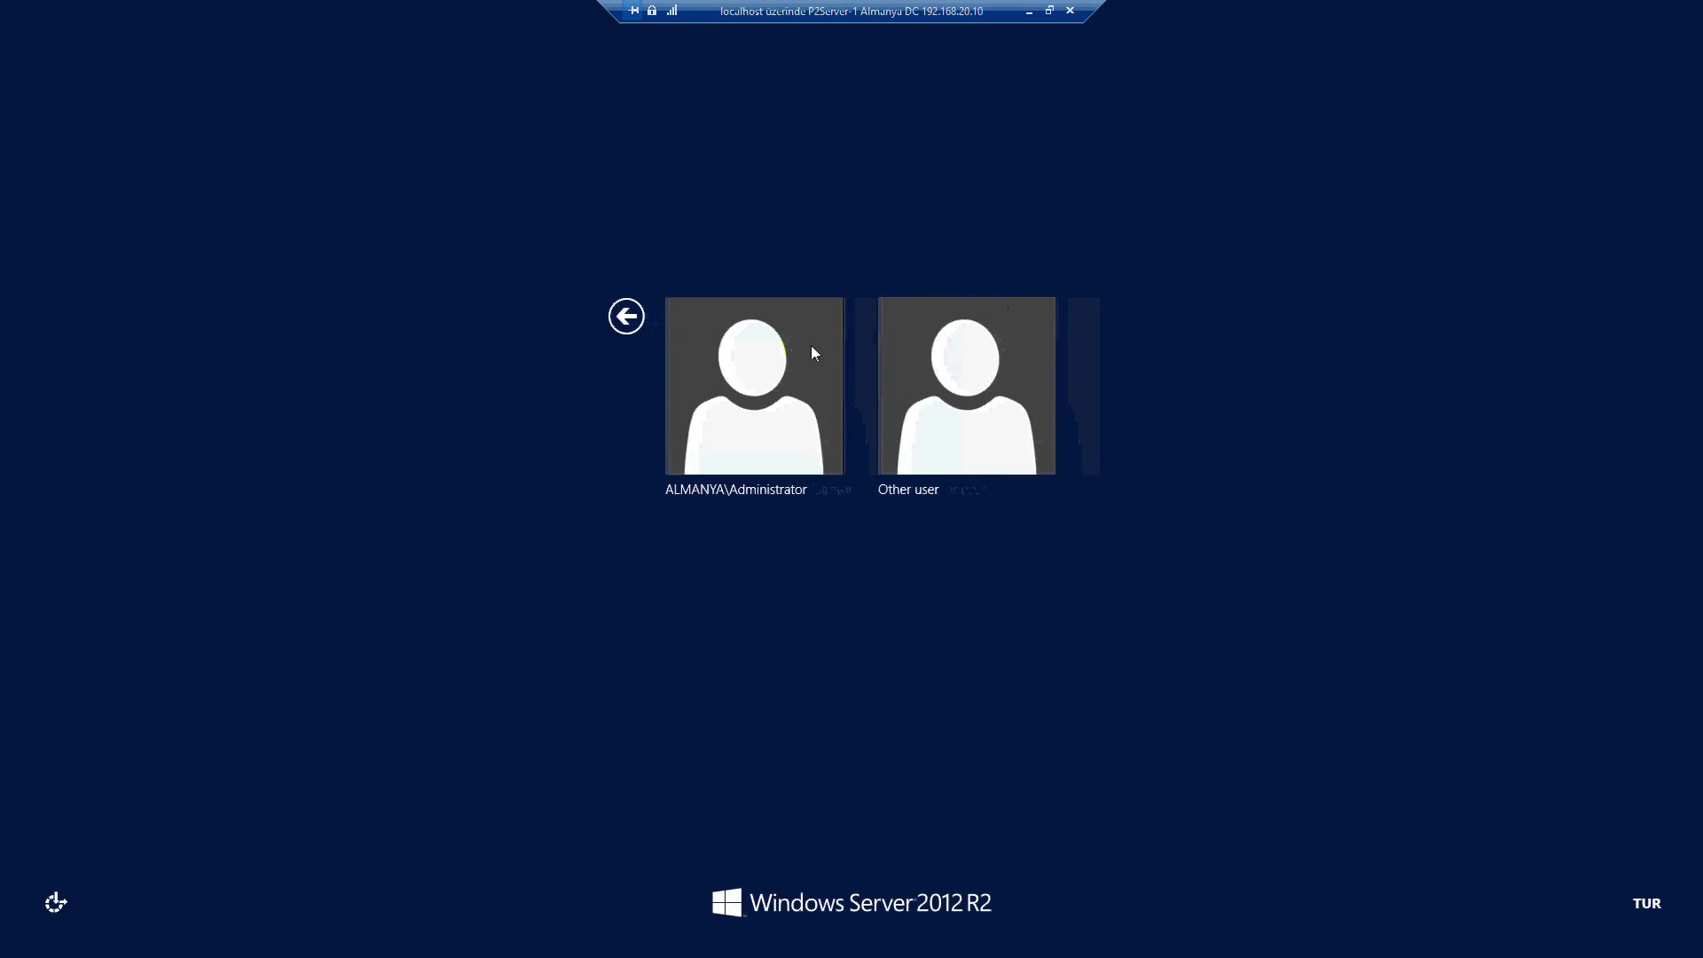
click(815, 353)
text(*********)
key(Return)
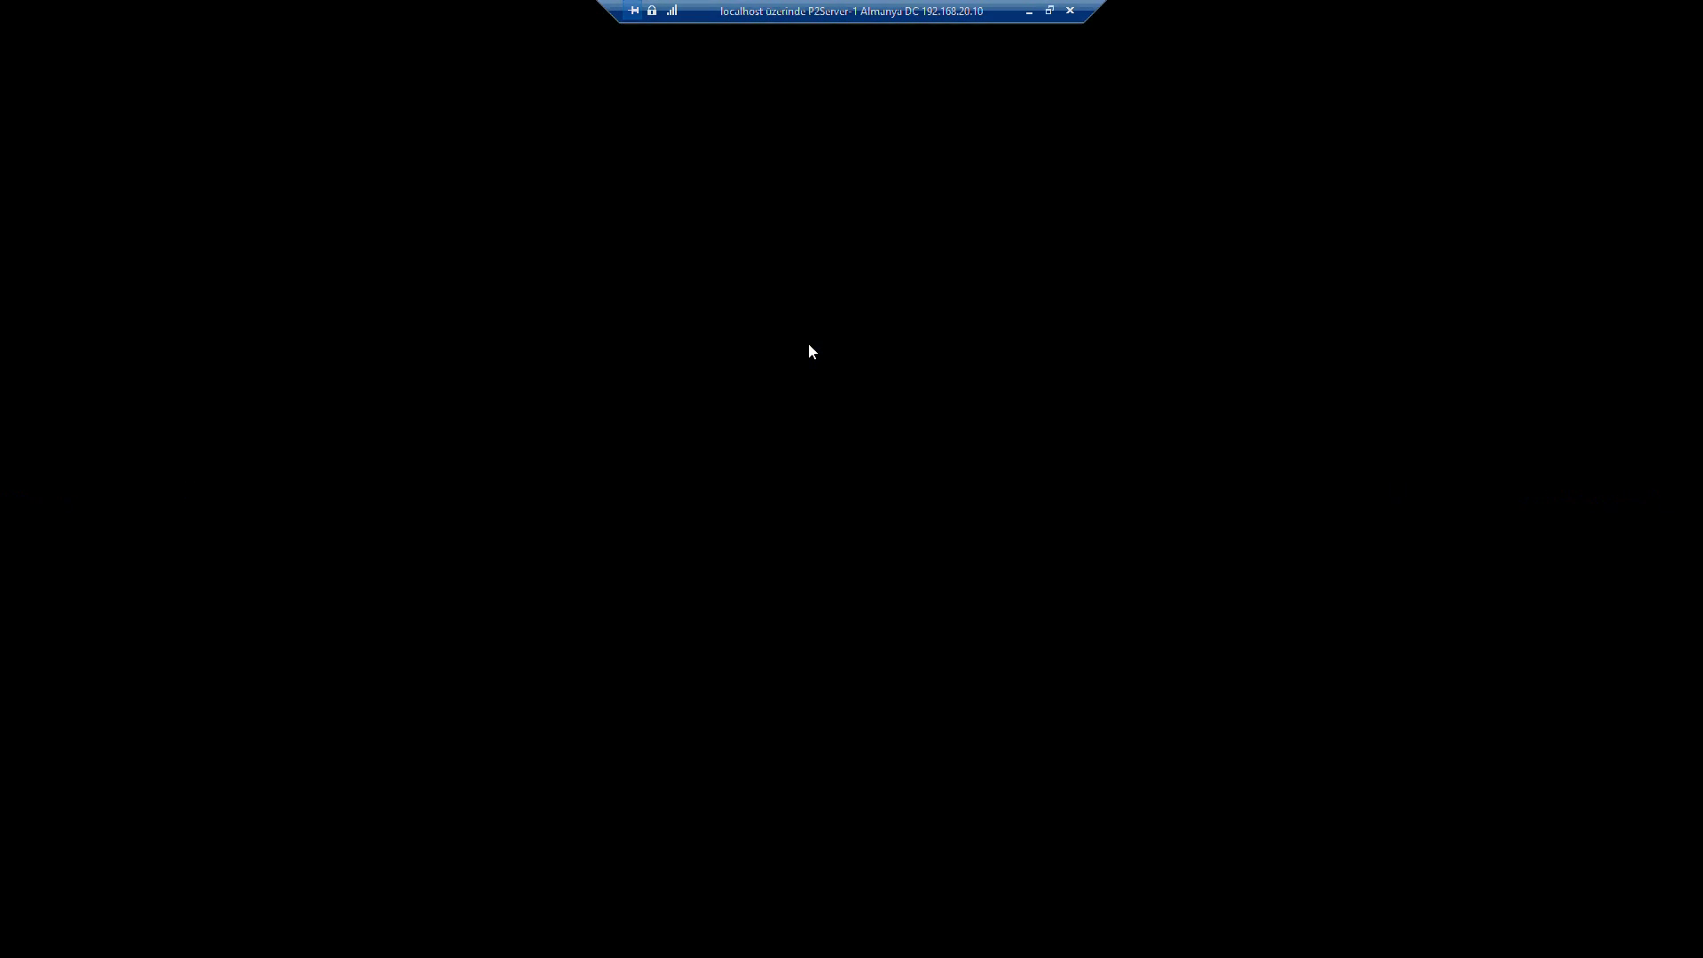
Bring up DNS Manager on the domain controller and show the records of the Almanya.com forward lookup zone
click(44, 128)
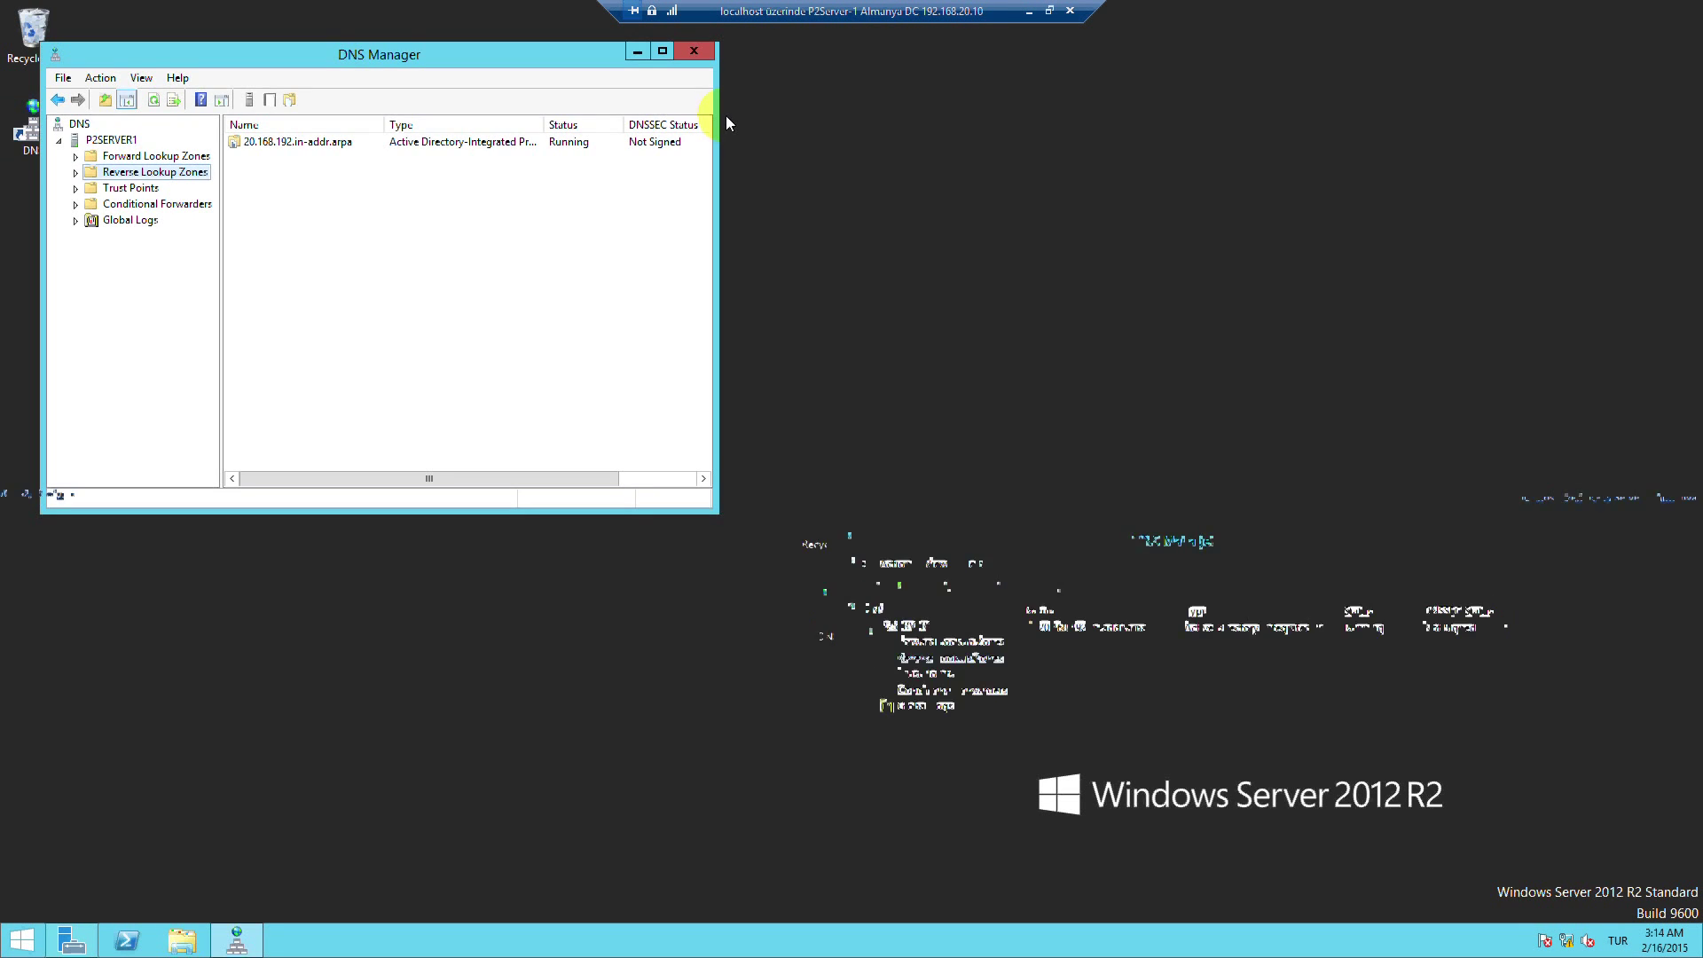
double_click(82, 158)
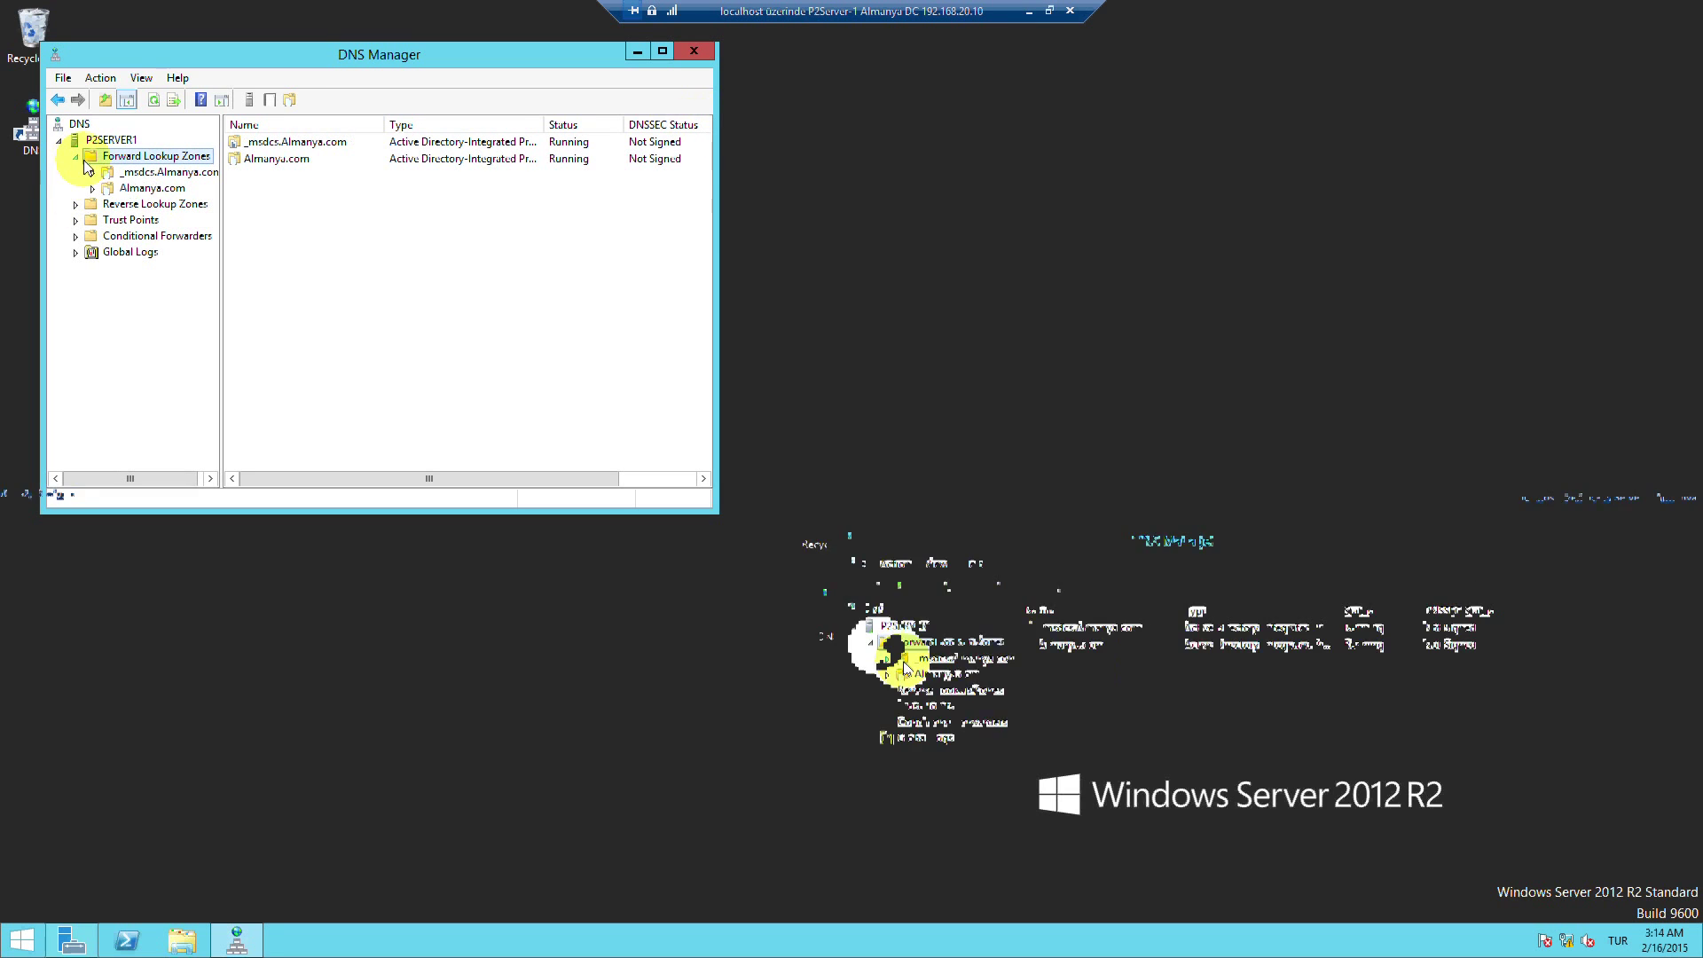
click(146, 188)
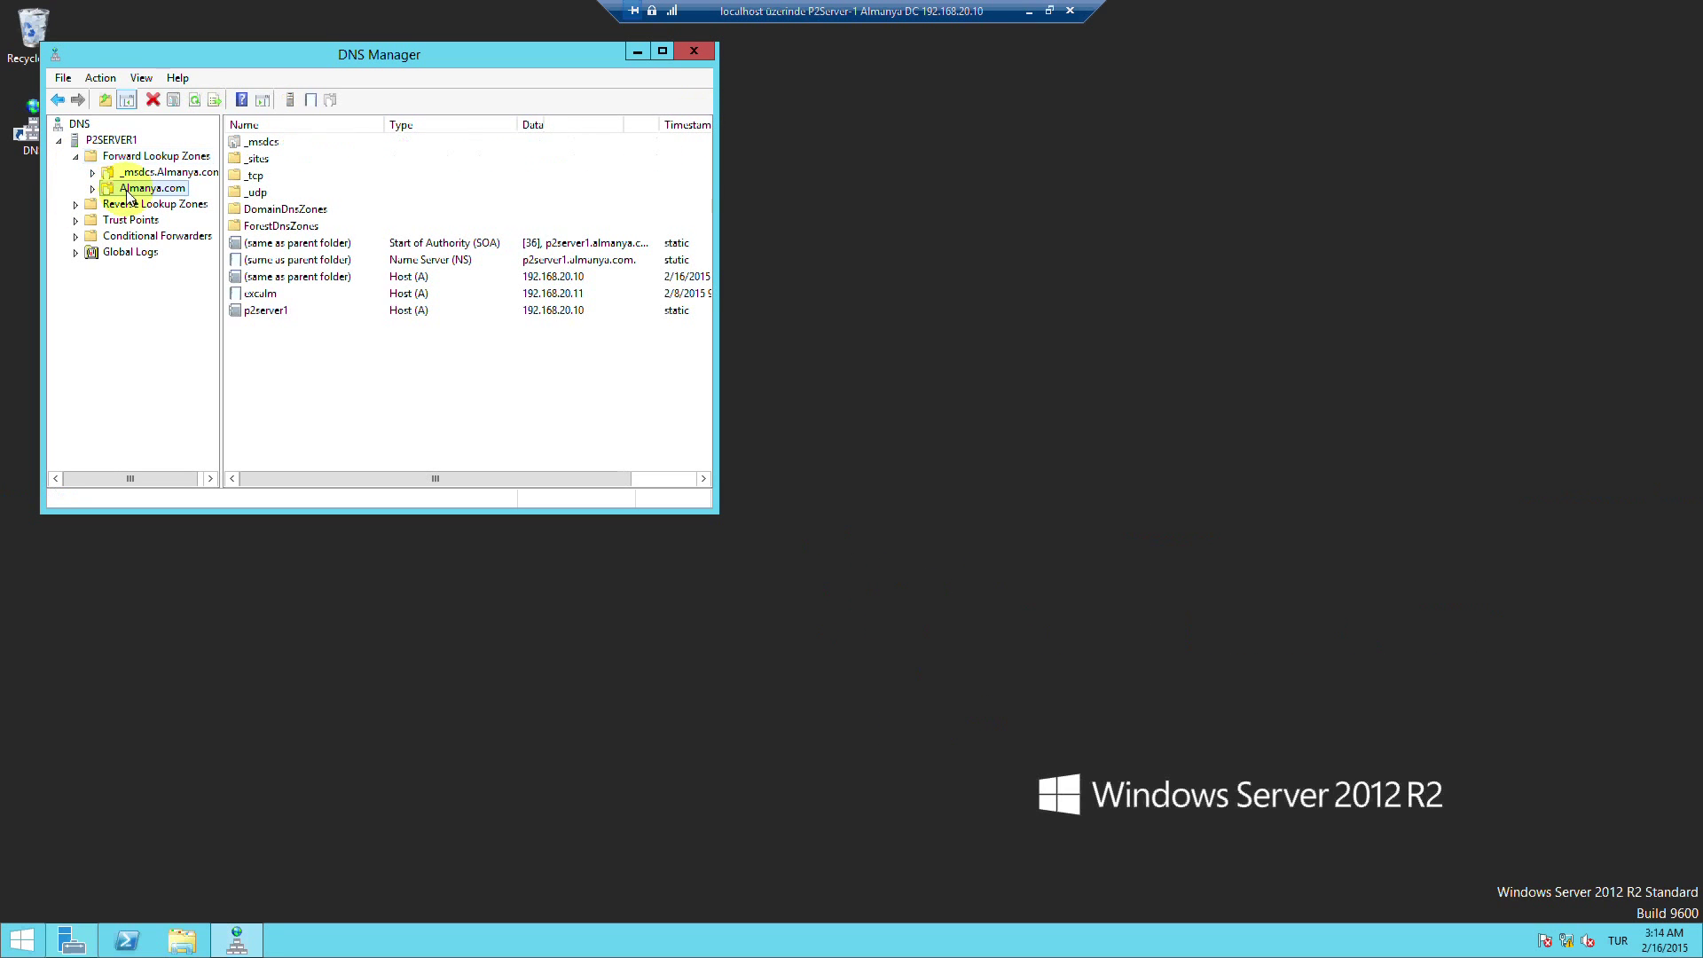
Add a host (A) record named mail with IP address 192.168.20.11 and an associated PTR record to the Almanya.com zone
right_click(273, 350)
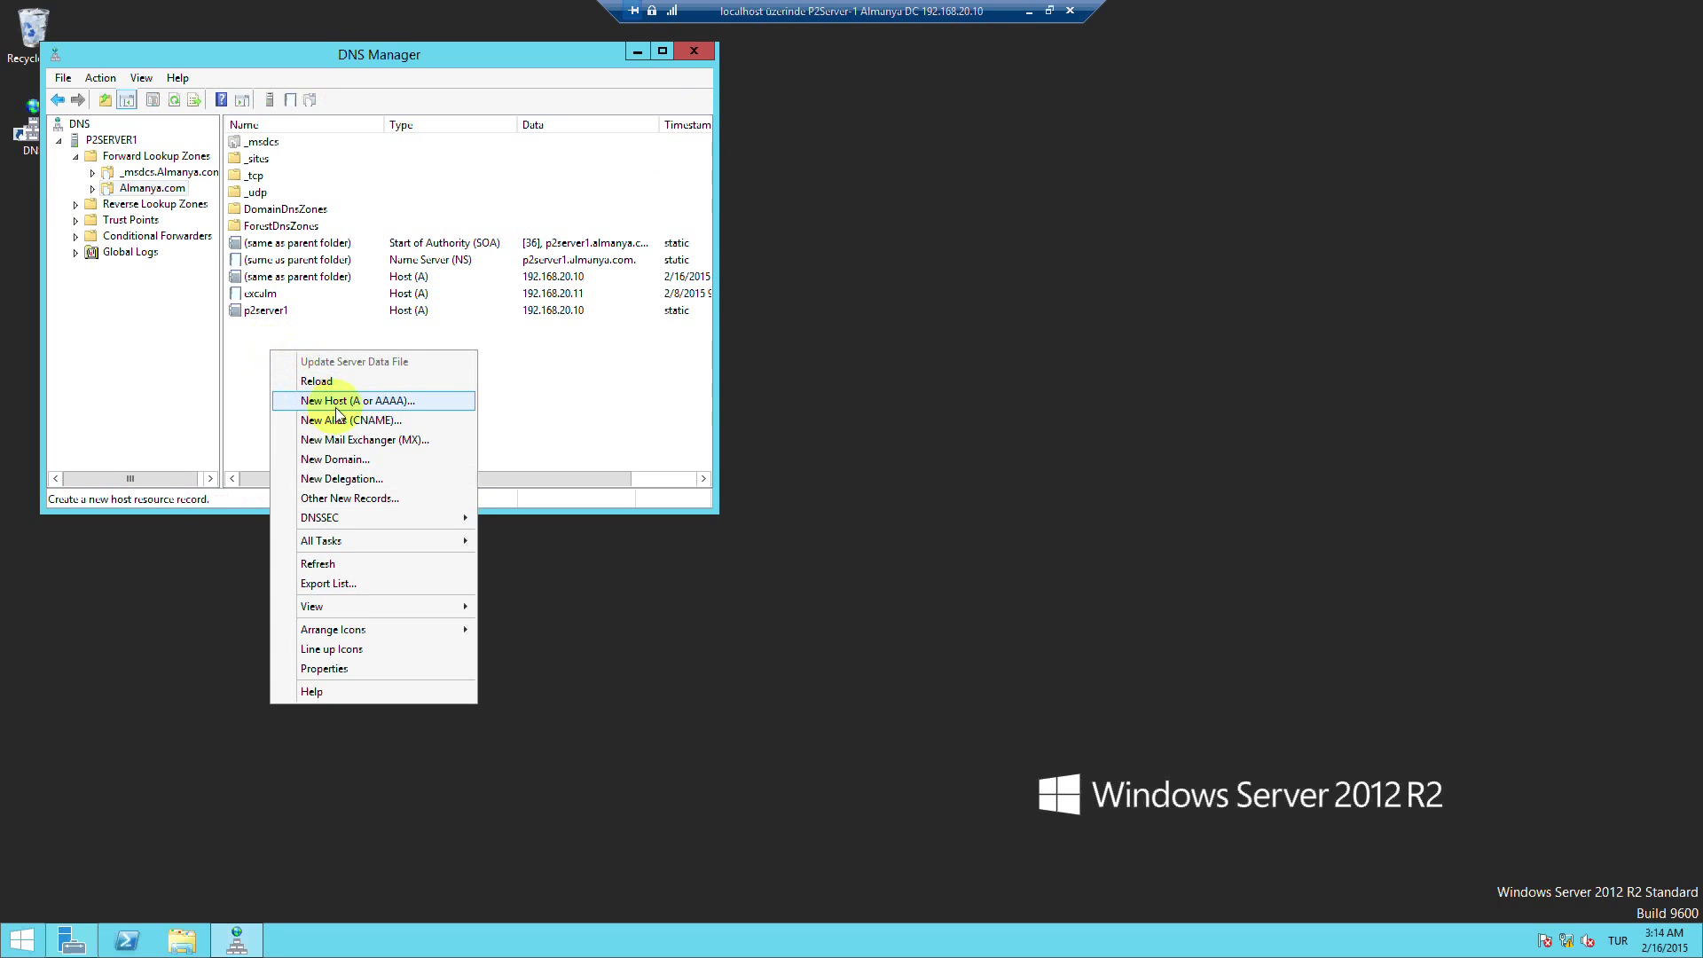
click(377, 400)
text(mail)
key(Tab)
key(Tab)
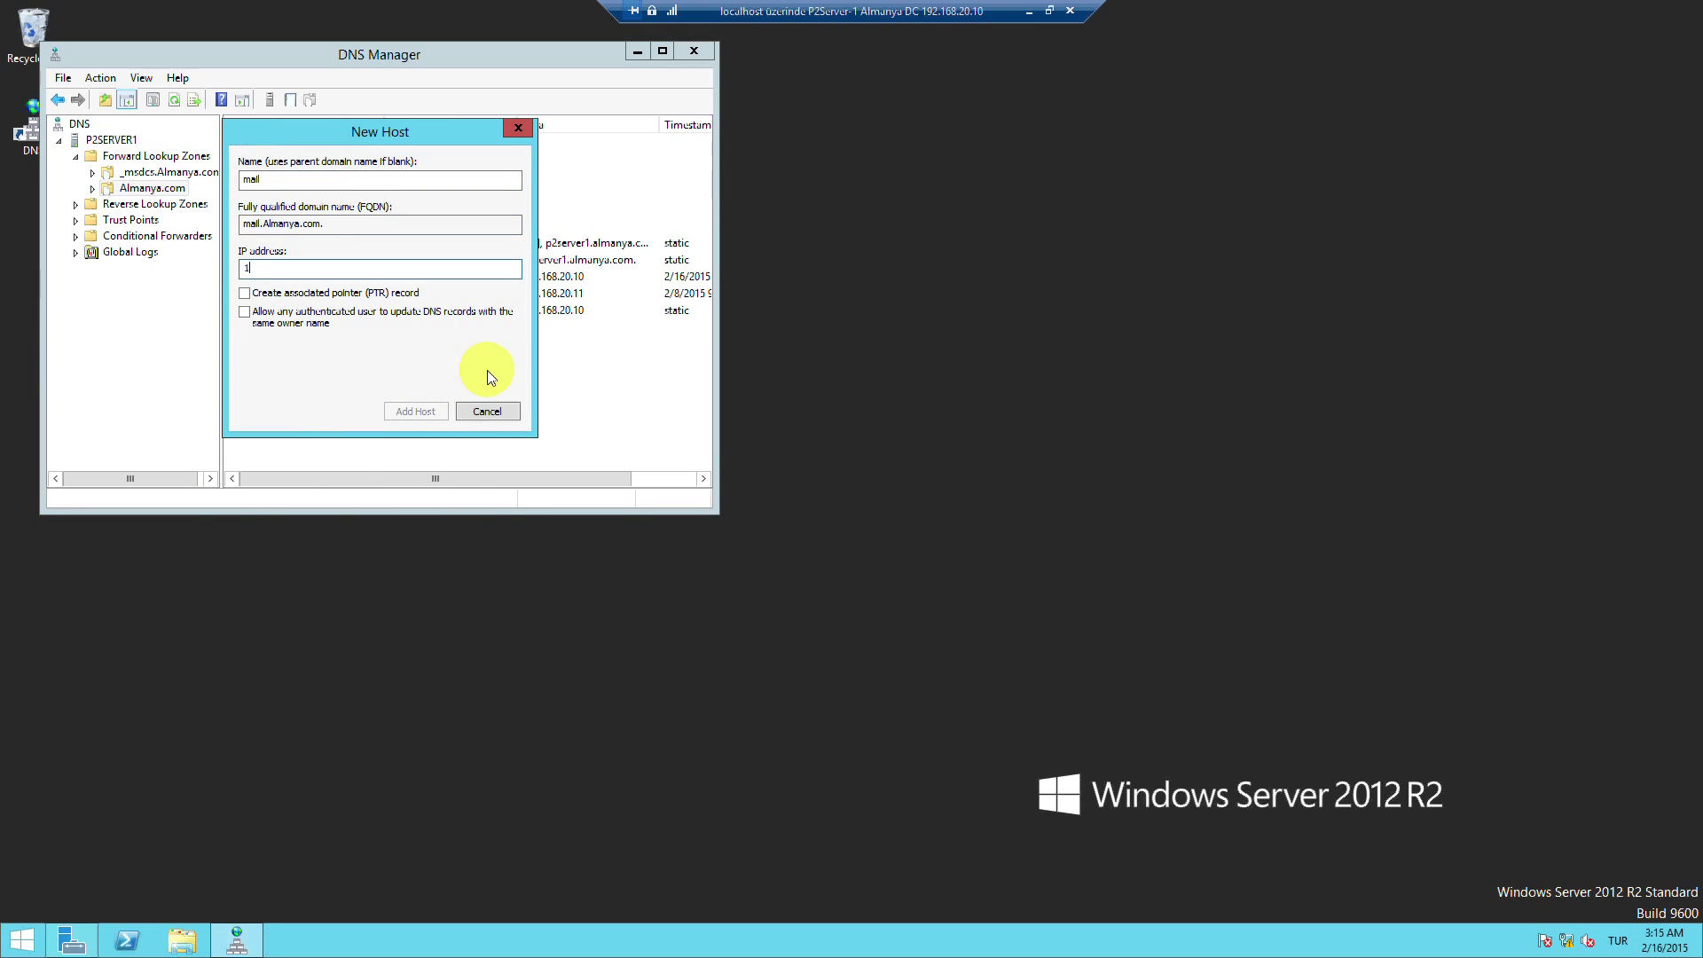
text(2.168.20.11)
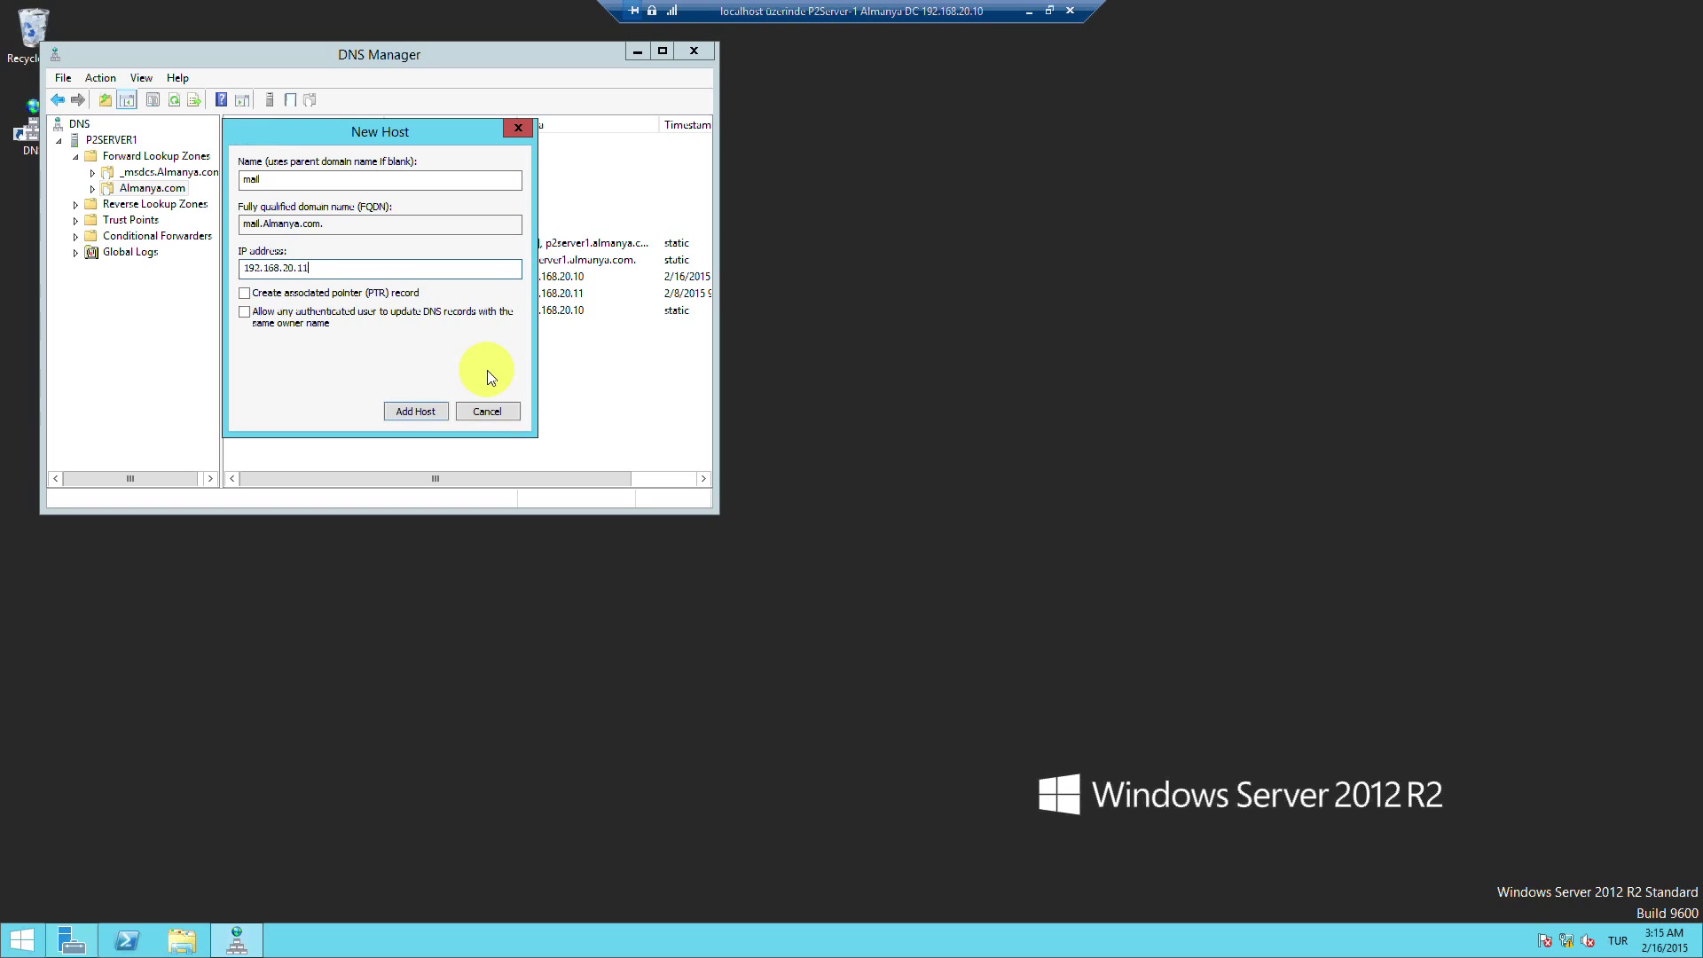
click(382, 293)
click(413, 409)
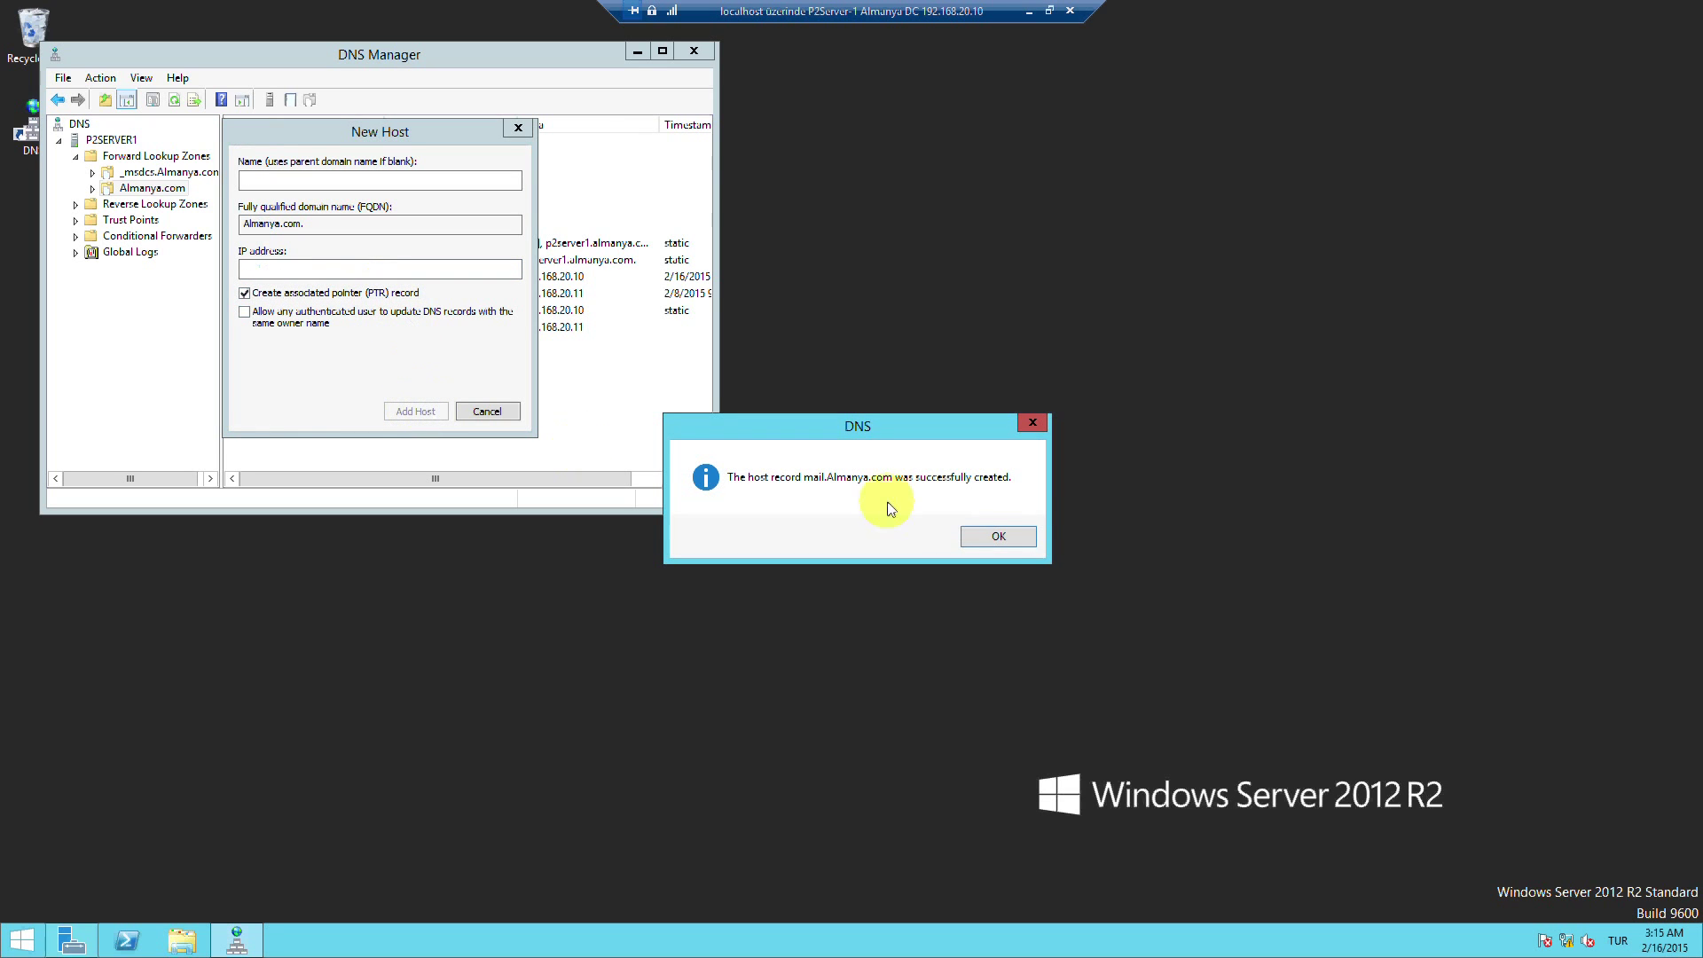
click(1016, 547)
click(476, 412)
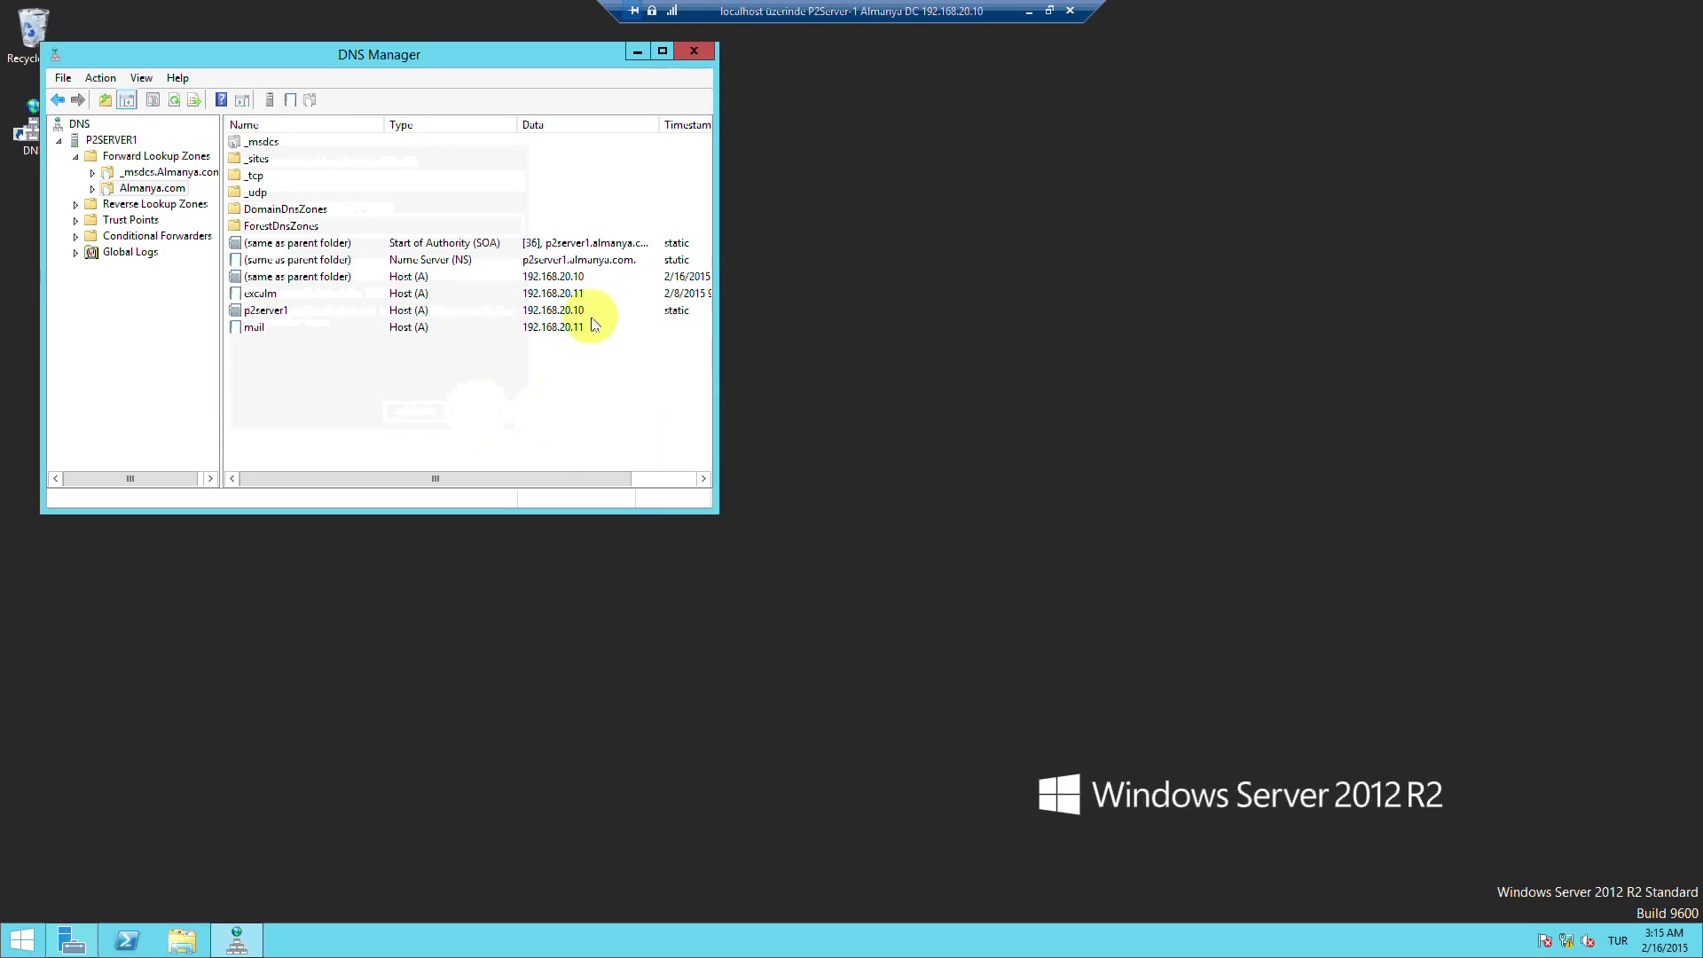
Minimize DNS Manager and switch back to the P2Server-2 Almanya EXC 192.168.20.11 virtual machine
click(637, 51)
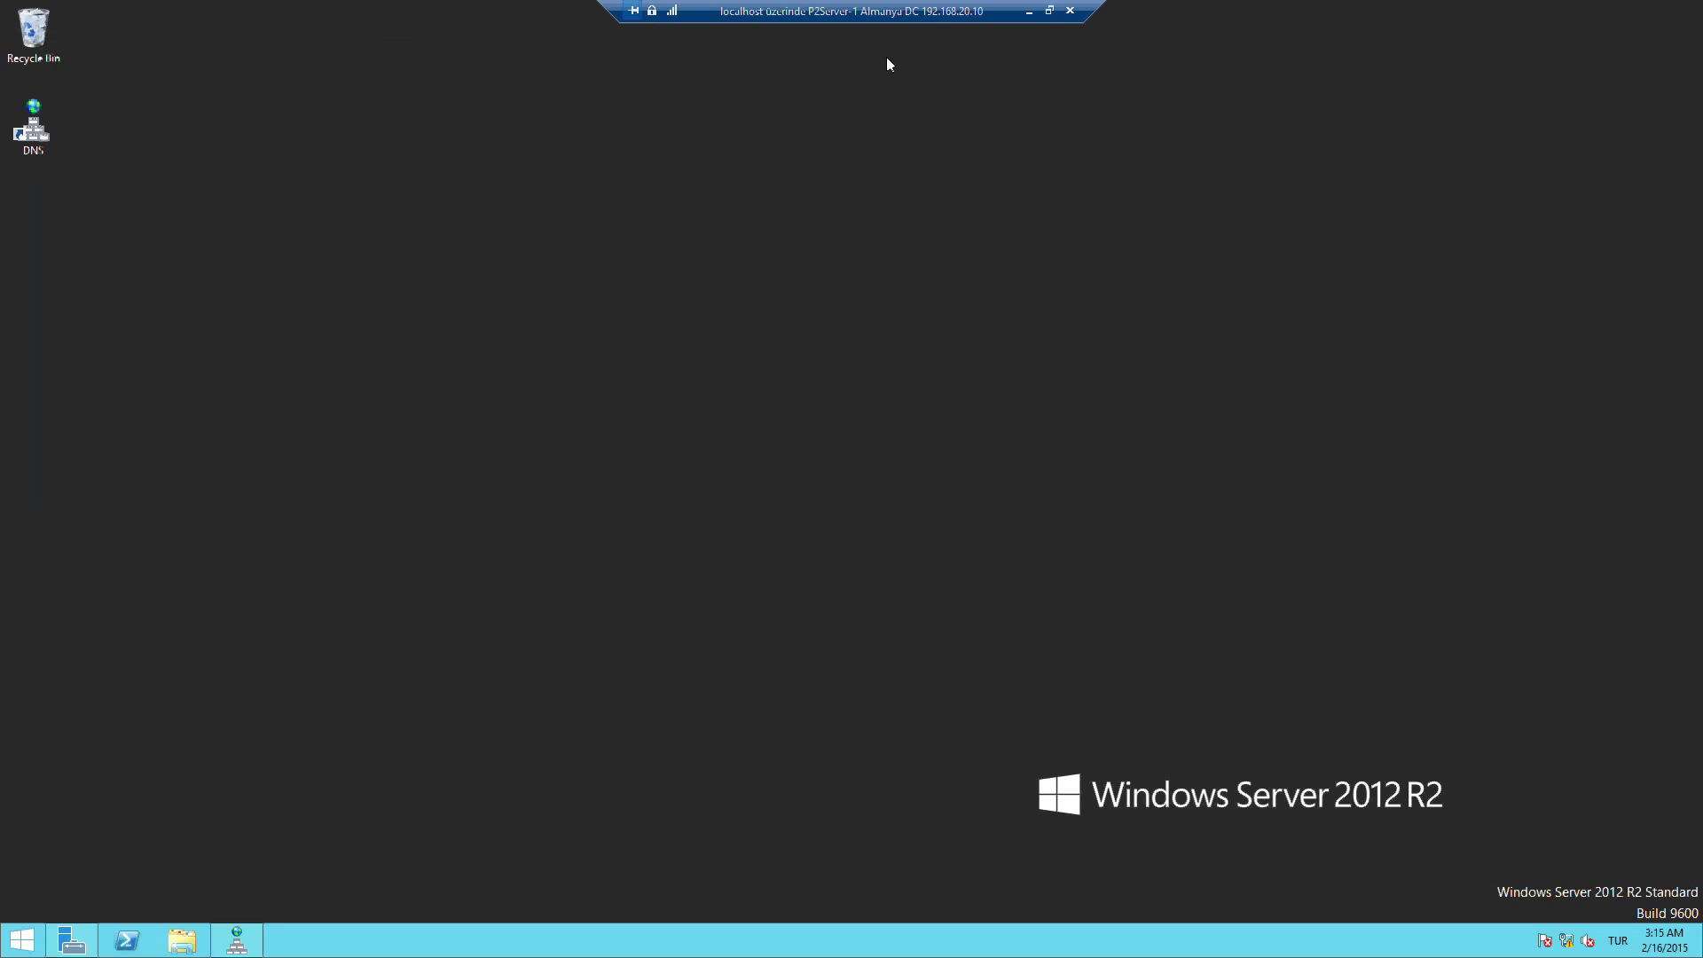
click(1030, 13)
mouse_move(399, 941)
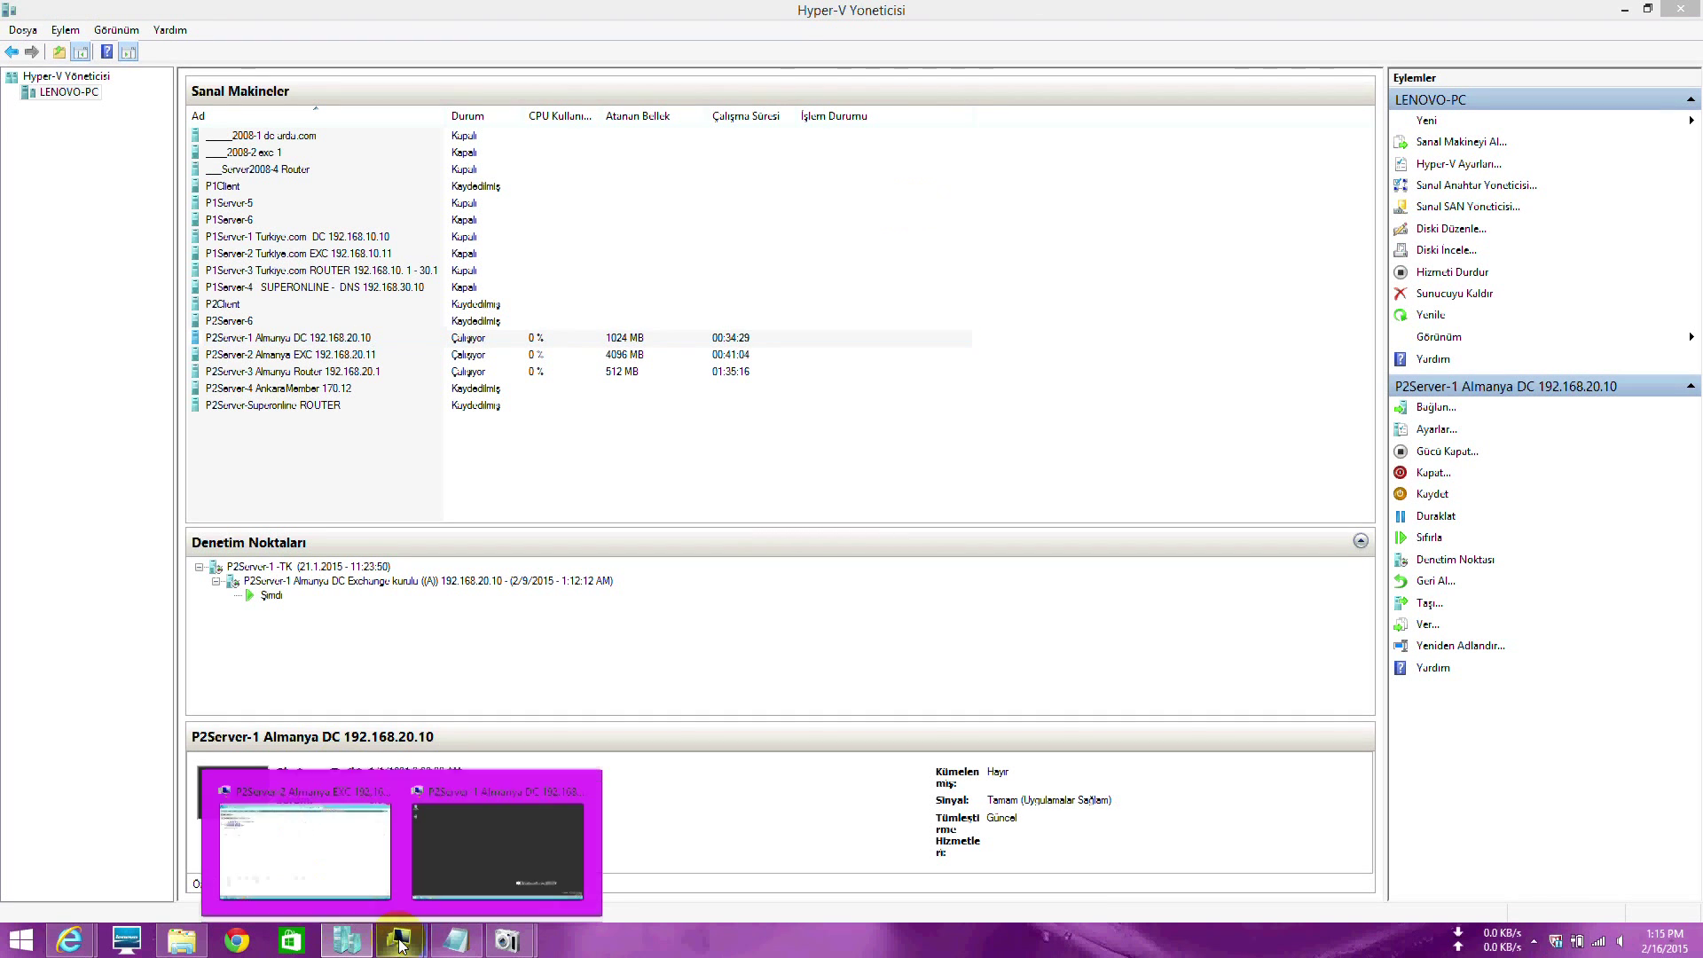
click(341, 859)
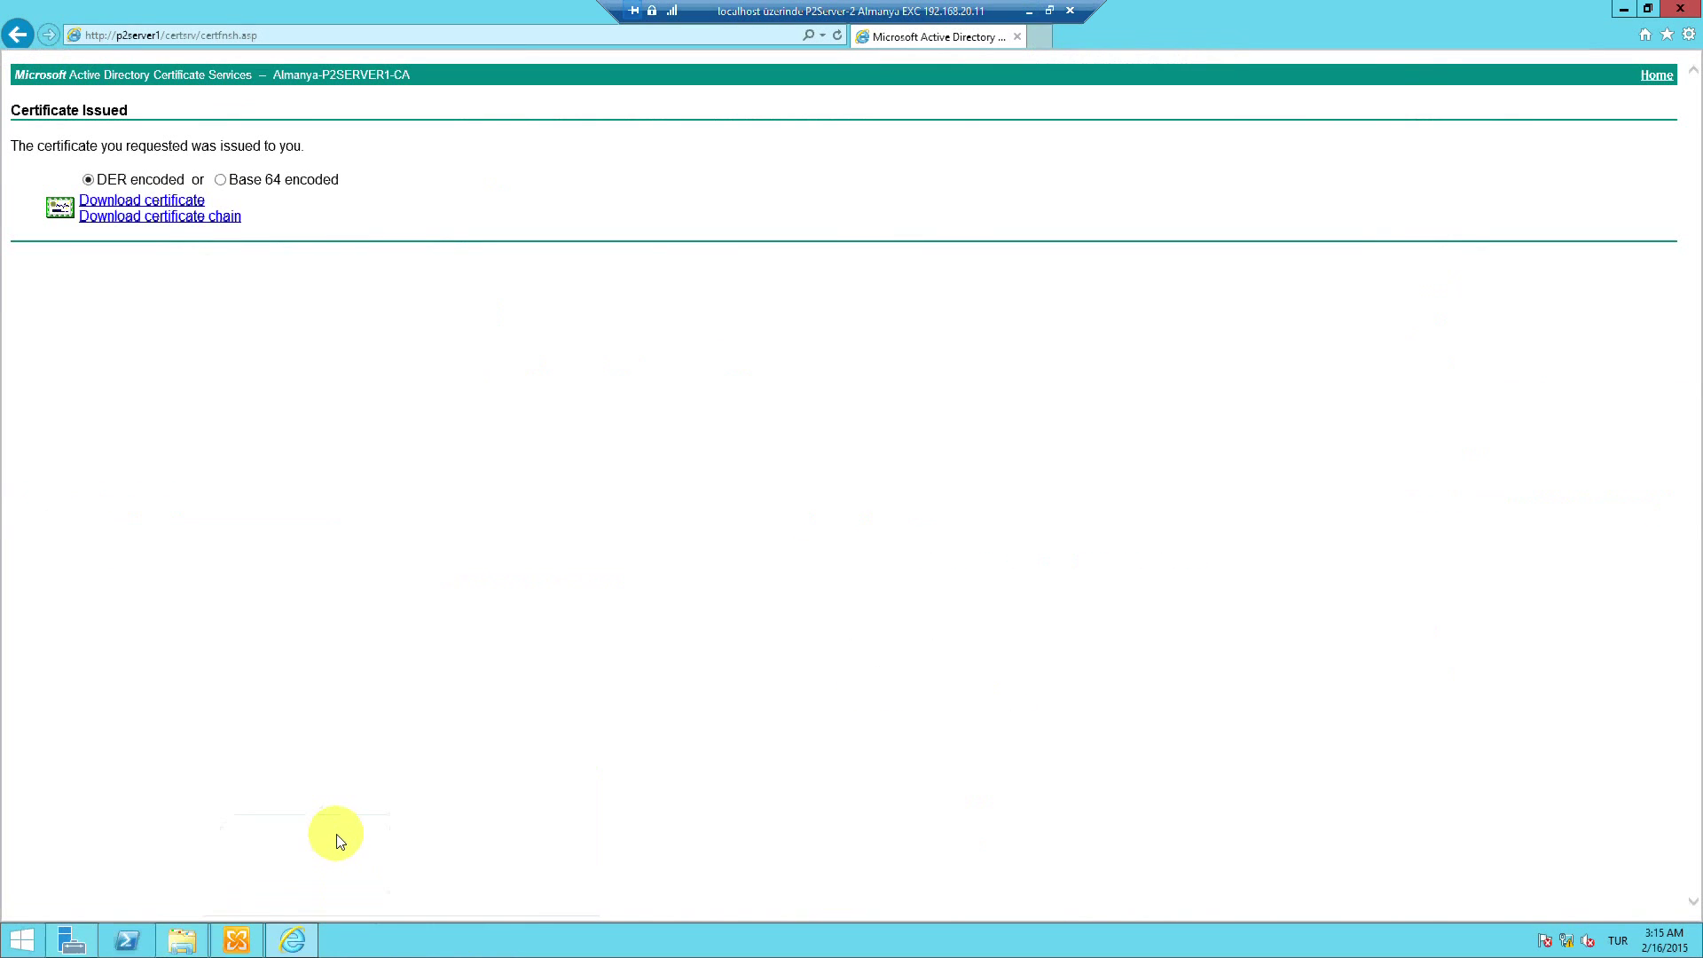
click(1039, 36)
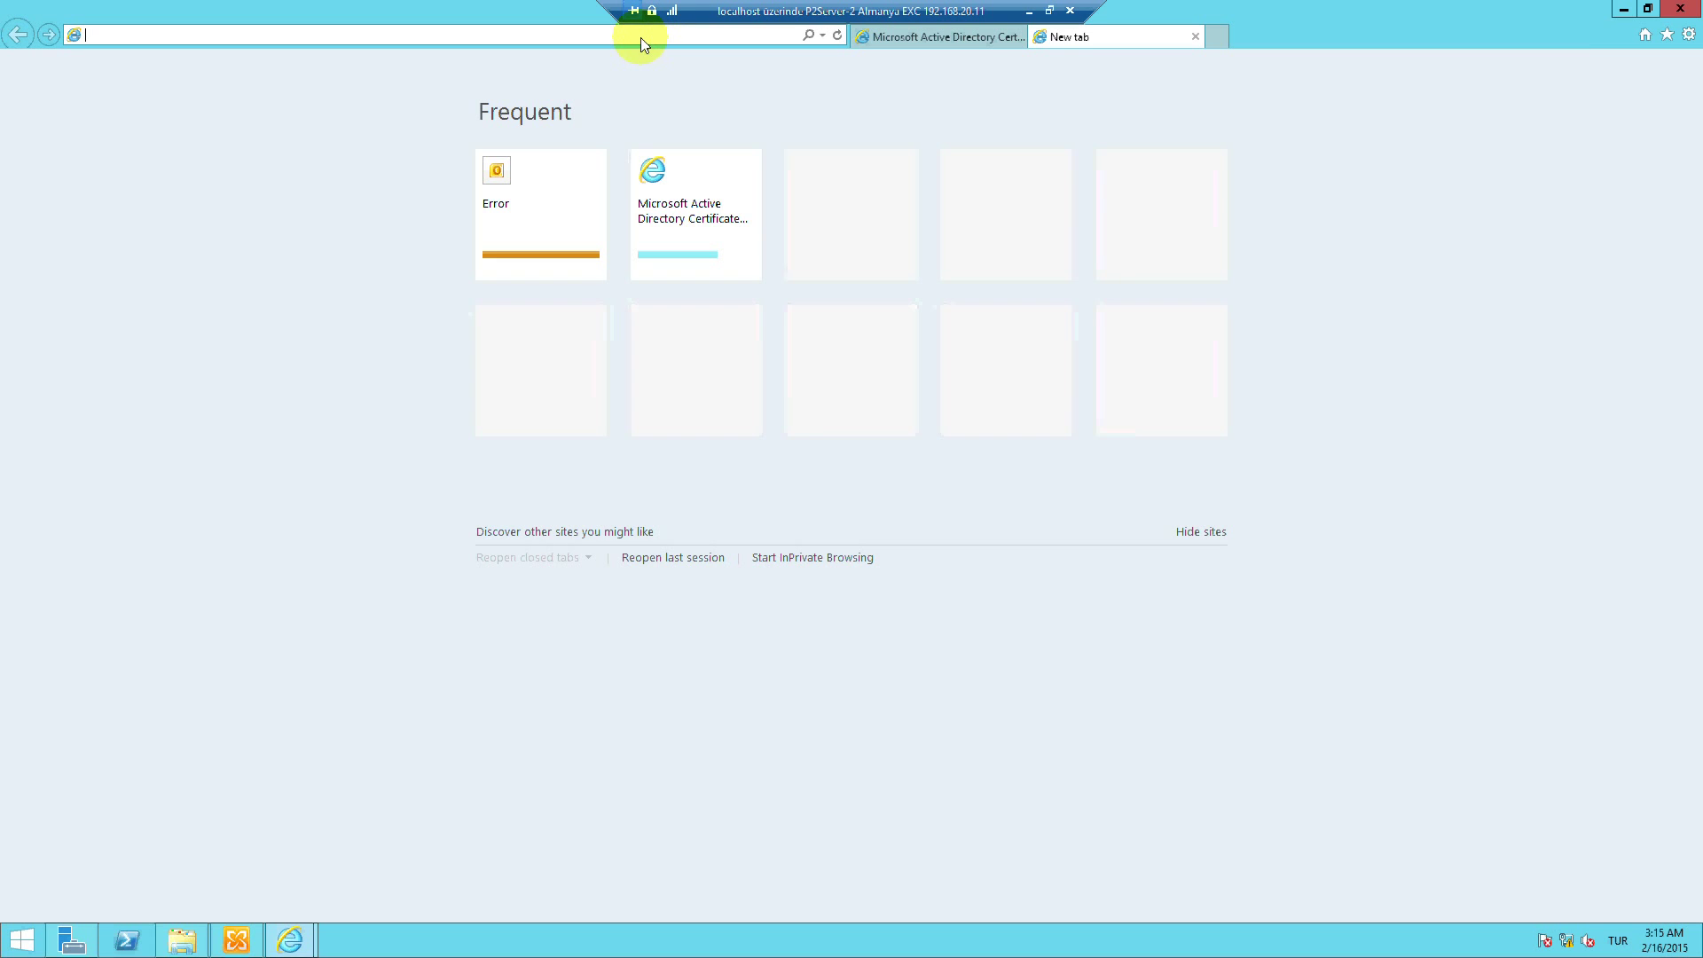
text(m)
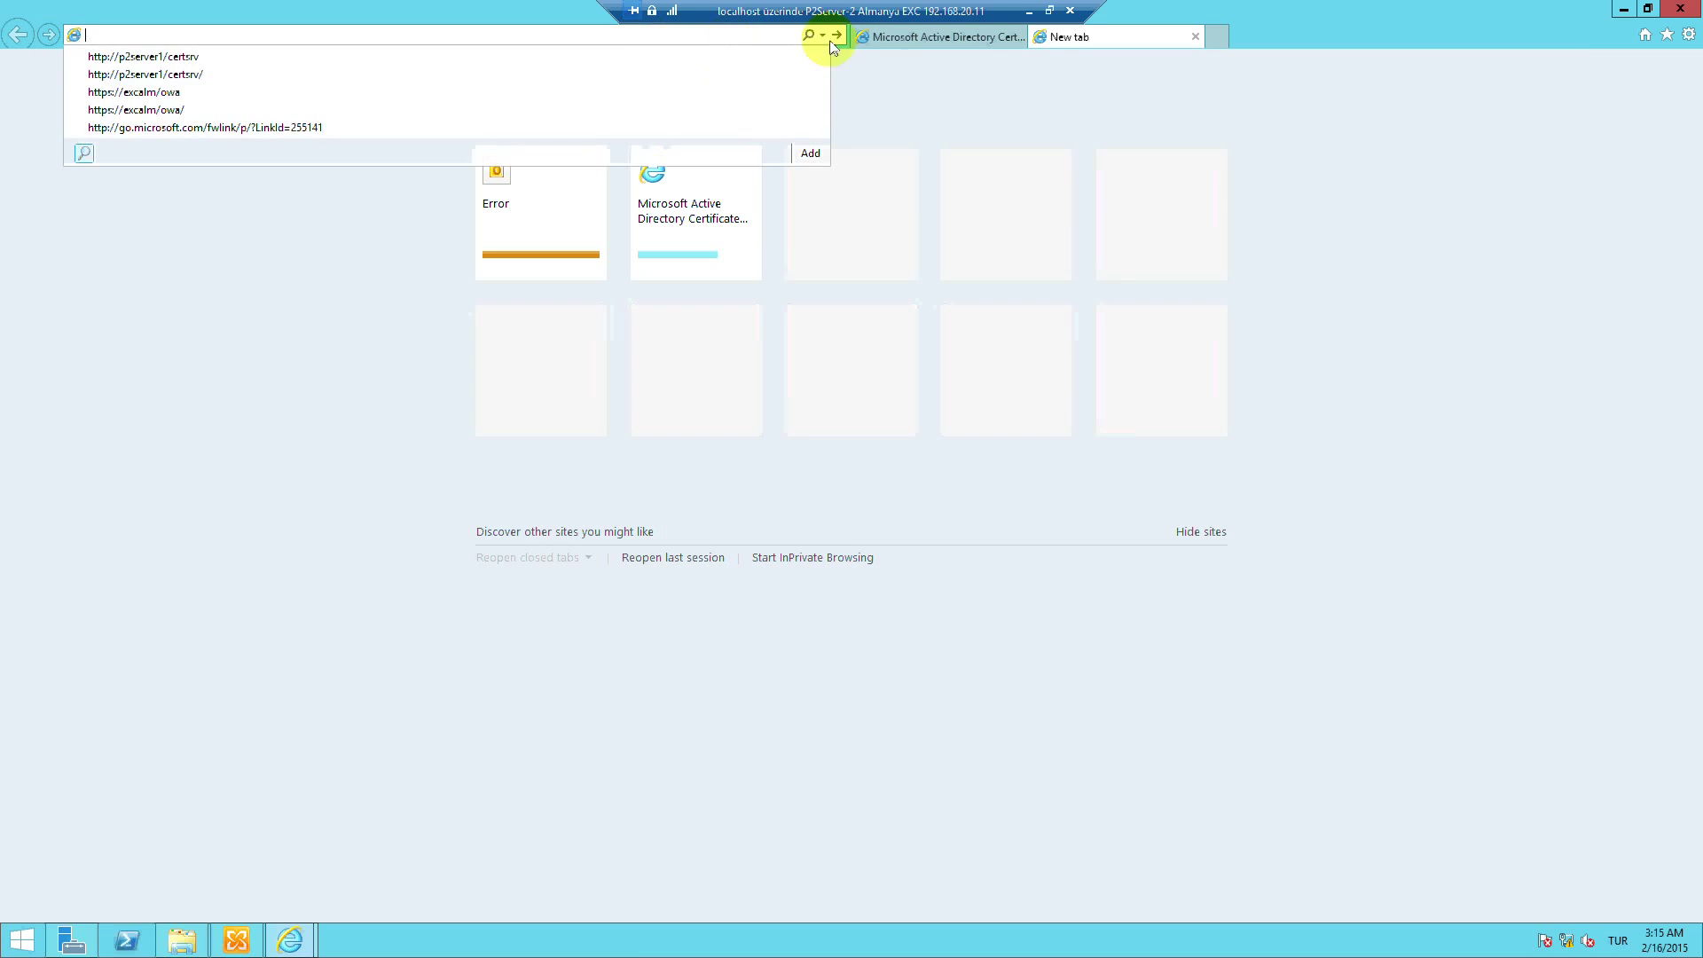
click(916, 37)
click(106, 35)
click(98, 35)
text(s)
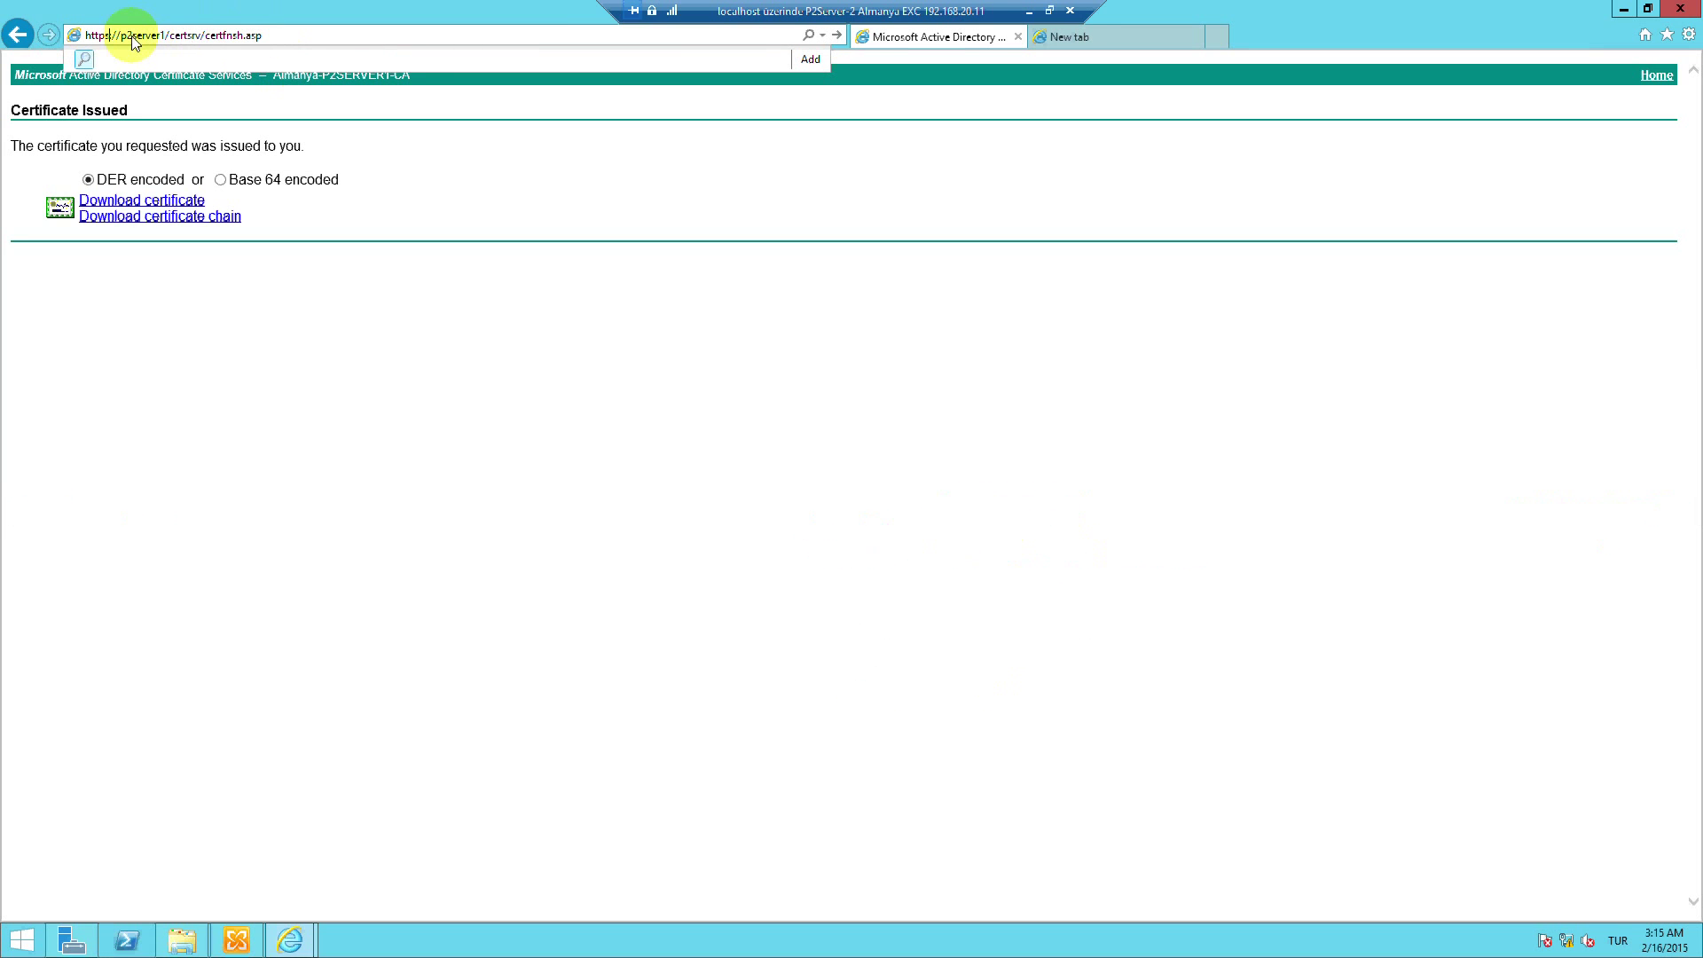
drag(122, 38, 195, 37)
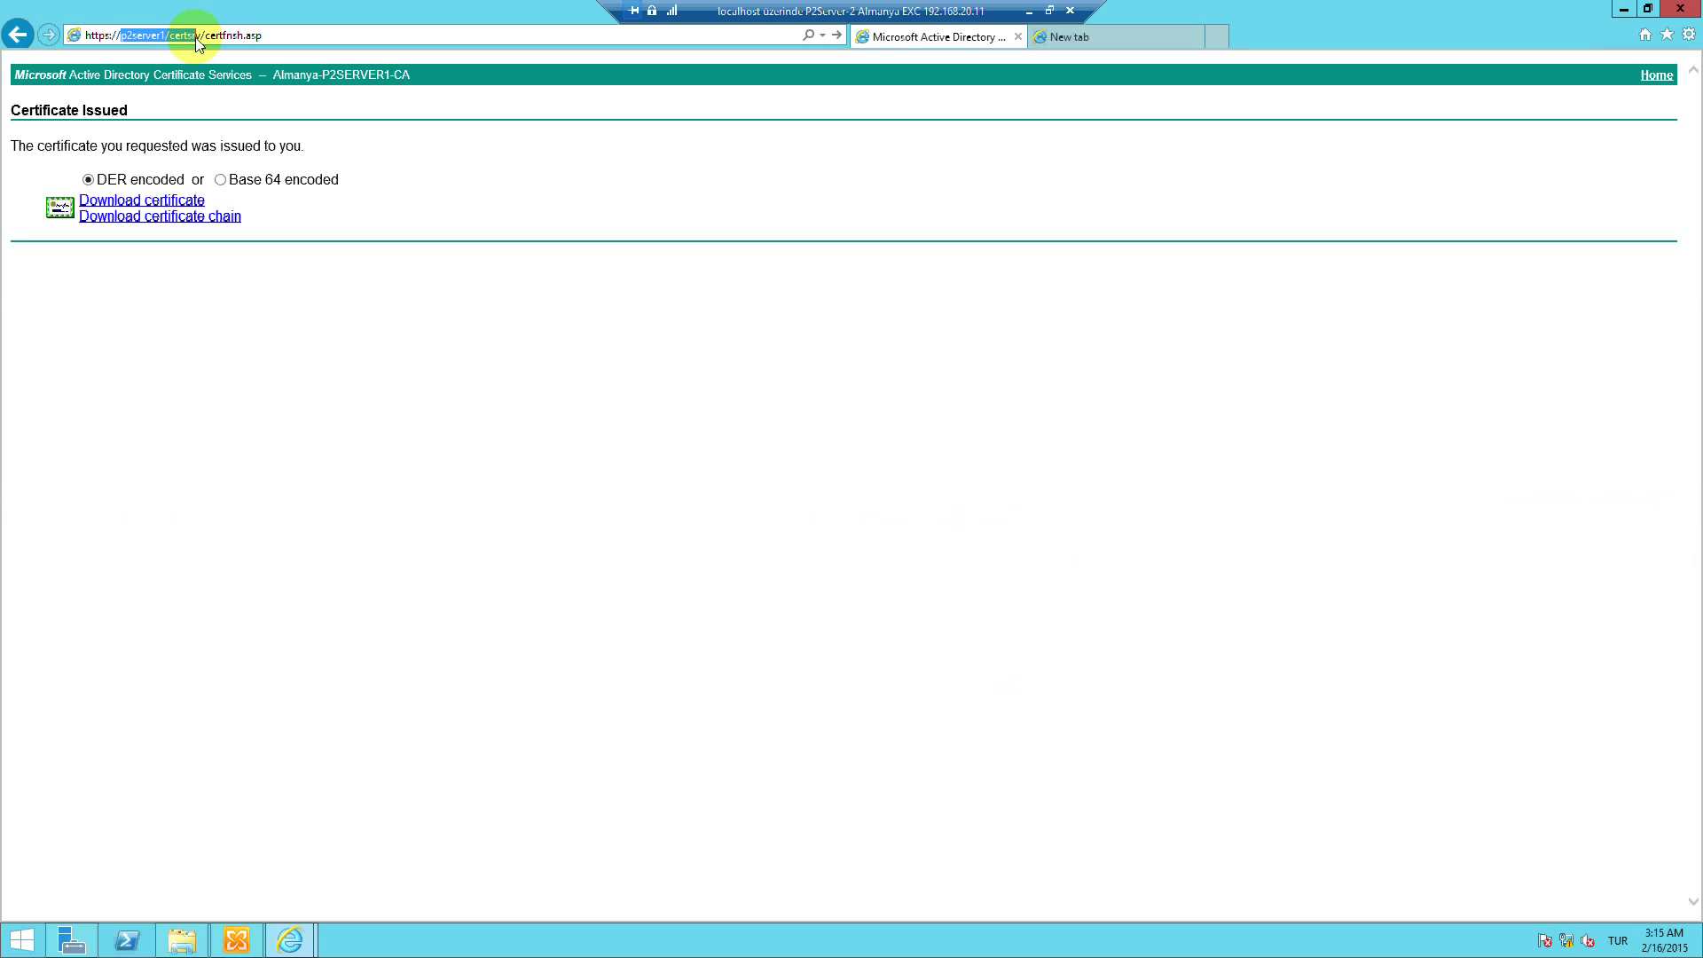
drag(195, 38, 483, 78)
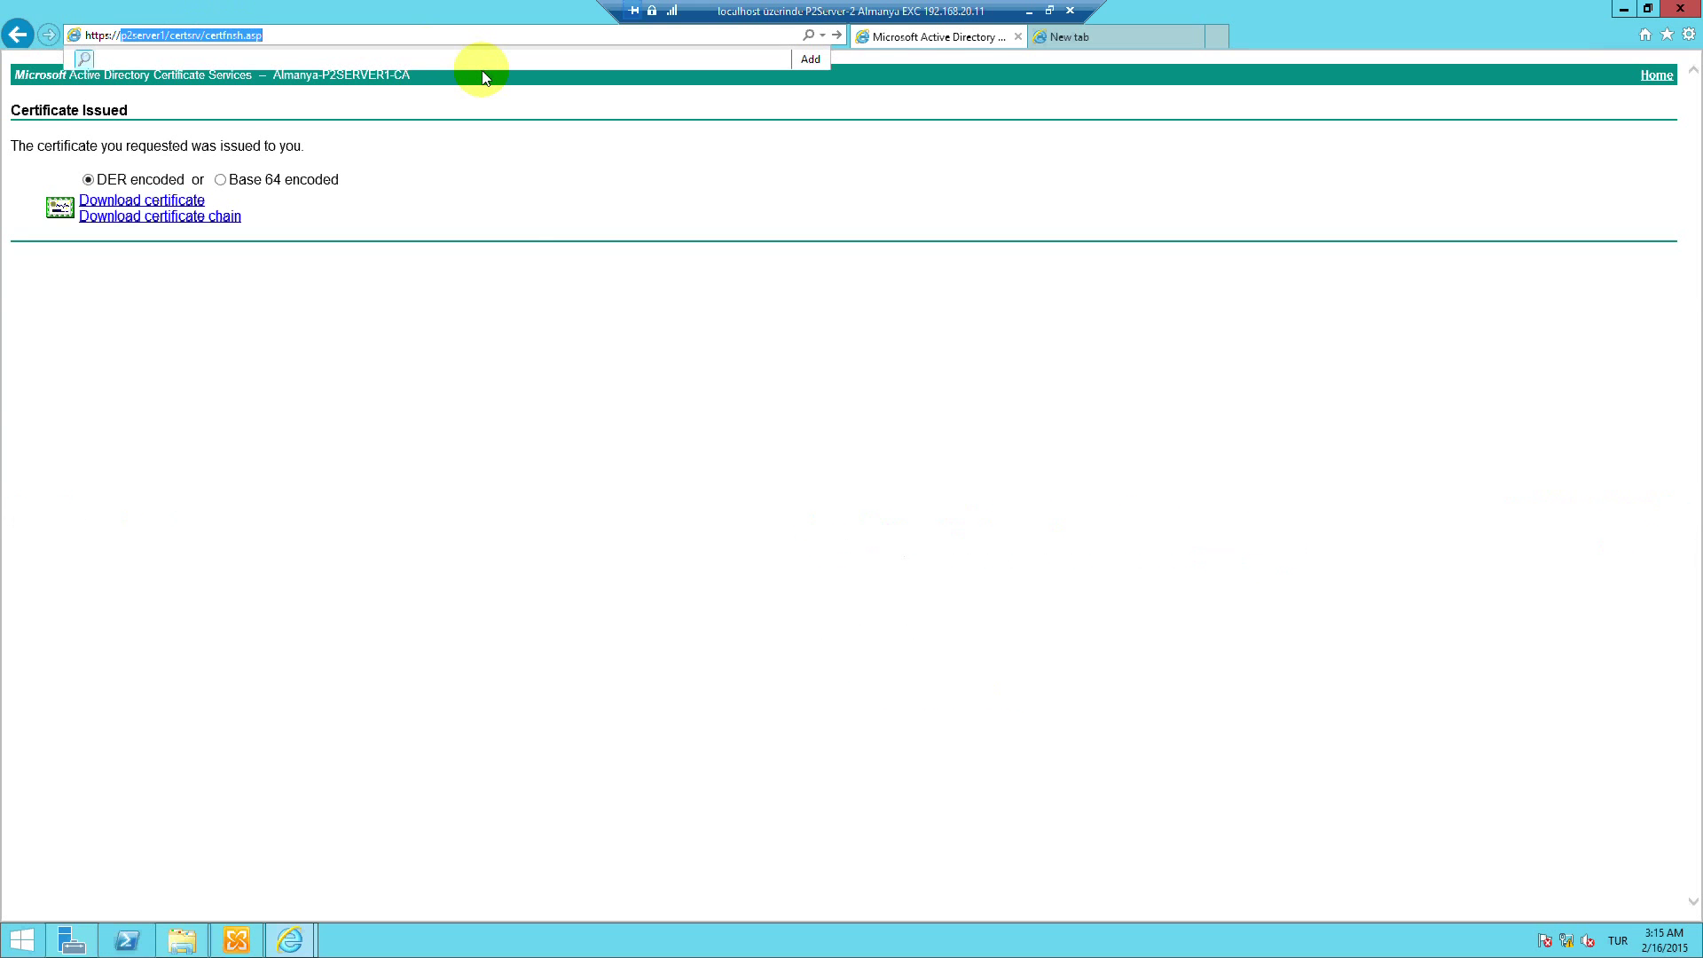
text(mail.almanya.com)
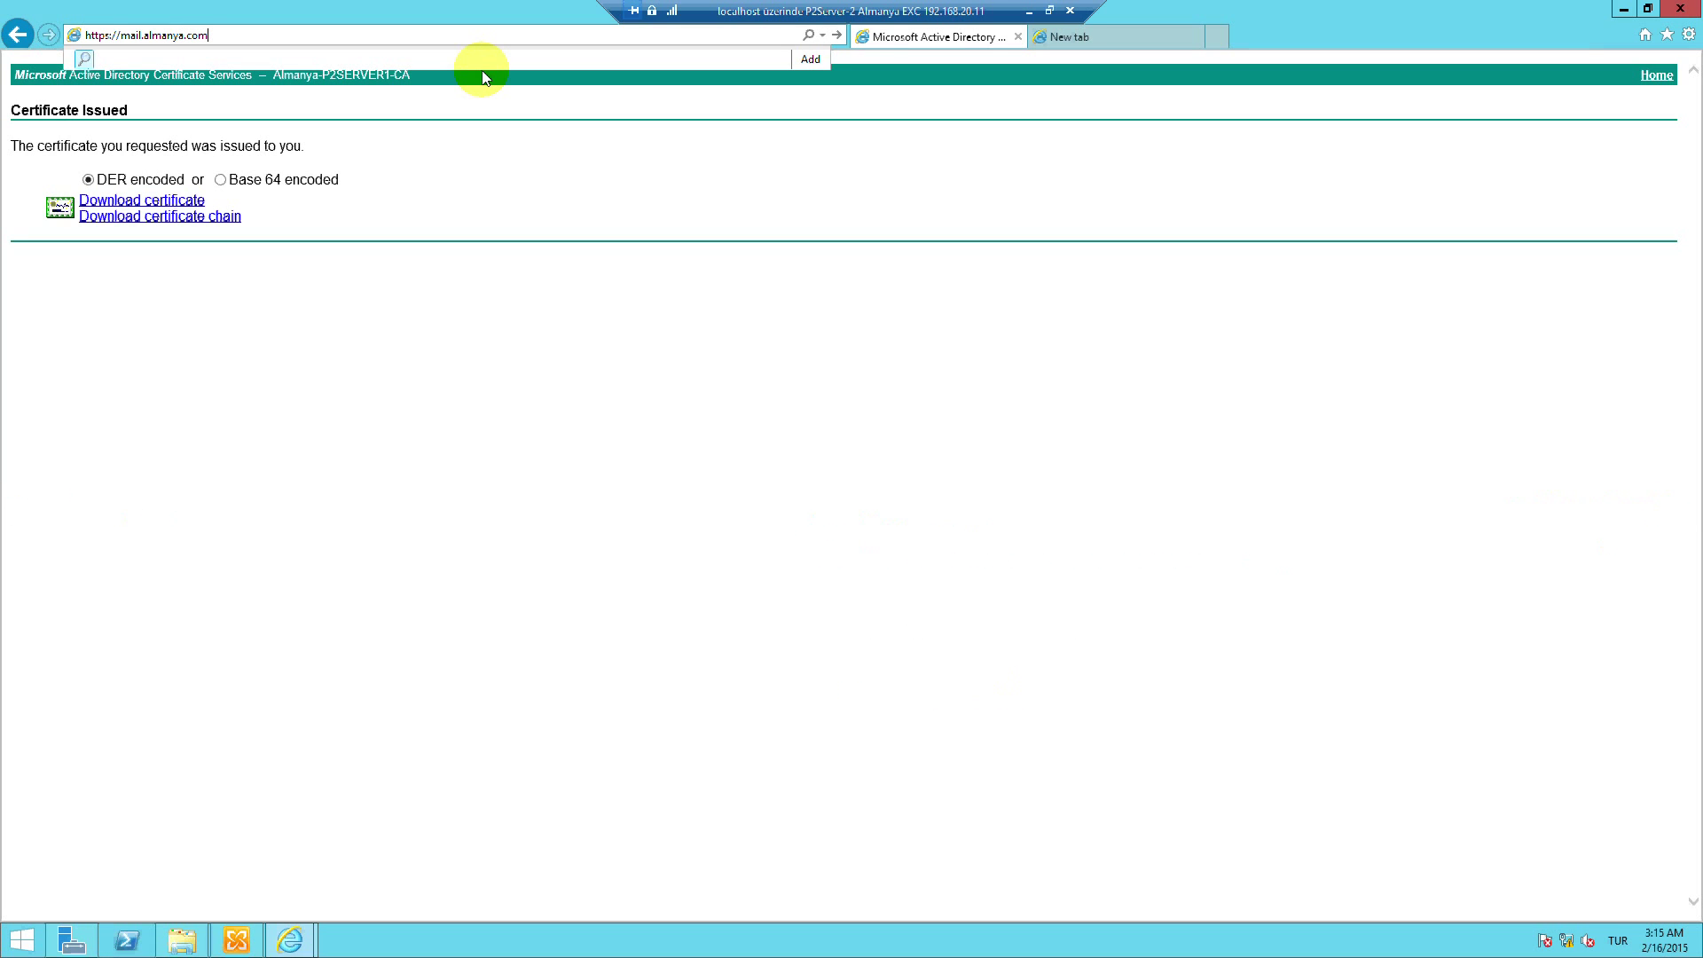
text(/owa)
key(Return)
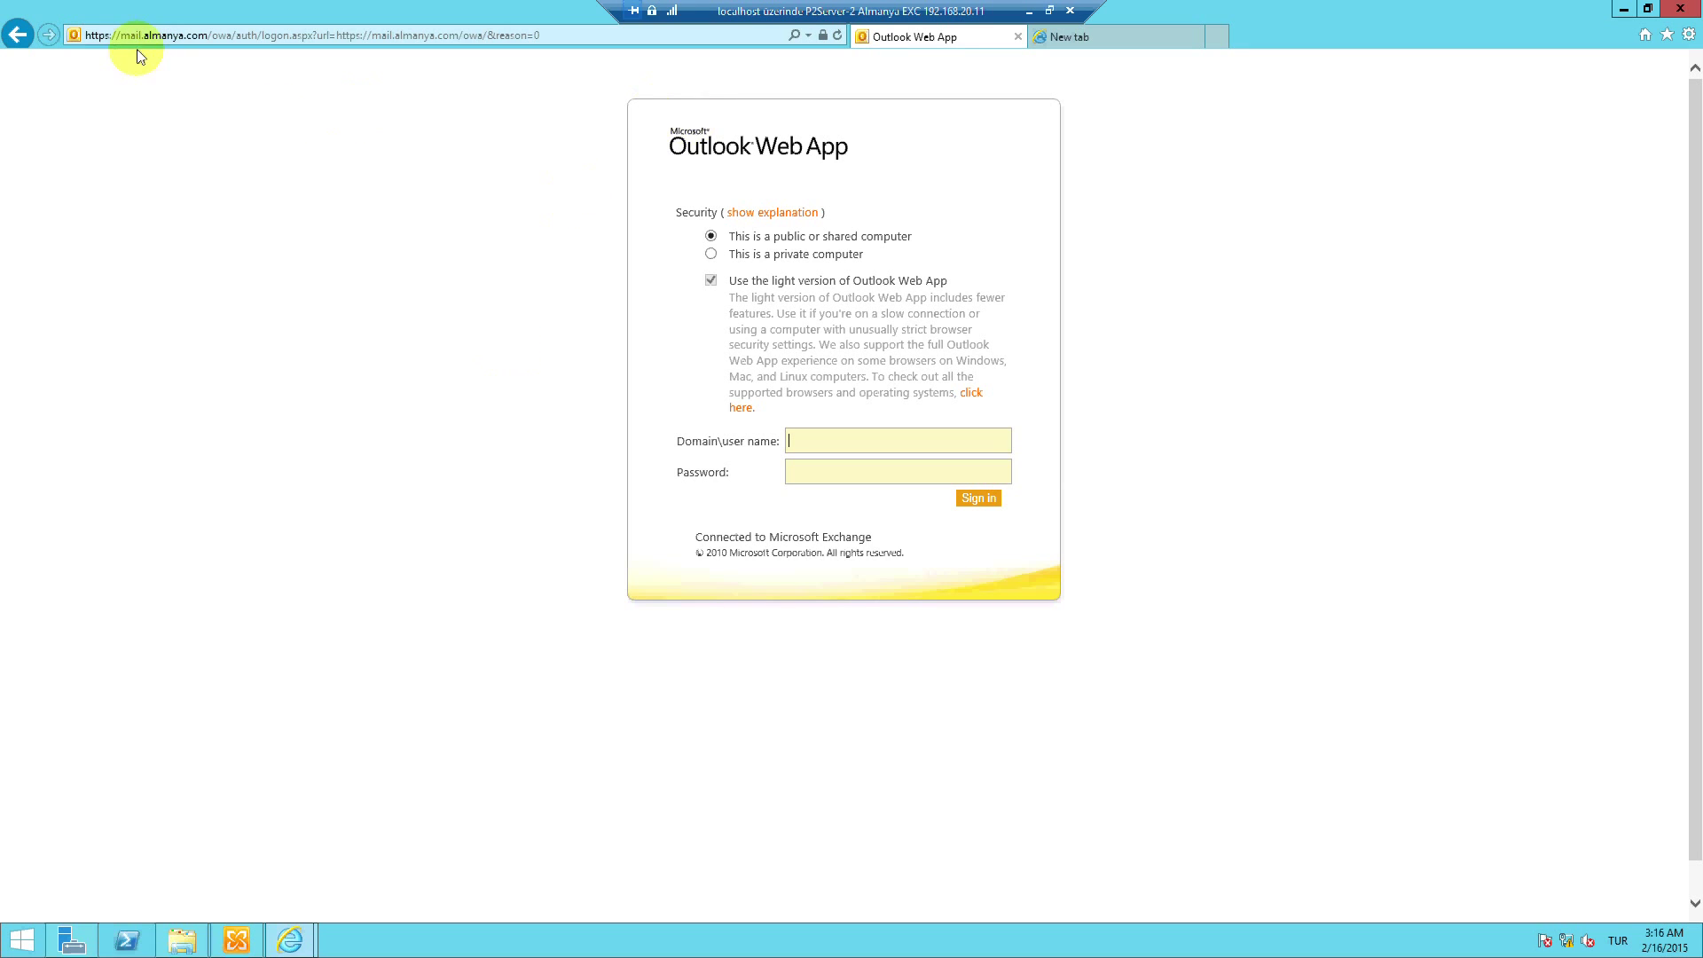
View the certificate of the Outlook Web App site and examine the Subject field in its details
click(822, 36)
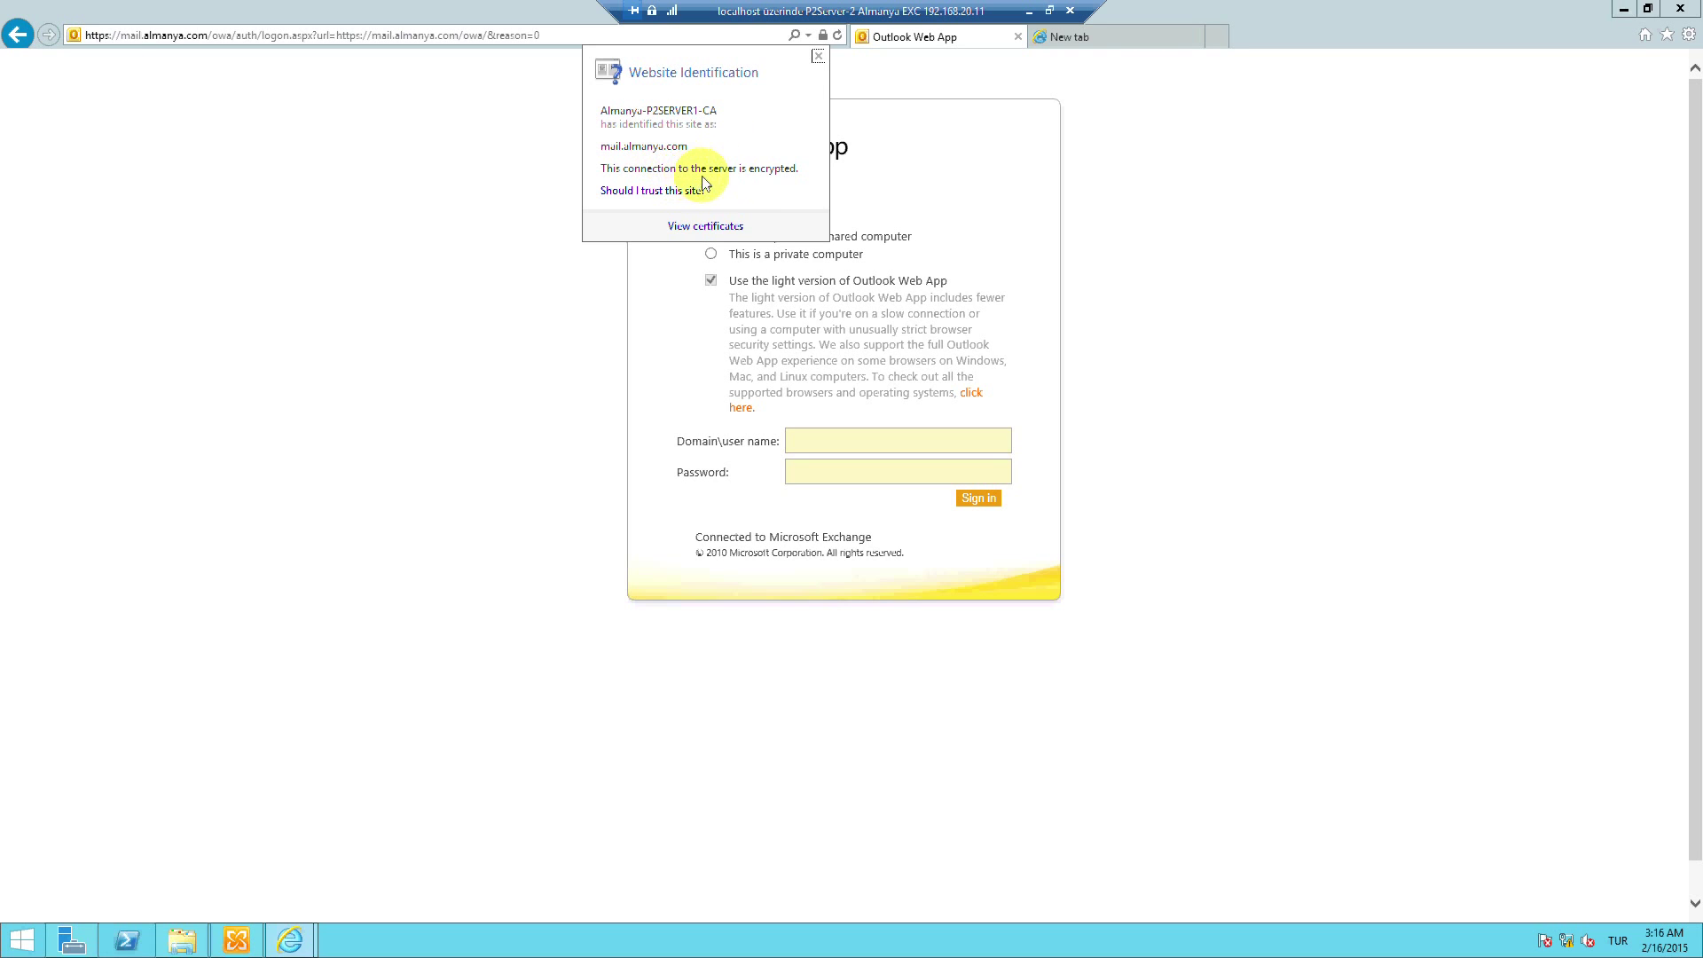
click(721, 228)
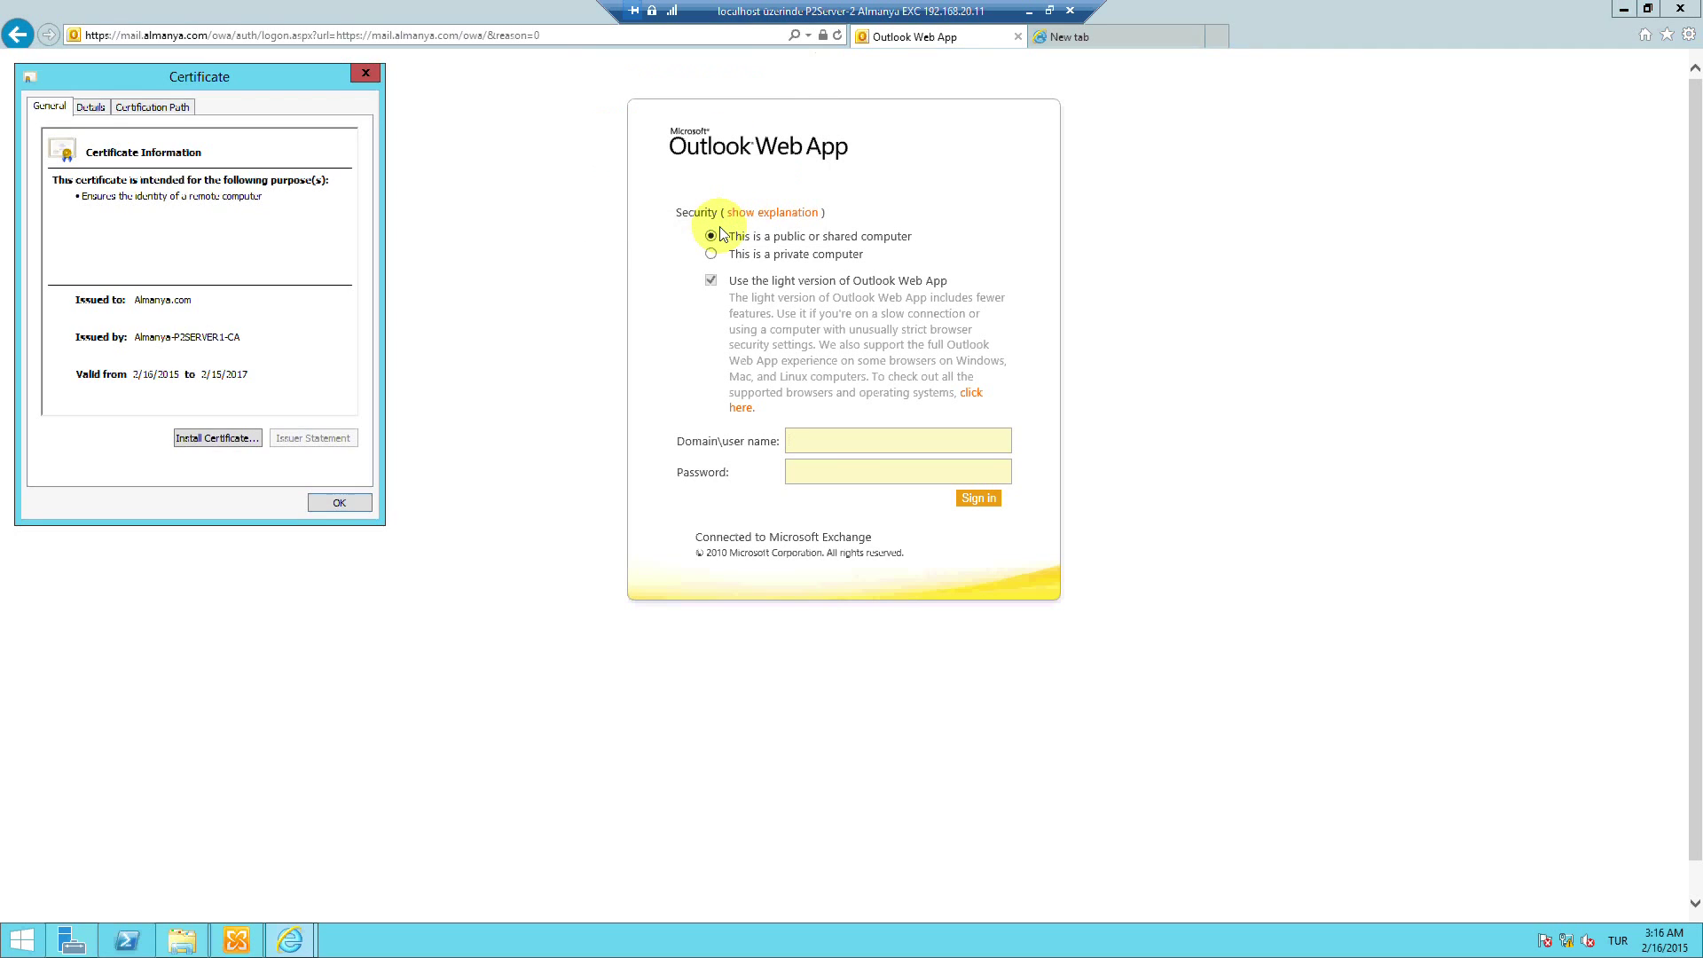
click(90, 106)
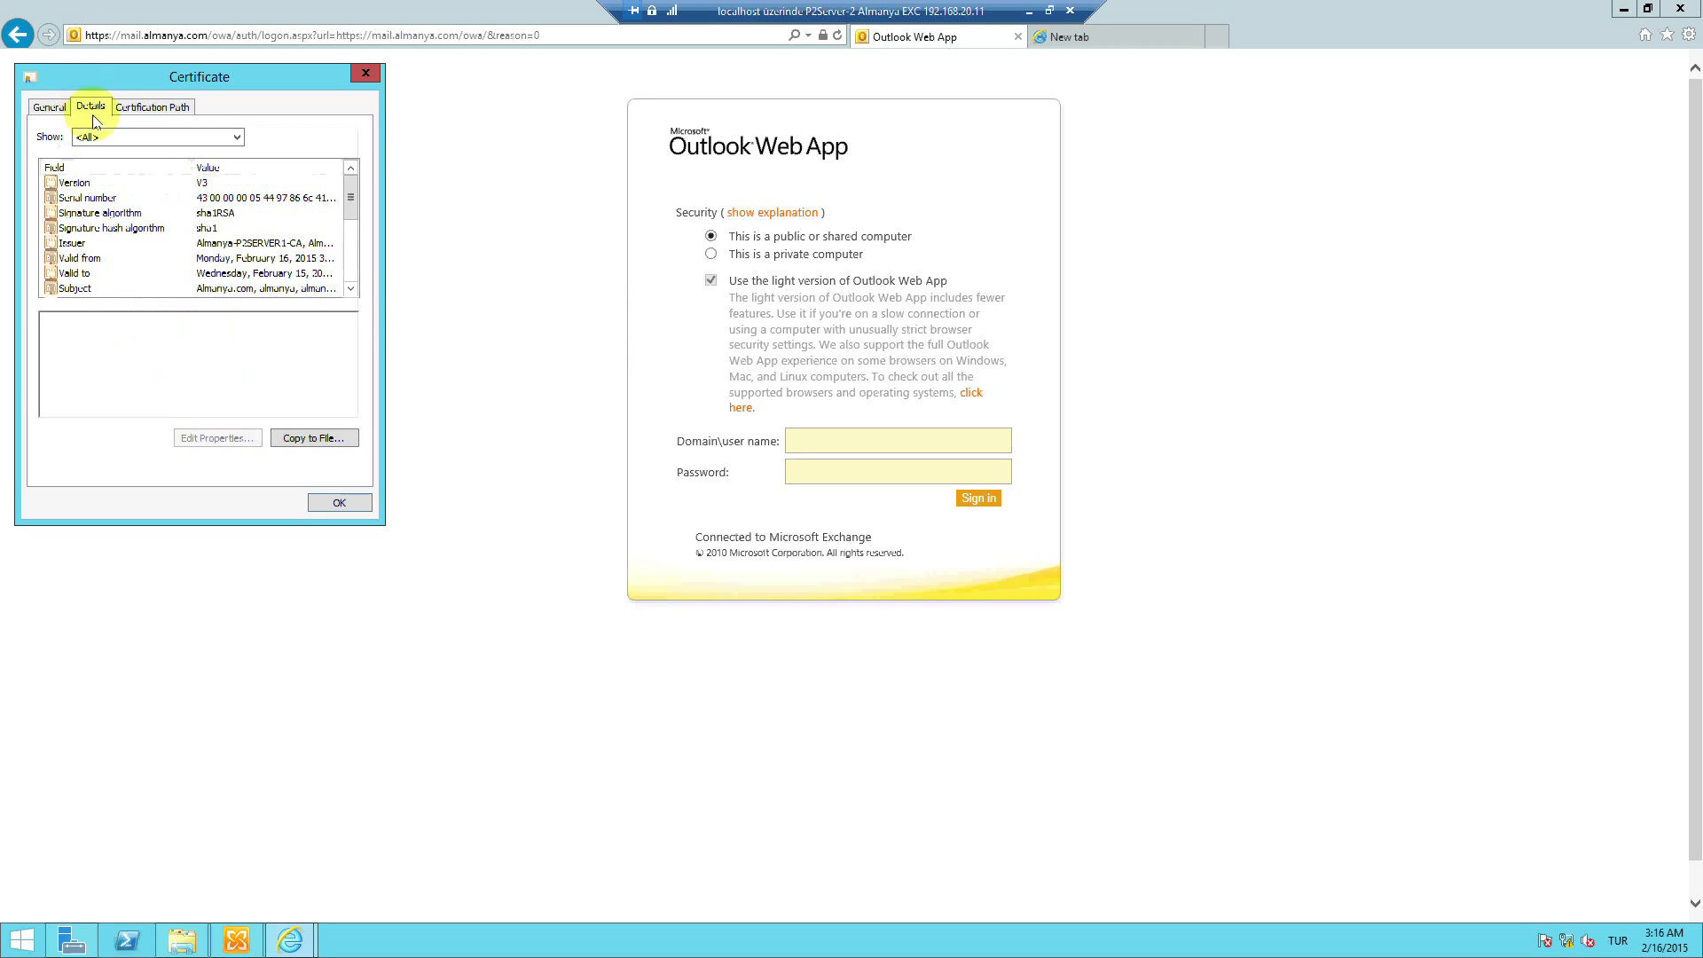
click(351, 289)
click(264, 277)
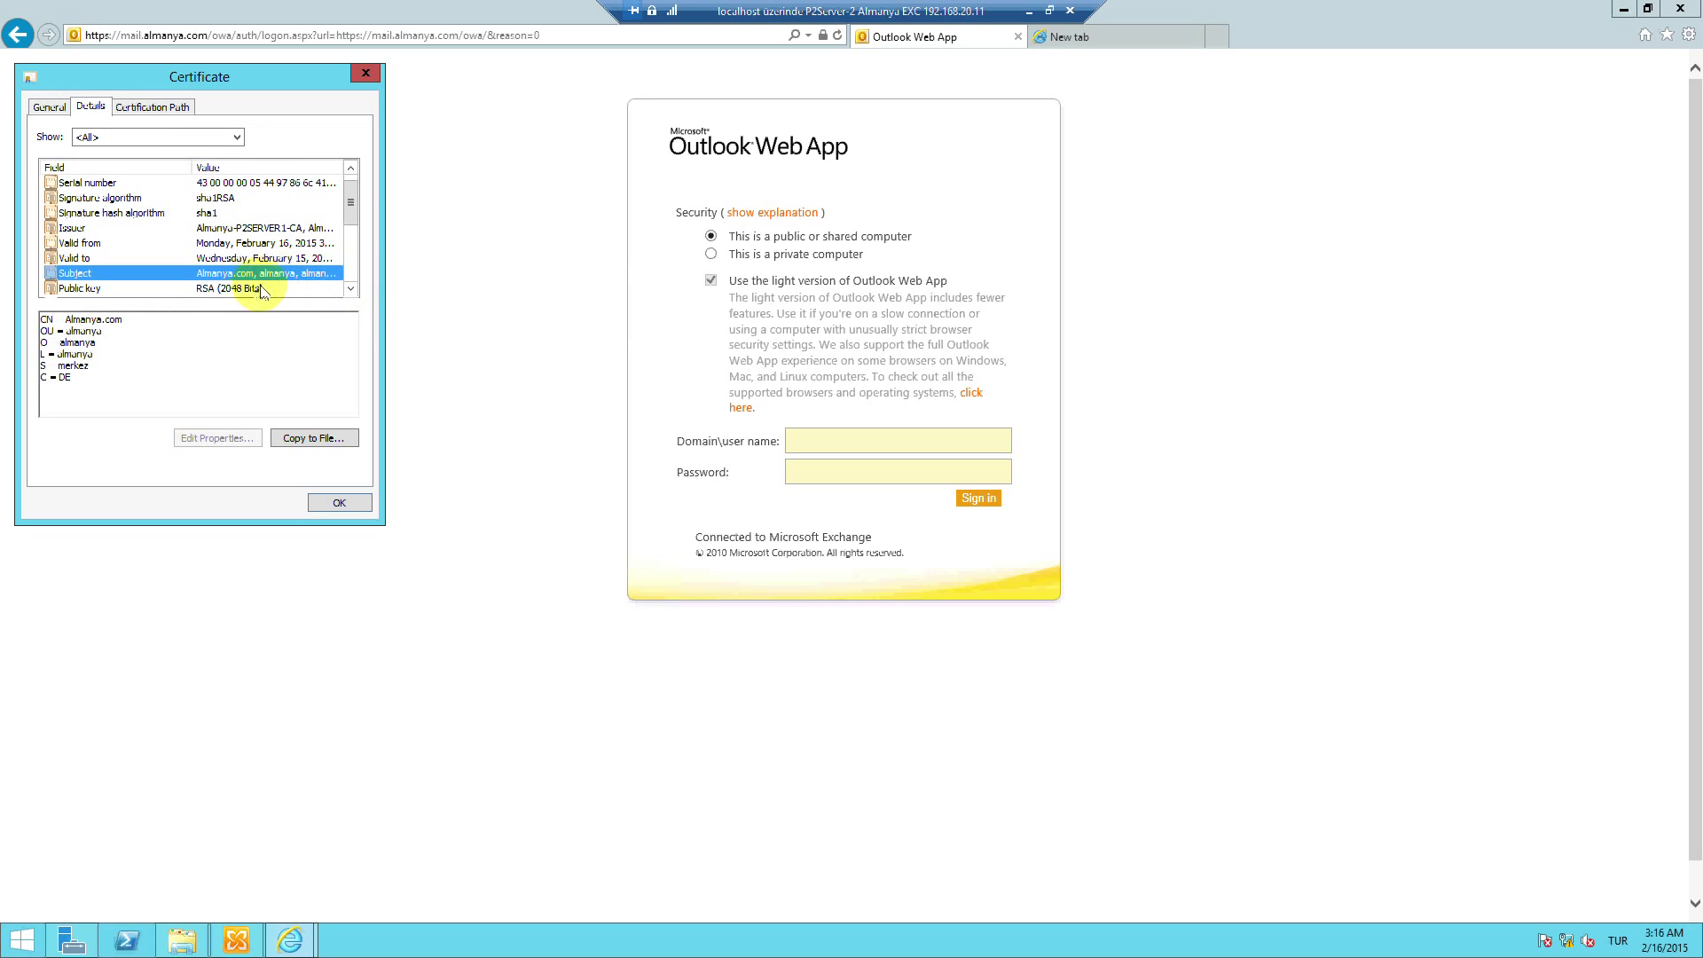
Look through the remaining detail fields of the certificate down to the thumbprint, and close the certificate
click(352, 288)
click(351, 288)
click(351, 288)
click(351, 289)
click(351, 288)
click(352, 288)
click(352, 288)
click(351, 288)
click(351, 289)
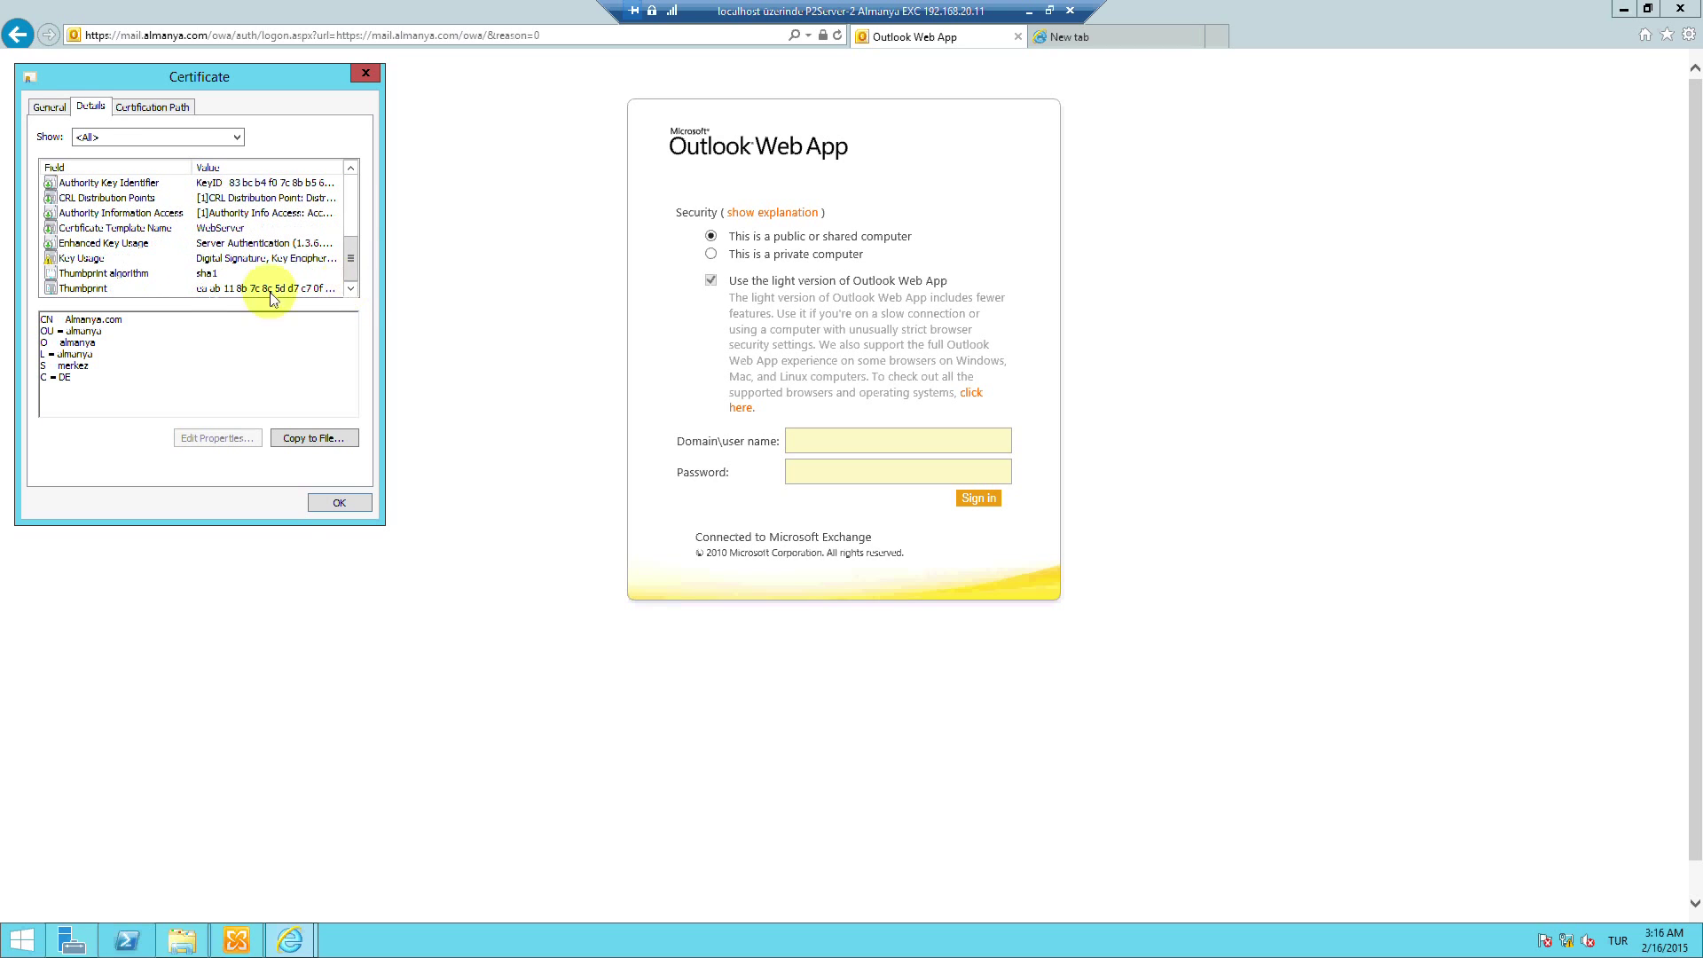
click(335, 504)
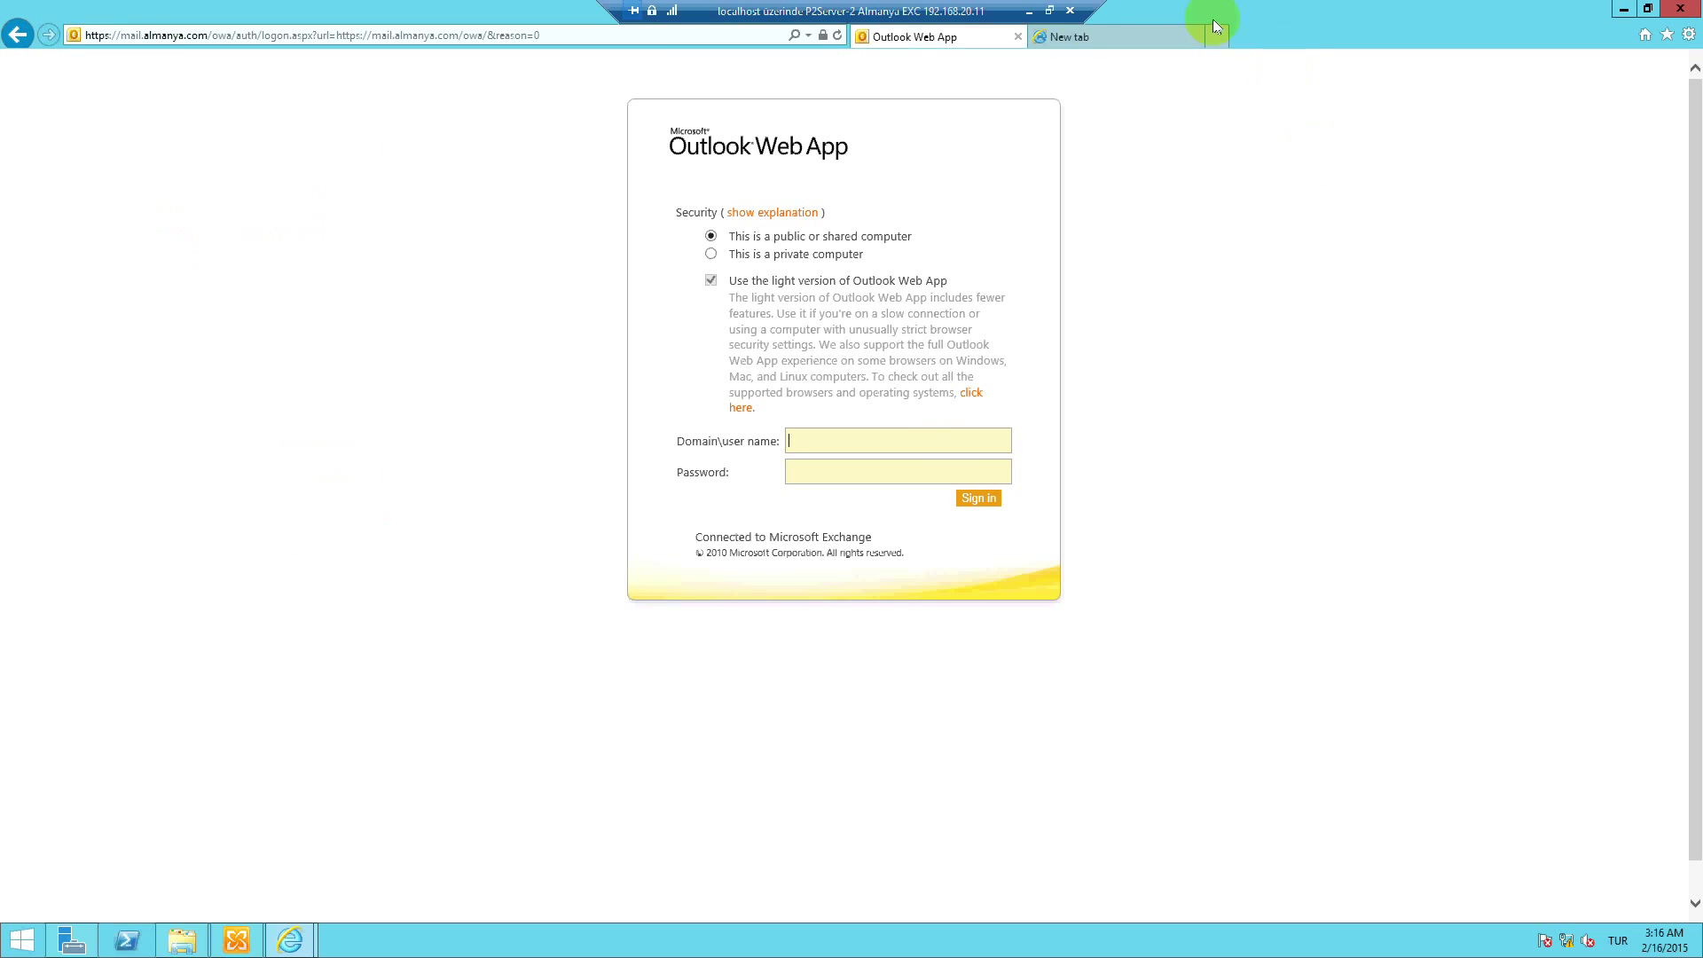
Switch to the host's Notepad notes and add "sertifika işlemini başarıyla tamamladık. şimdi kullanıcıları uğraştırmadan owaya yönlendirme işlemini yapalım." below item 5
click(1030, 11)
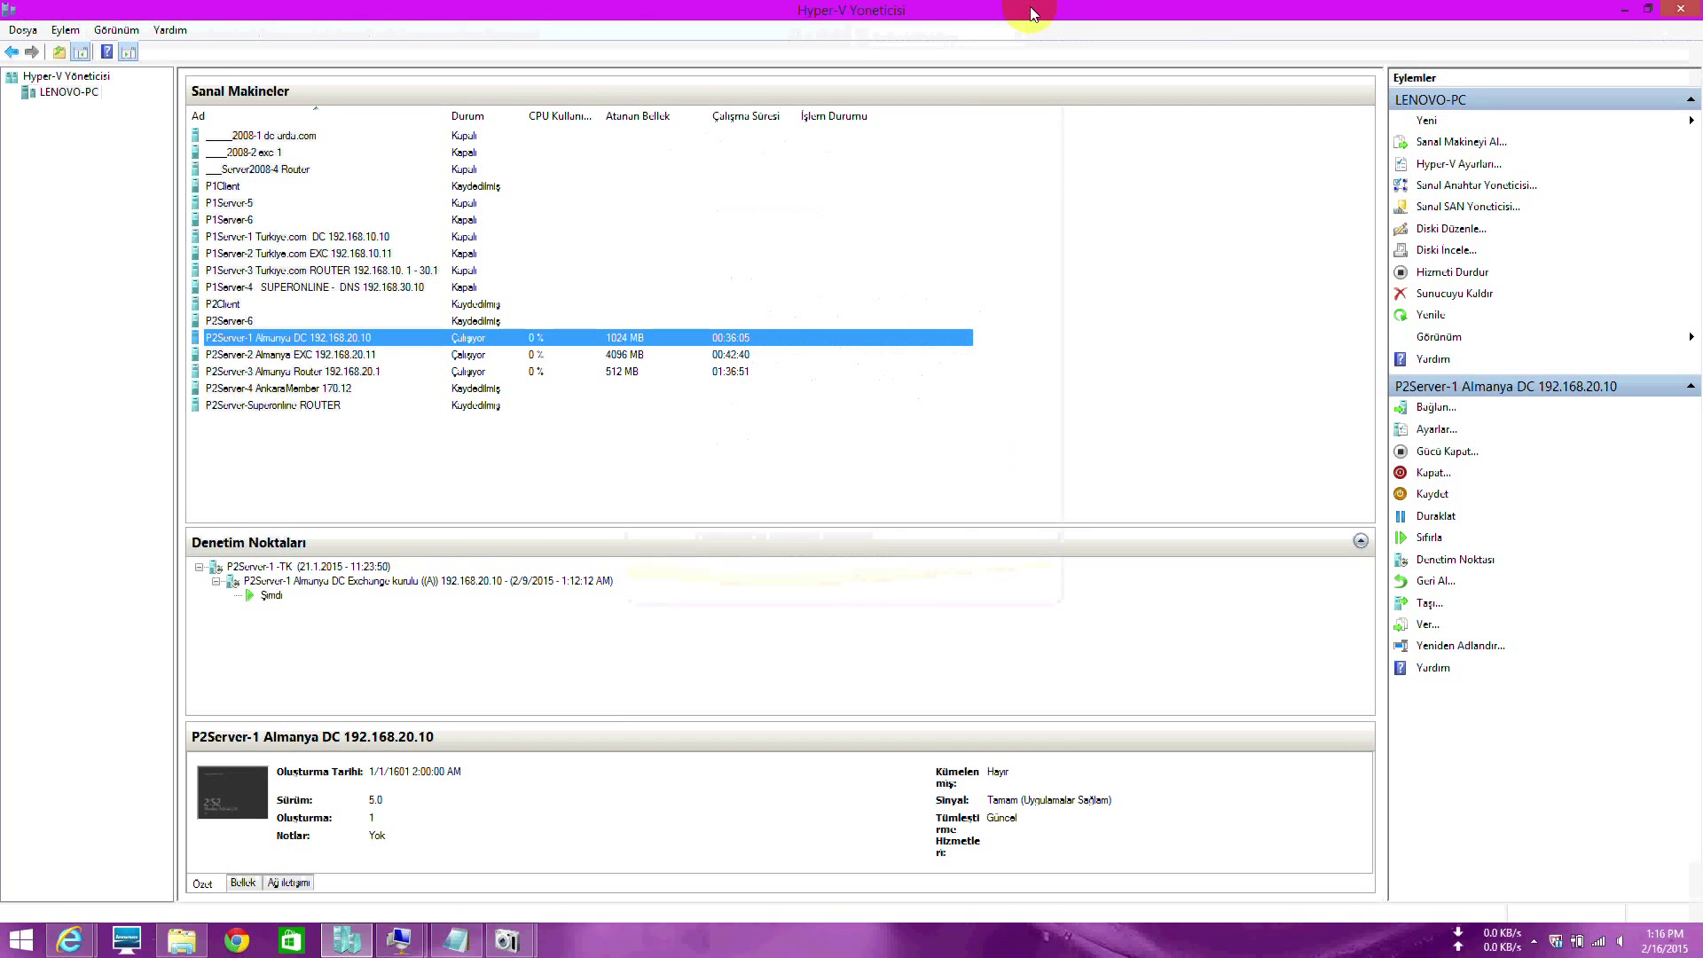
click(456, 940)
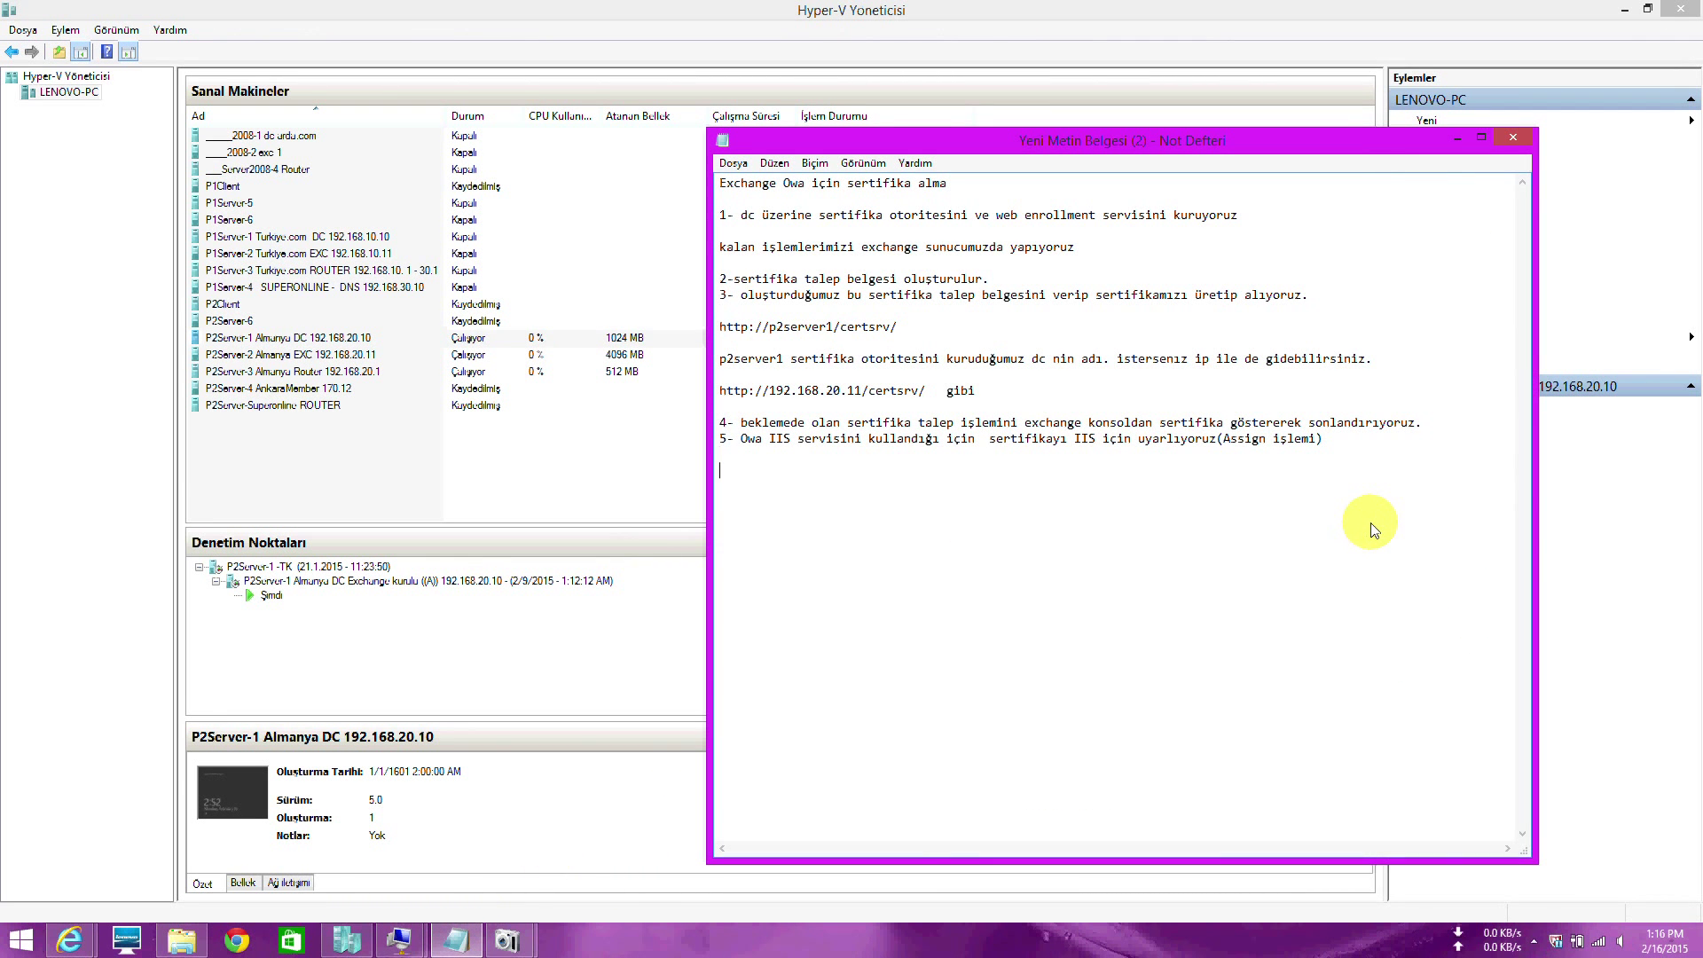
text(sertifika işlemini başarıyla tamamladı)
key(BackSpace)
text(ladık)
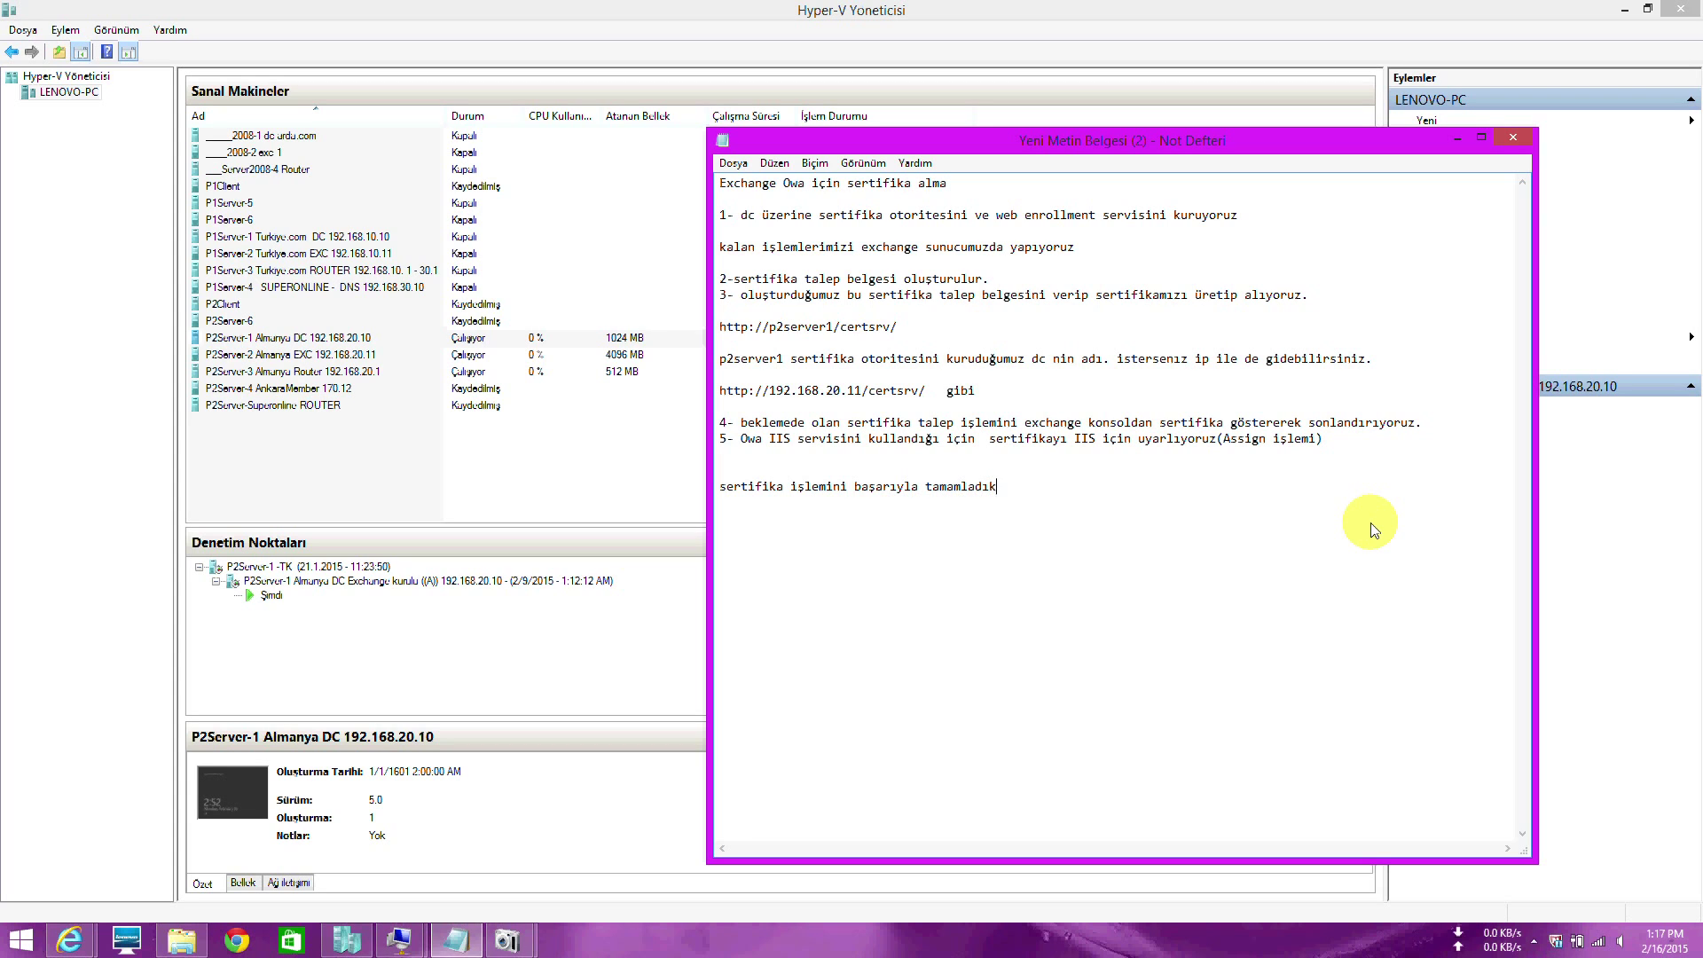
text(. şimdi kullanıcıları uğraştırmadan owa)
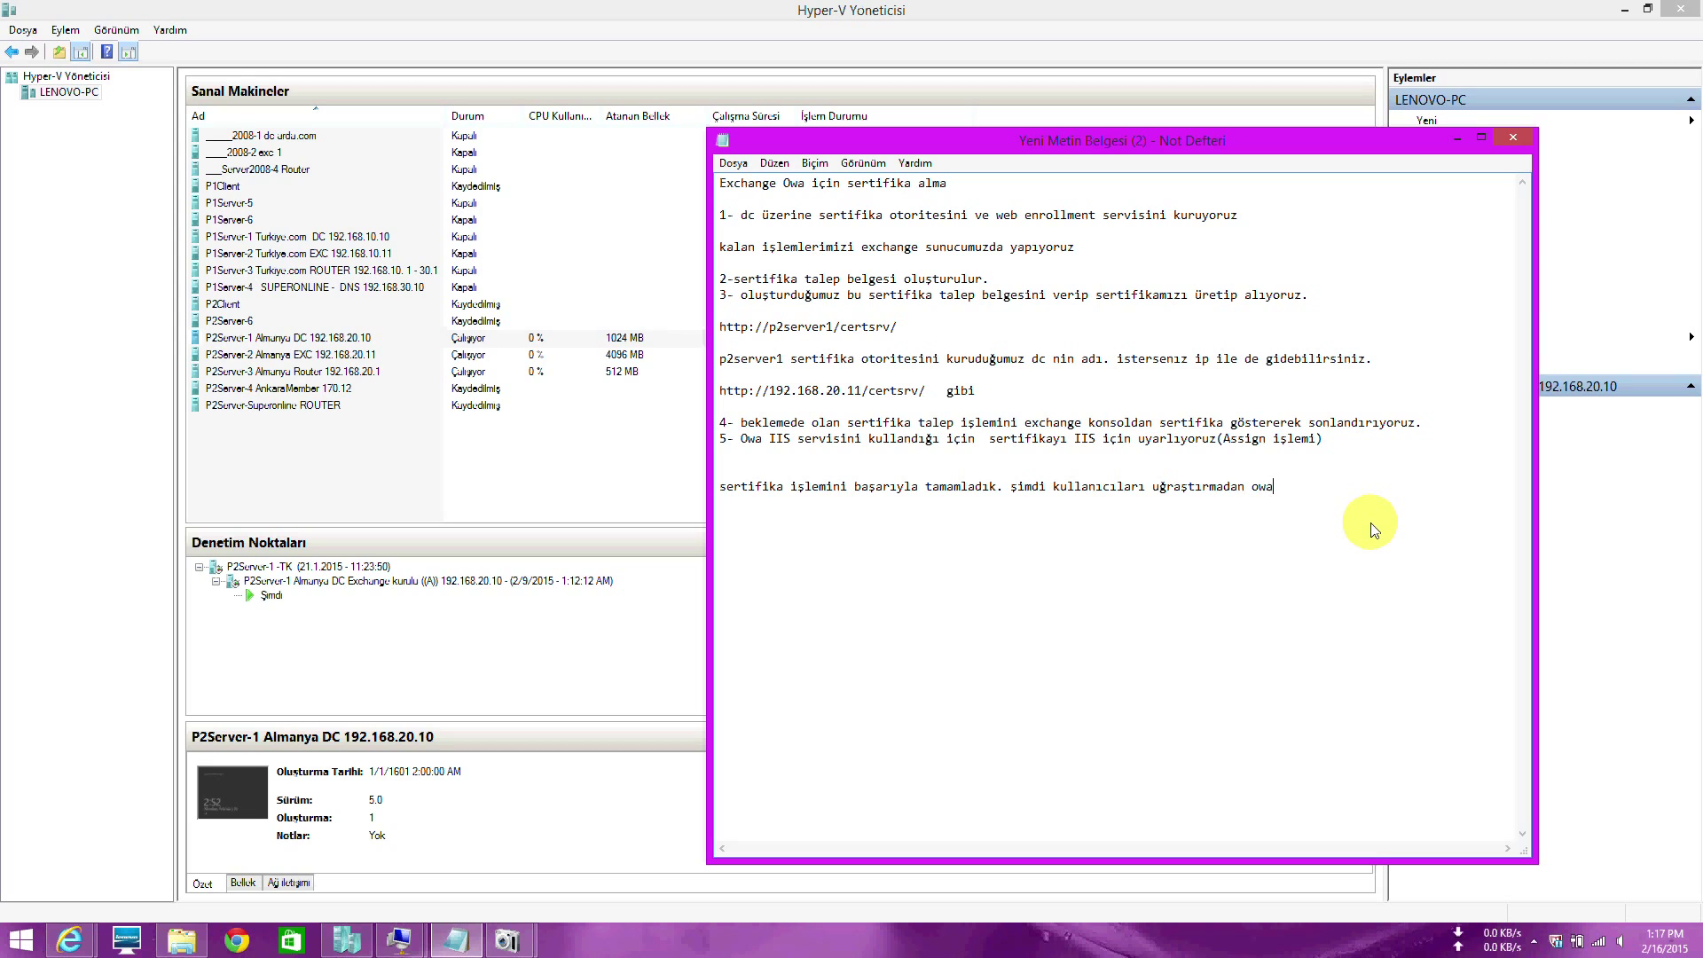
text(ya yönlendirme işlemini yapalım.)
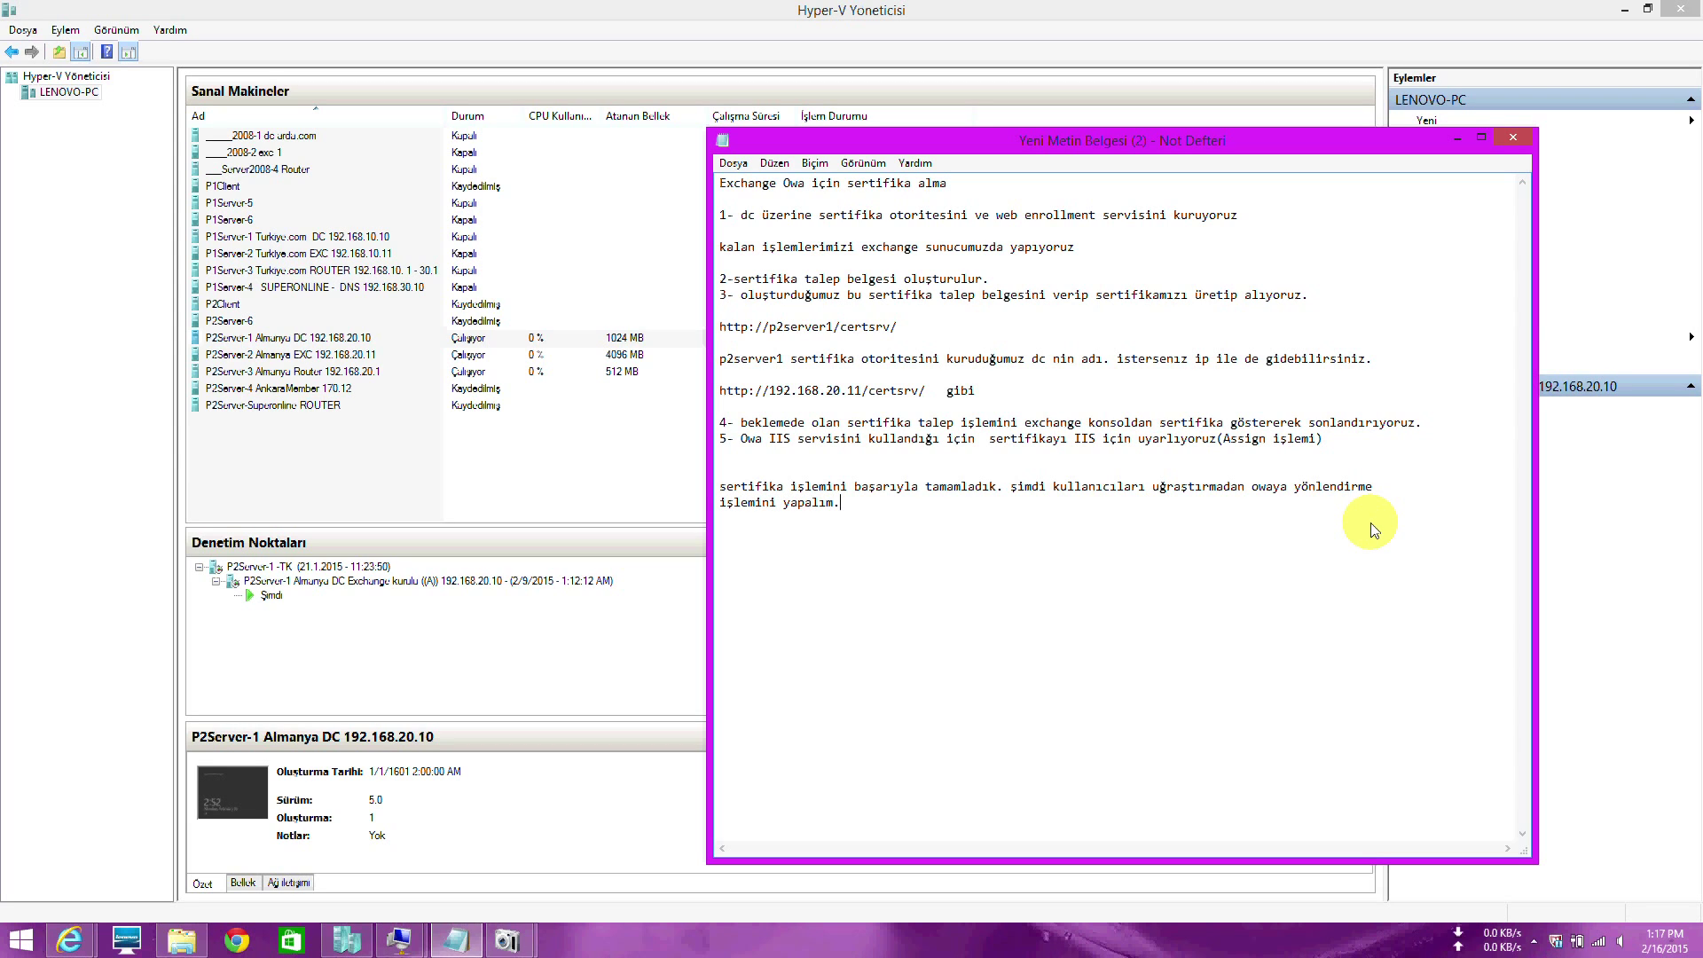
Add "yine exchange sunucumuzdaki IIS servisimize gidiyoruz." to the notes, minimize Notepad, and connect to P2Server-2 Almanya EXC 192.168.20.11
text(yine exchange sunucumuzdaki IIS serv)
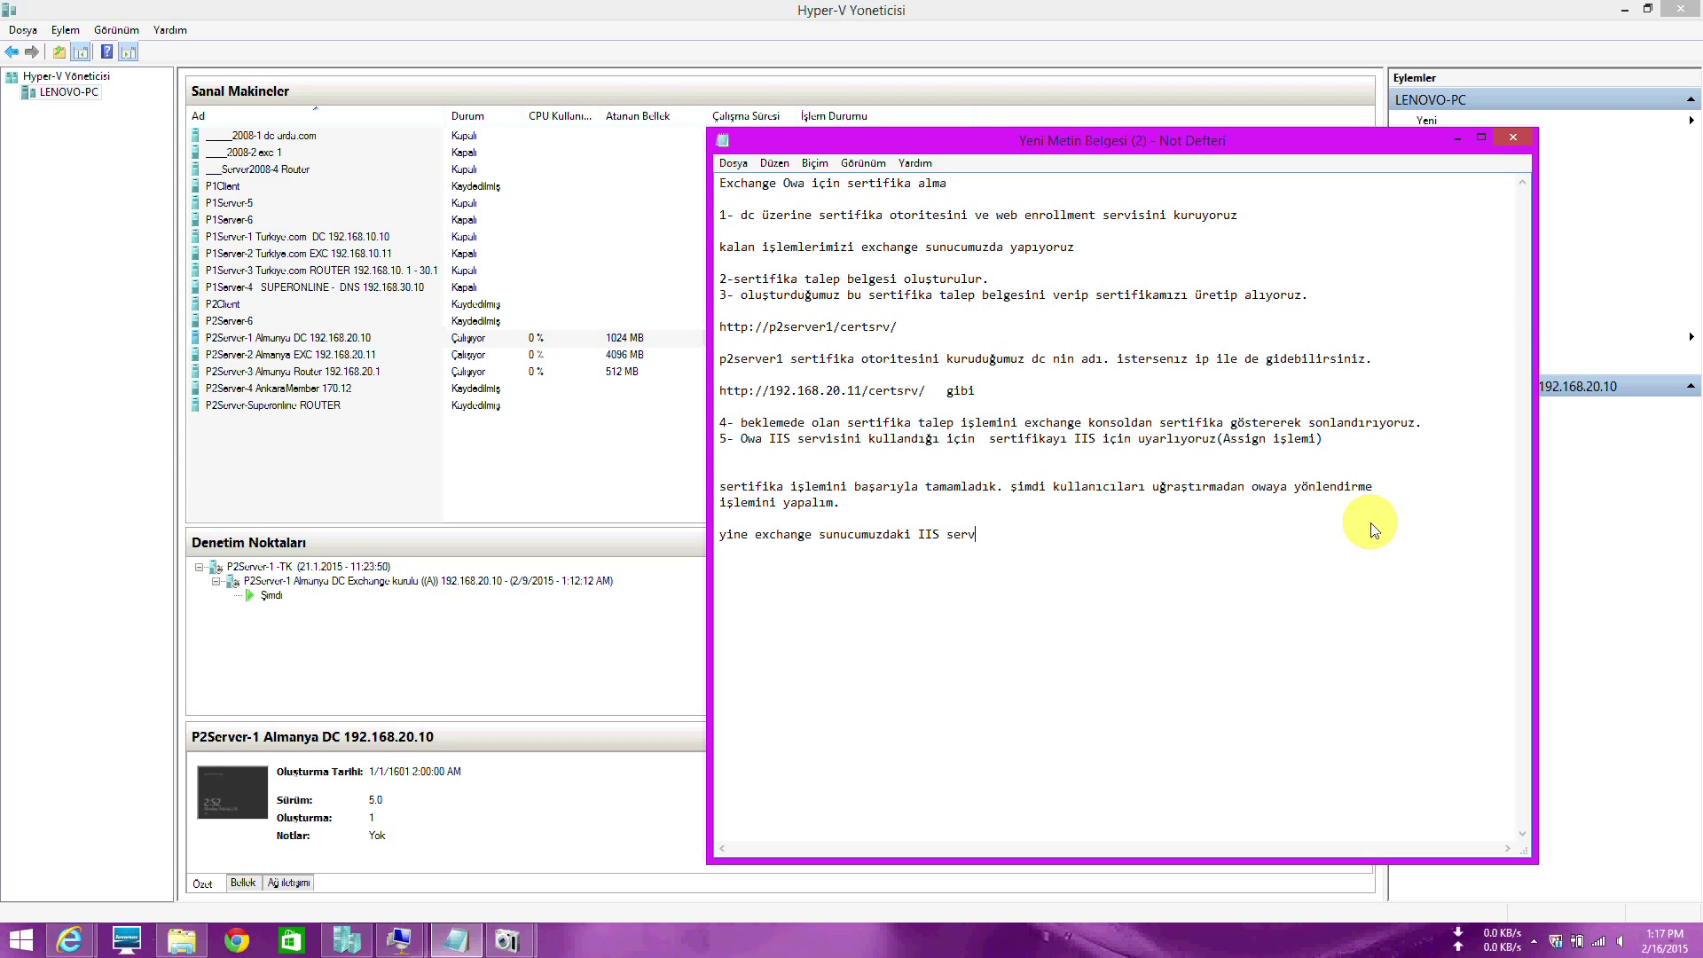
text(isimize gidiyoruz.)
click(1457, 139)
double_click(322, 355)
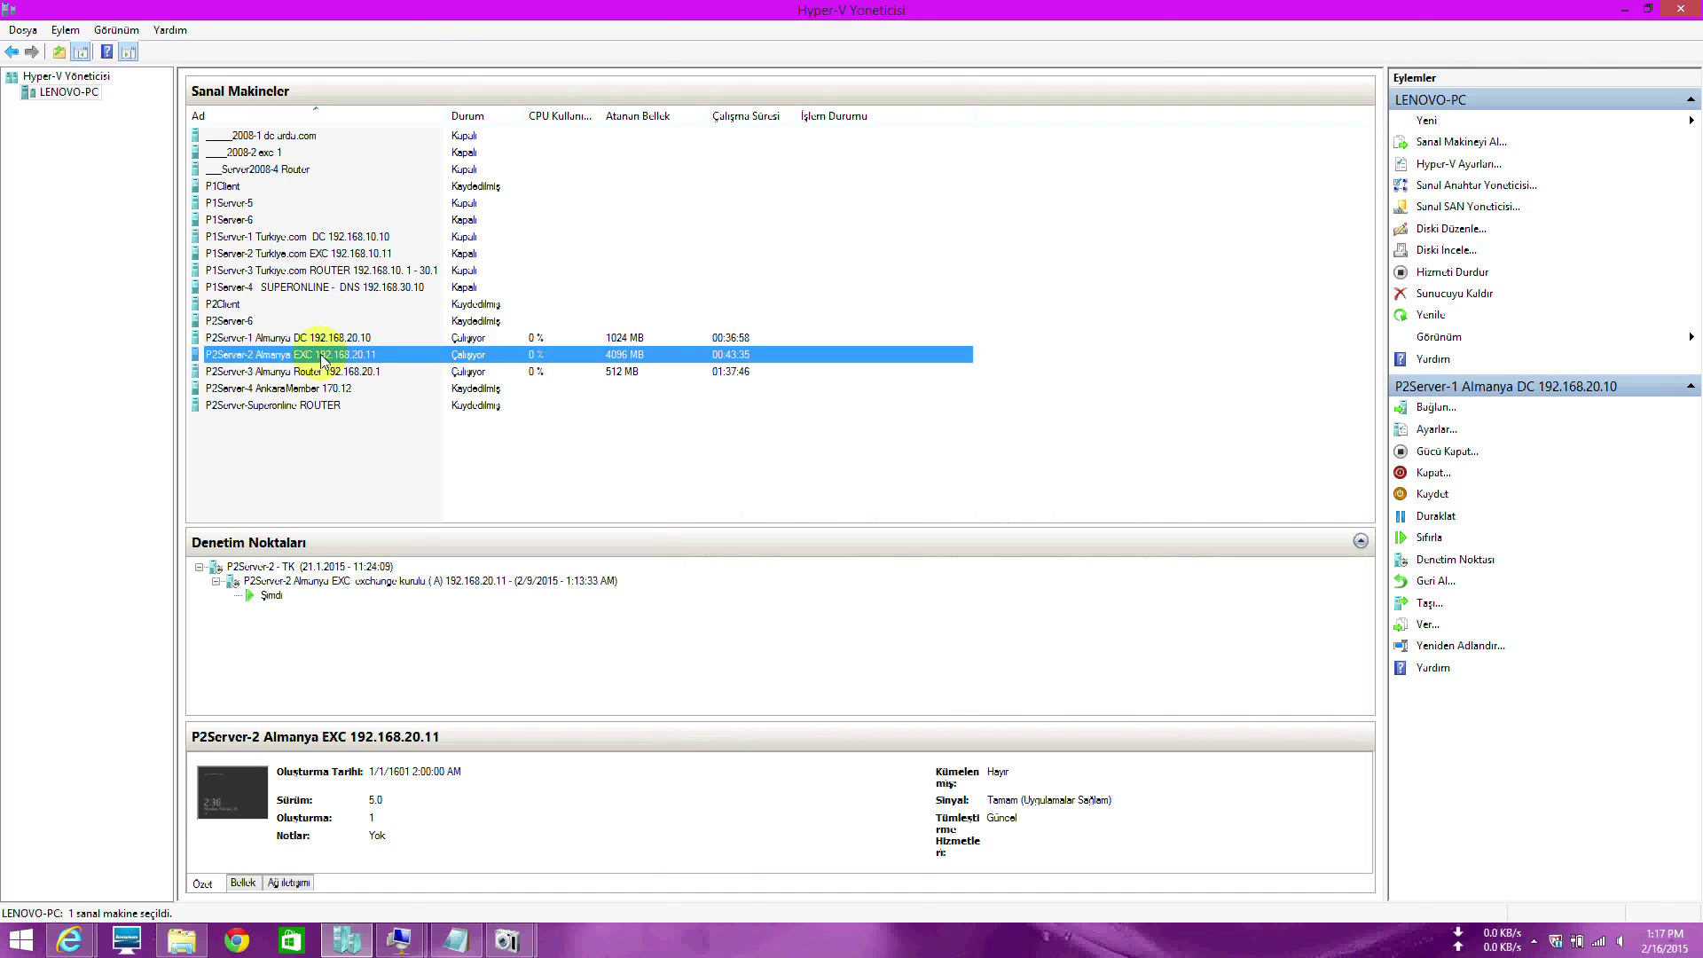
click(232, 36)
double_click(234, 40)
drag(238, 42, 36, 35)
right_click(119, 35)
click(161, 86)
click(227, 275)
Open Internet Information Services (IIS) Manager, decline the Web Platform offer, and select Default Web Site under EXCALM's Sites in a maximized window
key(super)
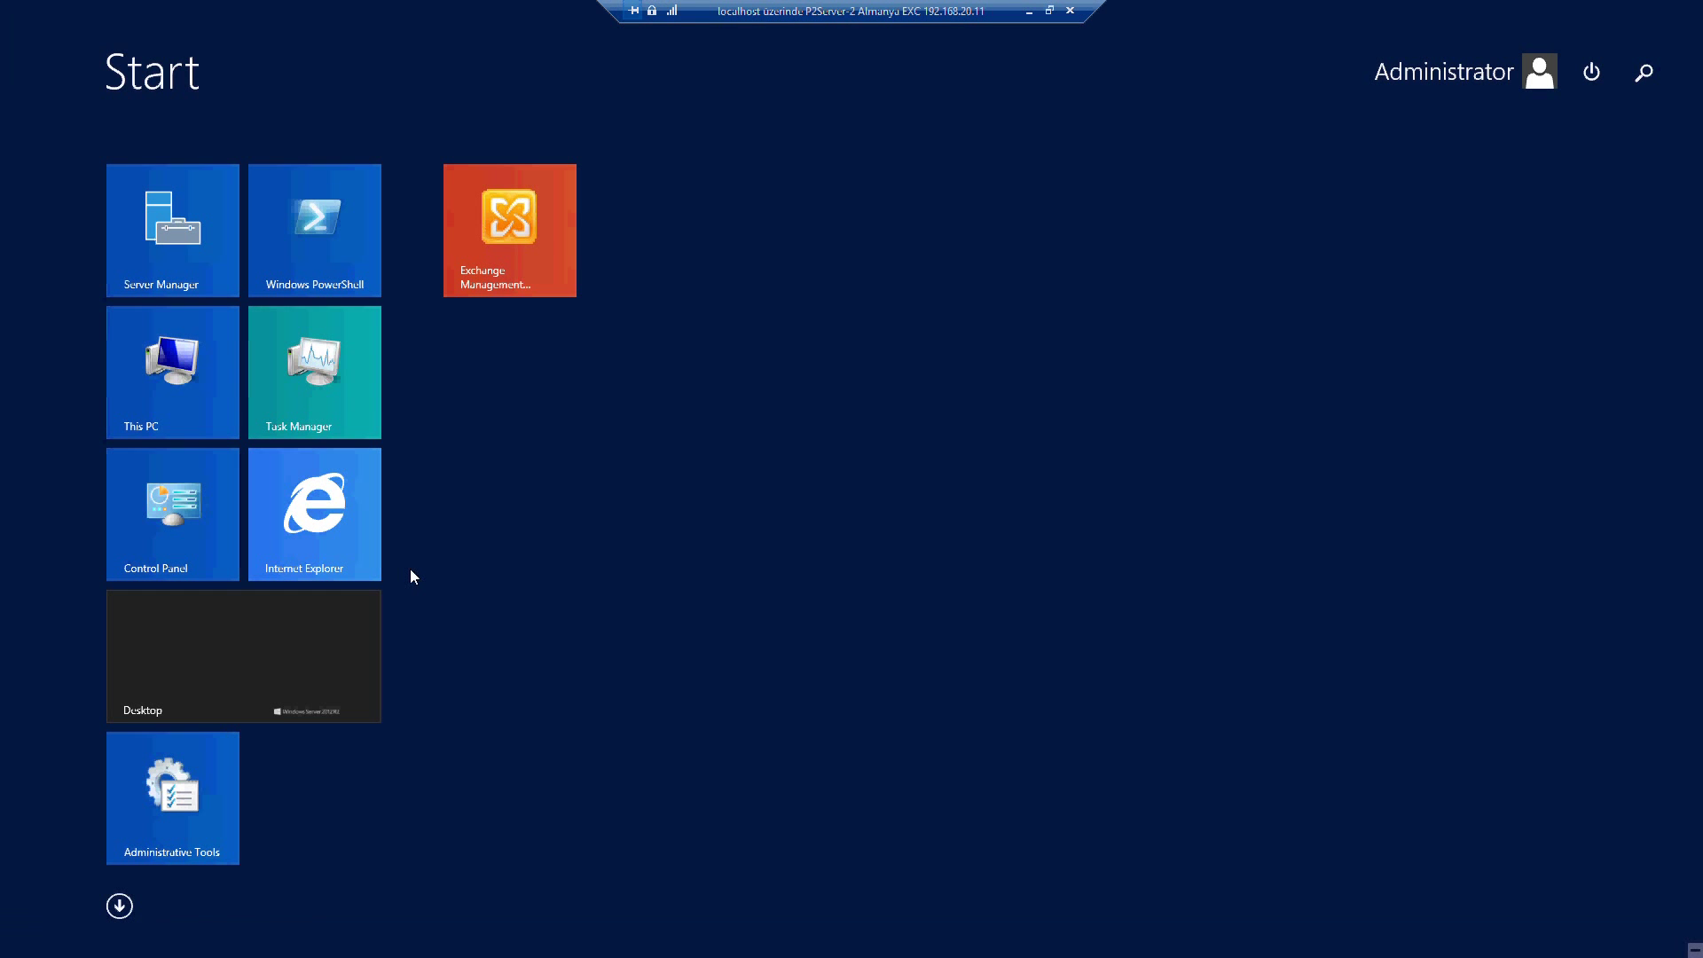
text(iis)
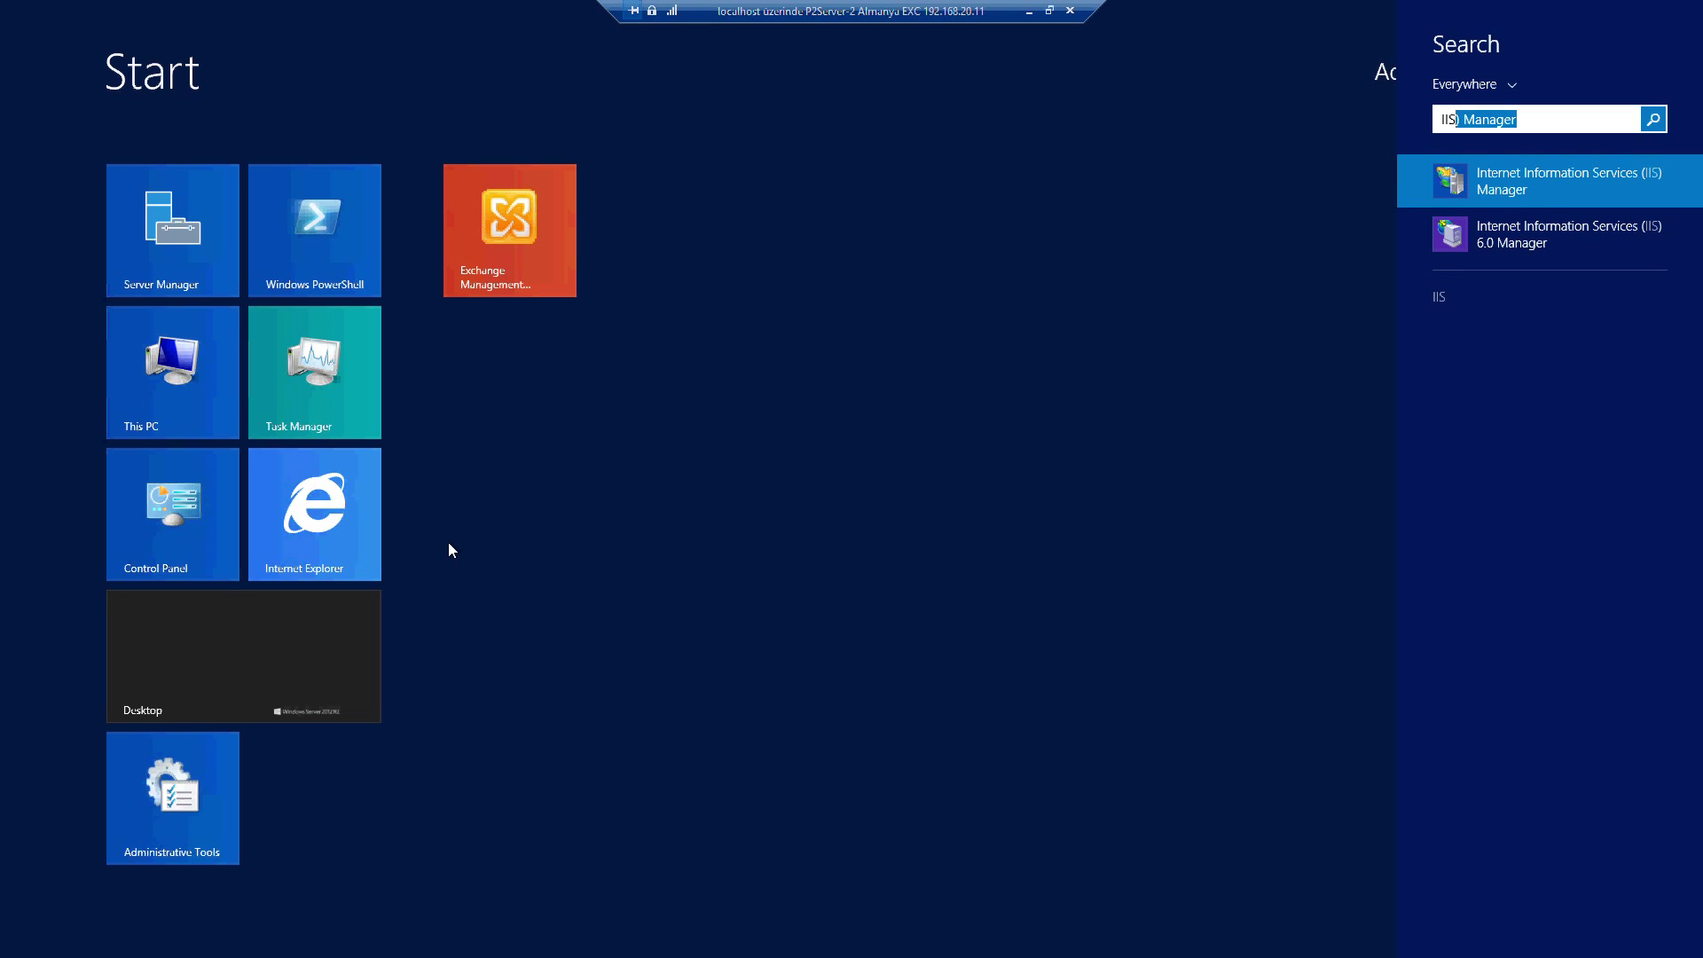
click(1493, 199)
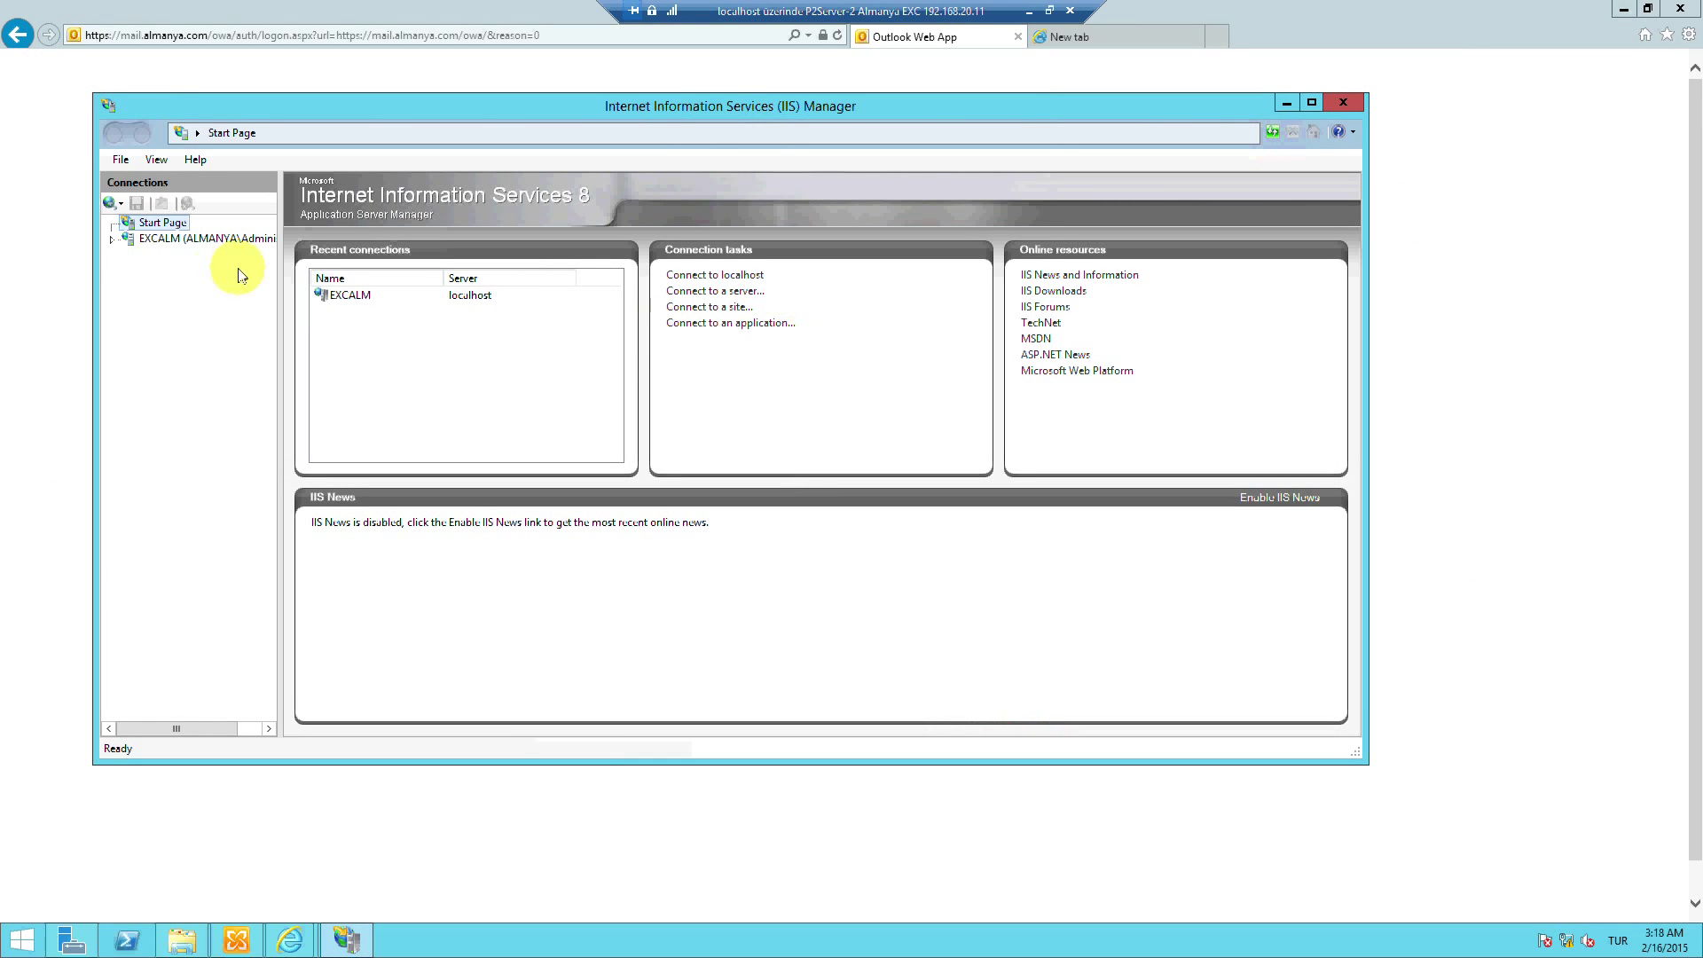
click(164, 238)
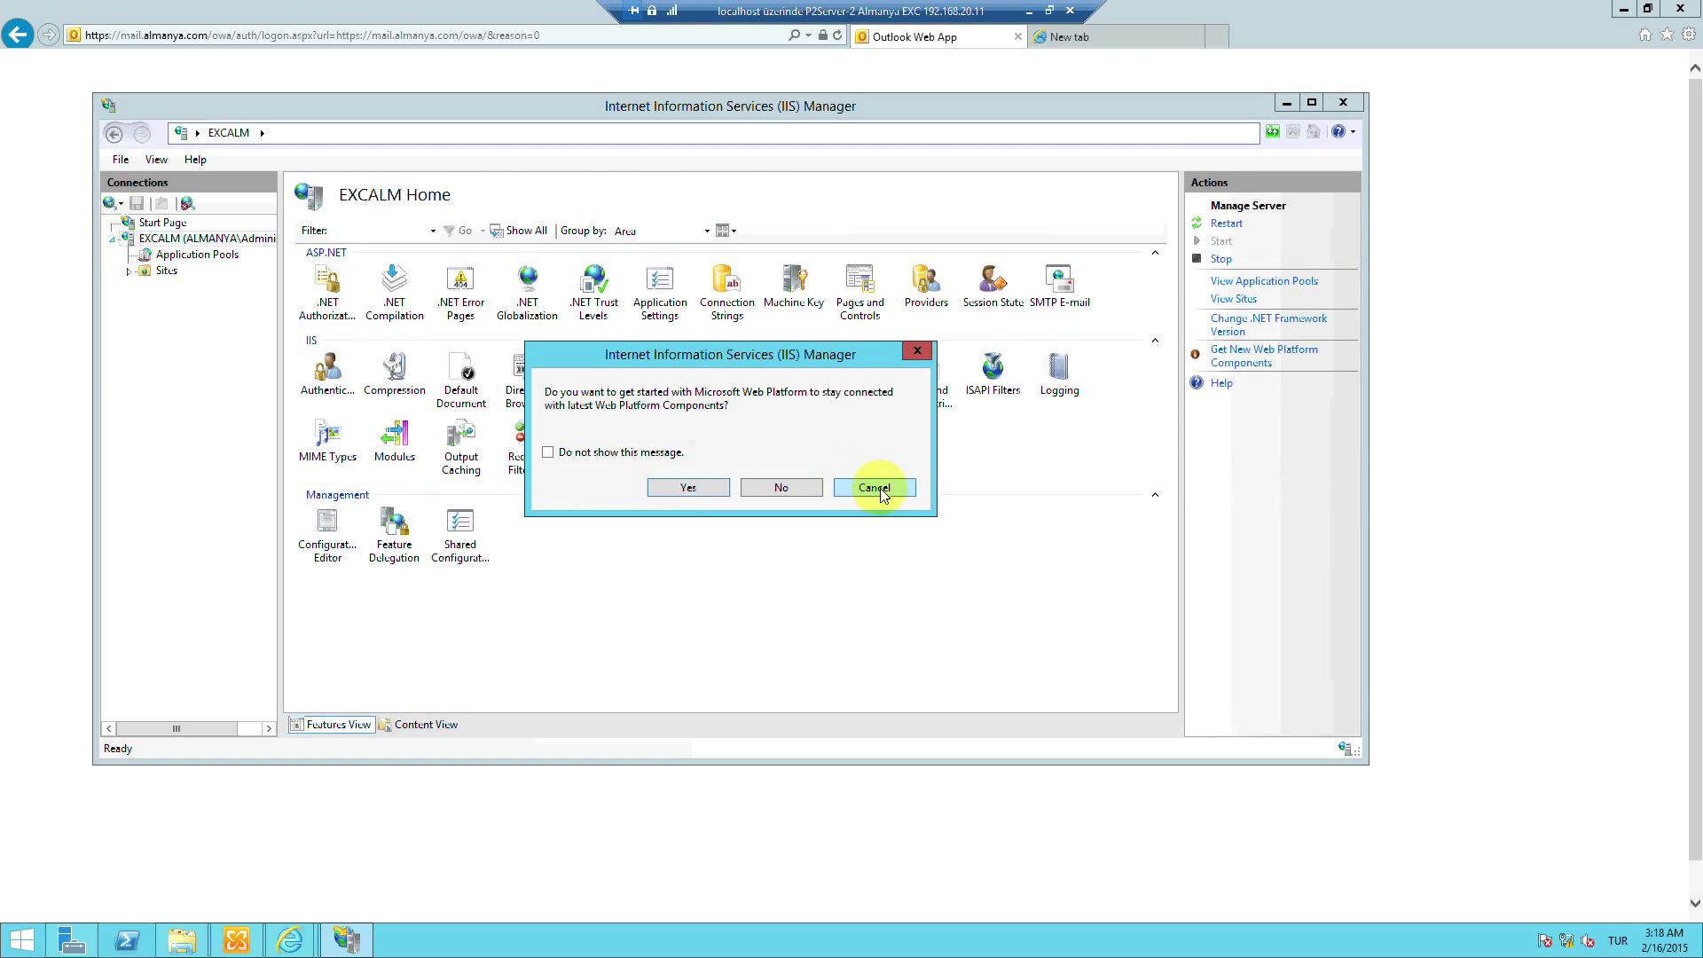
click(874, 487)
click(129, 271)
click(187, 287)
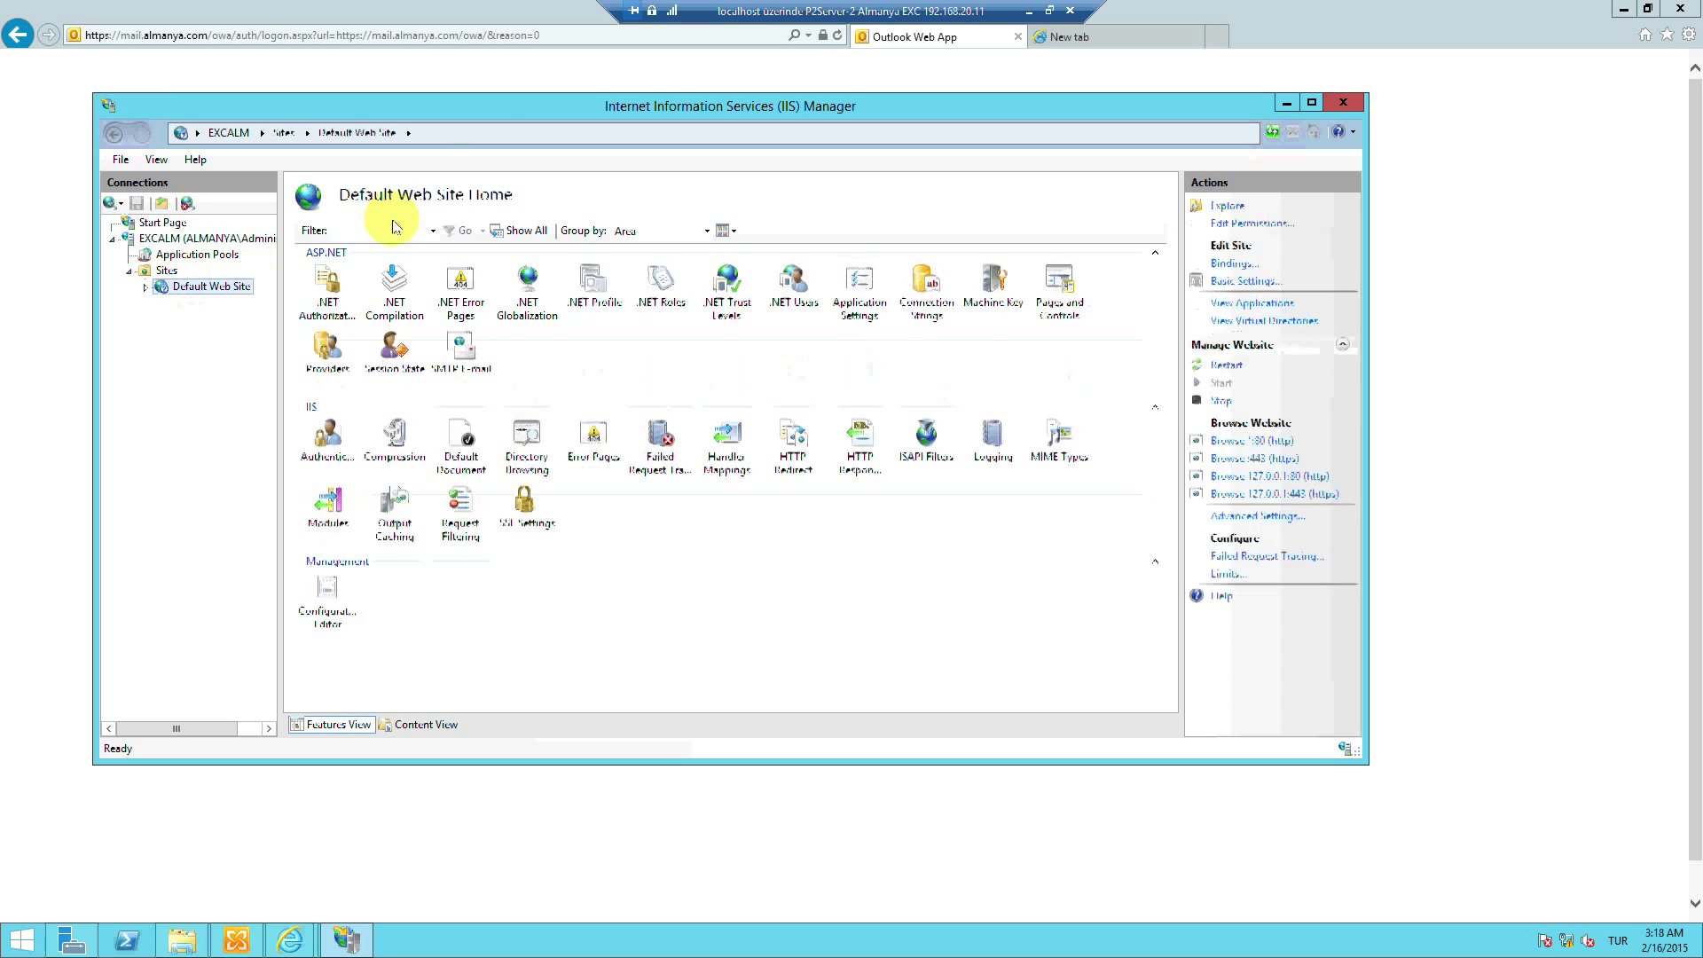
double_click(487, 109)
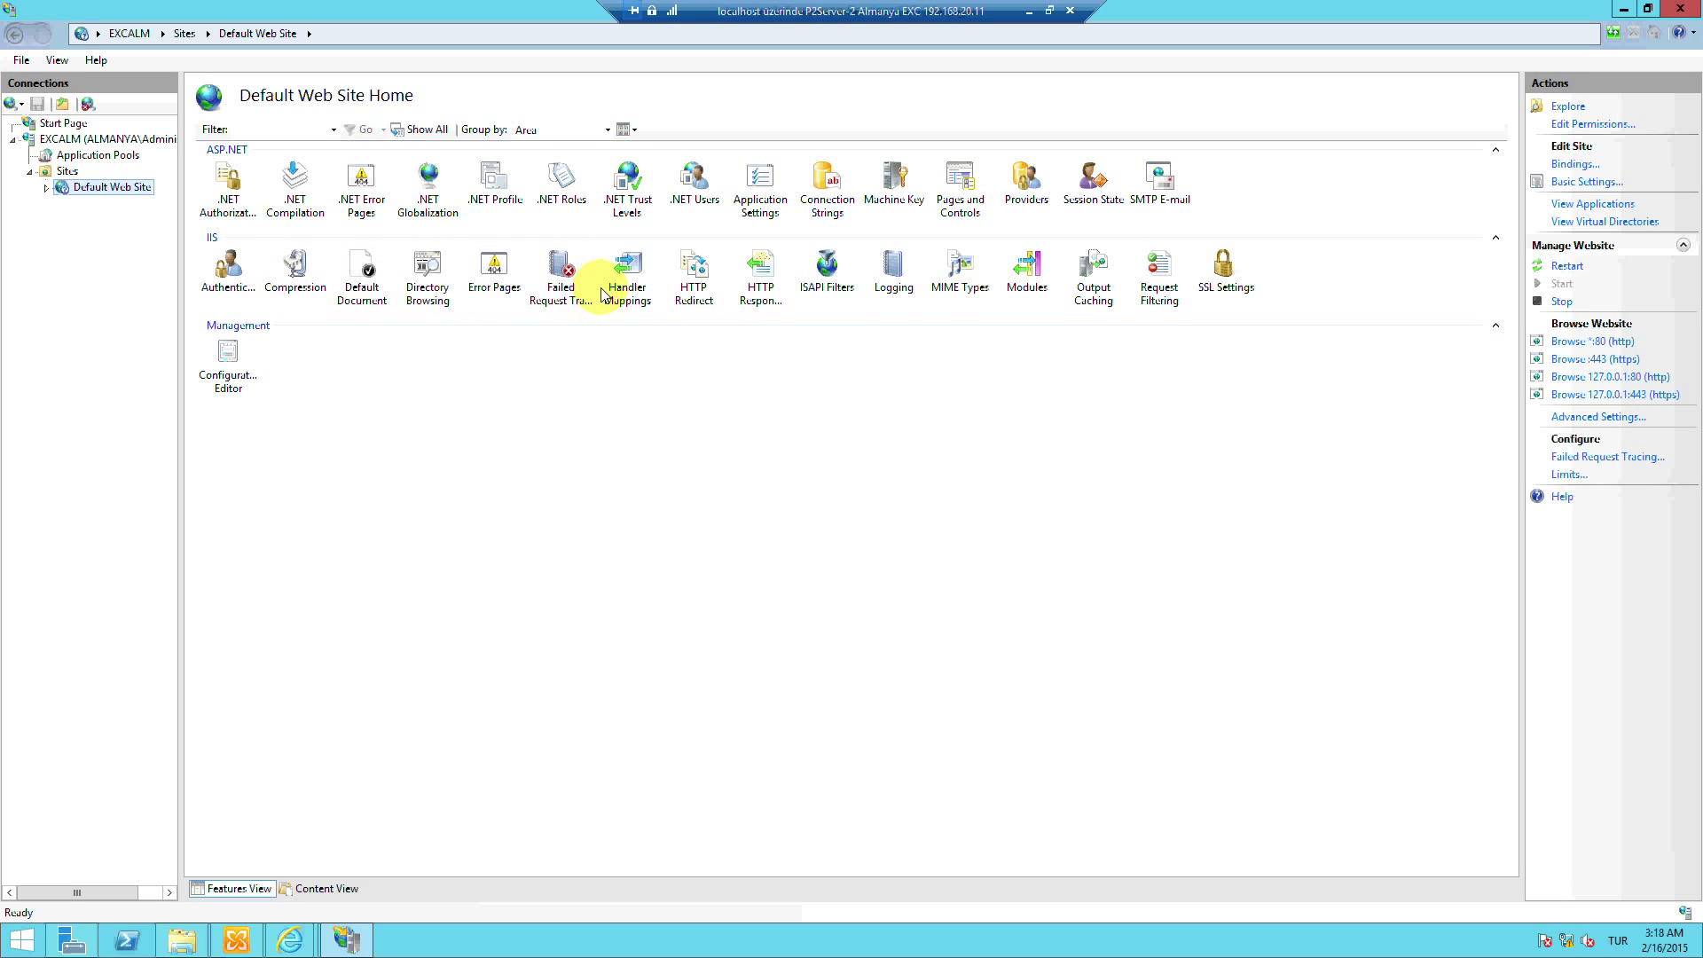
click(46, 188)
click(46, 189)
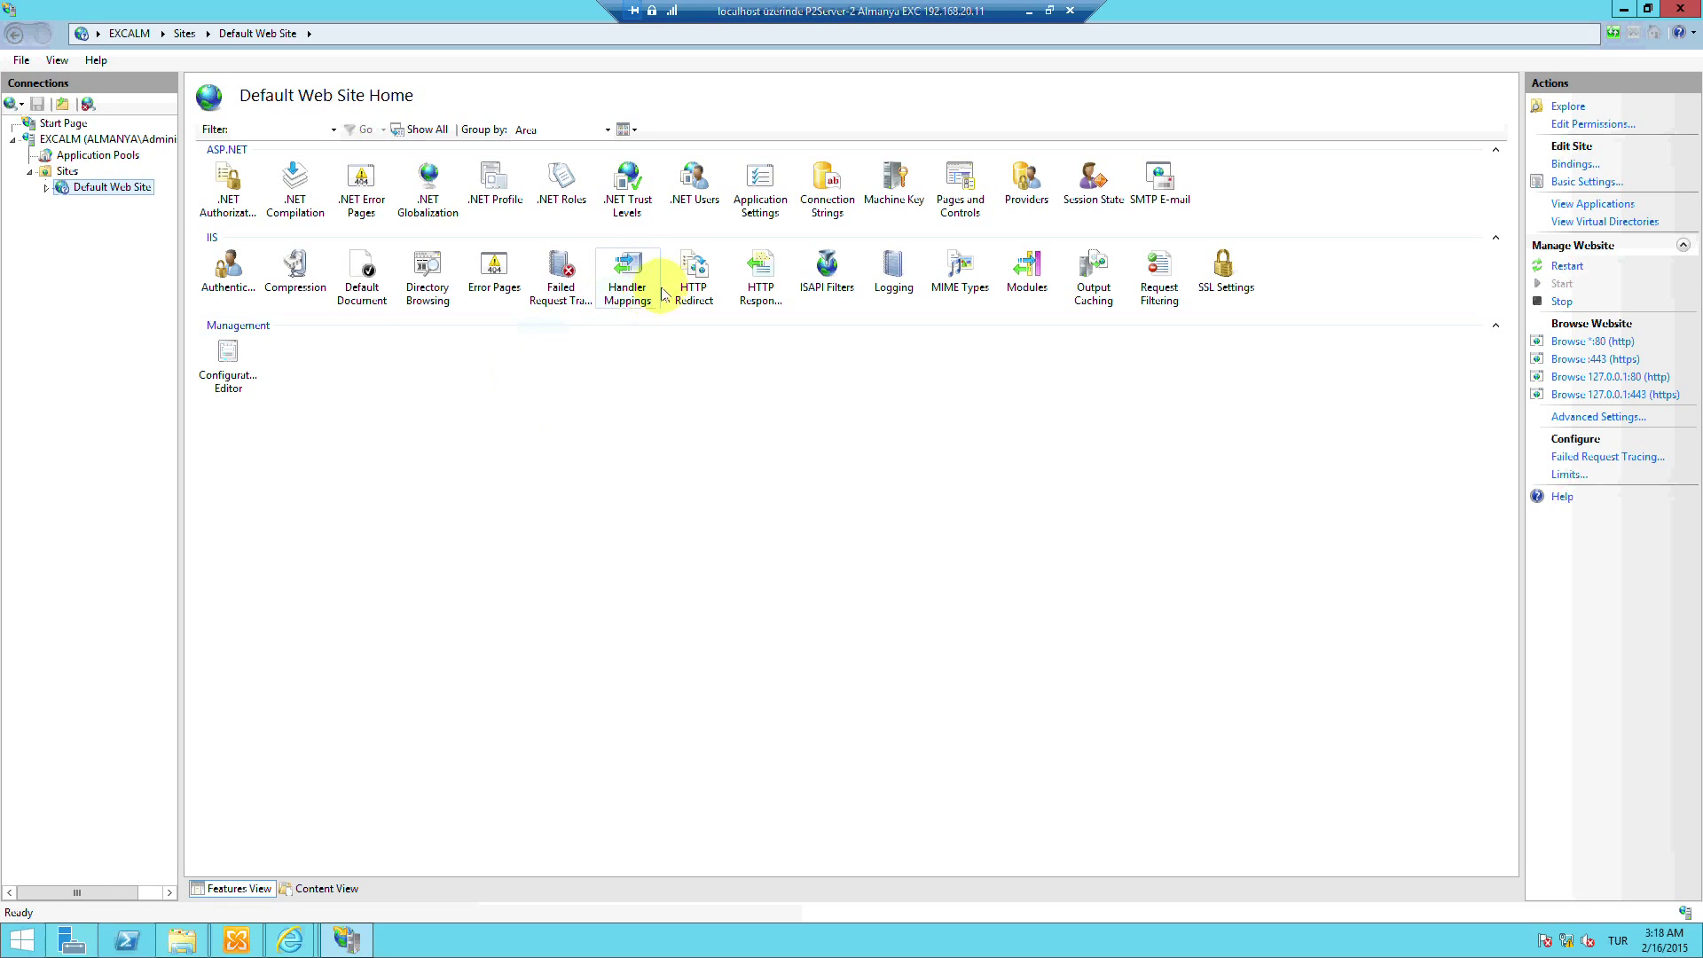
click(695, 266)
double_click(696, 266)
click(275, 160)
right_click(341, 186)
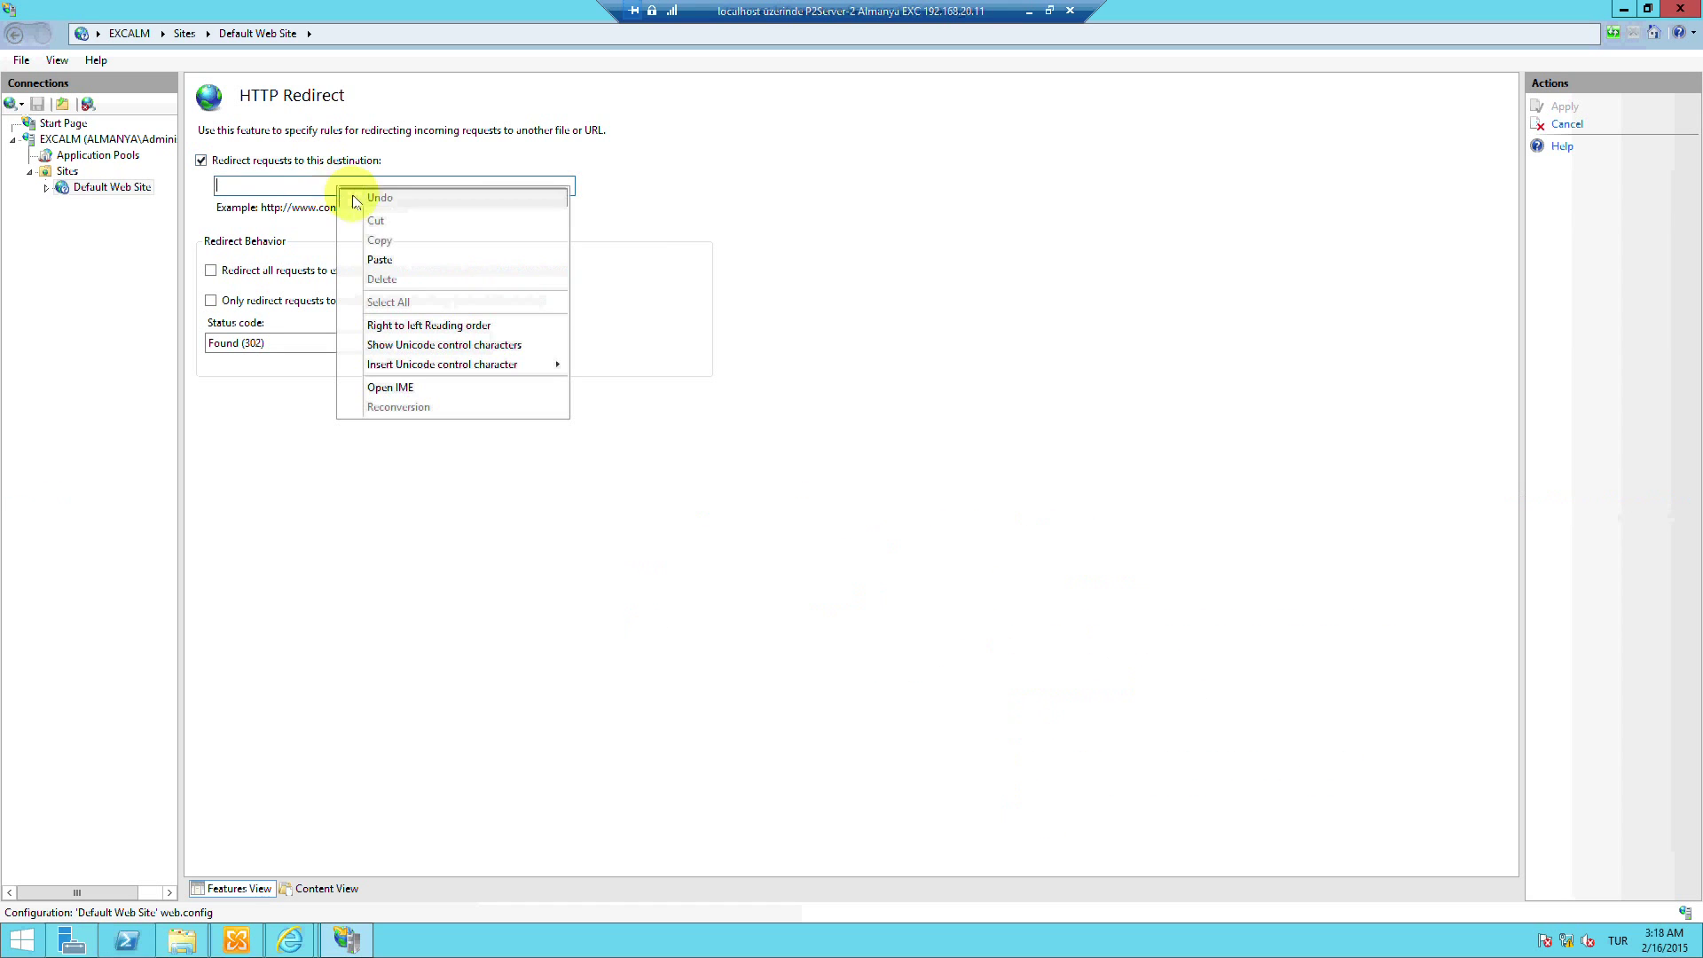
click(407, 259)
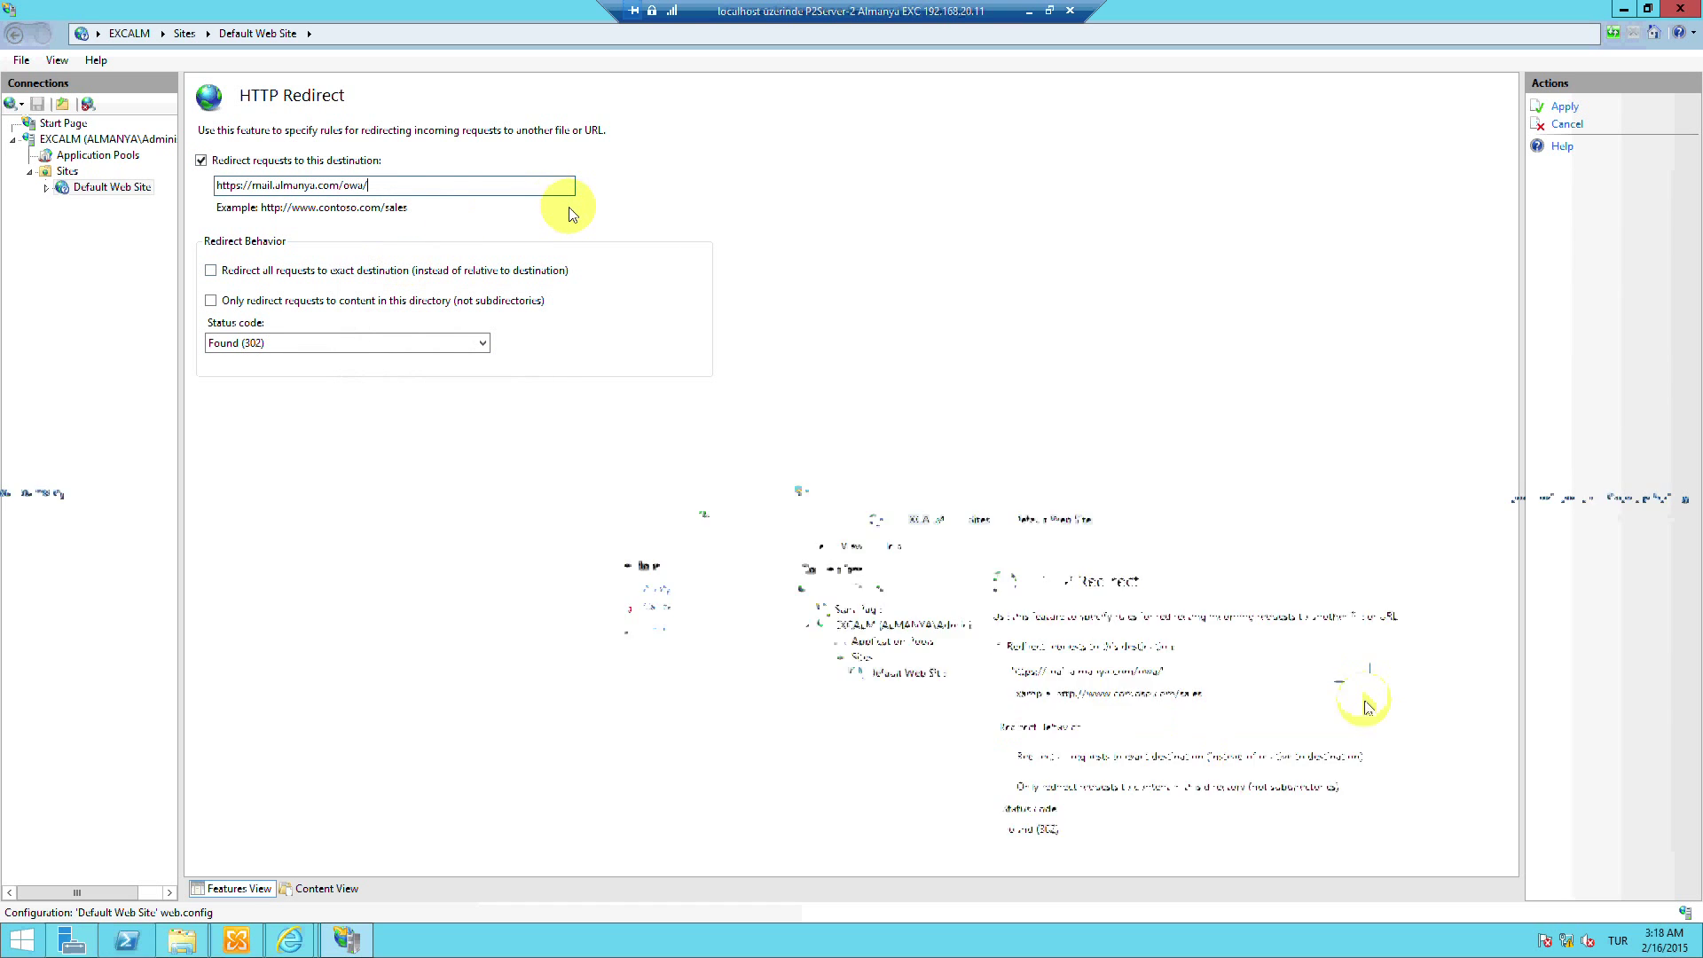
key(BackSpace)
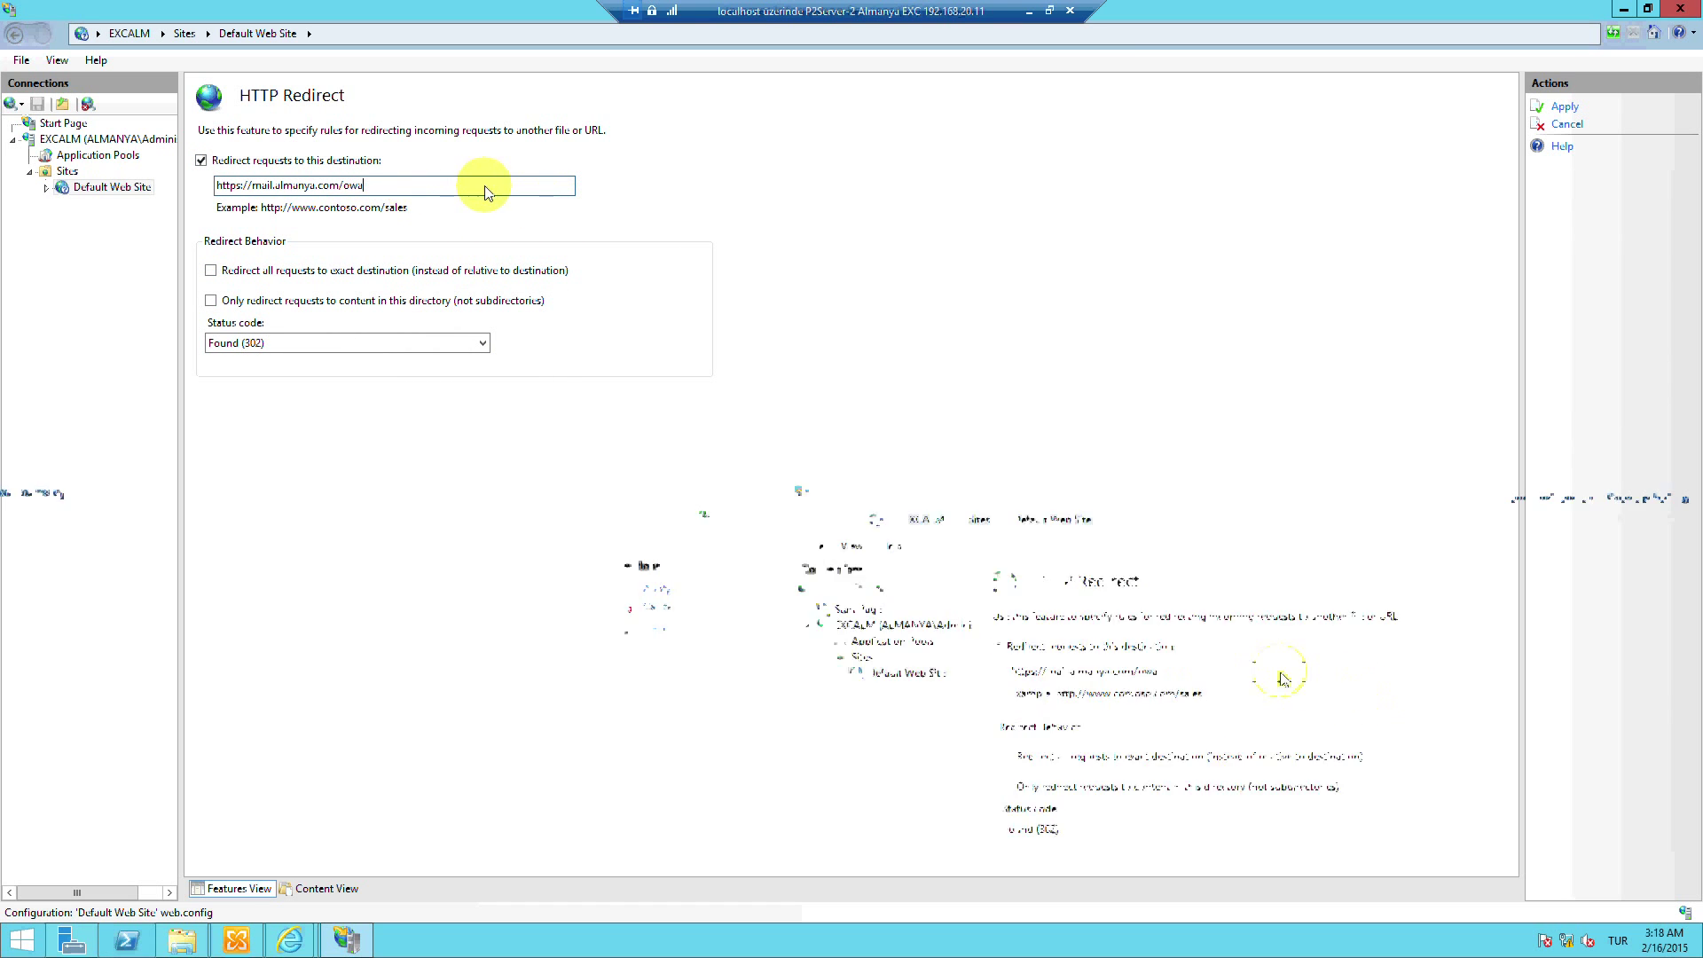
click(213, 302)
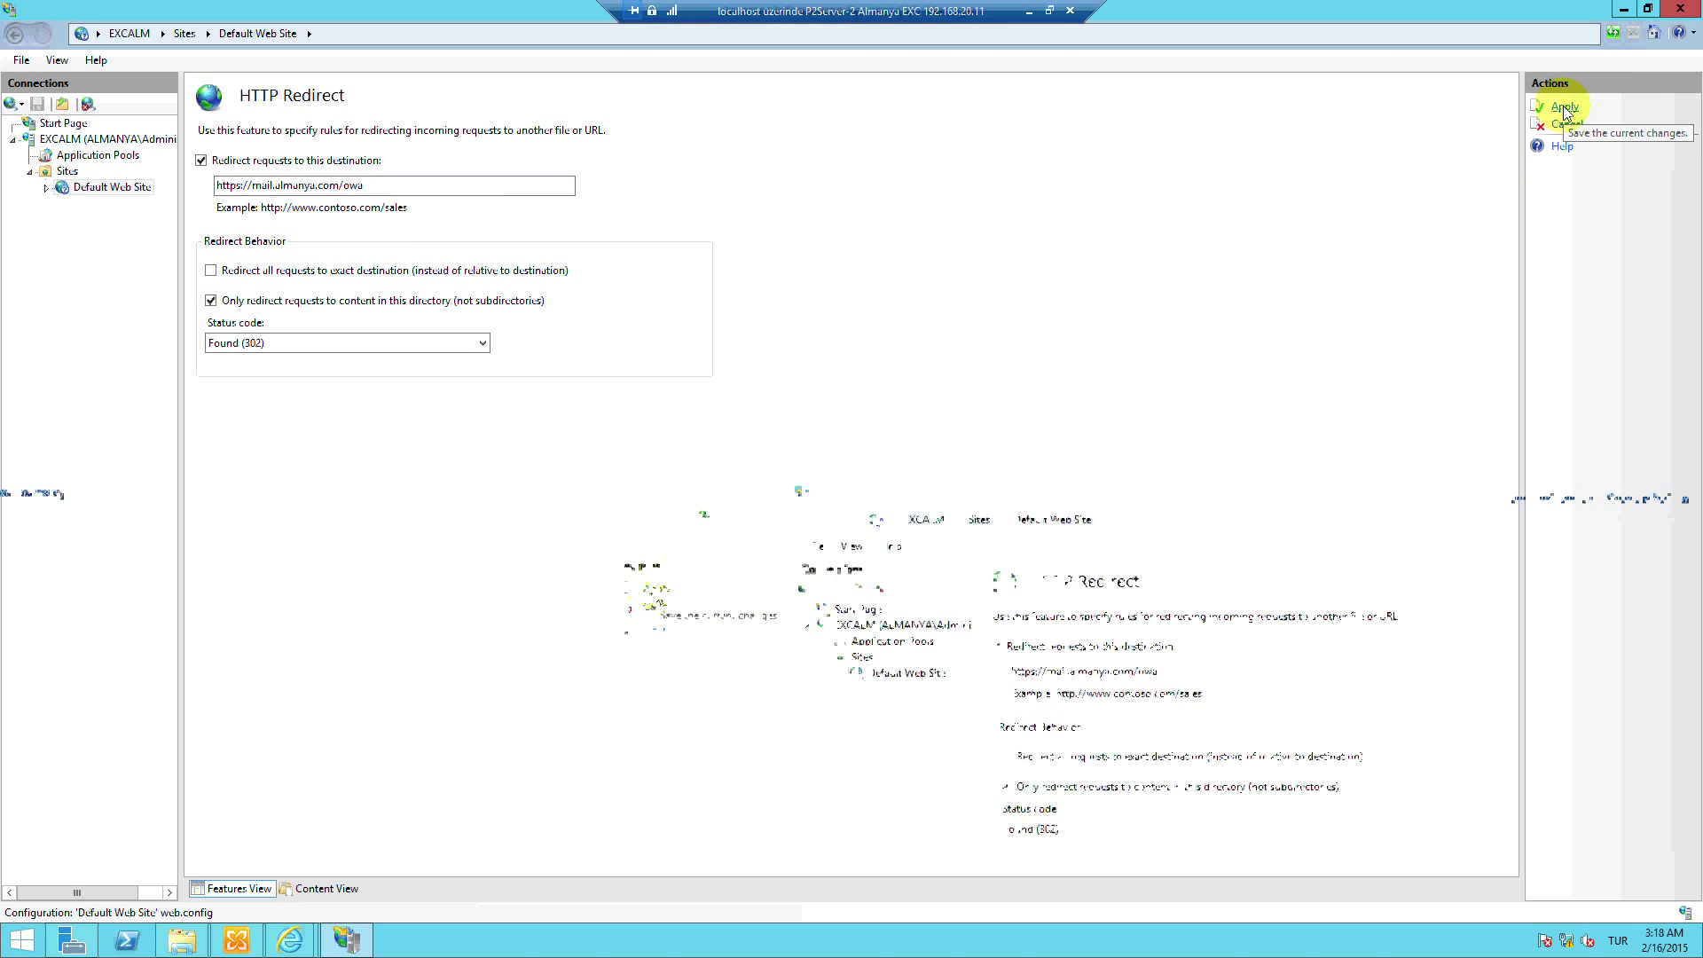
click(1564, 108)
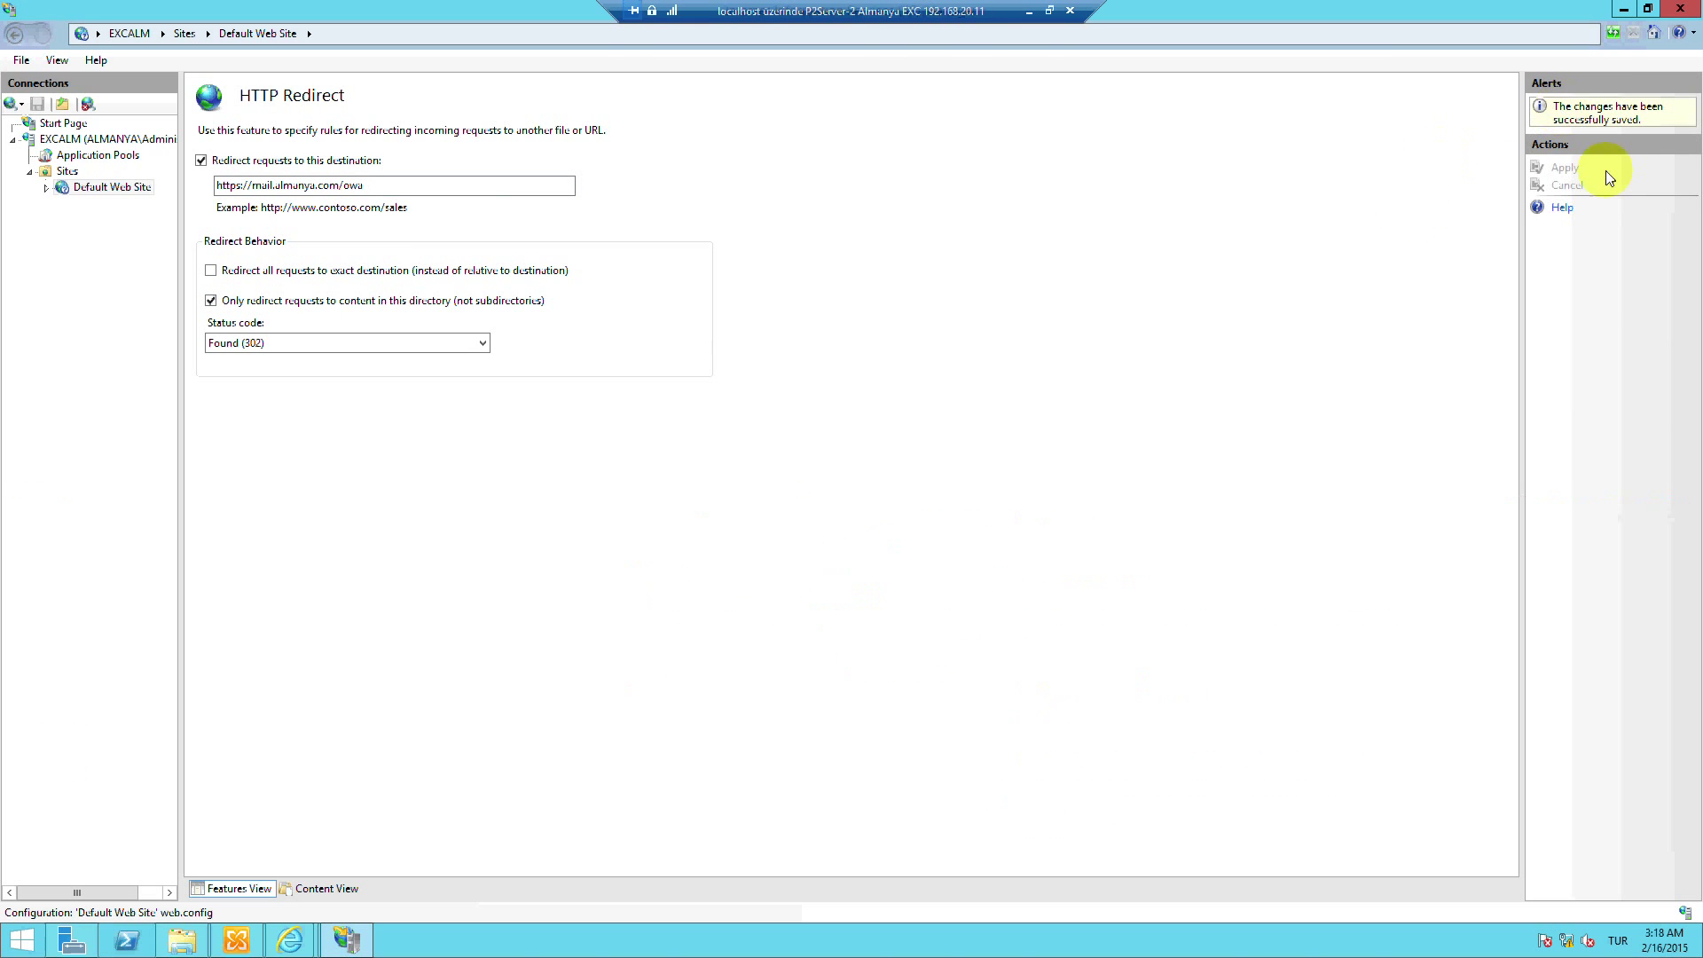
Turn off Require SSL in the SSL Settings of Default Web Site and apply the change
click(67, 171)
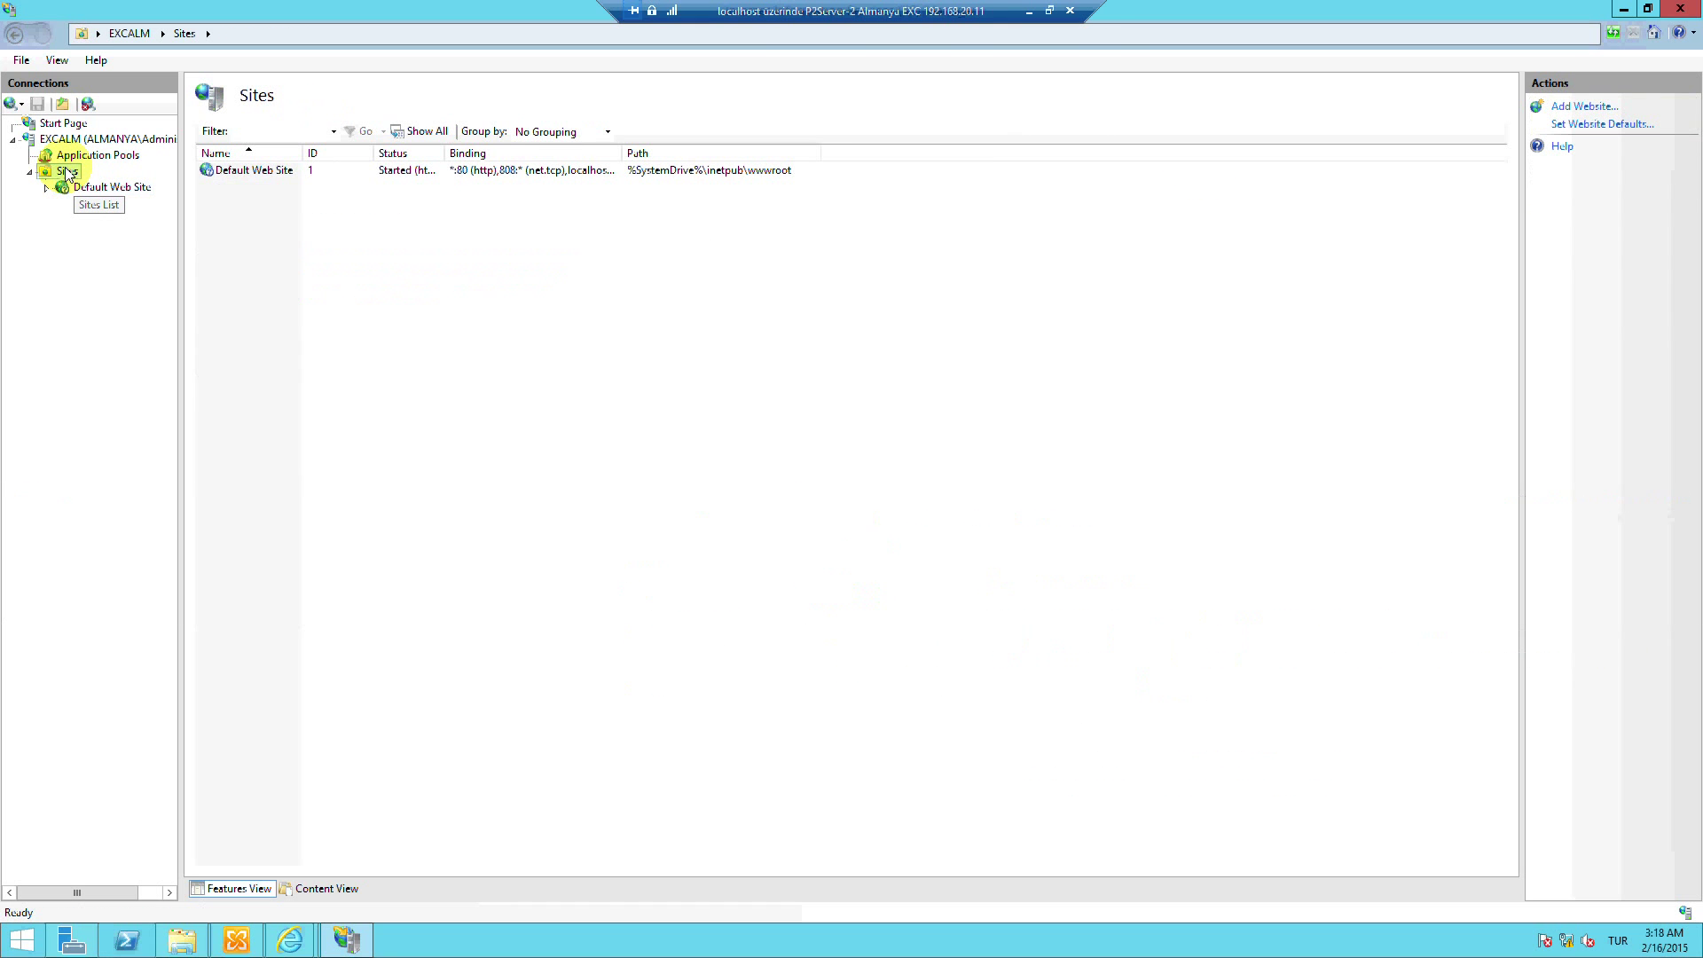
click(121, 192)
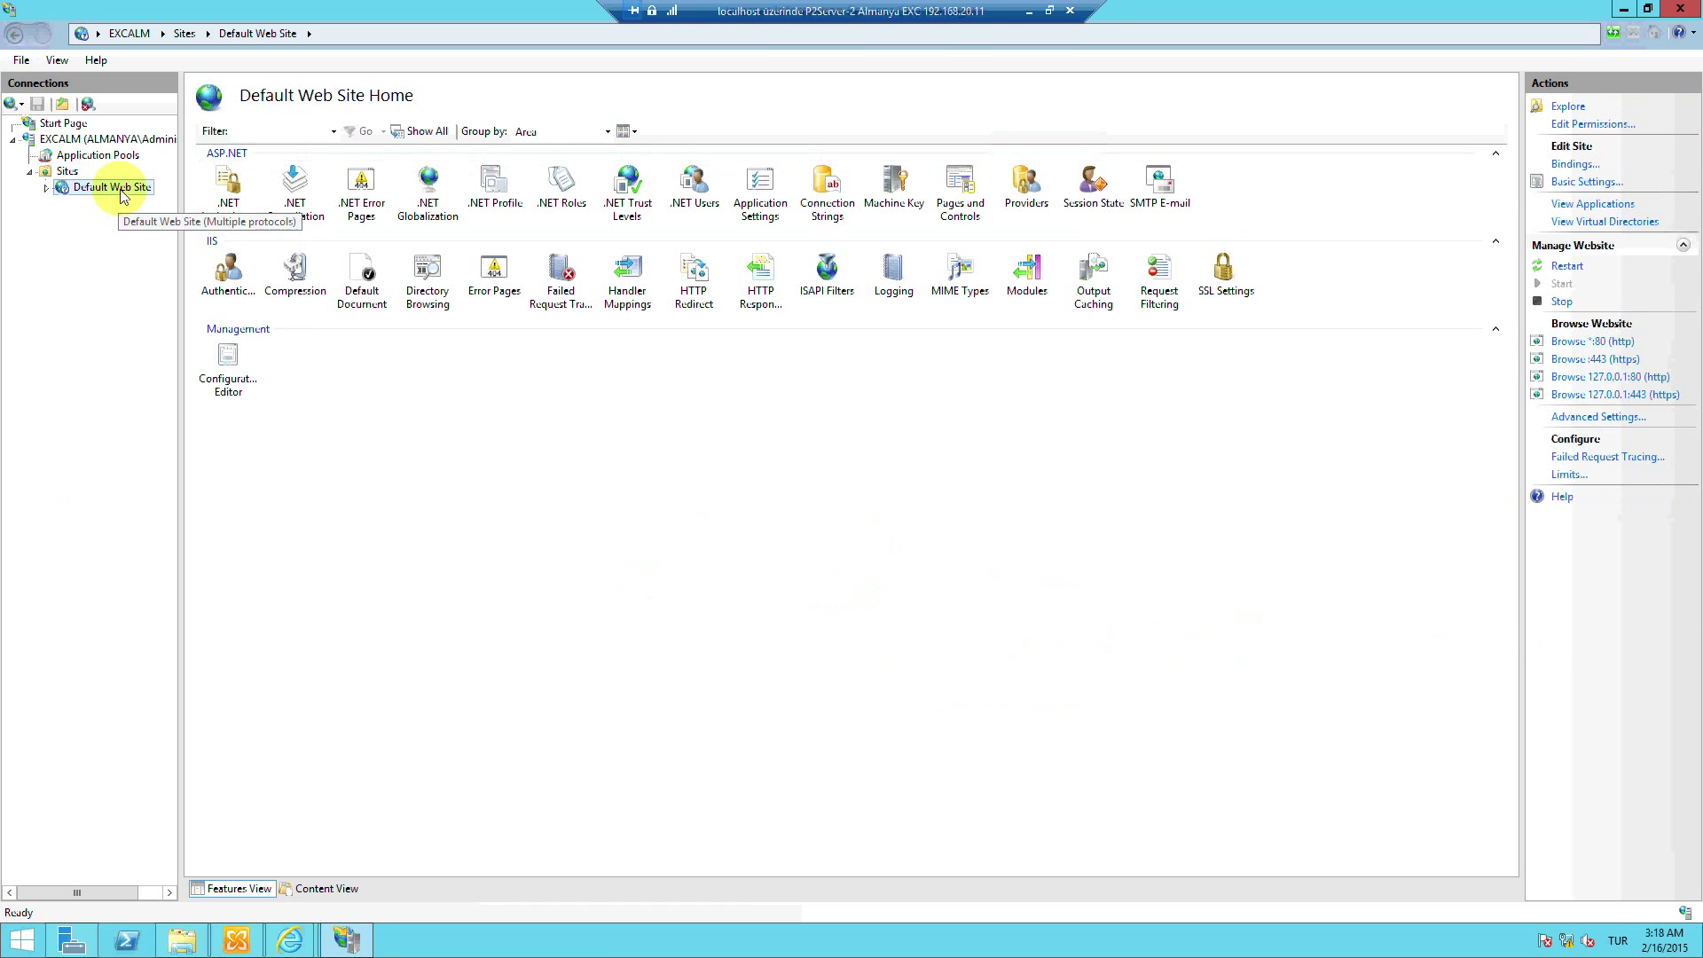
double_click(1226, 271)
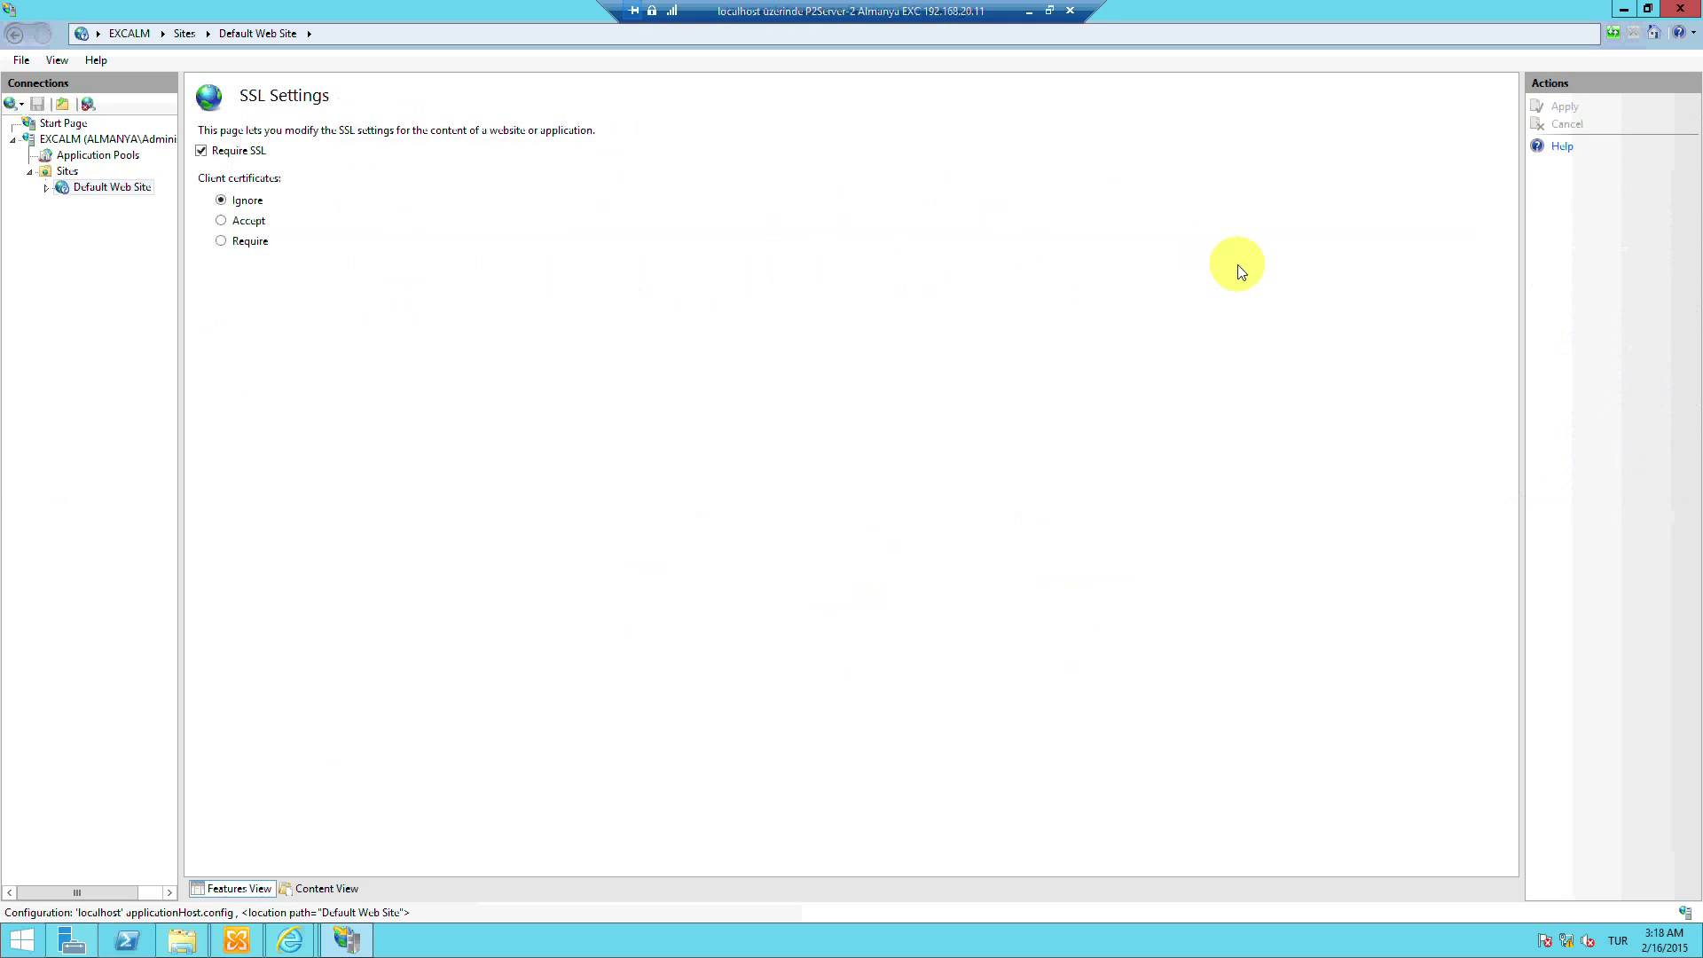
click(239, 158)
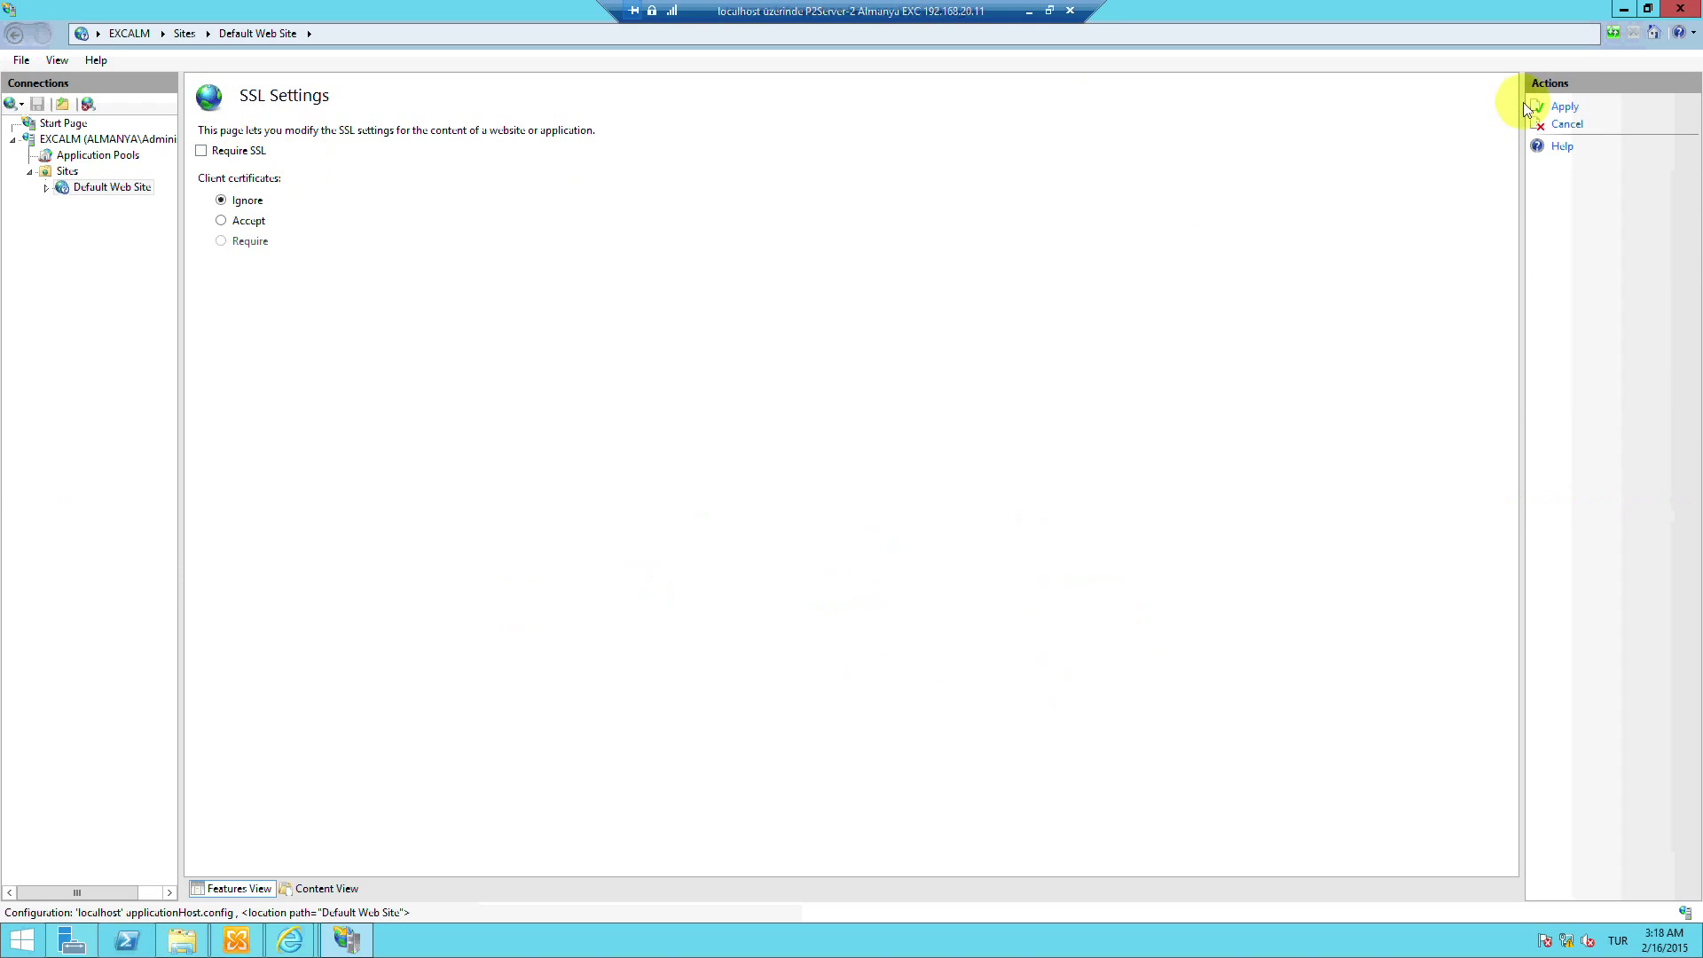
click(1565, 107)
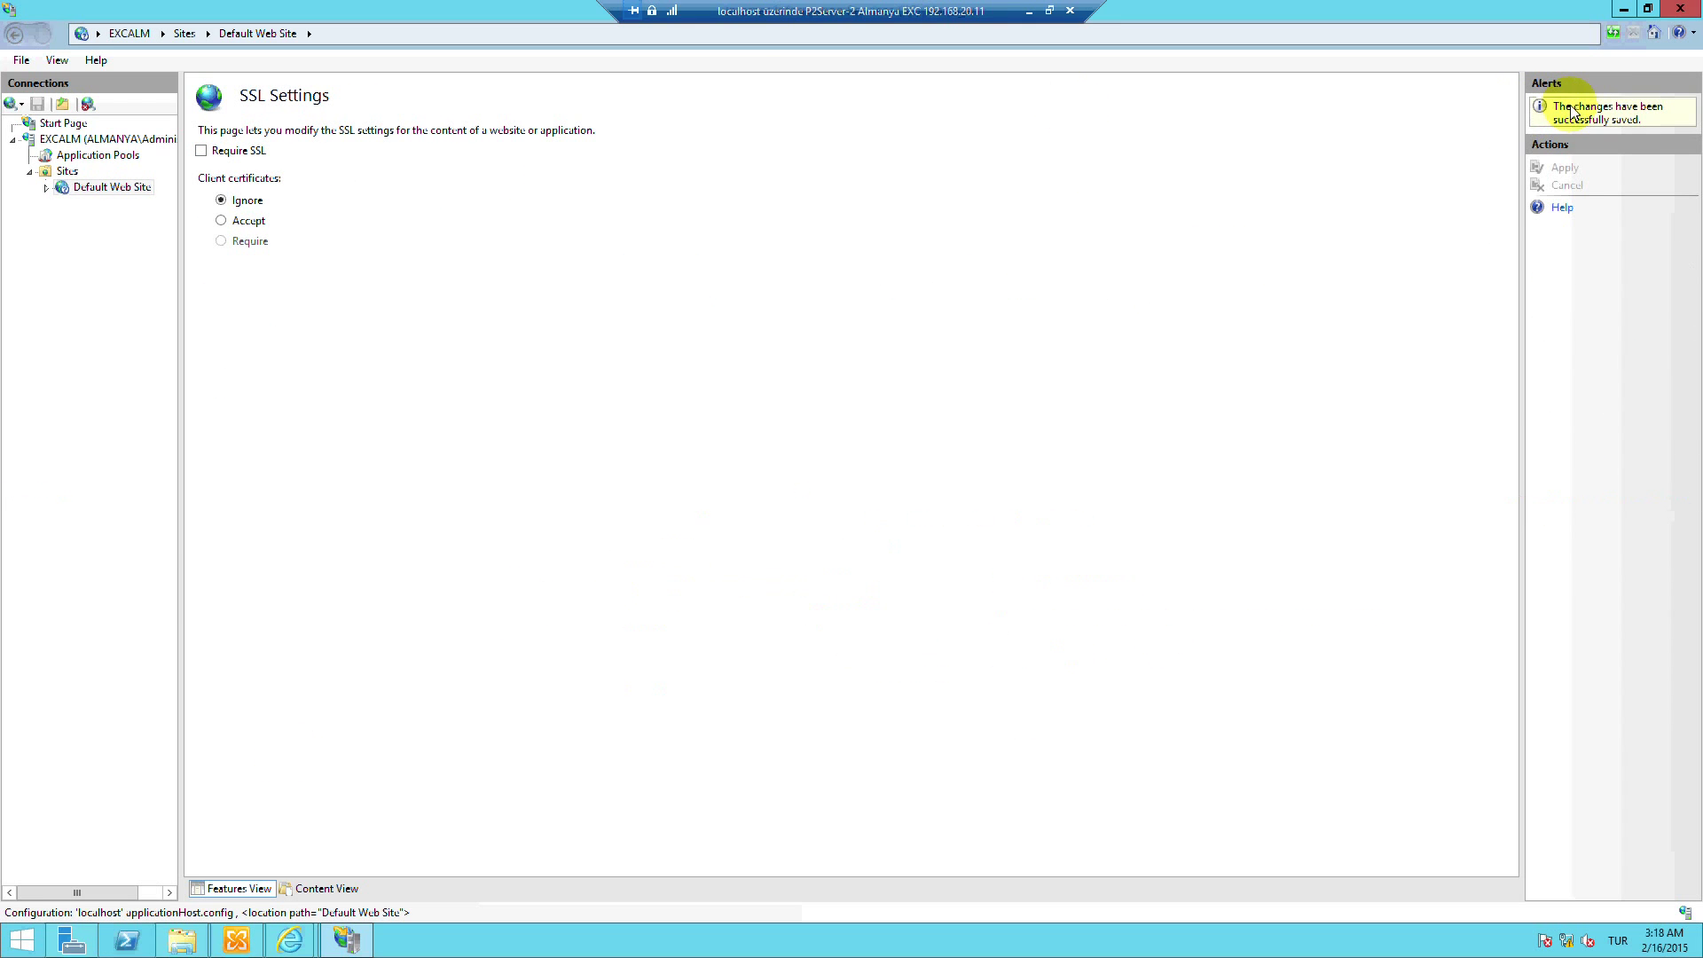
Minimize IIS Manager and test the redirection by loading mail.almanya.com in the browser's empty tab
click(1623, 8)
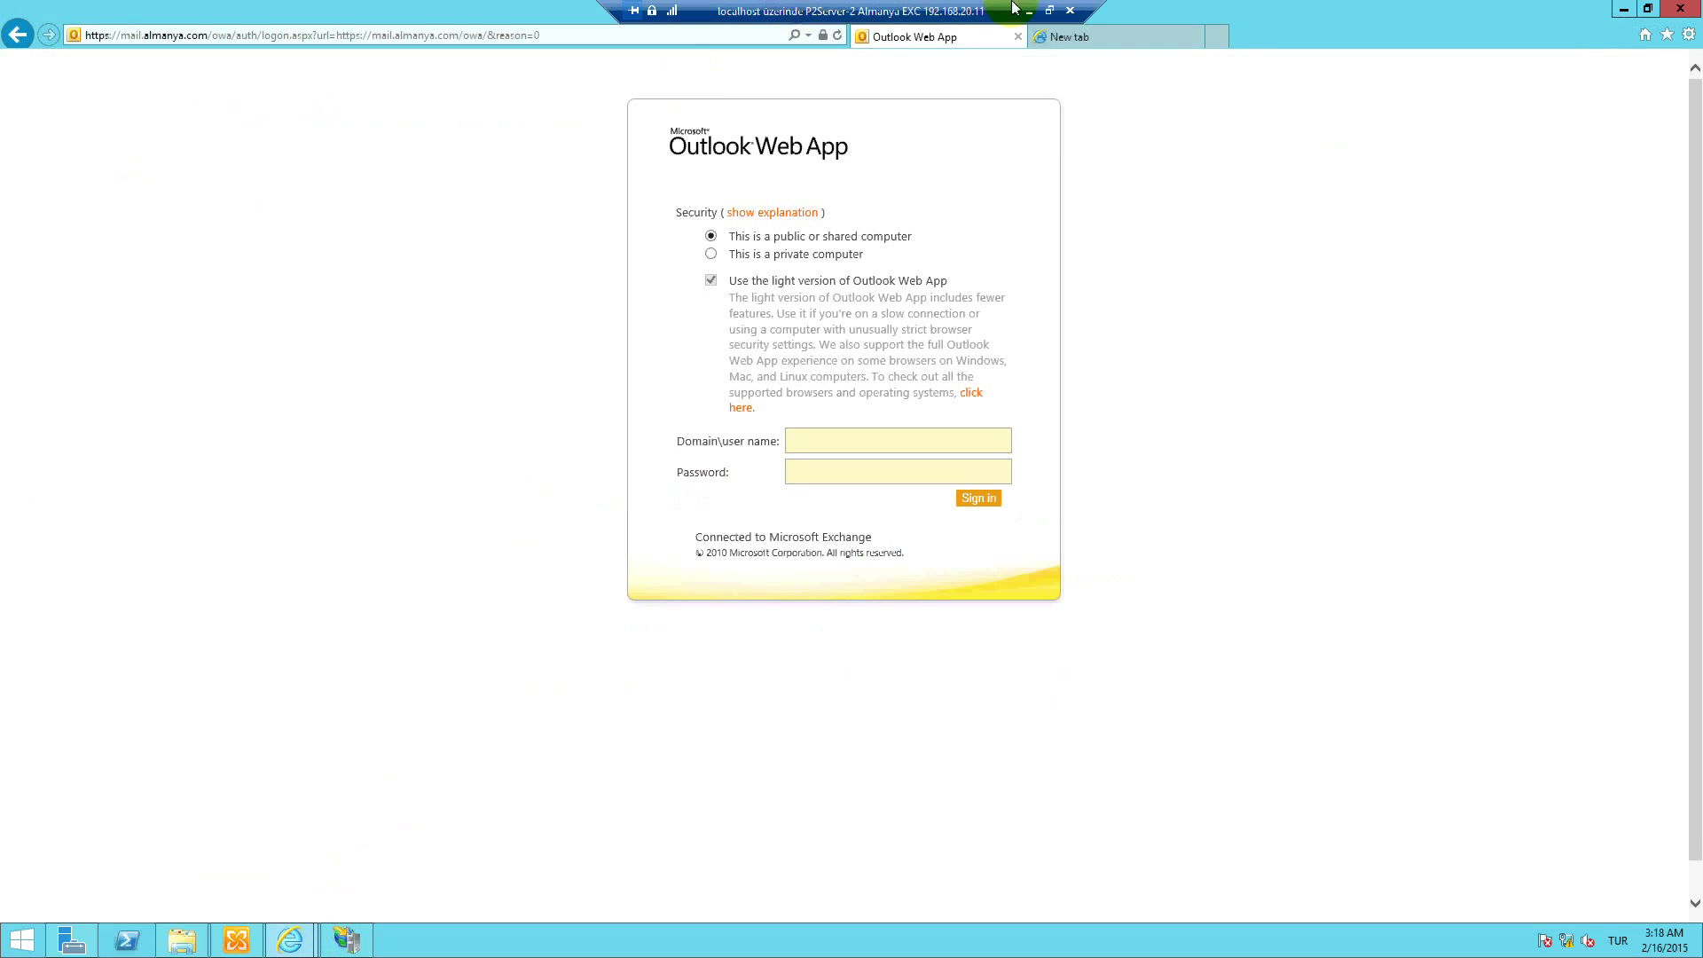
click(1103, 34)
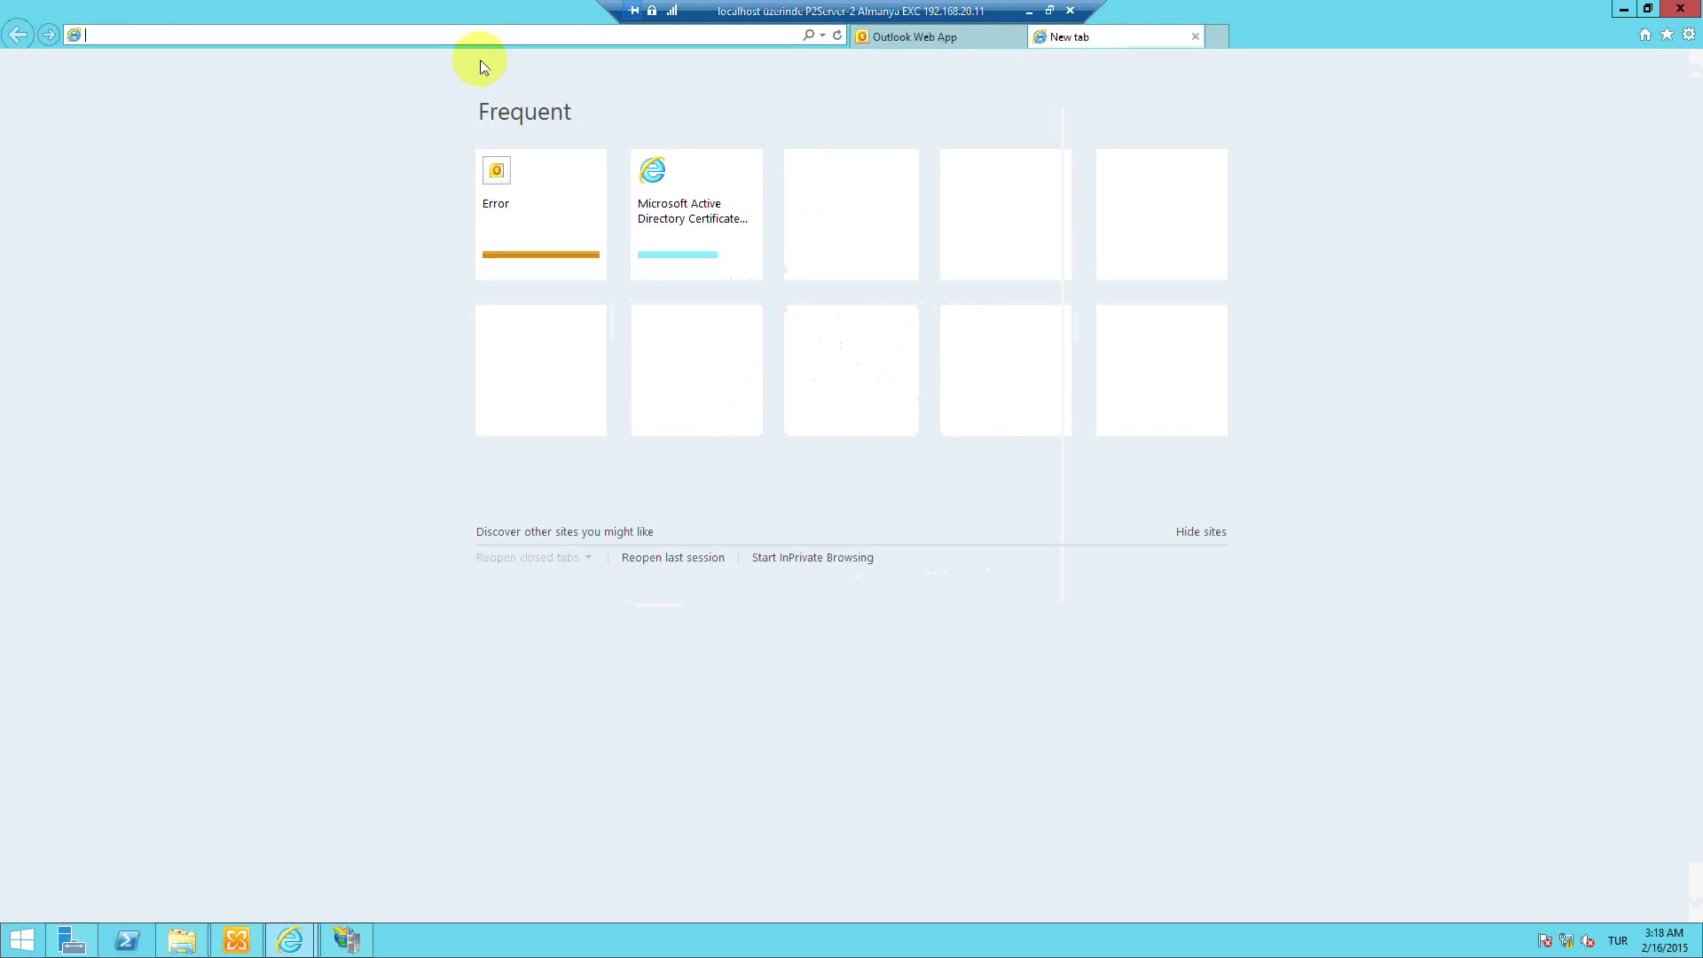
text(mail.)
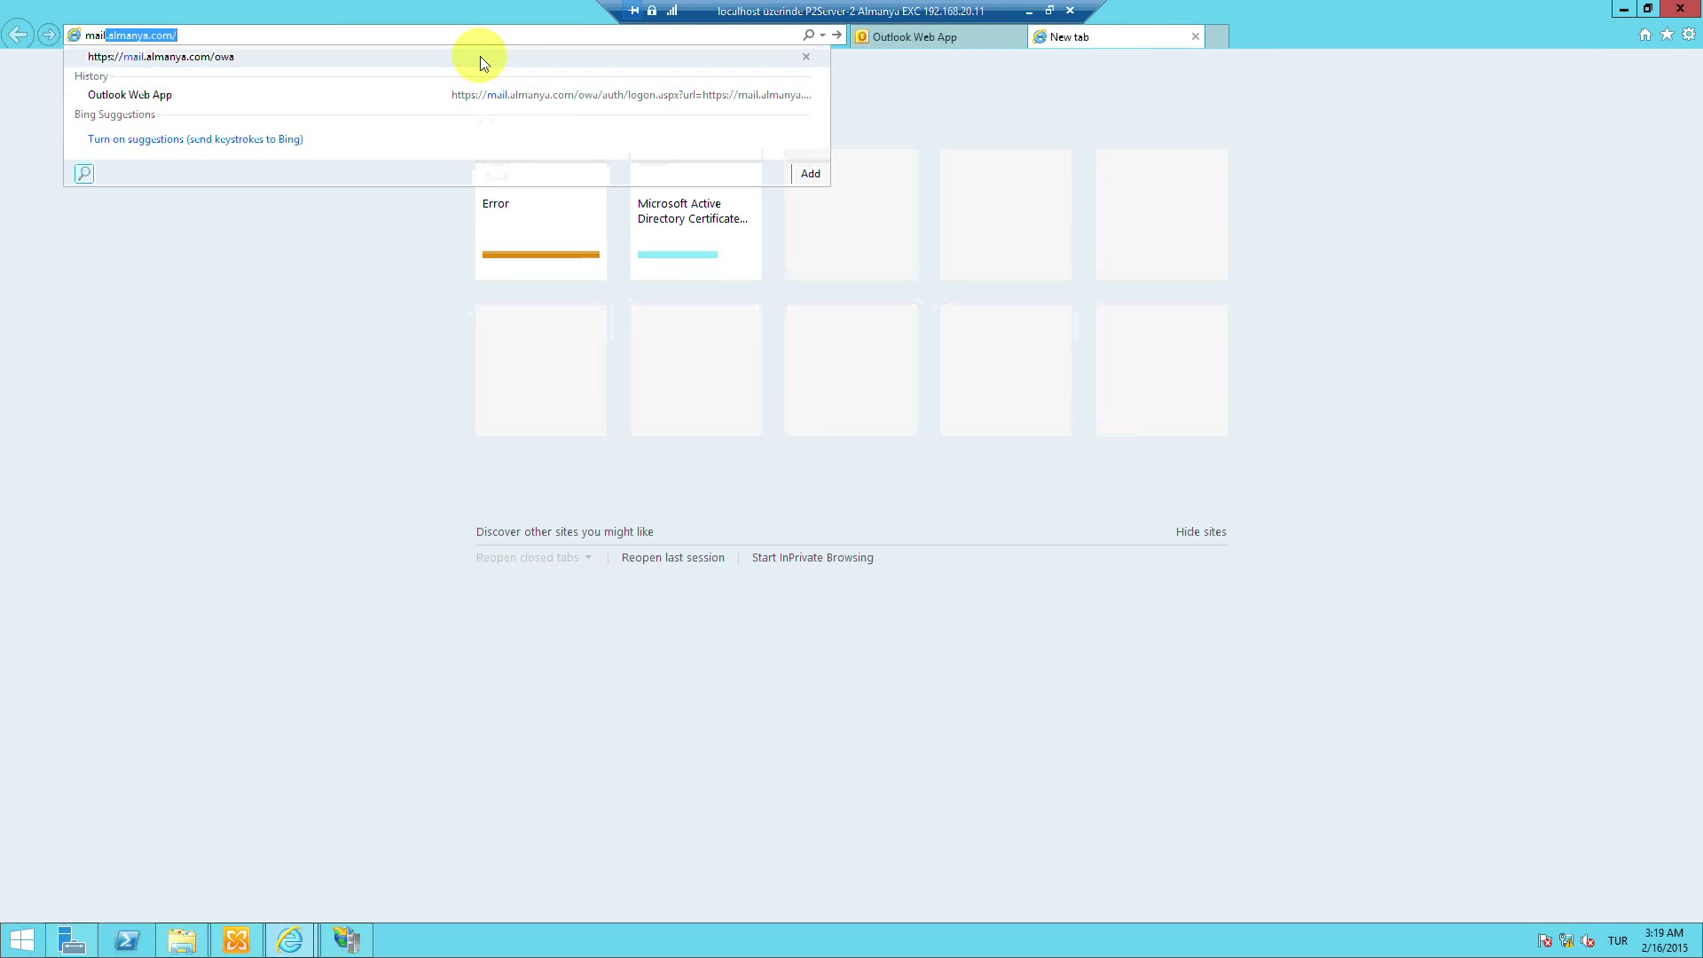
text(almanya.com)
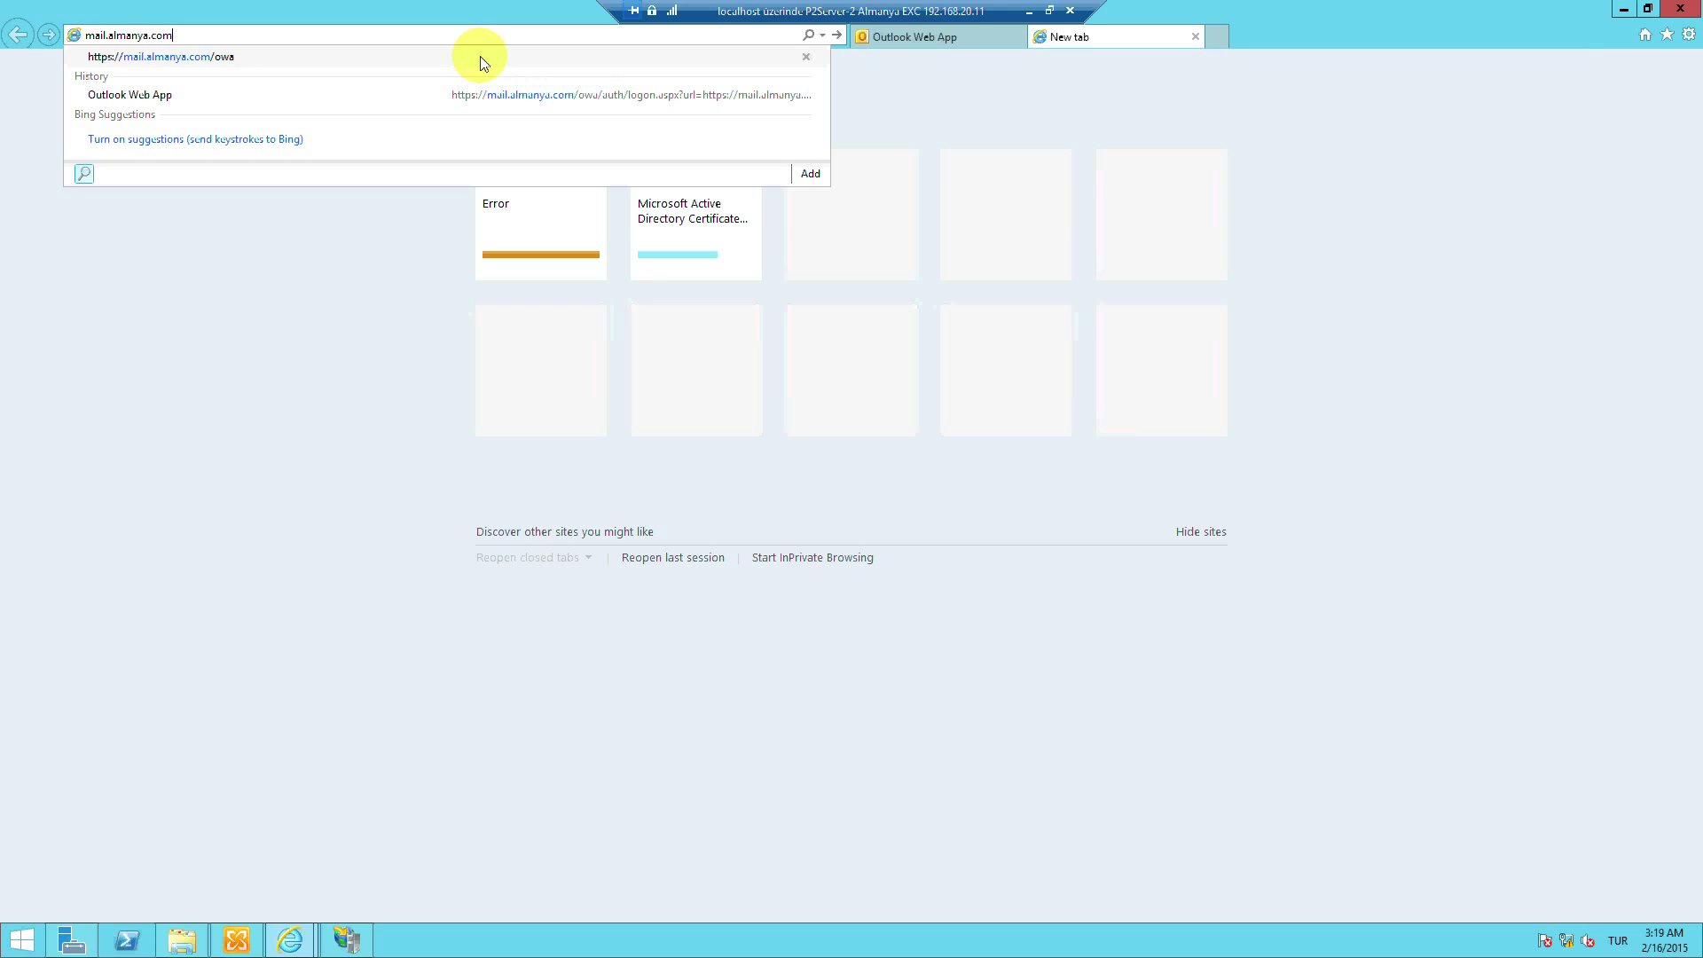
key(Return)
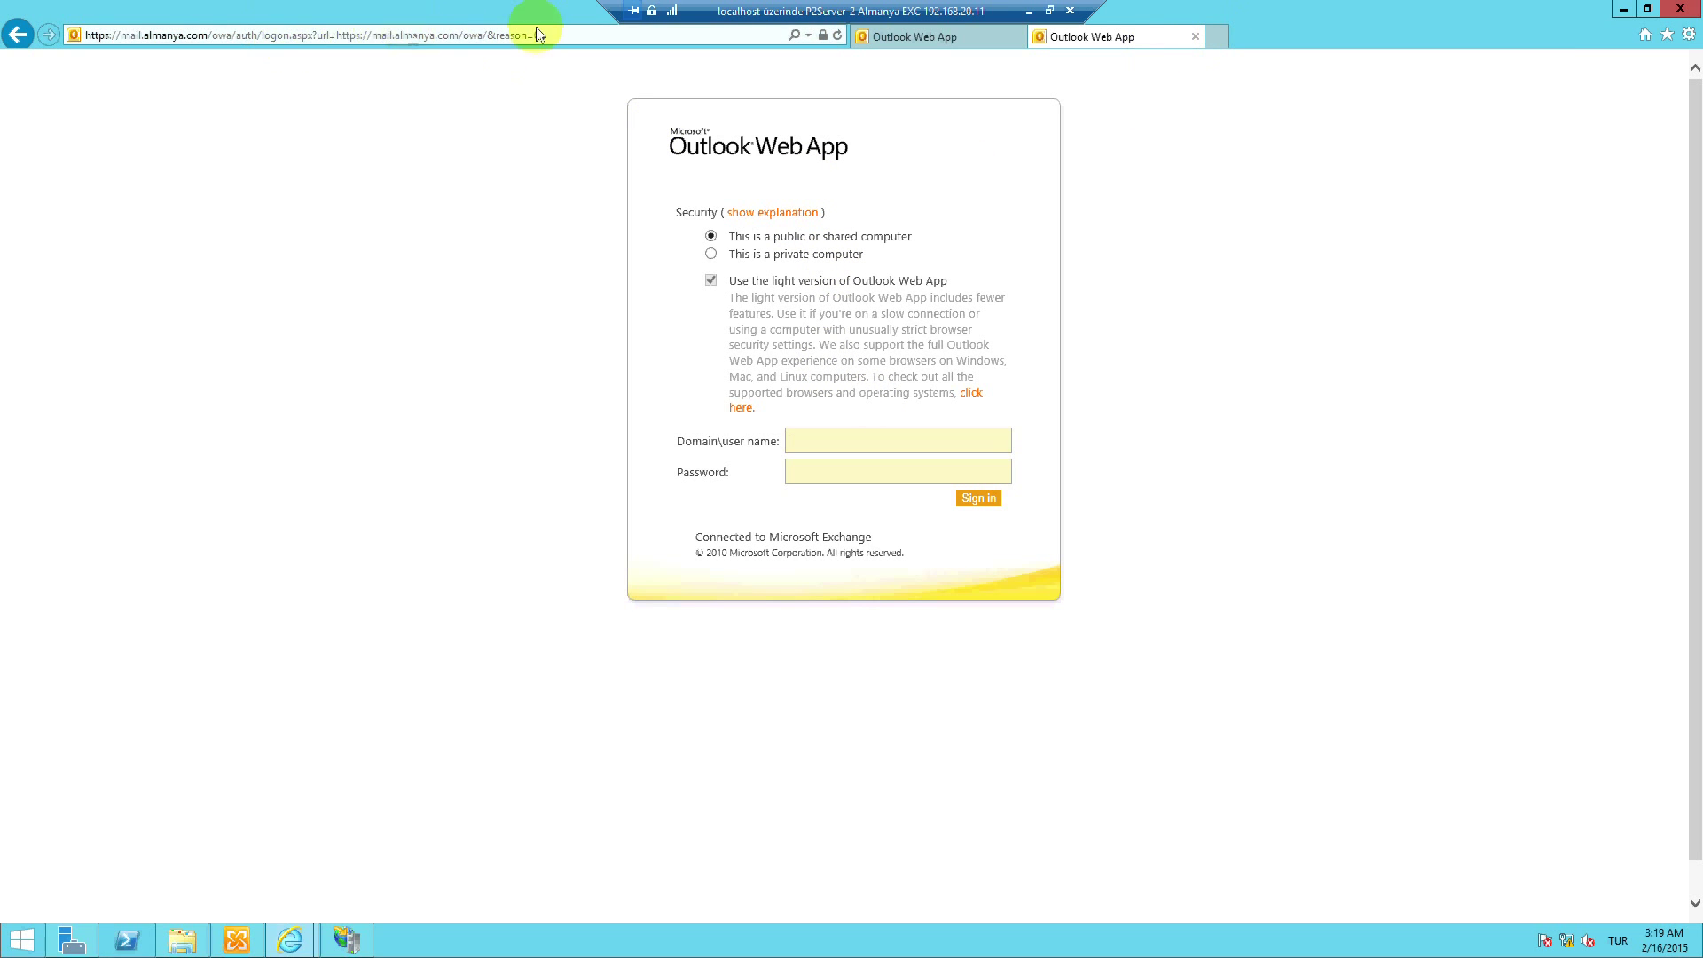
Open another browser tab and try loading mail.almayna.com
click(1215, 39)
text(mail.alma)
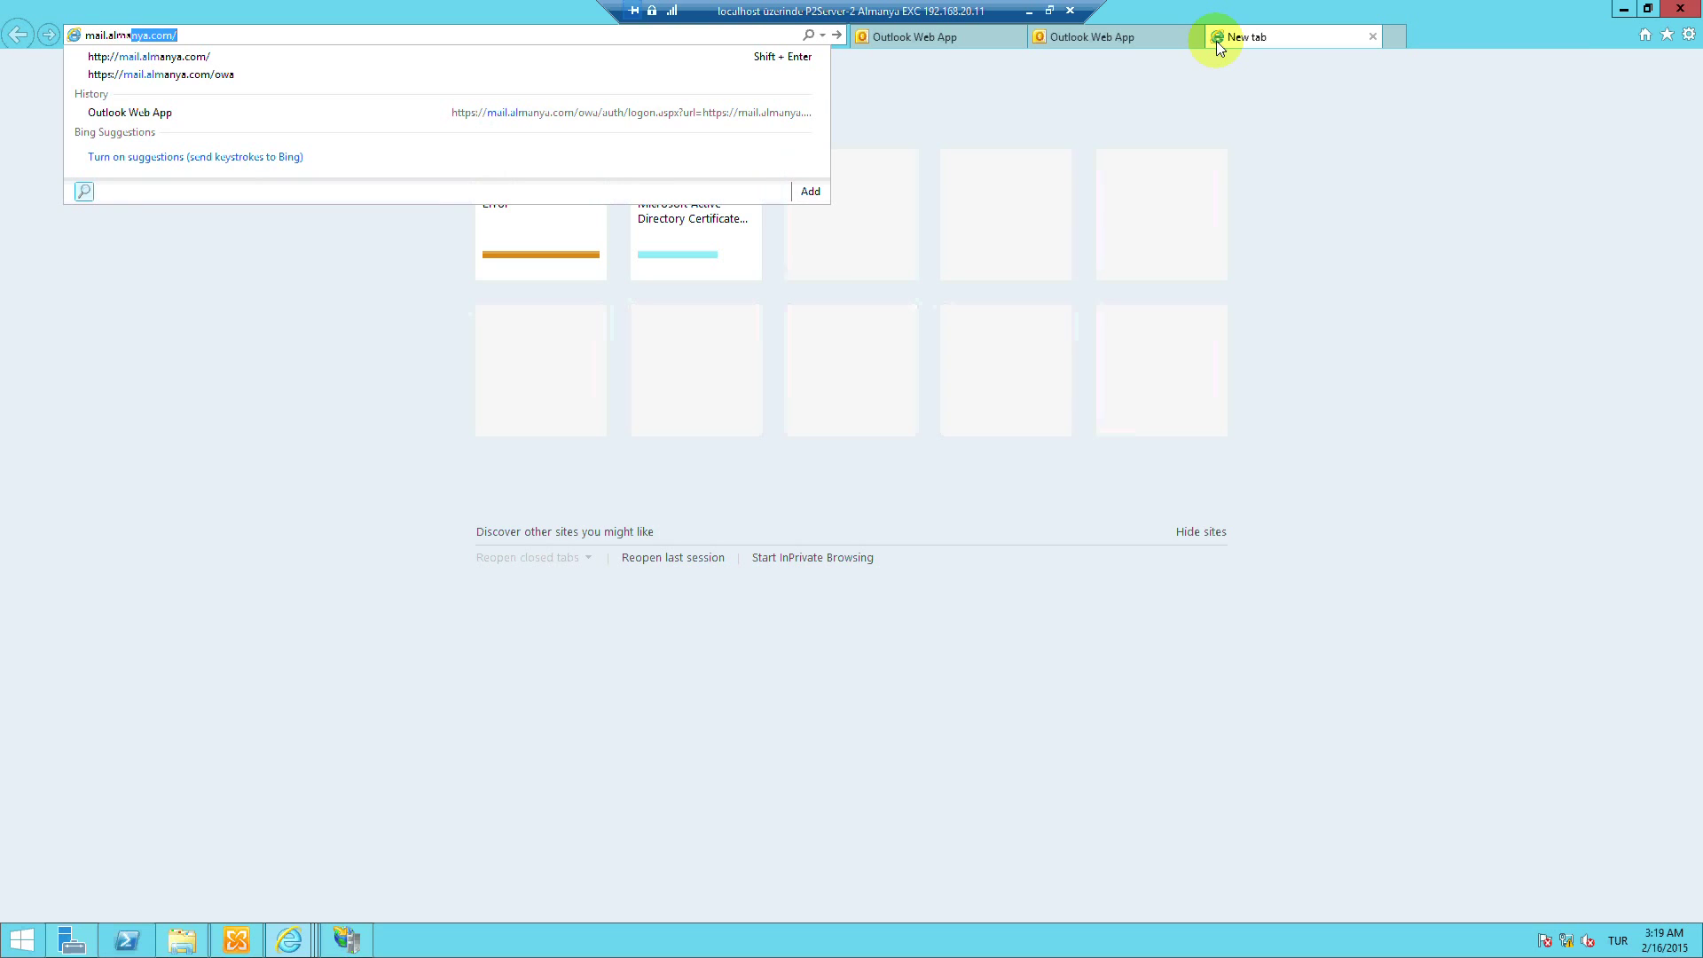
text(yna)
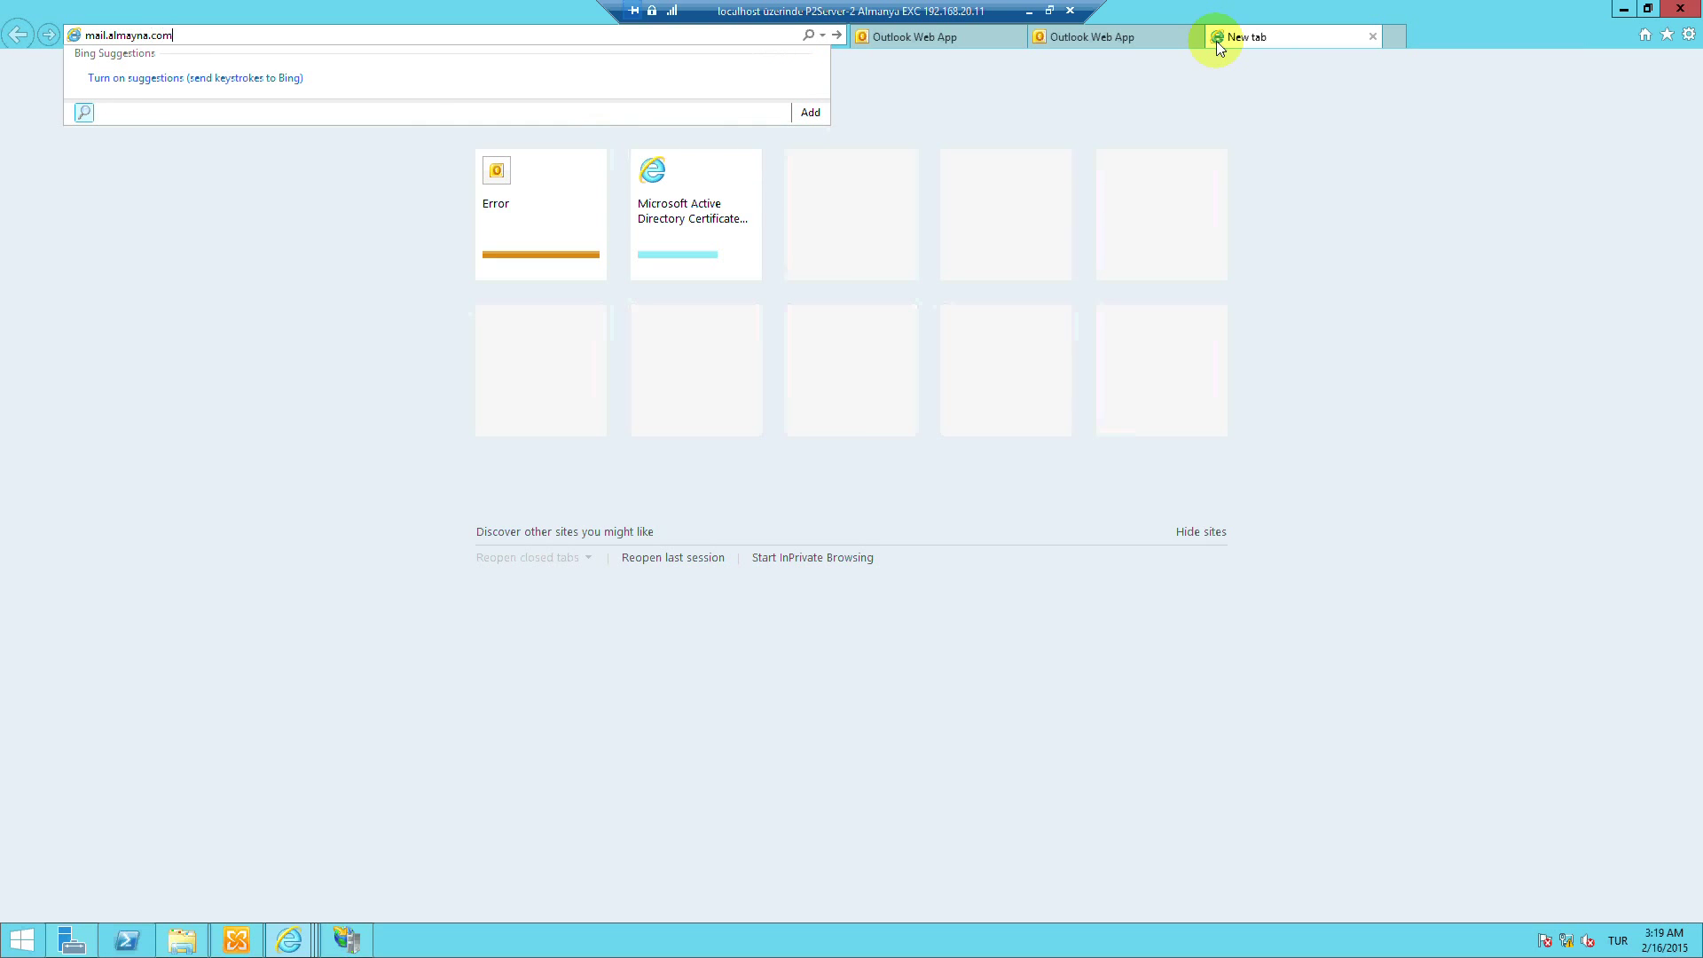
text(.com)
key(Return)
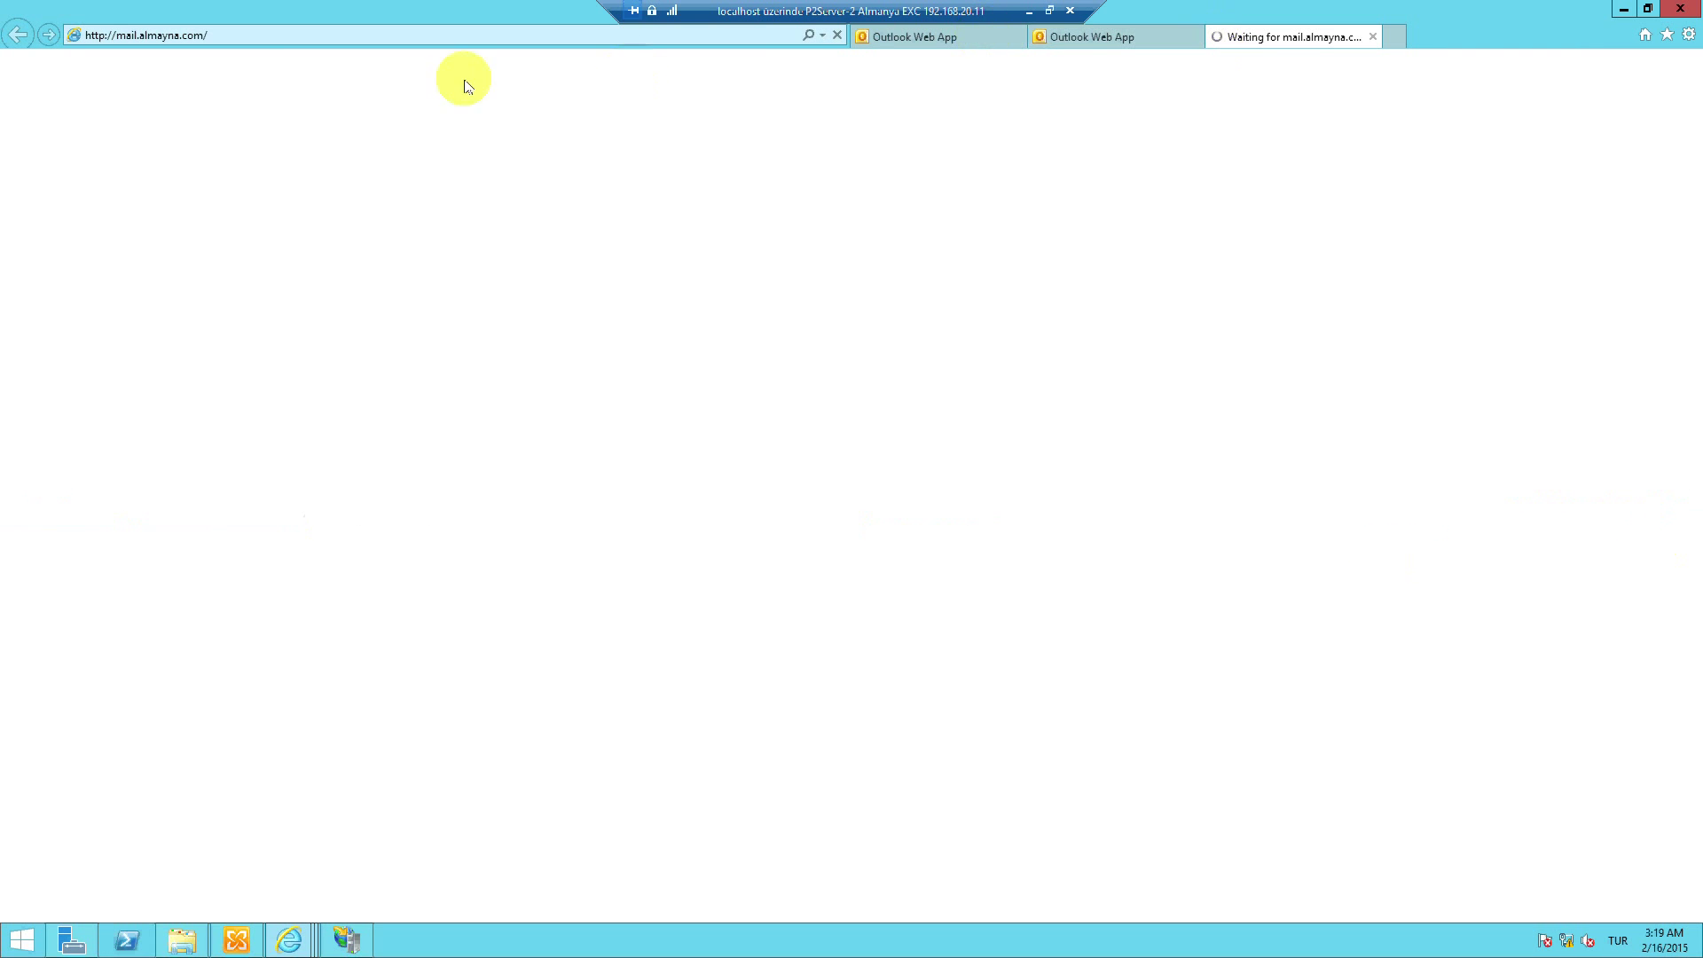
Correct the misspelled address to mail.almanya.com, load it again, and check the page in that tab
click(168, 35)
double_click(163, 36)
click(170, 35)
key(BackSpace)
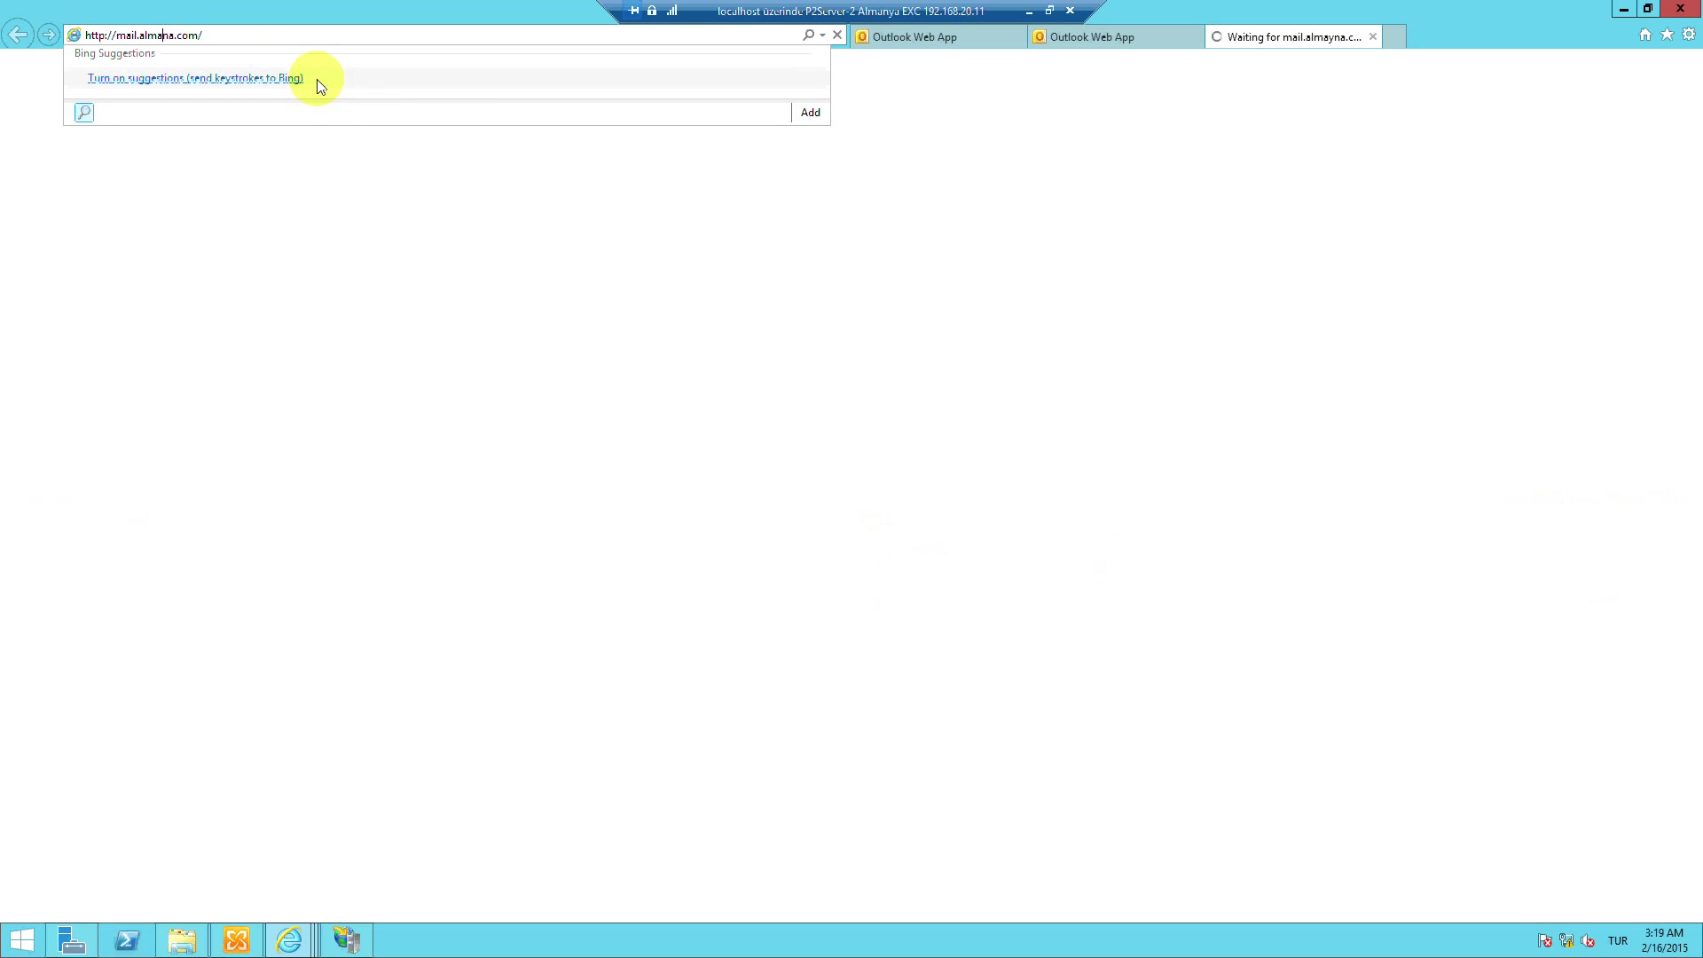
key(Right)
key(Right)
key(Left)
text(y)
key(Right)
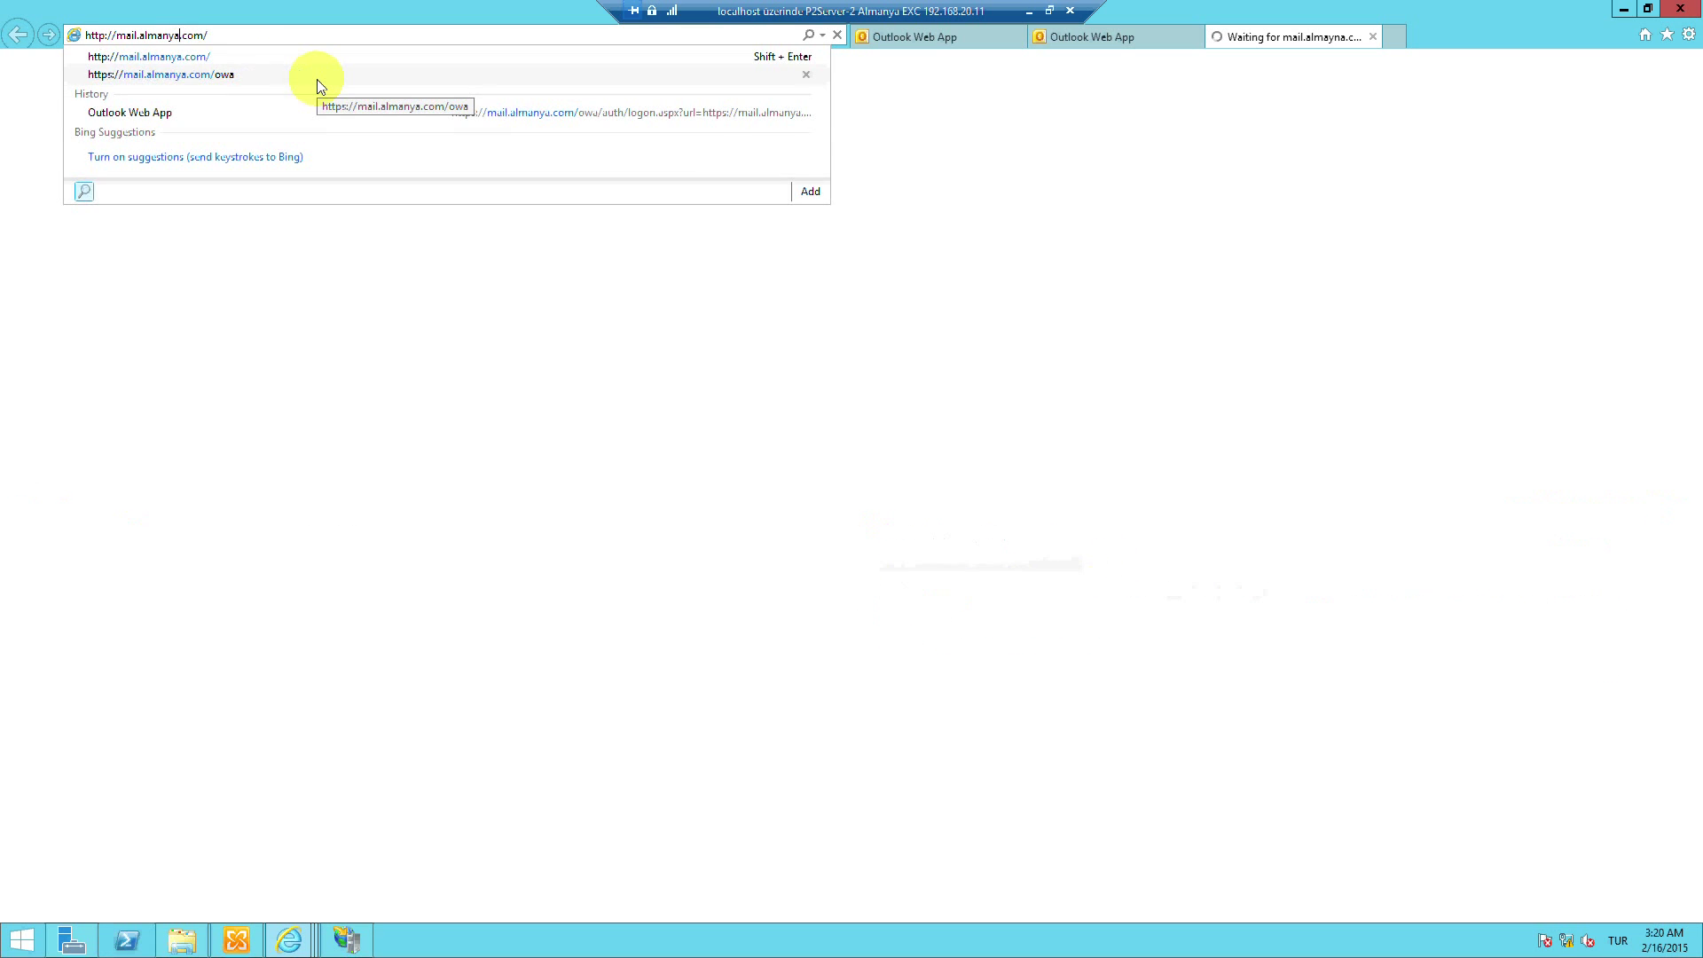
key(Return)
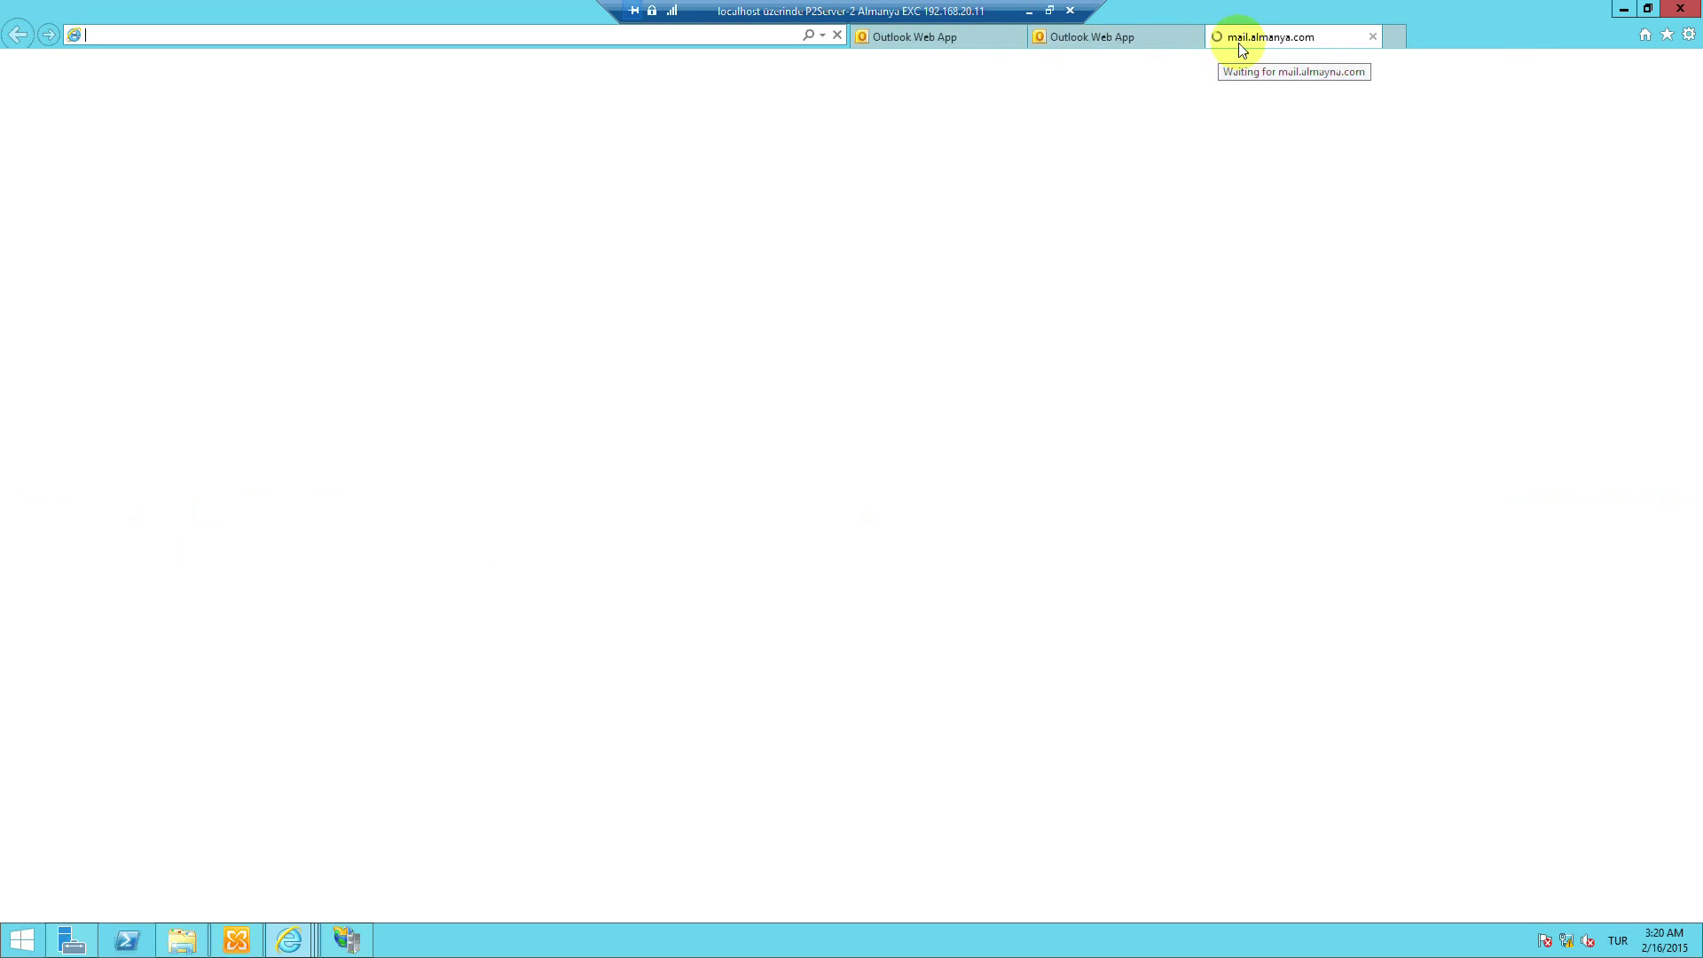
click(1091, 37)
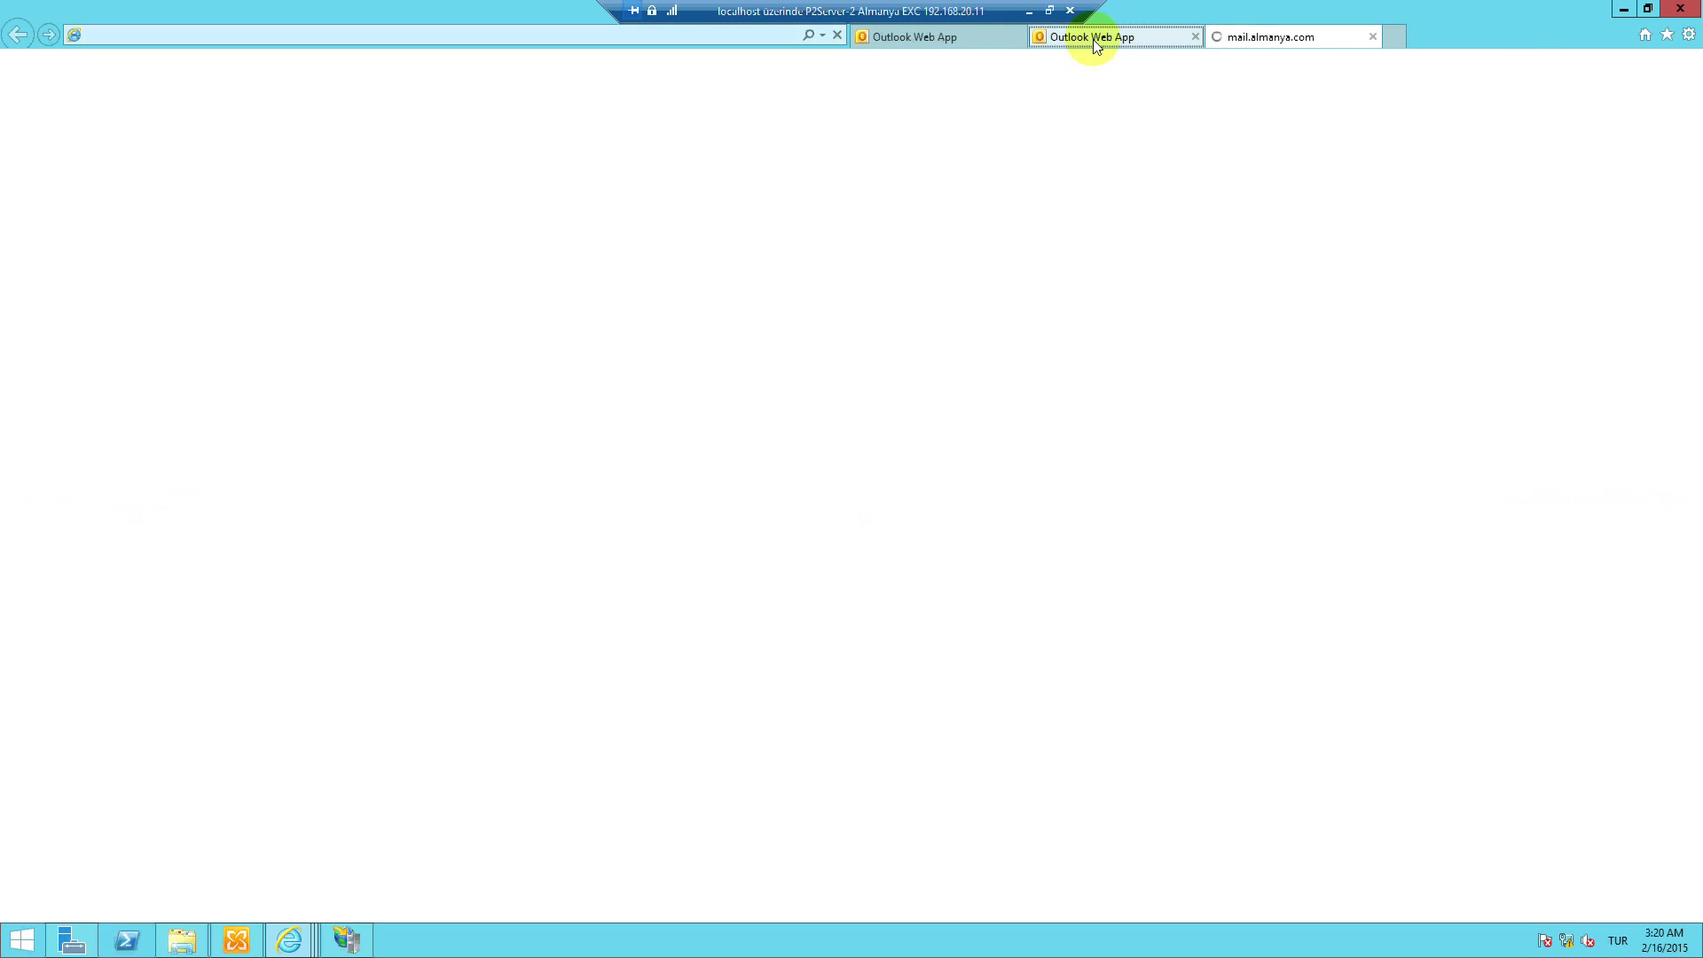
click(1244, 41)
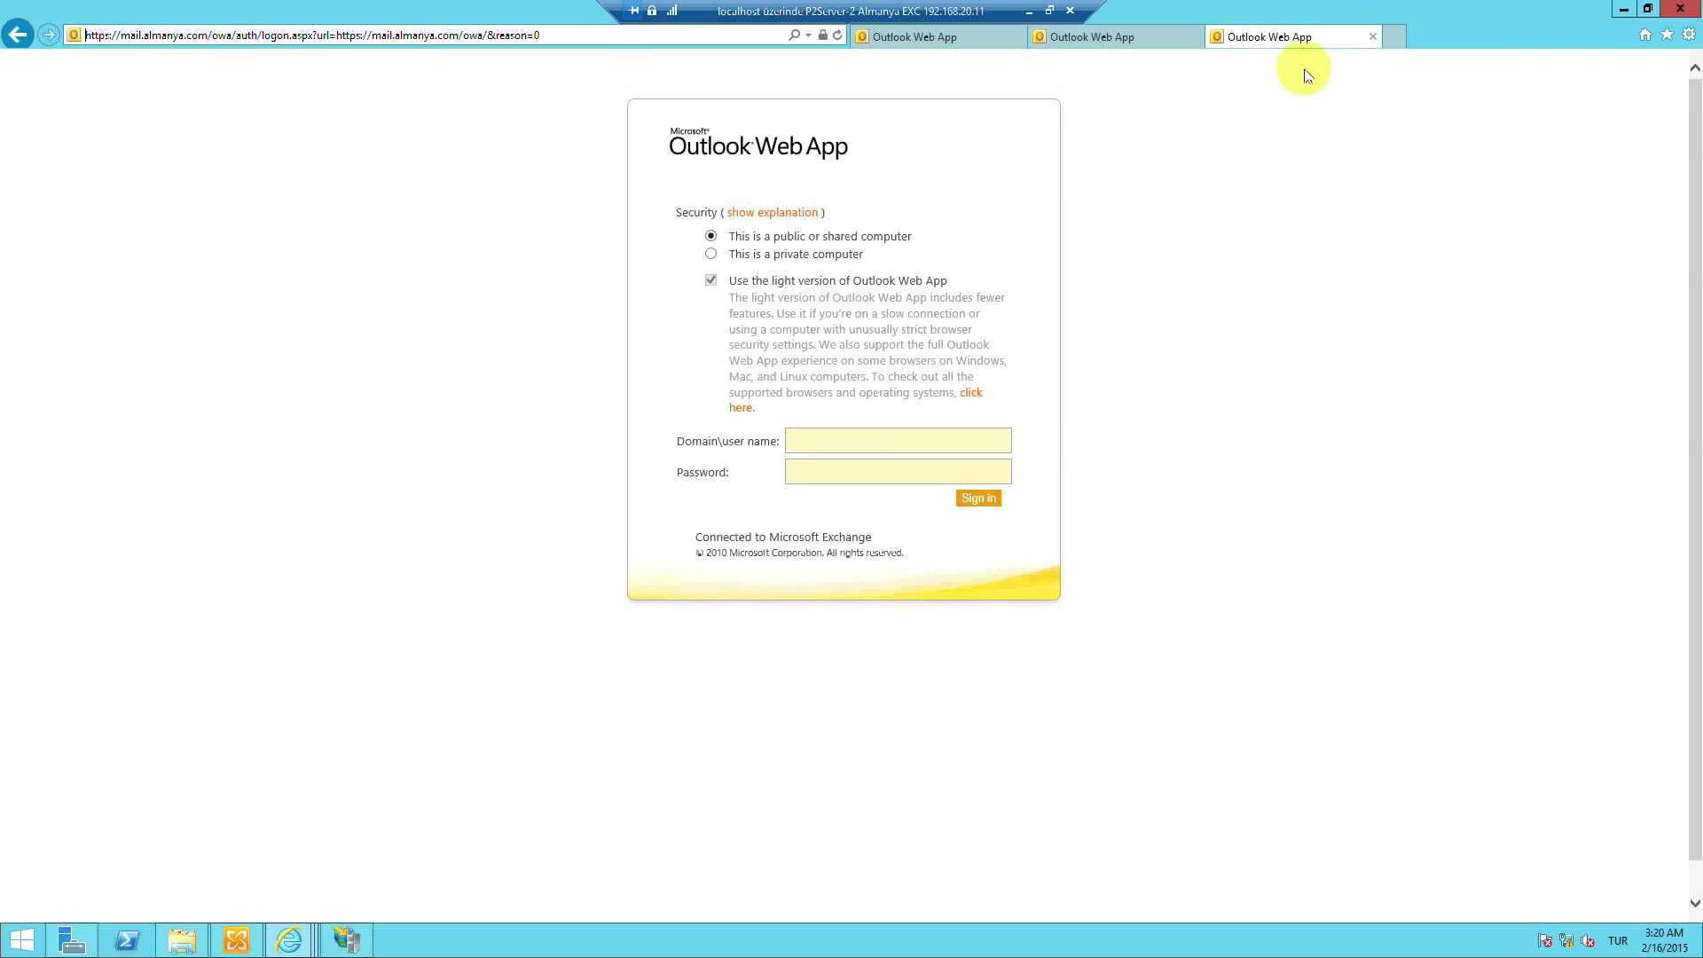
Switch to the host's Notepad notes and add "Kolay gelsin :)" and the author's name at the end
click(1029, 11)
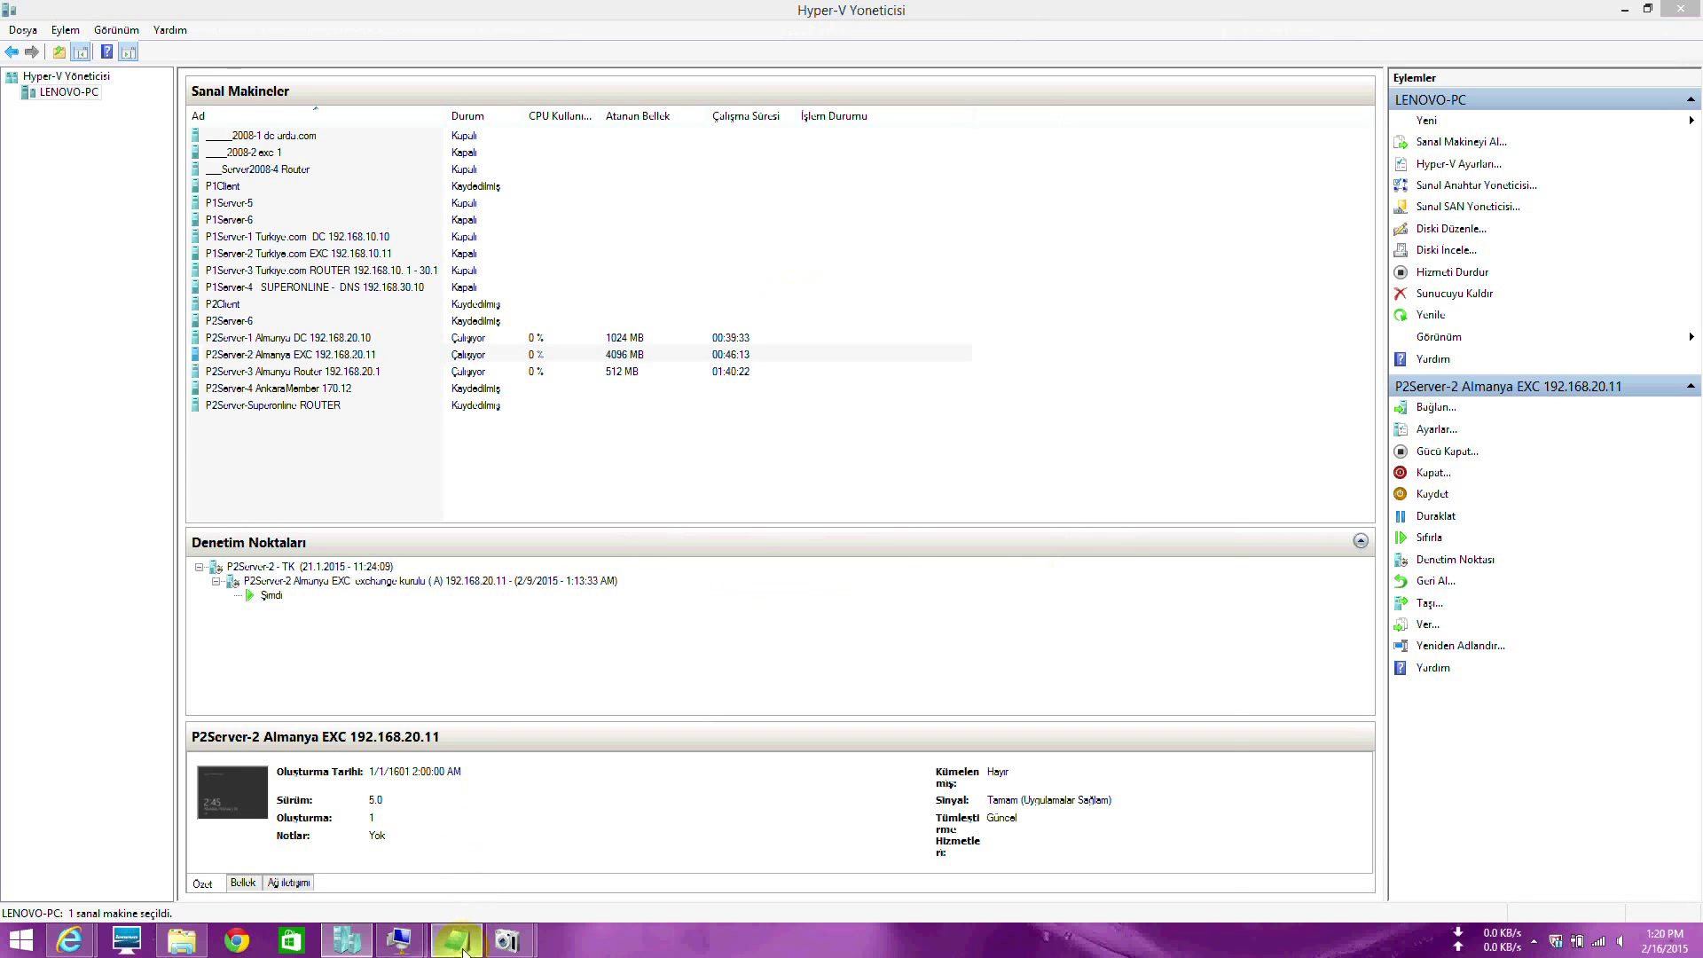
click(462, 946)
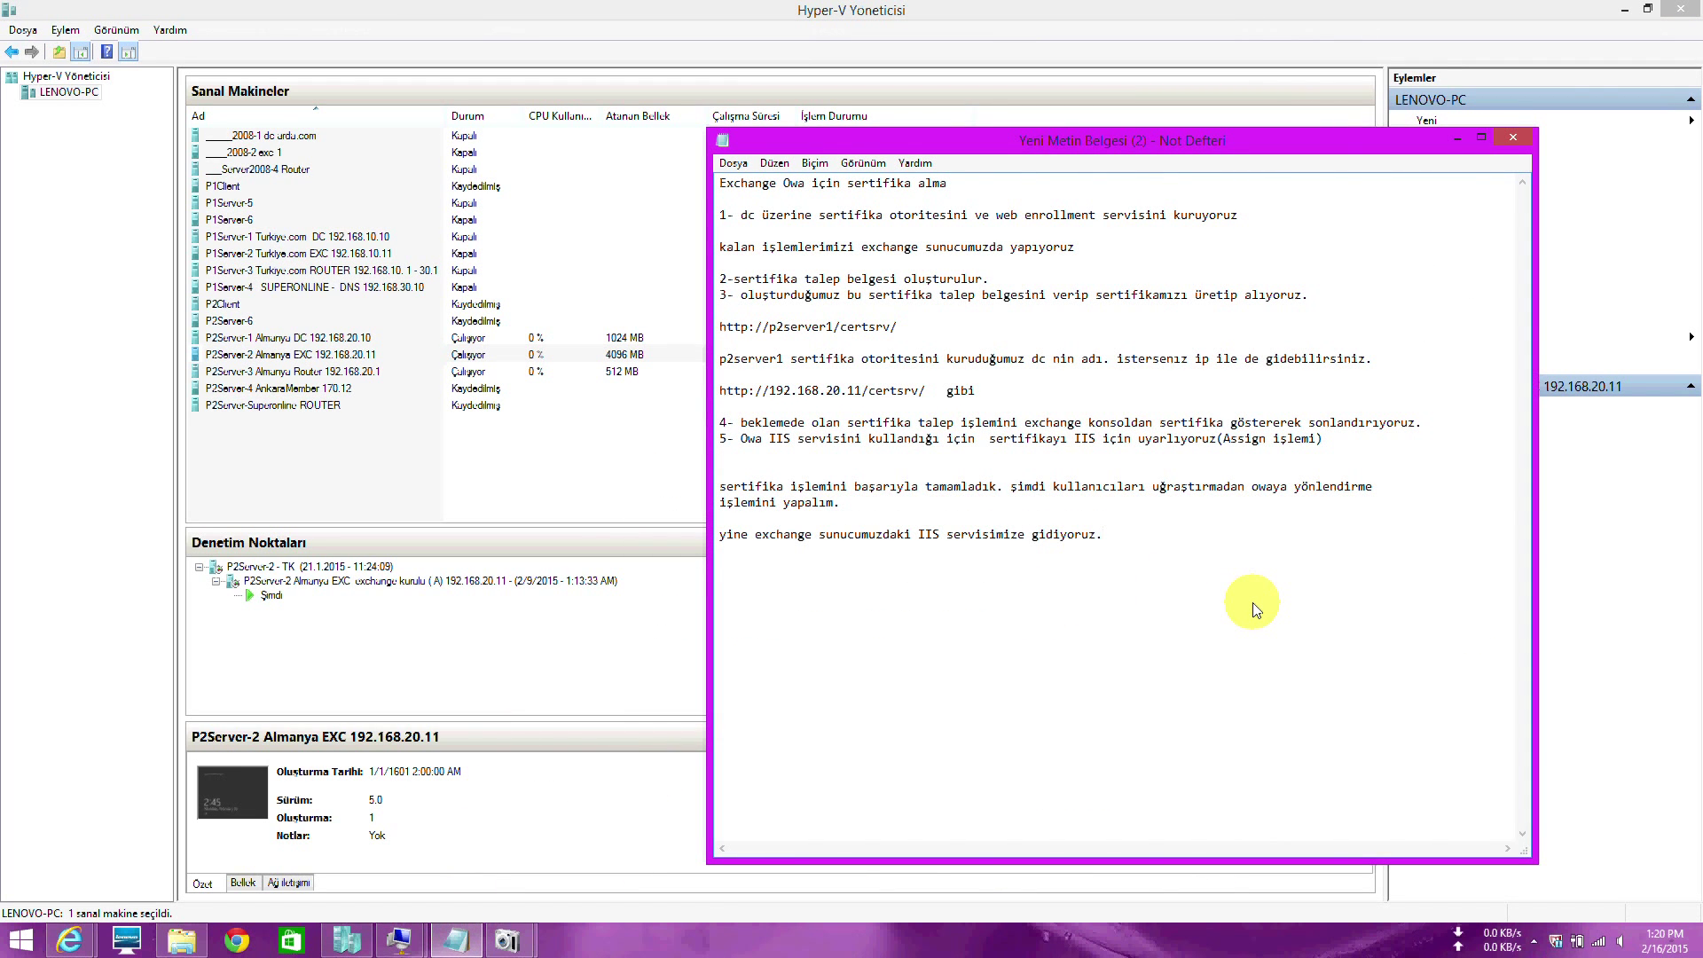
text(Kolay gelsin :))
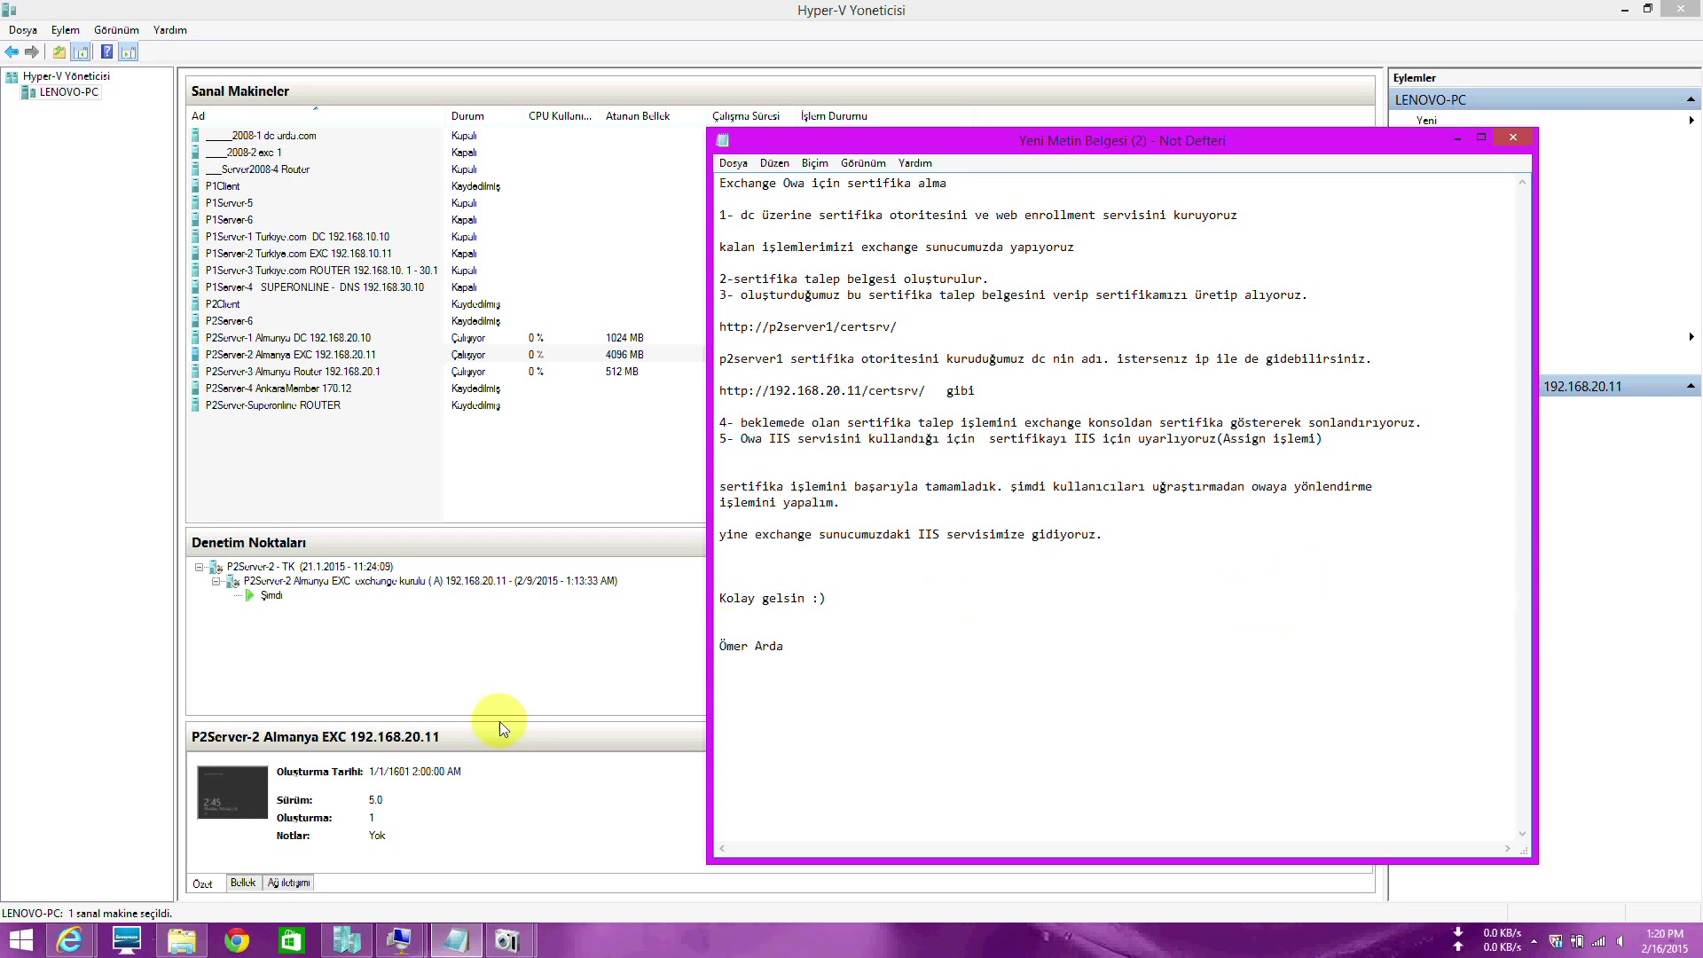
click(507, 940)
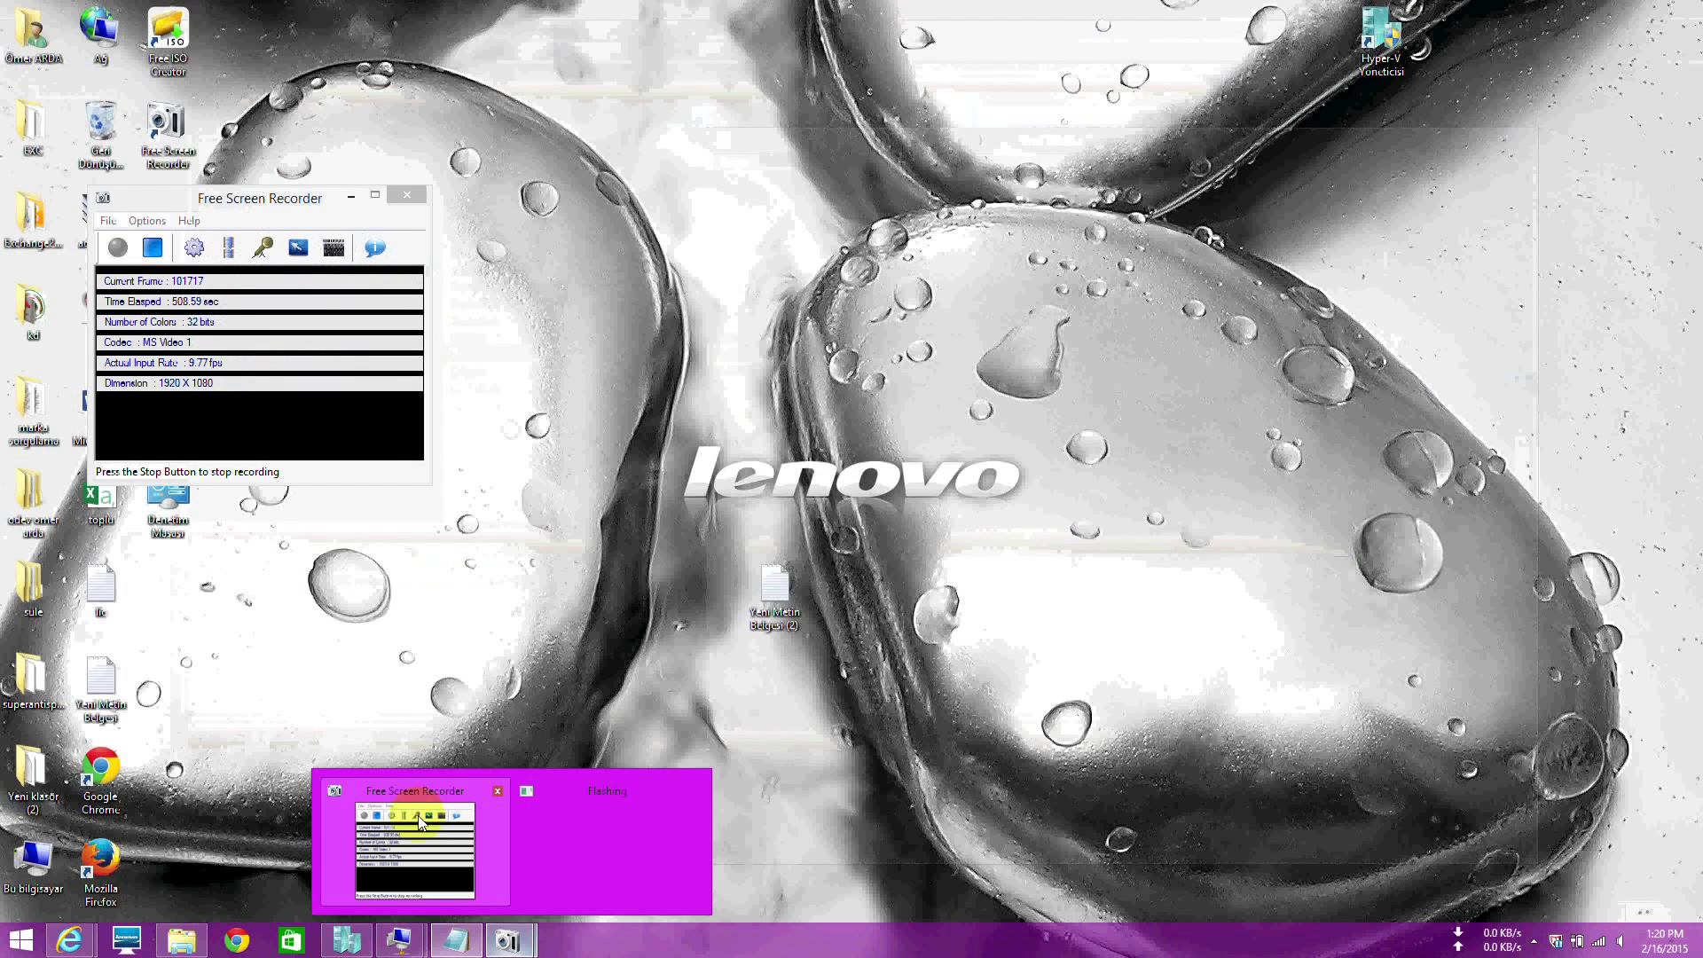
click(417, 829)
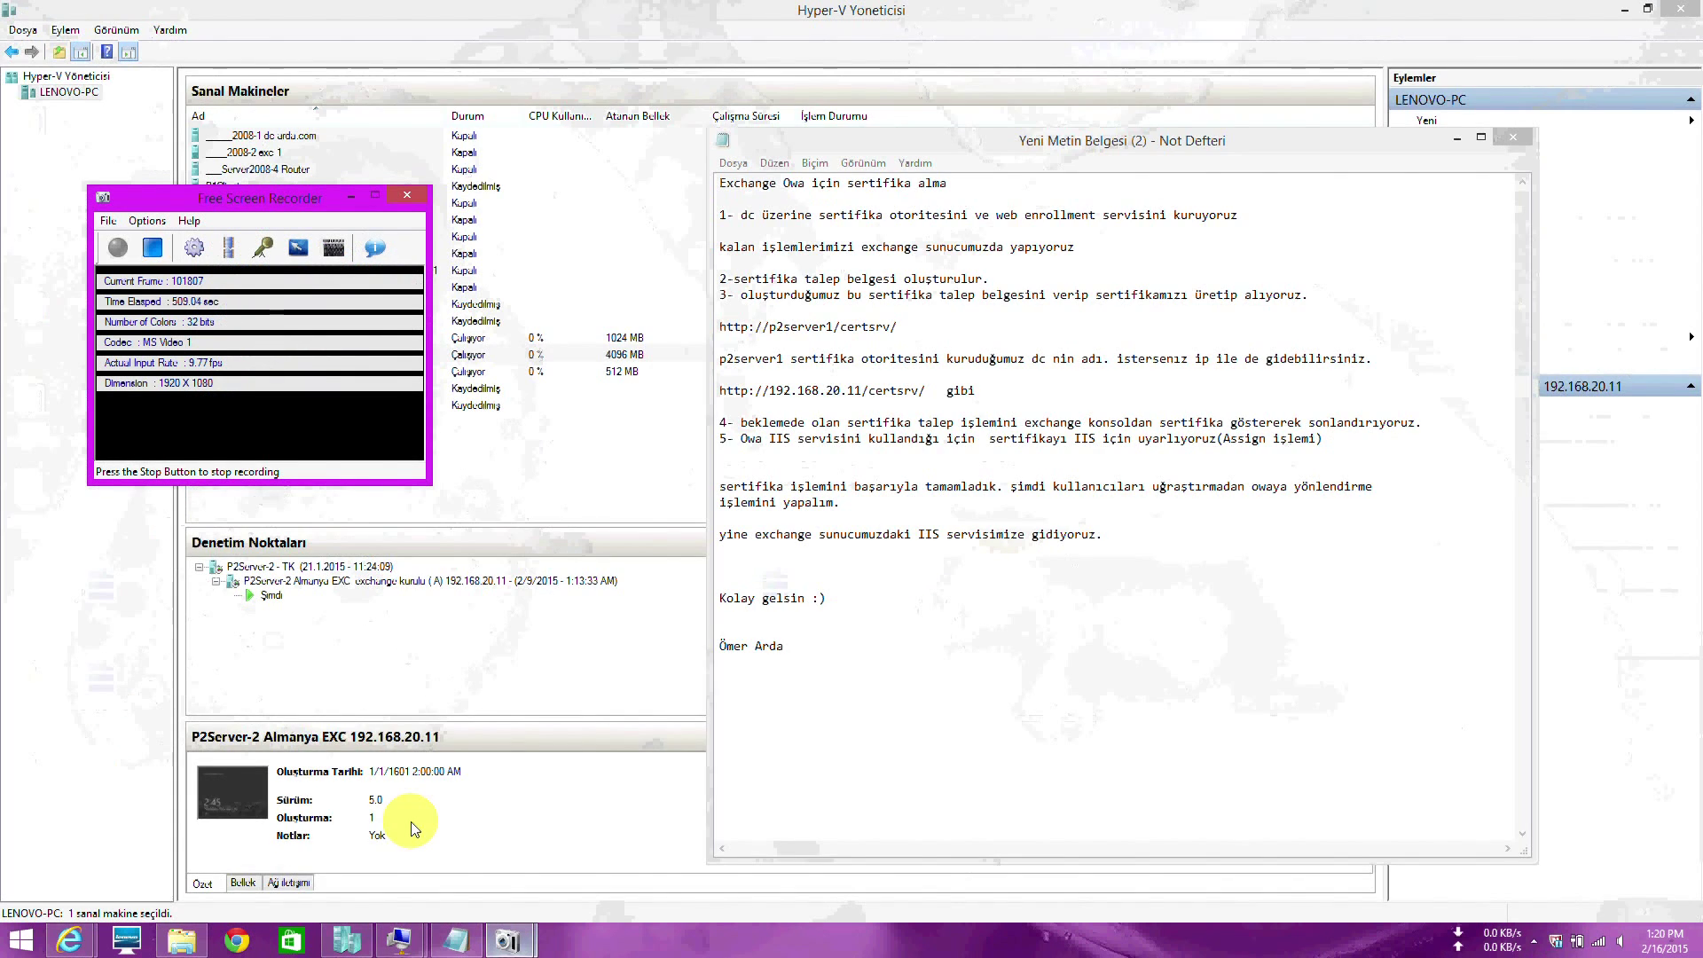